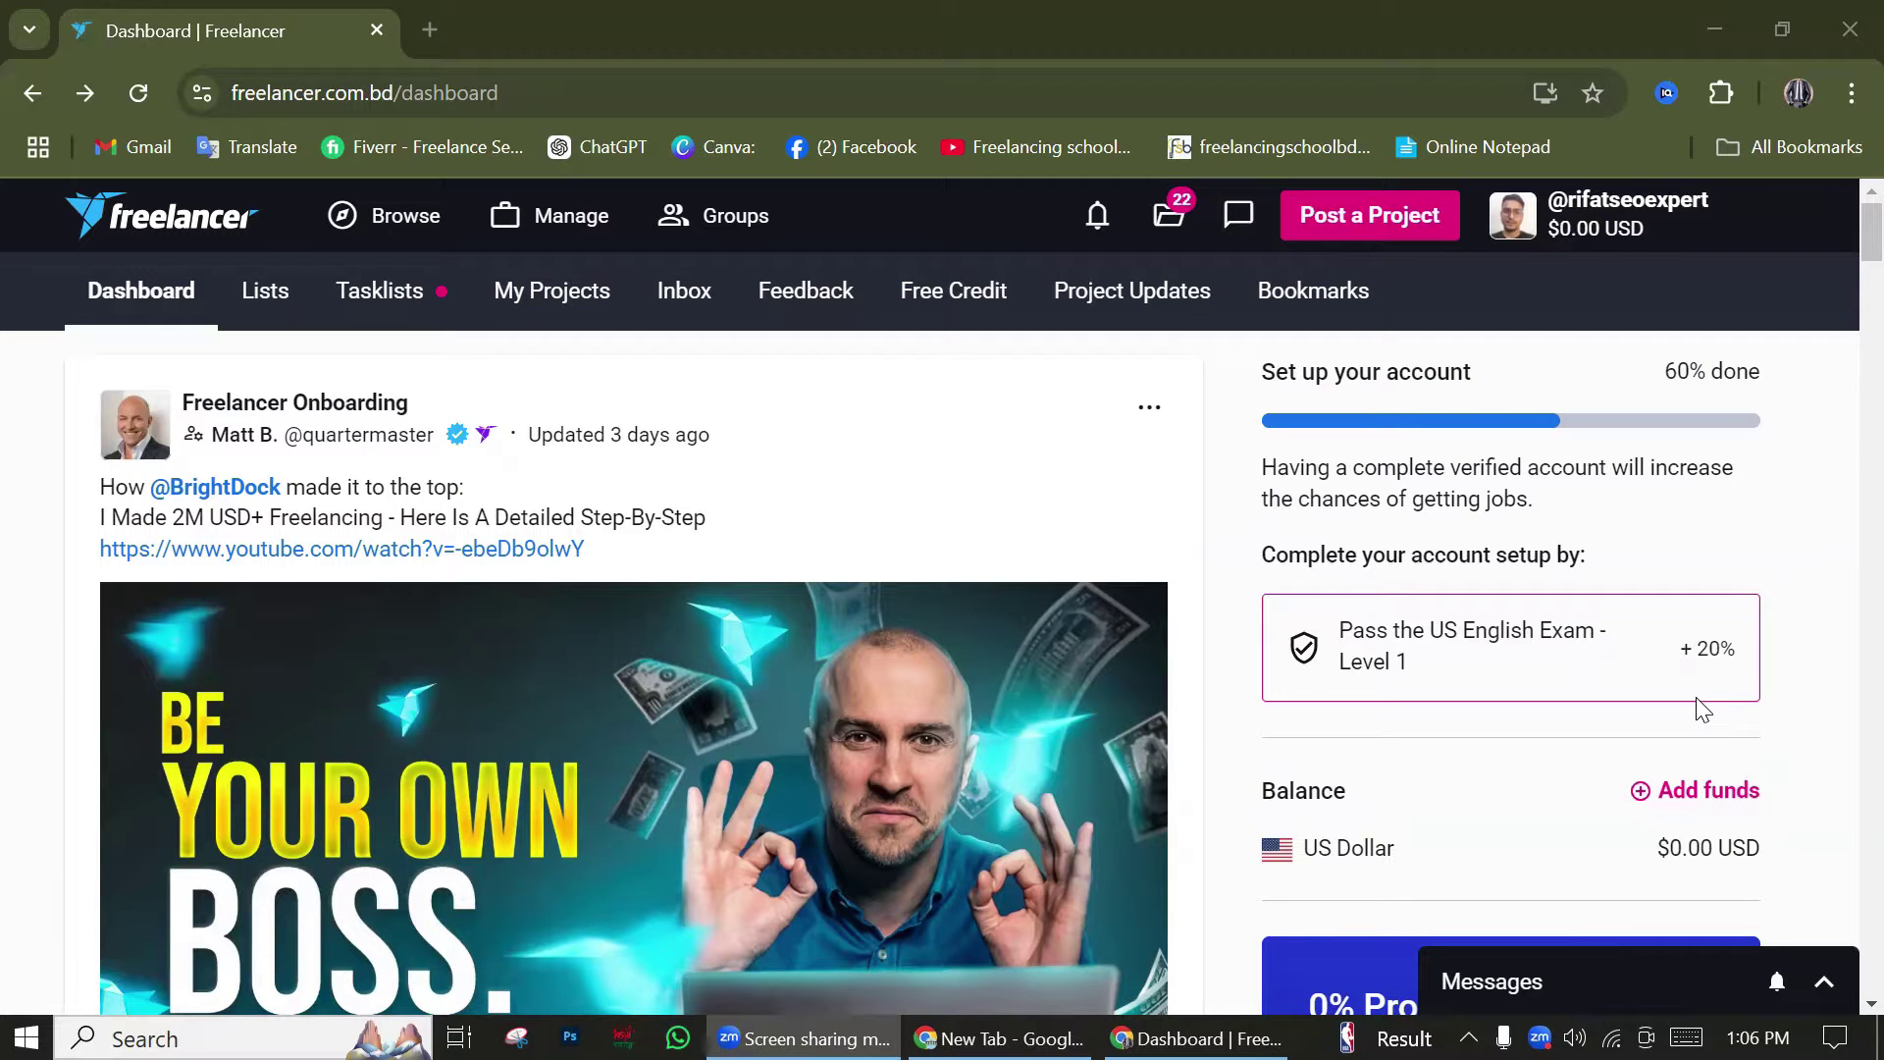
scroll(1472, 727, "down", 5)
scroll(1420, 733, "down", 1)
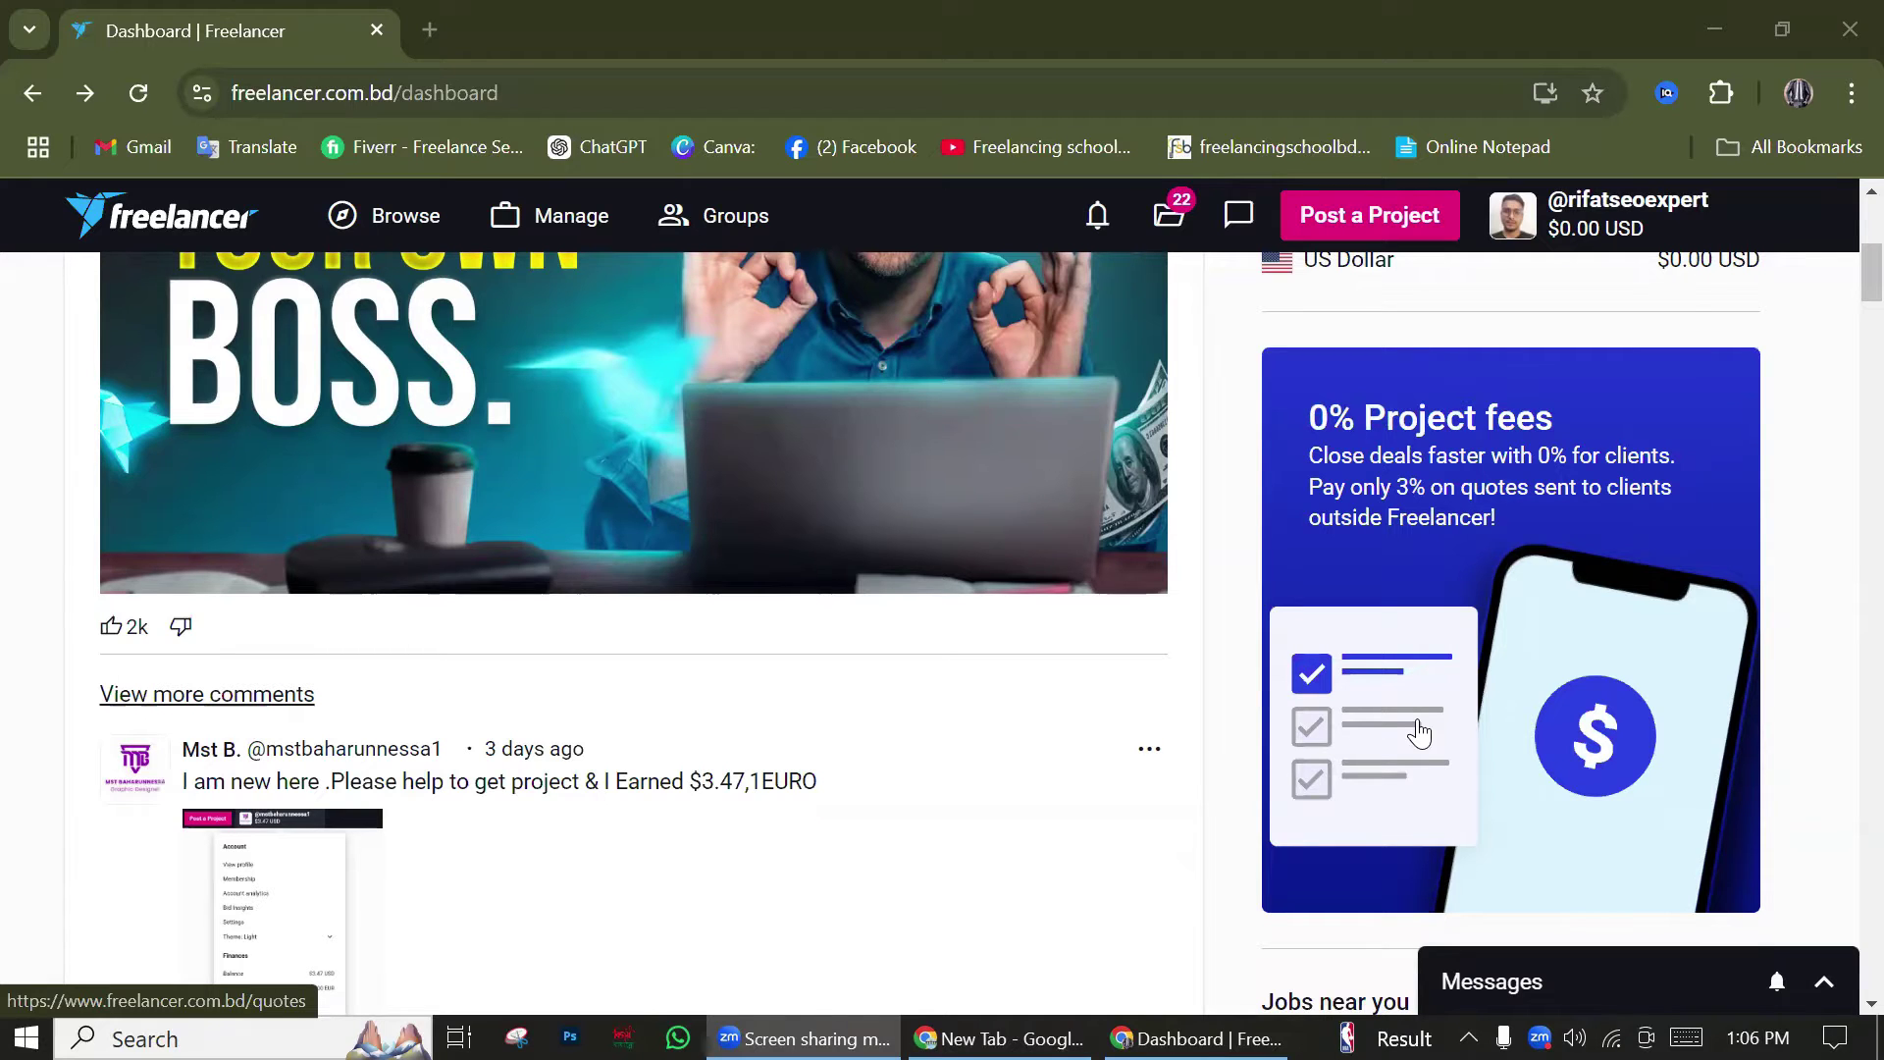
scroll(1419, 732, "up", 4)
scroll(1419, 732, "up", 2)
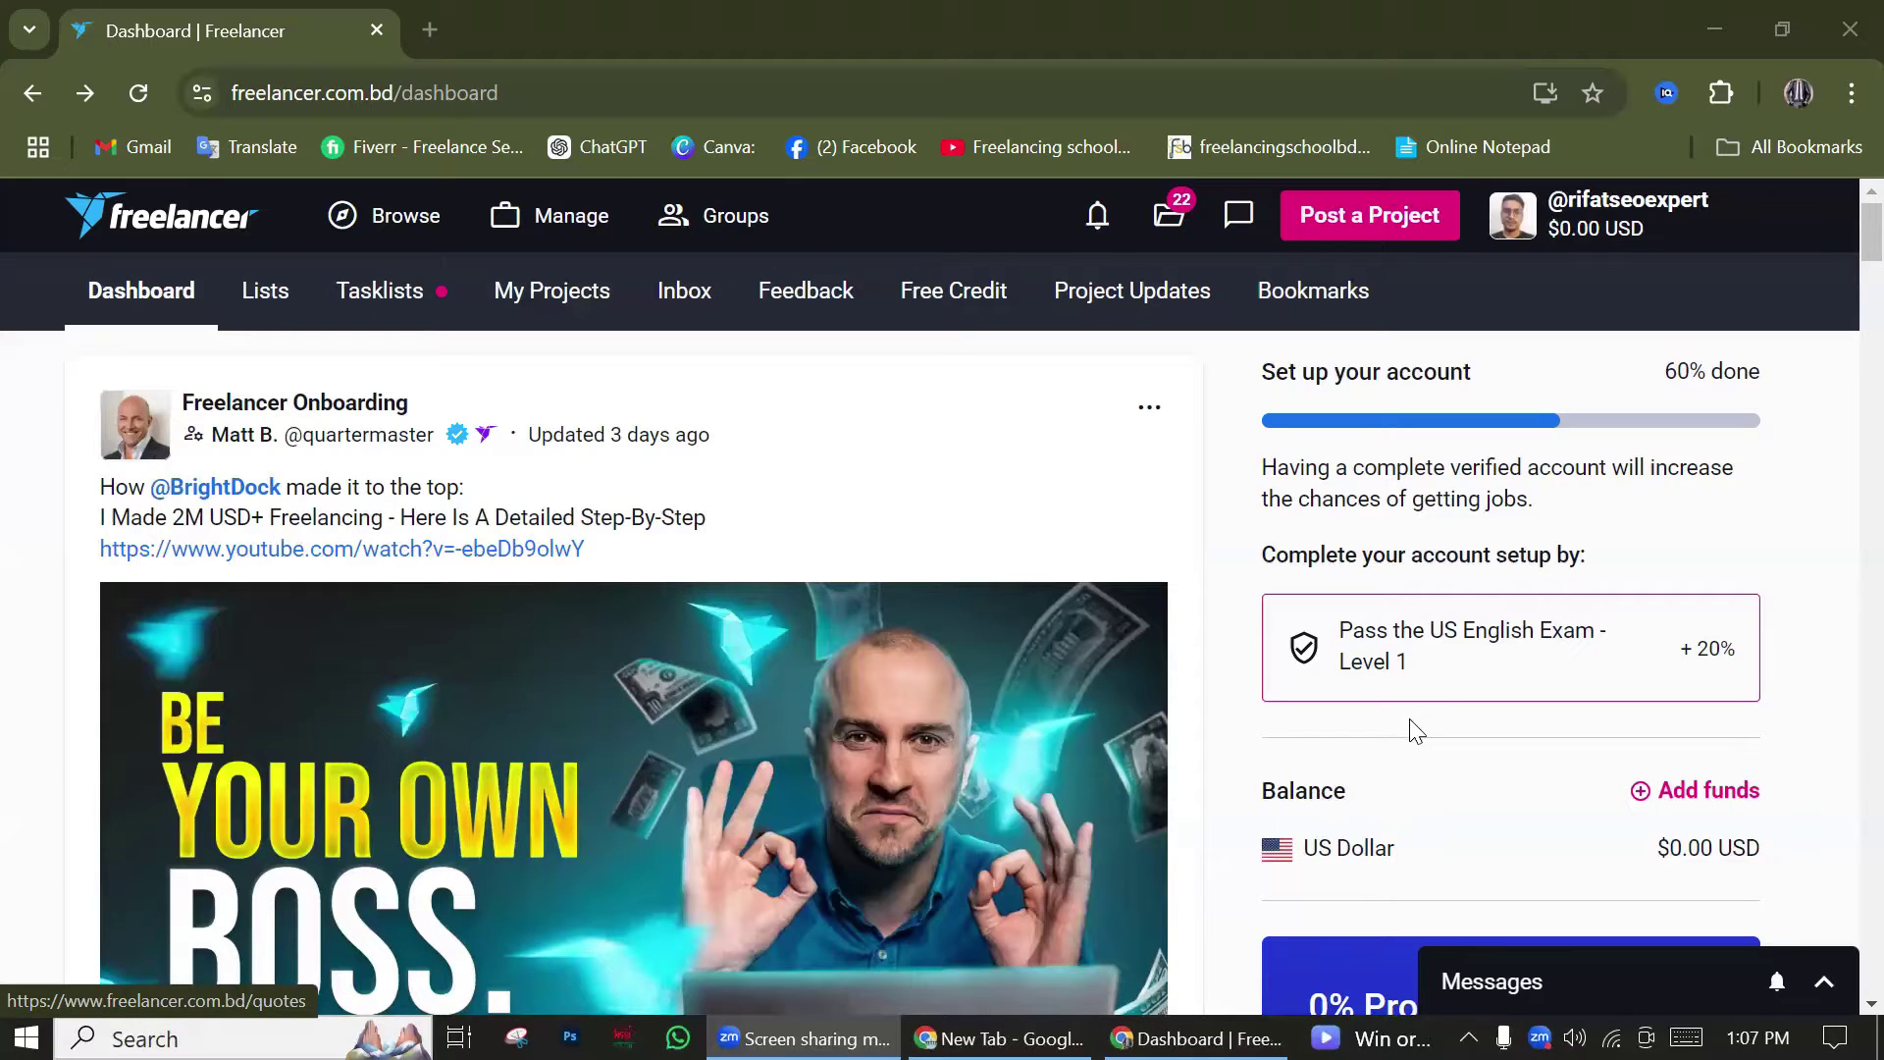
scroll(1410, 727, "down", 3)
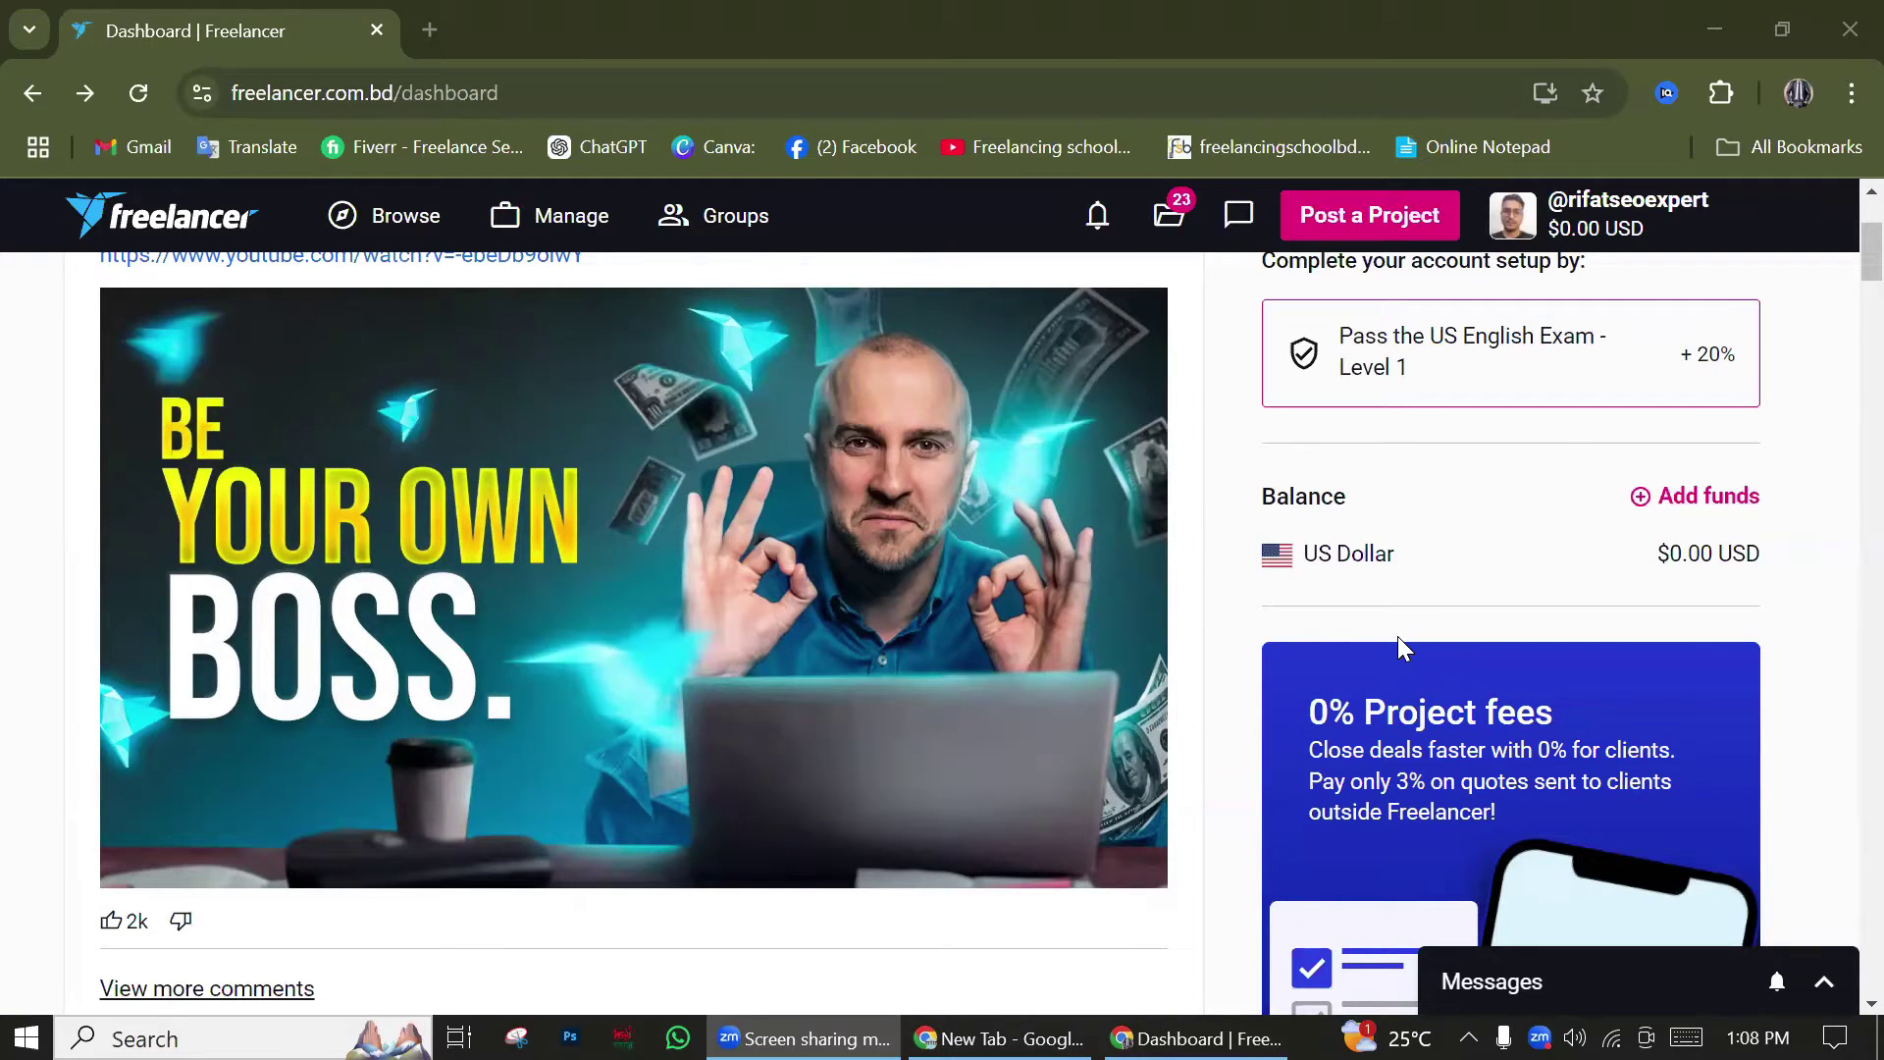
scroll(1398, 648, "up", 3)
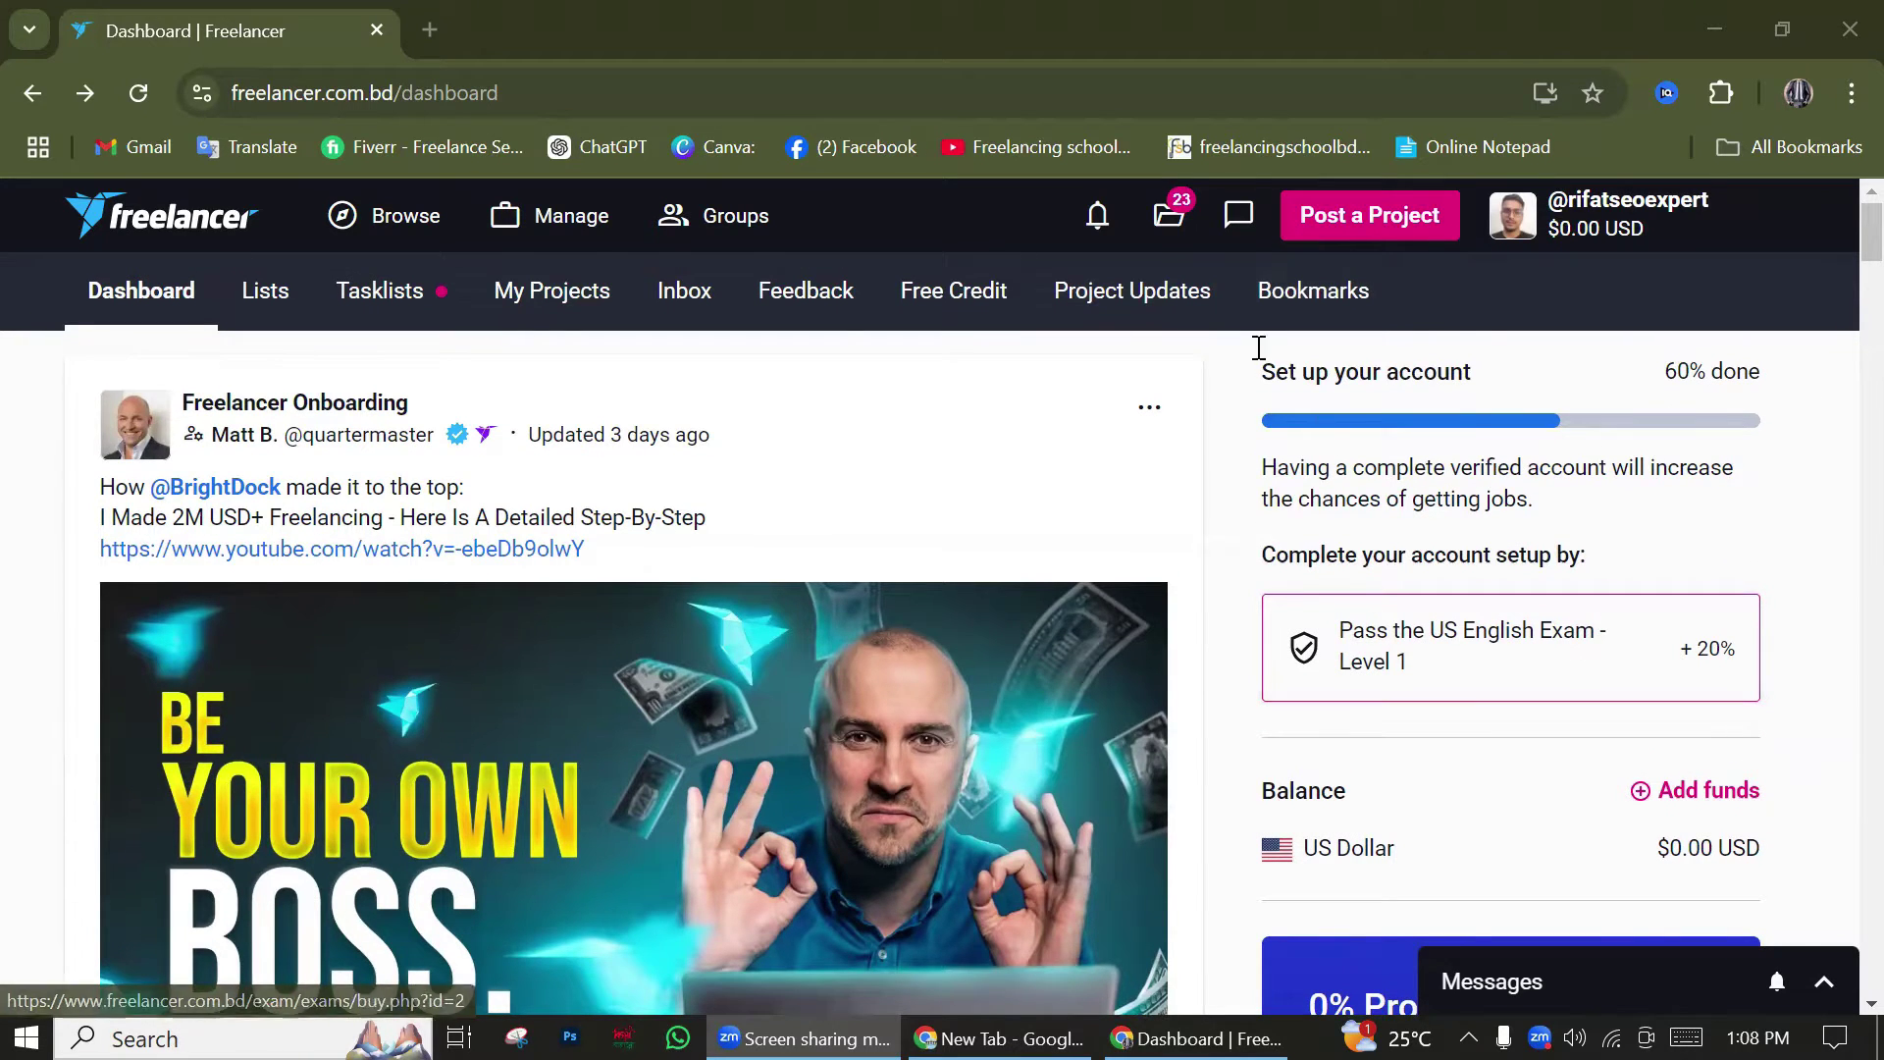
Open the recent projects list, capture the page area, and outline the projects icon with a red rectangle
left_click(1173, 234)
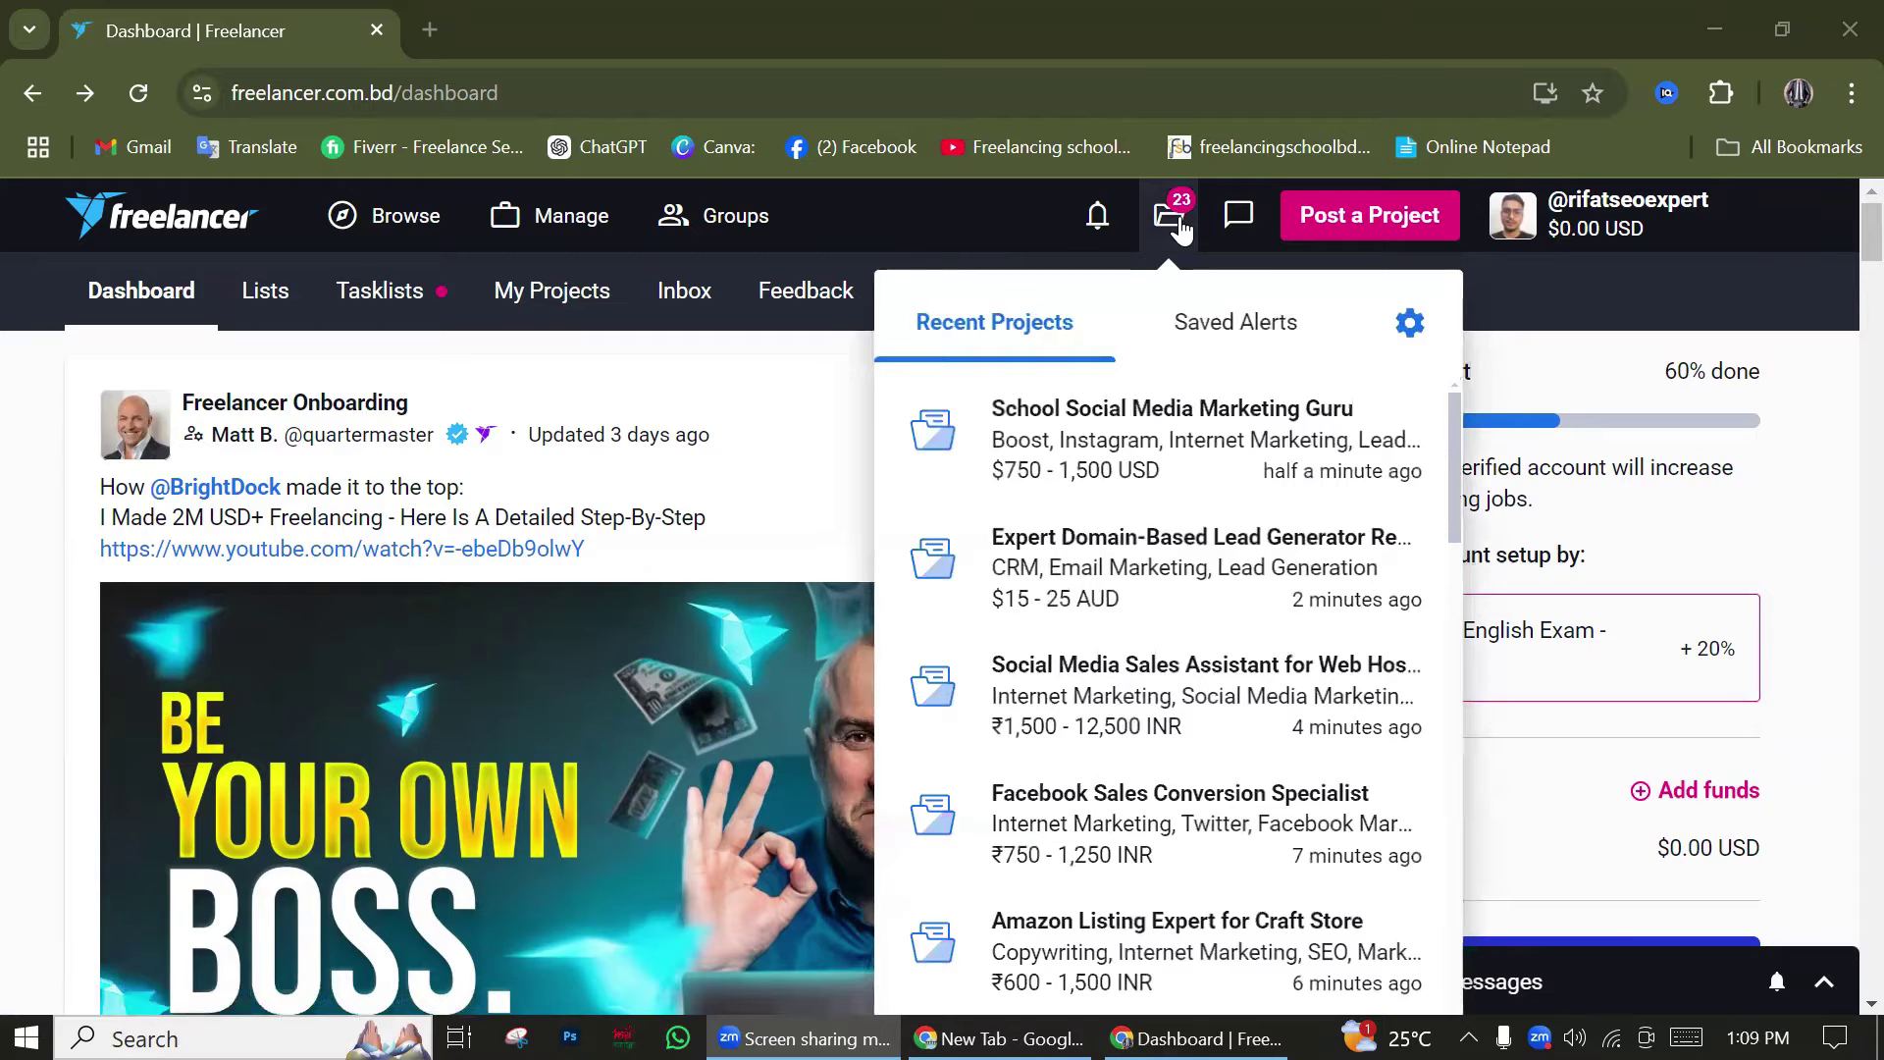
key("Print")
left_click_drag(2, 182, 1140, 559)
left_click_drag(1843, 905, 1883, 974)
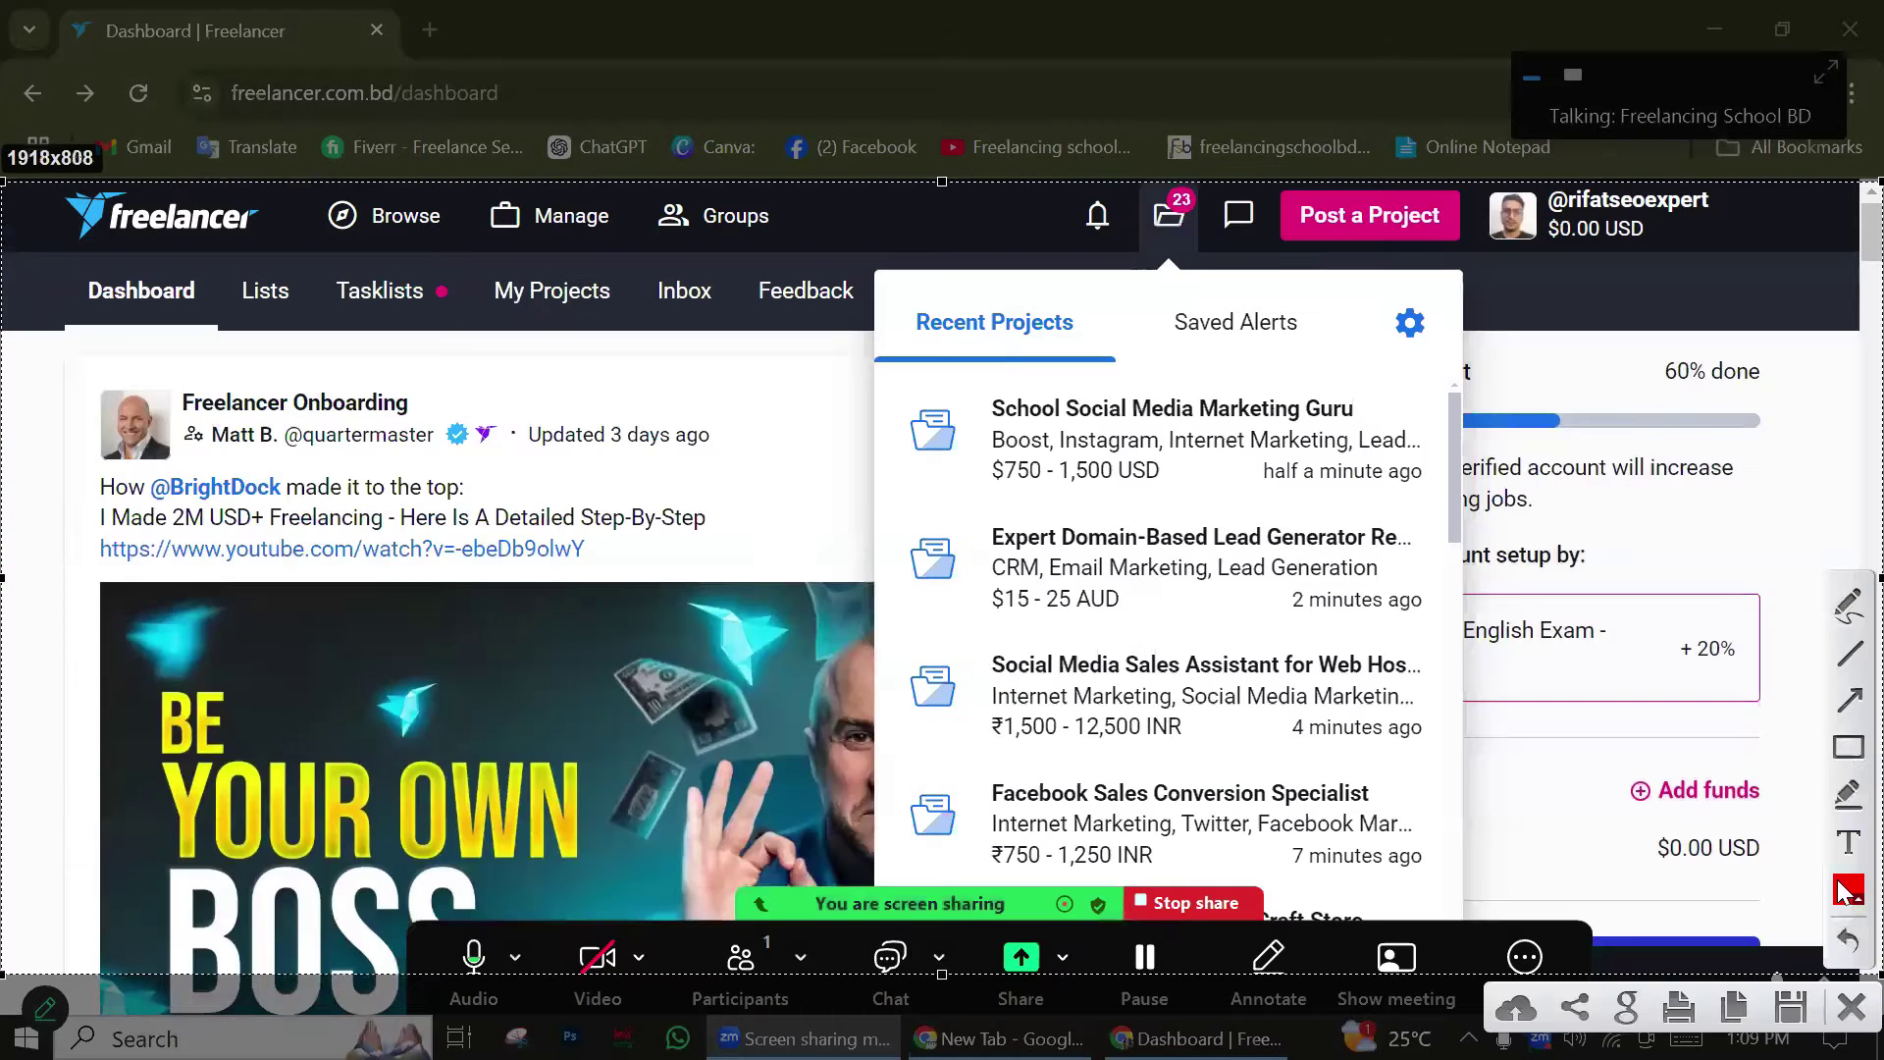
left_click(1849, 747)
left_click_drag(1136, 184, 1212, 251)
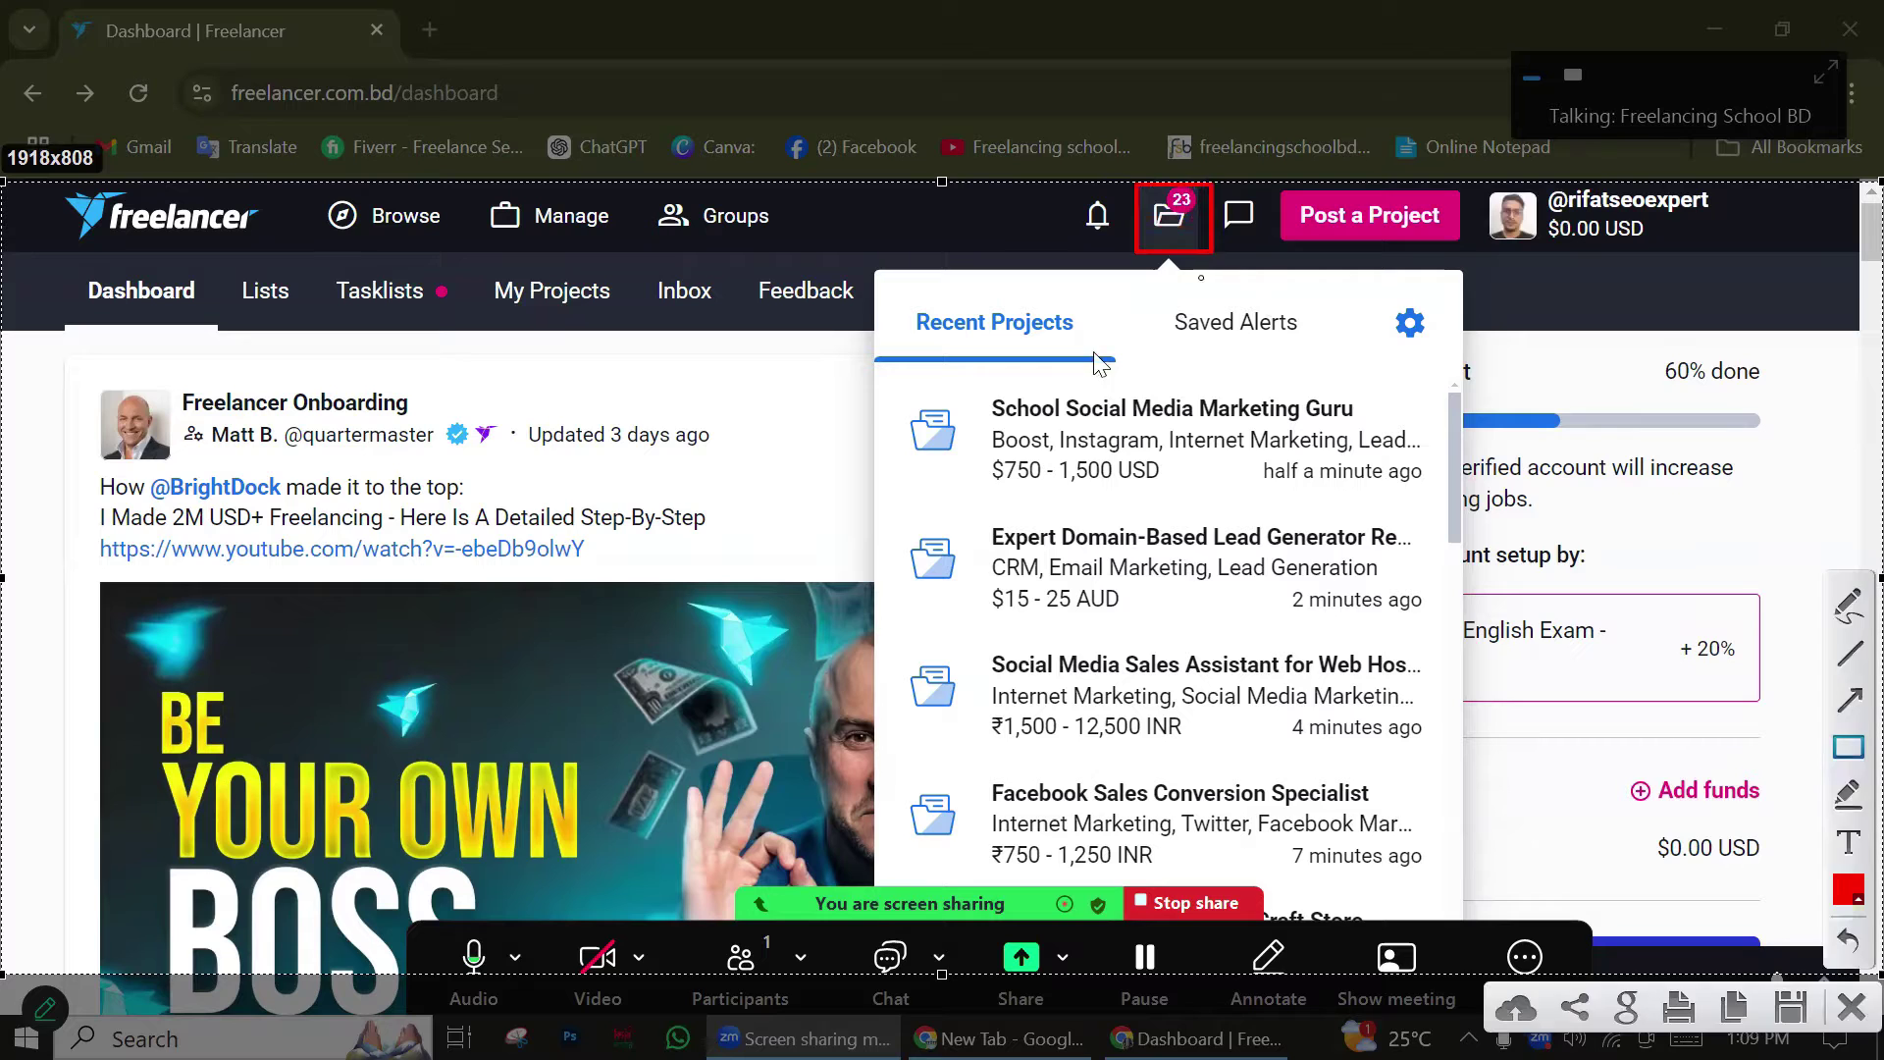
Outline the first three listings under Recent Projects with red rectangles and discard the annotated capture
mouse_move(972, 378)
left_mouse_down()
mouse_move(1243, 484)
mouse_move(1433, 507)
left_mouse_up()
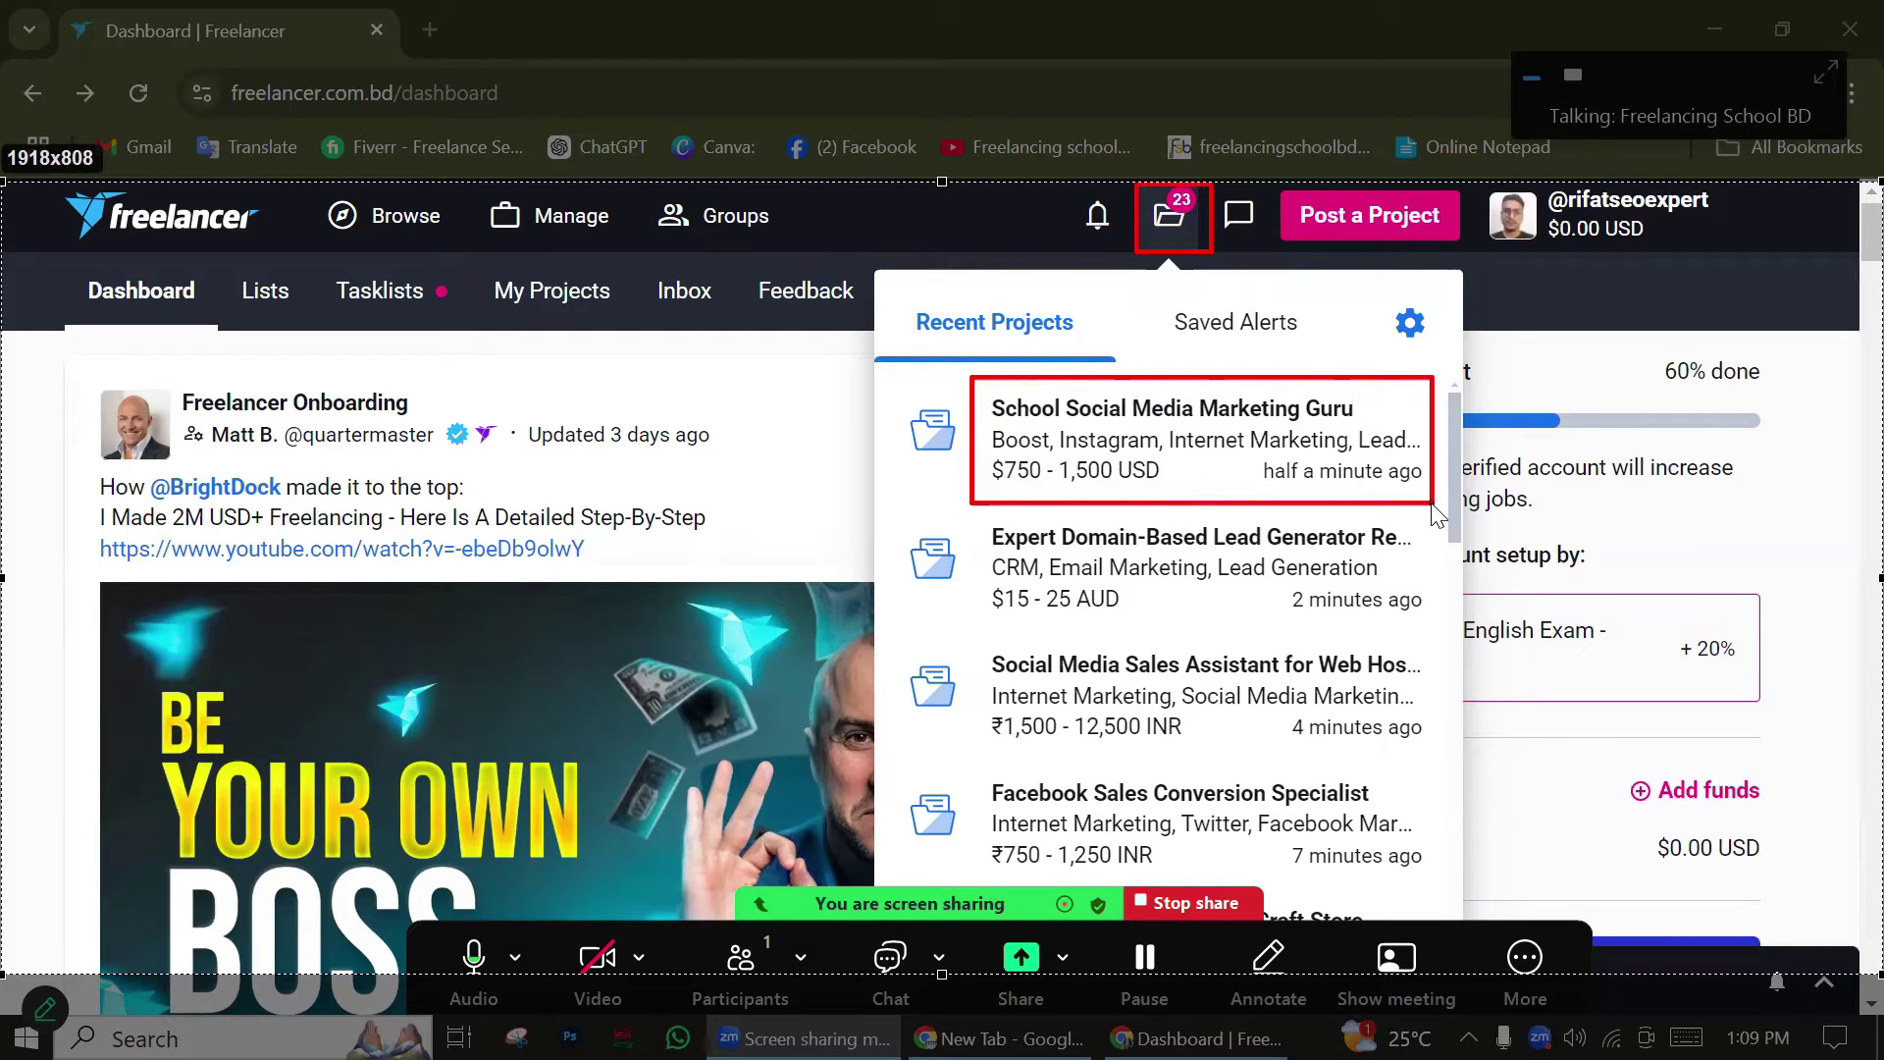
mouse_move(970, 510)
left_mouse_down()
mouse_move(1140, 625)
mouse_move(1429, 622)
left_mouse_up()
mouse_move(981, 633)
left_mouse_down()
mouse_move(1164, 751)
mouse_move(1468, 770)
left_mouse_up()
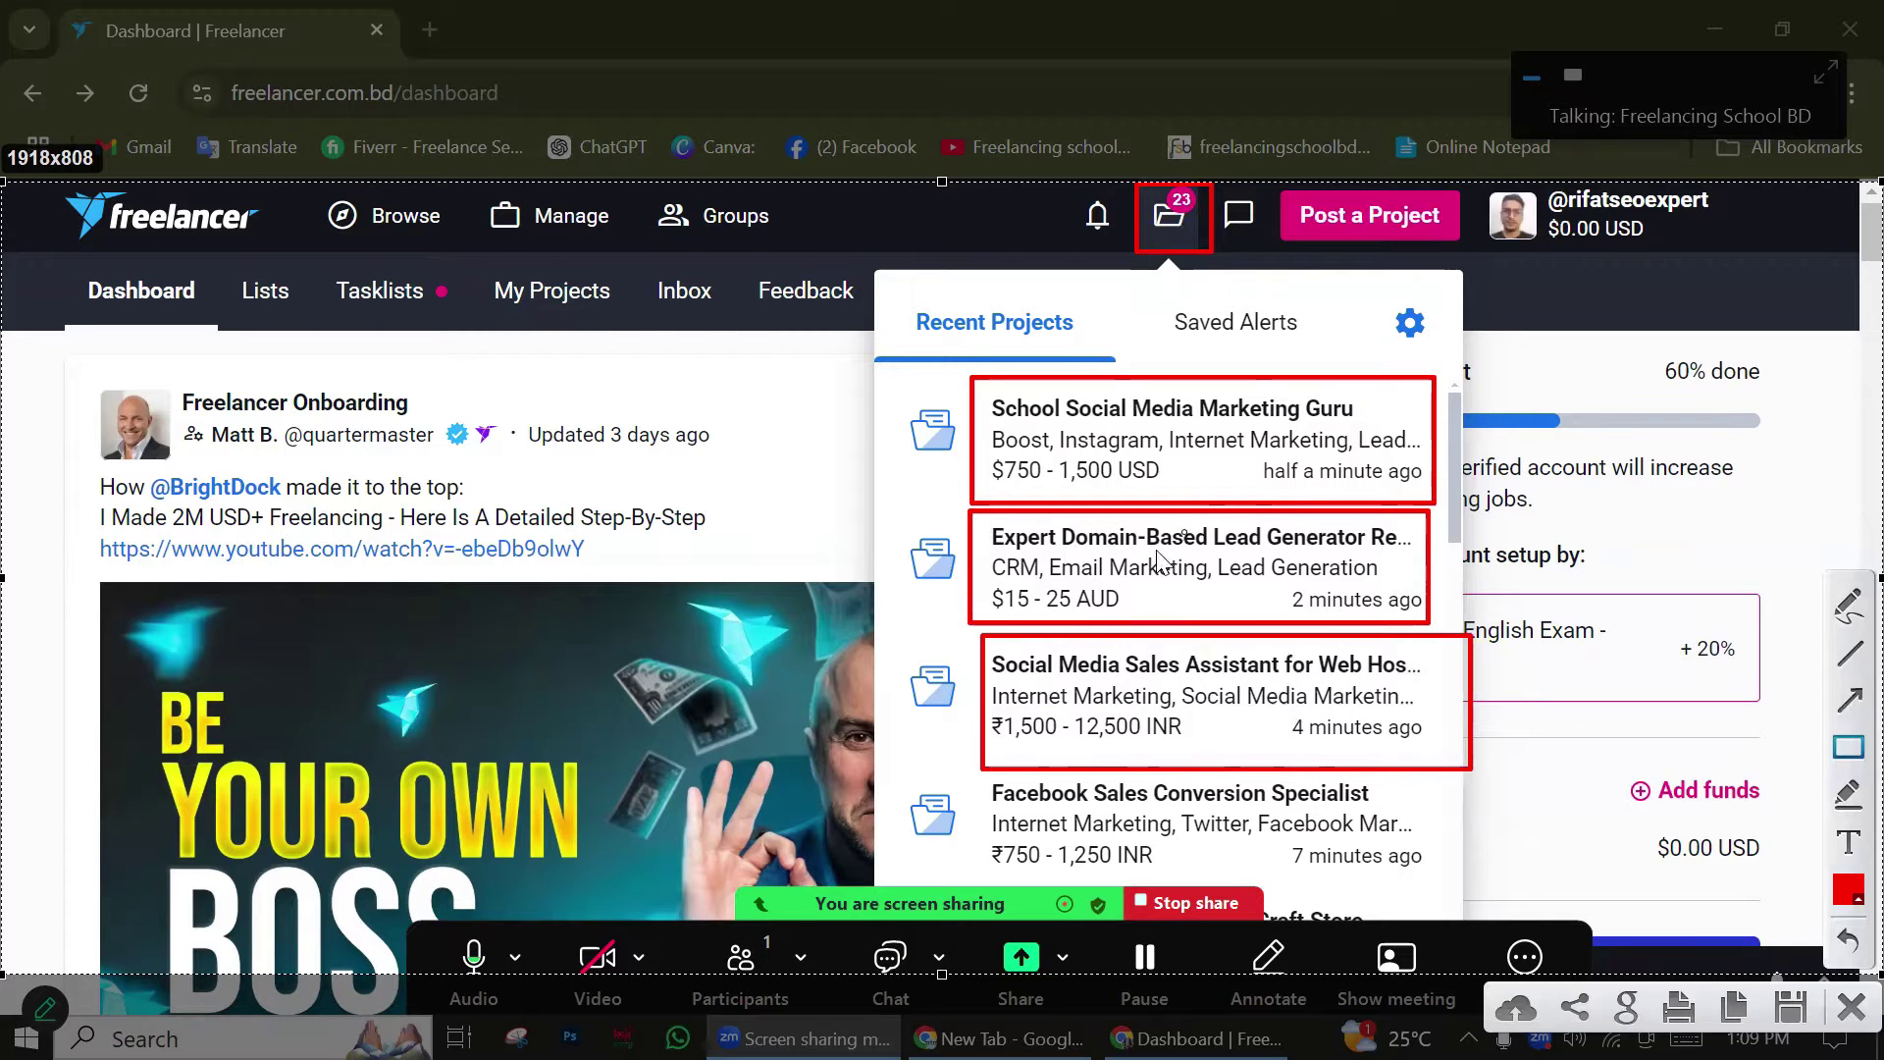
mouse_move(981, 519)
left_mouse_down()
mouse_move(1050, 564)
mouse_move(1403, 556)
left_mouse_up()
mouse_move(985, 380)
left_mouse_down()
mouse_move(1006, 412)
mouse_move(1374, 428)
left_mouse_up()
mouse_move(984, 638)
left_mouse_down()
mouse_move(1065, 678)
mouse_move(1411, 684)
mouse_move(1470, 769)
left_mouse_up()
left_click(1852, 1003)
Open the School Social Media Marketing Guru project from the recent projects in a new tab and return to the dashboard
left_click(1239, 215)
left_click(1169, 215)
right_click(1185, 487)
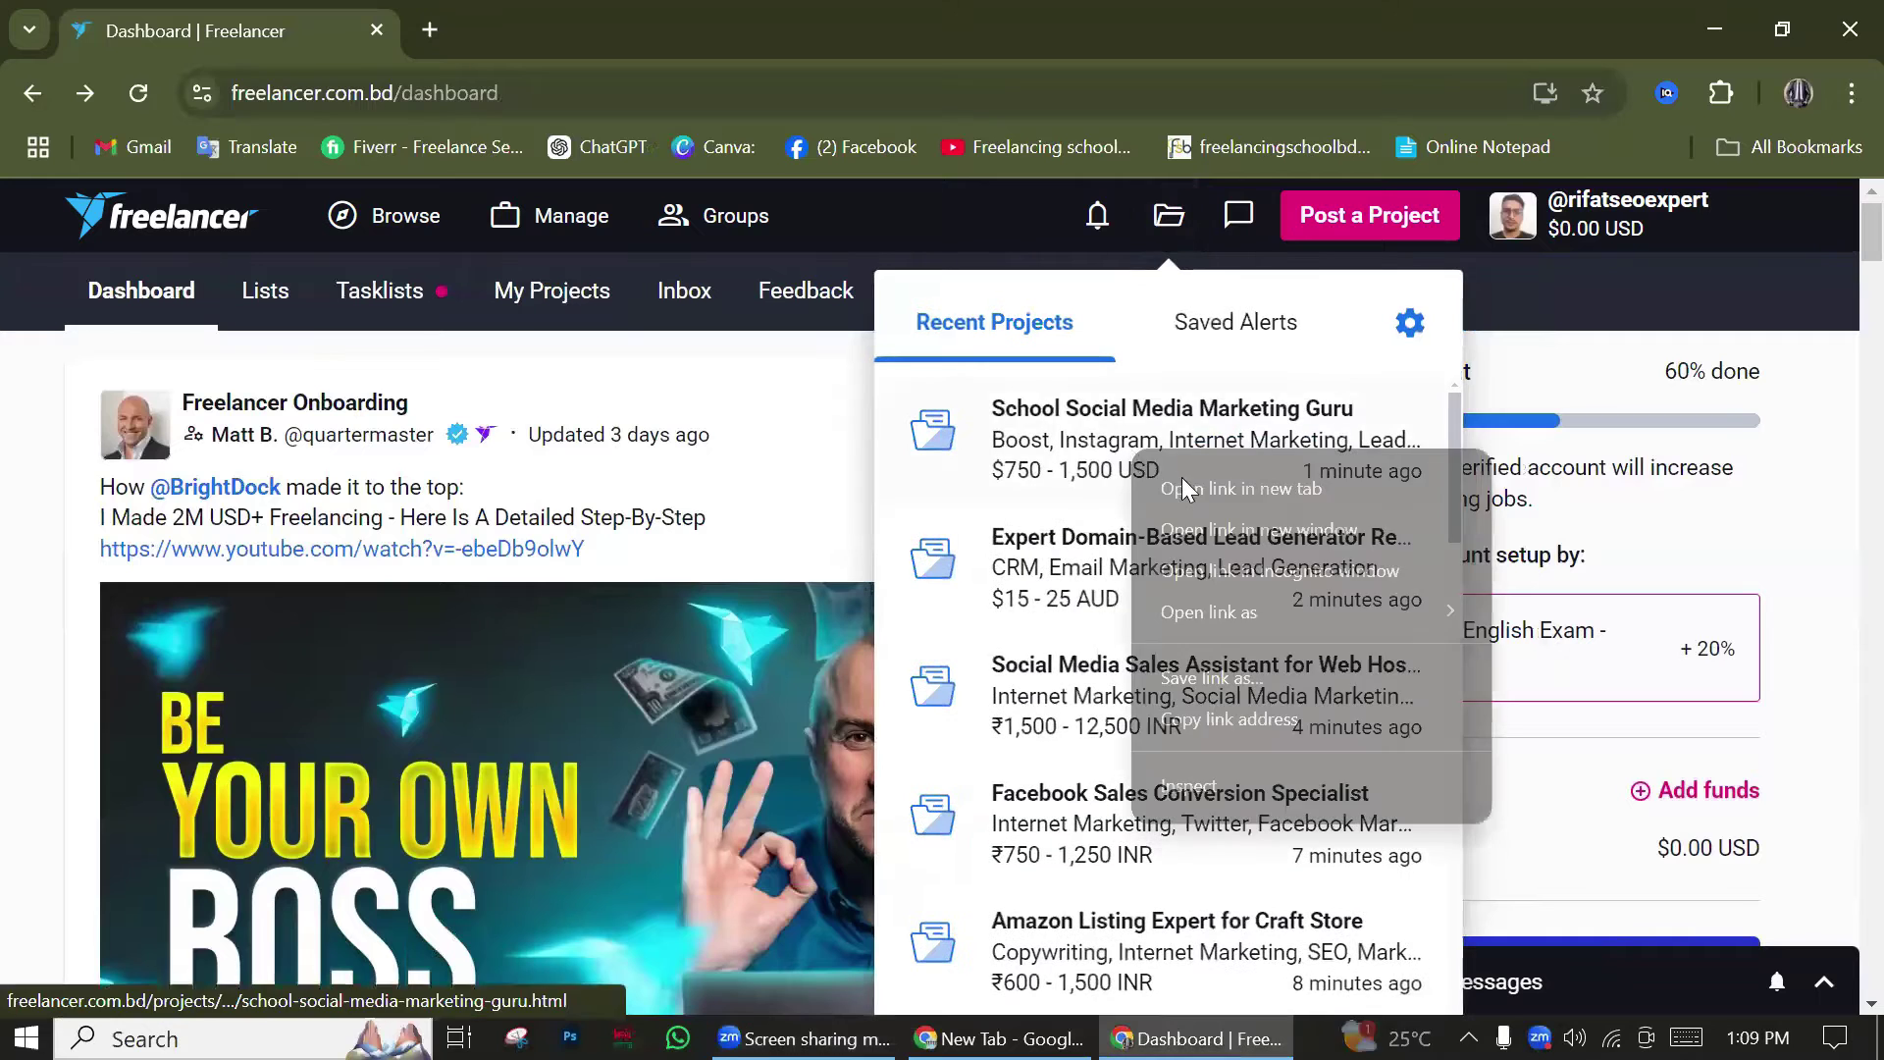
left_click(1185, 487)
left_click(561, 47)
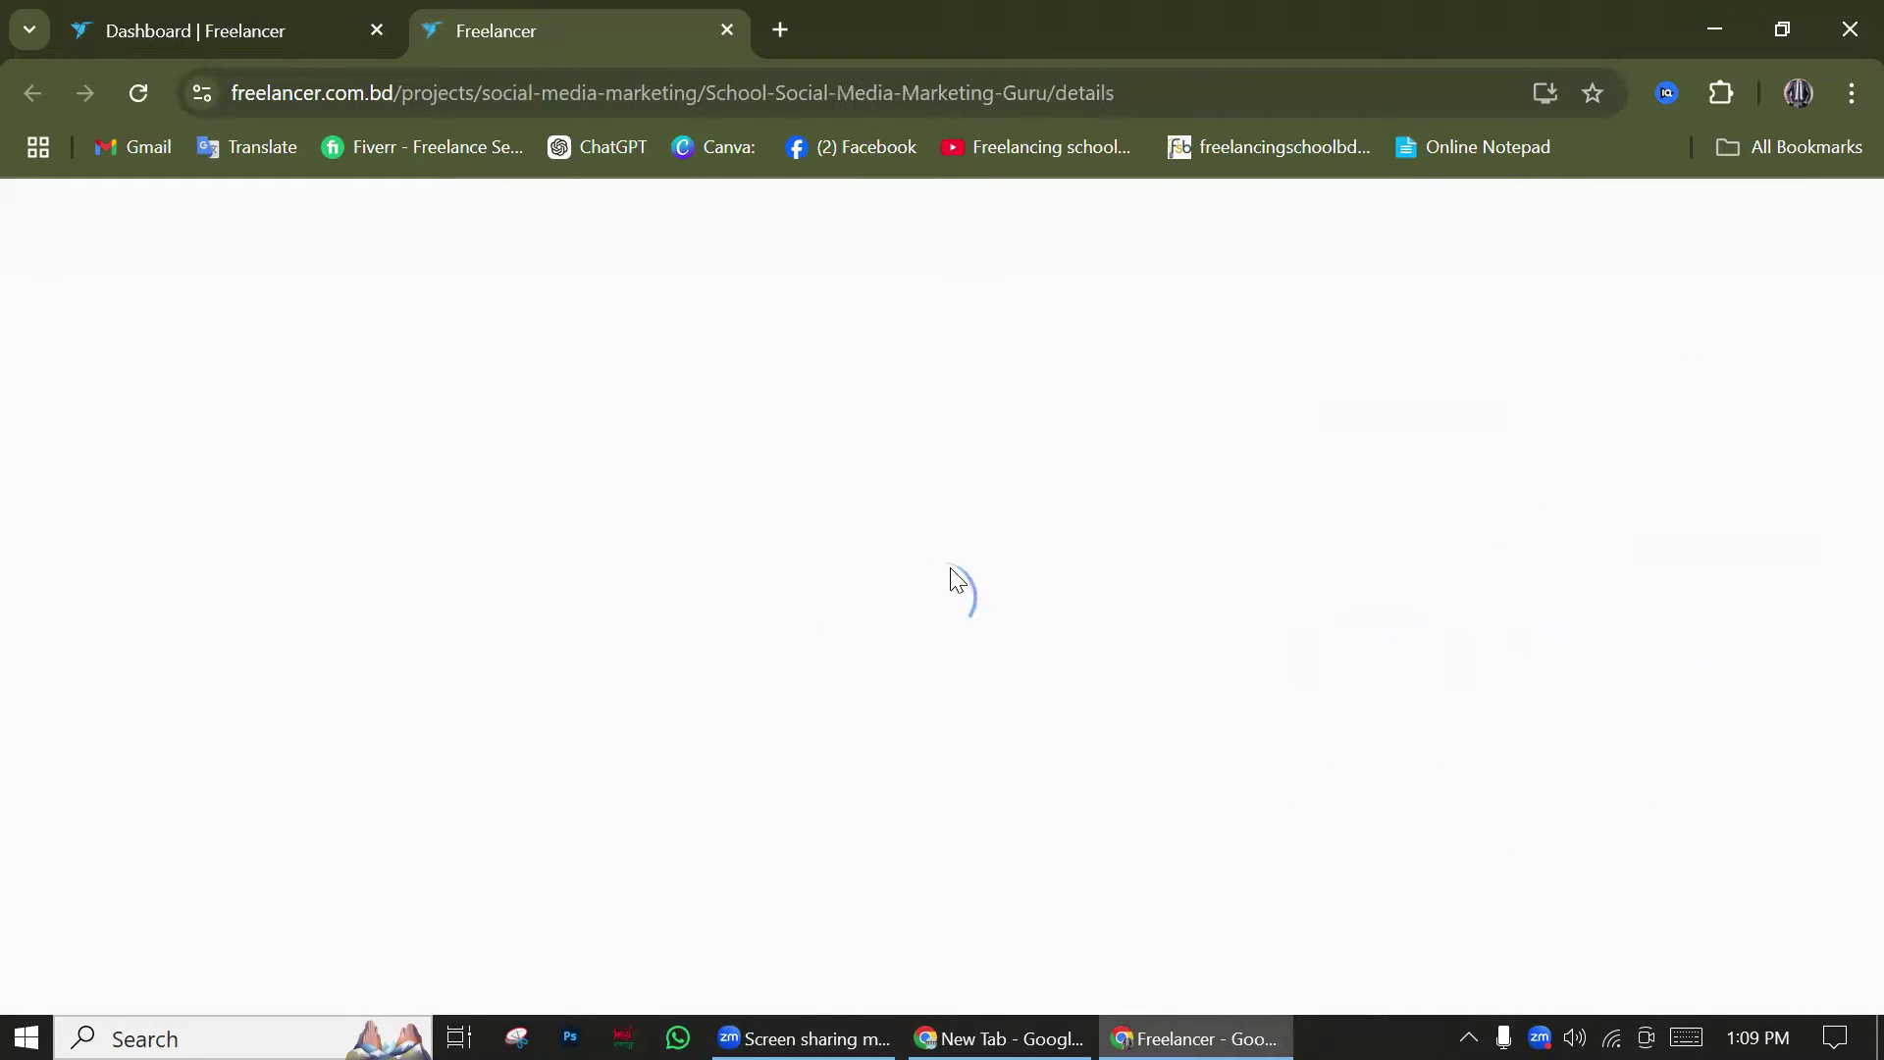
left_click(271, 14)
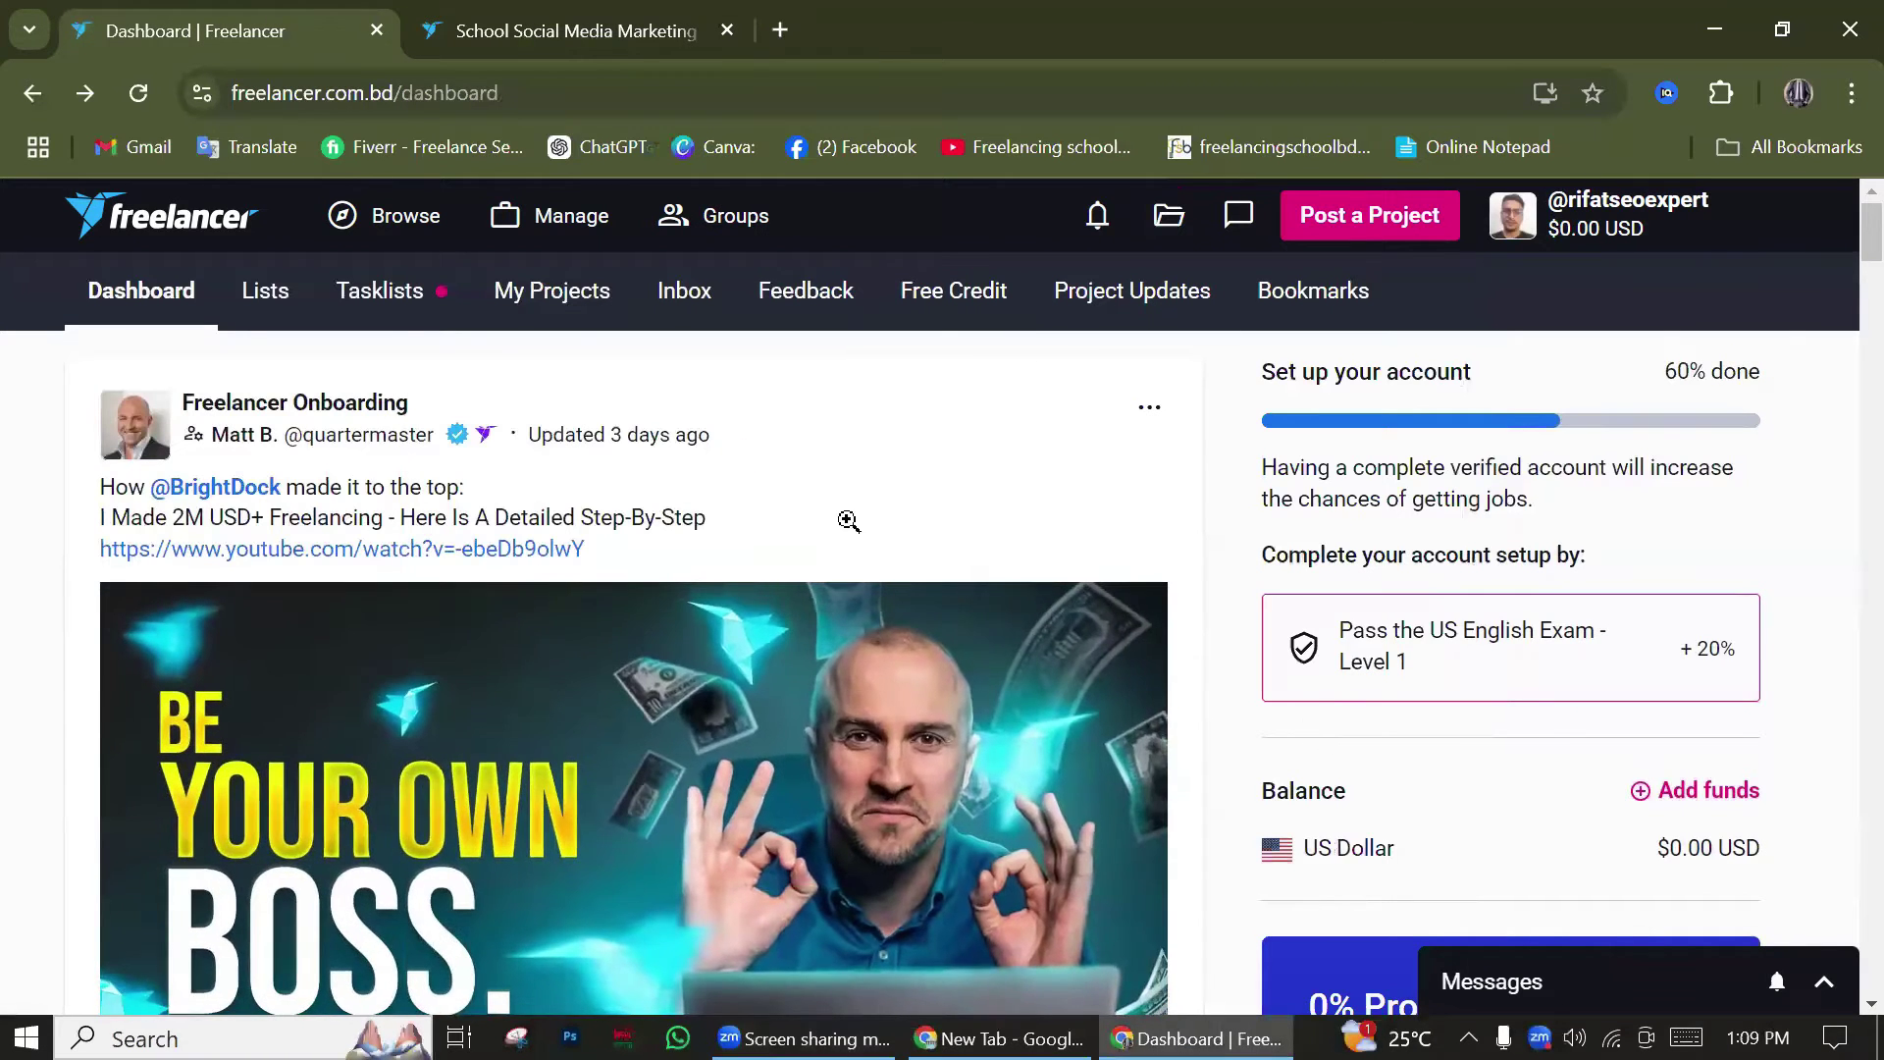
Search the site for "Facebook ads" from the Browse search
mouse_move(339, 218)
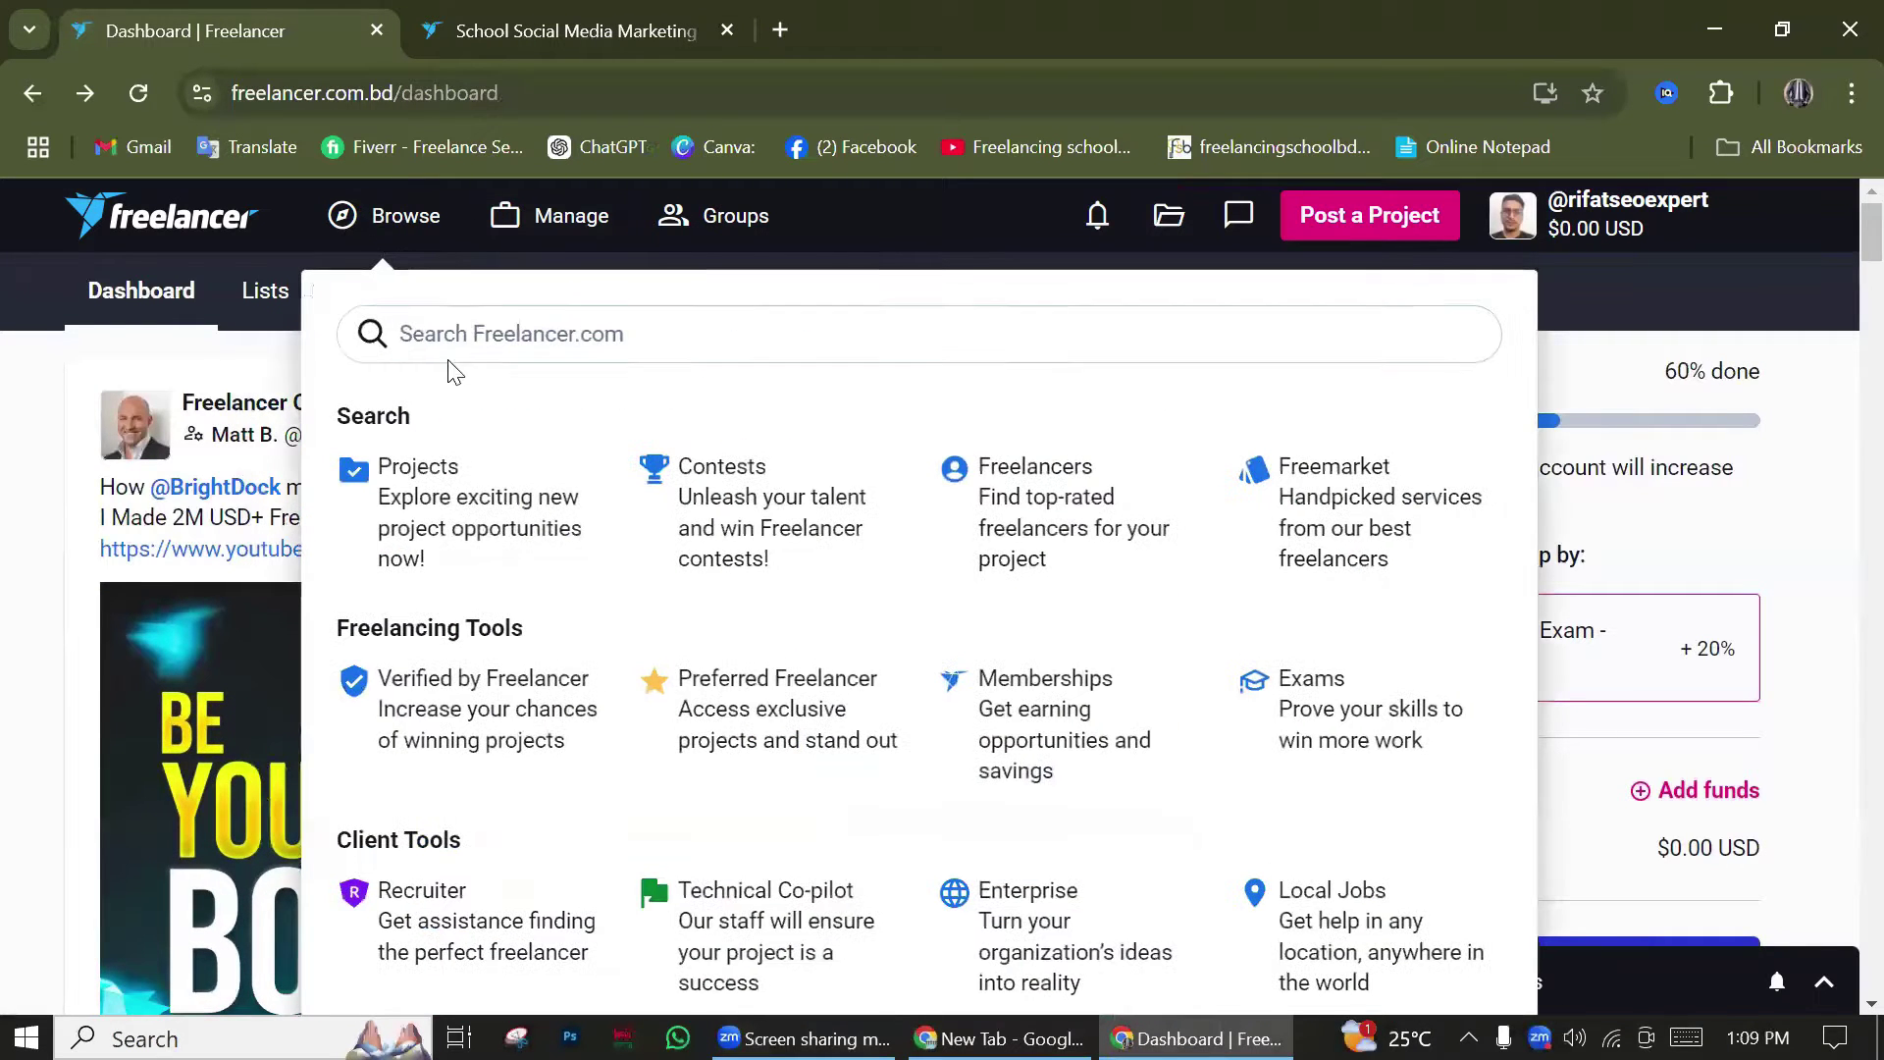
left_click(510, 348)
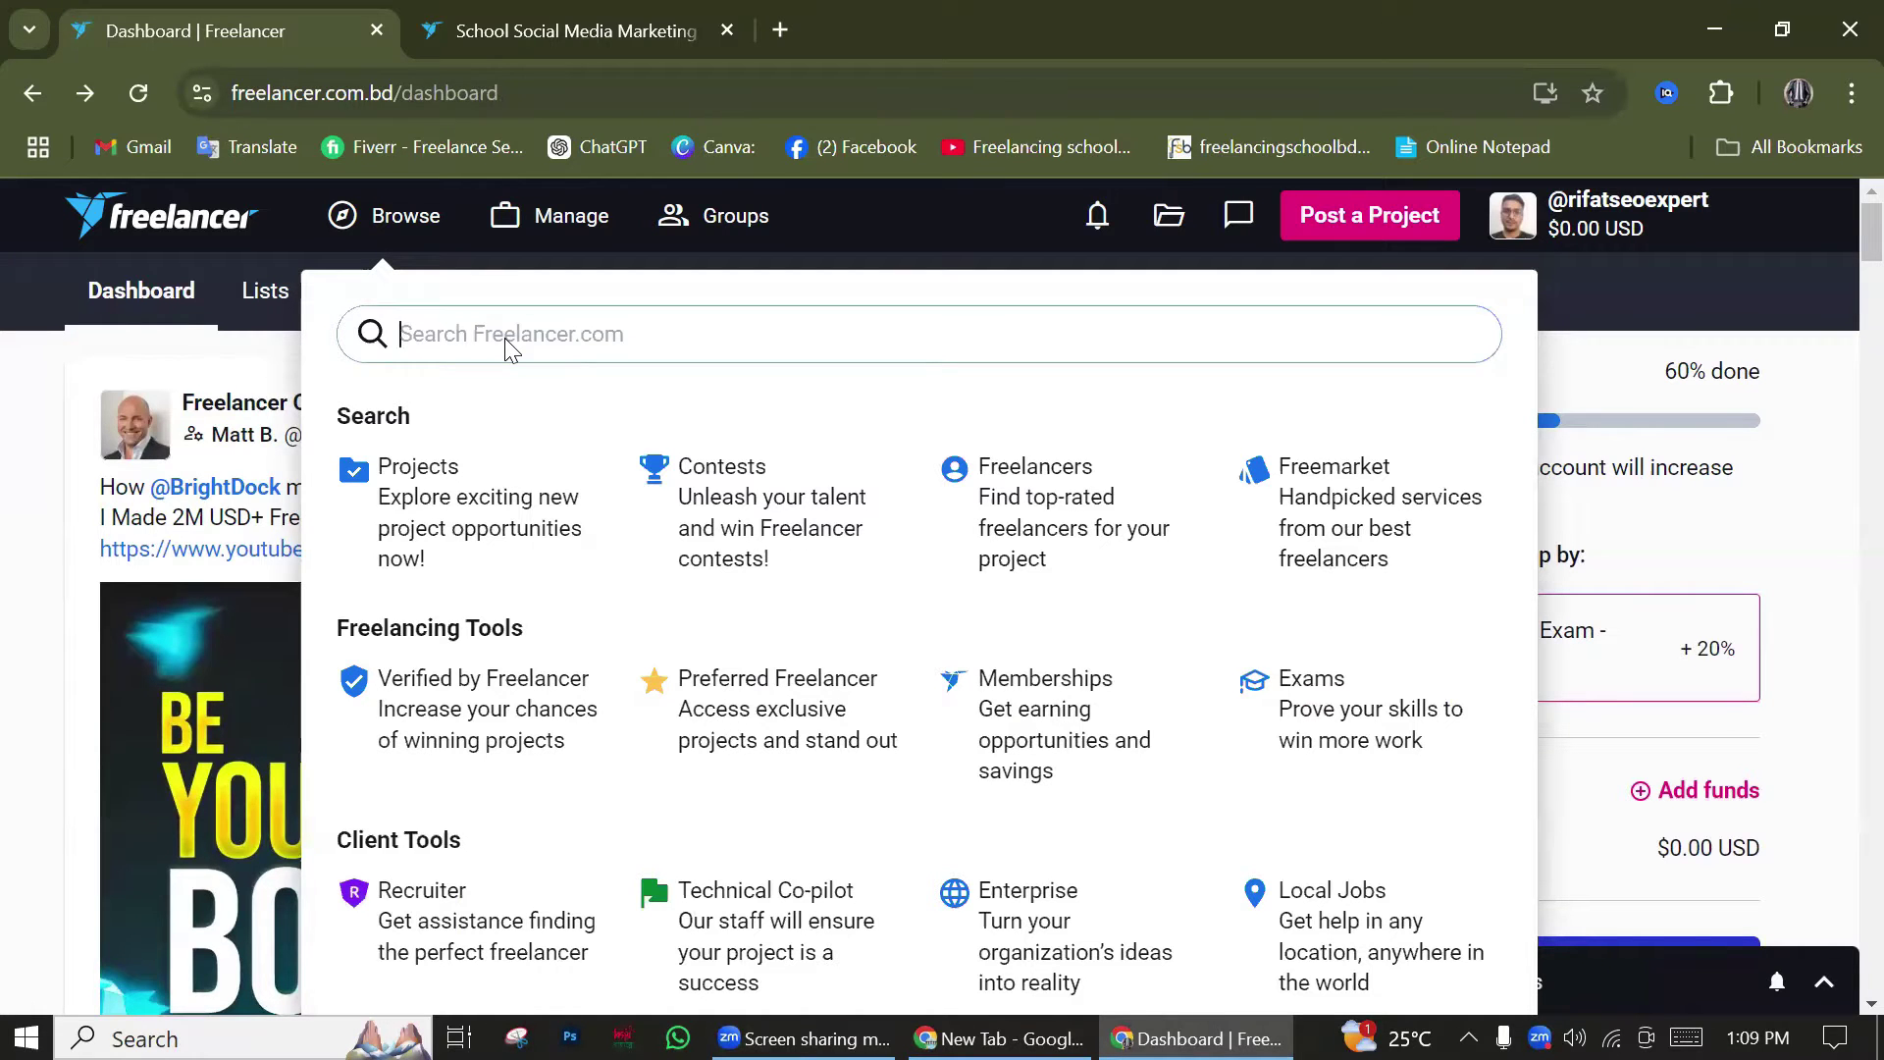
type("Facebook ads")
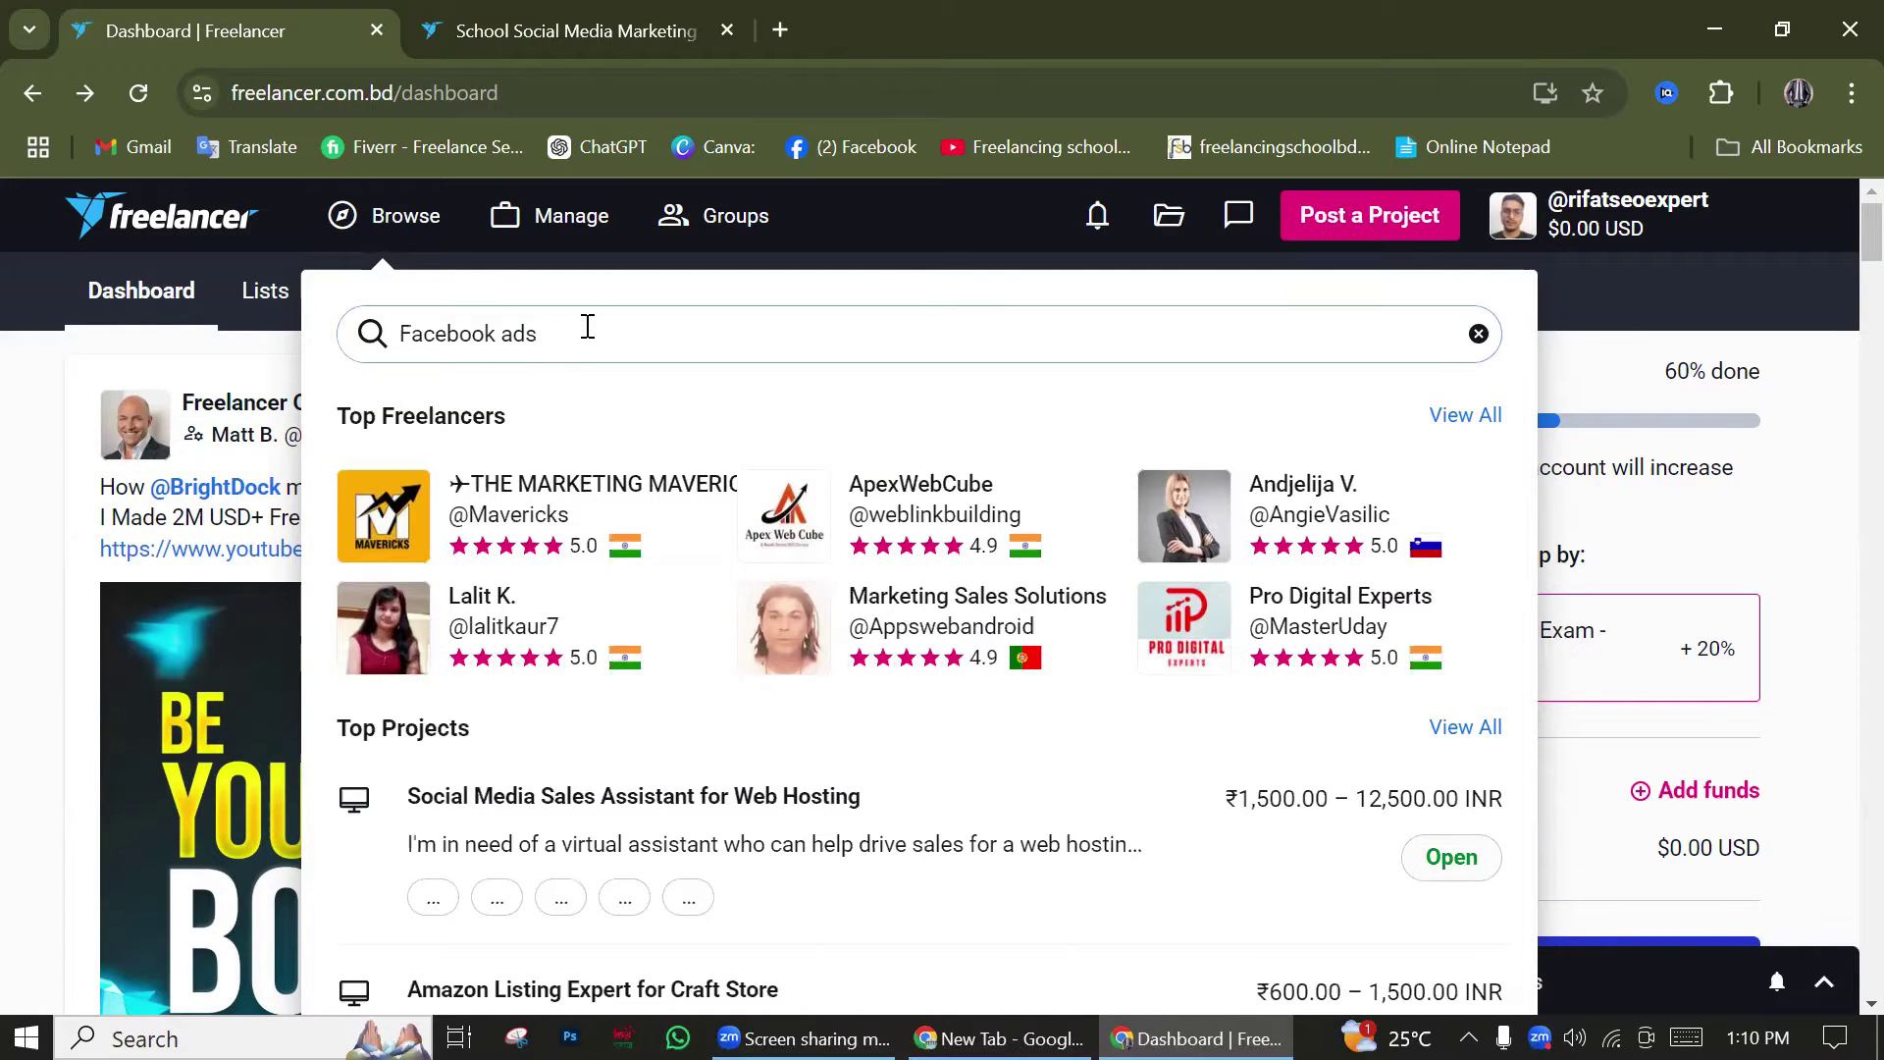
Capture the search suggestions and outline the section headings, the Top Freelancers block with its profiles, and its View All link in red
key("alt+shift+t")
mouse_move(273, 238)
left_mouse_down()
mouse_move(772, 721)
mouse_move(1583, 1057)
left_mouse_up()
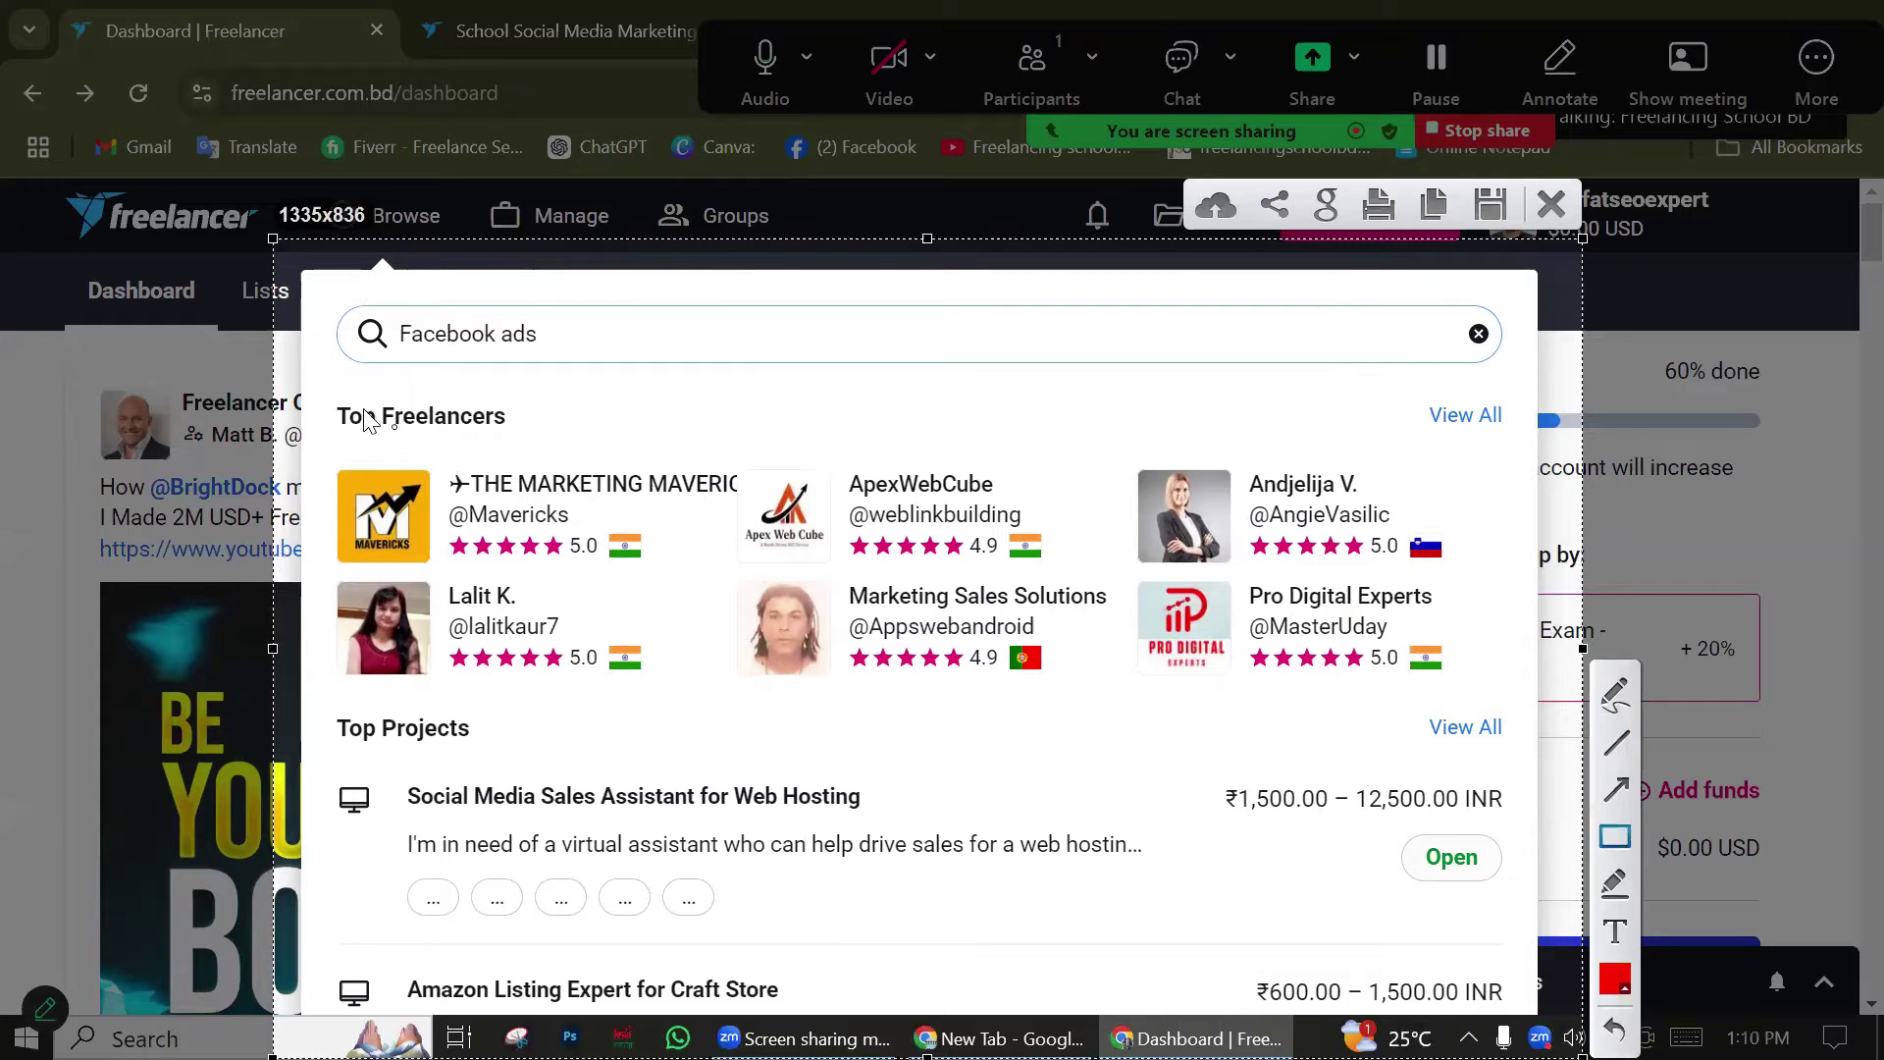
left_click_drag(329, 393, 515, 452)
mouse_move(336, 708)
left_mouse_down()
mouse_move(354, 736)
mouse_move(508, 754)
left_mouse_up()
mouse_move(310, 369)
left_mouse_down()
mouse_move(631, 600)
mouse_move(1501, 723)
mouse_move(1521, 700)
left_mouse_up()
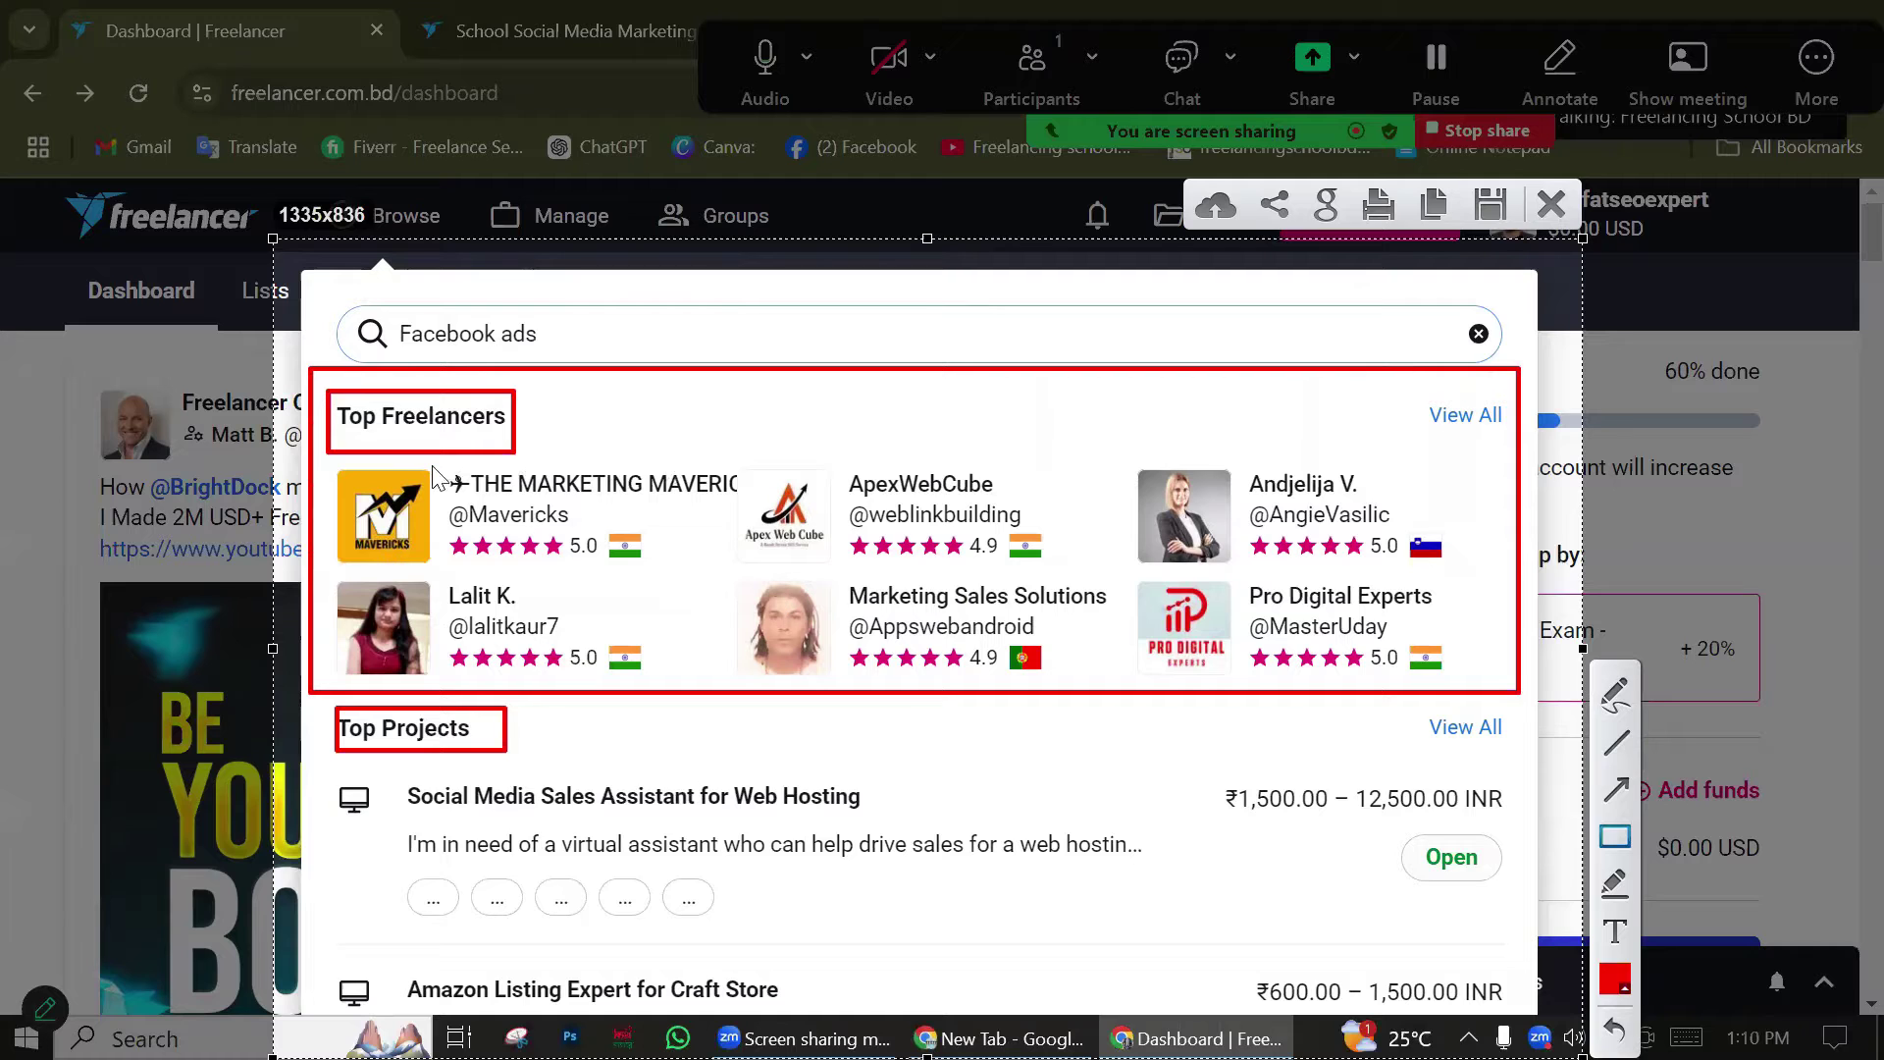
mouse_move(332, 472)
left_mouse_down()
mouse_move(1289, 684)
mouse_move(1523, 689)
mouse_move(1489, 684)
left_mouse_up()
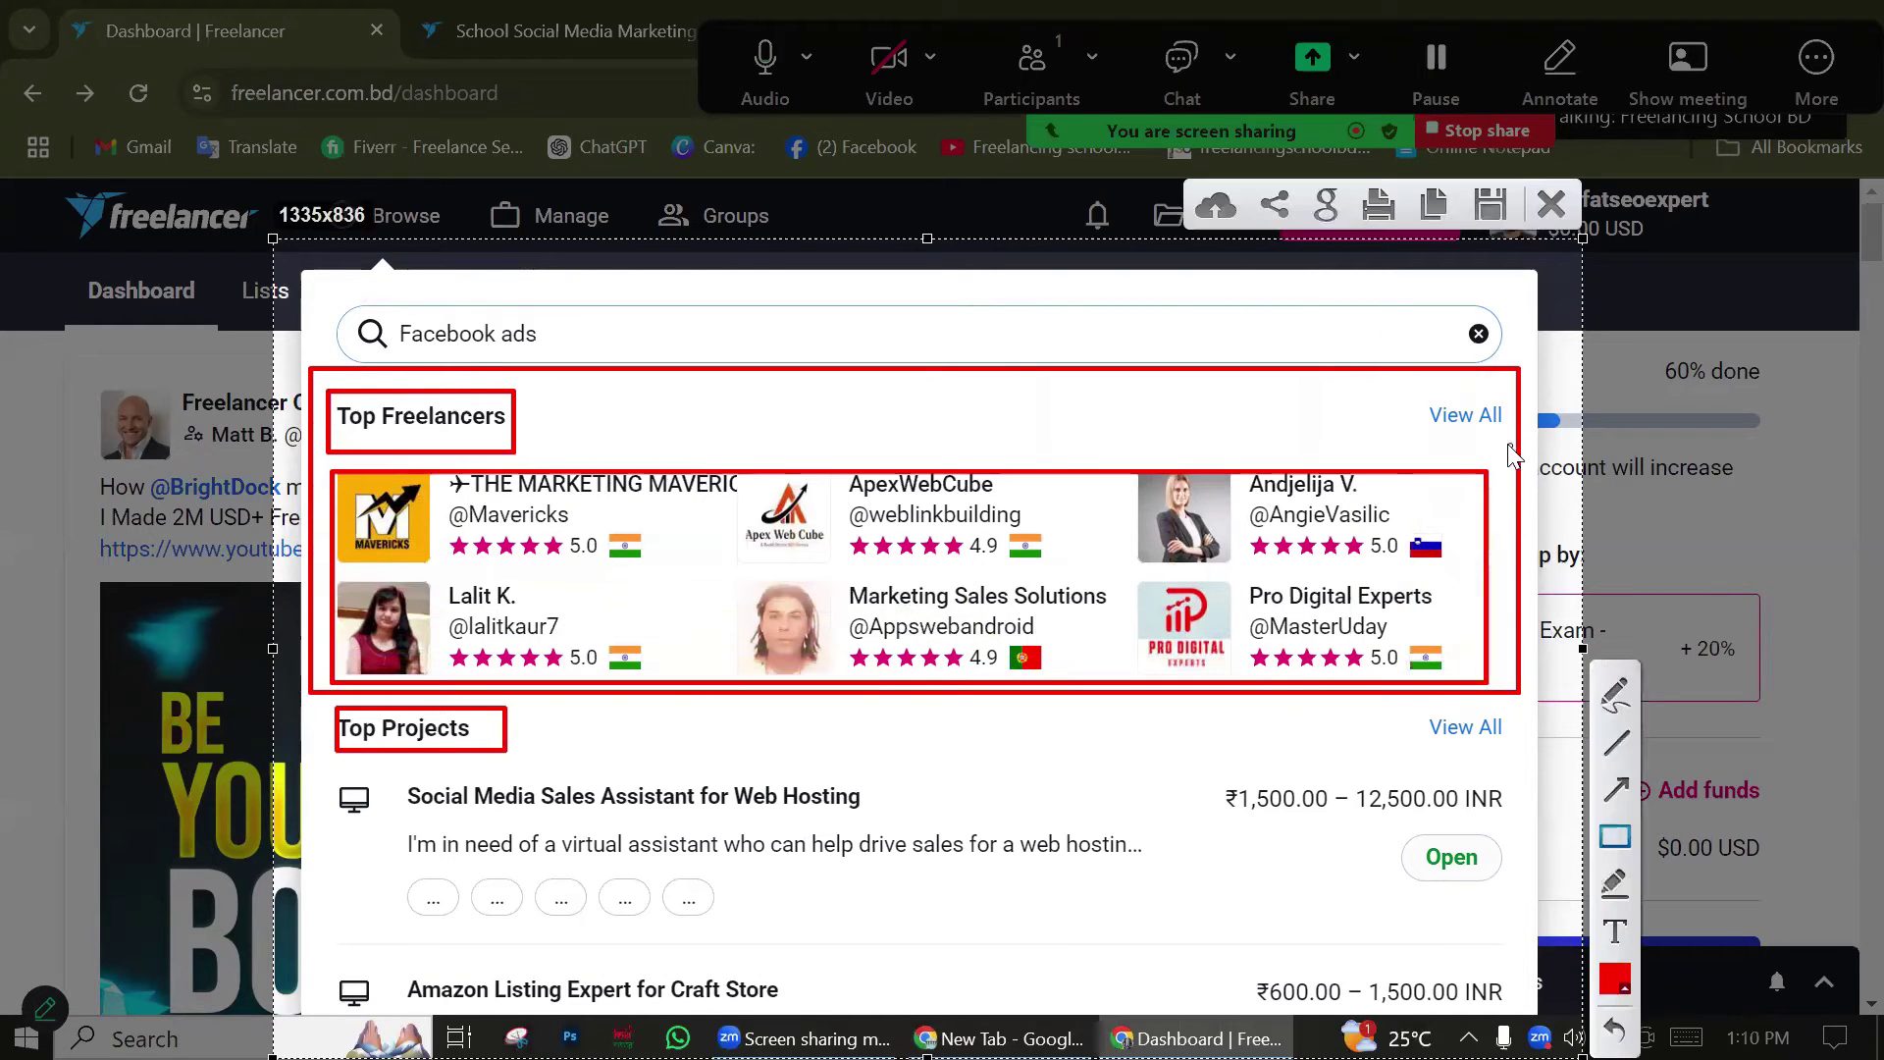
left_click_drag(1403, 383, 1516, 448)
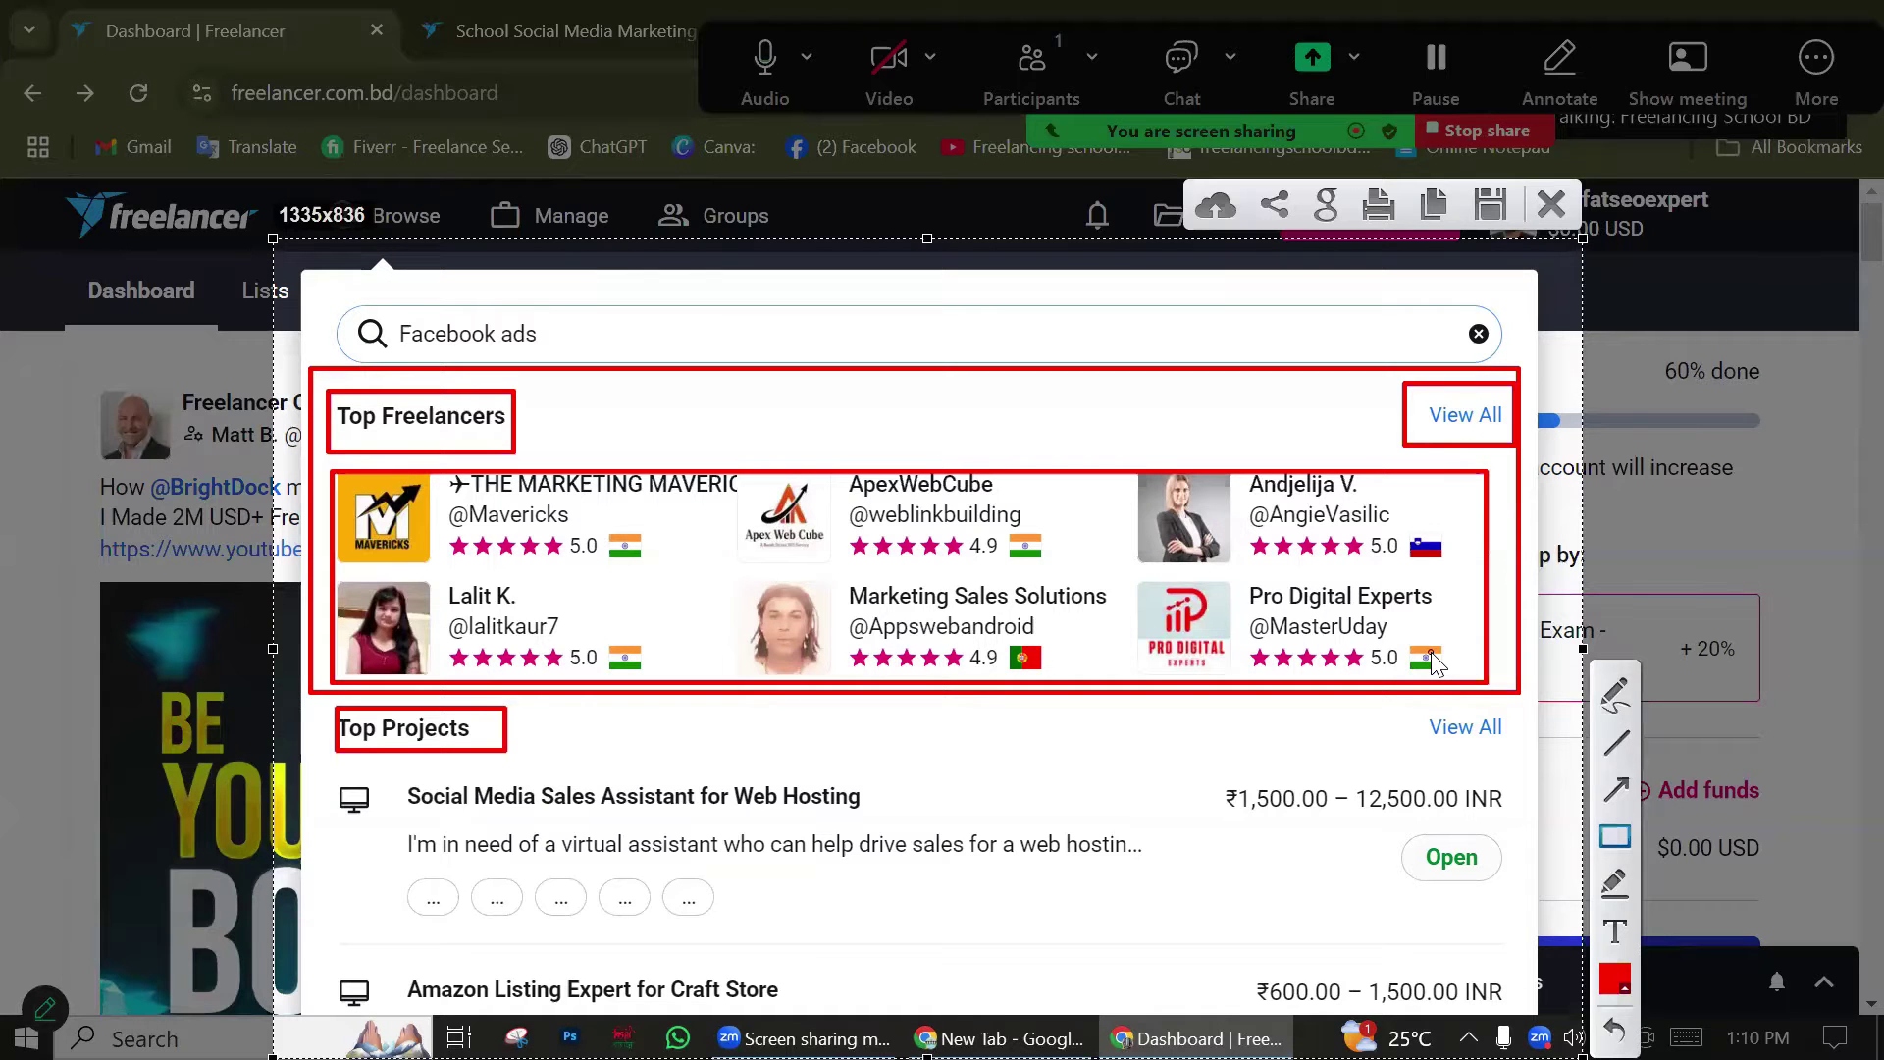
Outline the Top Projects heading, its listings and its View All link with red rectangles on the capture
mouse_move(324, 708)
left_mouse_down()
mouse_move(520, 771)
mouse_move(508, 756)
left_mouse_up()
mouse_move(332, 780)
left_mouse_down()
mouse_move(529, 878)
mouse_move(1142, 1011)
left_mouse_up()
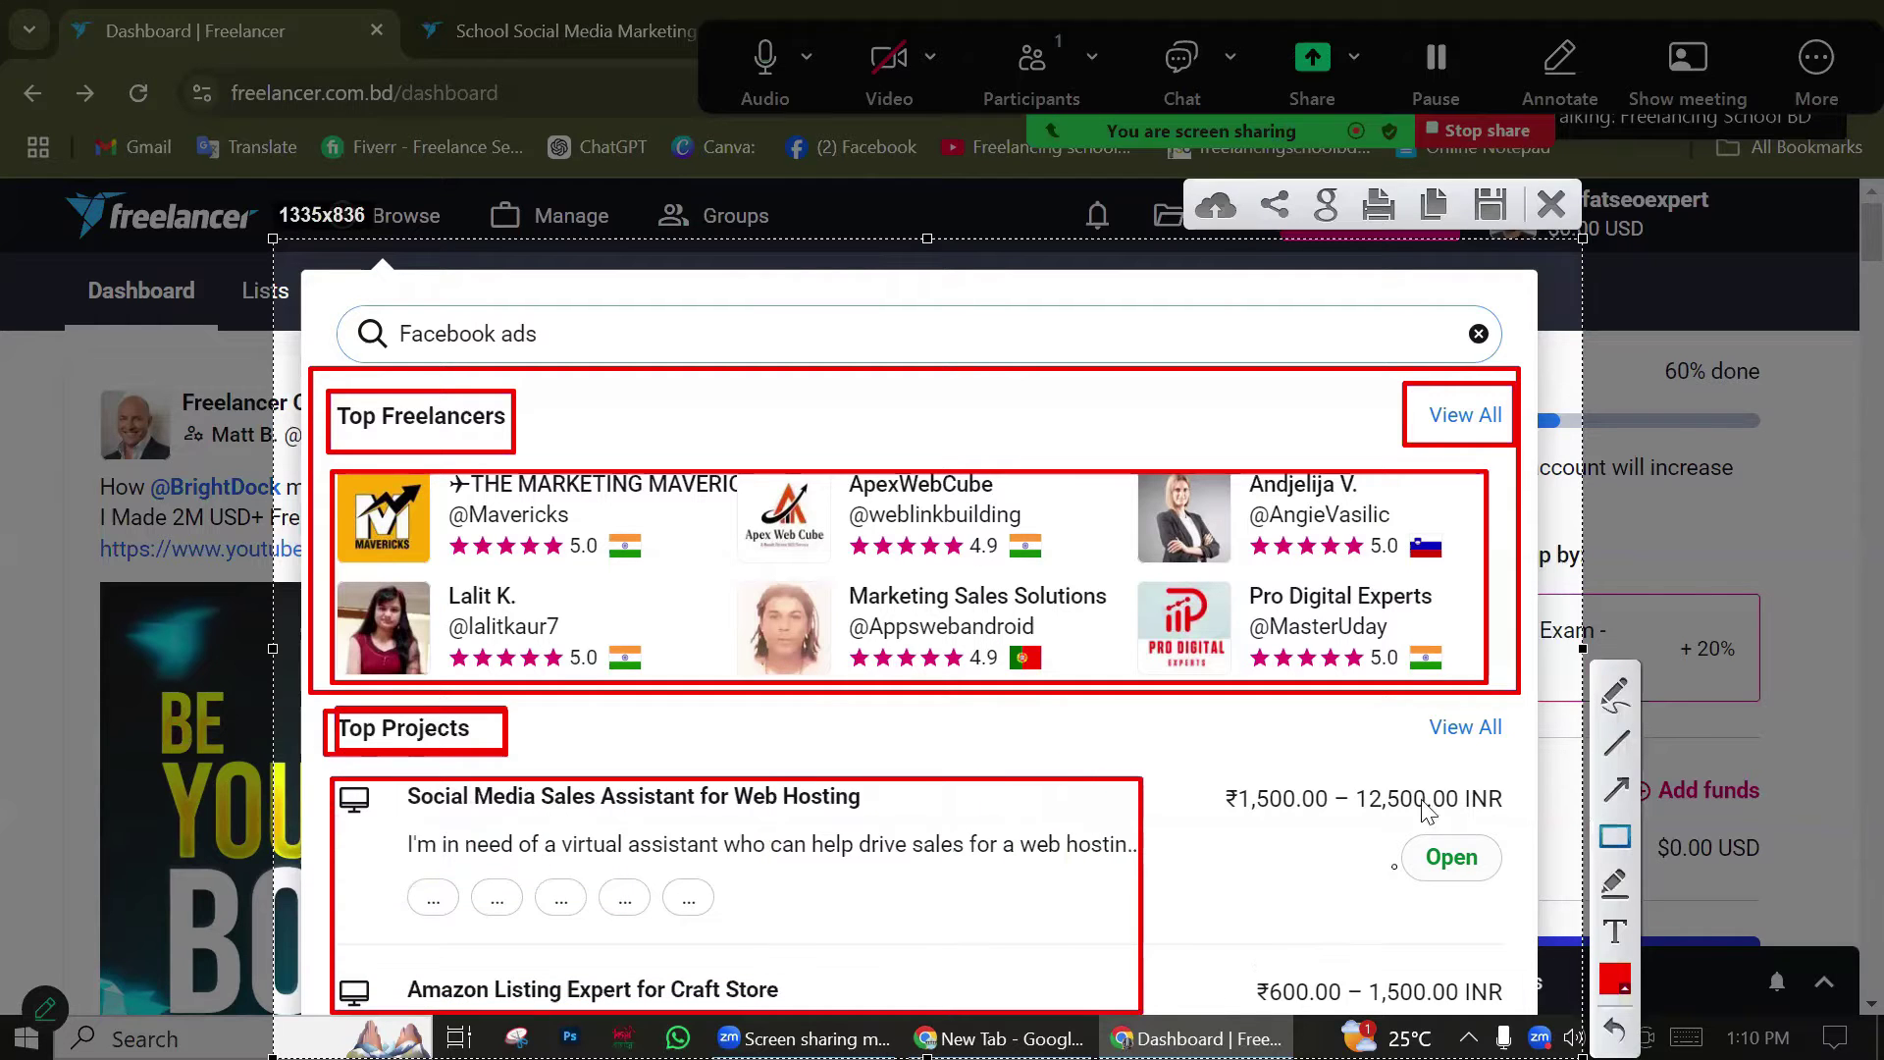
mouse_move(1431, 705)
left_mouse_down()
mouse_move(1537, 785)
mouse_move(1522, 761)
left_mouse_up()
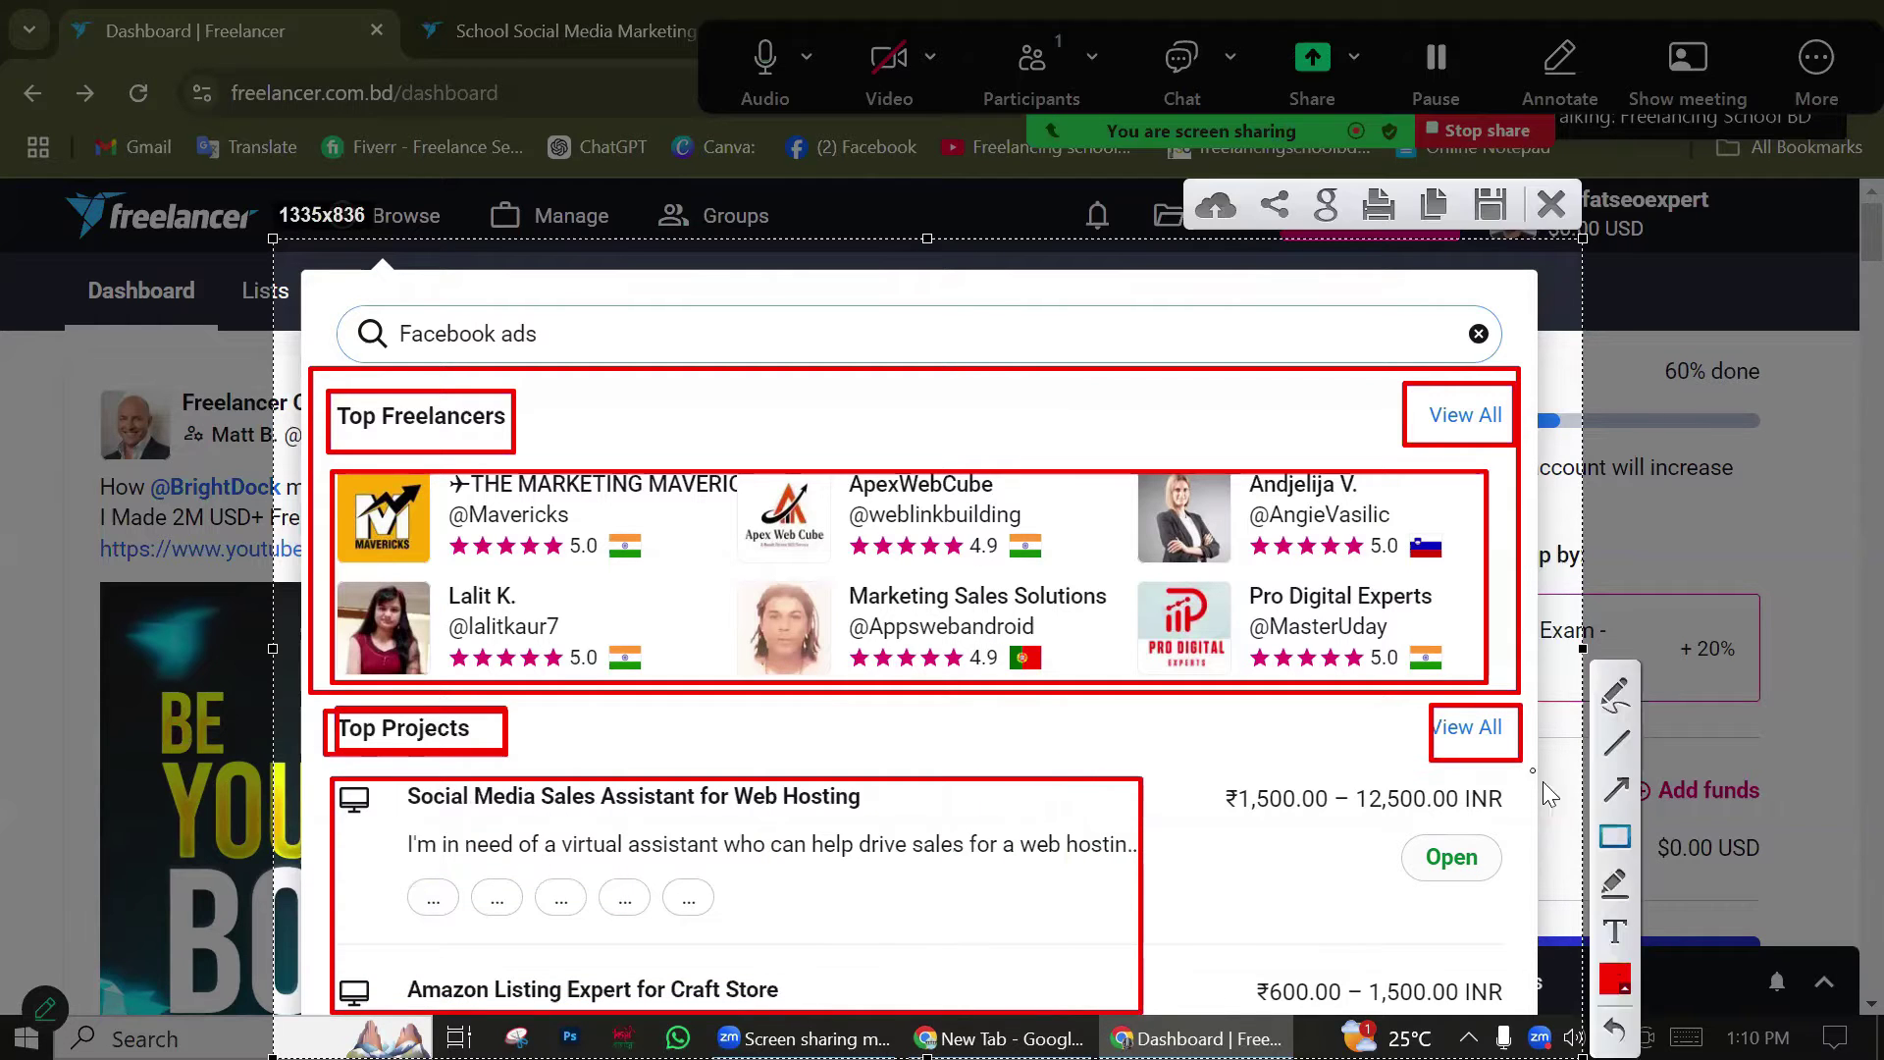
Close the annotated capture, open the full list of projects matching "Facebook ads" and skim the results
left_click(1552, 204)
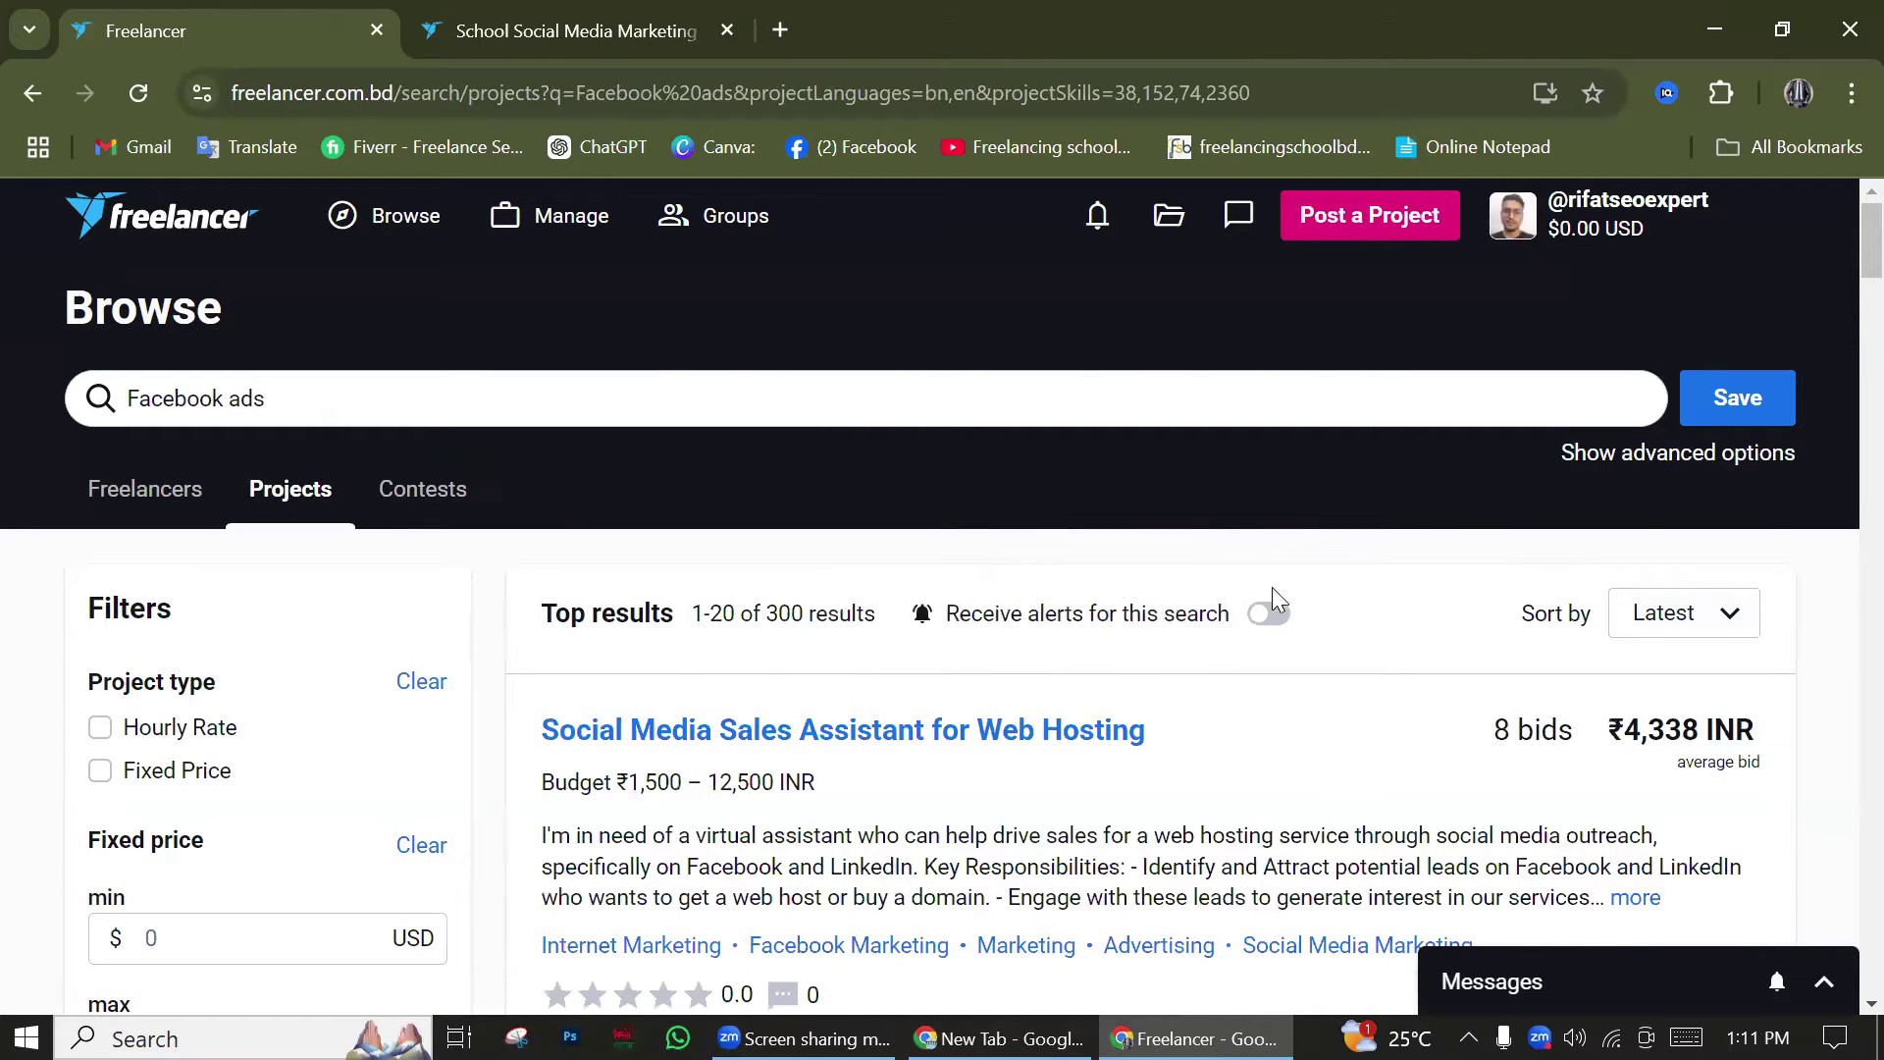
scroll(1274, 563, "down", 3)
scroll(930, 652, "down", 6)
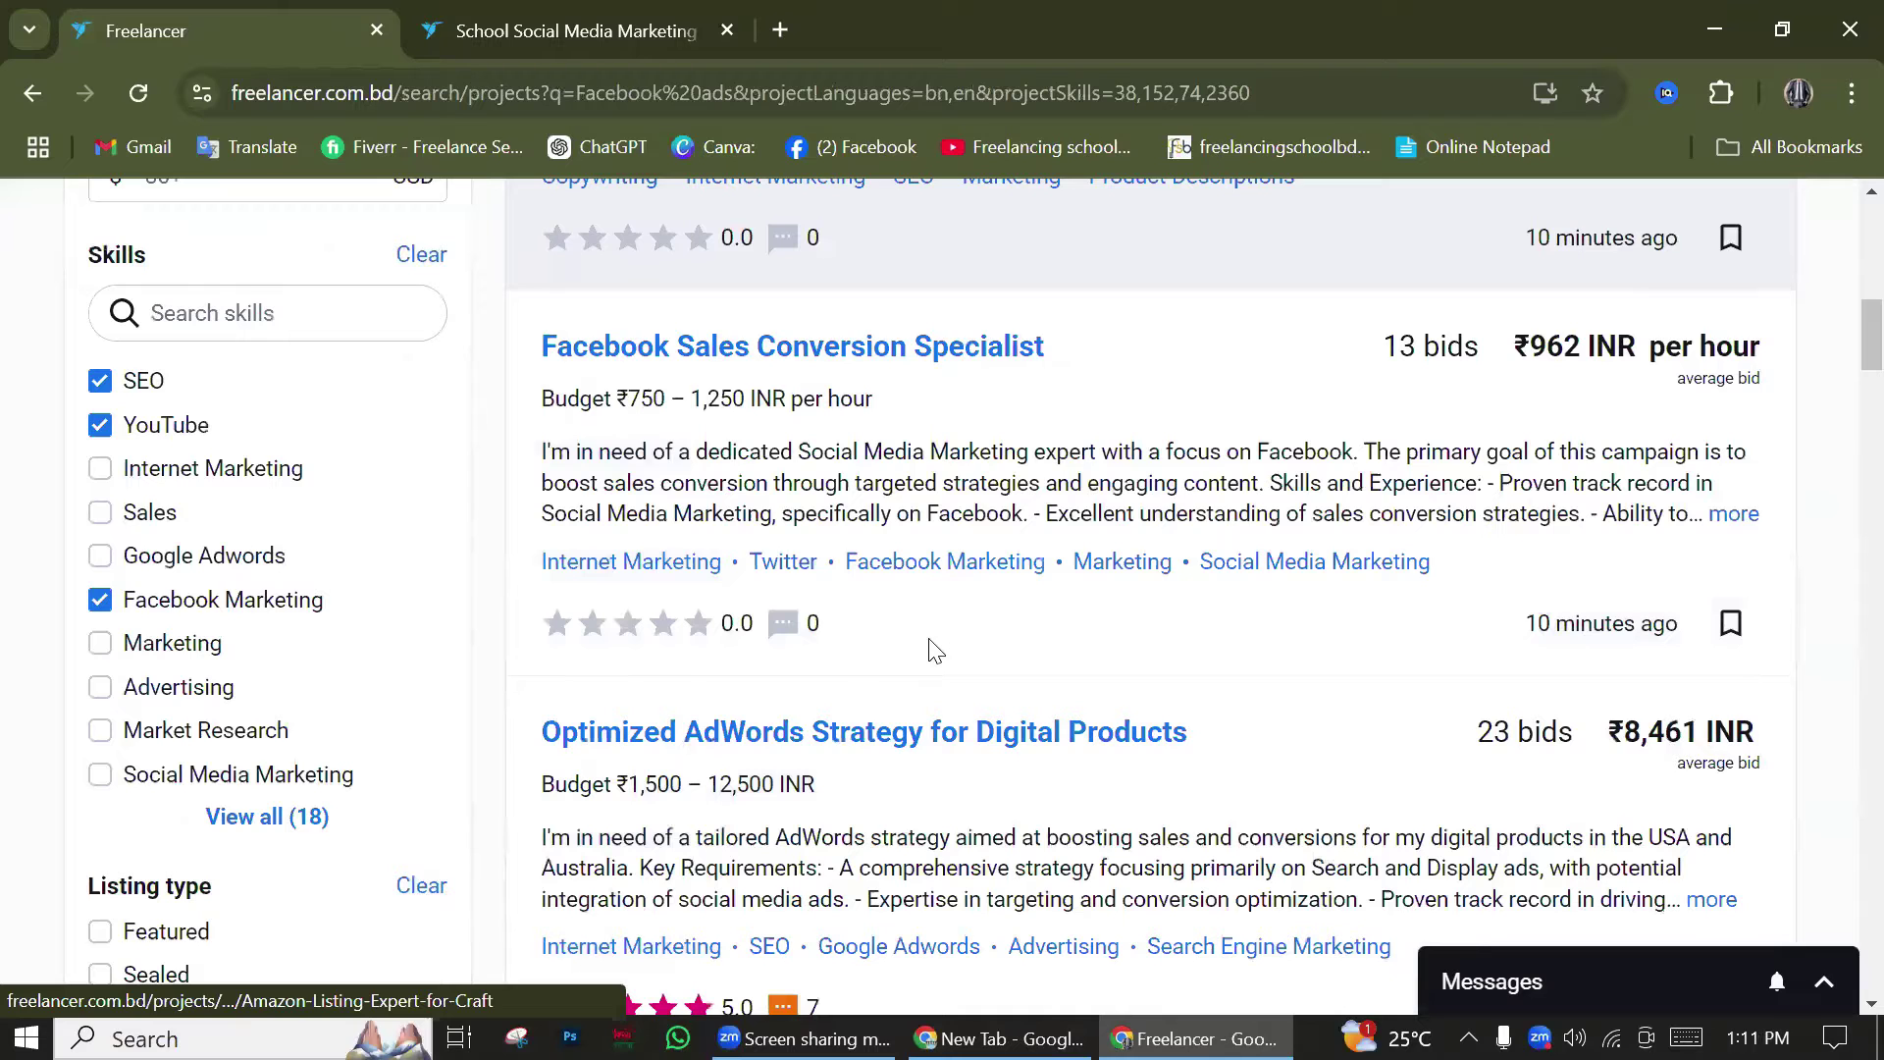
scroll(694, 648, "up", 10)
left_click_drag(265, 396, 158, 399)
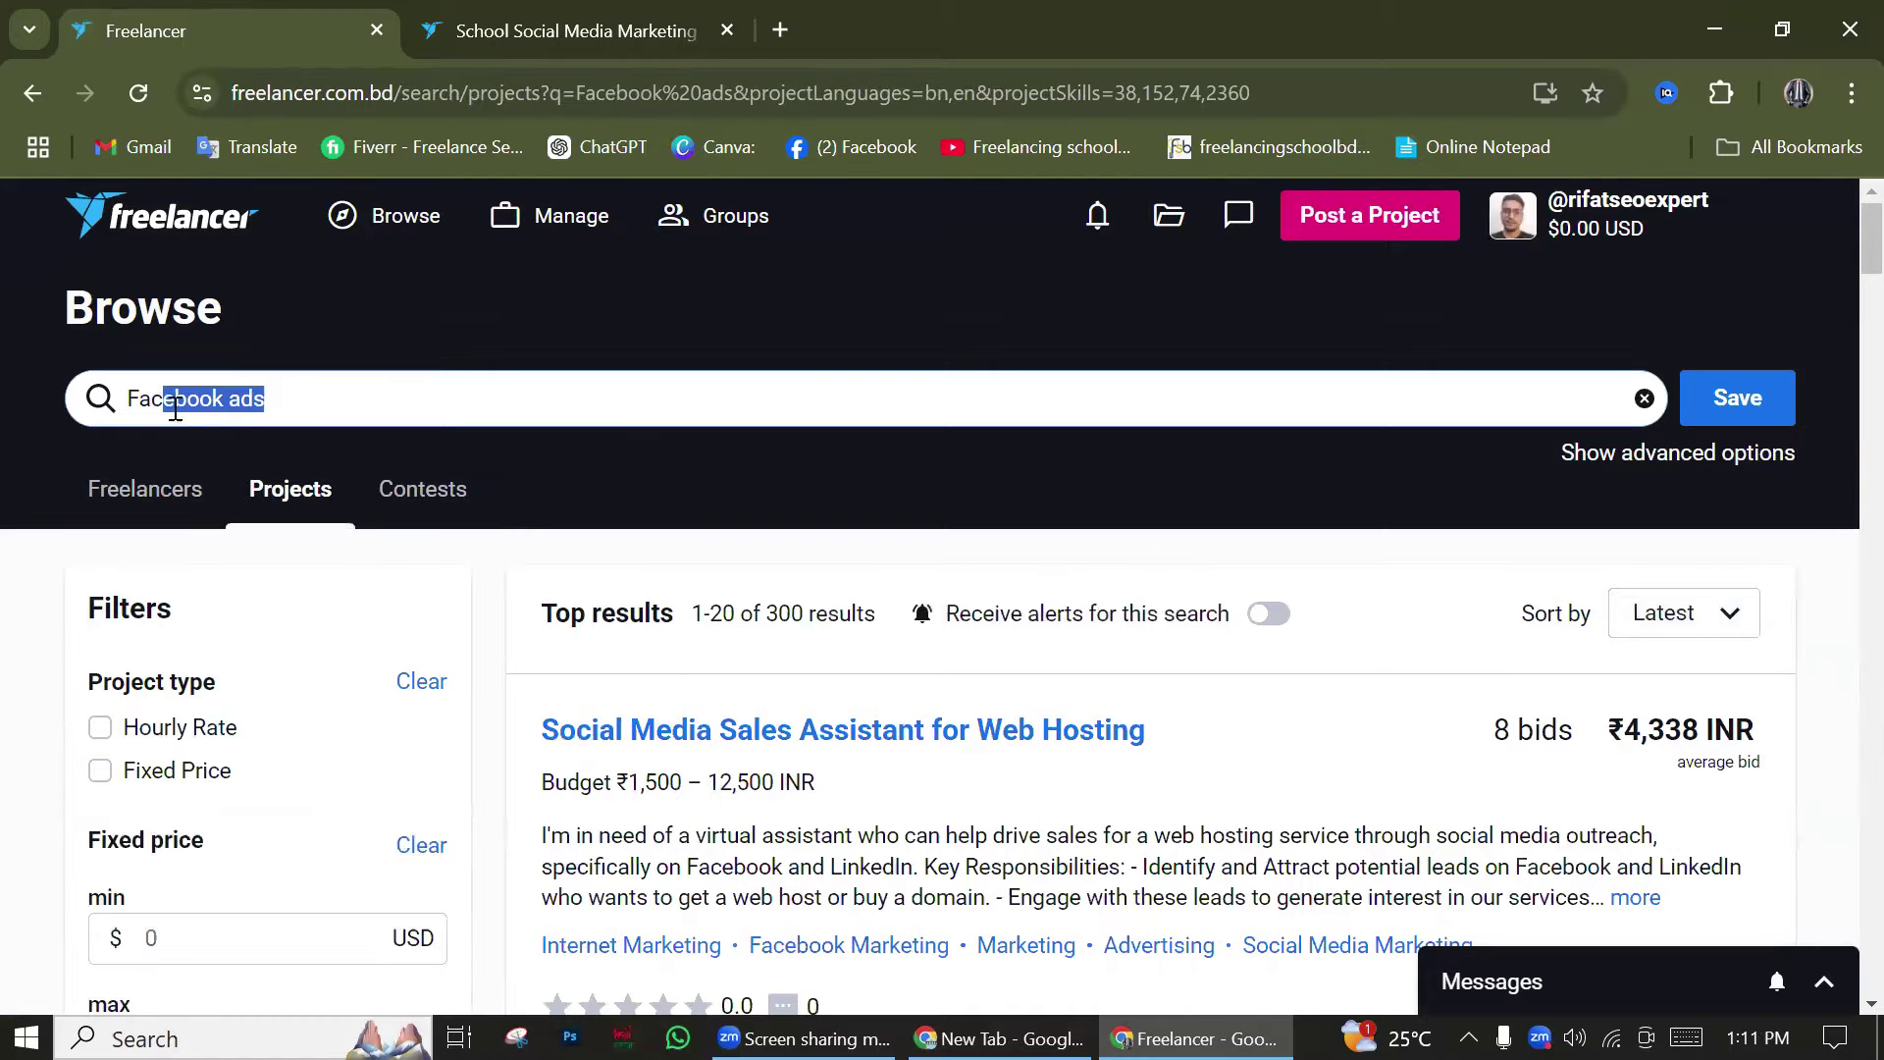
left_click(490, 563)
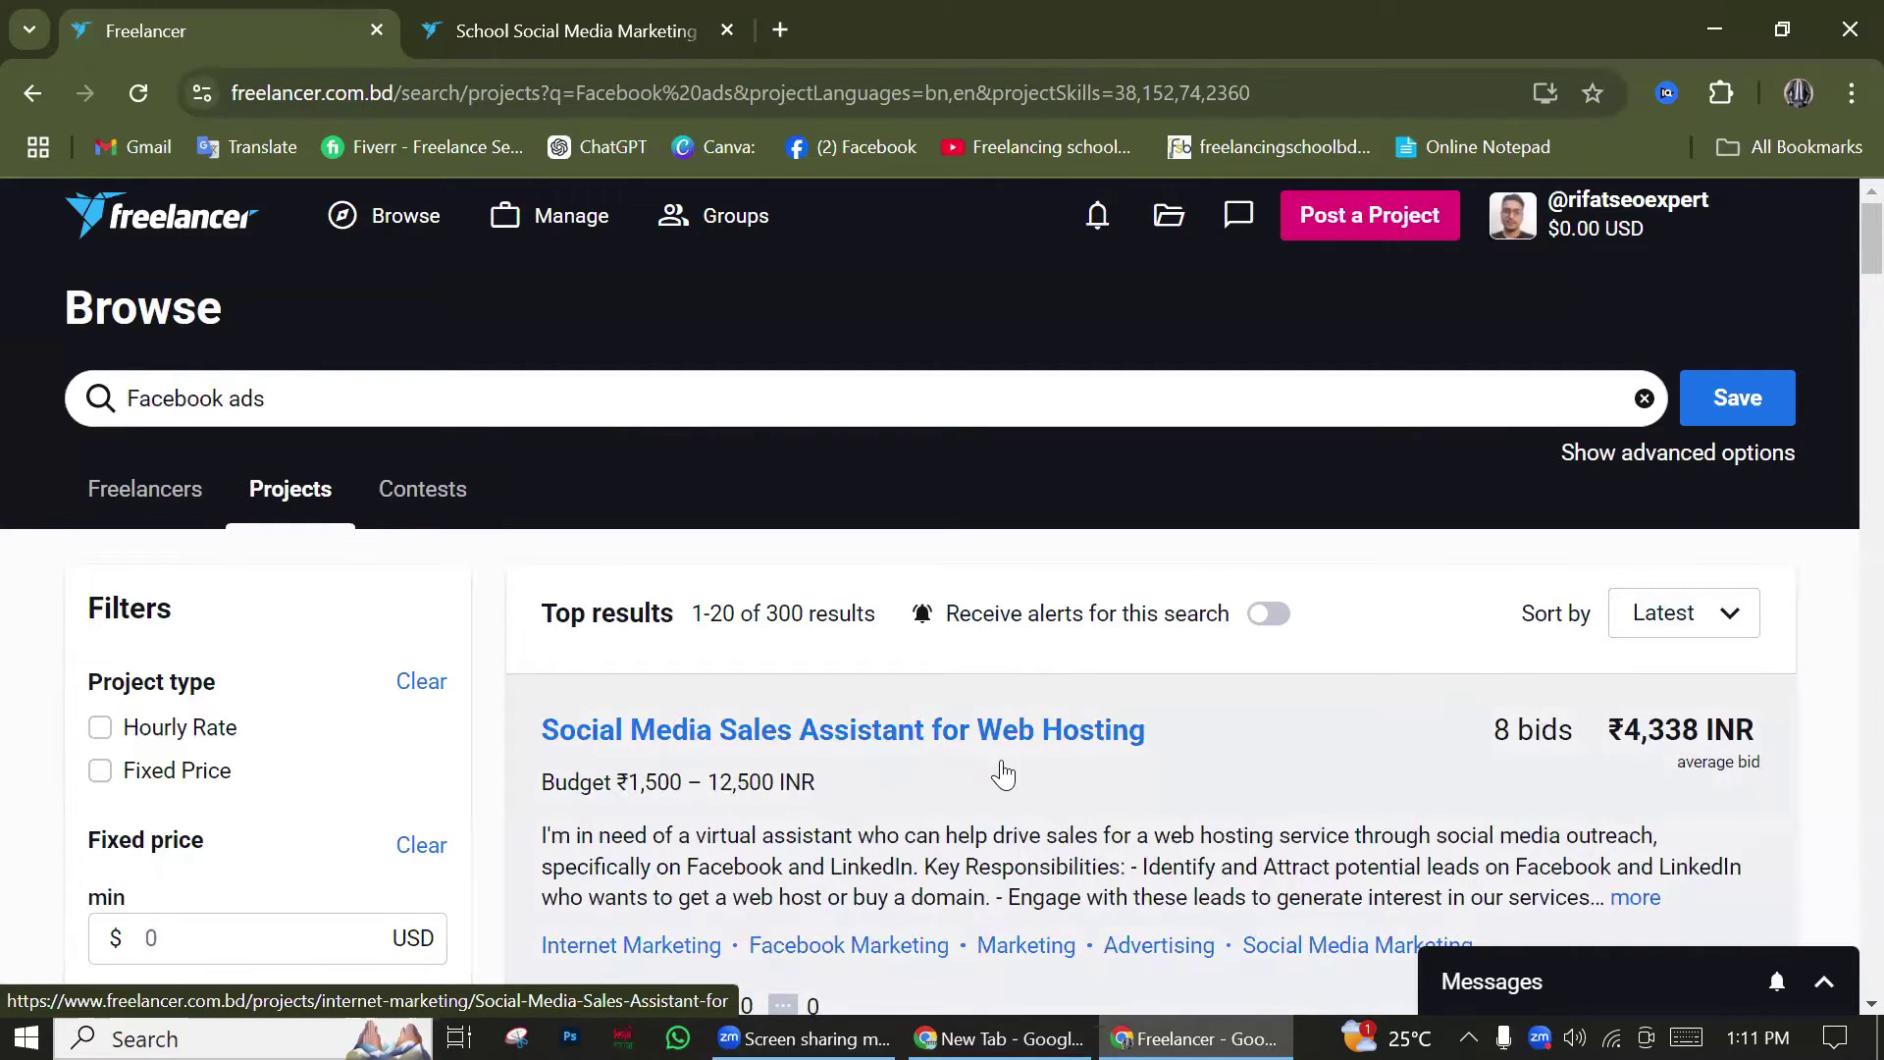
Examine the Facebook ads project listings, comparing their descriptions, budgets, bid counts, posting times and average bids in USD
scroll(1008, 775, "down", 3)
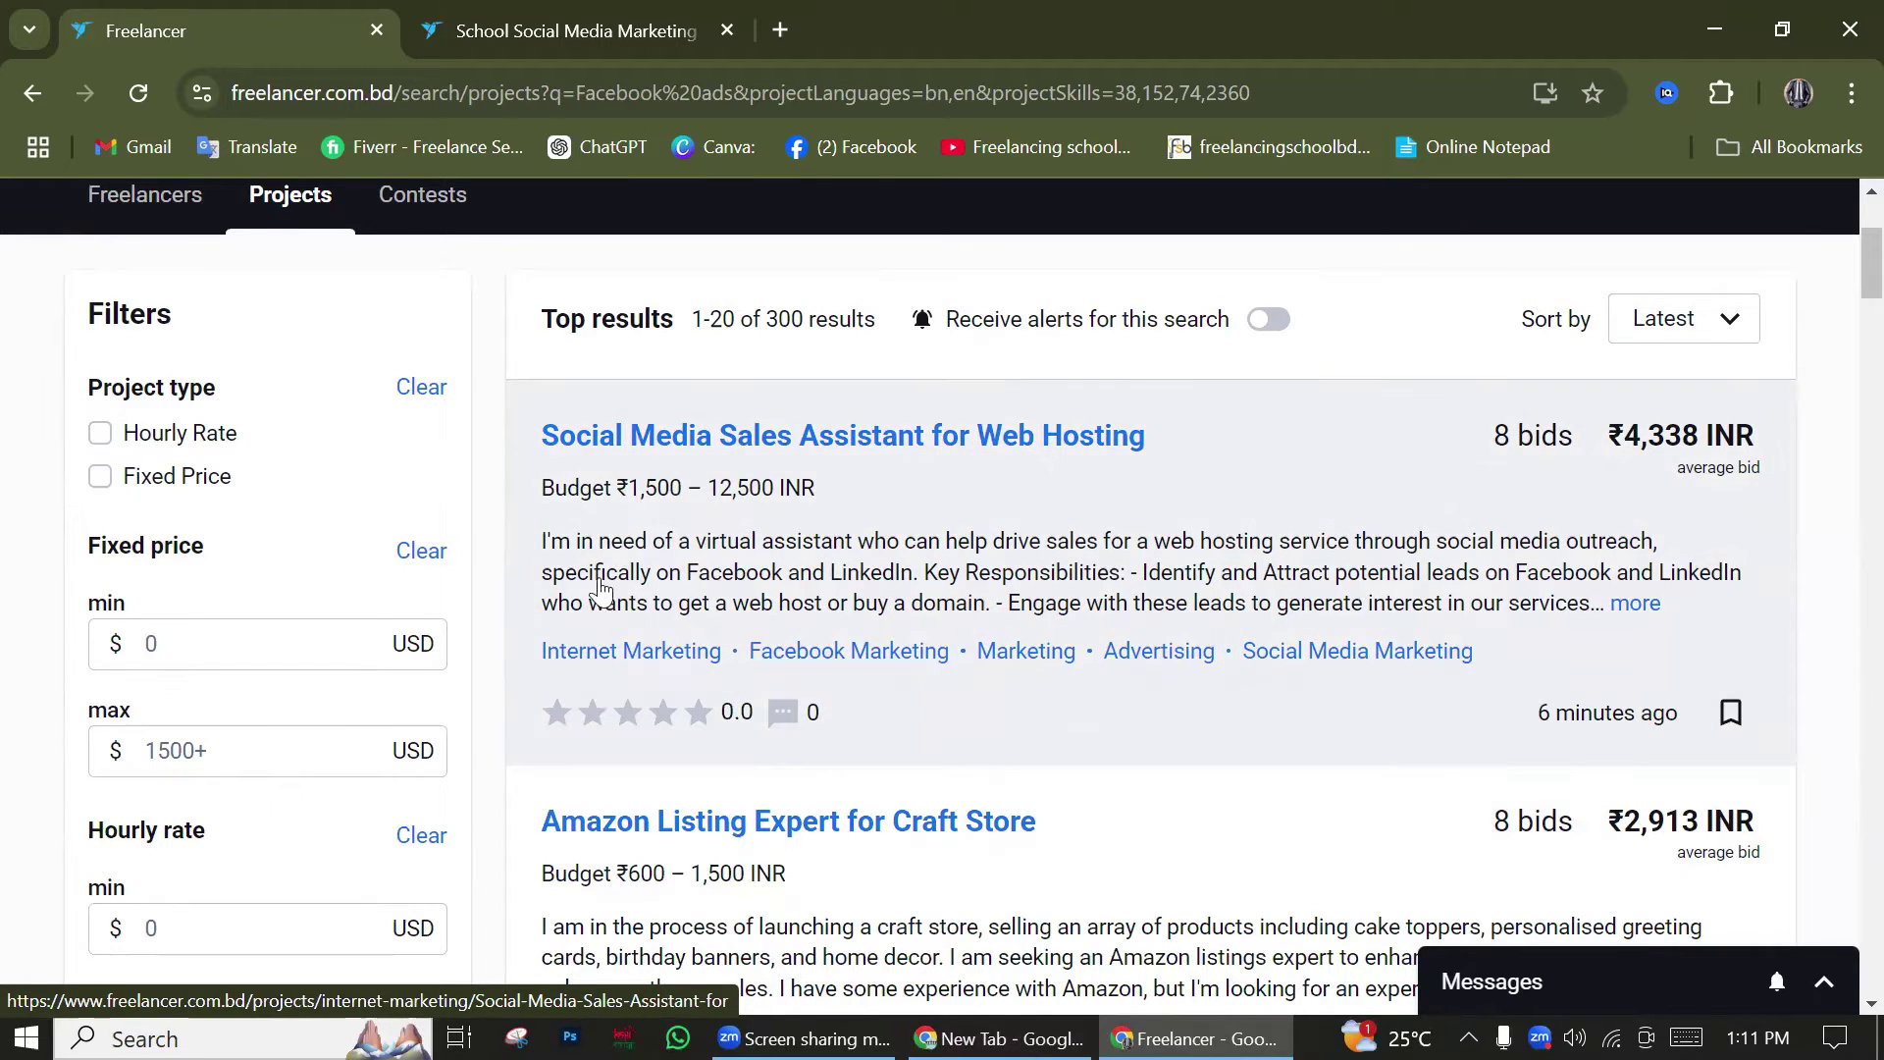
scroll(989, 589, "down", 5)
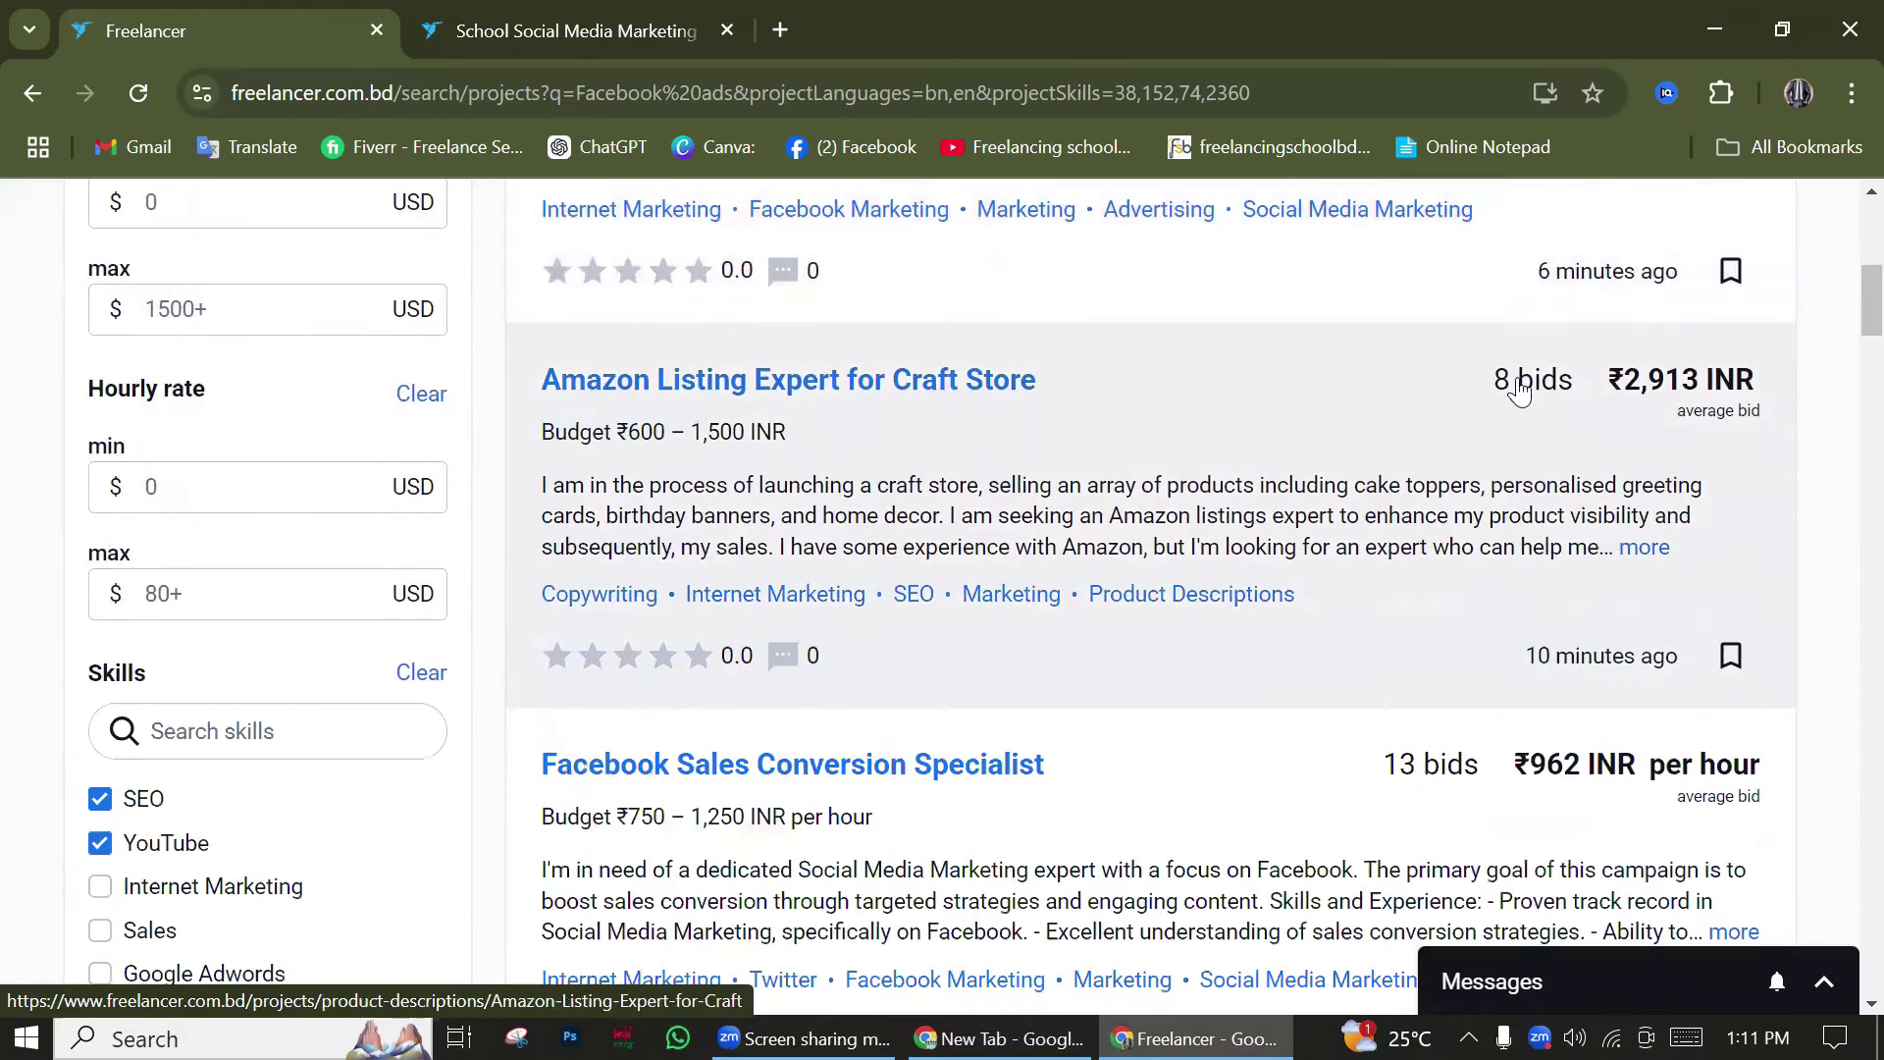
mouse_move(1708, 393)
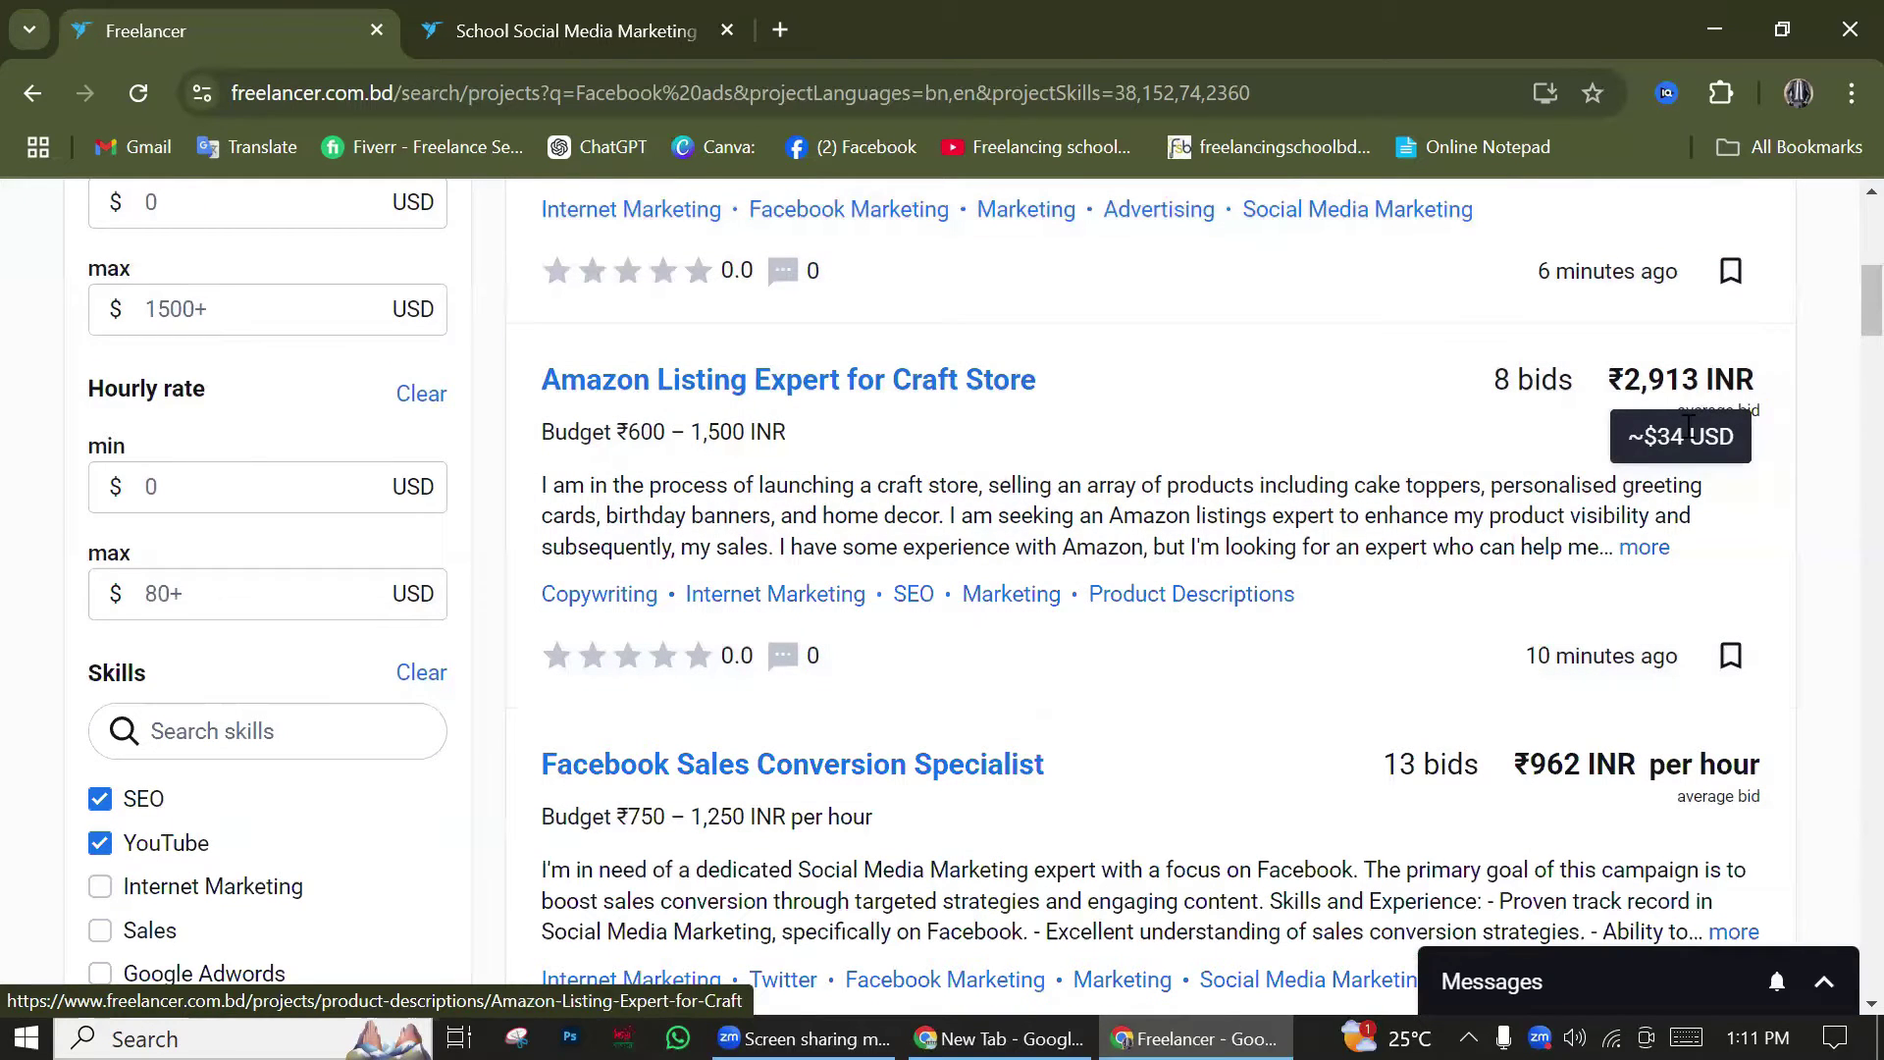
scroll(746, 510, "down", 3)
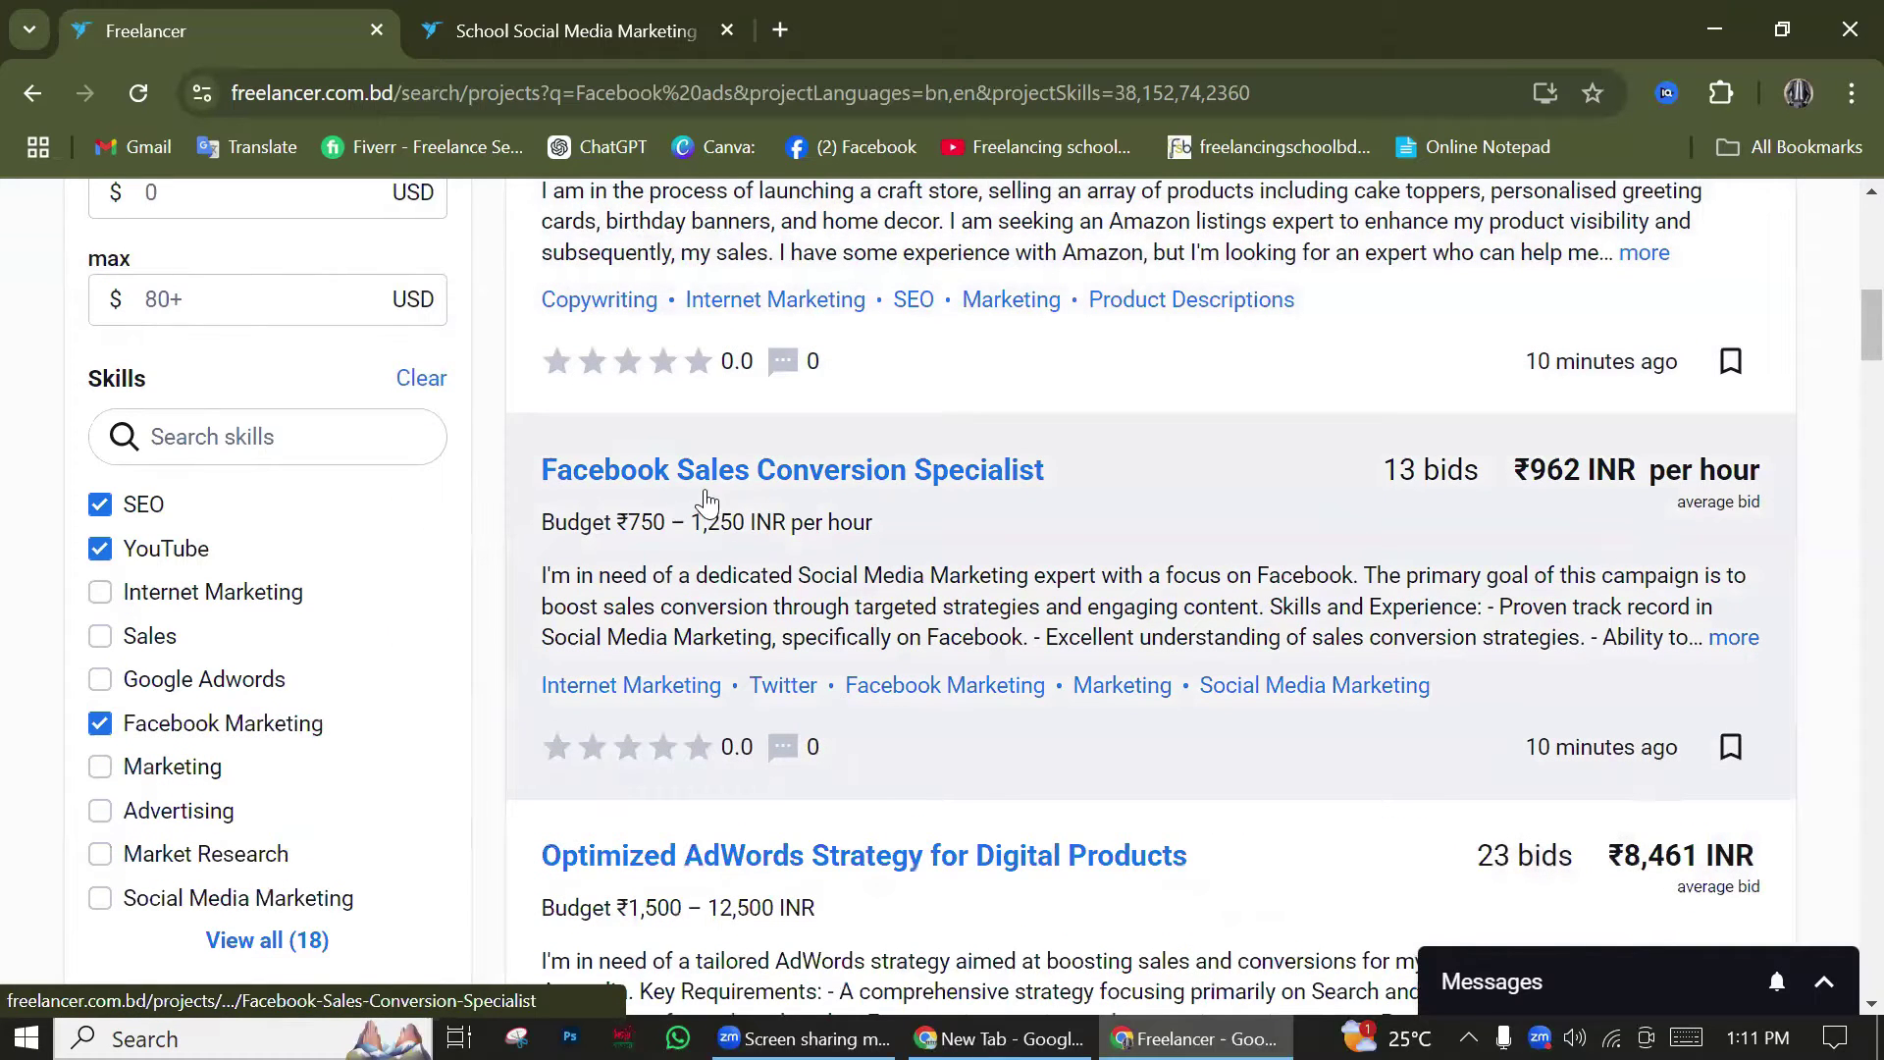
scroll(1005, 497, "down", 2)
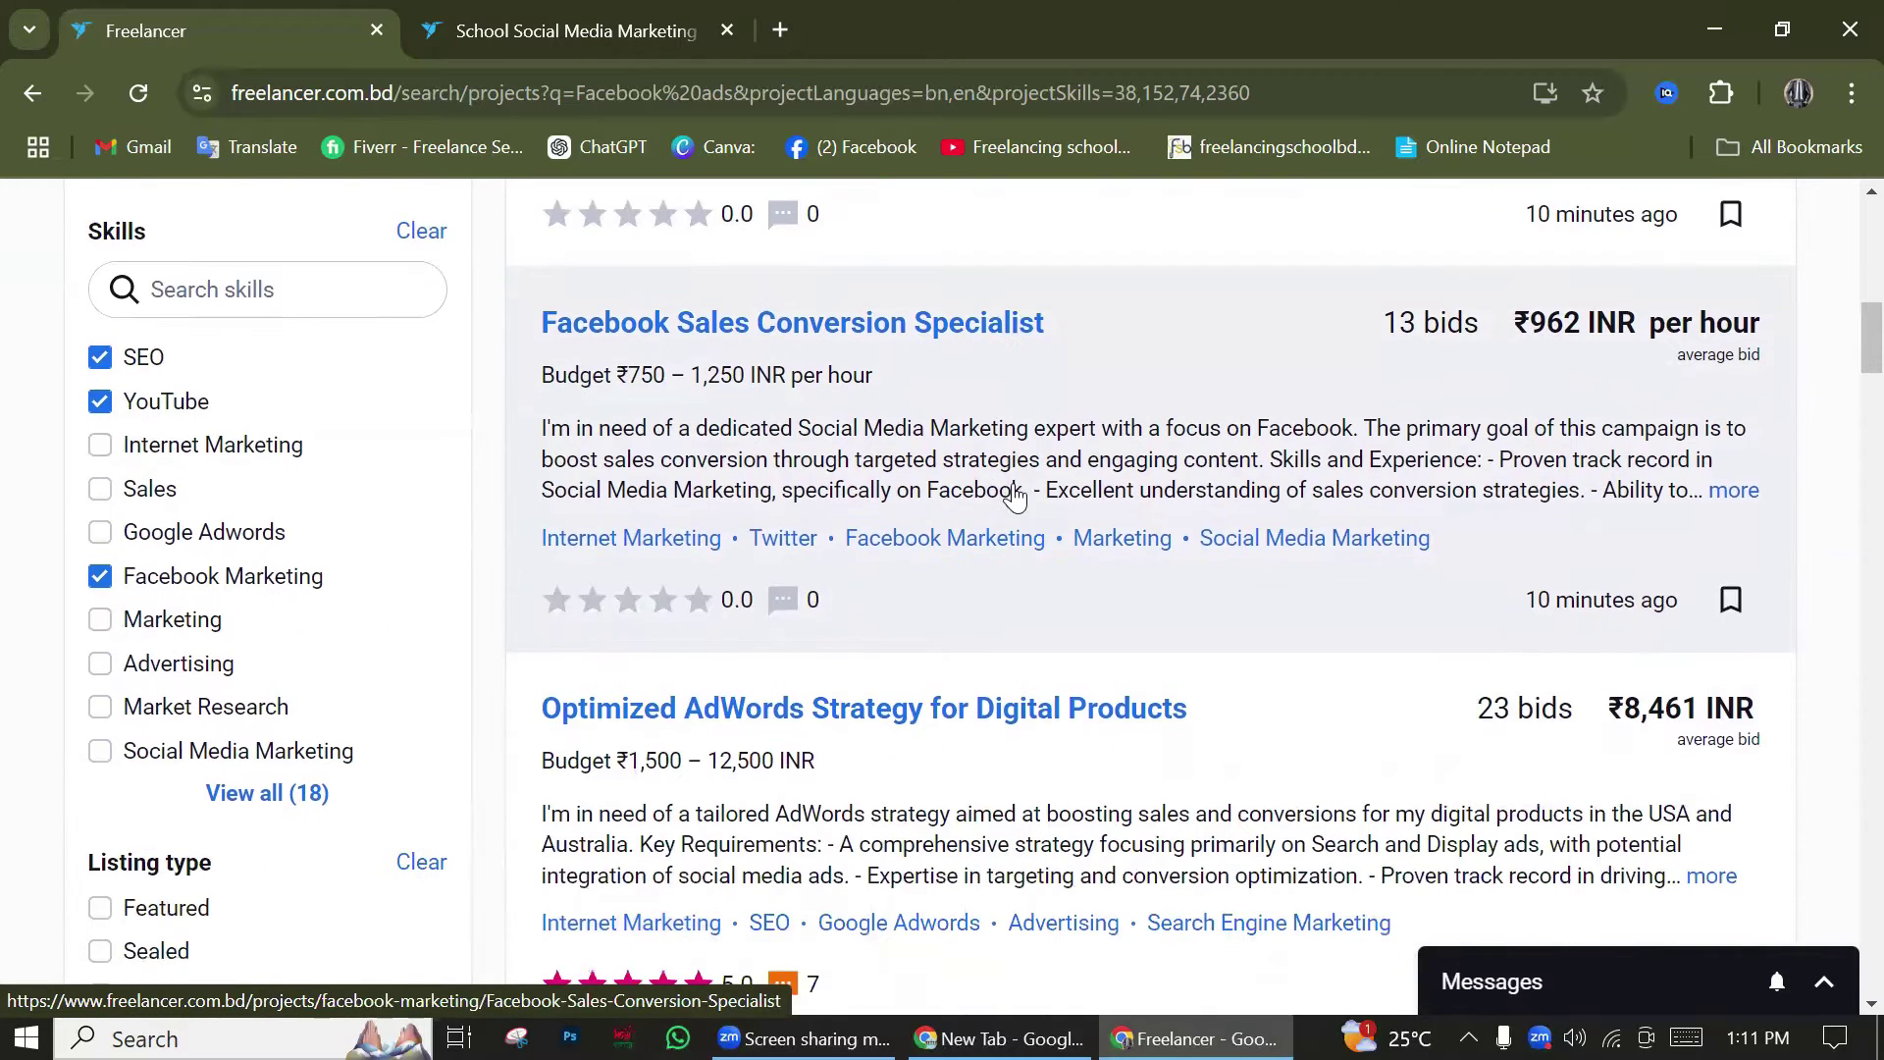
mouse_move(1600, 334)
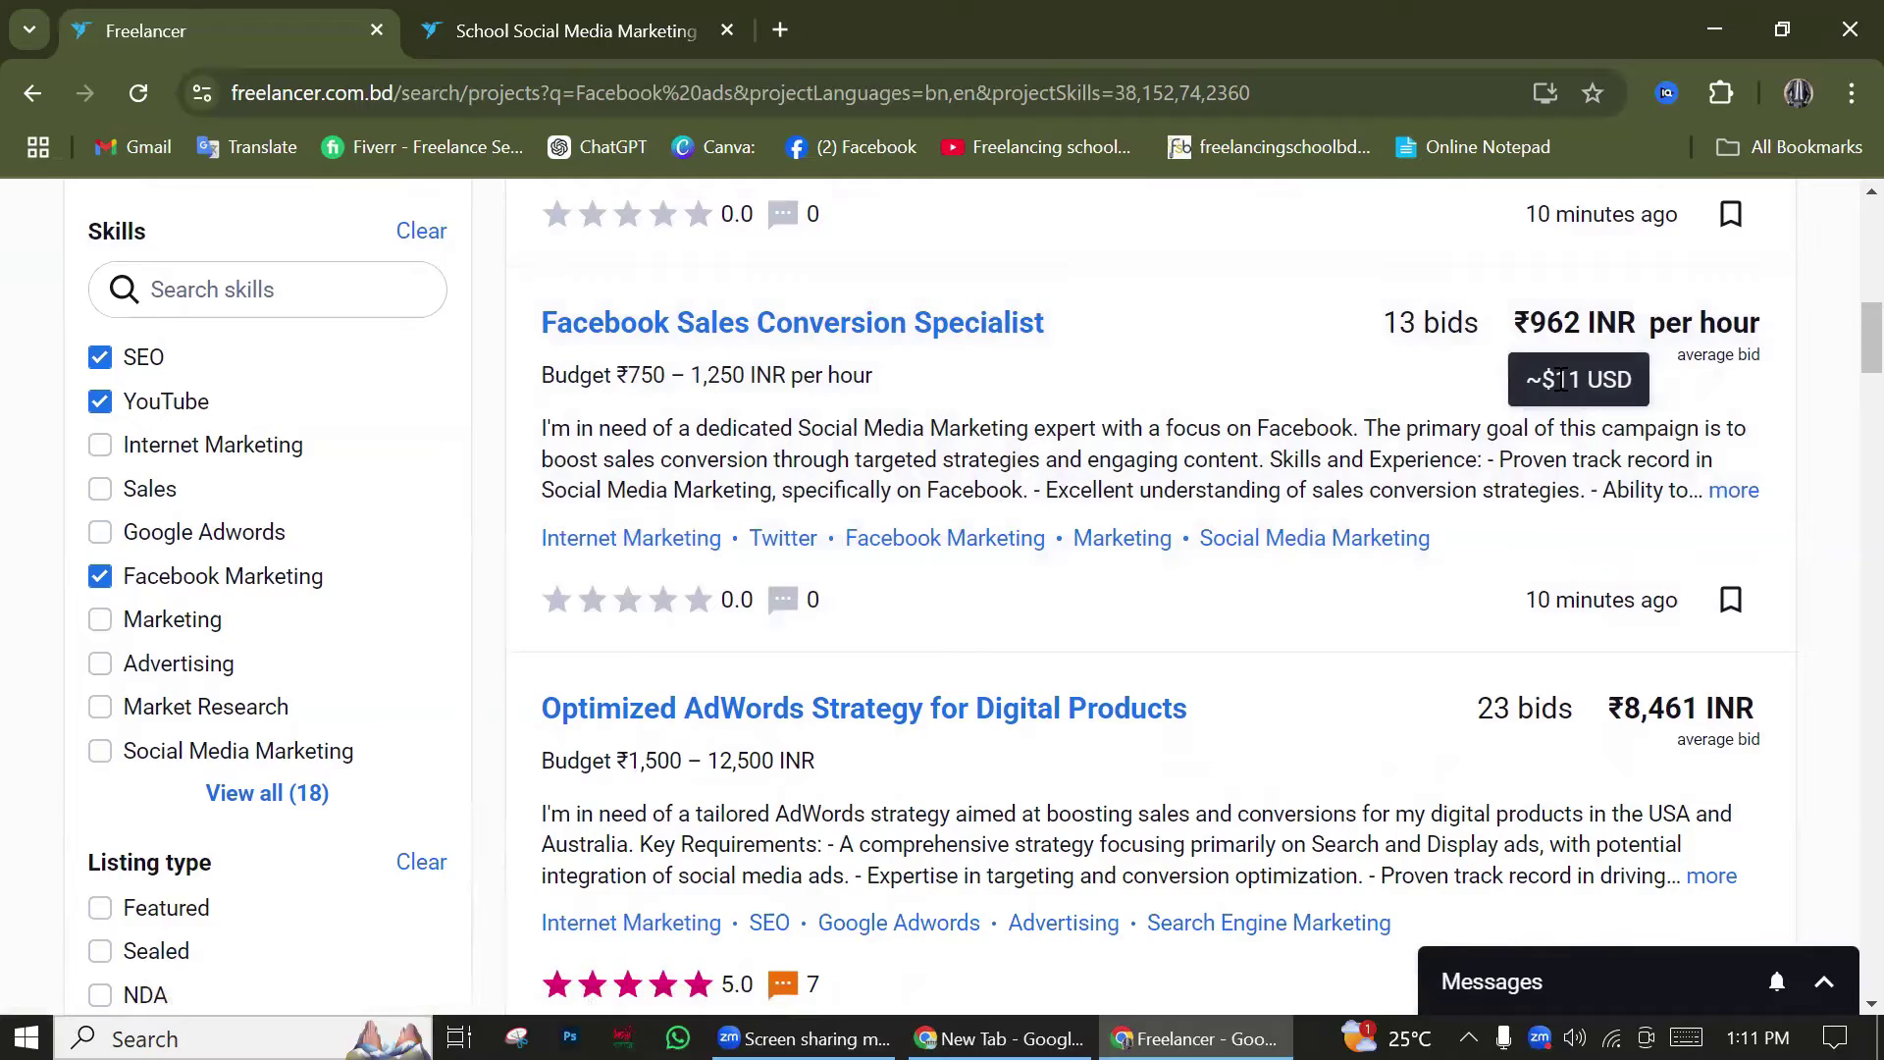
scroll(1563, 389, "down", 3)
scroll(1417, 454, "down", 6)
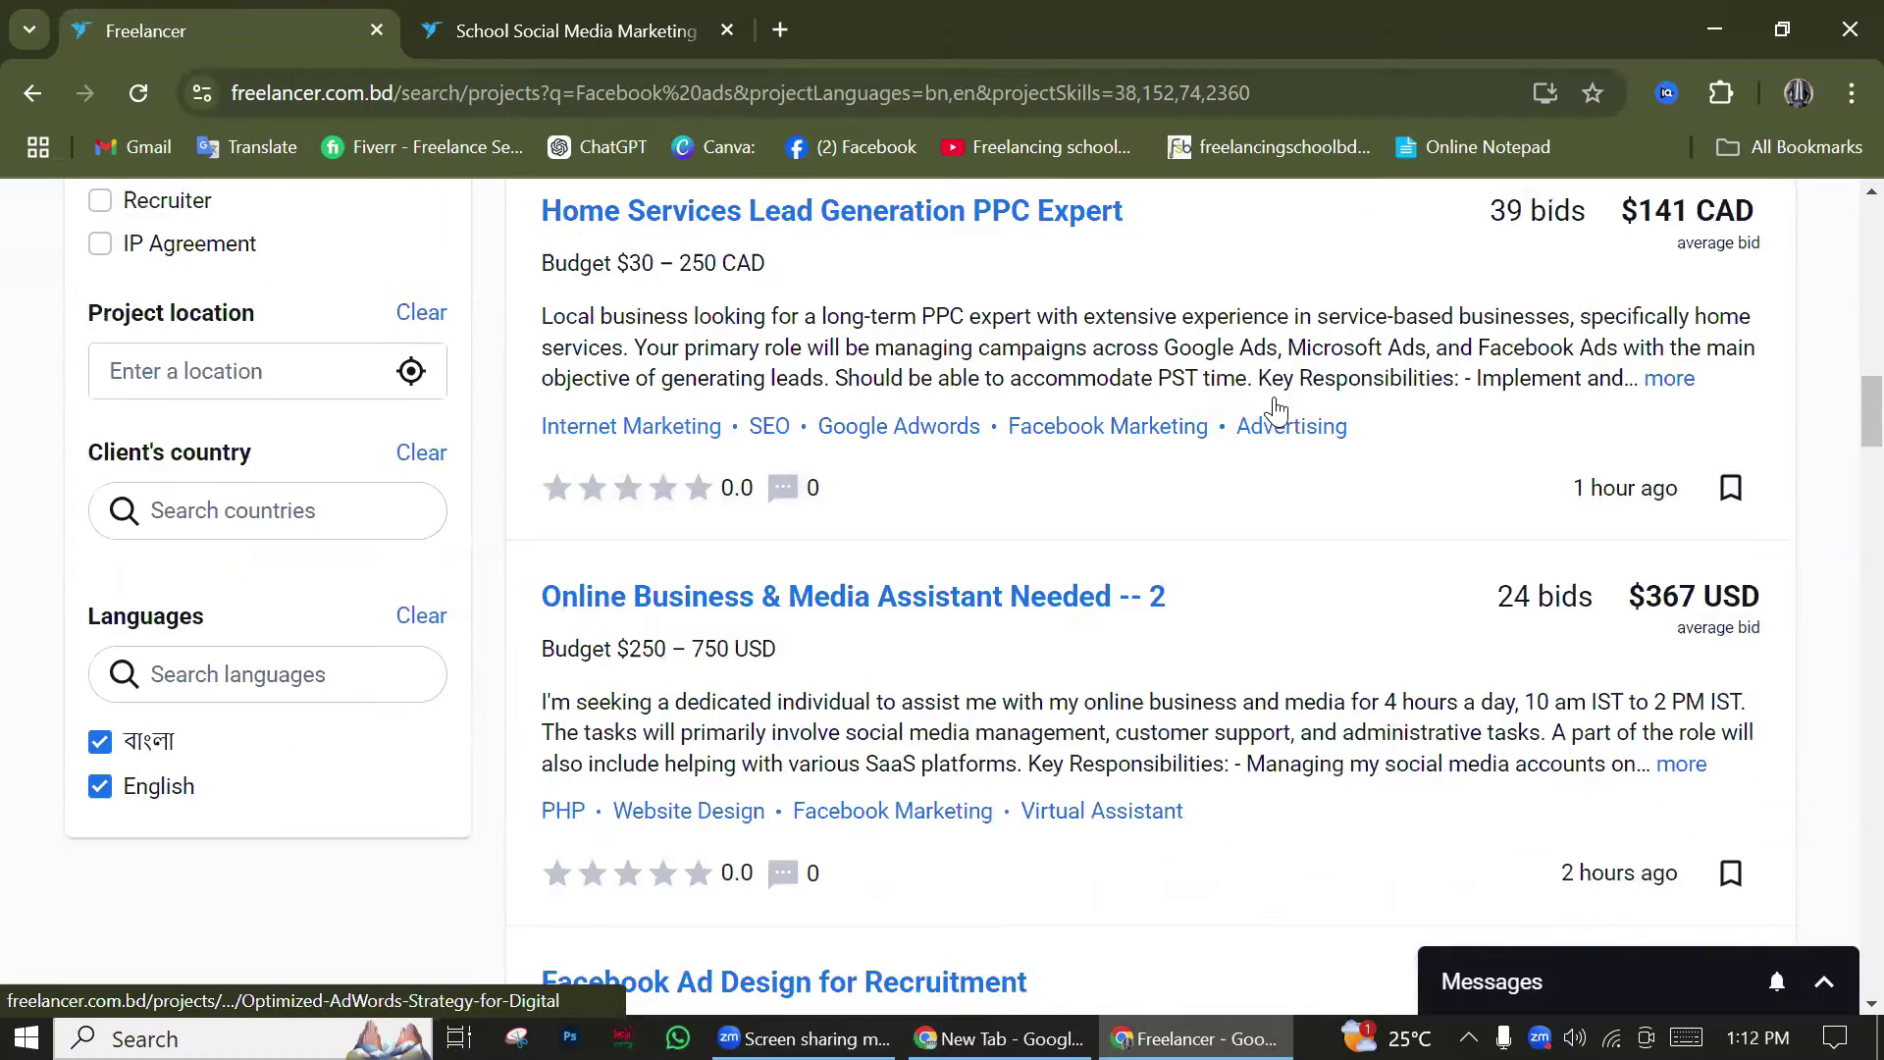
scroll(1047, 430, "down", 4)
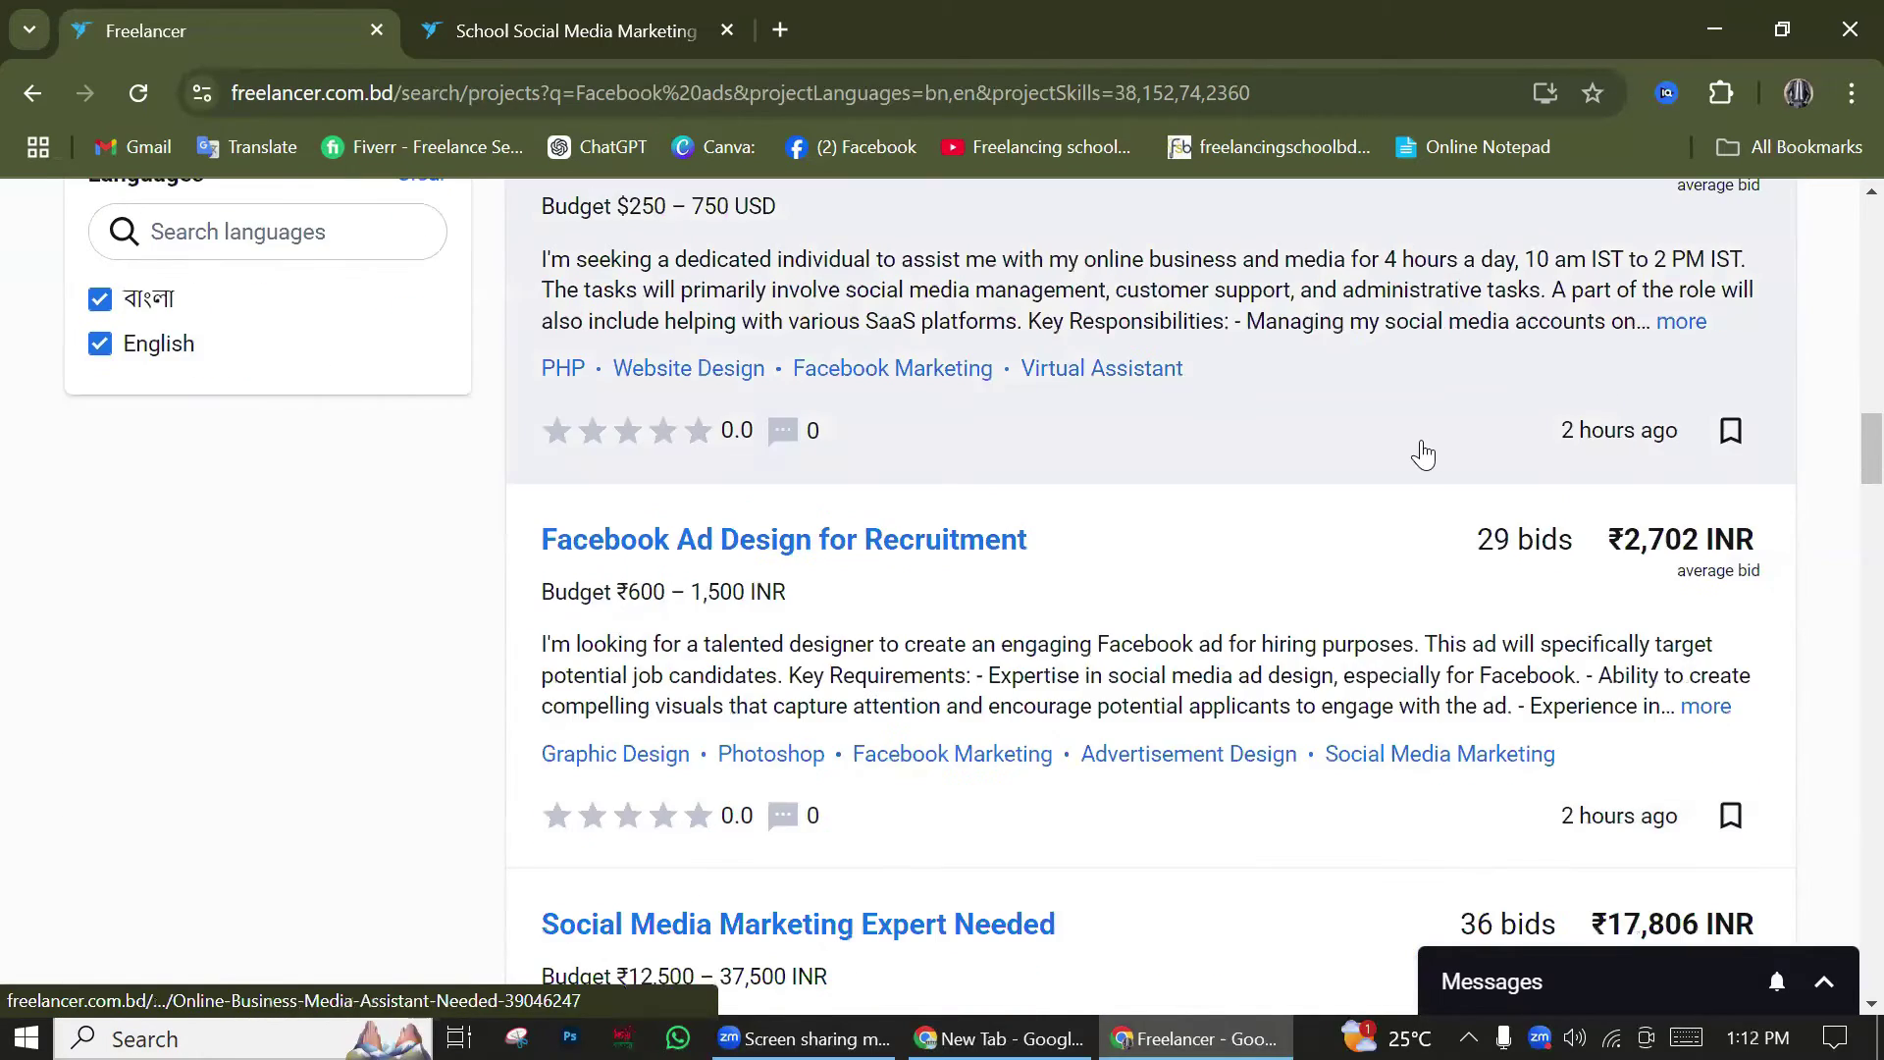
scroll(1266, 467, "up", 4)
scroll(1170, 569, "down", 7)
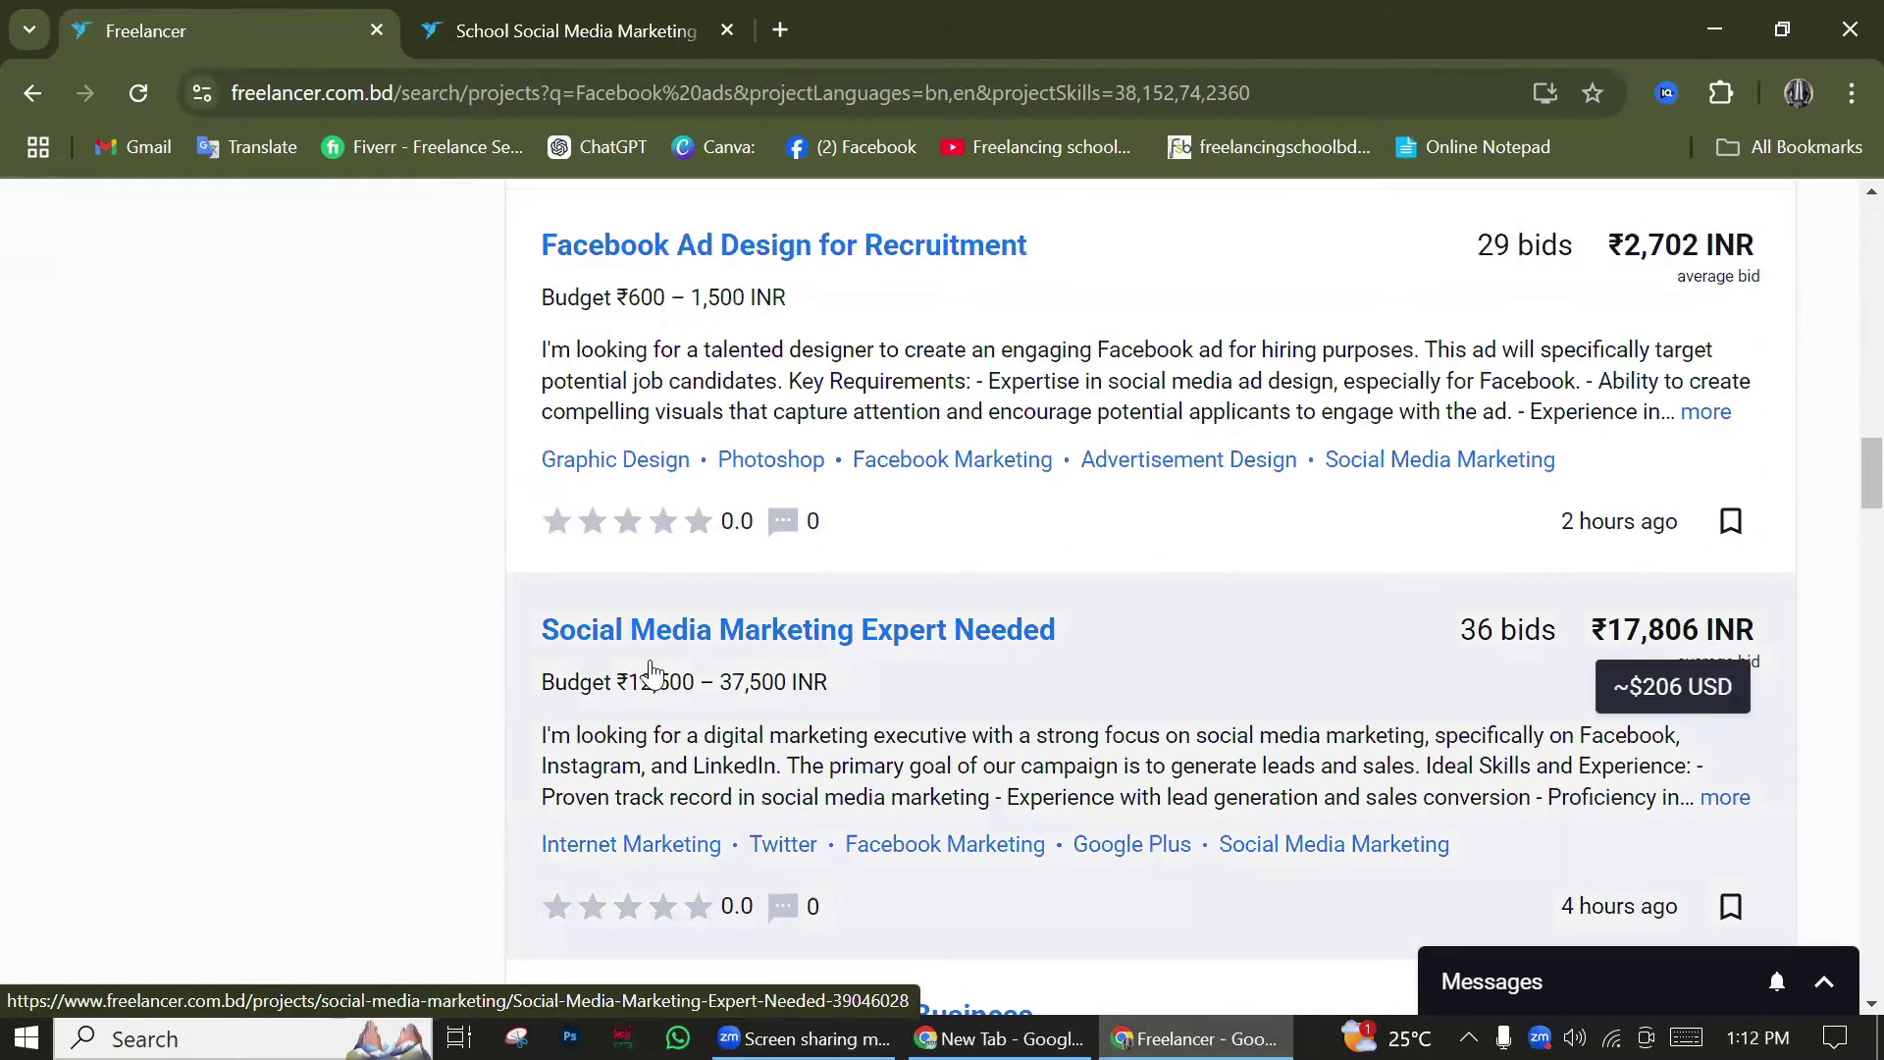
scroll(904, 644, "up", 3)
scroll(909, 653, "up", 4)
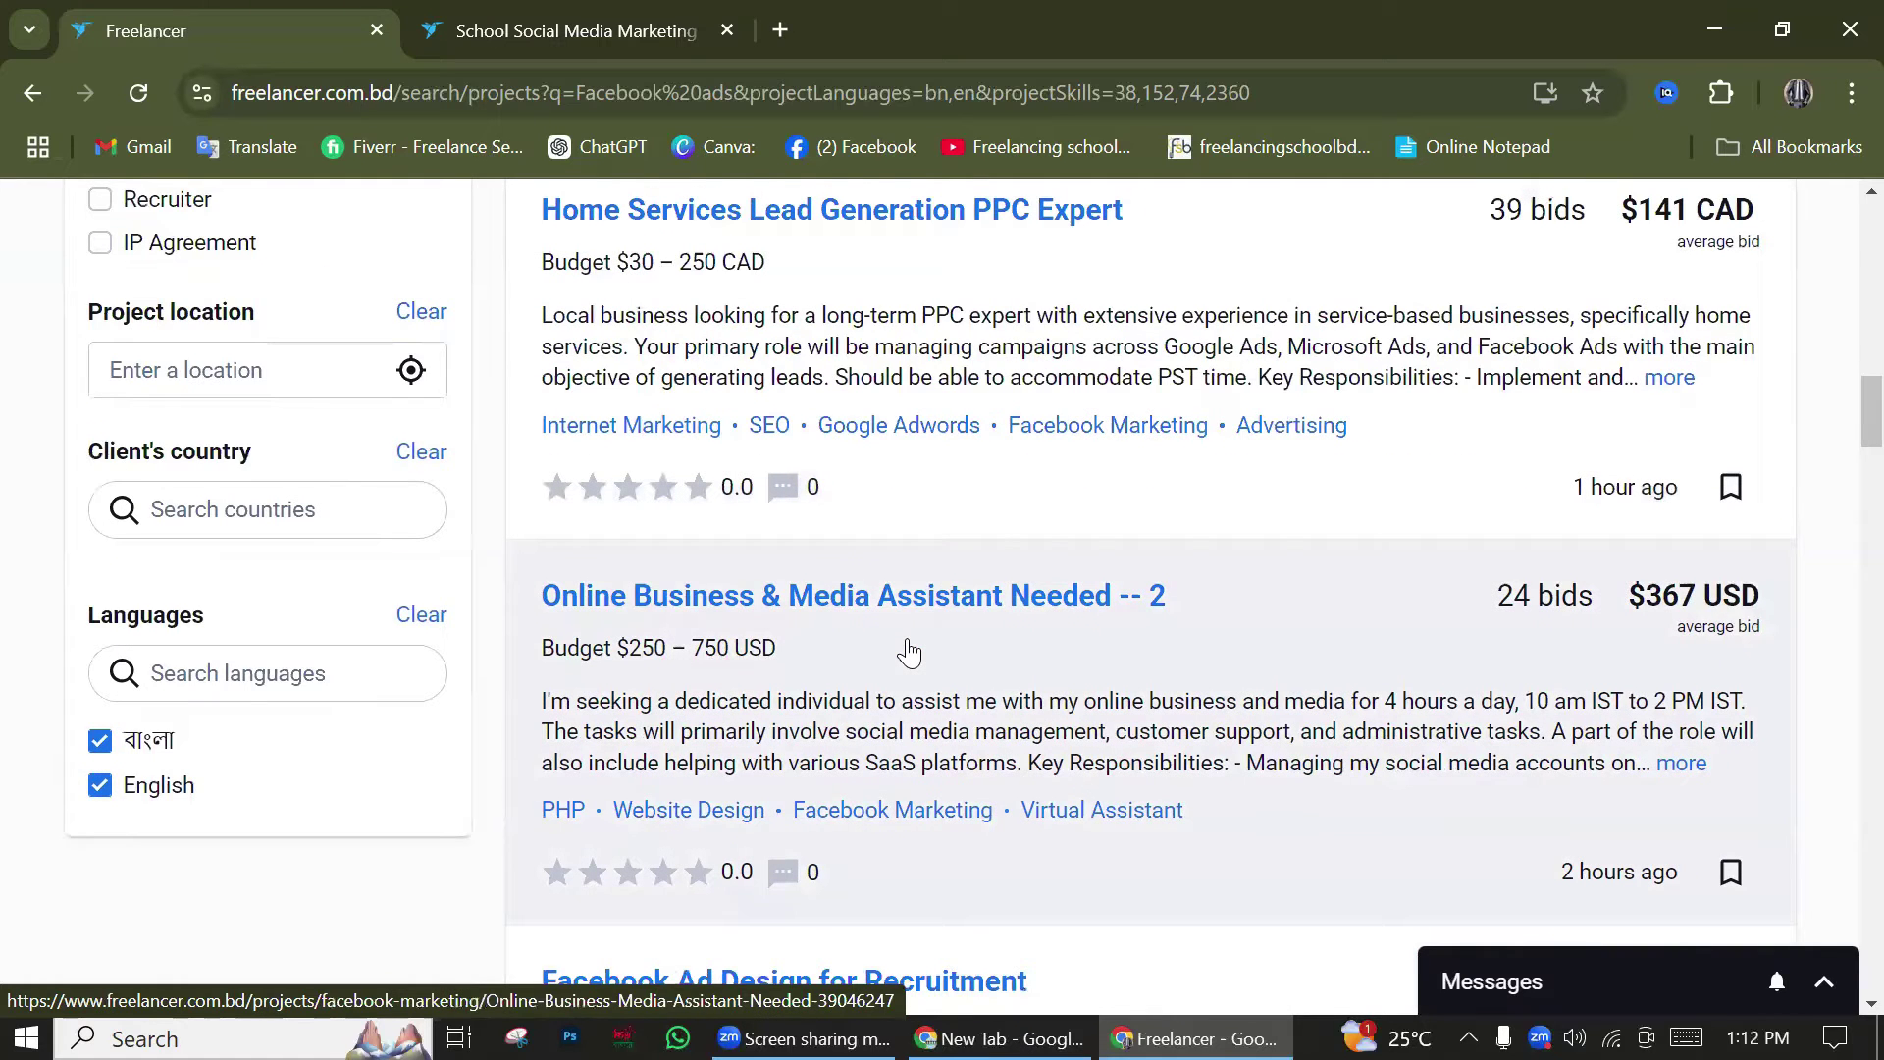
Capture the two visible listings and outline the Home Services Lead Generation PPC Expert project and its skill tags with red rectangles
key("Print")
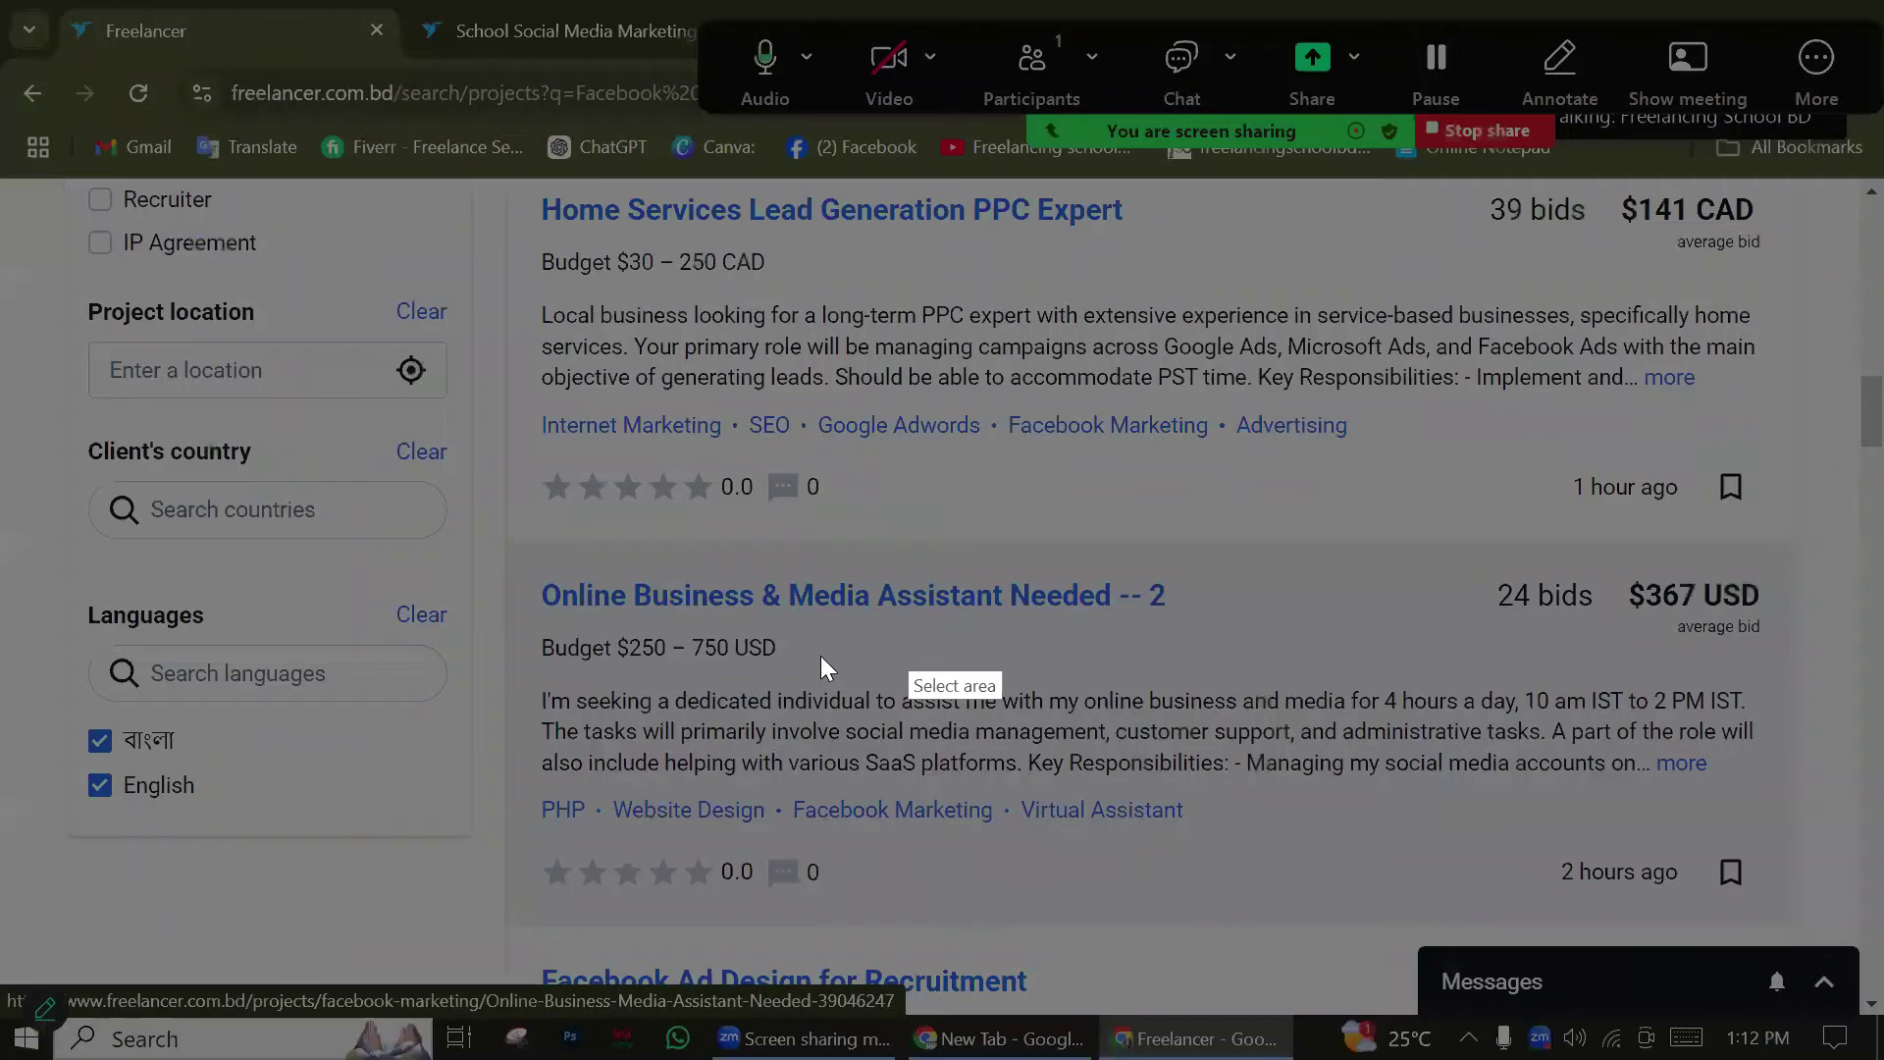
left_click_drag(527, 199, 1881, 922)
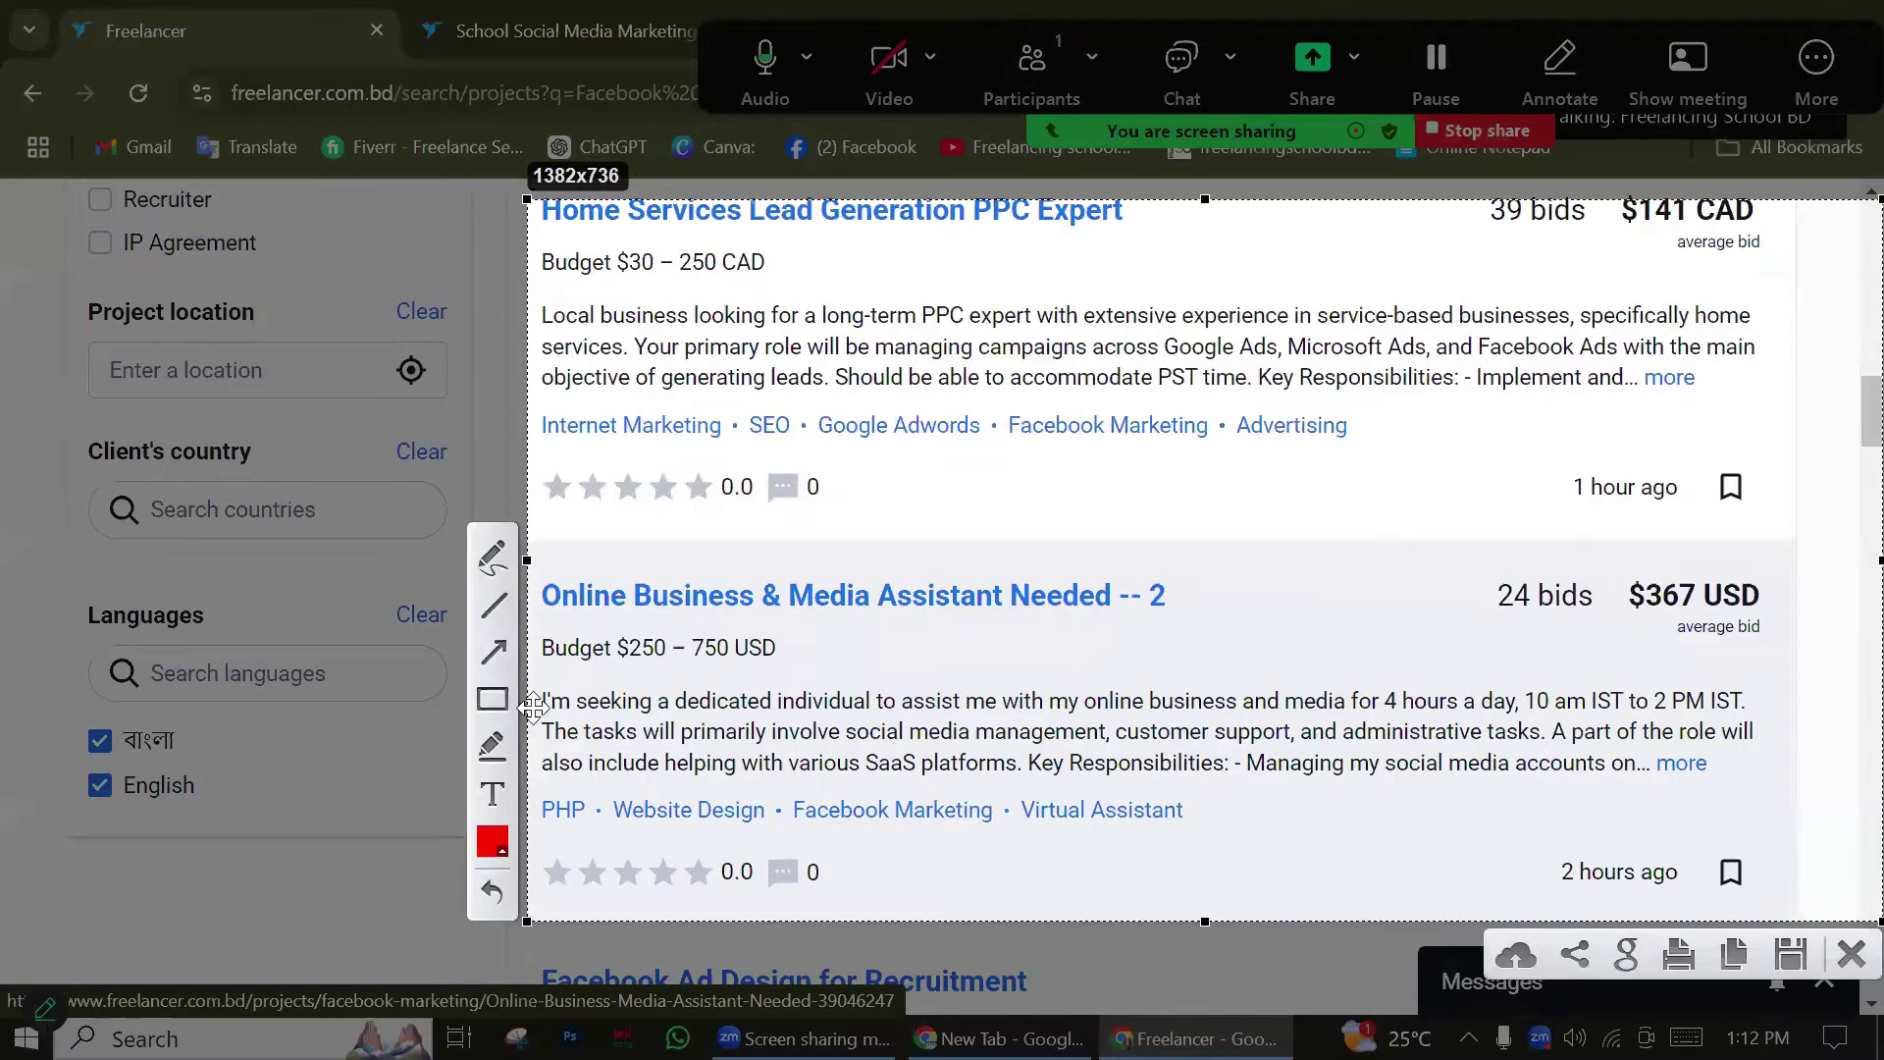
mouse_move(537, 203)
left_mouse_down()
mouse_move(913, 393)
mouse_move(1793, 530)
left_mouse_up()
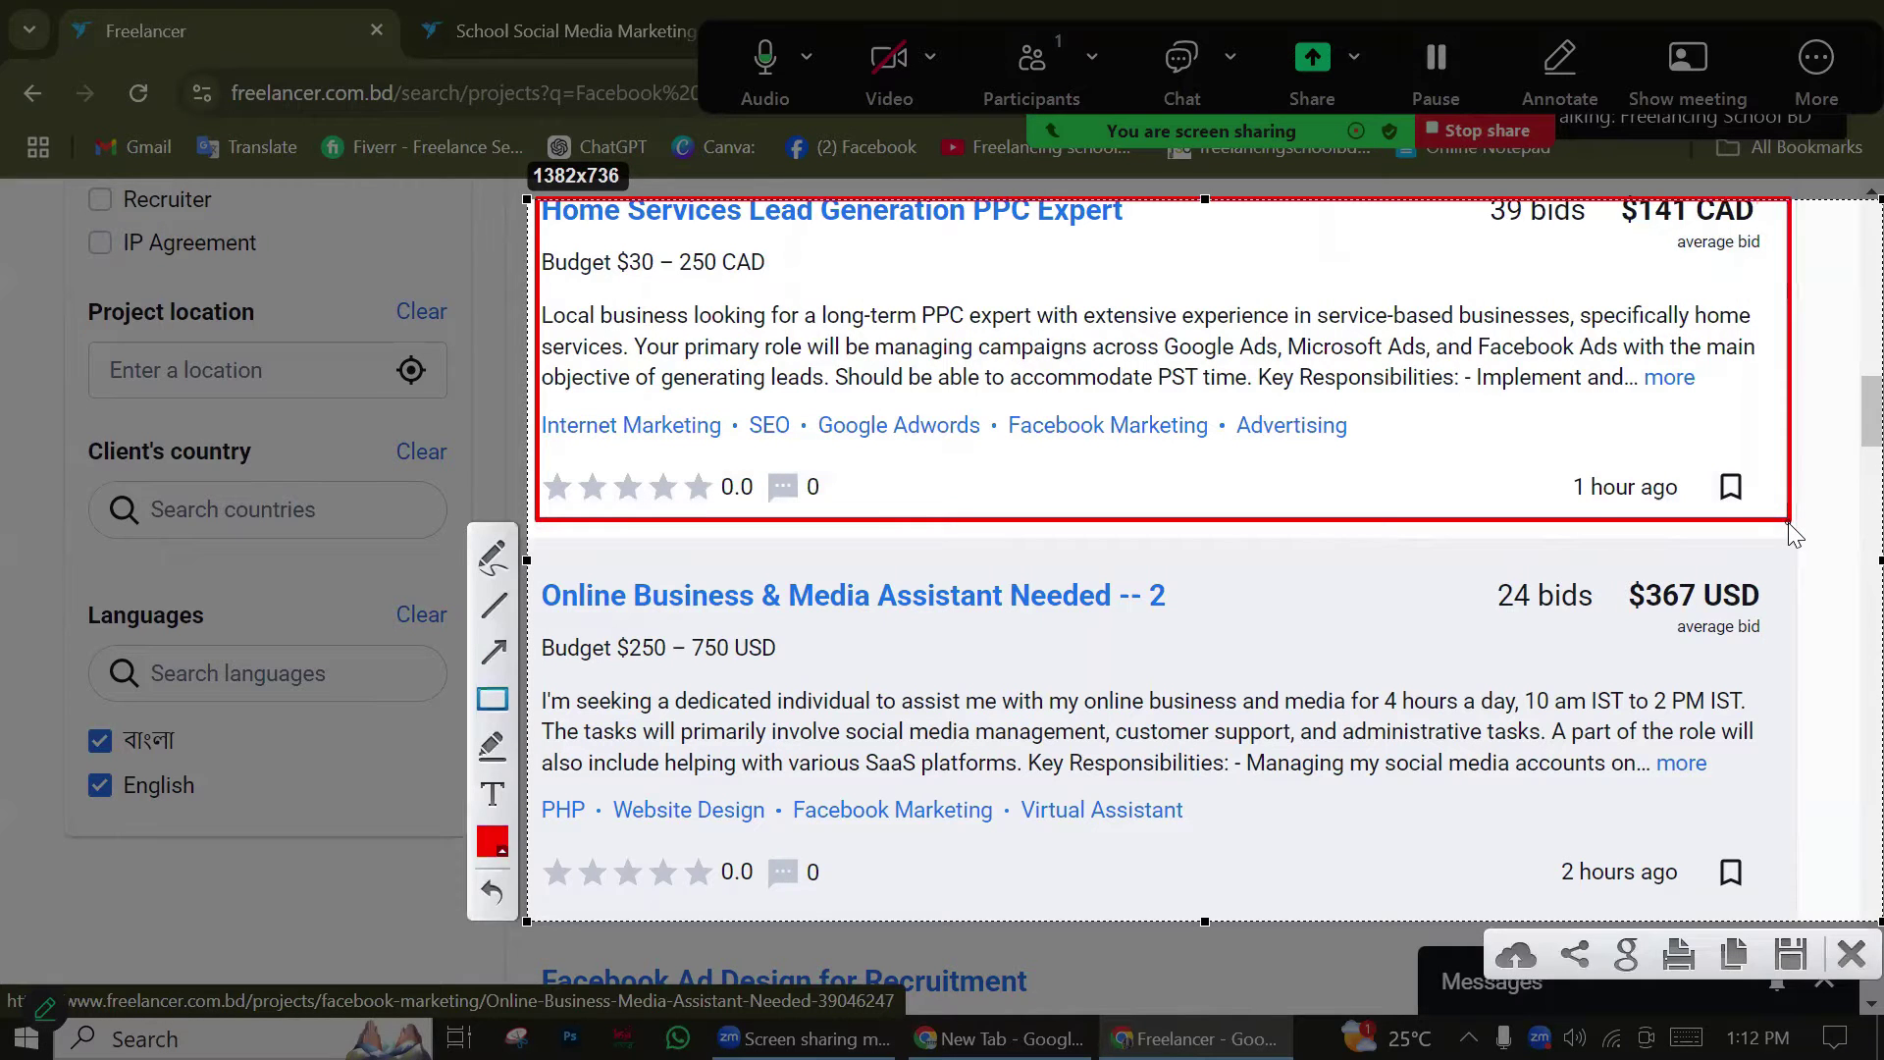
left_click_drag(1223, 401, 1369, 458)
left_click_drag(993, 406, 1226, 459)
left_click_drag(807, 406, 998, 451)
mouse_move(729, 410)
left_mouse_down()
mouse_move(823, 462)
mouse_move(811, 451)
left_mouse_up()
mouse_move(506, 404)
left_mouse_down()
mouse_move(648, 438)
mouse_move(1446, 487)
left_mouse_up()
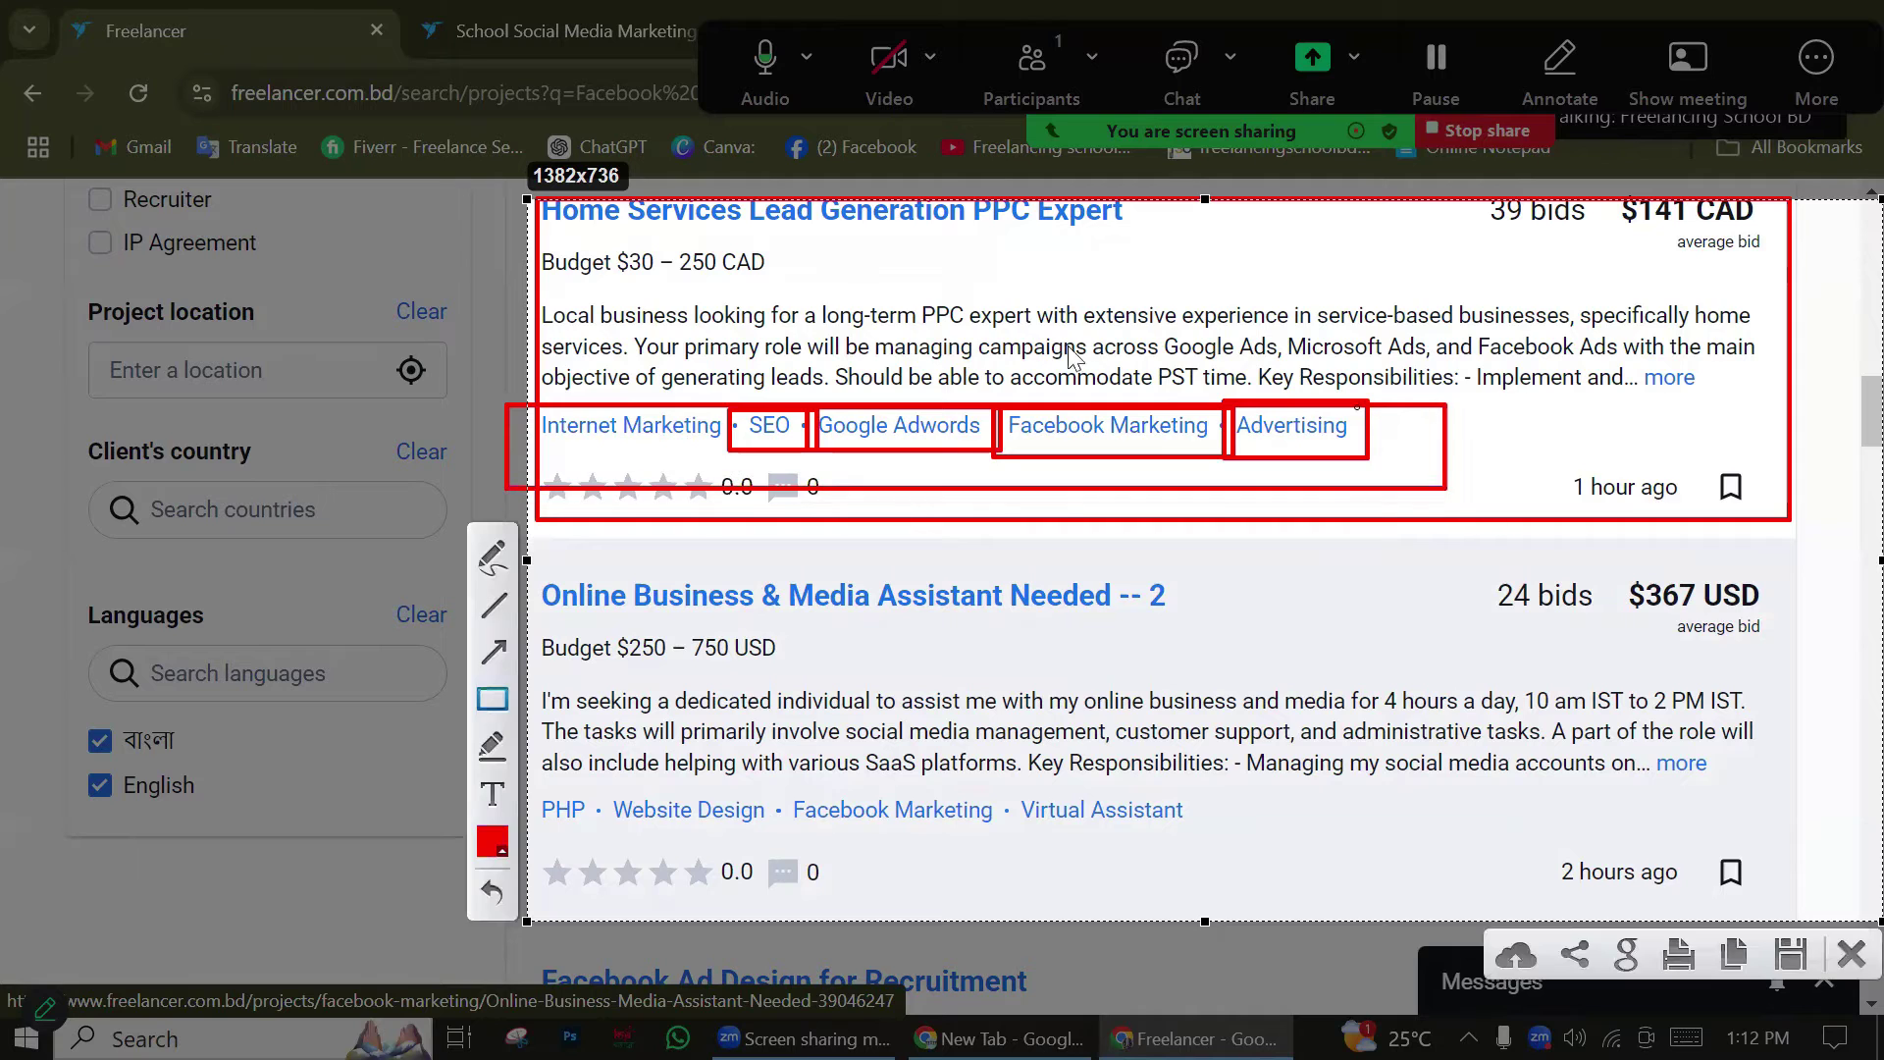
mouse_move(508, 184)
left_mouse_down()
mouse_move(1188, 464)
mouse_move(1822, 518)
left_mouse_up()
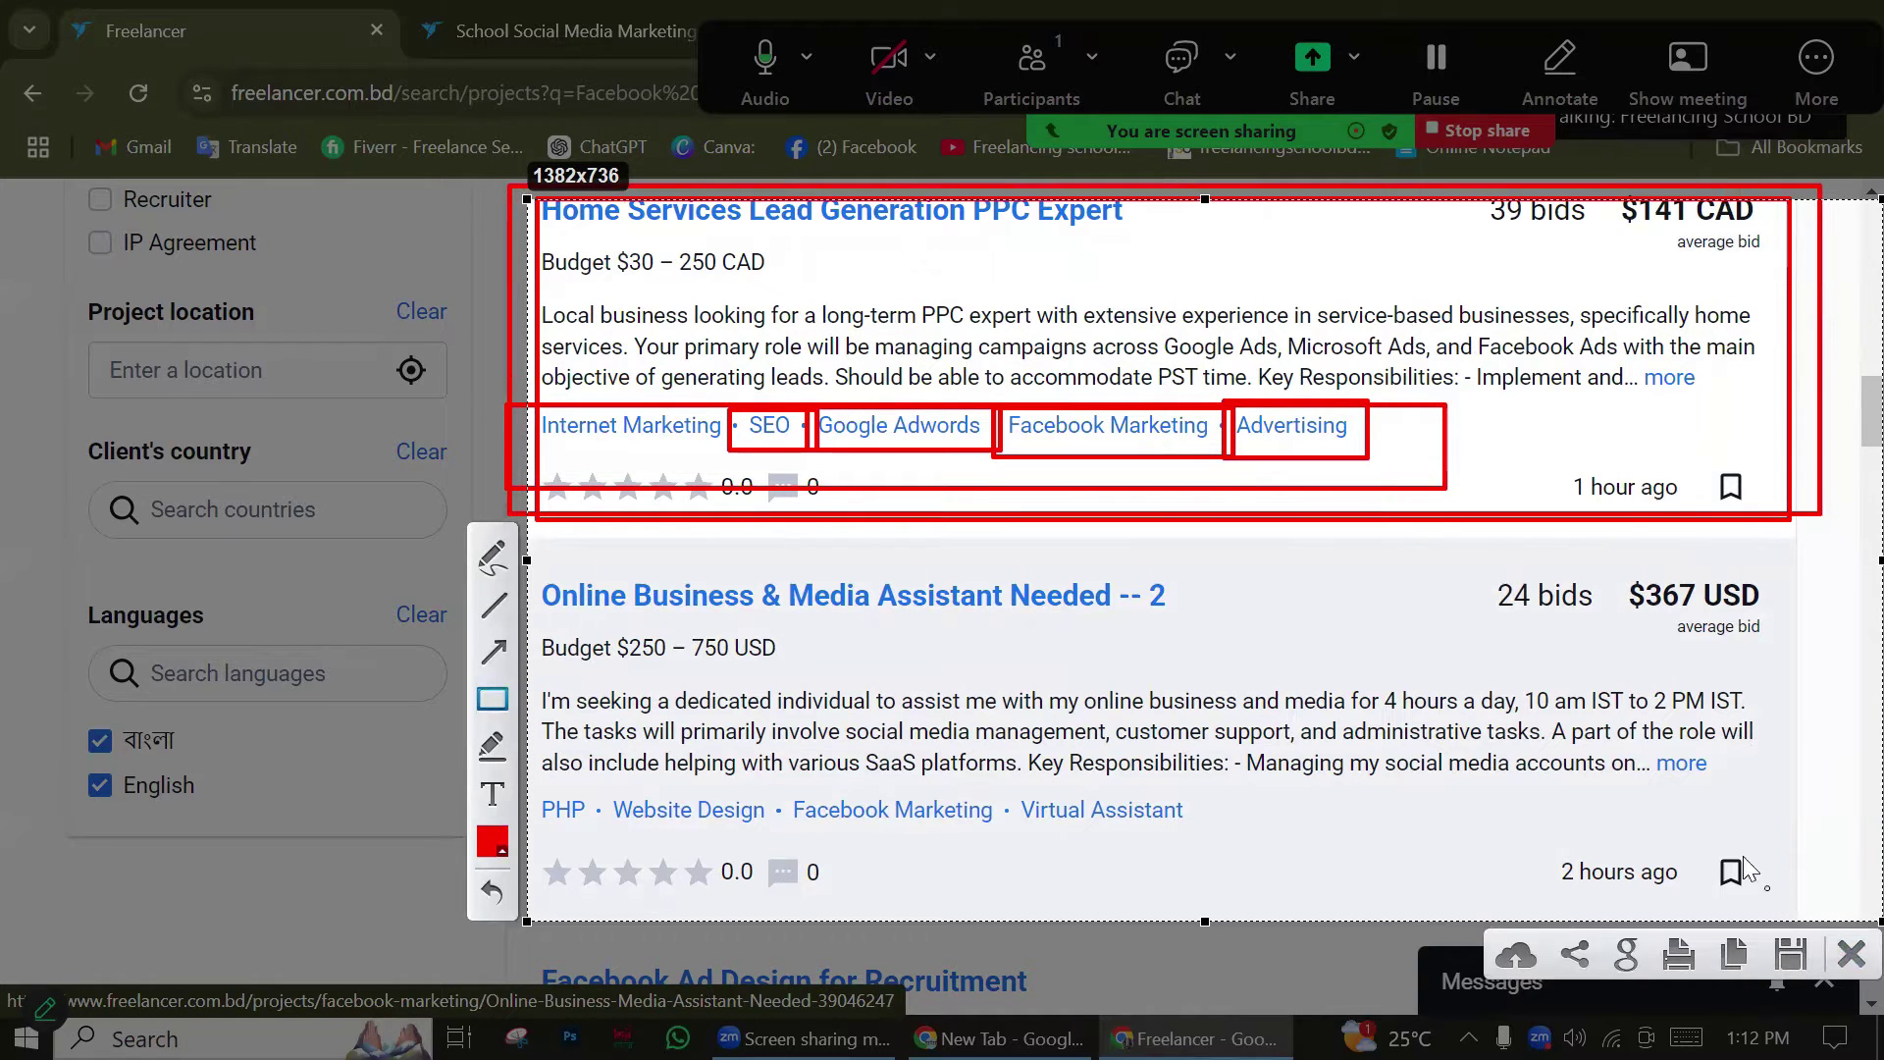
Outline the Online Business & Media Assistant project, its bid count and average bid in red, and close the capture
left_click_drag(1617, 579, 1794, 662)
mouse_move(543, 559)
left_mouse_down()
mouse_move(1739, 861)
mouse_move(1850, 916)
left_mouse_up()
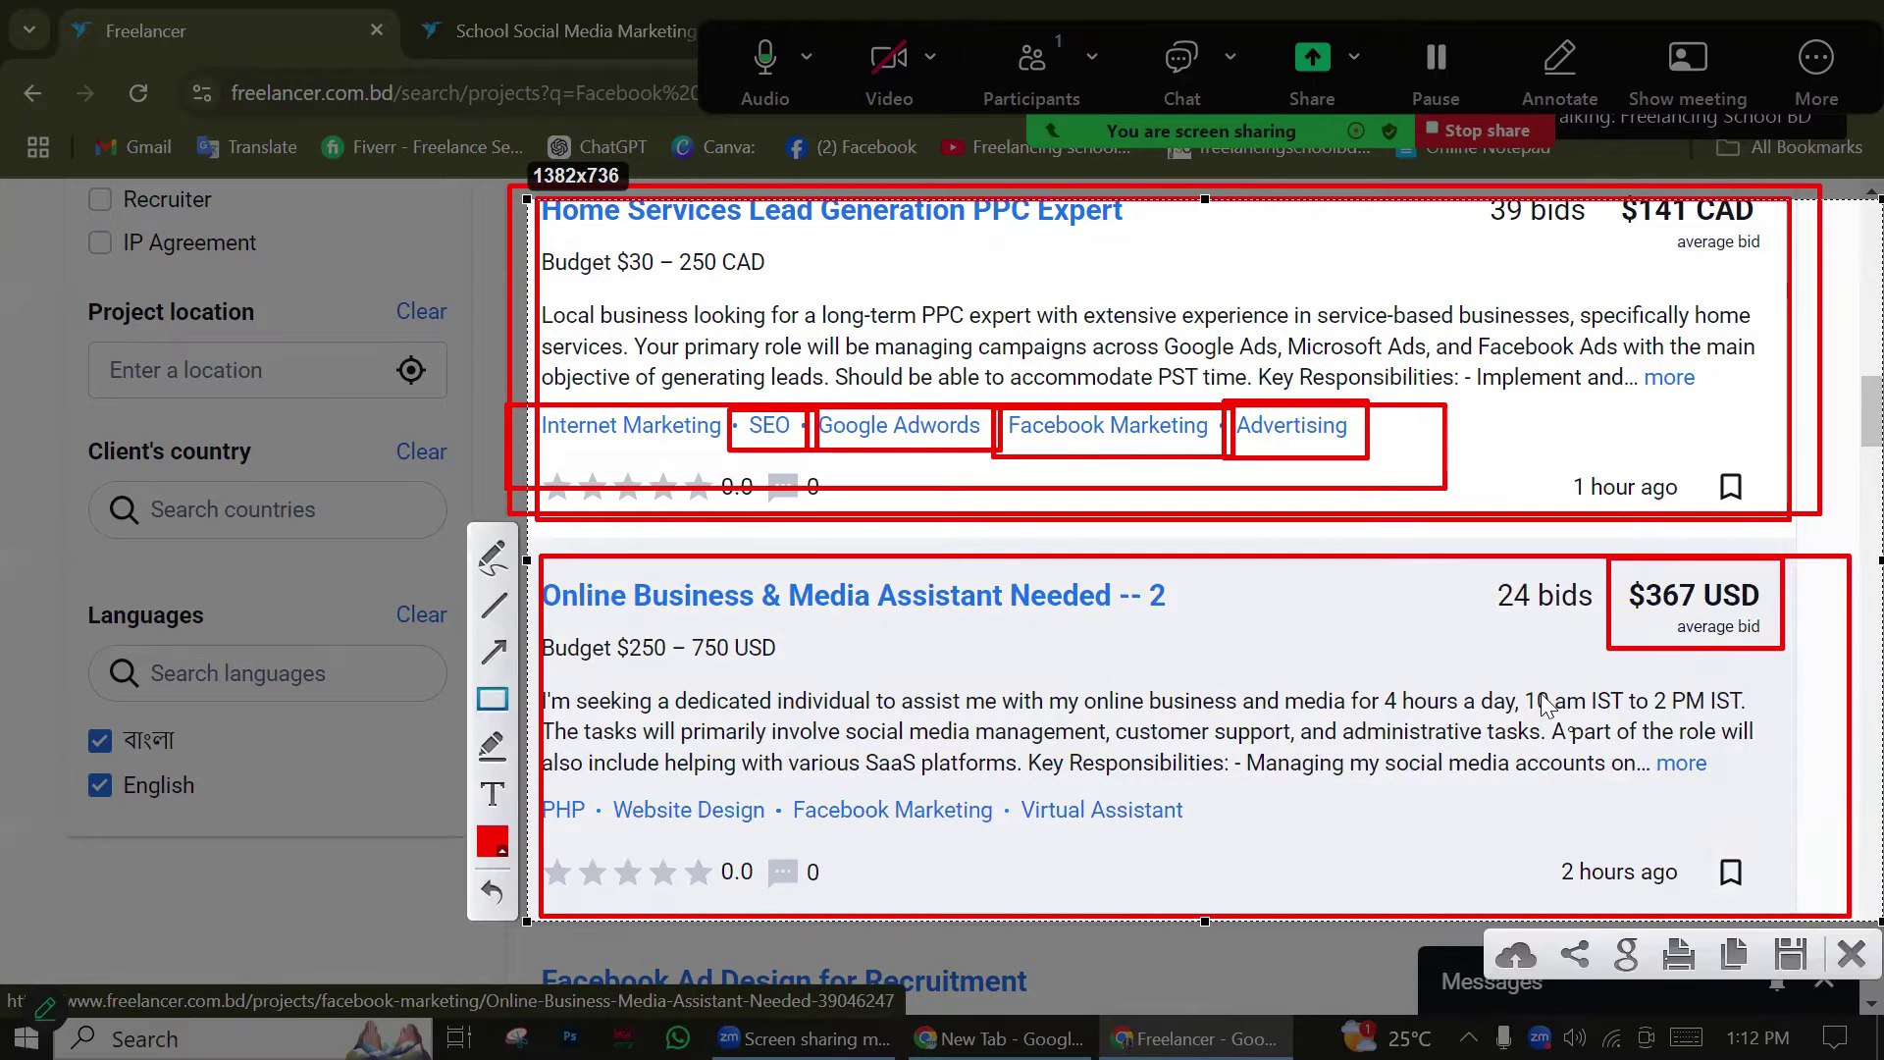
left_click_drag(1485, 569, 1610, 655)
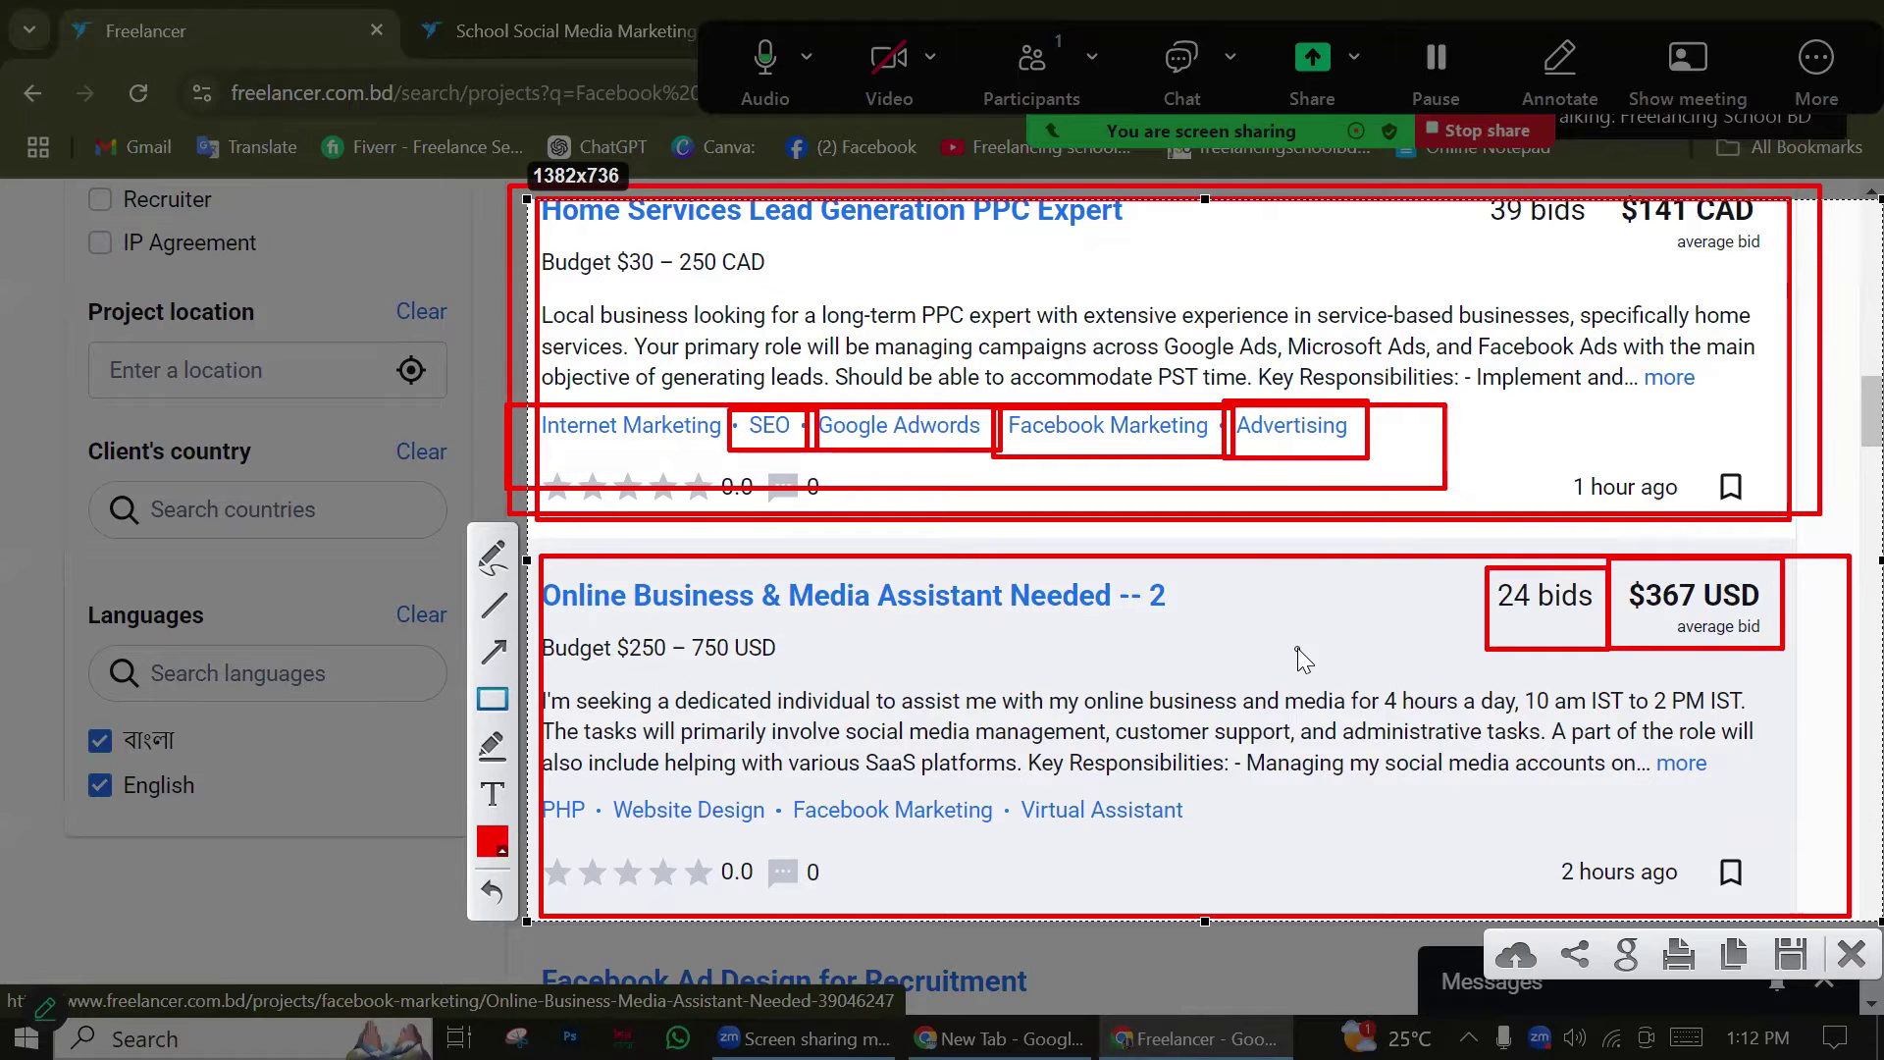
left_click_drag(1133, 622, 1332, 726)
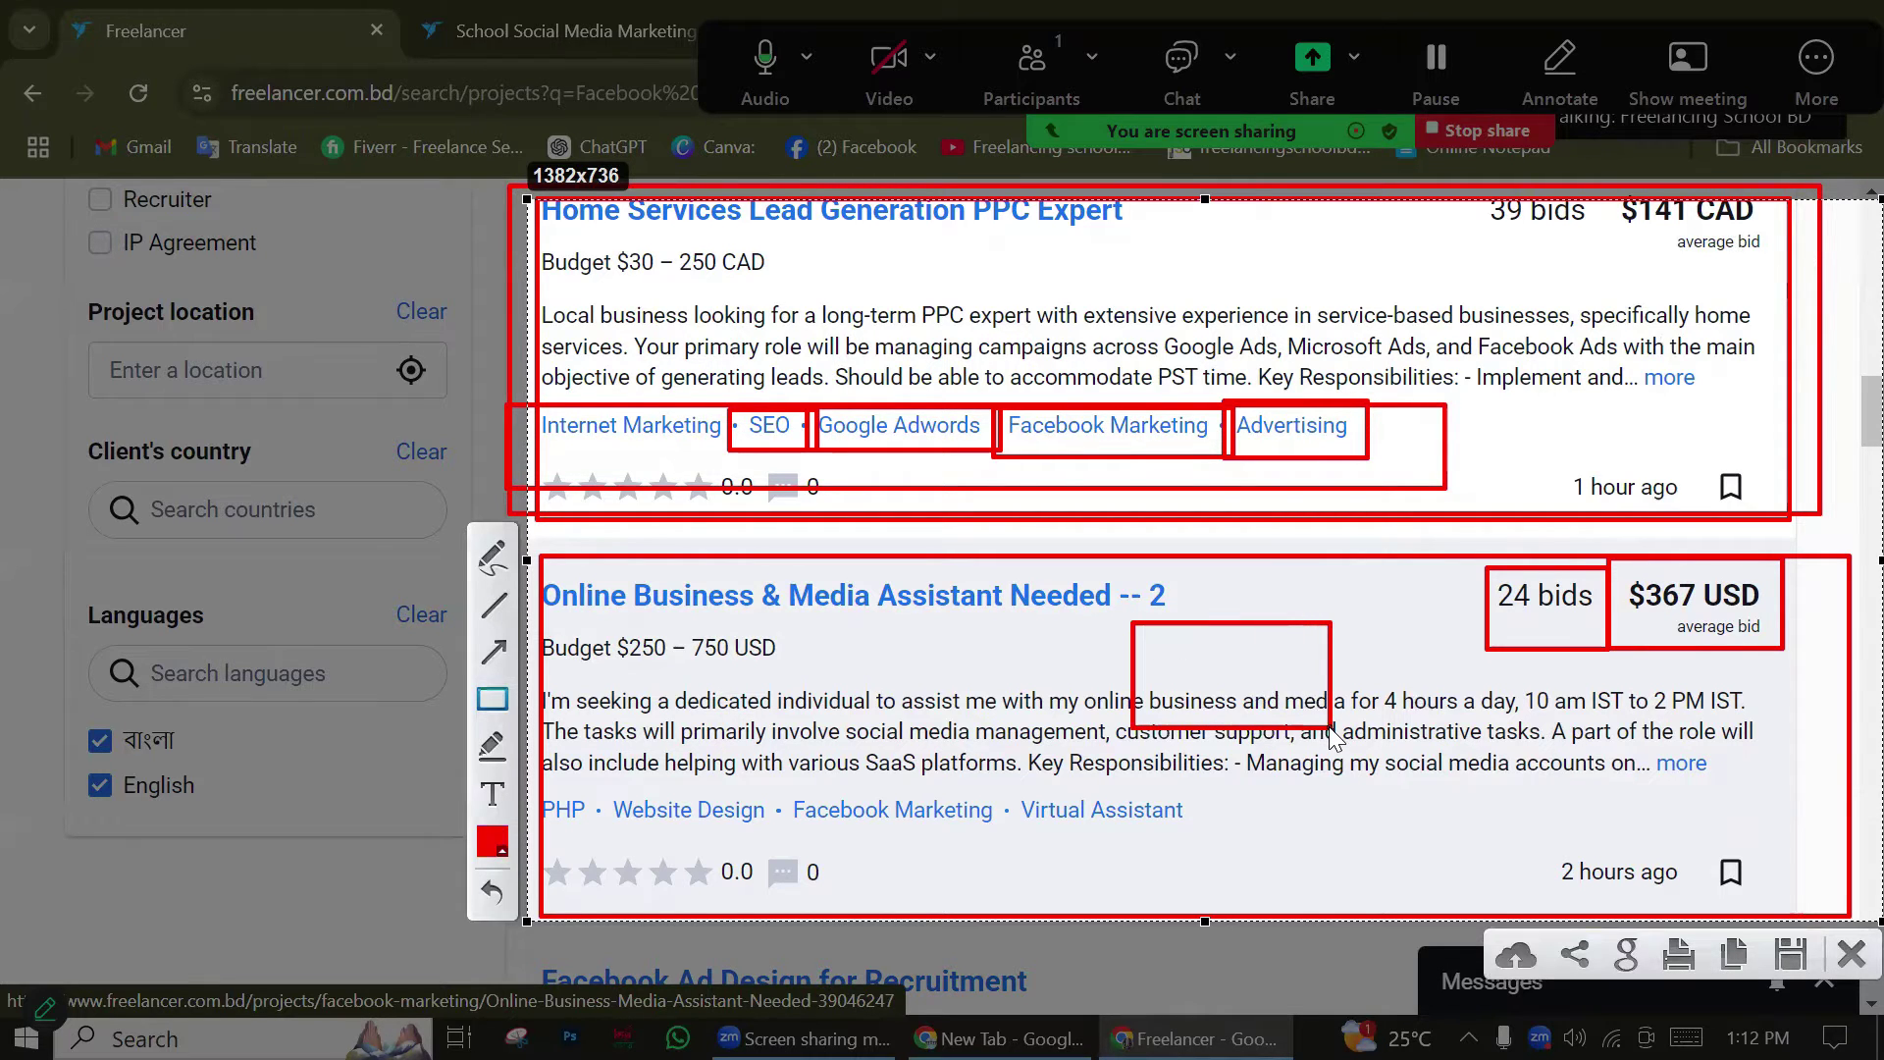
left_click(1852, 954)
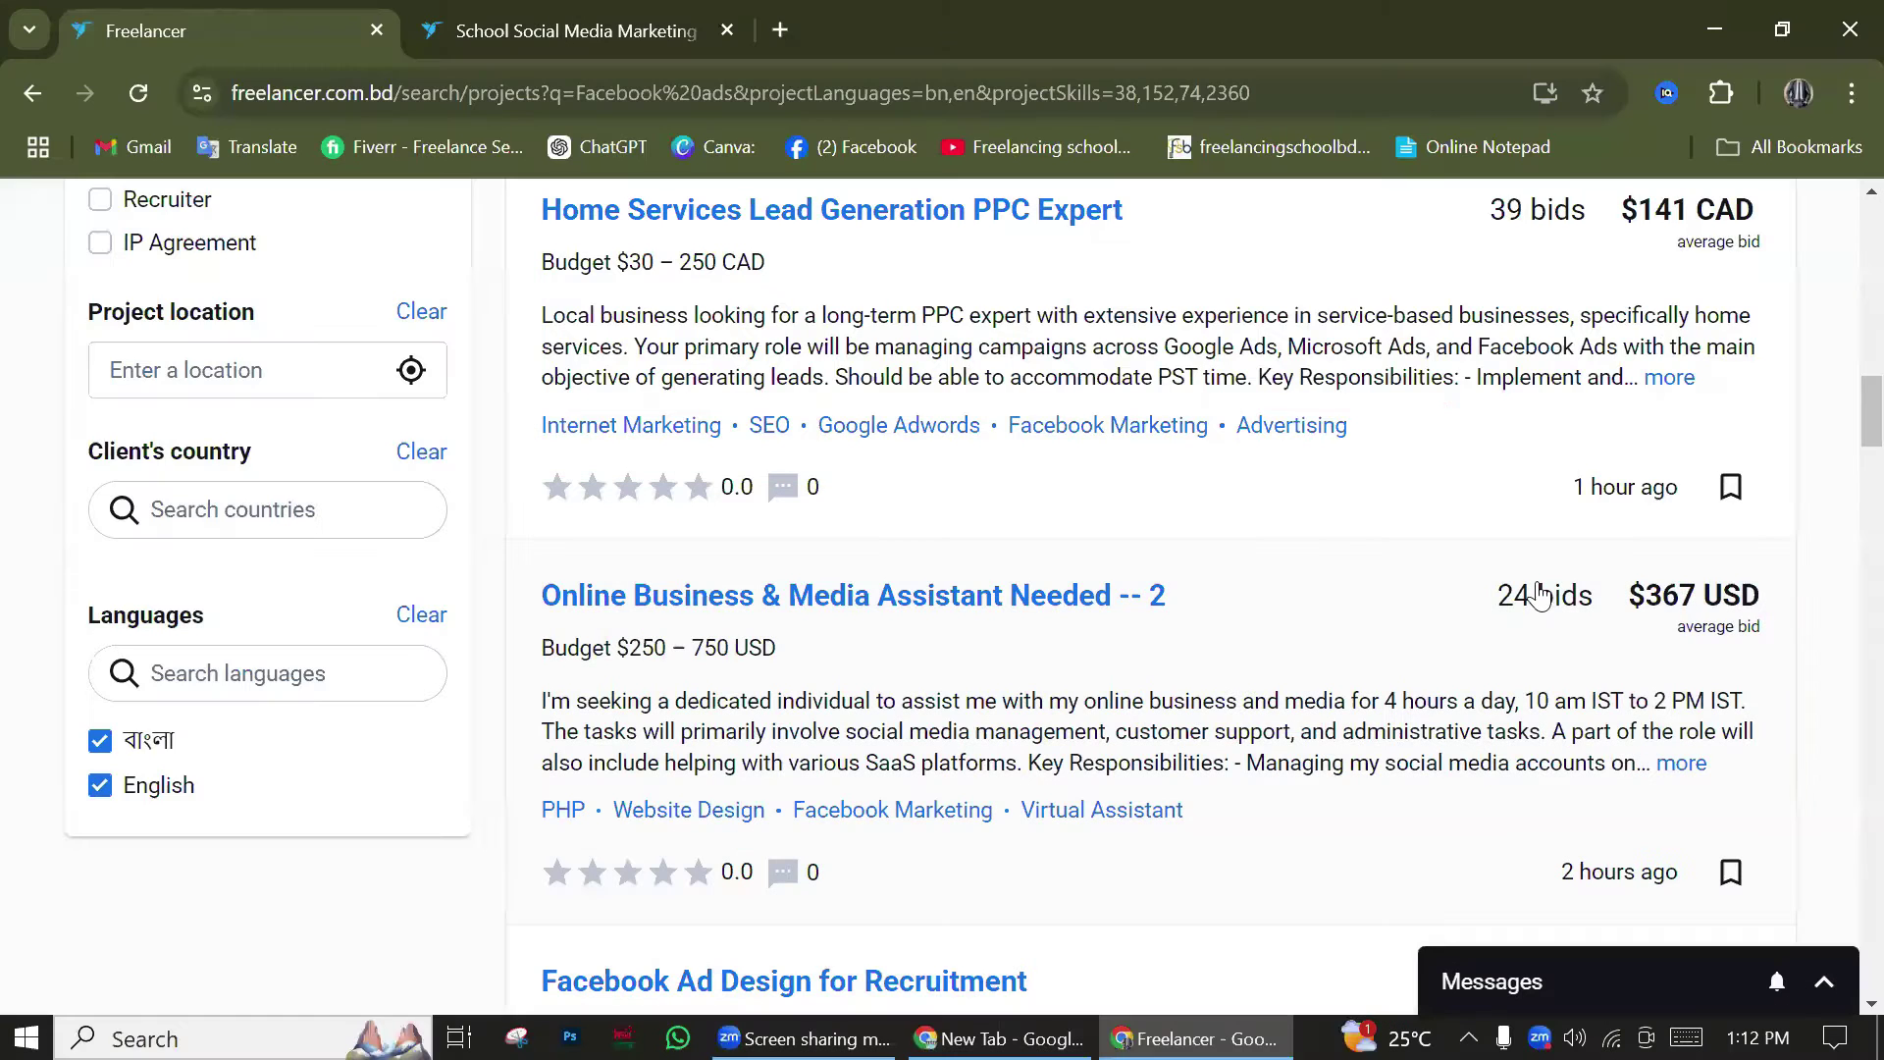
Examine the bid counts and average bids across the Facebook ads project listings
scroll(1526, 629, "up", 3)
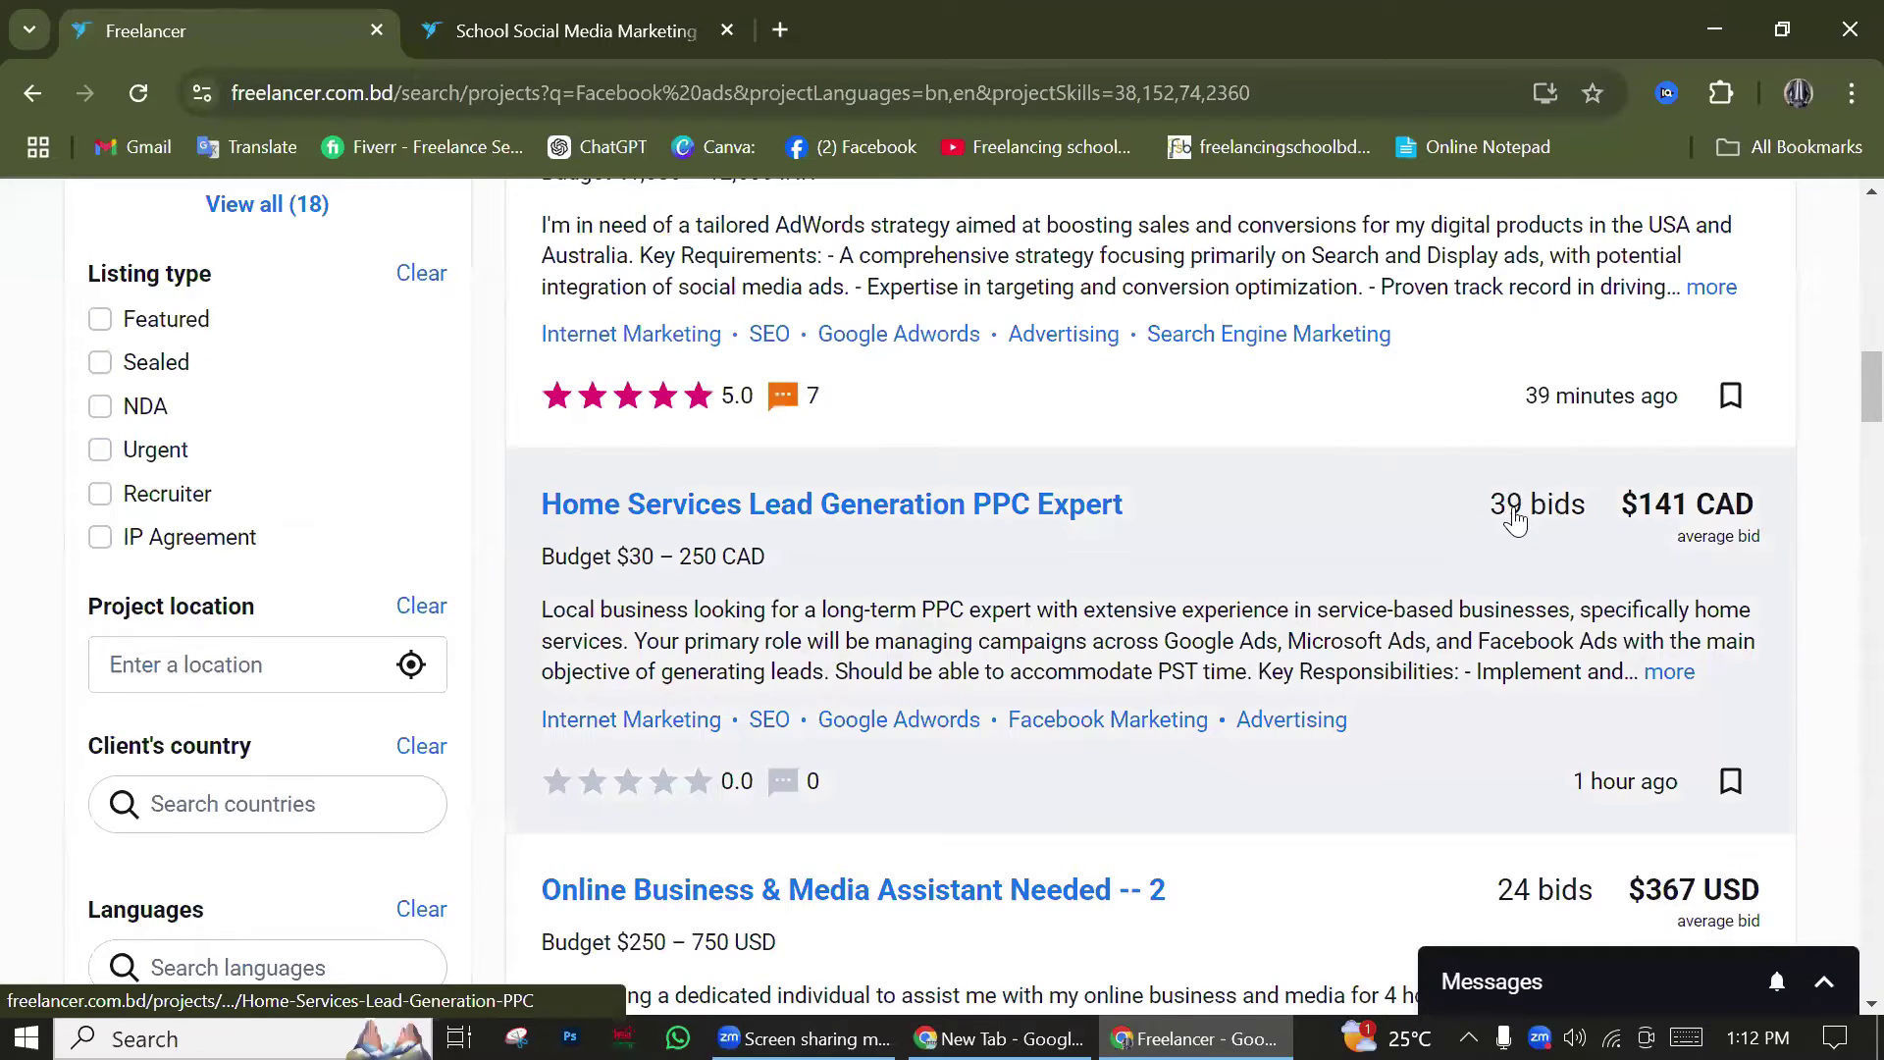
scroll(1517, 530, "up", 9)
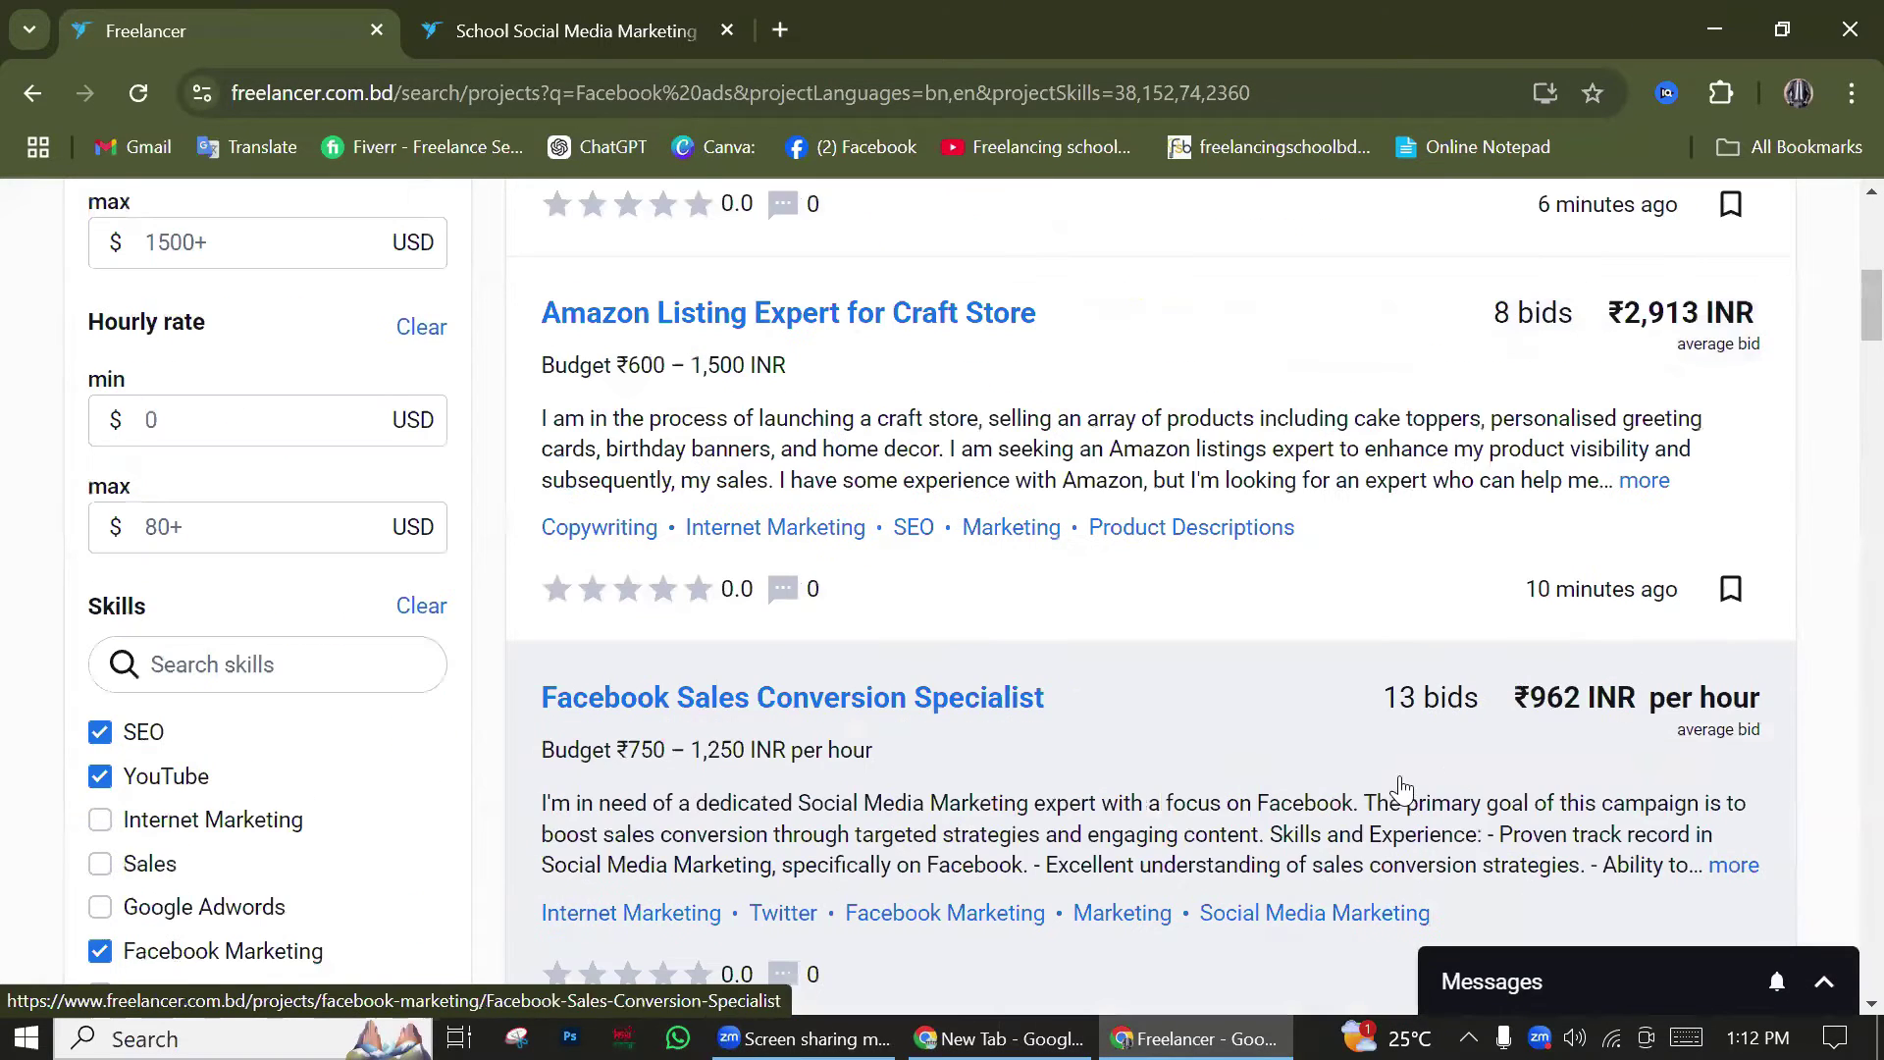
scroll(1506, 577, "up", 7)
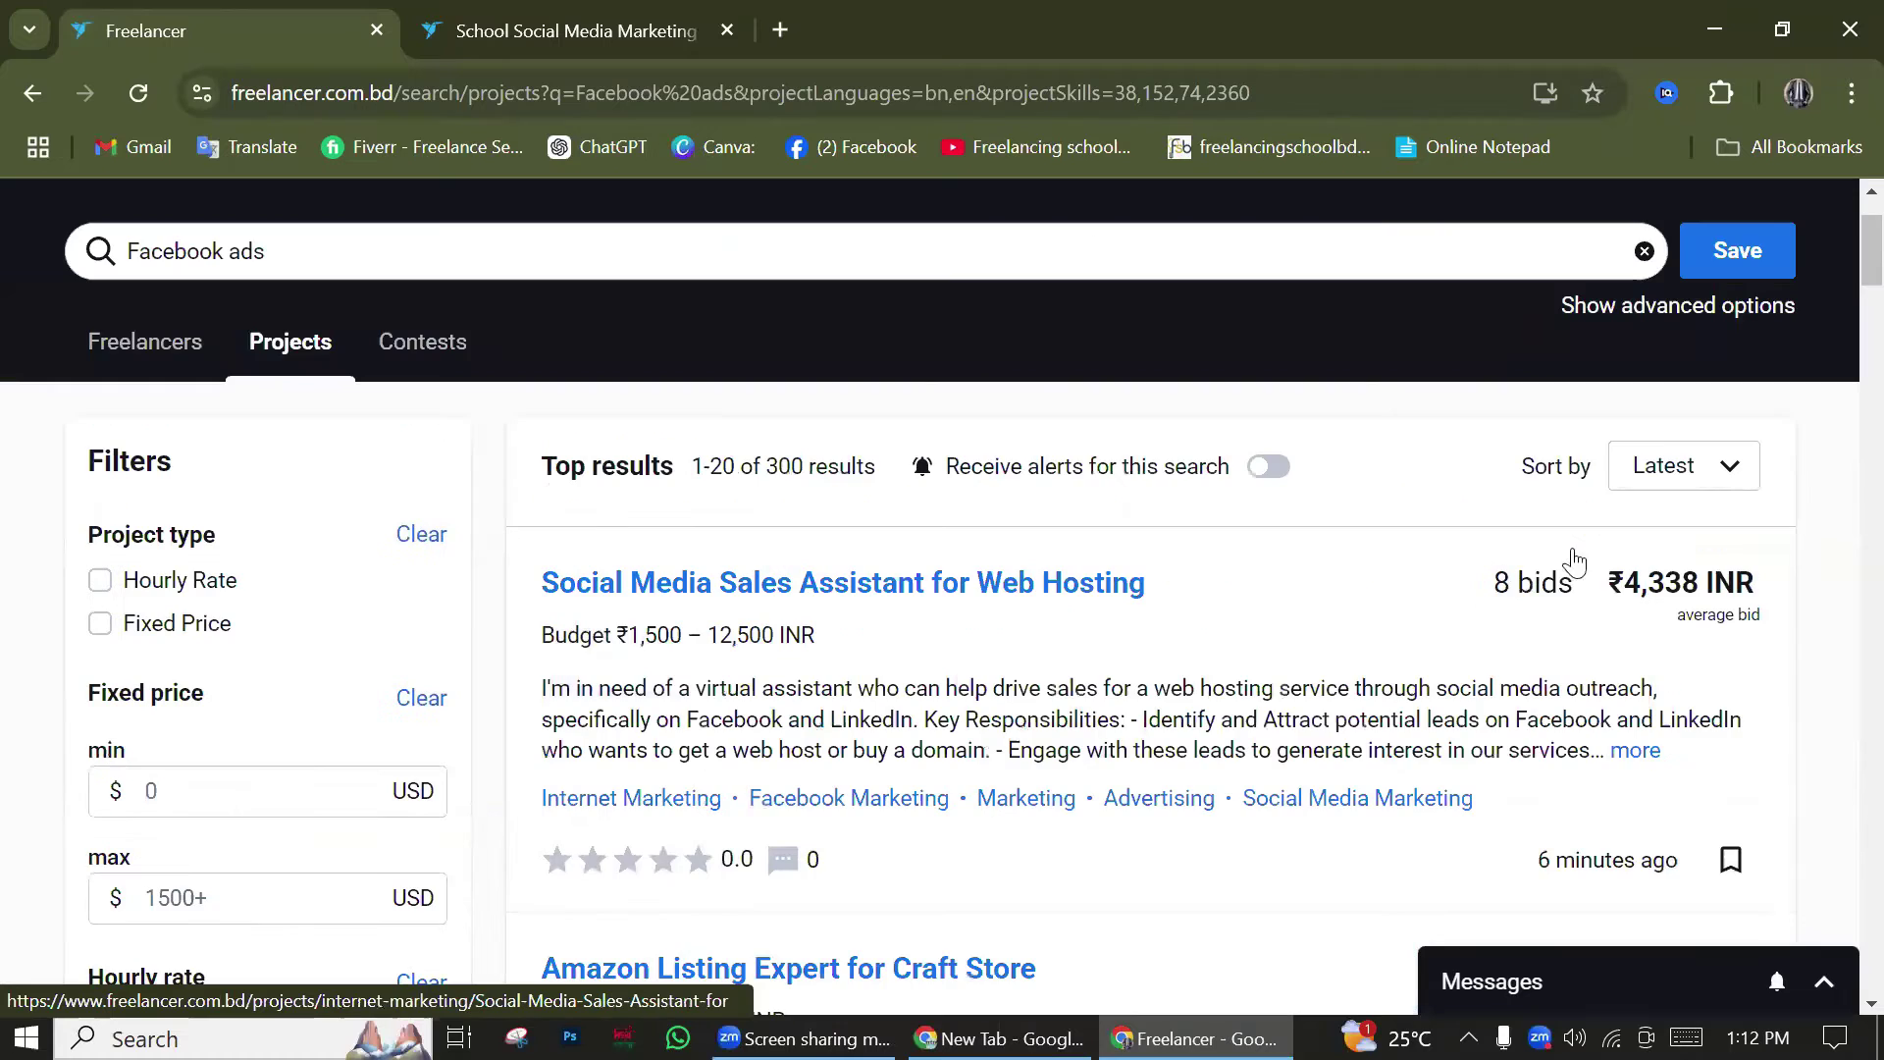
scroll(1536, 599, "down", 10)
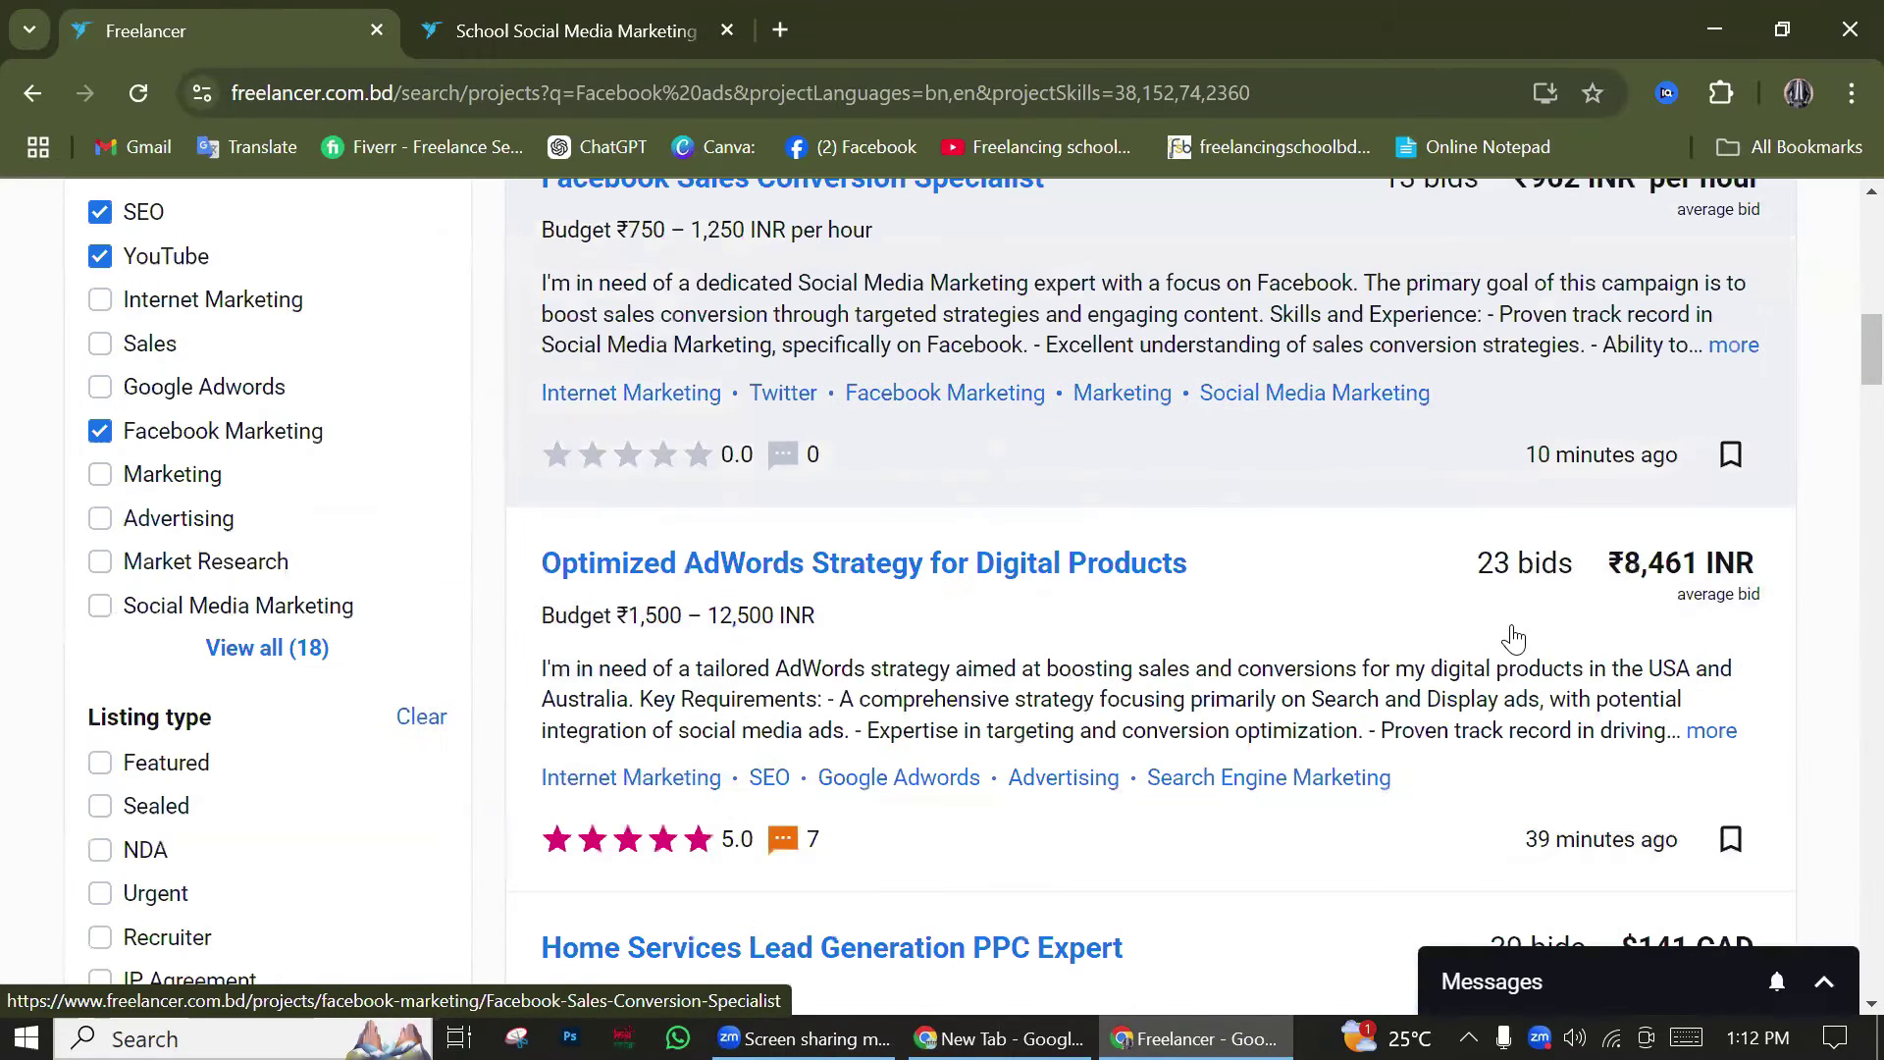
scroll(1492, 687, "down", 10)
scroll(1540, 782, "down", 7)
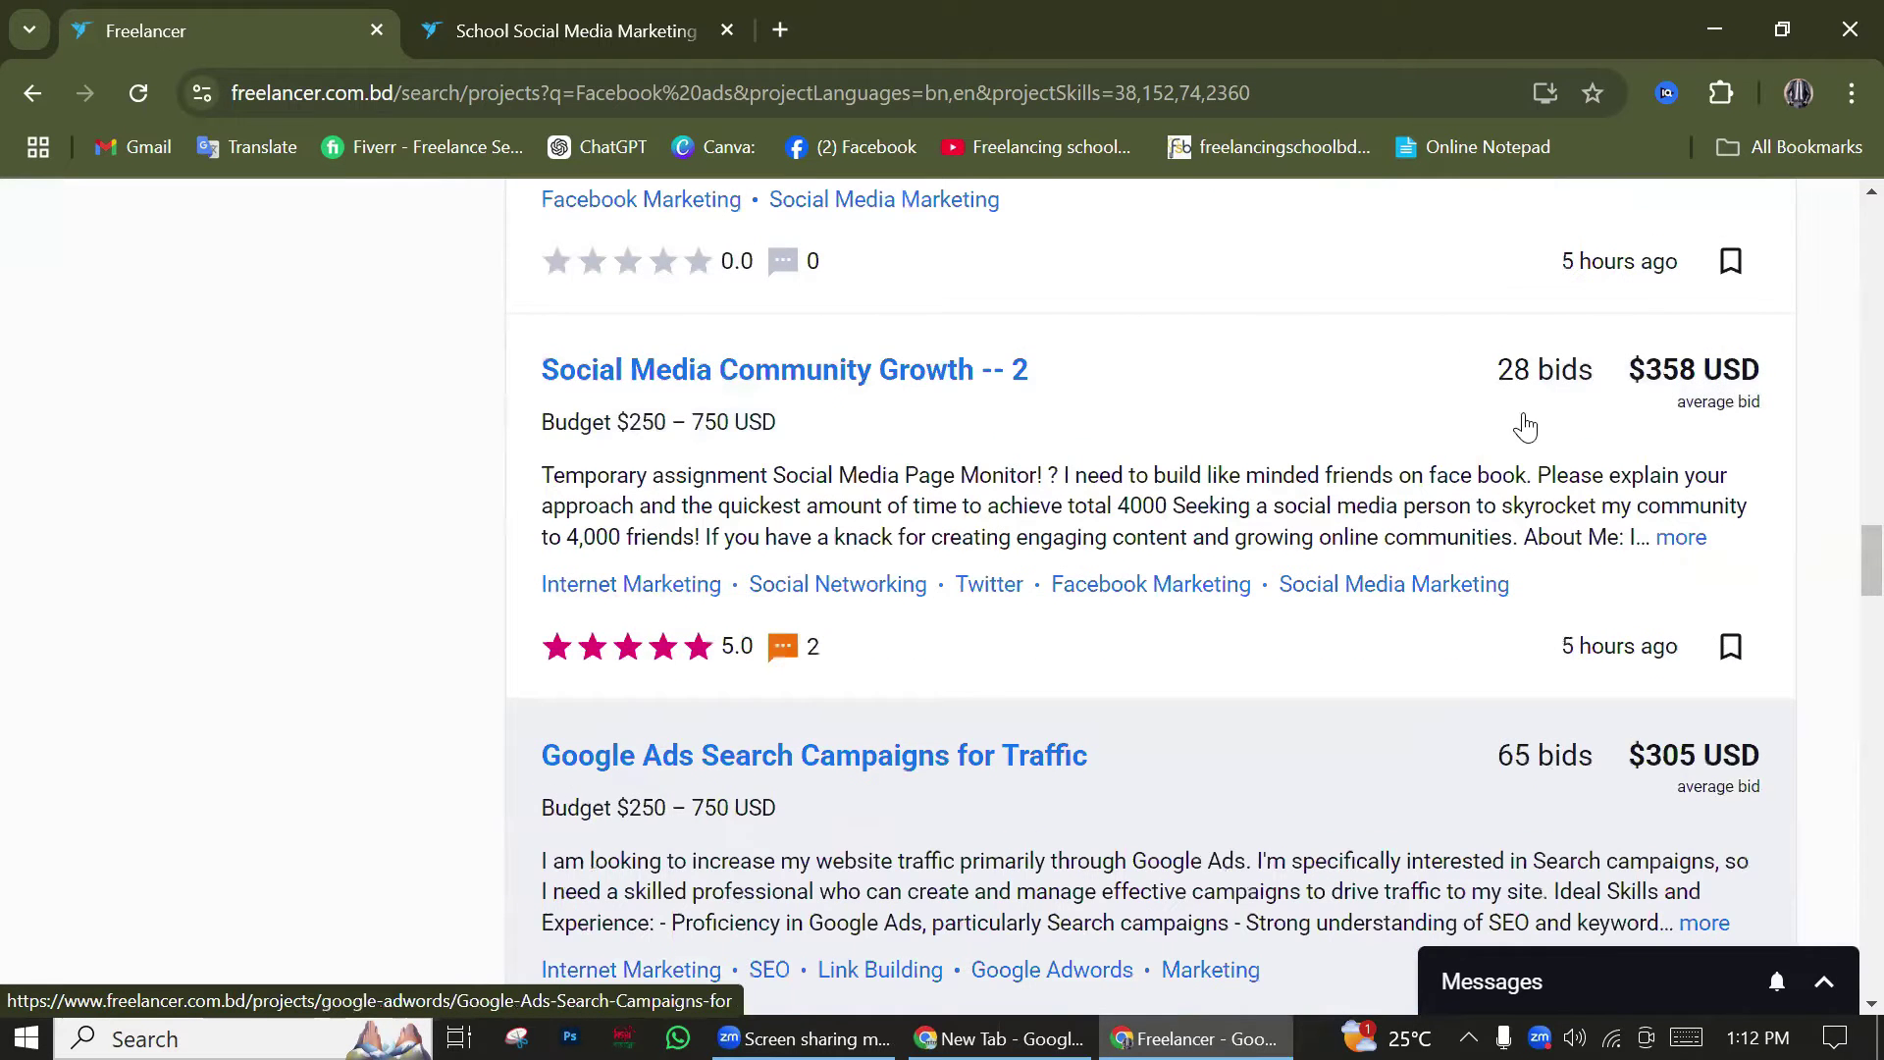
scroll(1534, 515, "down", 4)
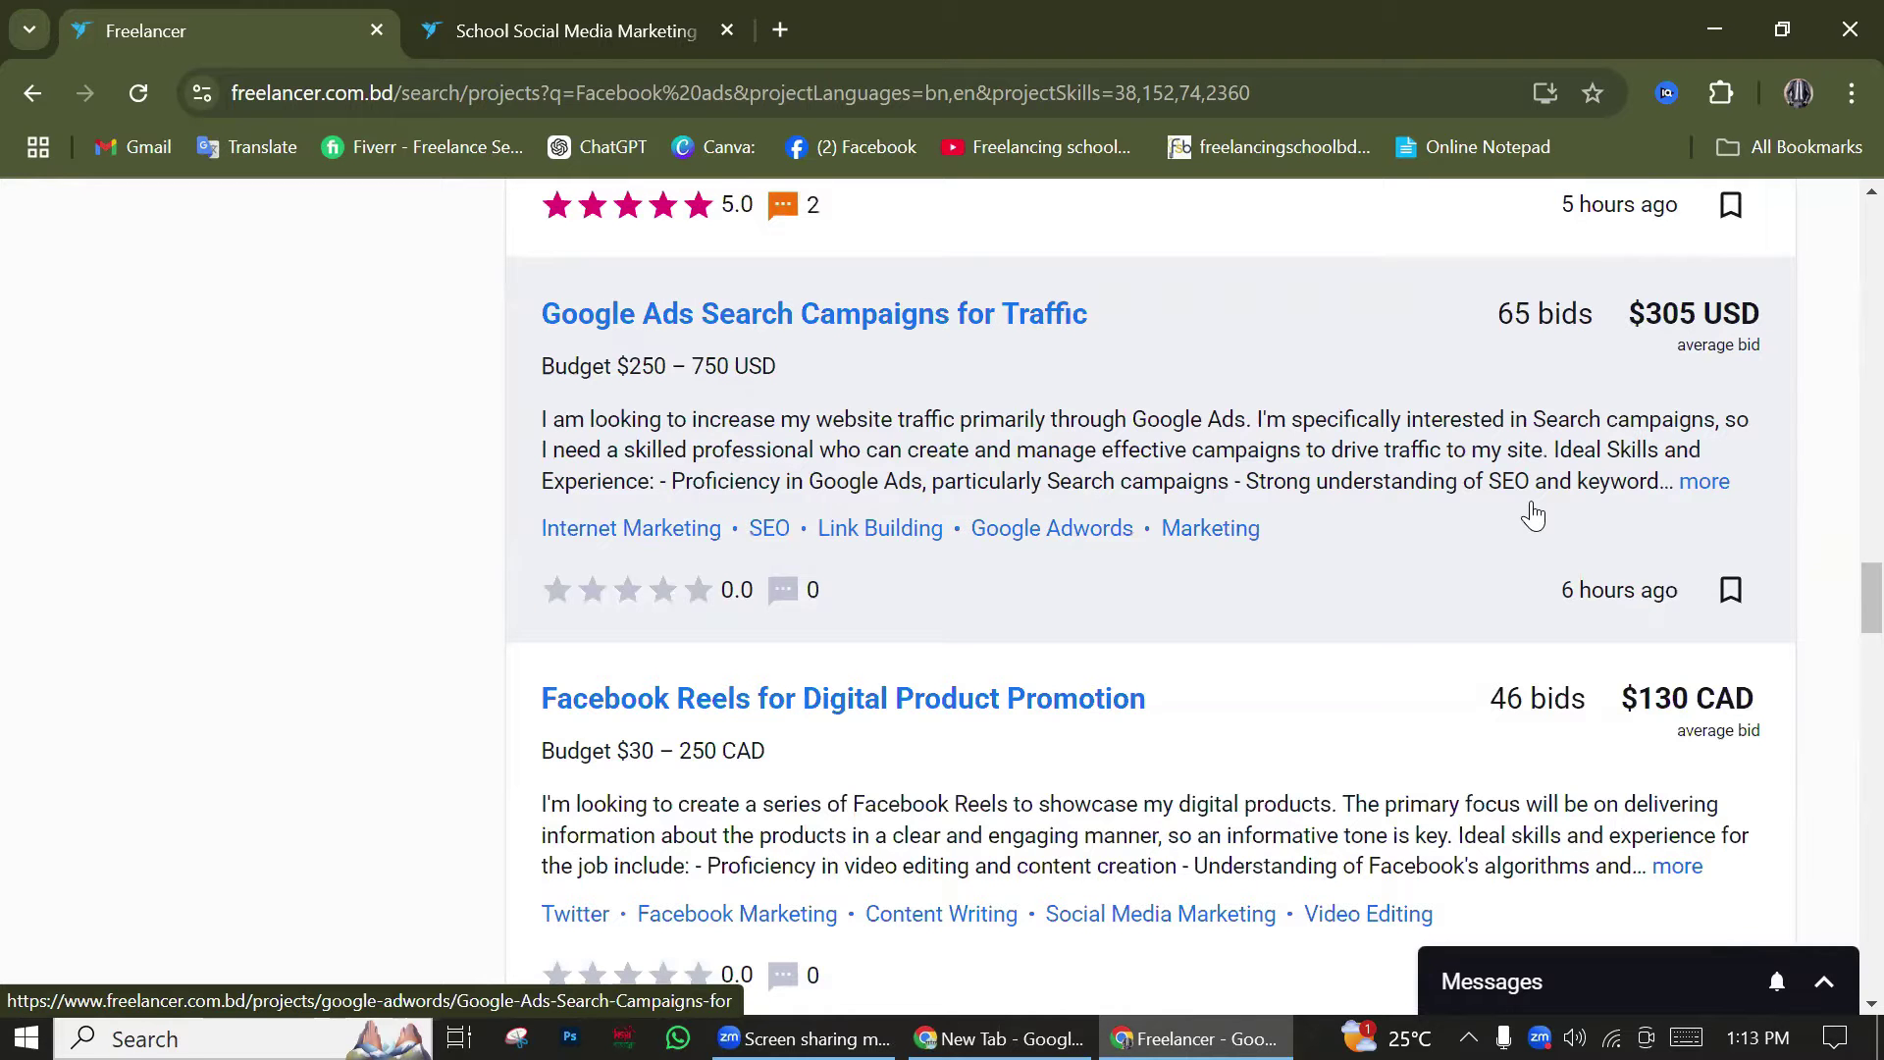
scroll(1535, 515, "up", 5)
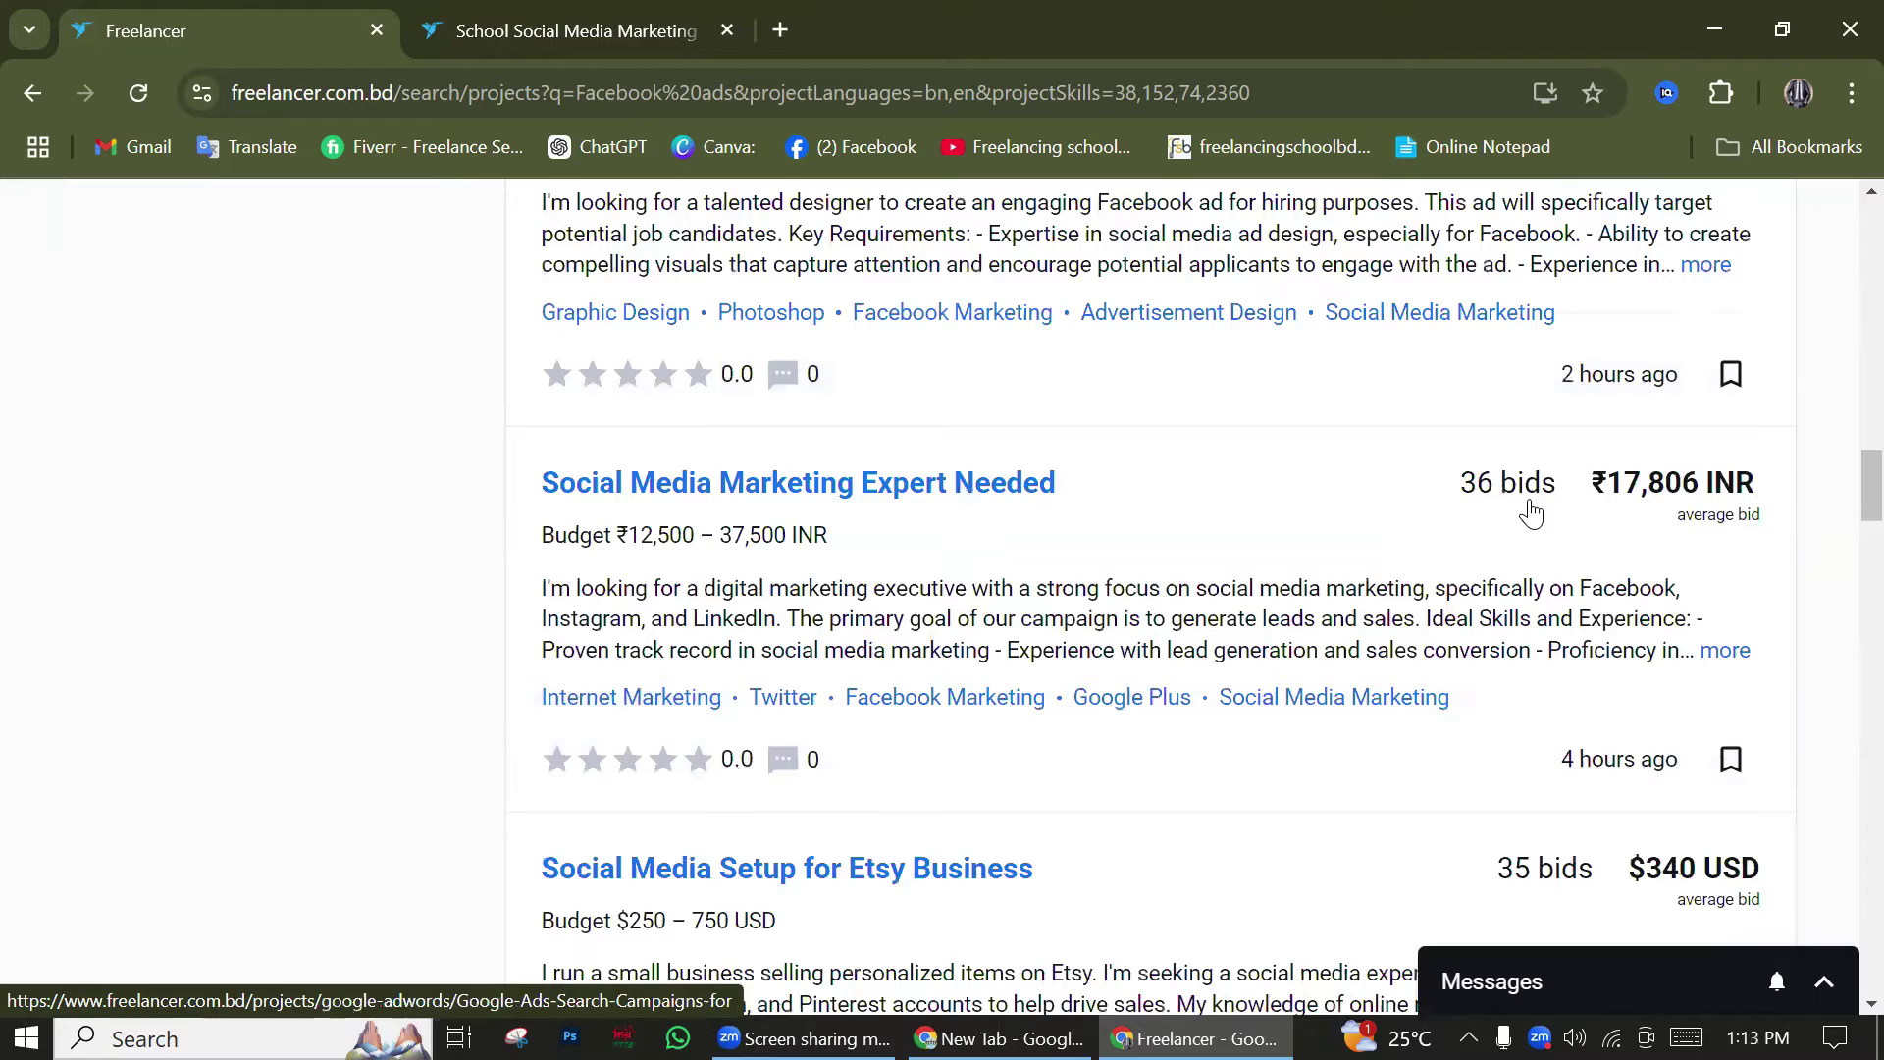
scroll(579, 560, "up", 10)
scroll(1051, 761, "up", 7)
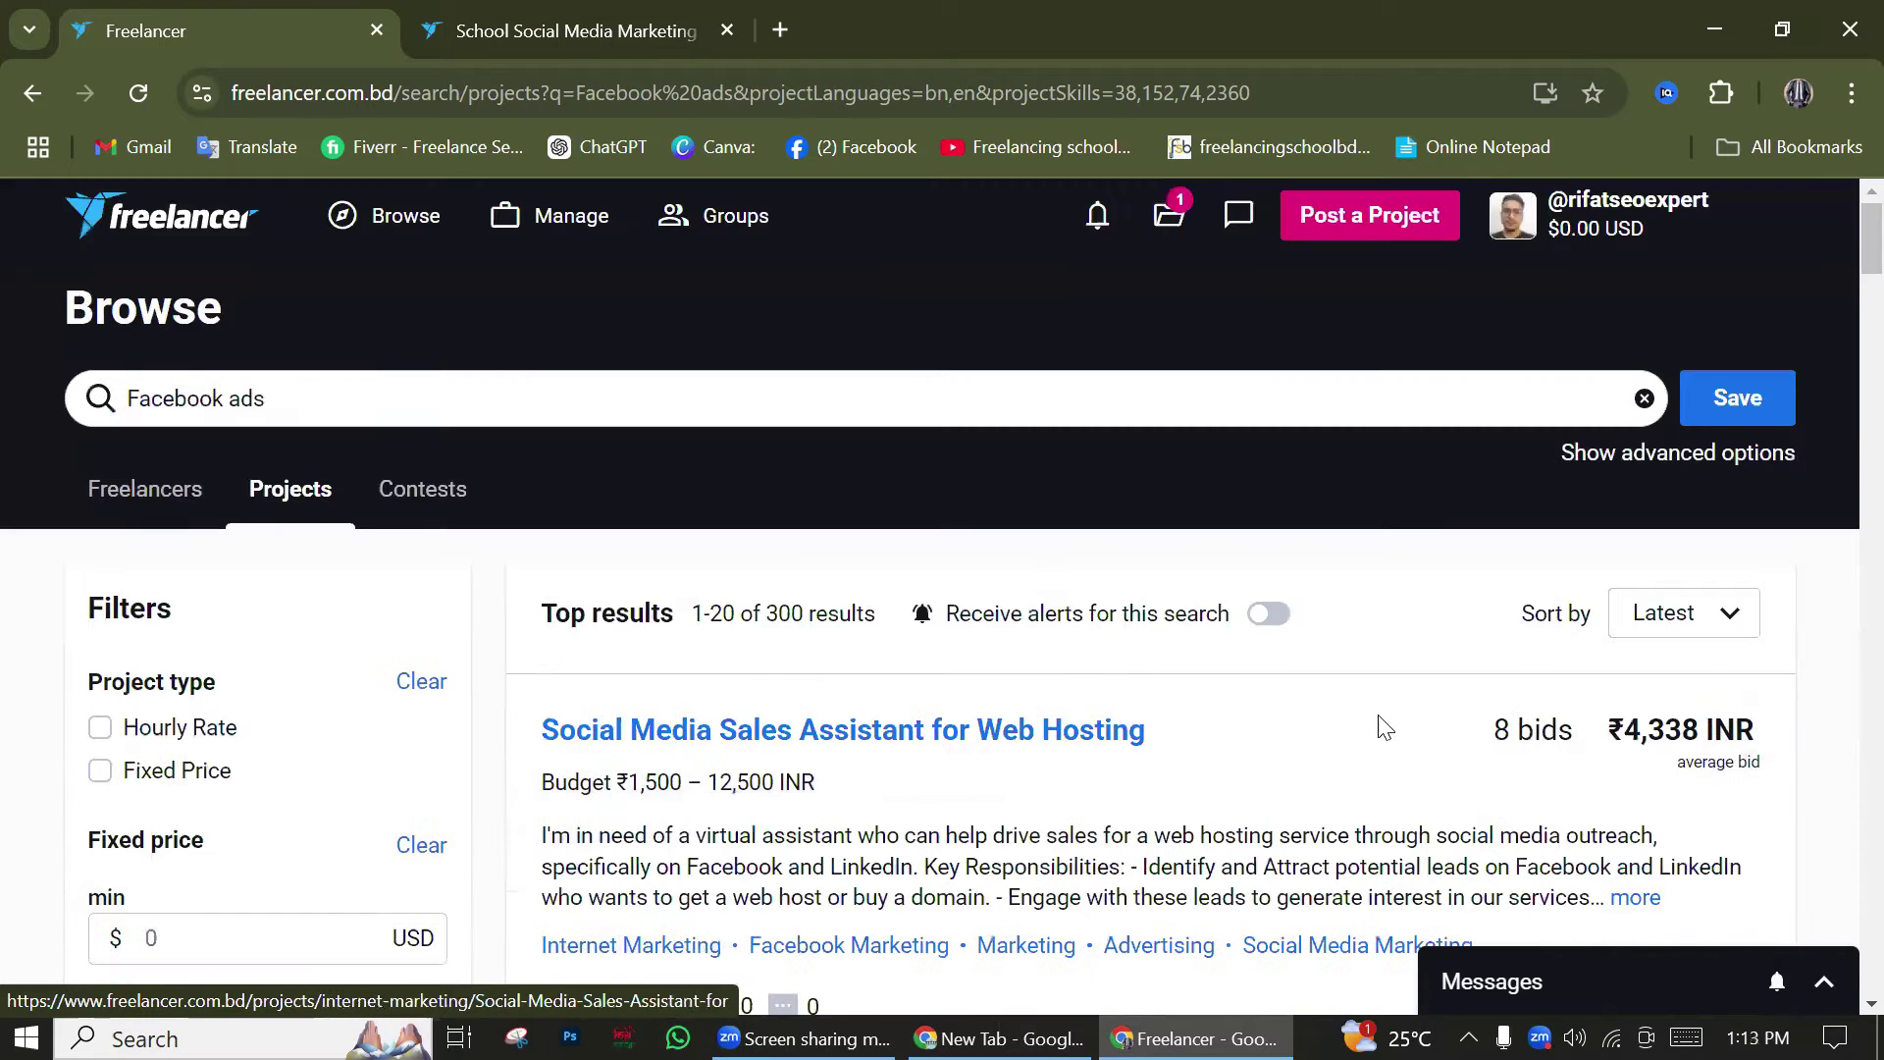
scroll(1384, 726, "down", 1)
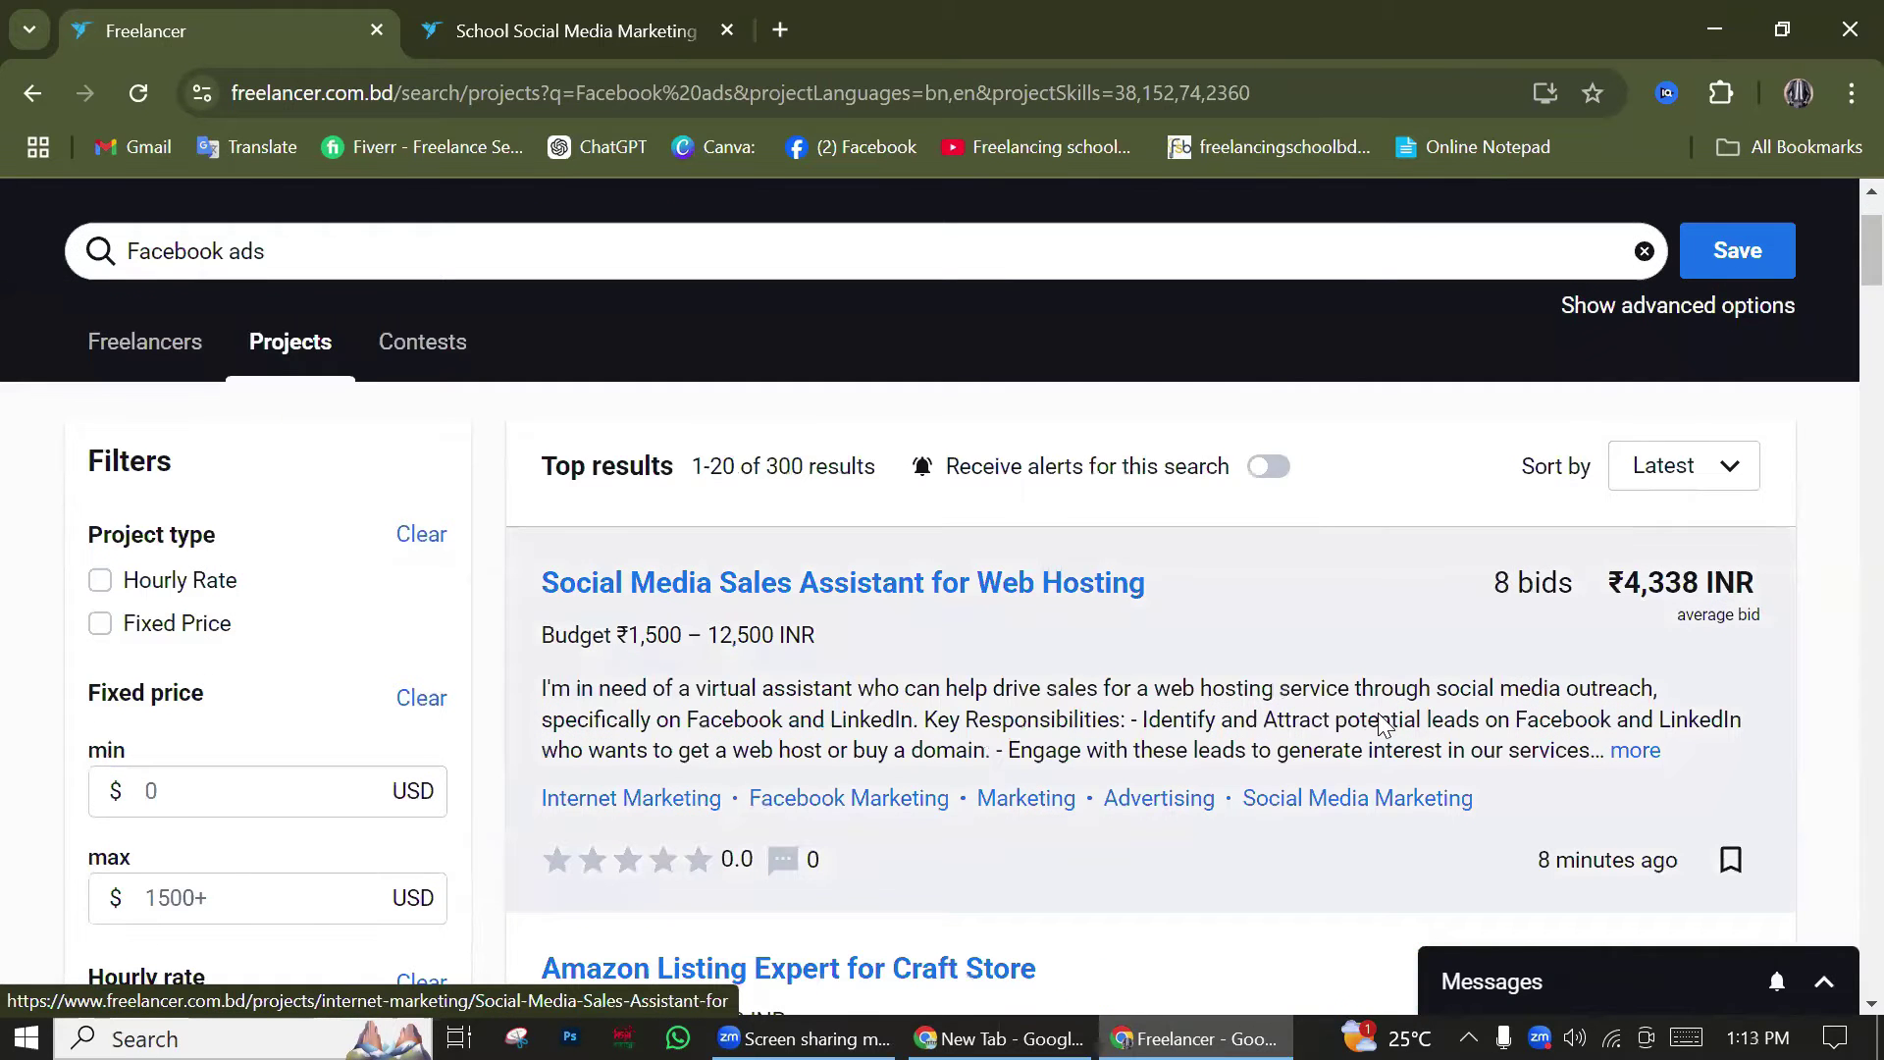
Filter the results by the Hourly Rate project type and review the listings' average hourly bids, including the first one in USD
left_click_drag(188, 470, 70, 480)
left_click(207, 491)
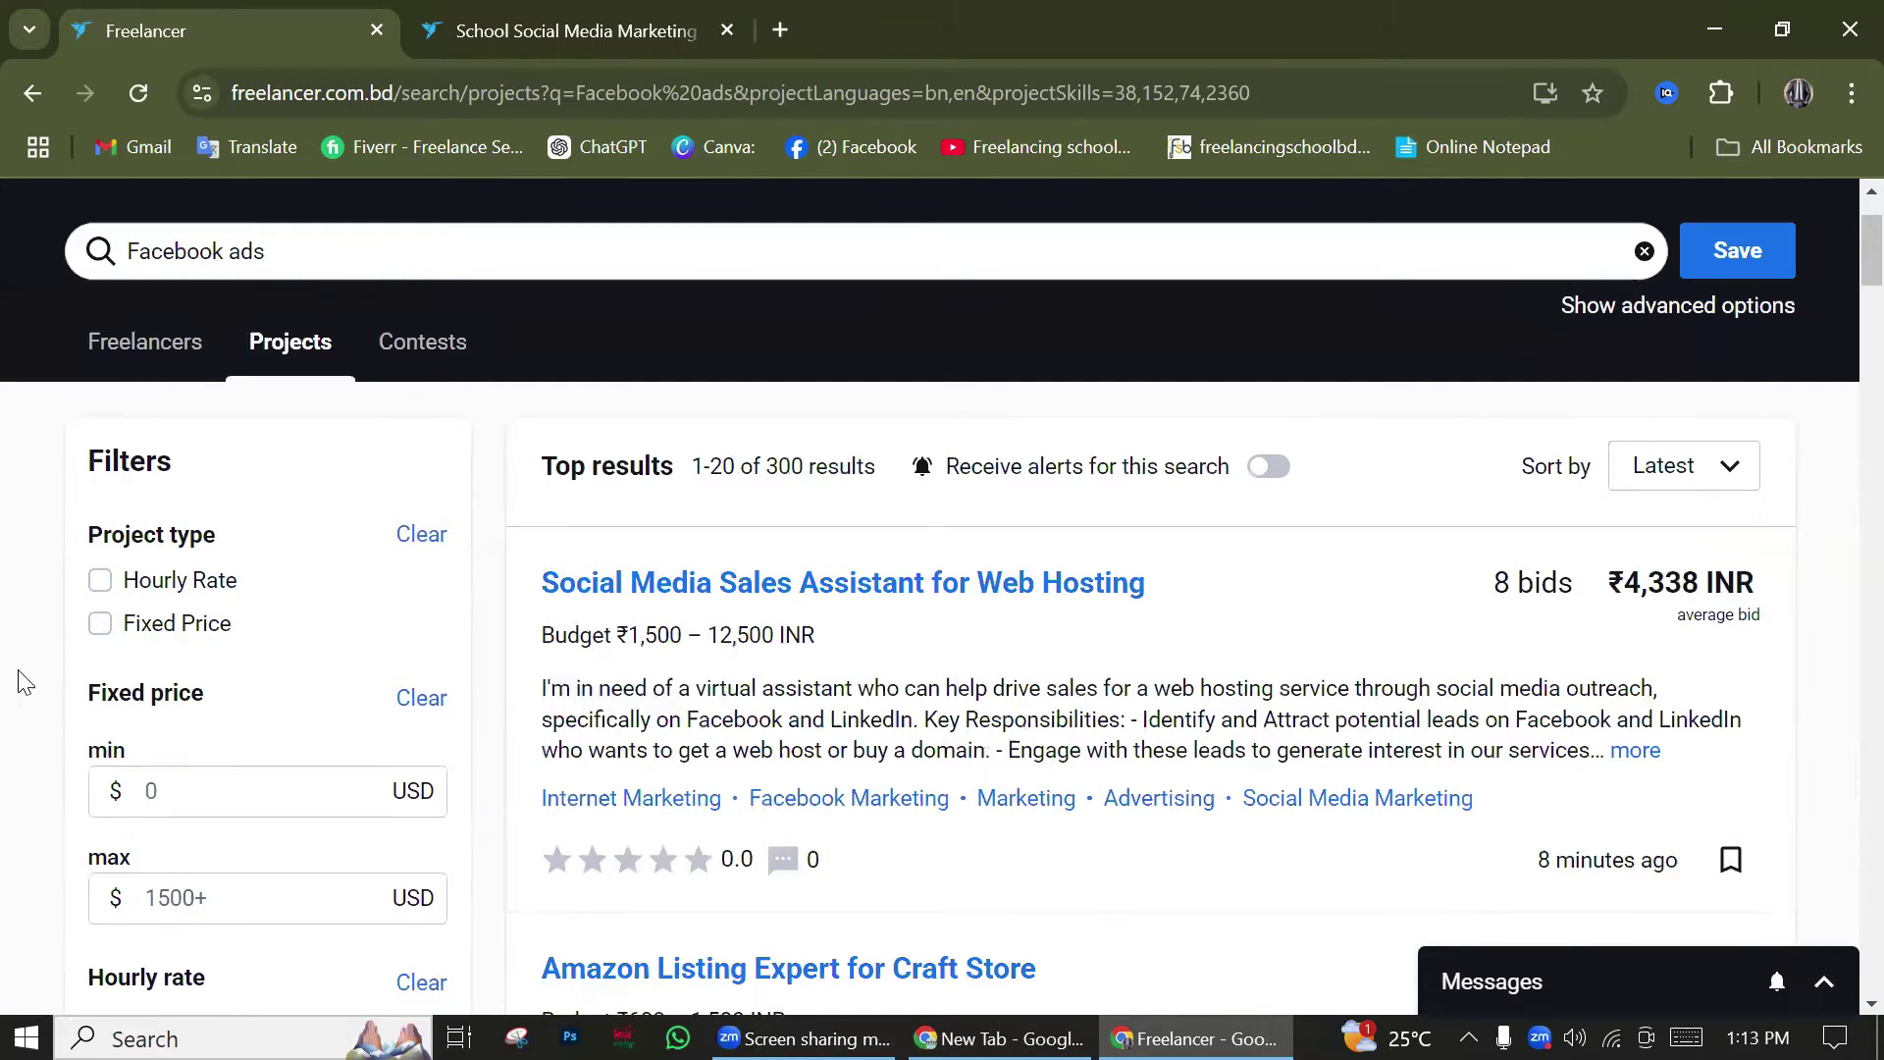
left_click(101, 587)
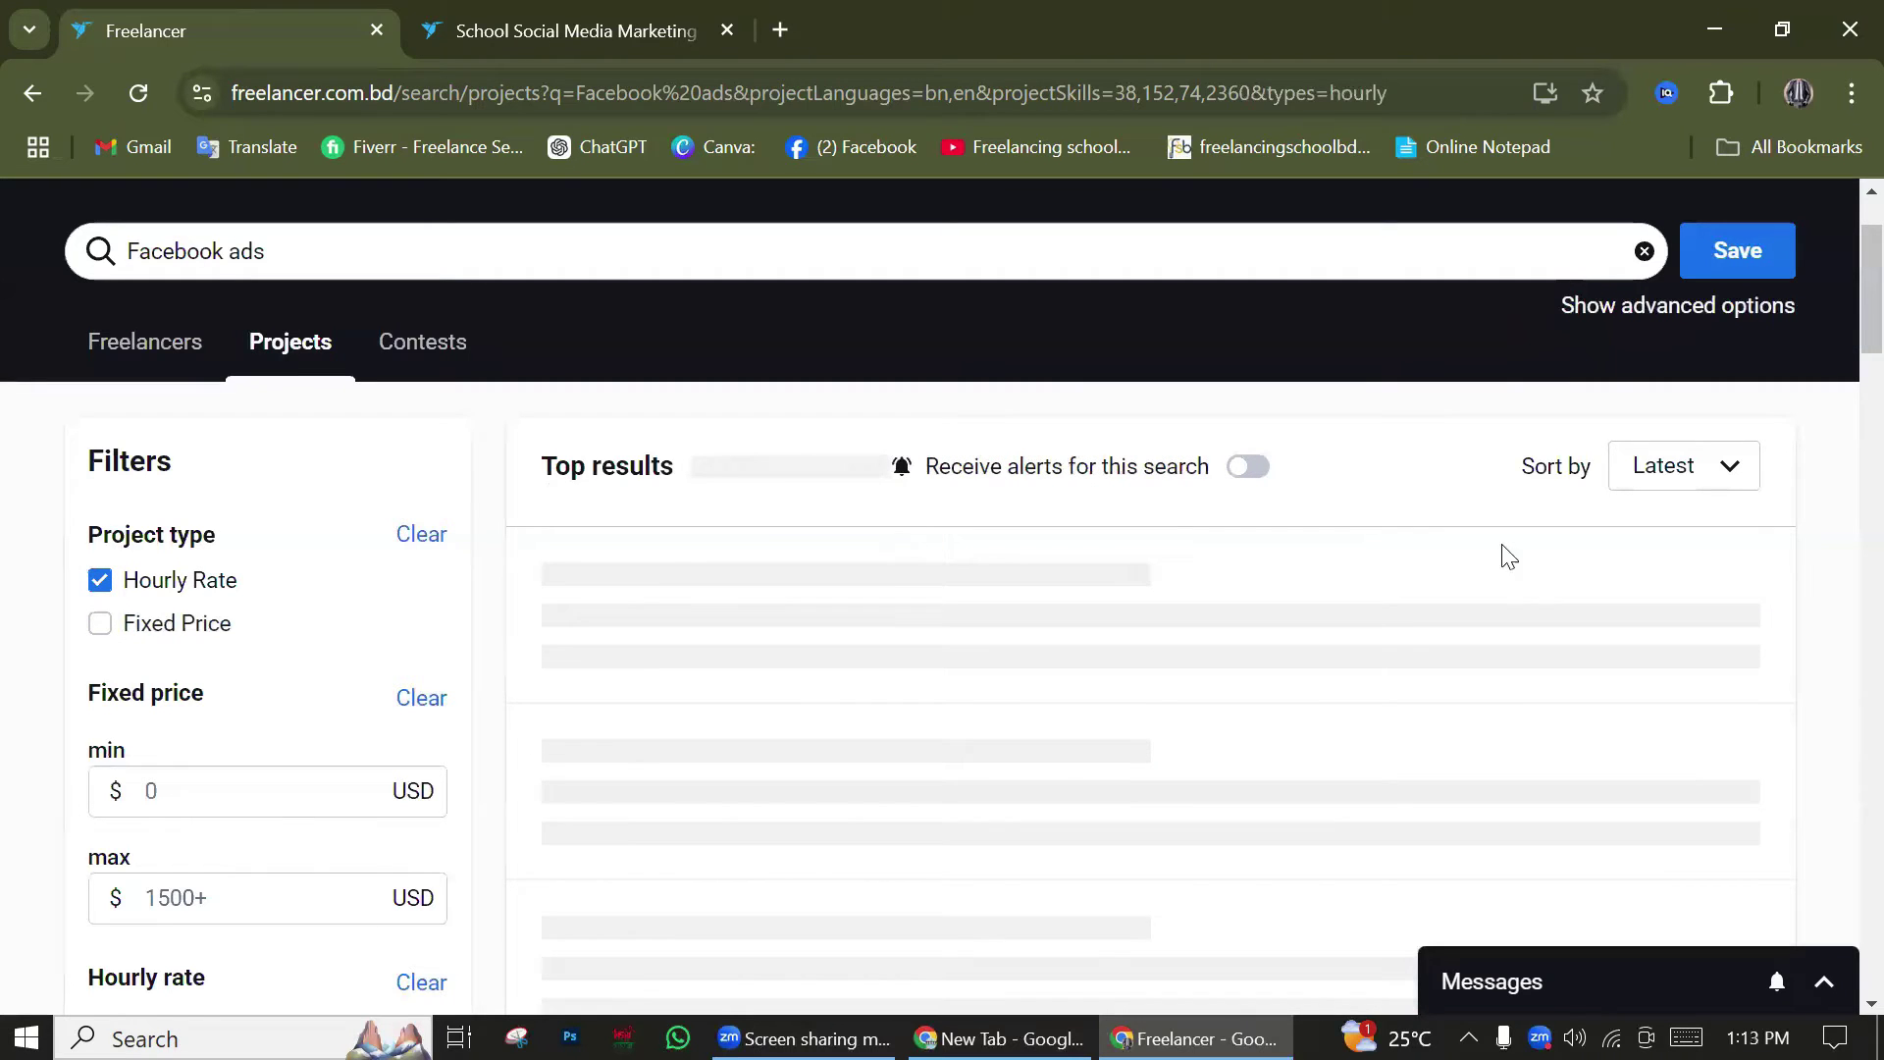
mouse_move(1546, 601)
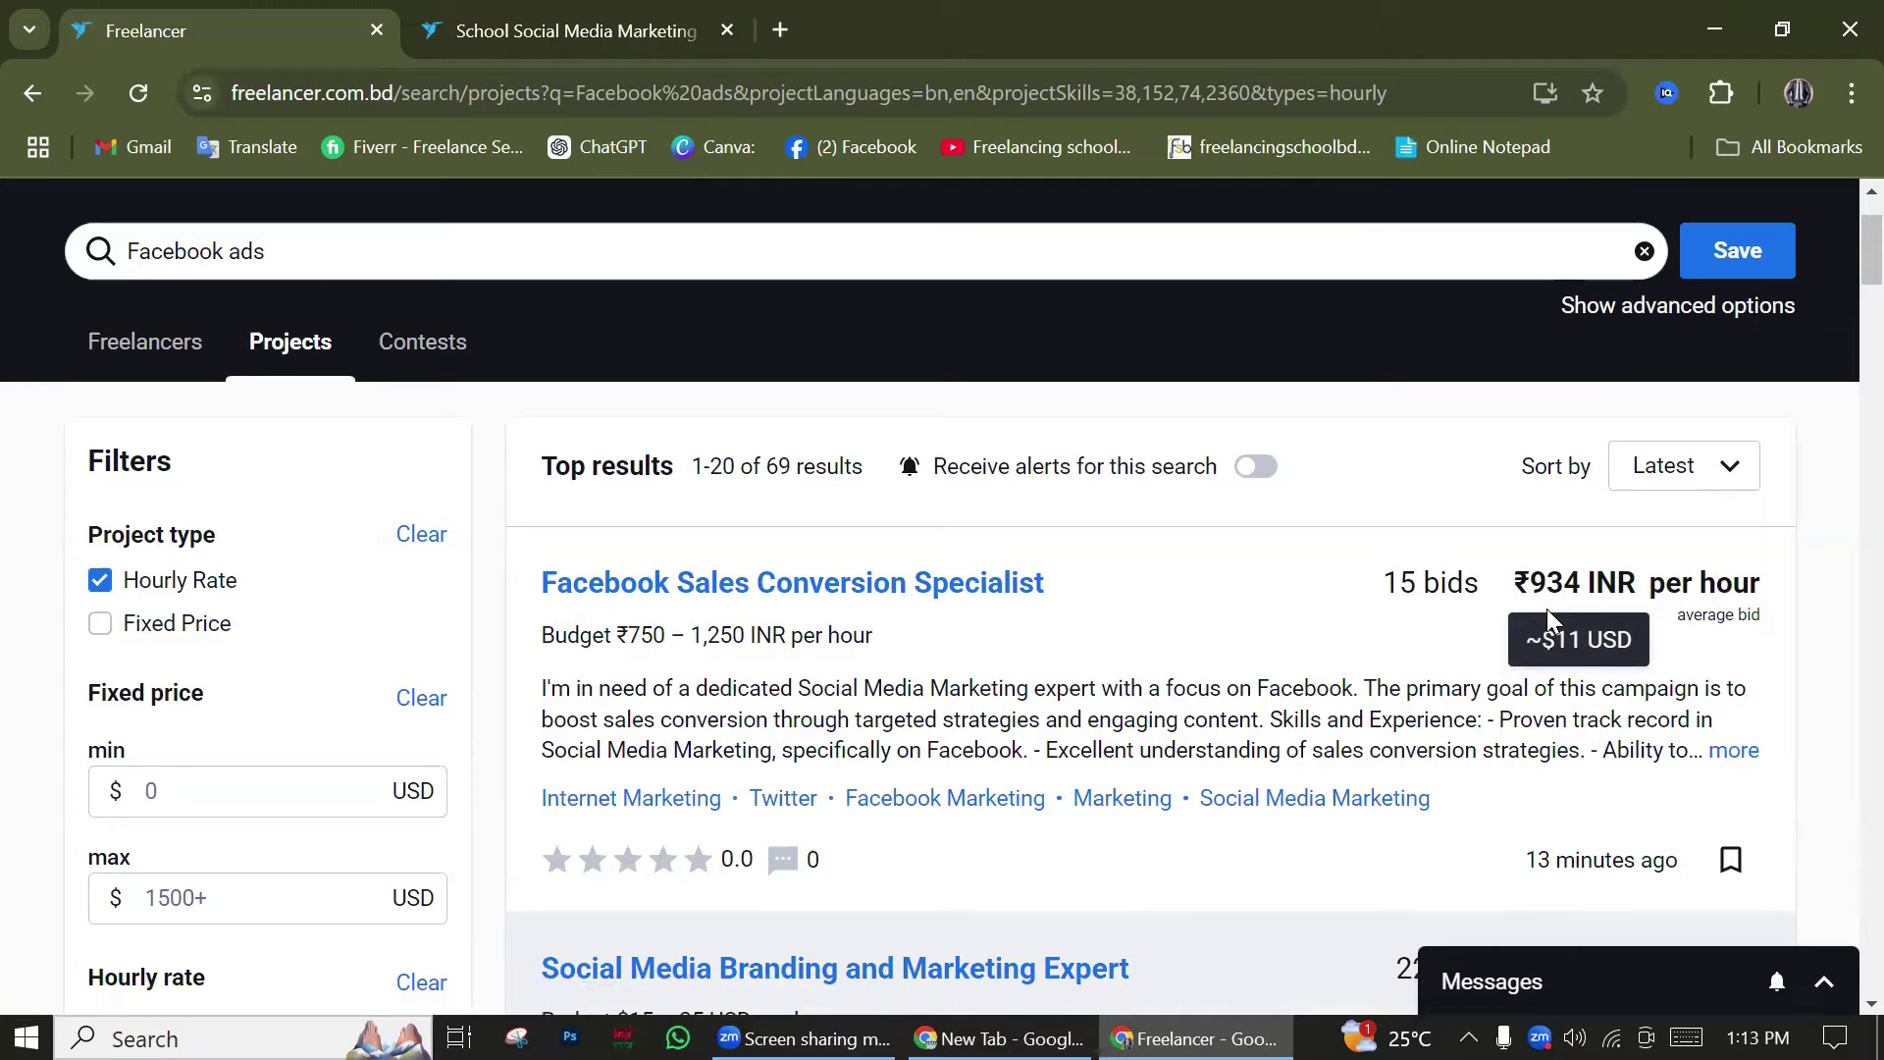
scroll(1547, 617, "down", 3)
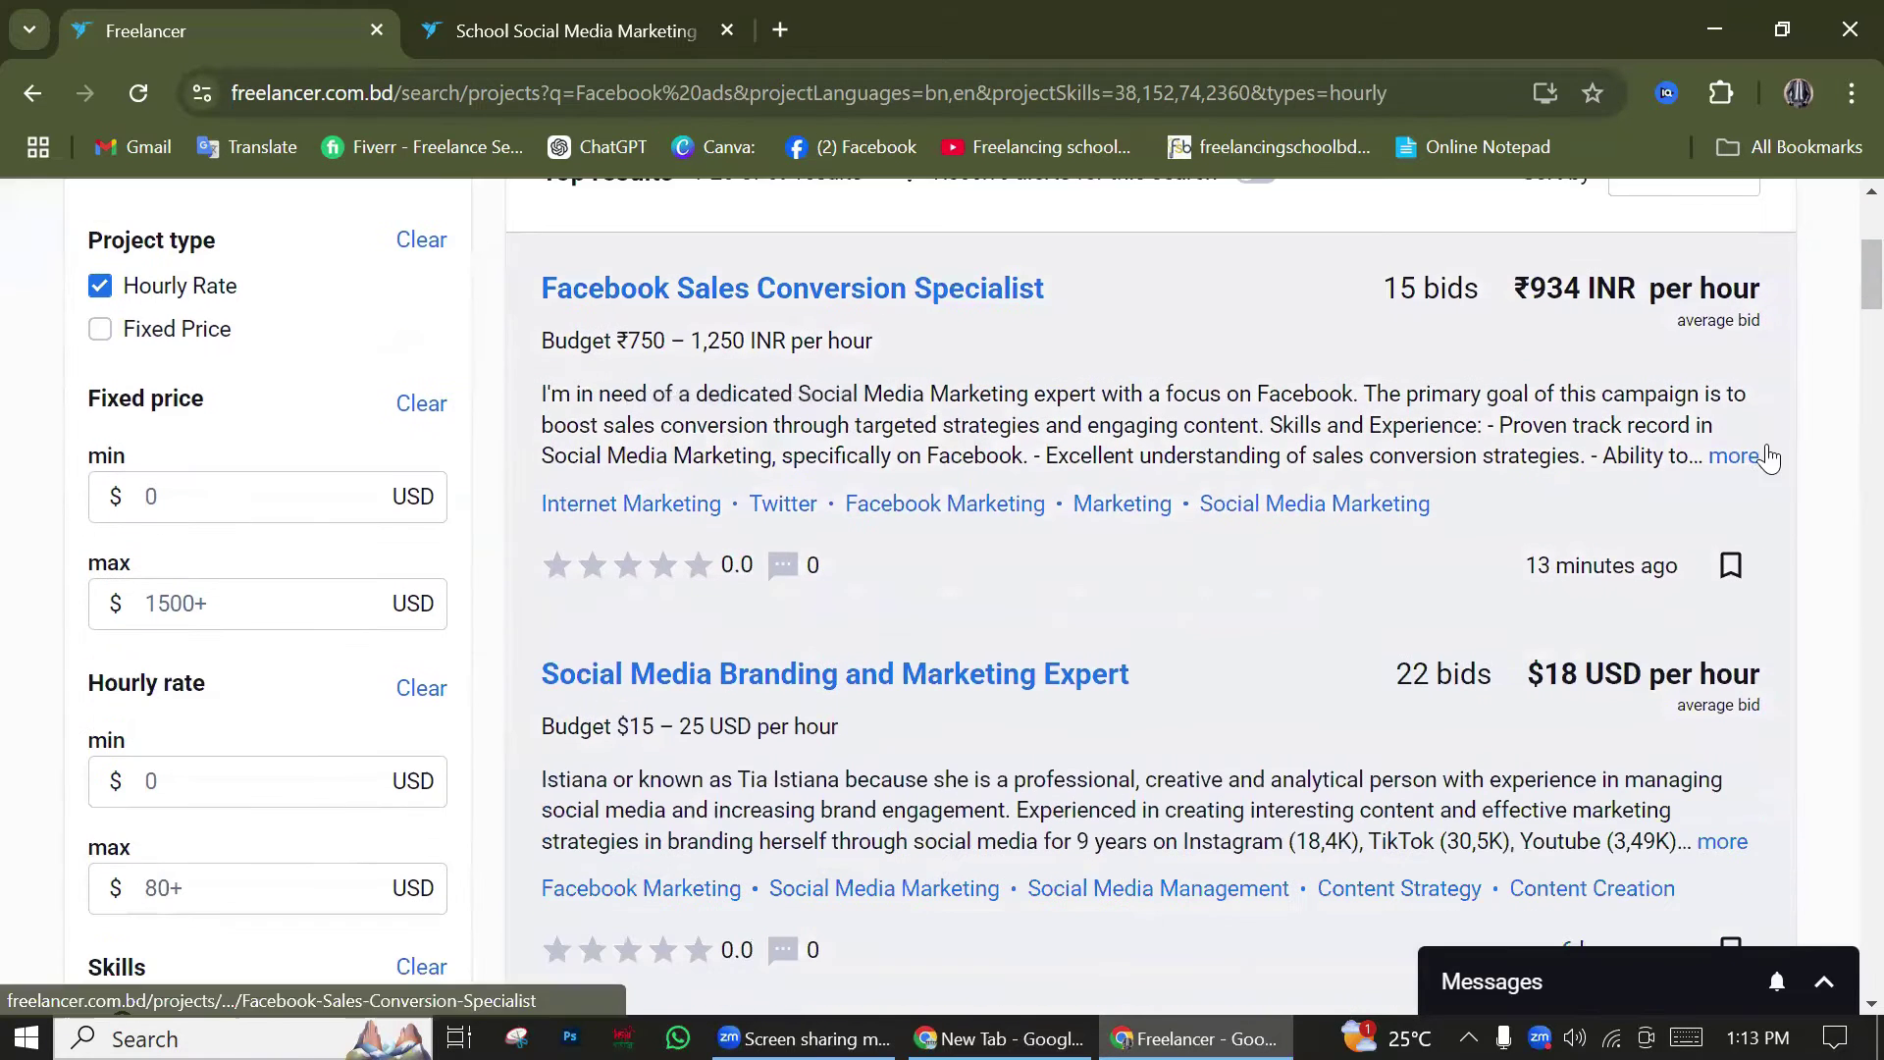
scroll(1329, 745, "down", 4)
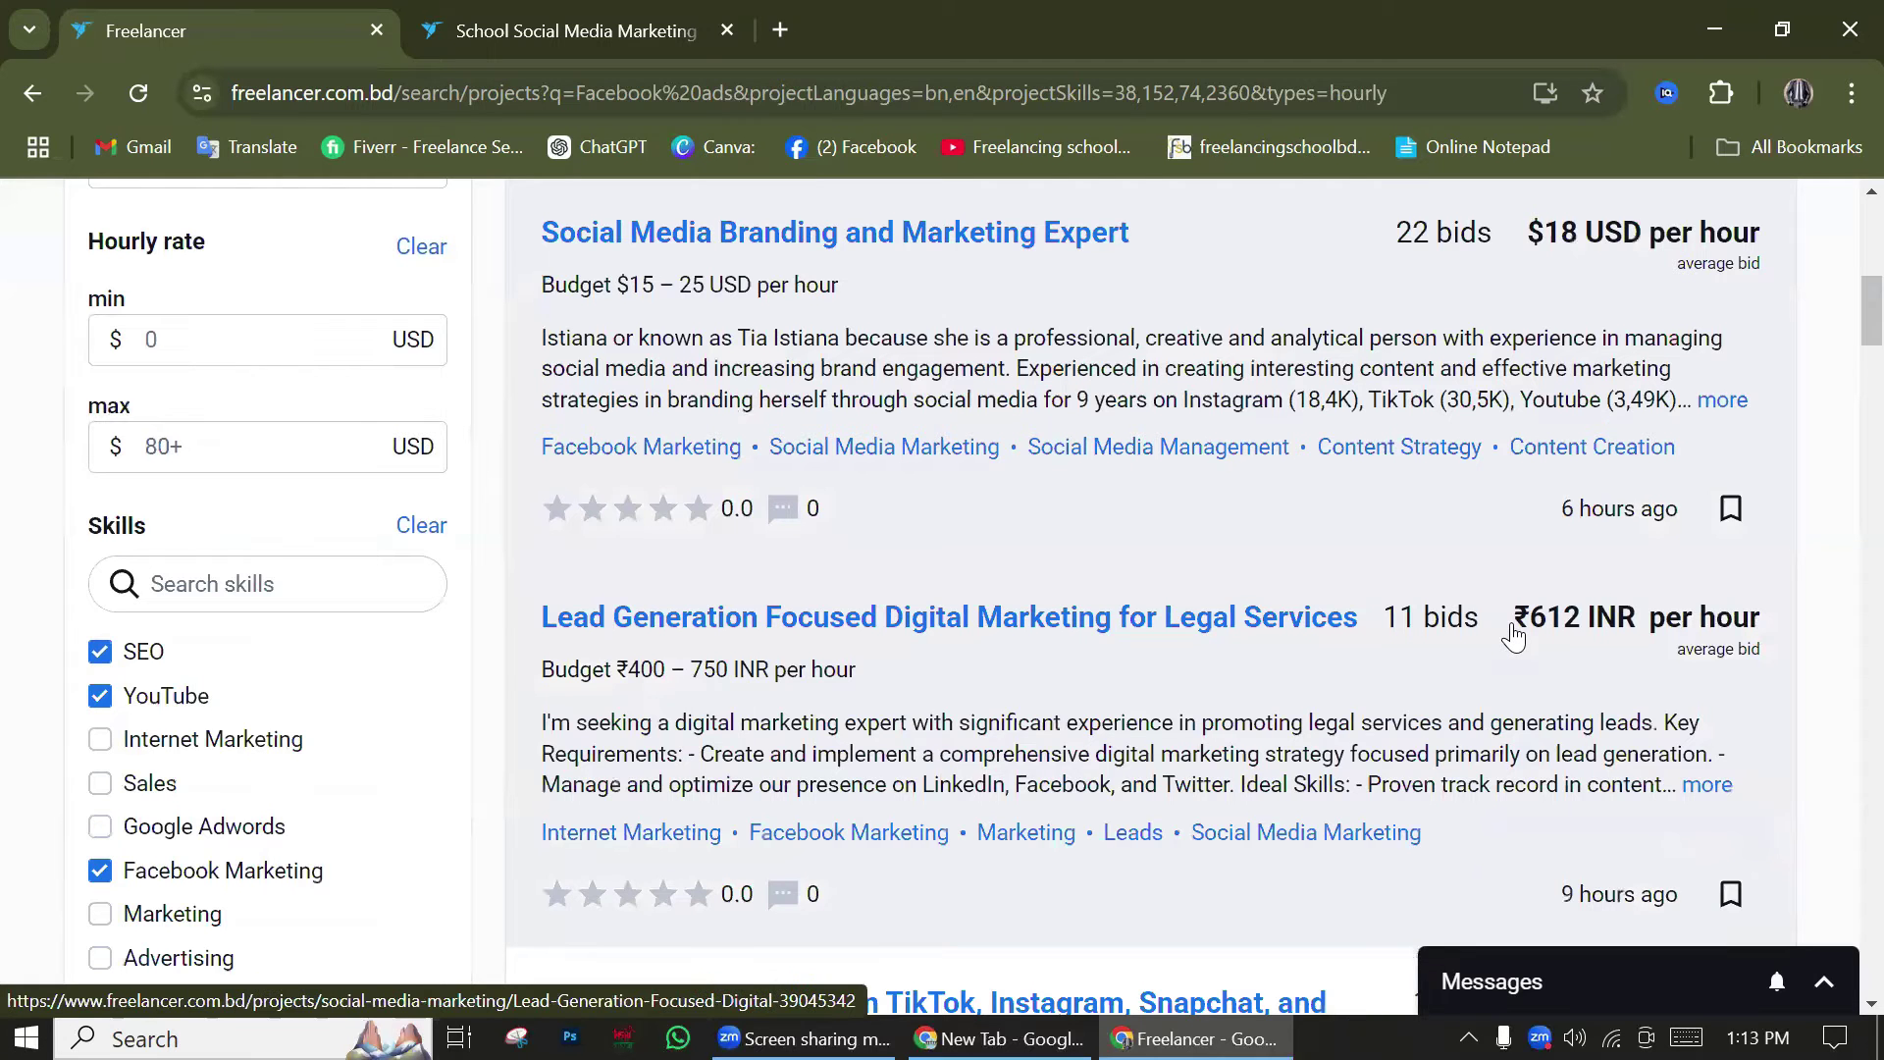
scroll(874, 605, "up", 7)
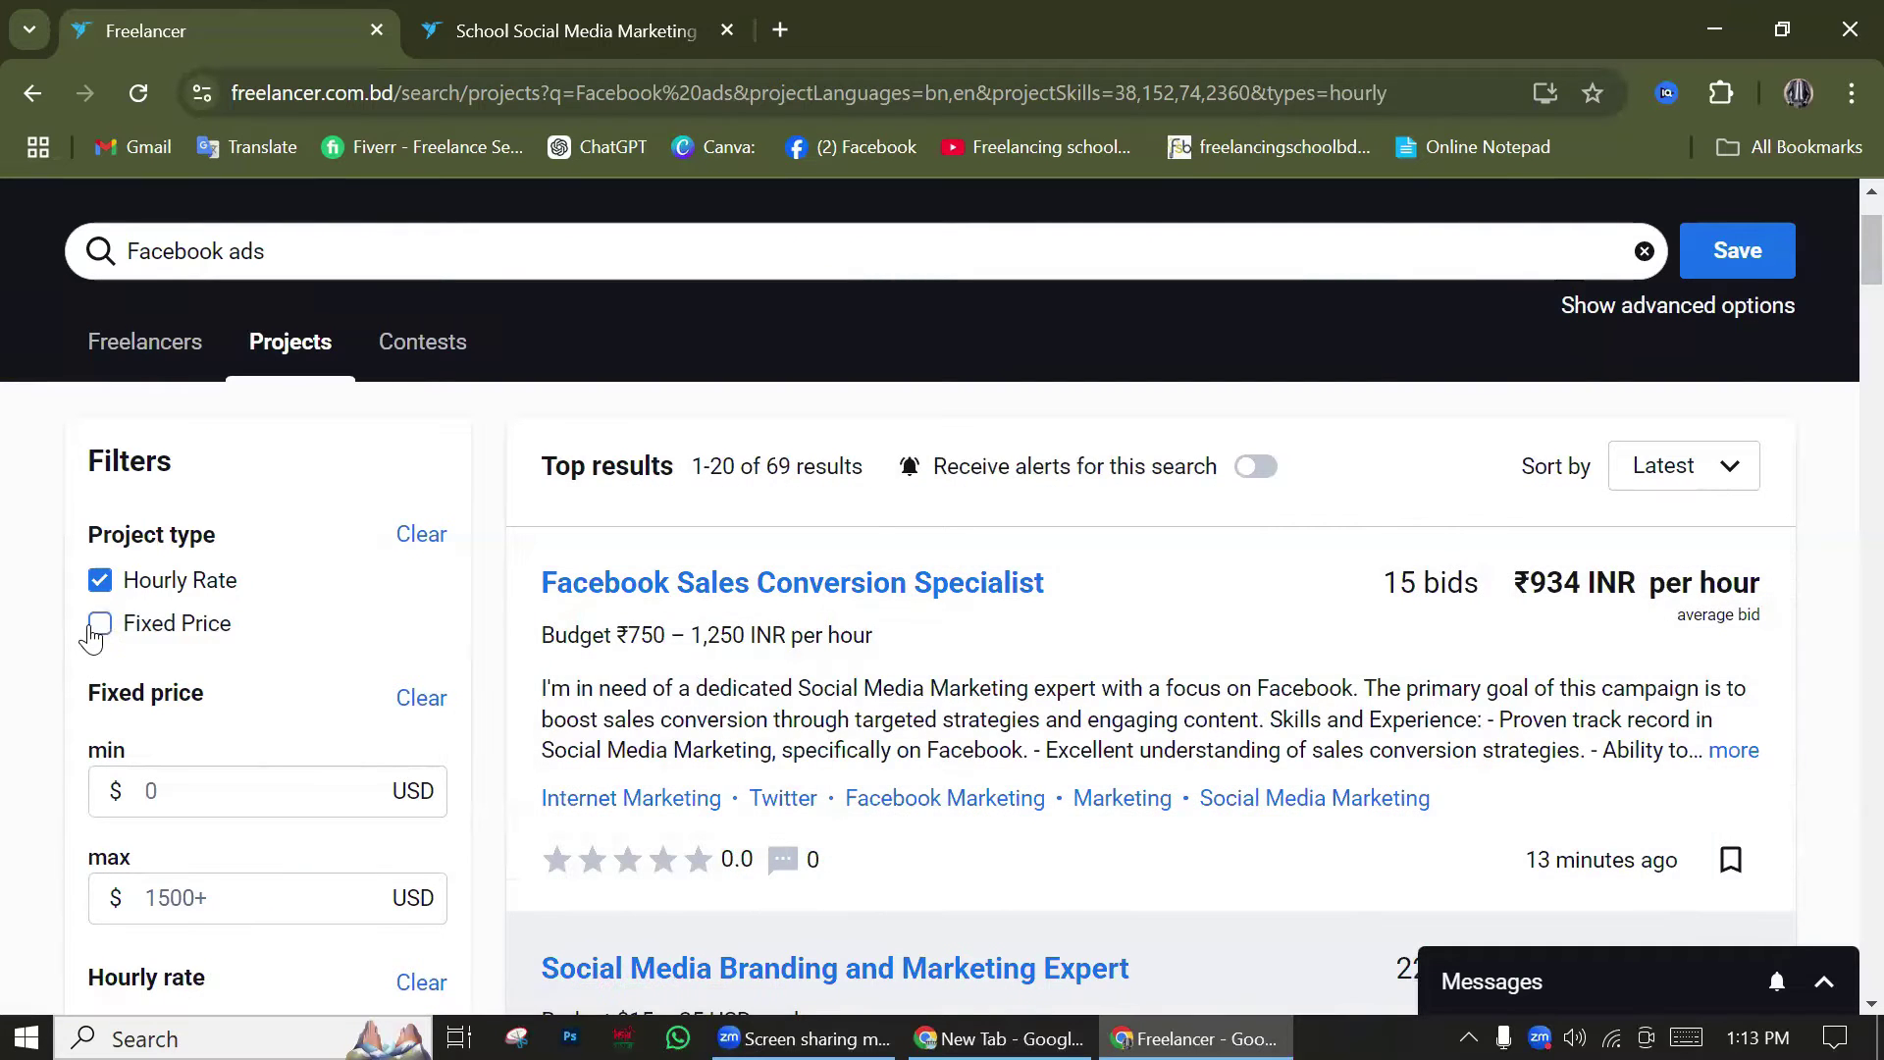
Switch the project type filter to Fixed Price only and review the matching listings and the first average bid in USD
left_click(99, 624)
left_click(99, 581)
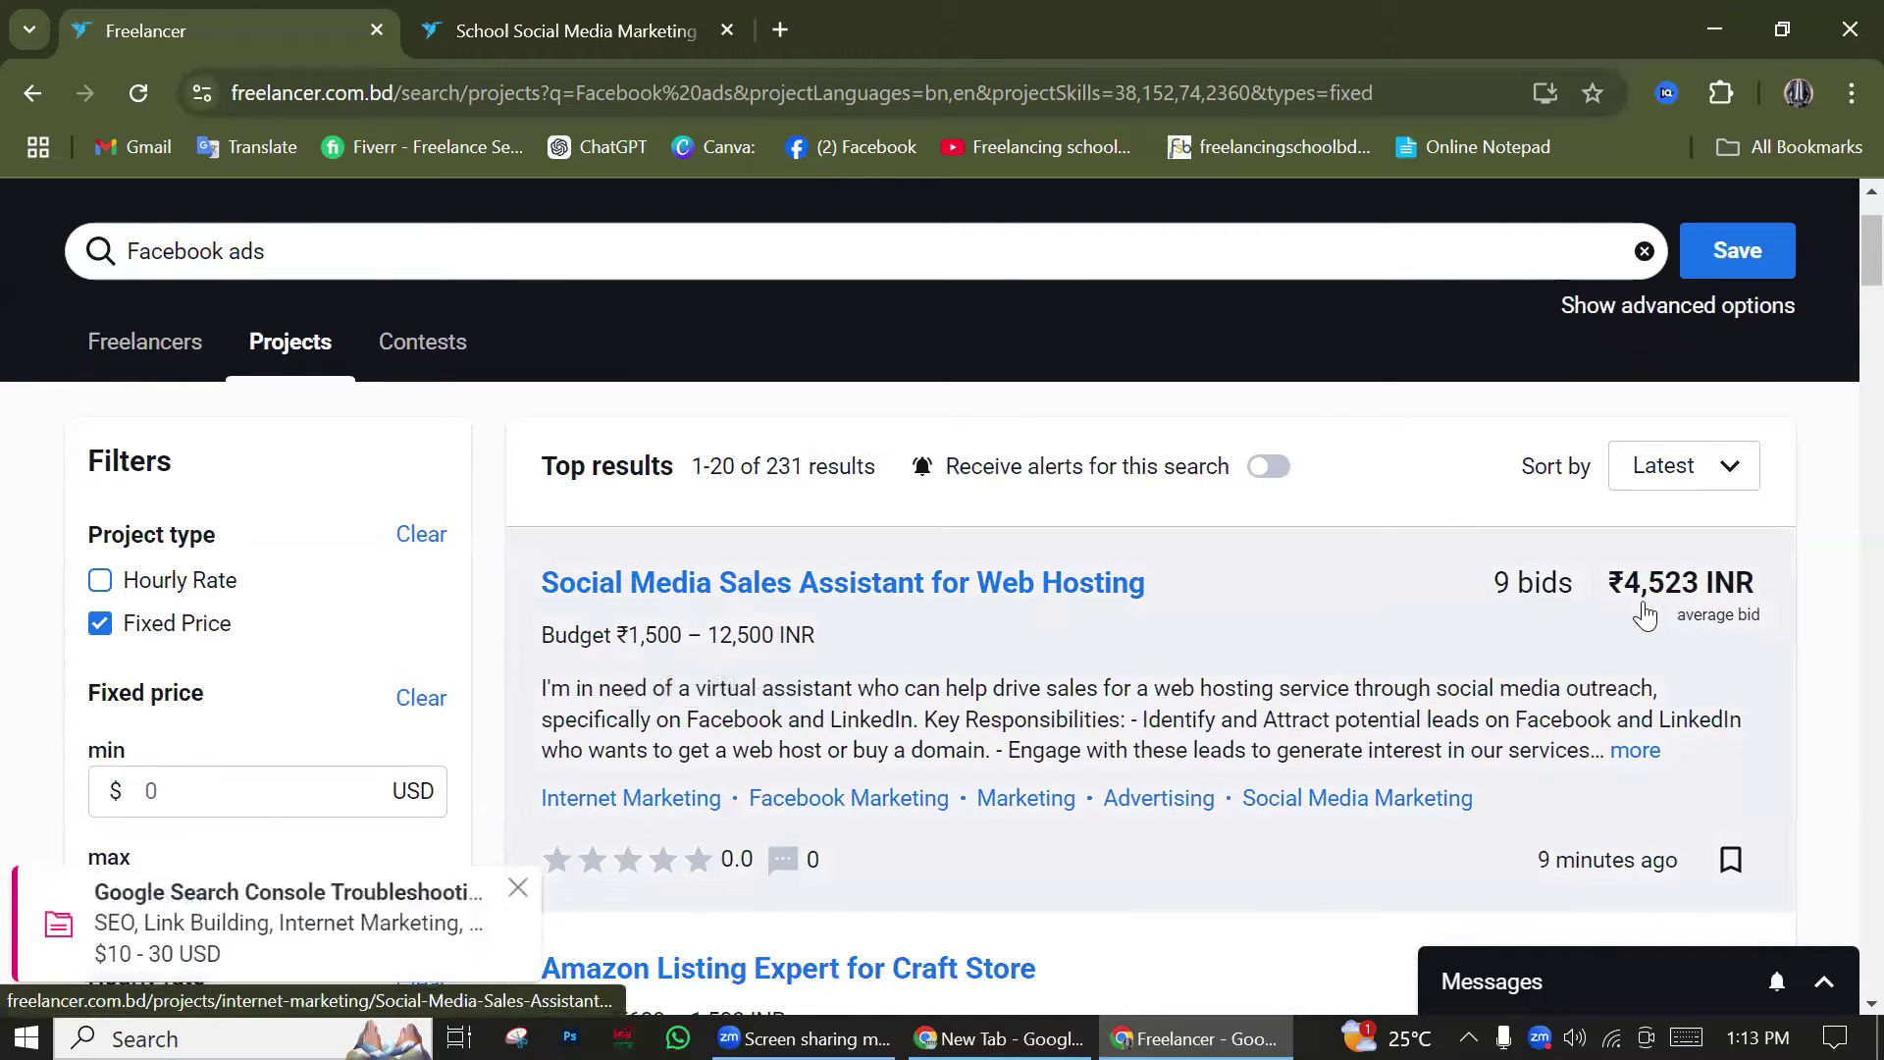
mouse_move(1642, 601)
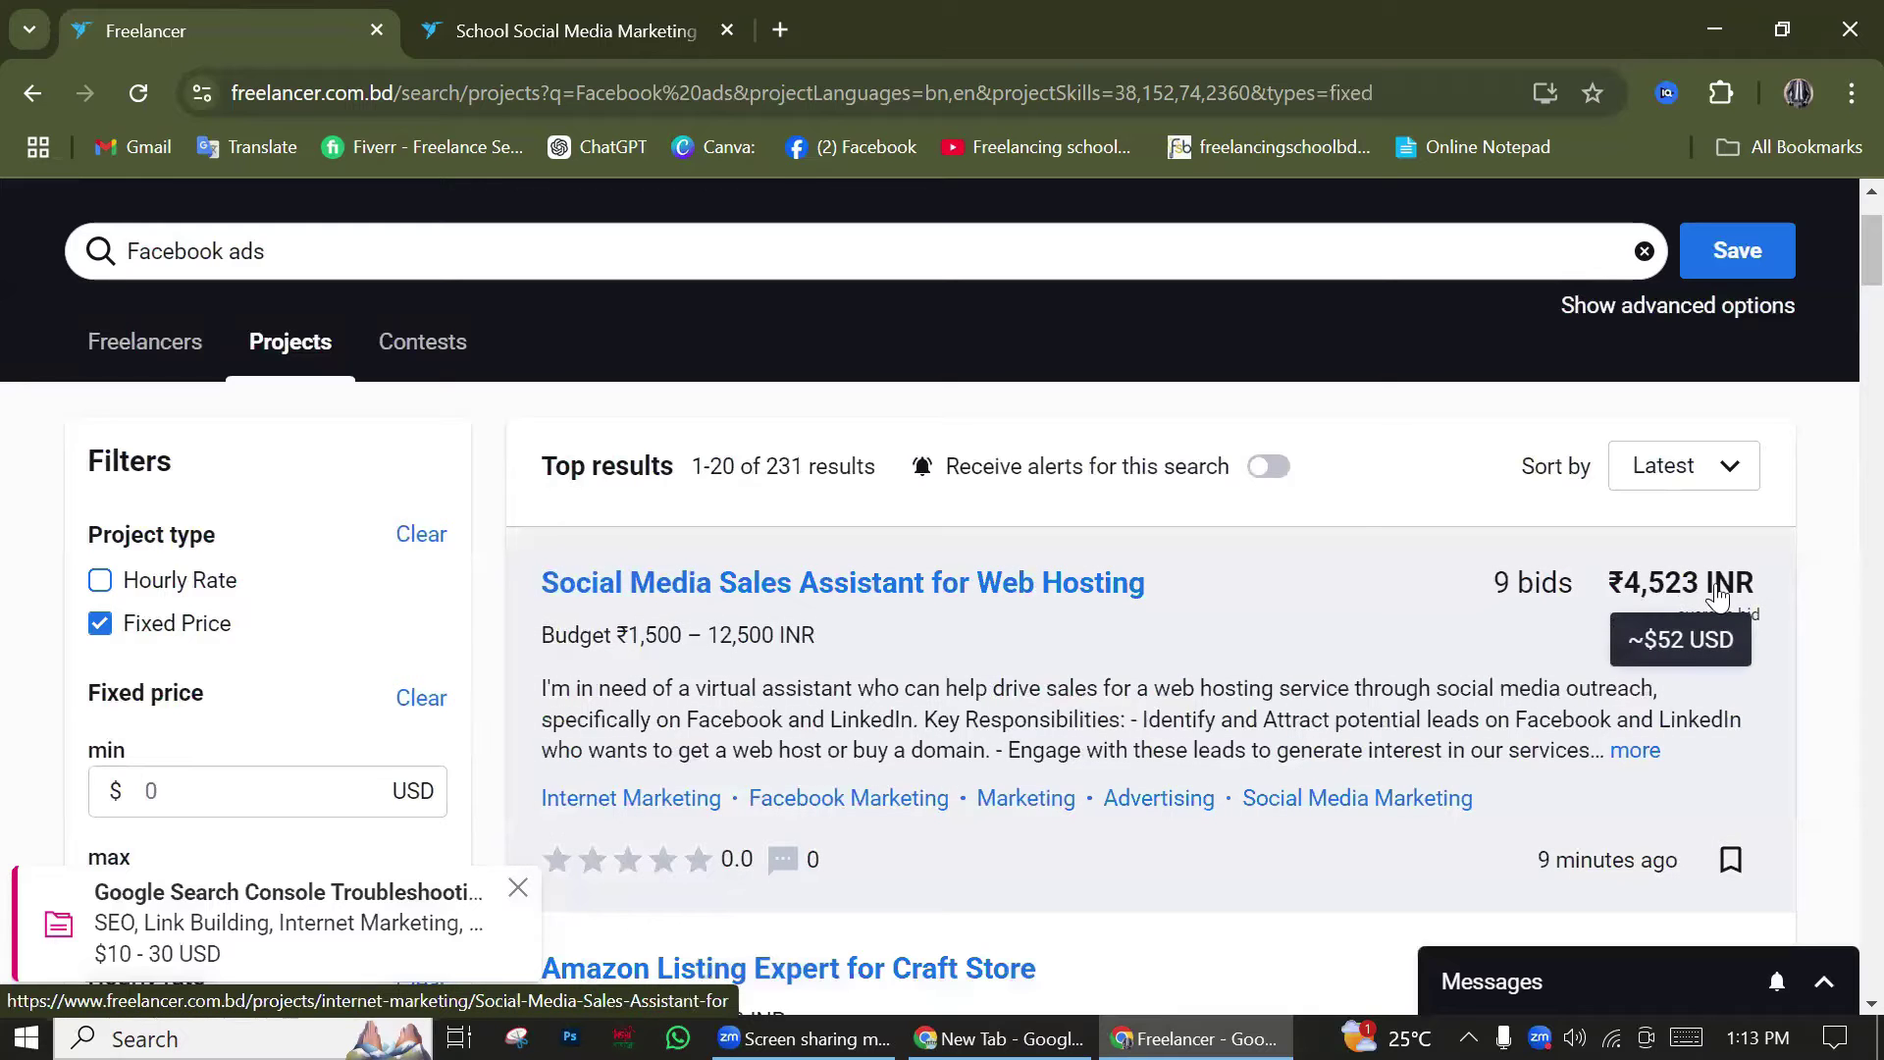
scroll(766, 604, "down", 3)
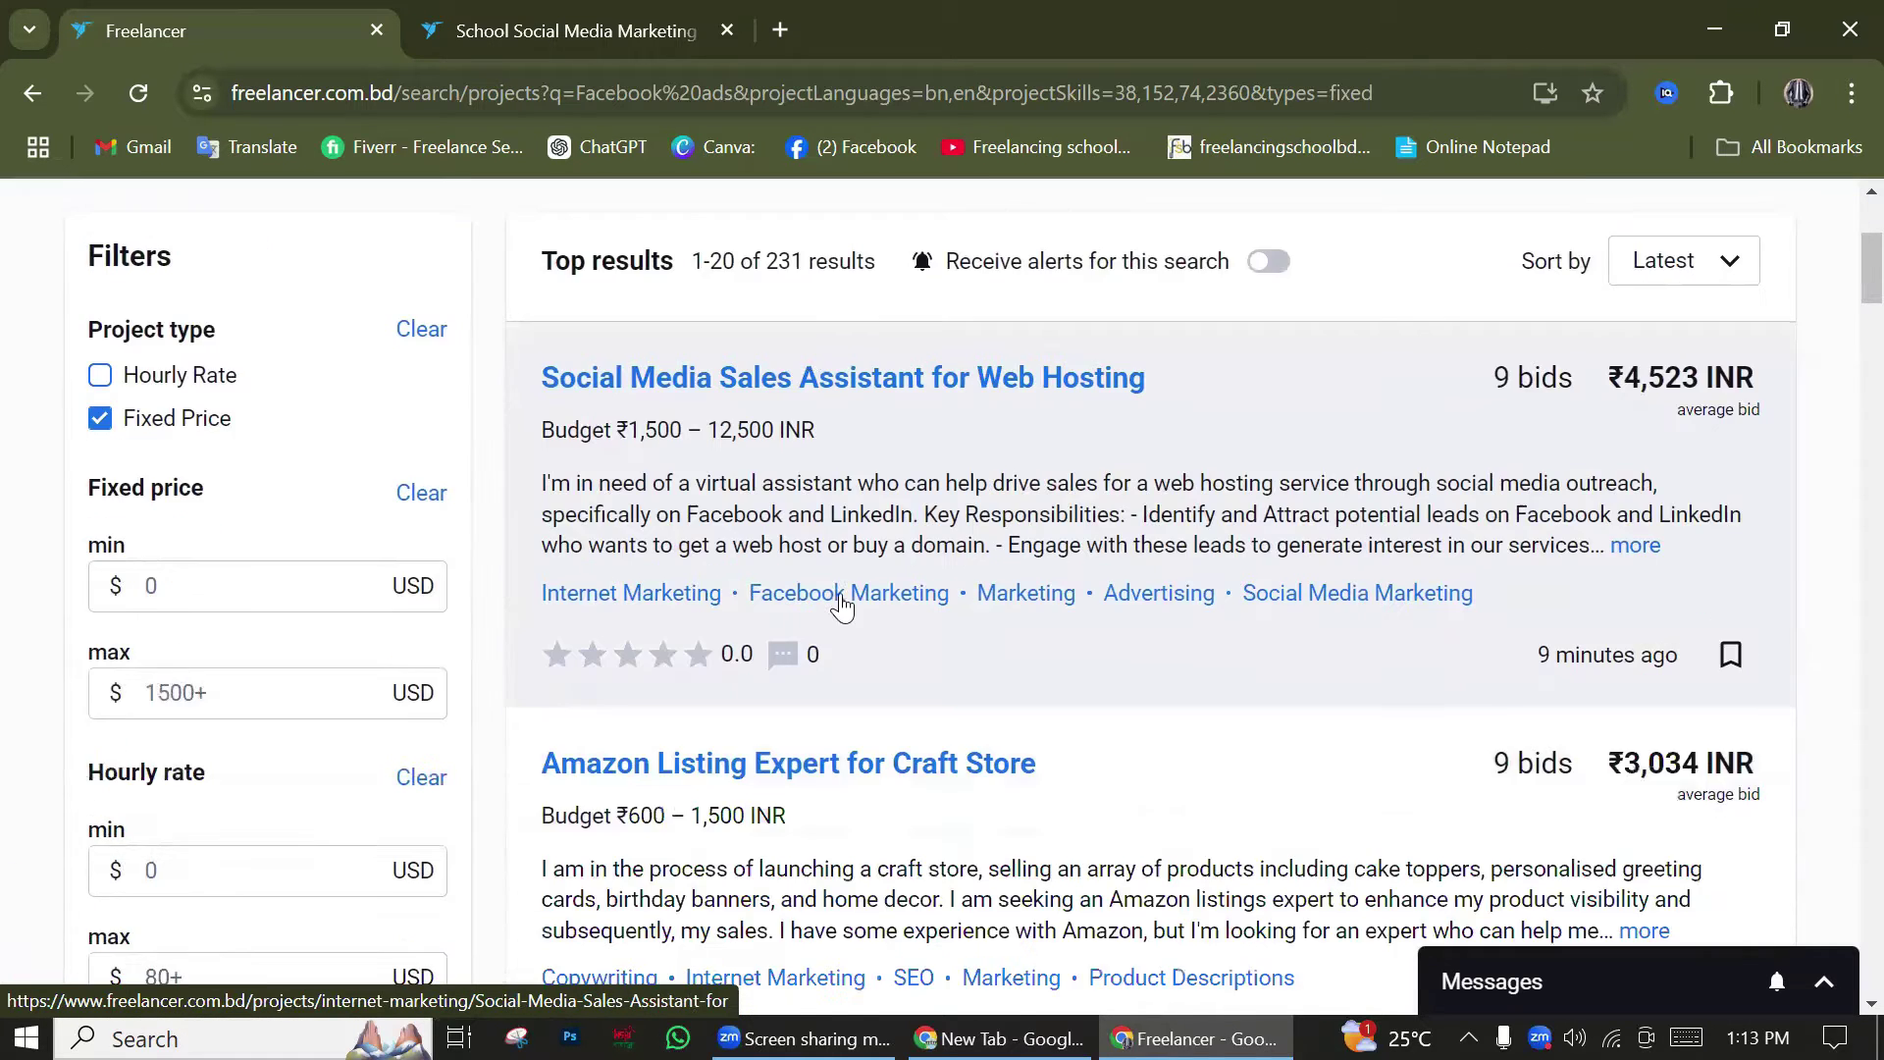
scroll(1453, 663, "down", 9)
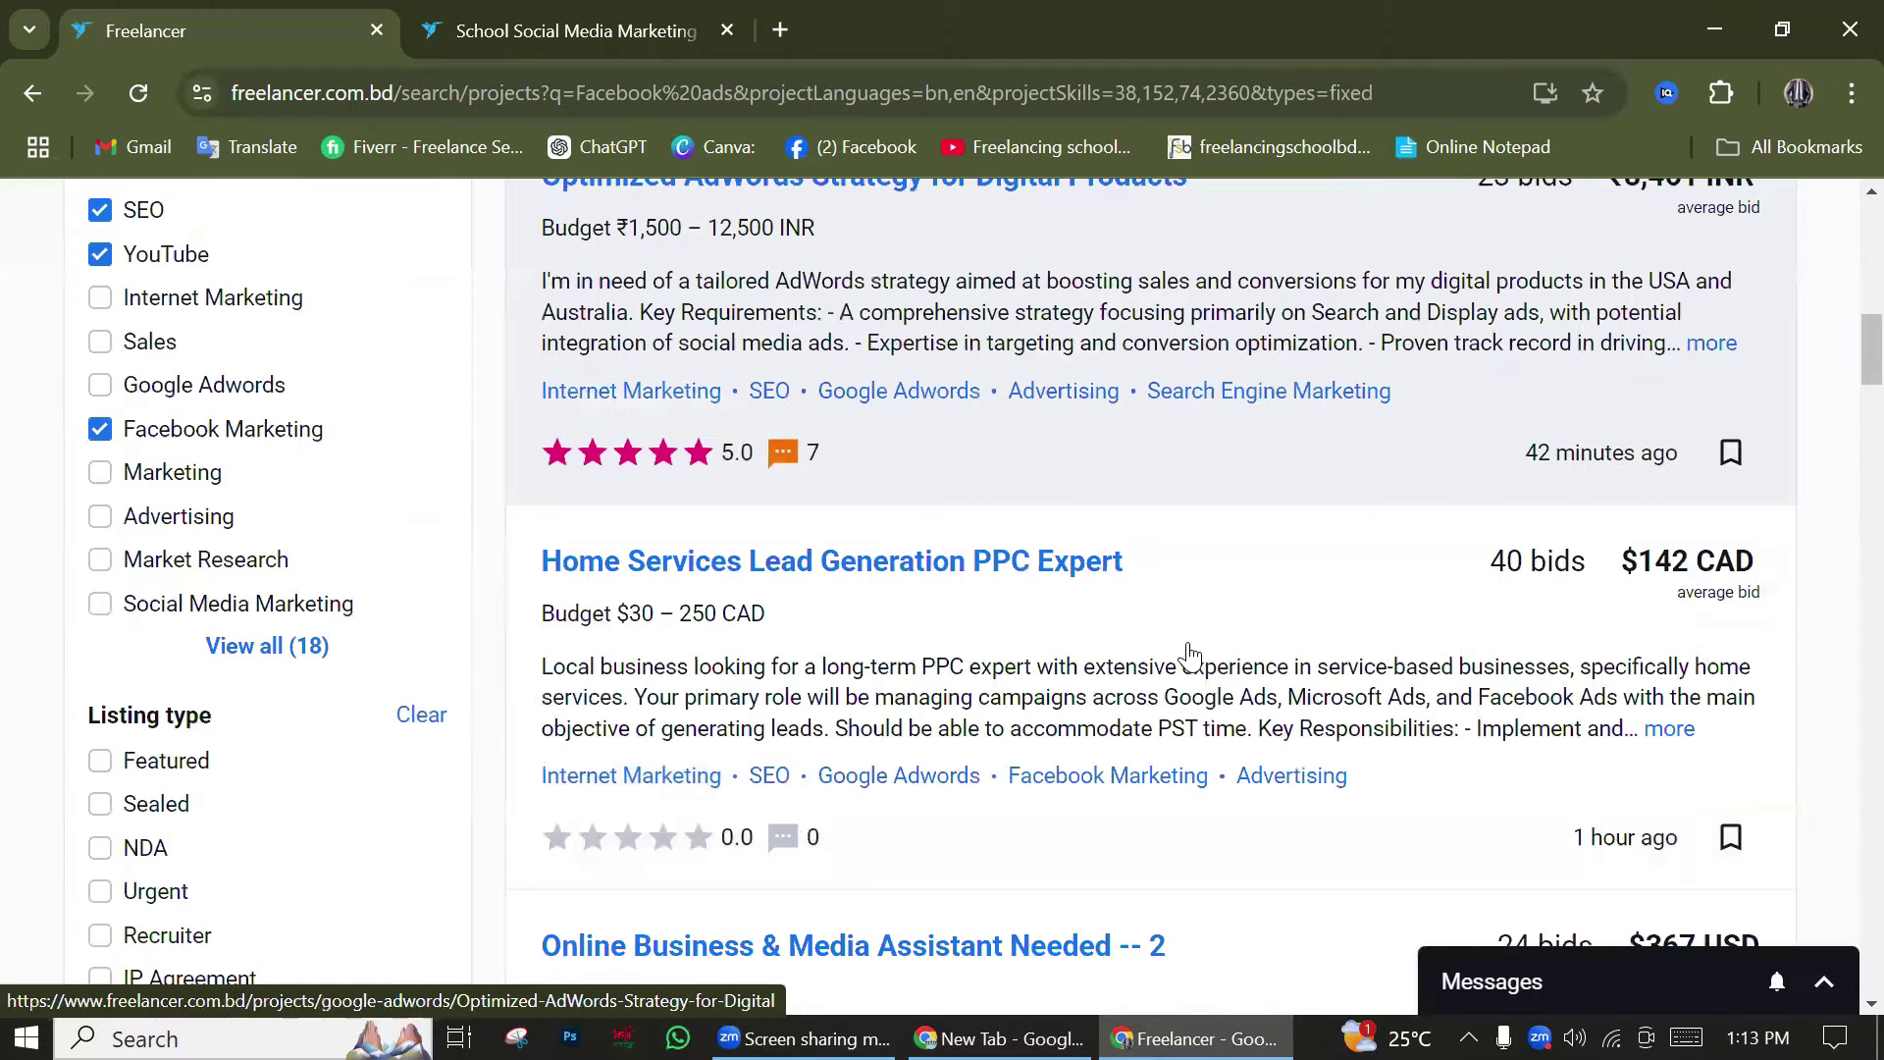
scroll(1190, 655, "up", 12)
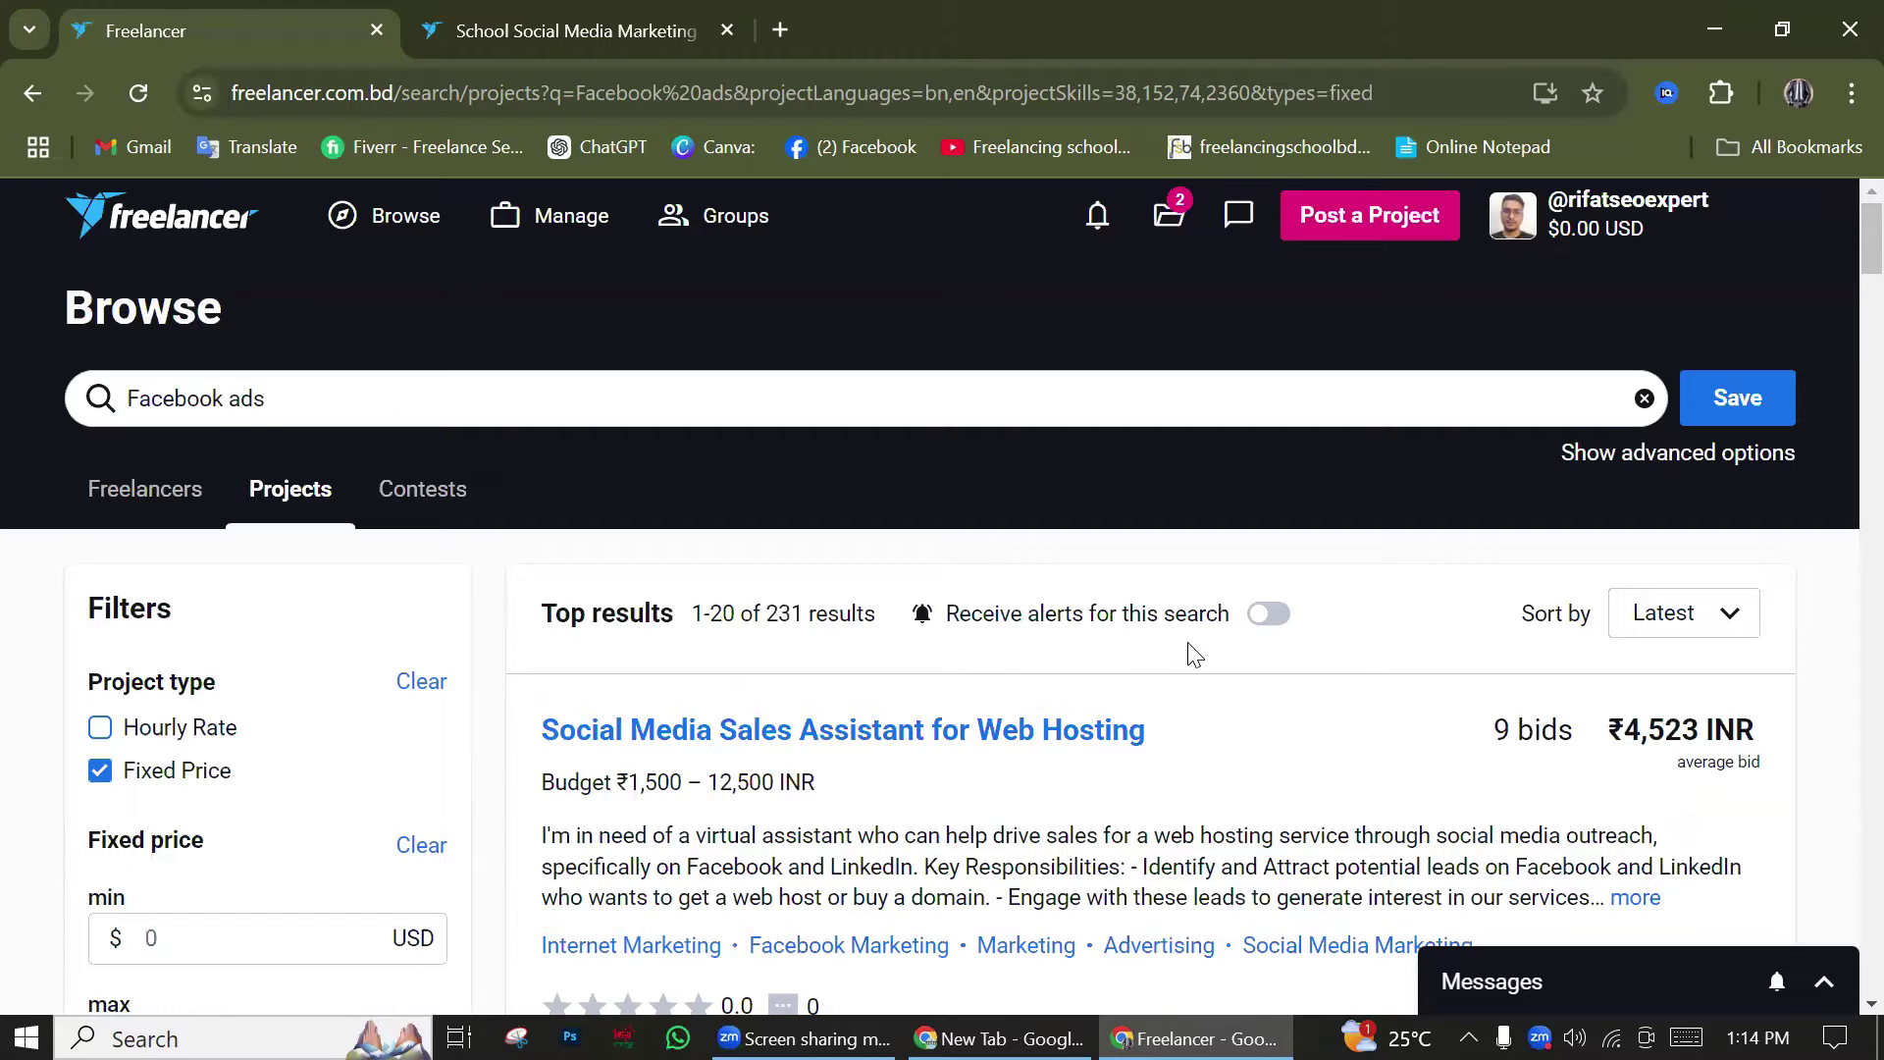
Limit the fixed price filter to a minimum of 50 USD and a maximum of 500 USD
scroll(240, 833, "down", 3)
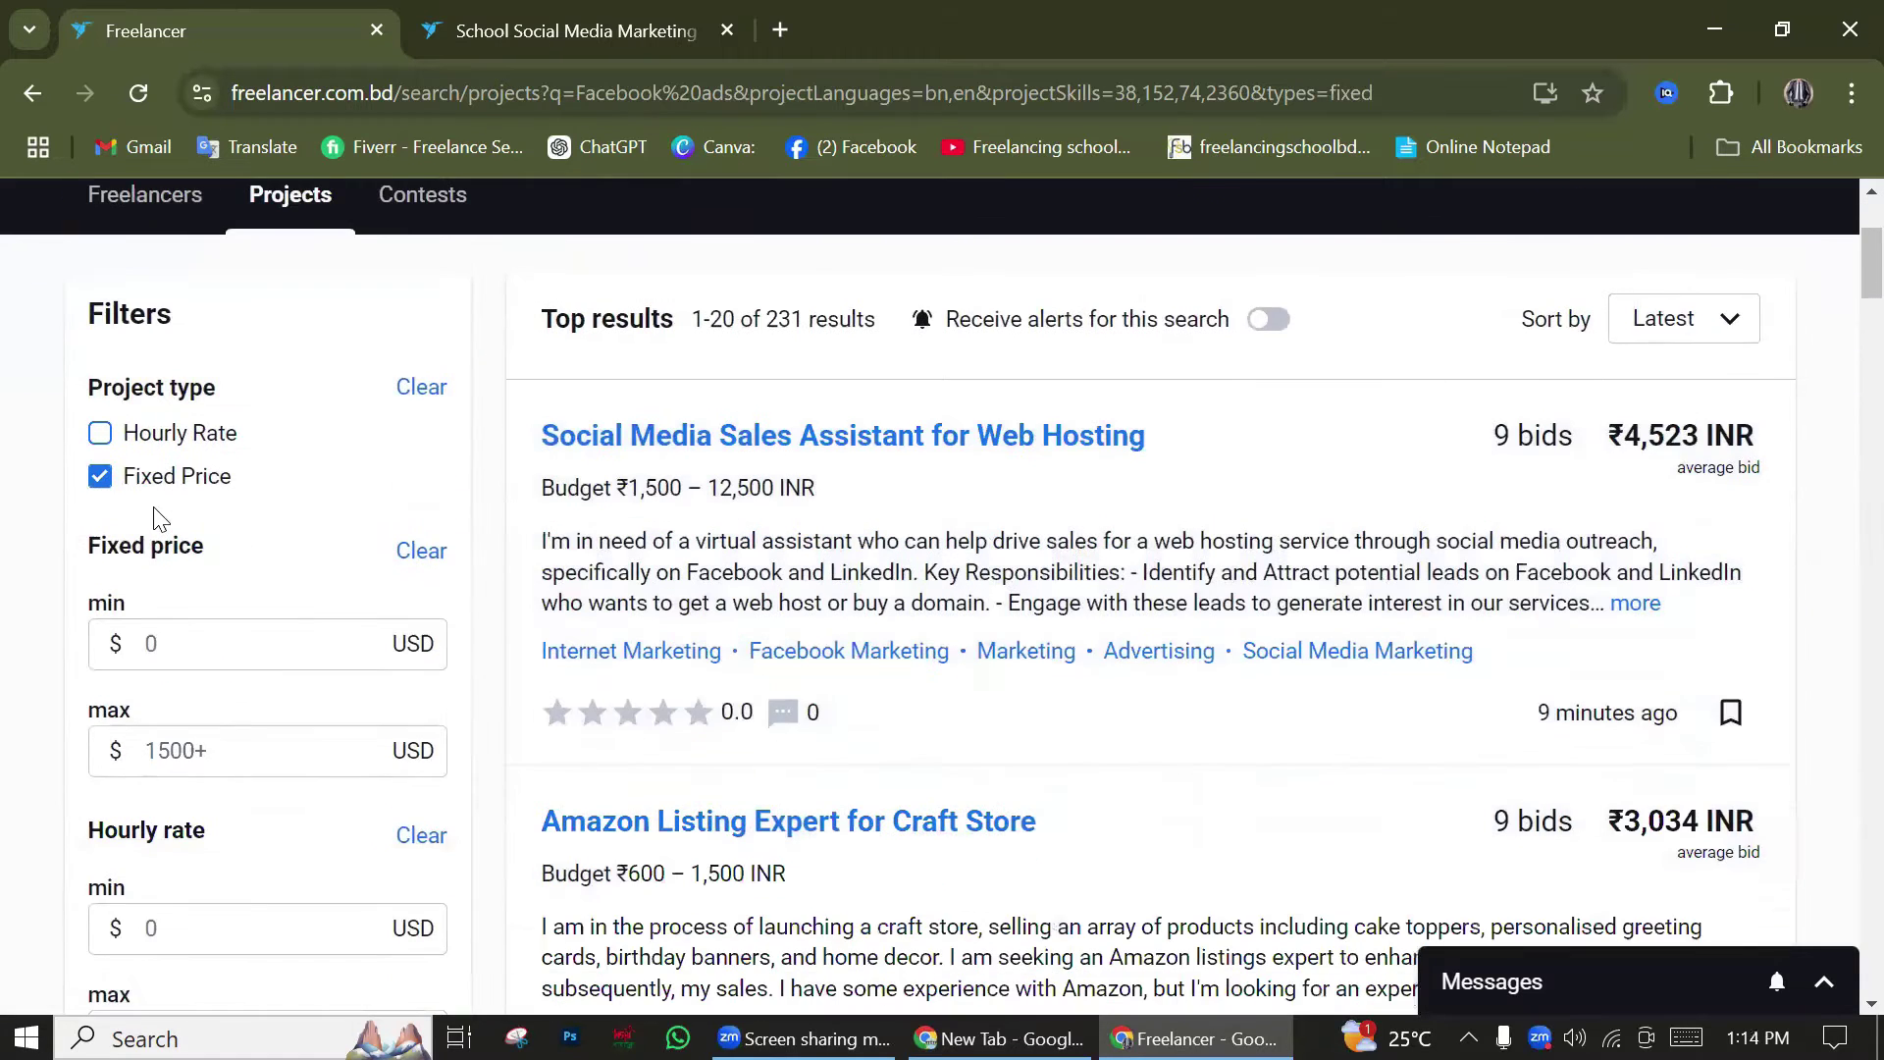
double_click(142, 612)
left_click(177, 641)
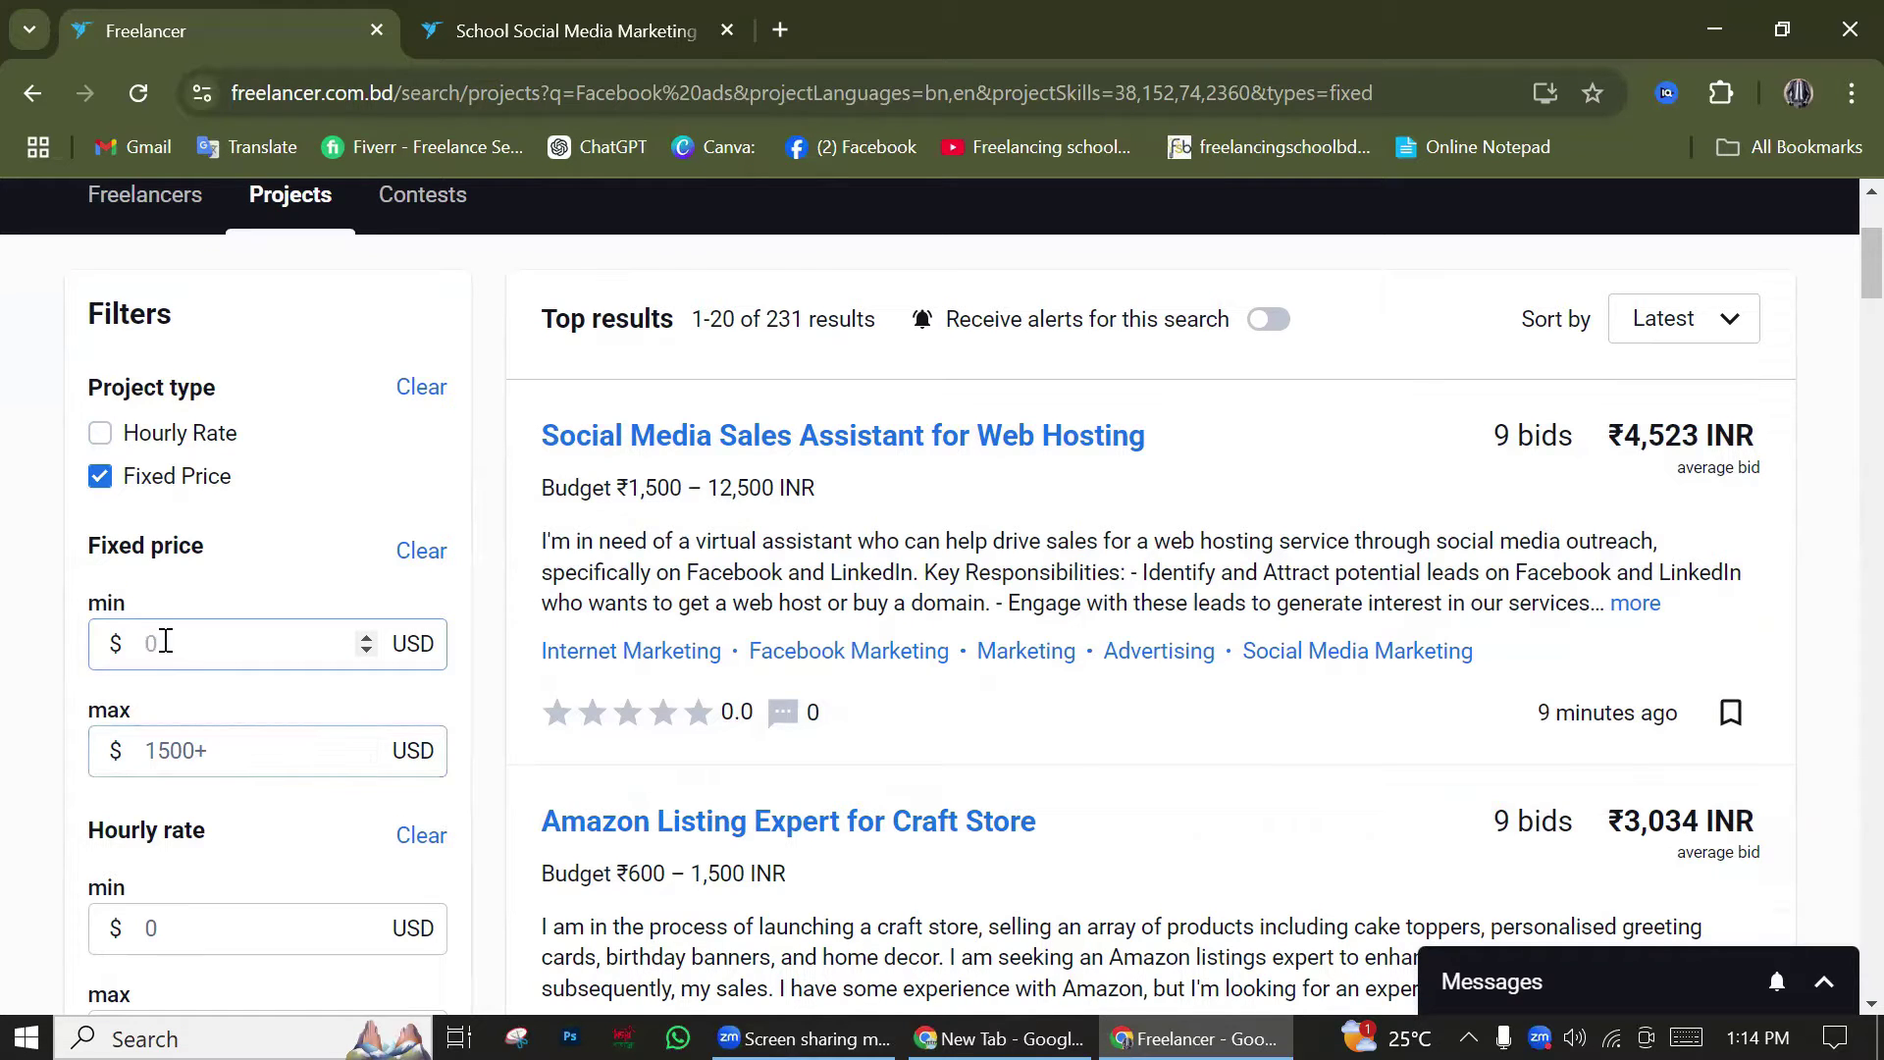
type("50")
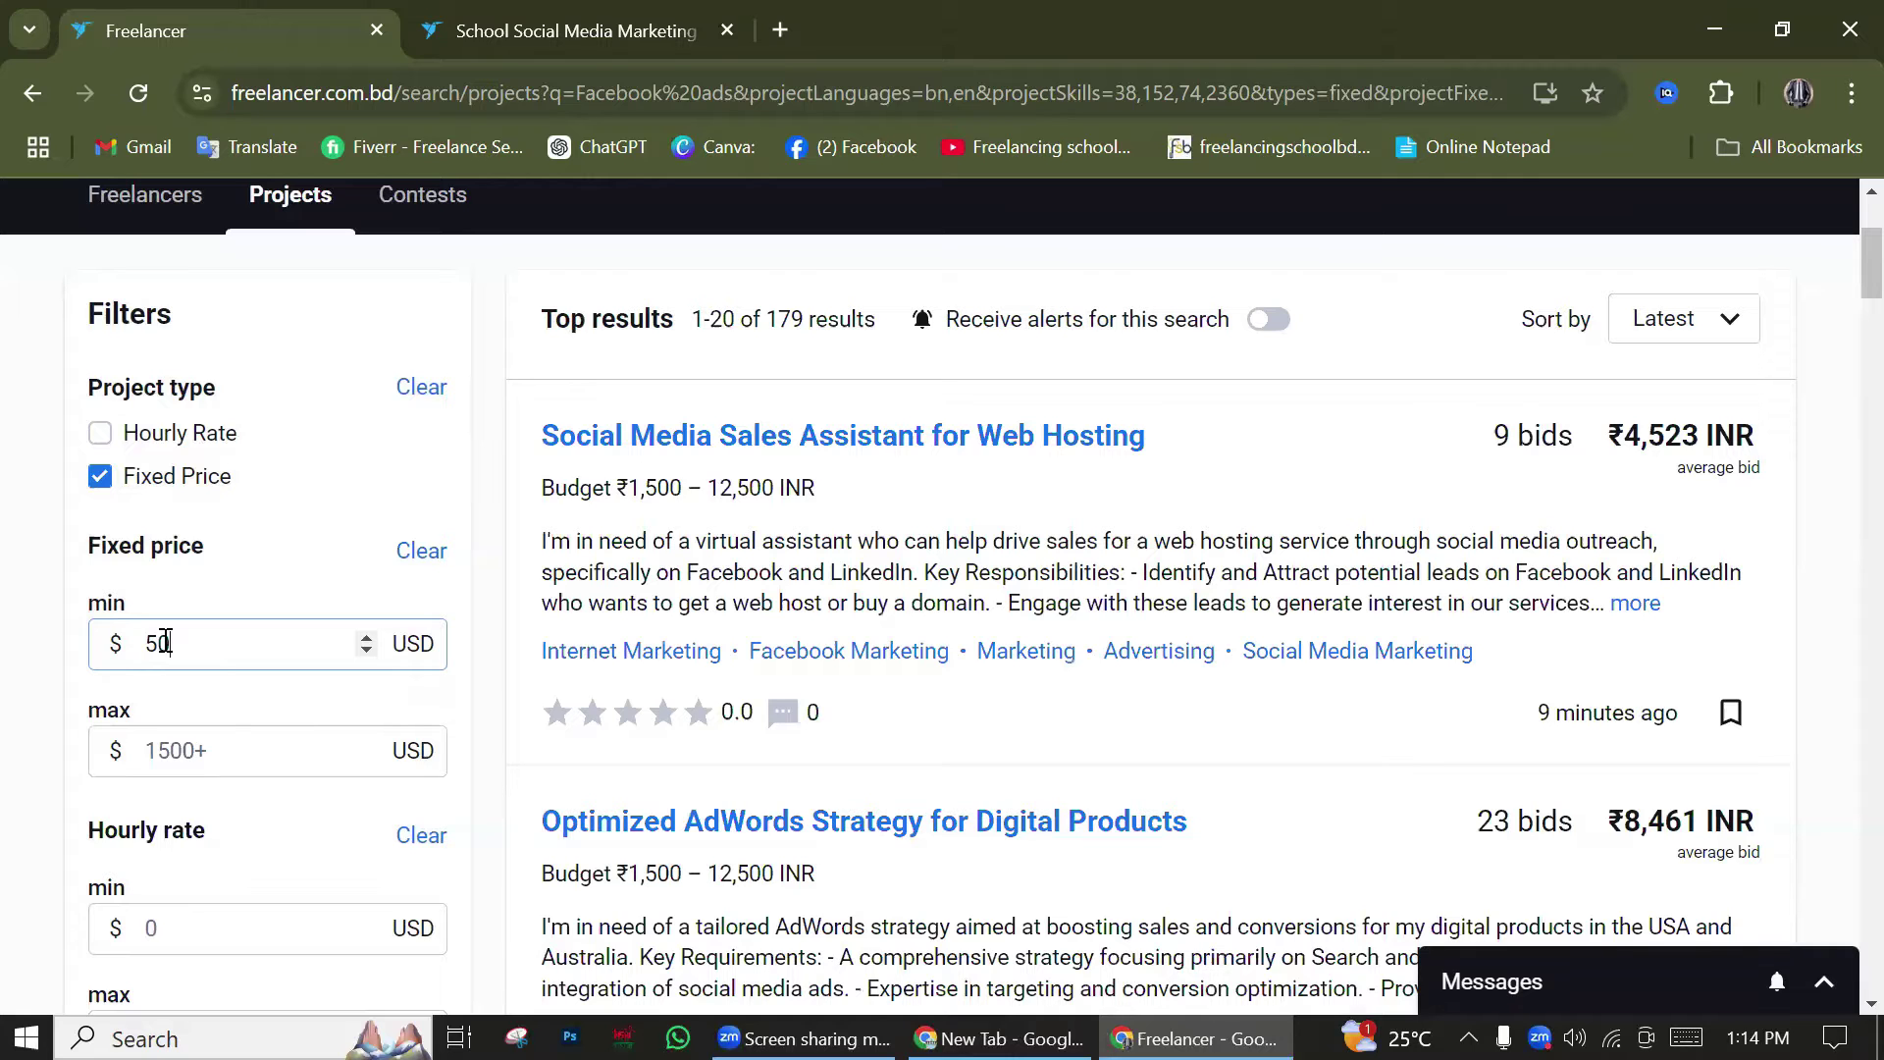
left_click(225, 770)
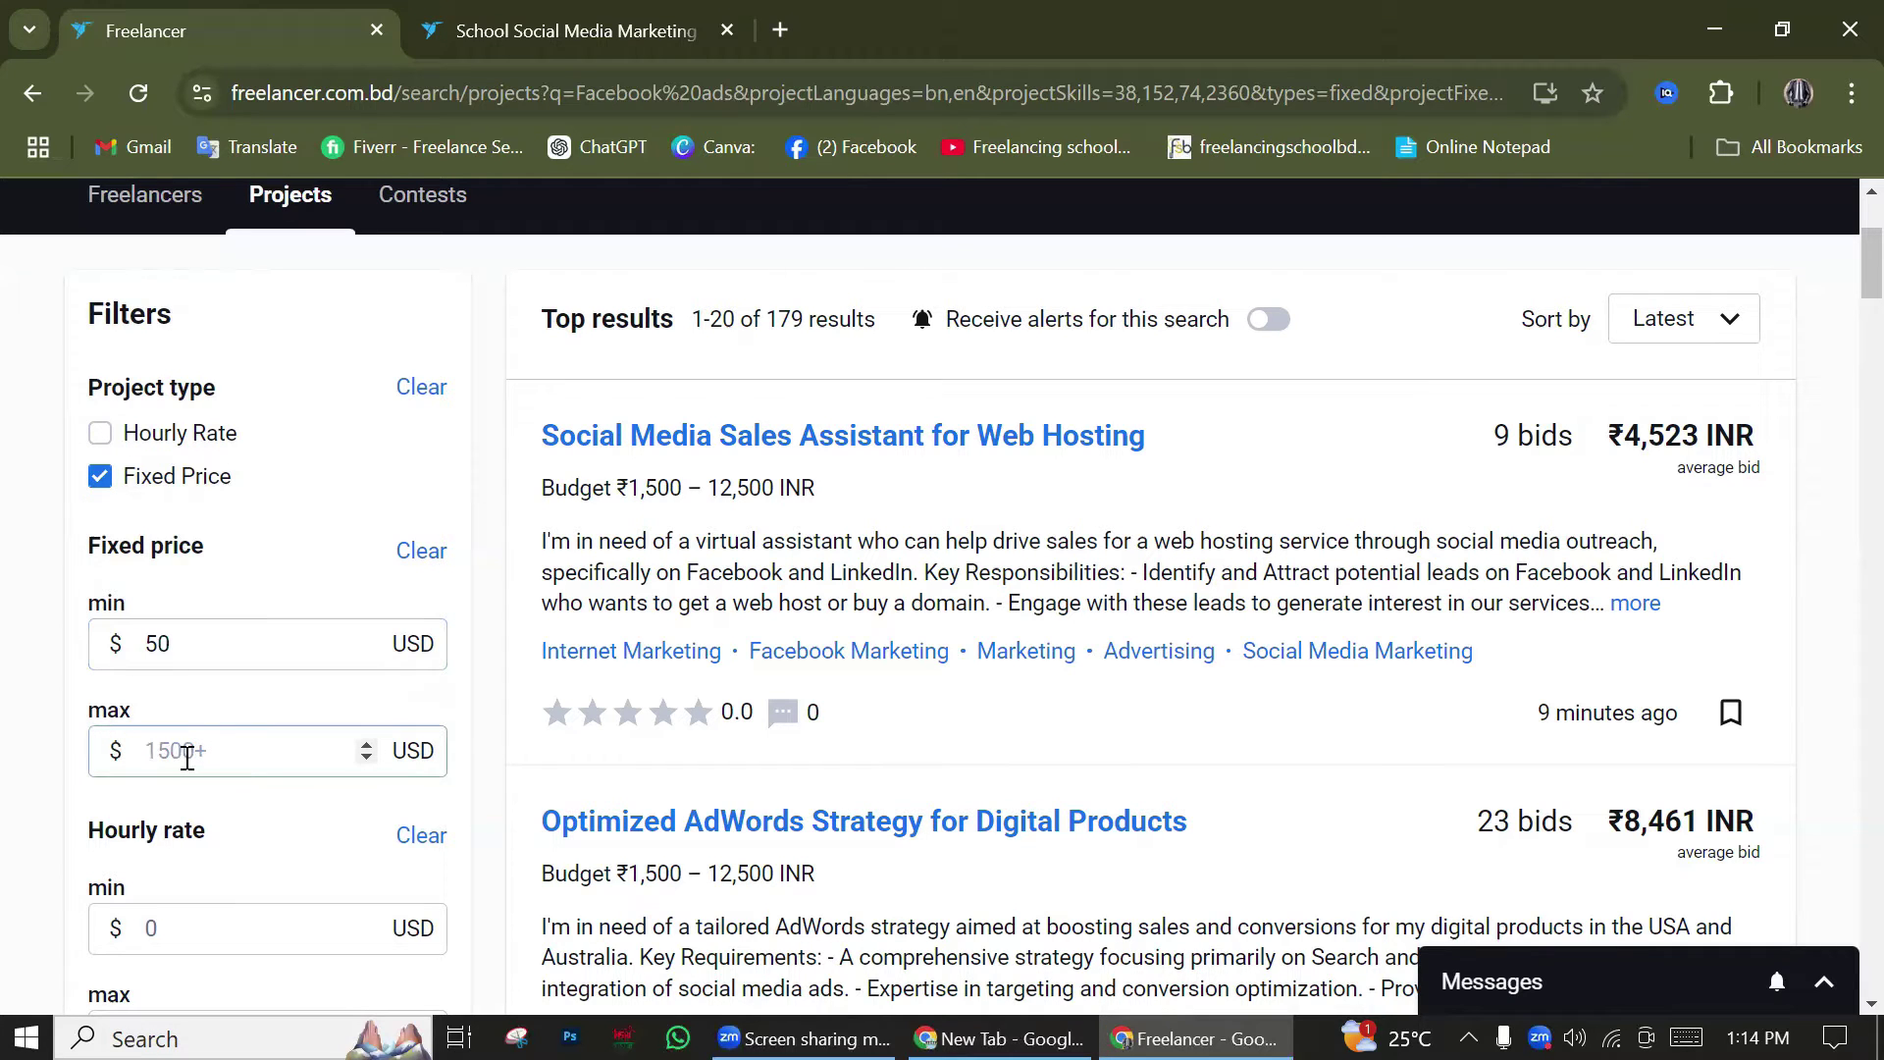
type("00")
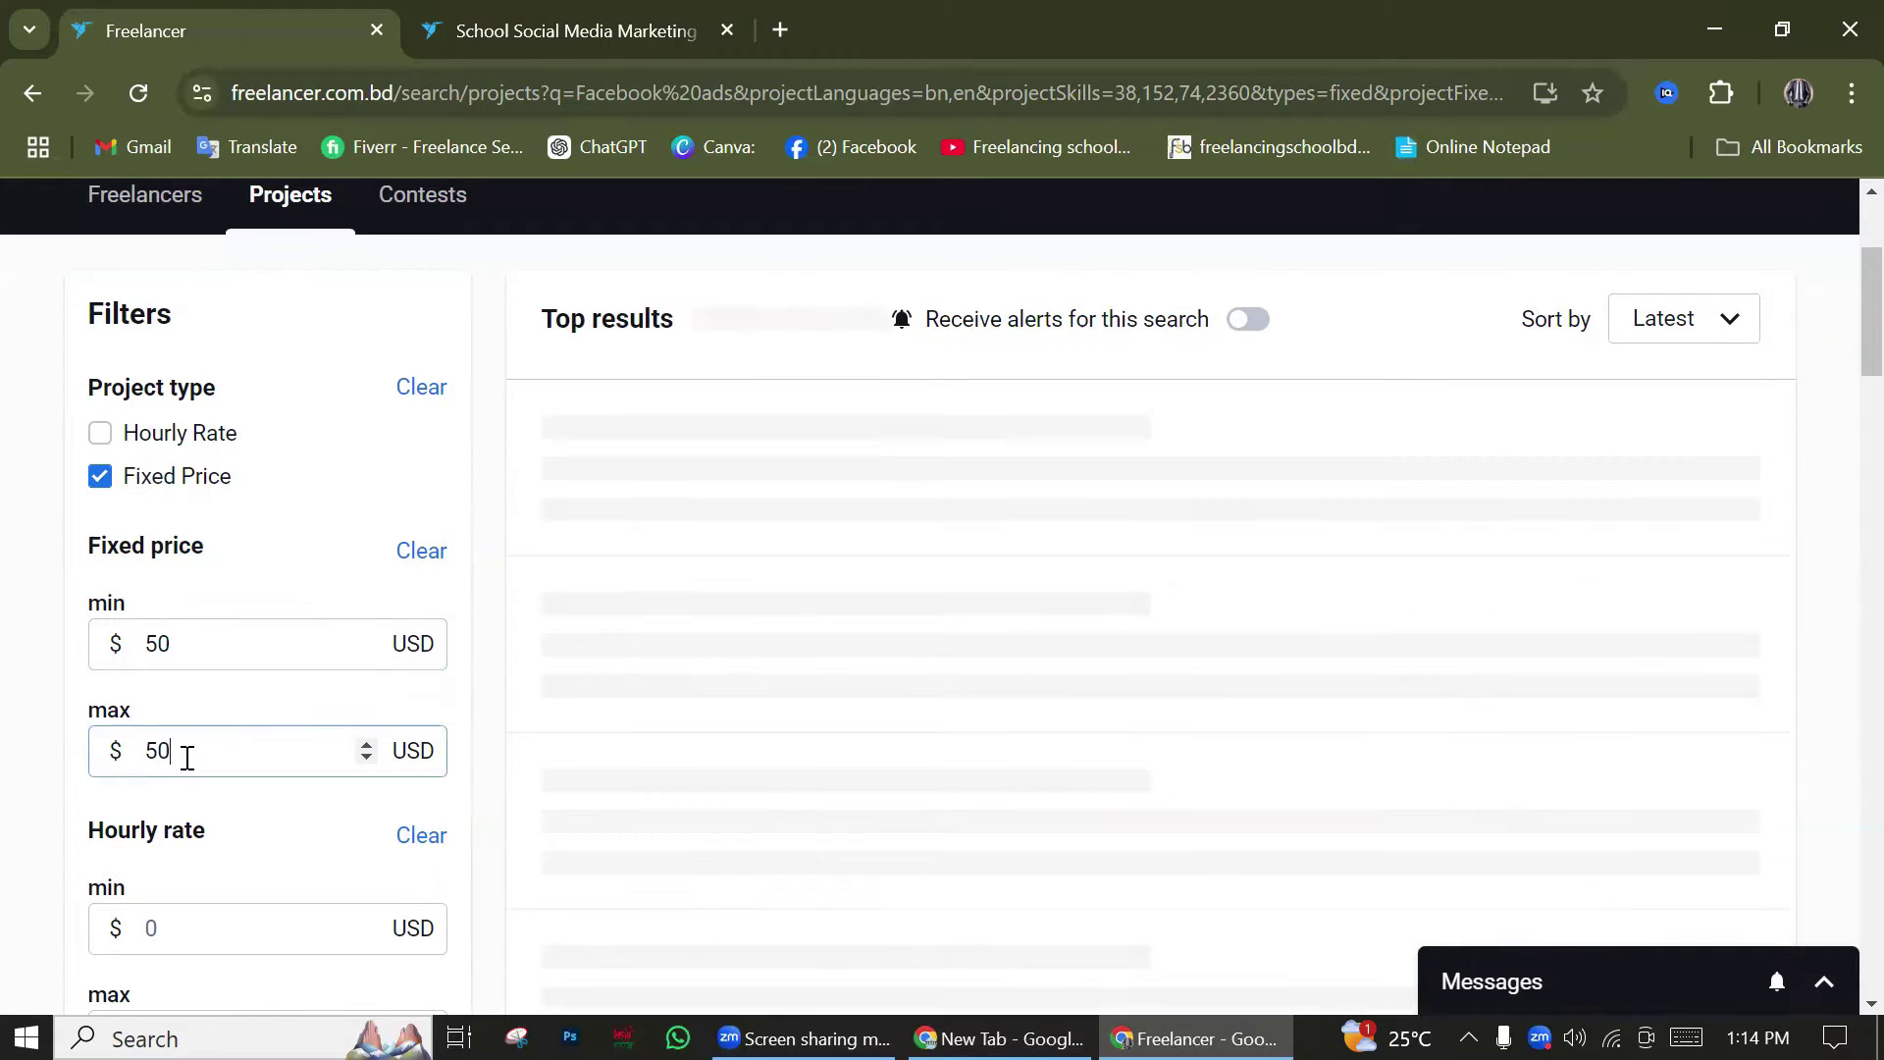
left_click(281, 707)
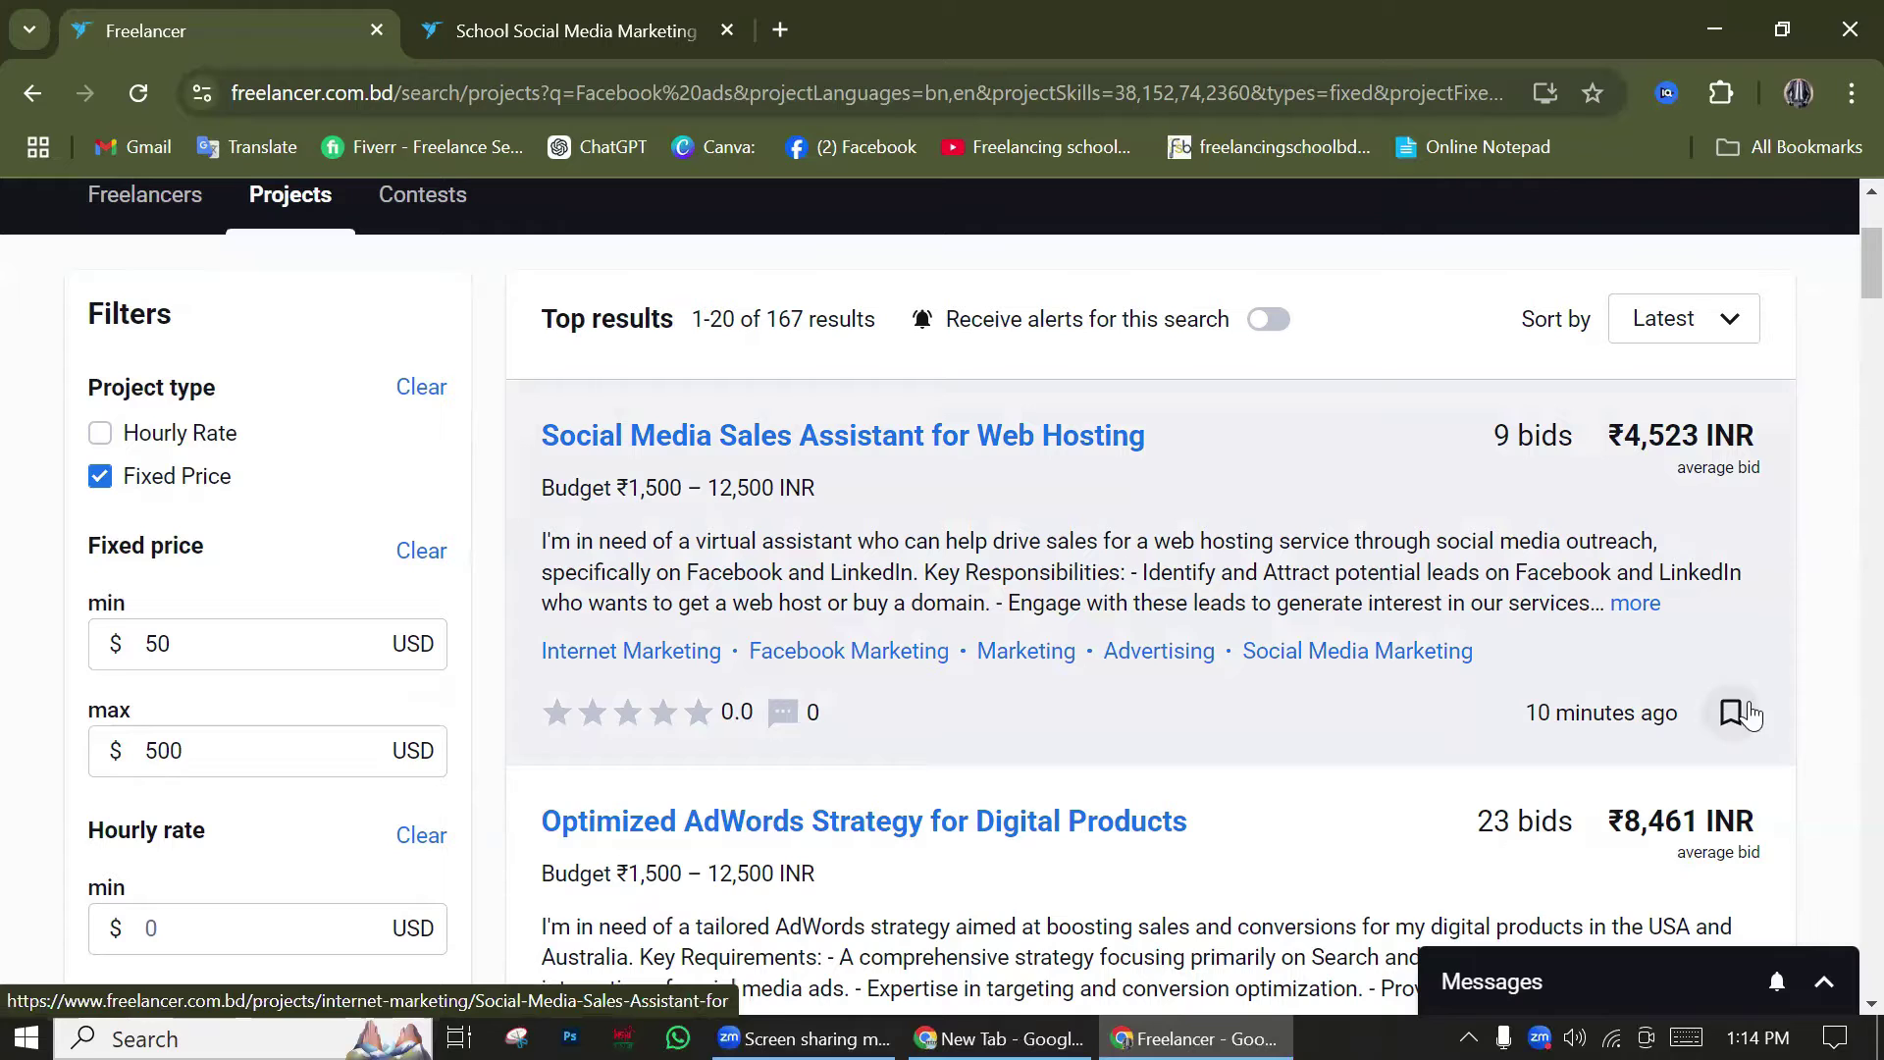
Check the AdWords strategy listing's average bid in USD and compare it with the other fixed-price listings
mouse_move(1685, 840)
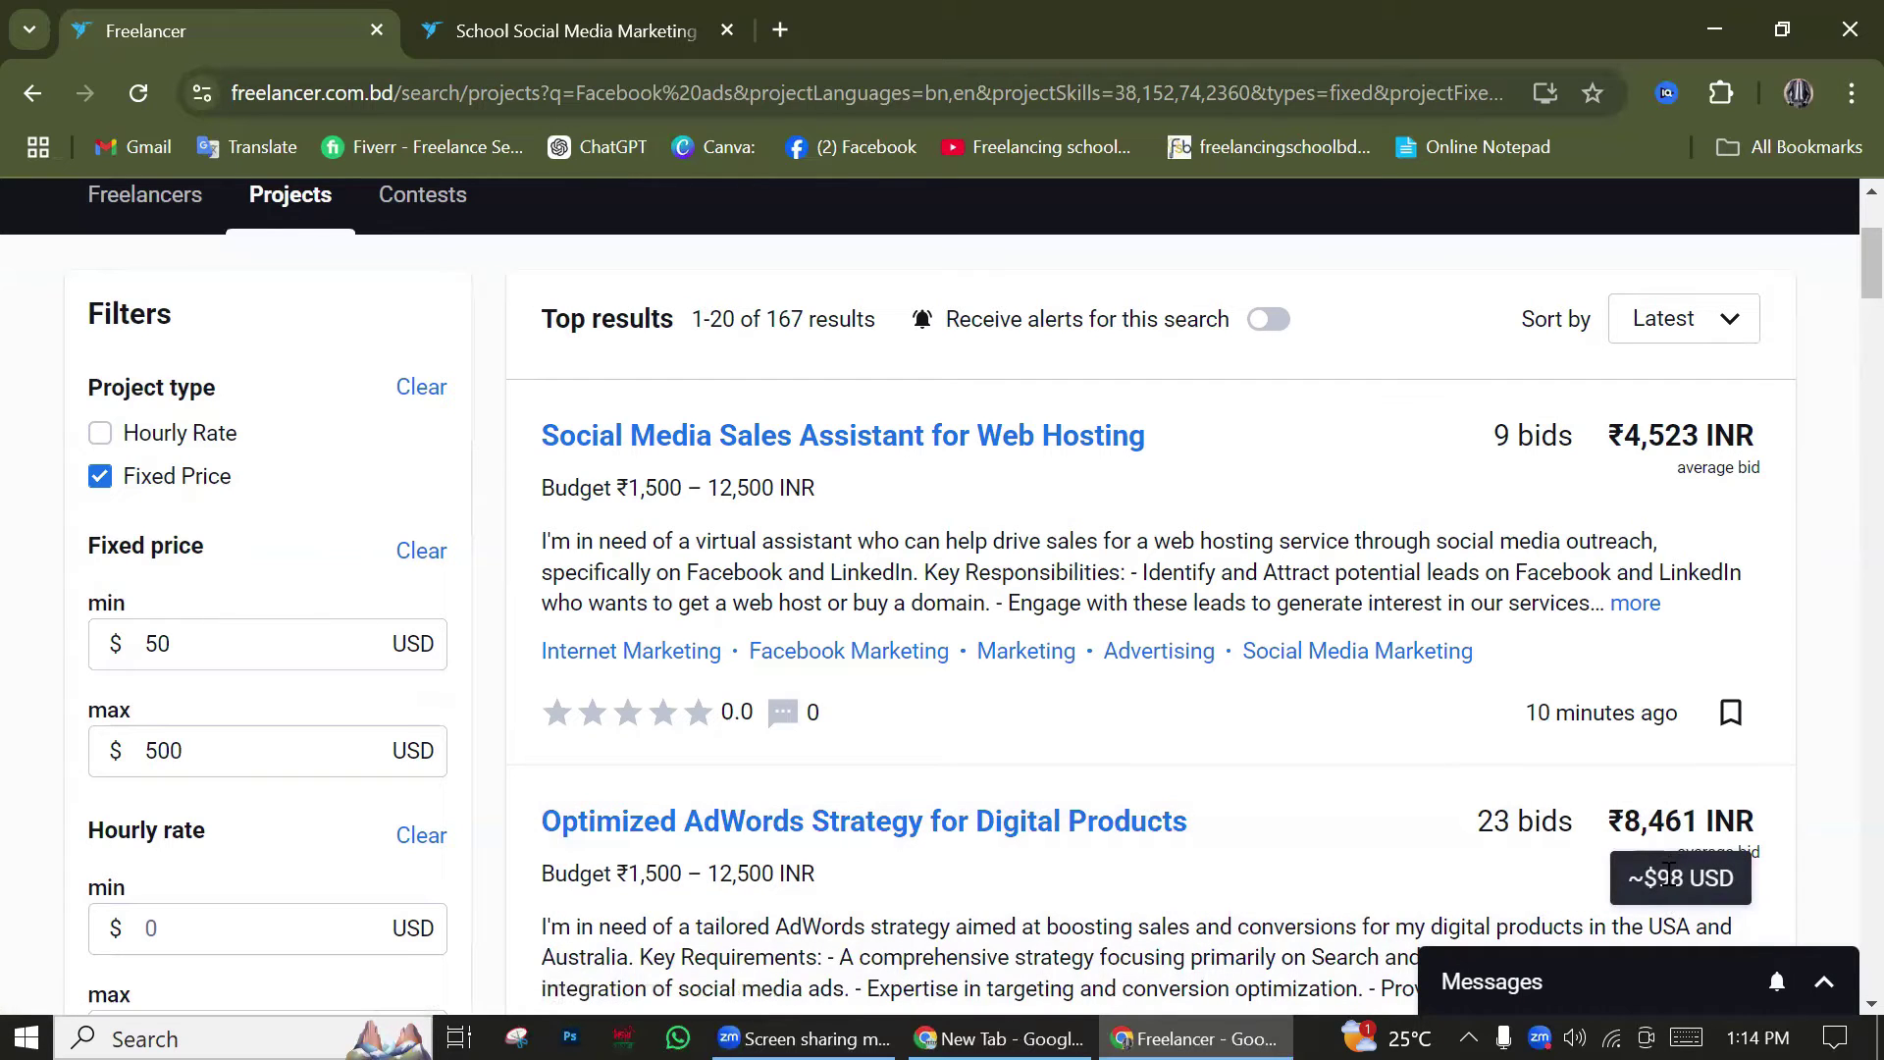
scroll(1659, 873, "down", 5)
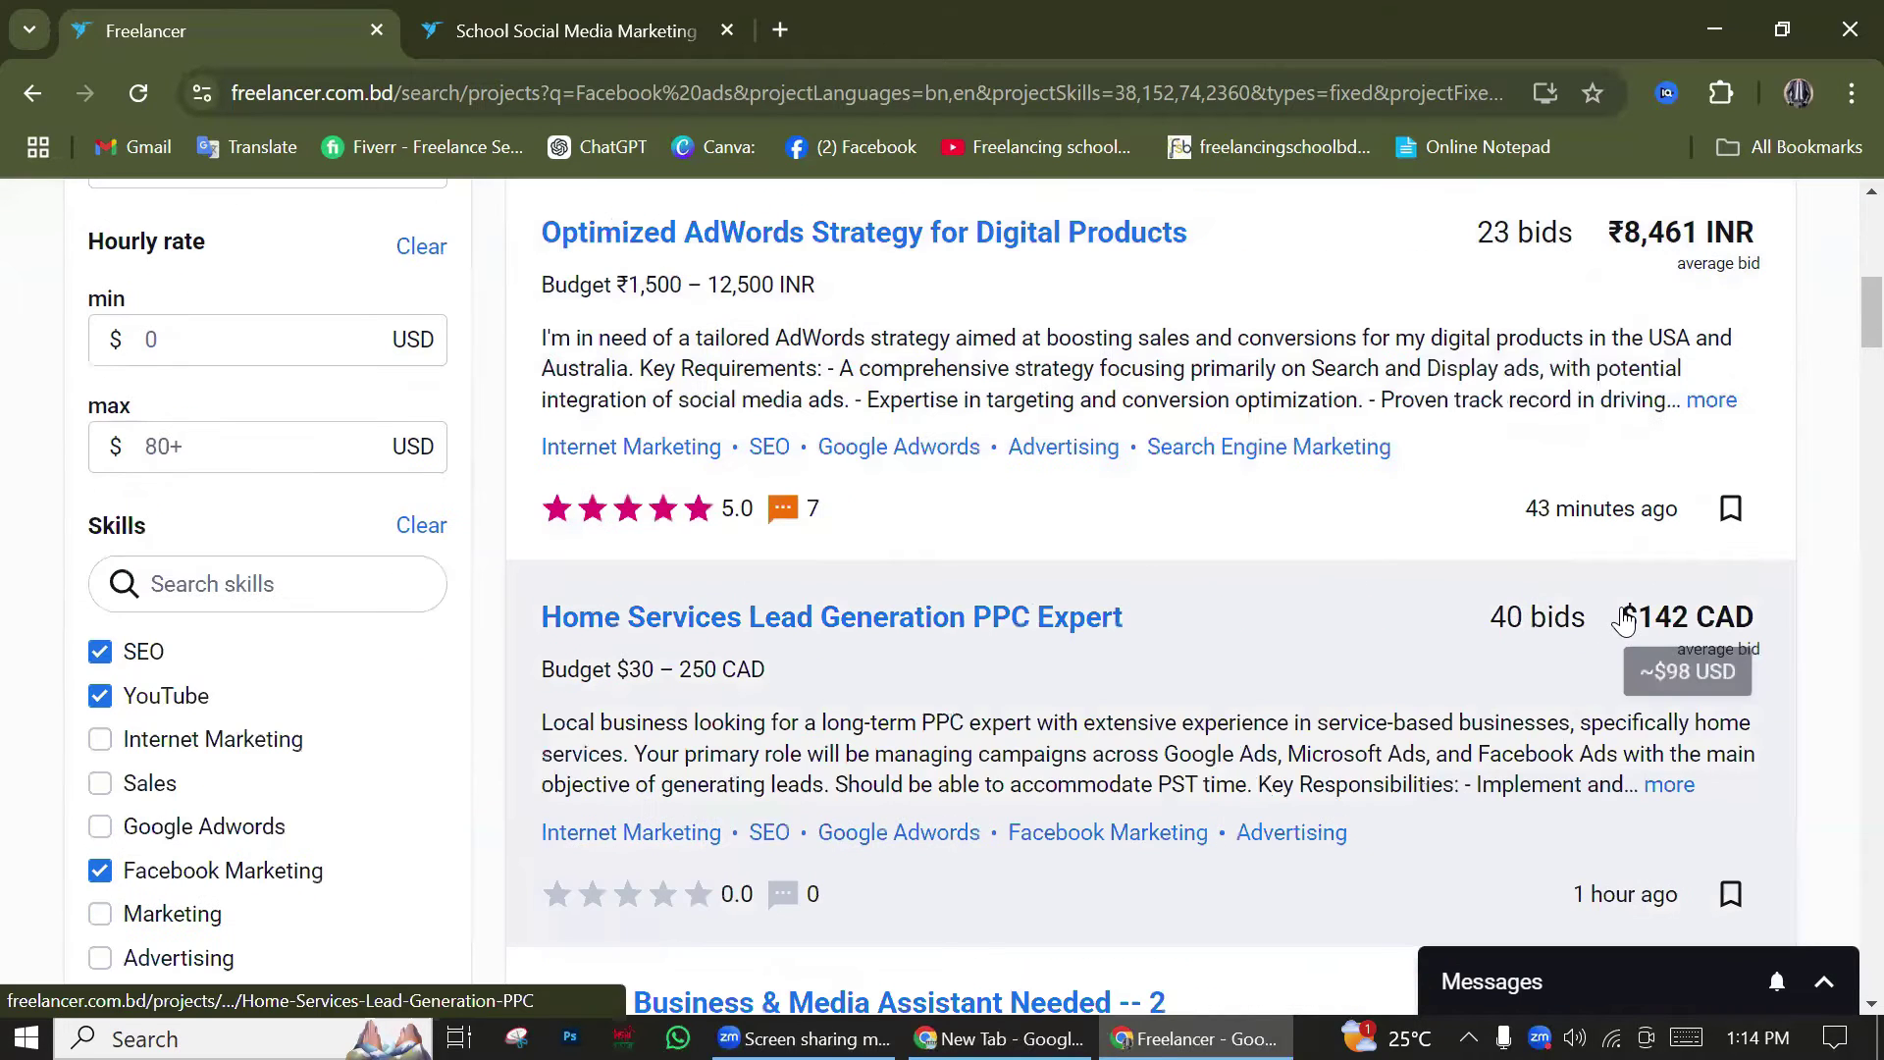
scroll(236, 785, "up", 4)
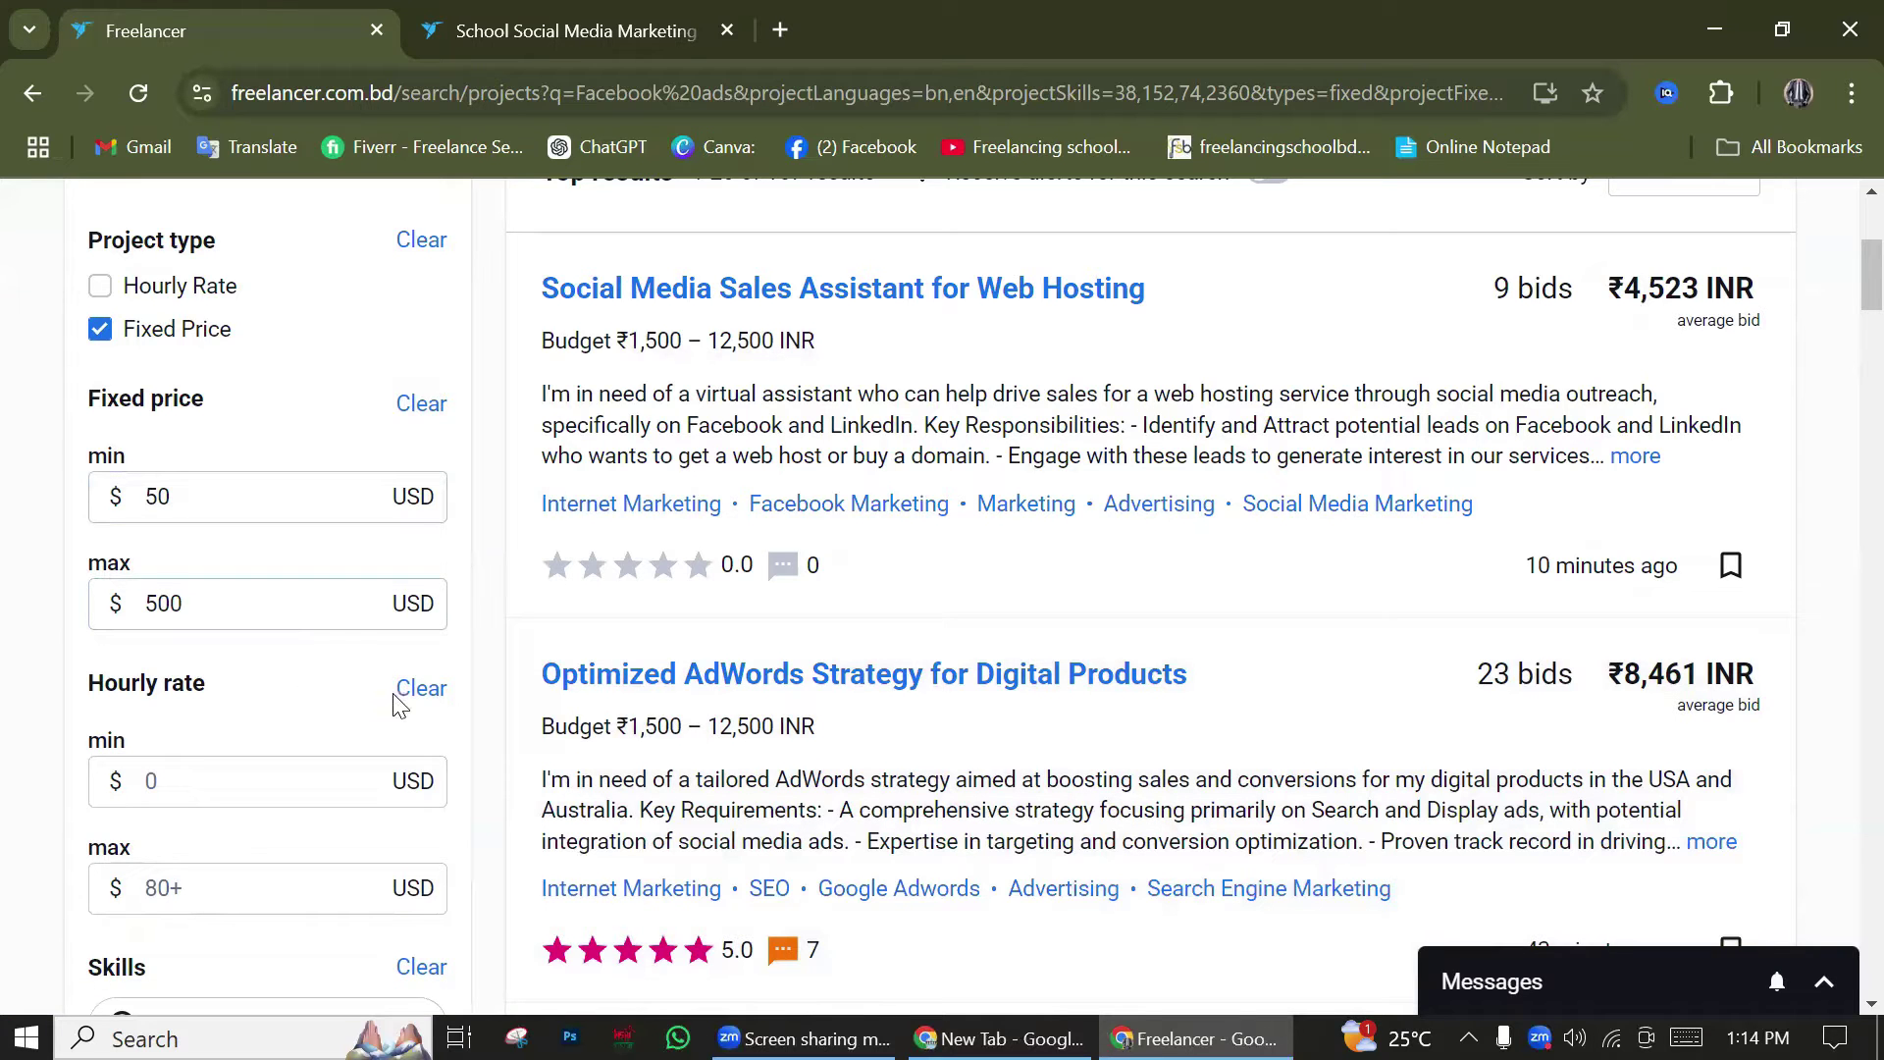
scroll(167, 687, "down", 1)
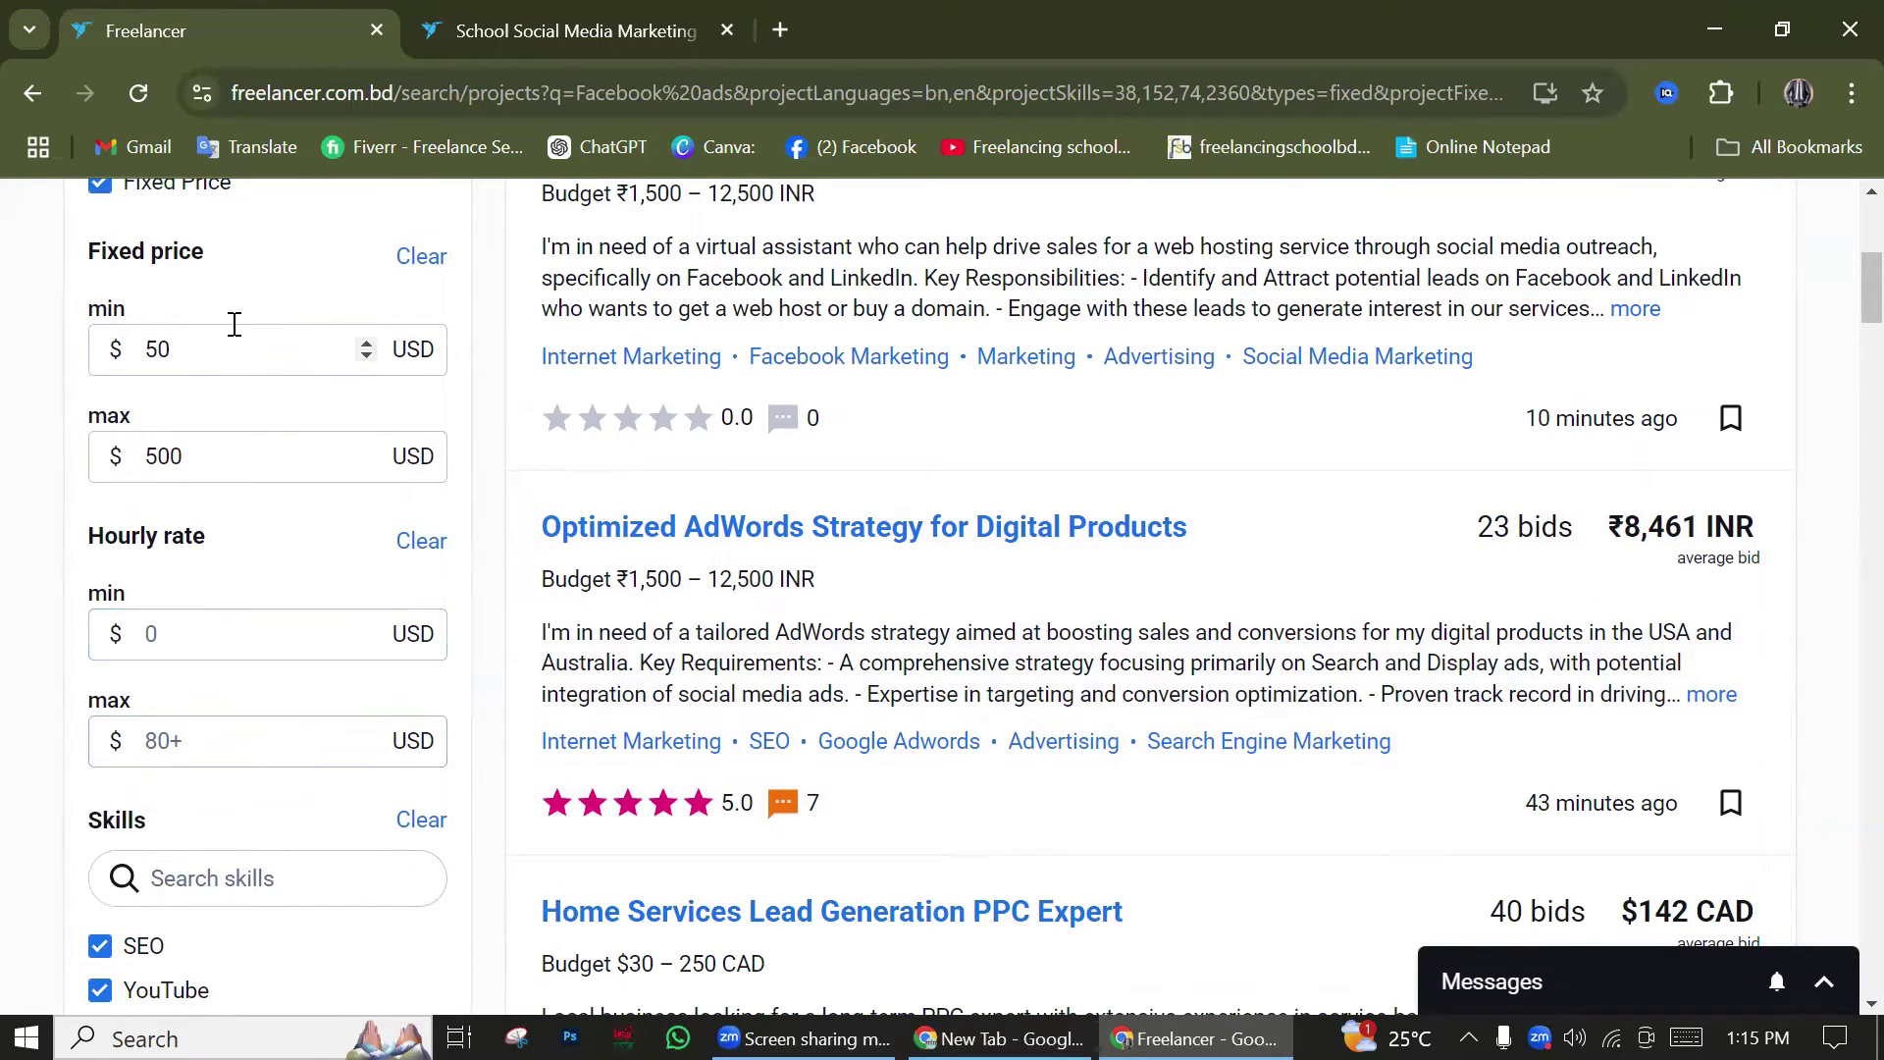
Reset the skills filter and select only Facebook Marketing and Social Media Marketing
scroll(224, 619, "down", 3)
double_click(105, 520)
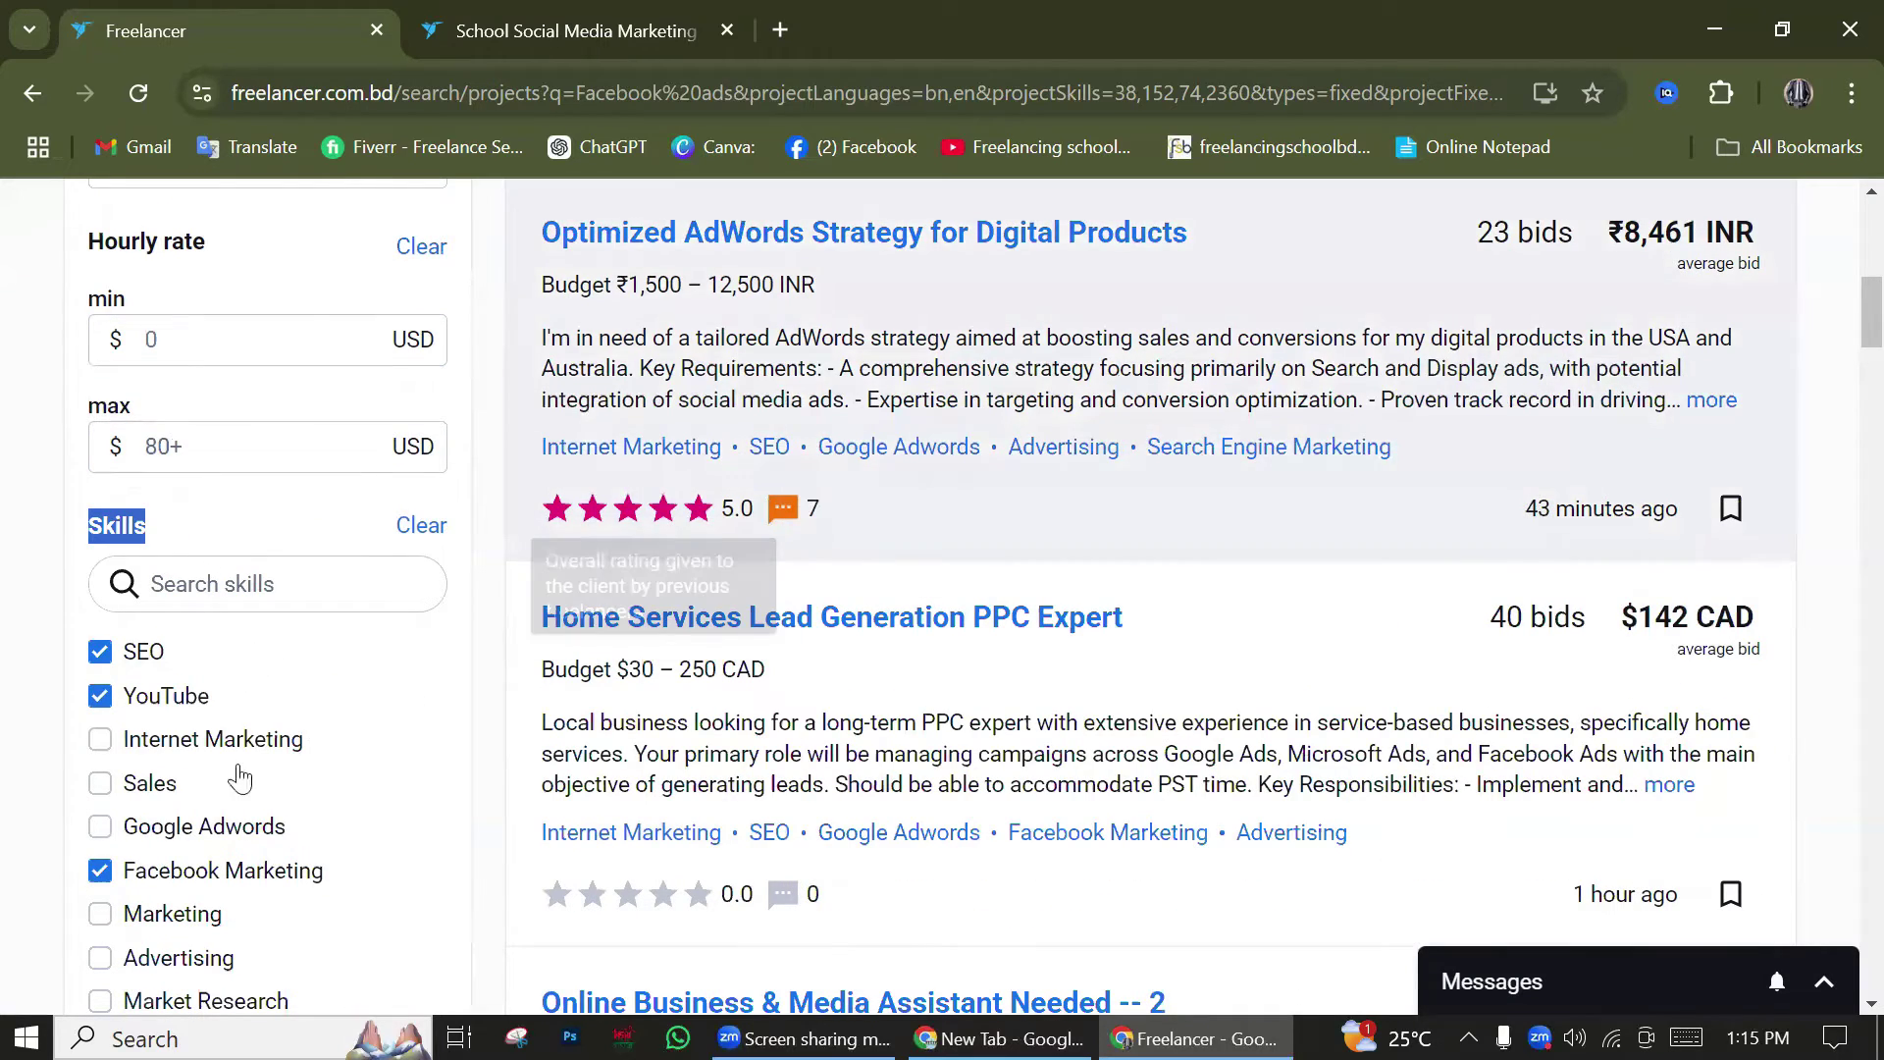
left_click(423, 526)
scroll(138, 785, "down", 4)
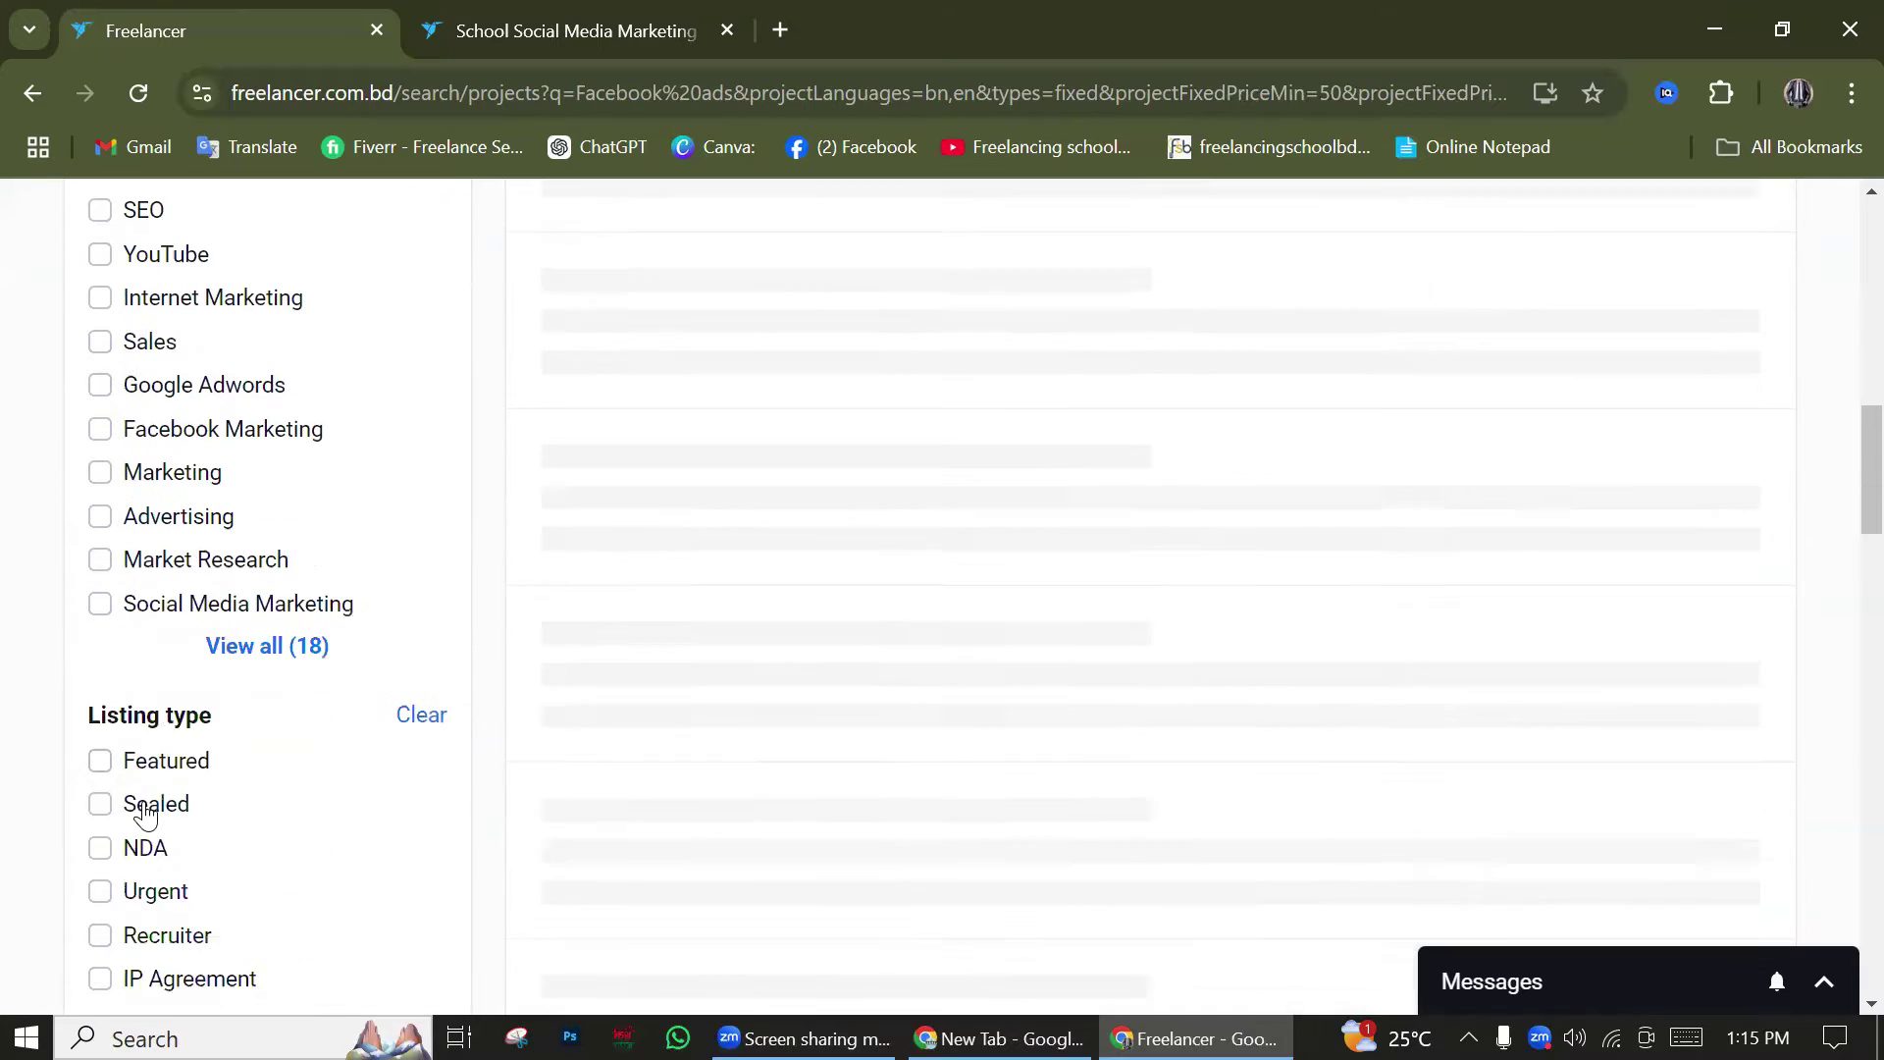
scroll(261, 770, "up", 5)
scroll(294, 771, "down", 4)
left_click(100, 580)
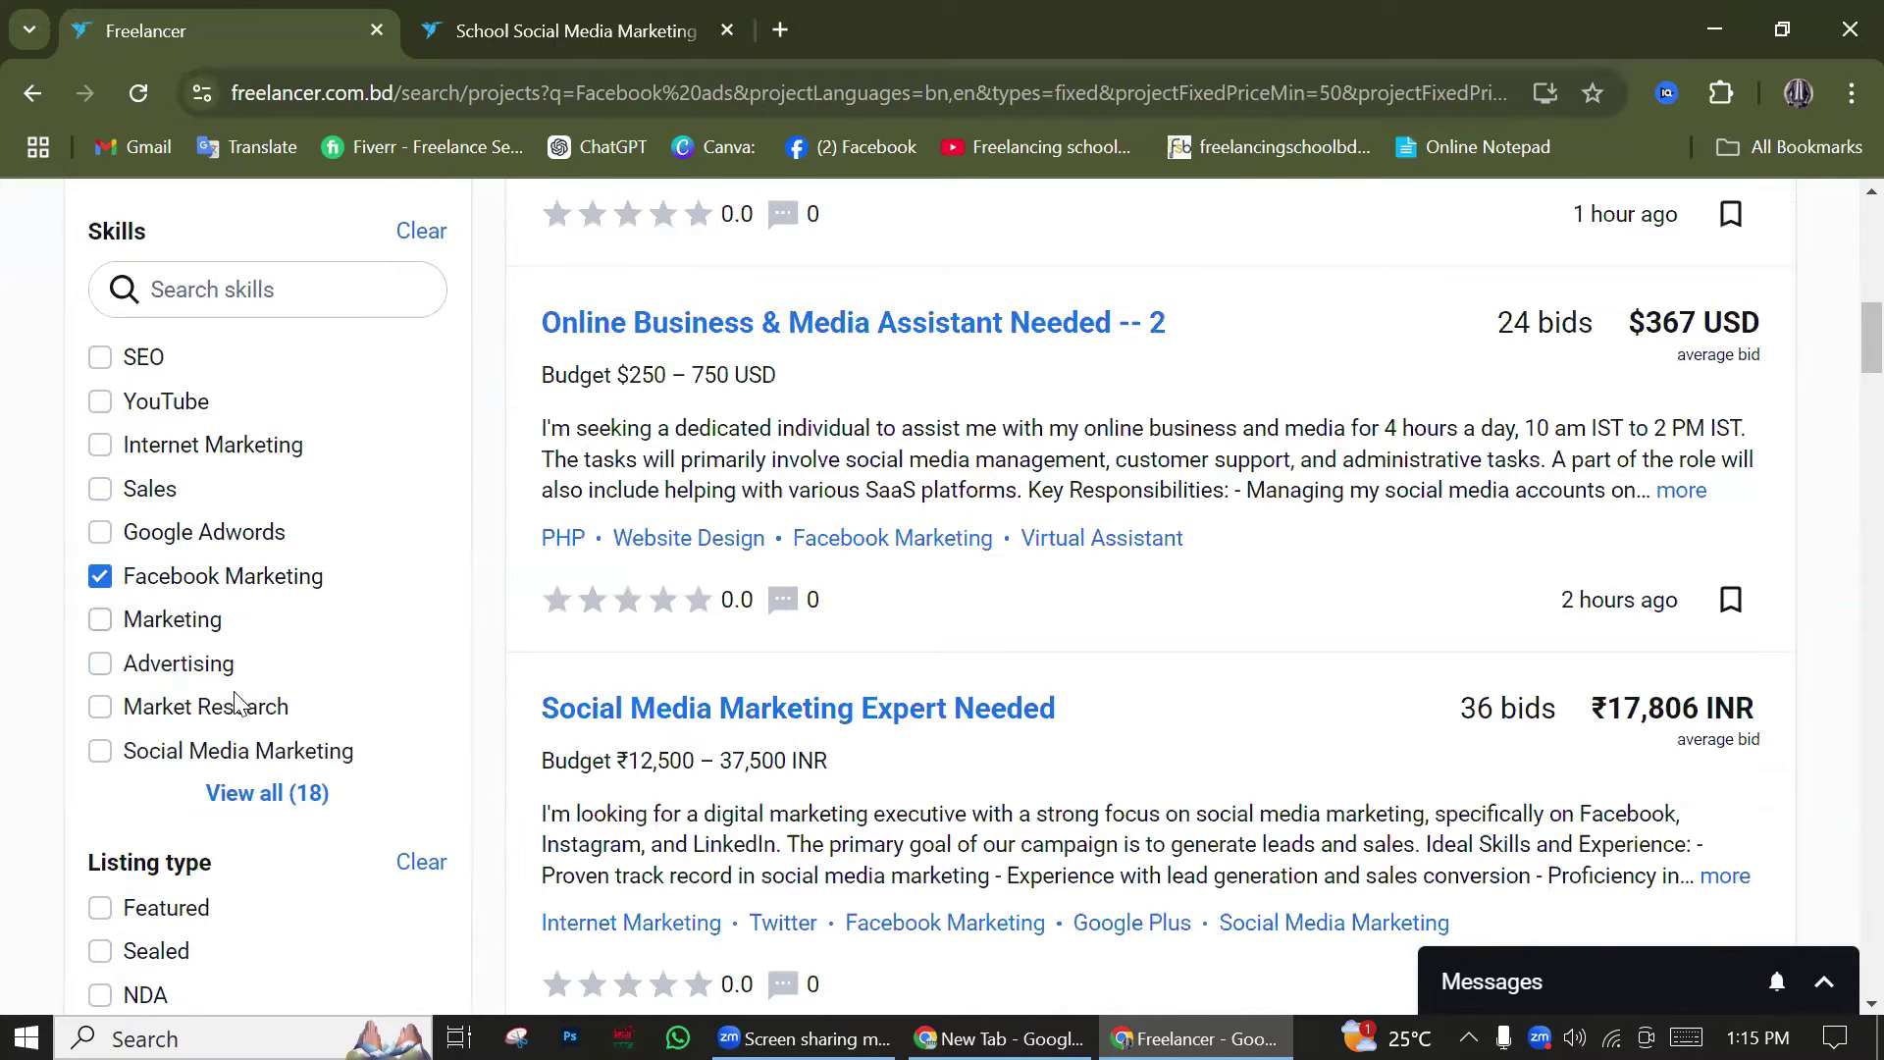
left_click(102, 754)
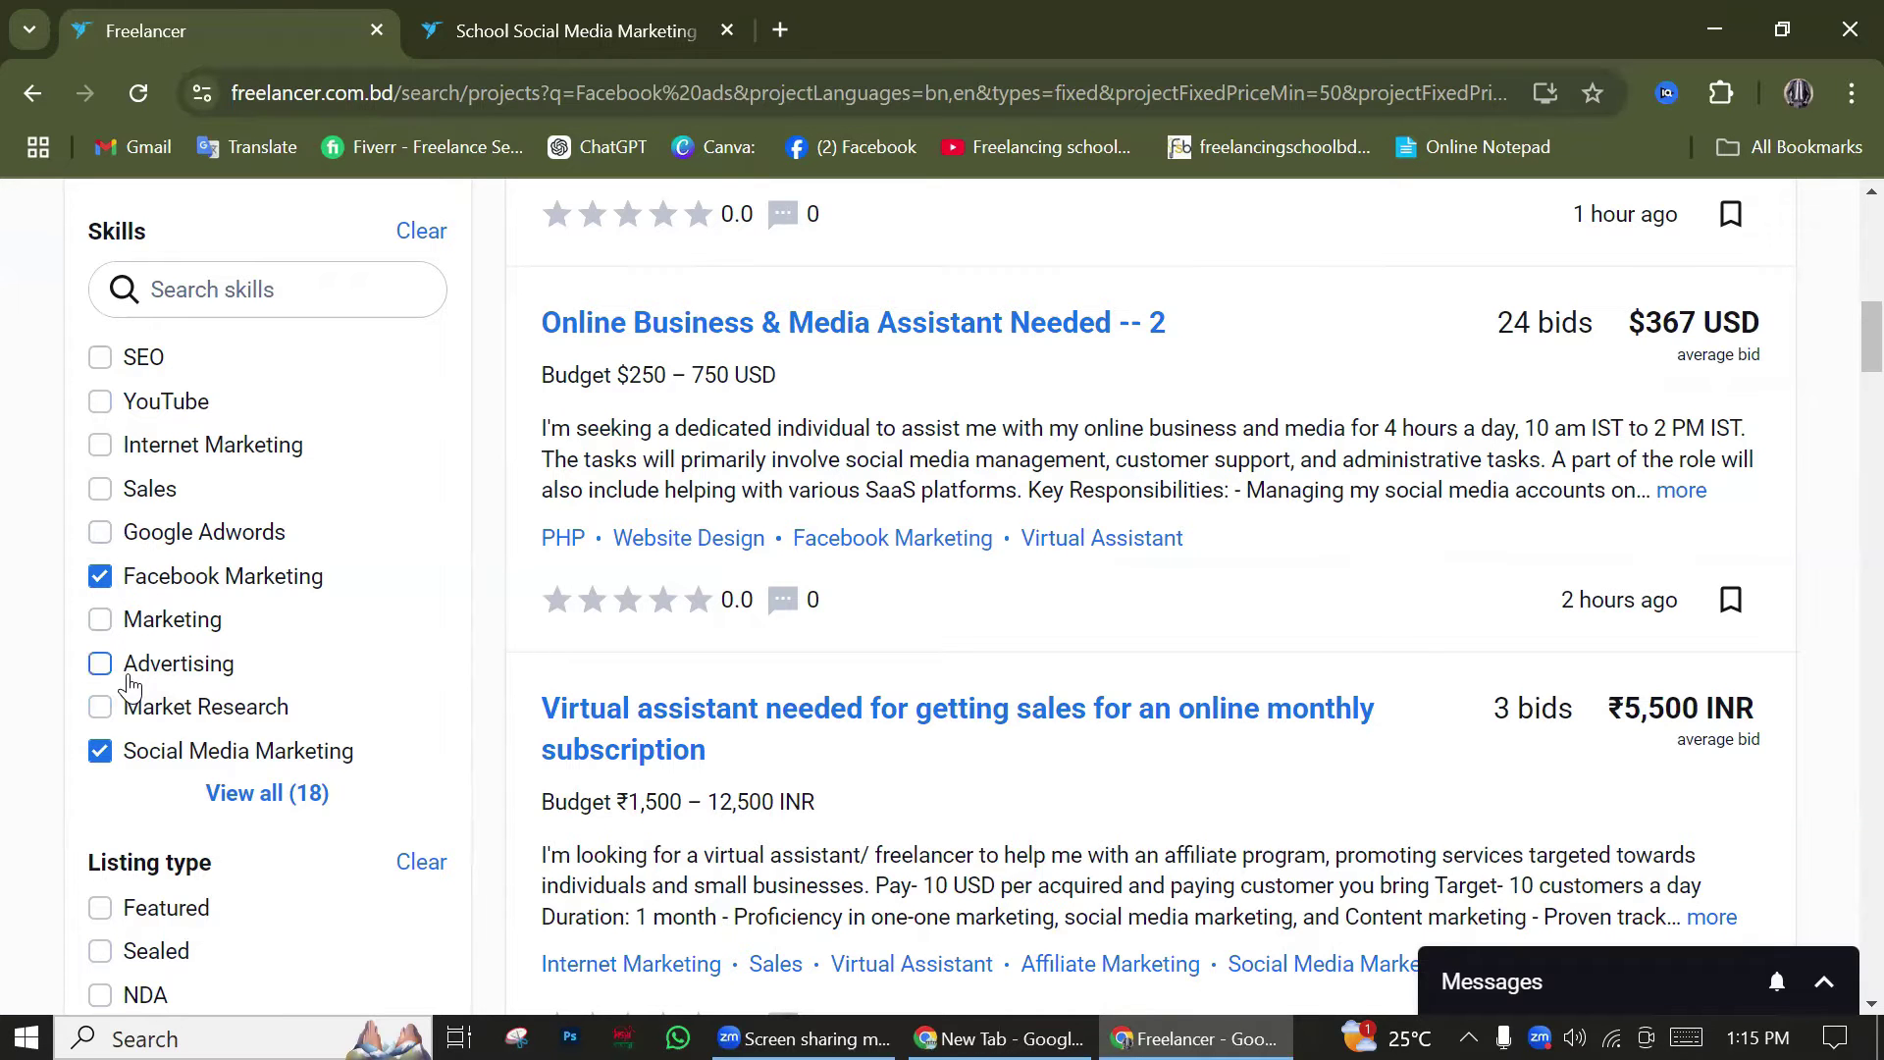
Review the budgets, bid counts and average bids of the listings matching the two selected skills
scroll(942, 481, "up", 10)
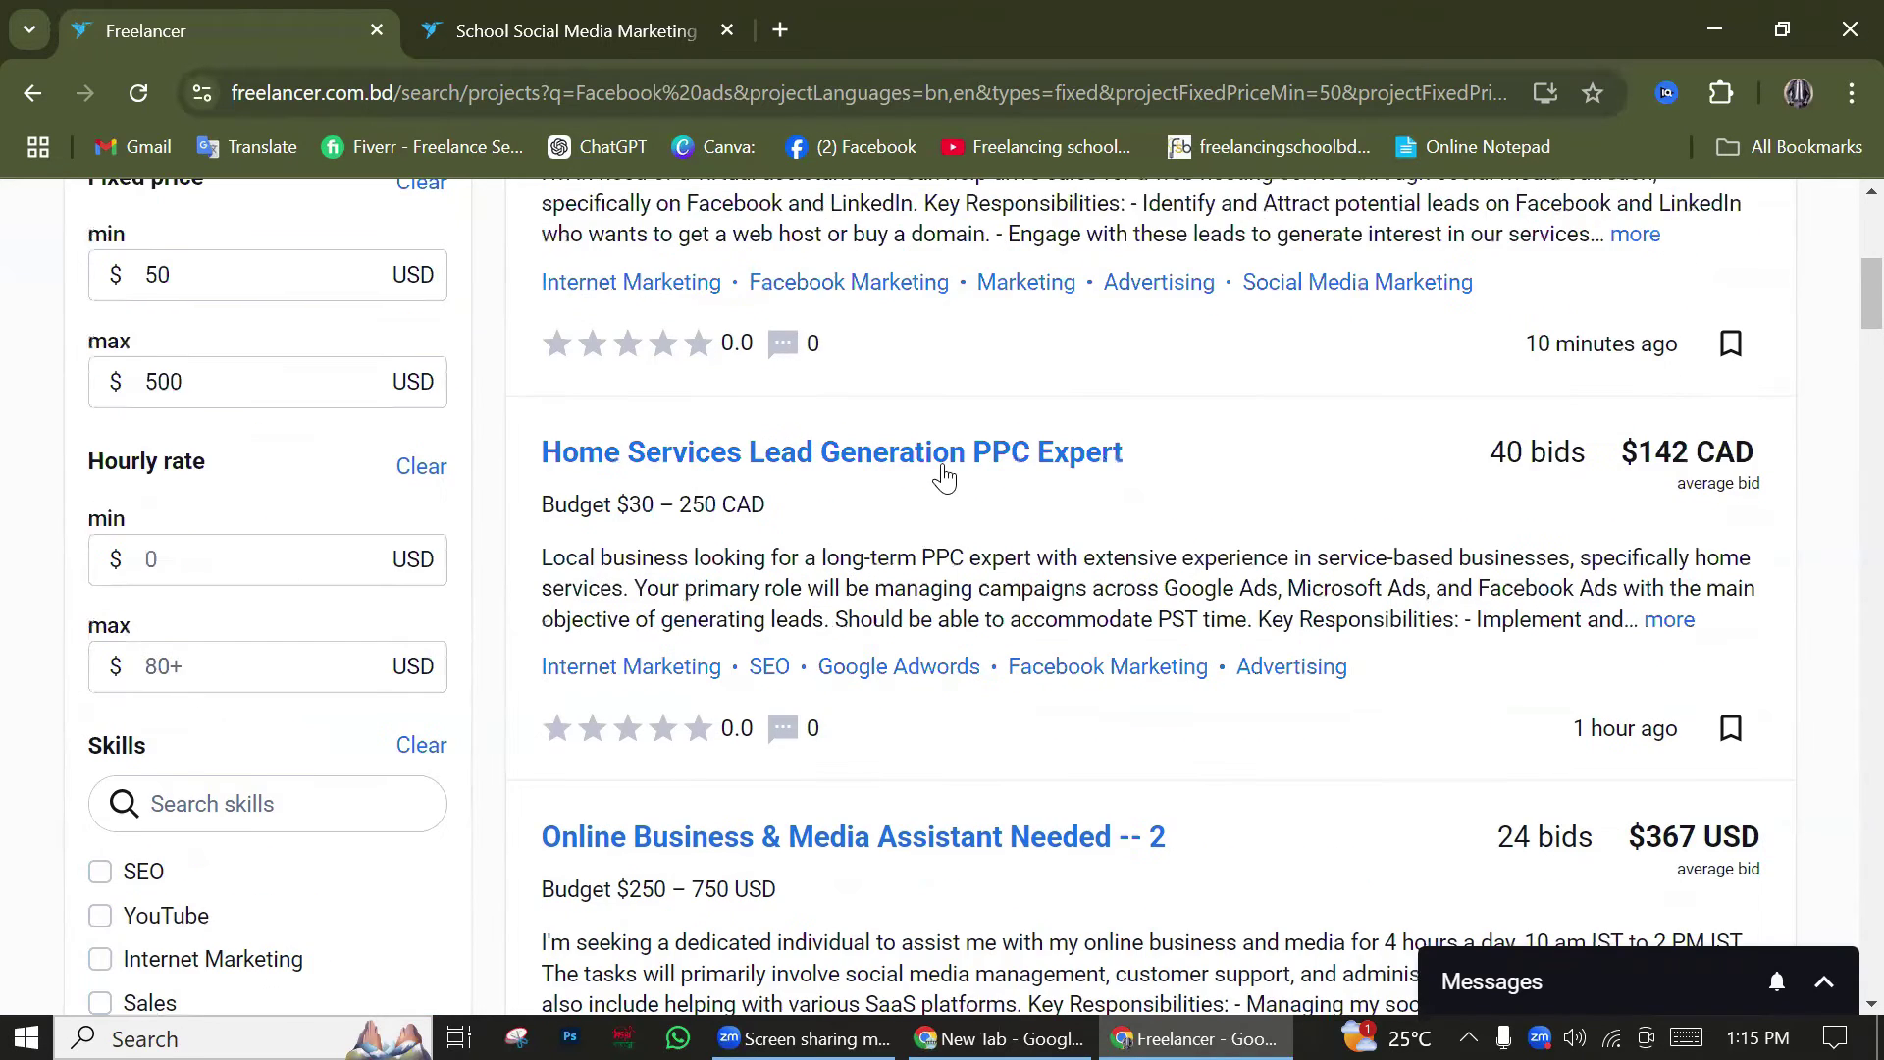
scroll(951, 468, "down", 3)
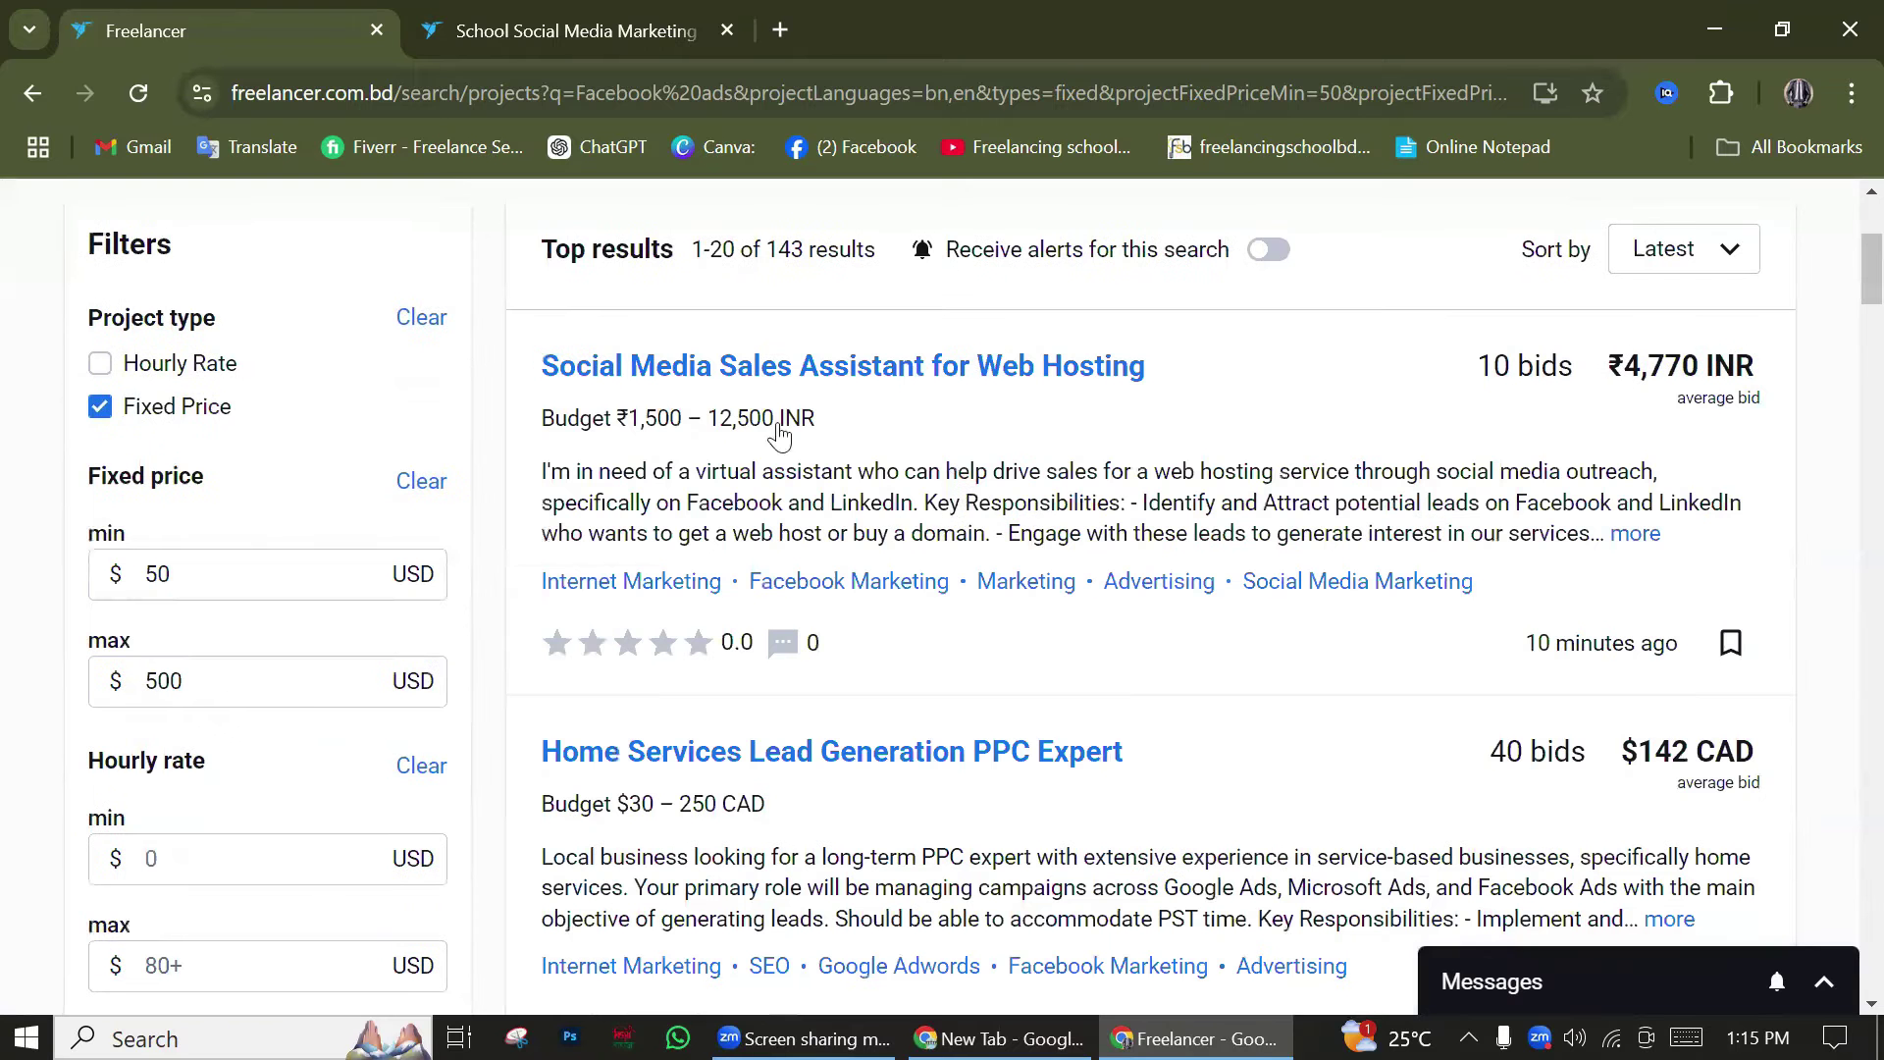
scroll(1018, 483, "down", 3)
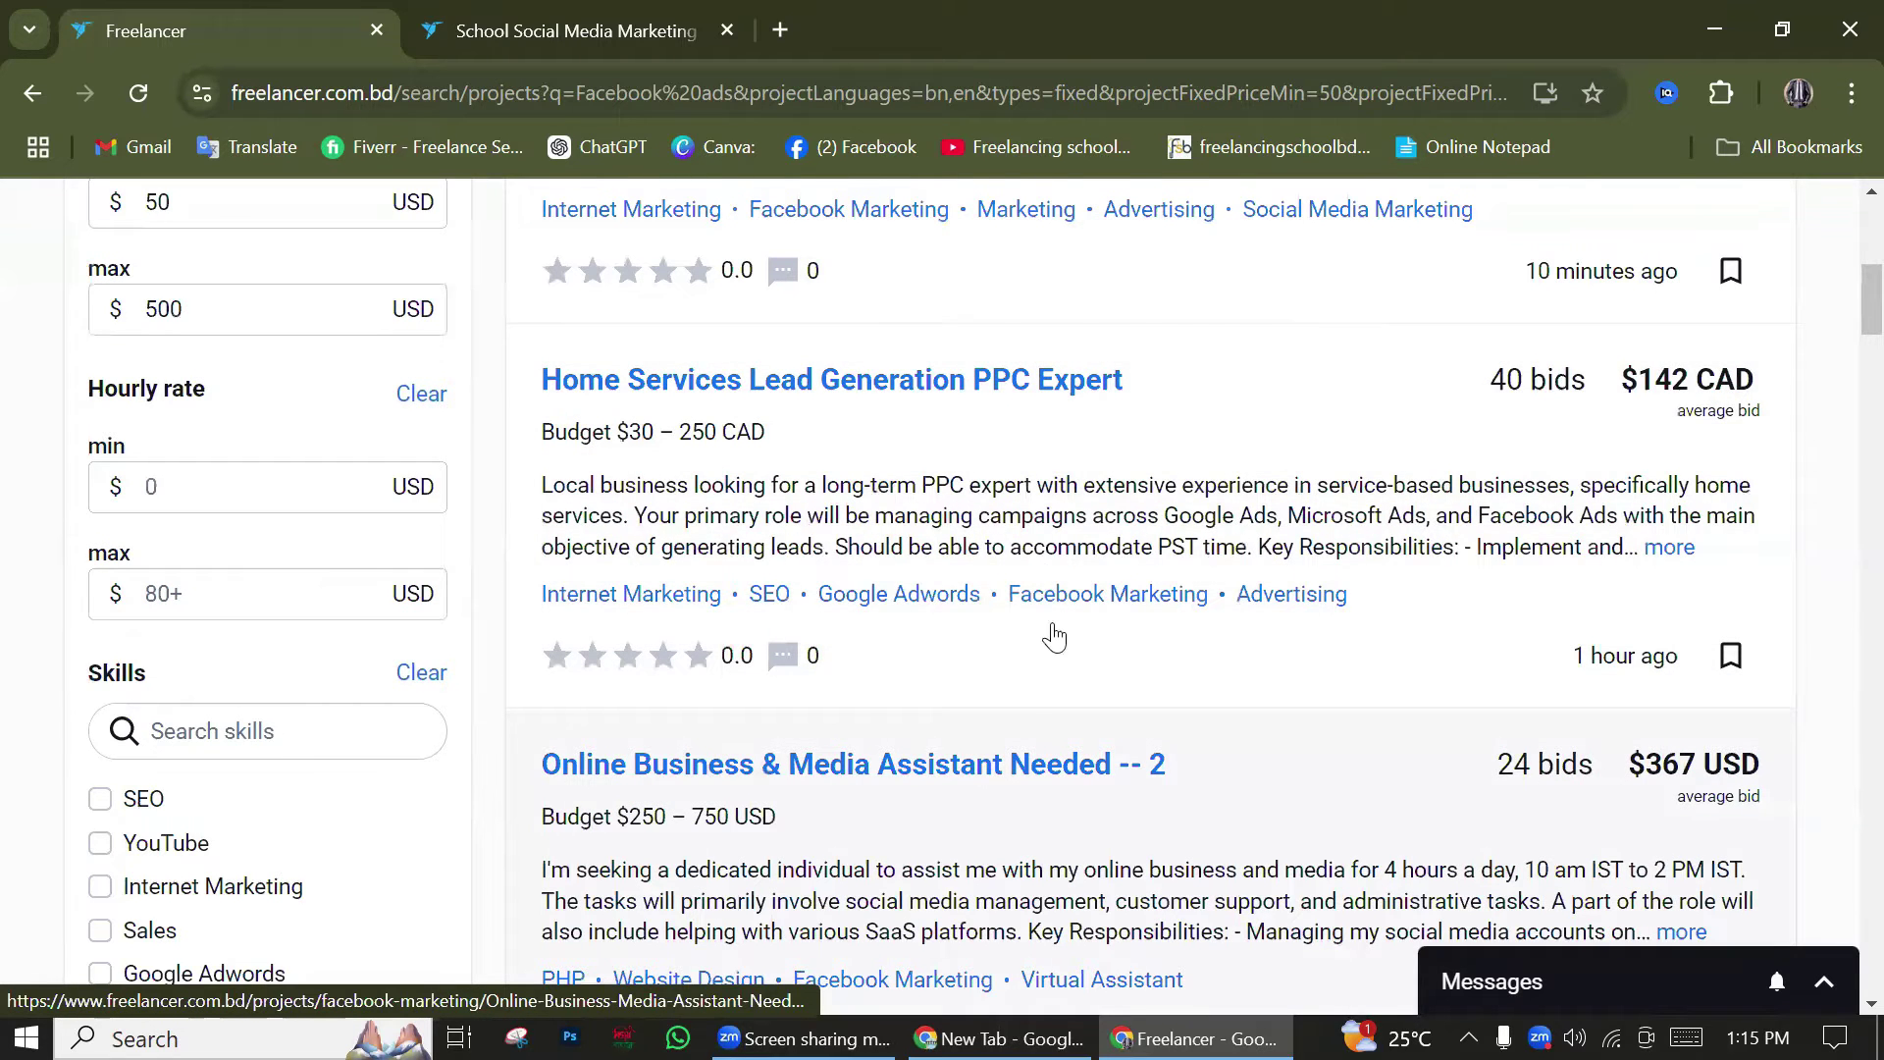
scroll(940, 589, "down", 5)
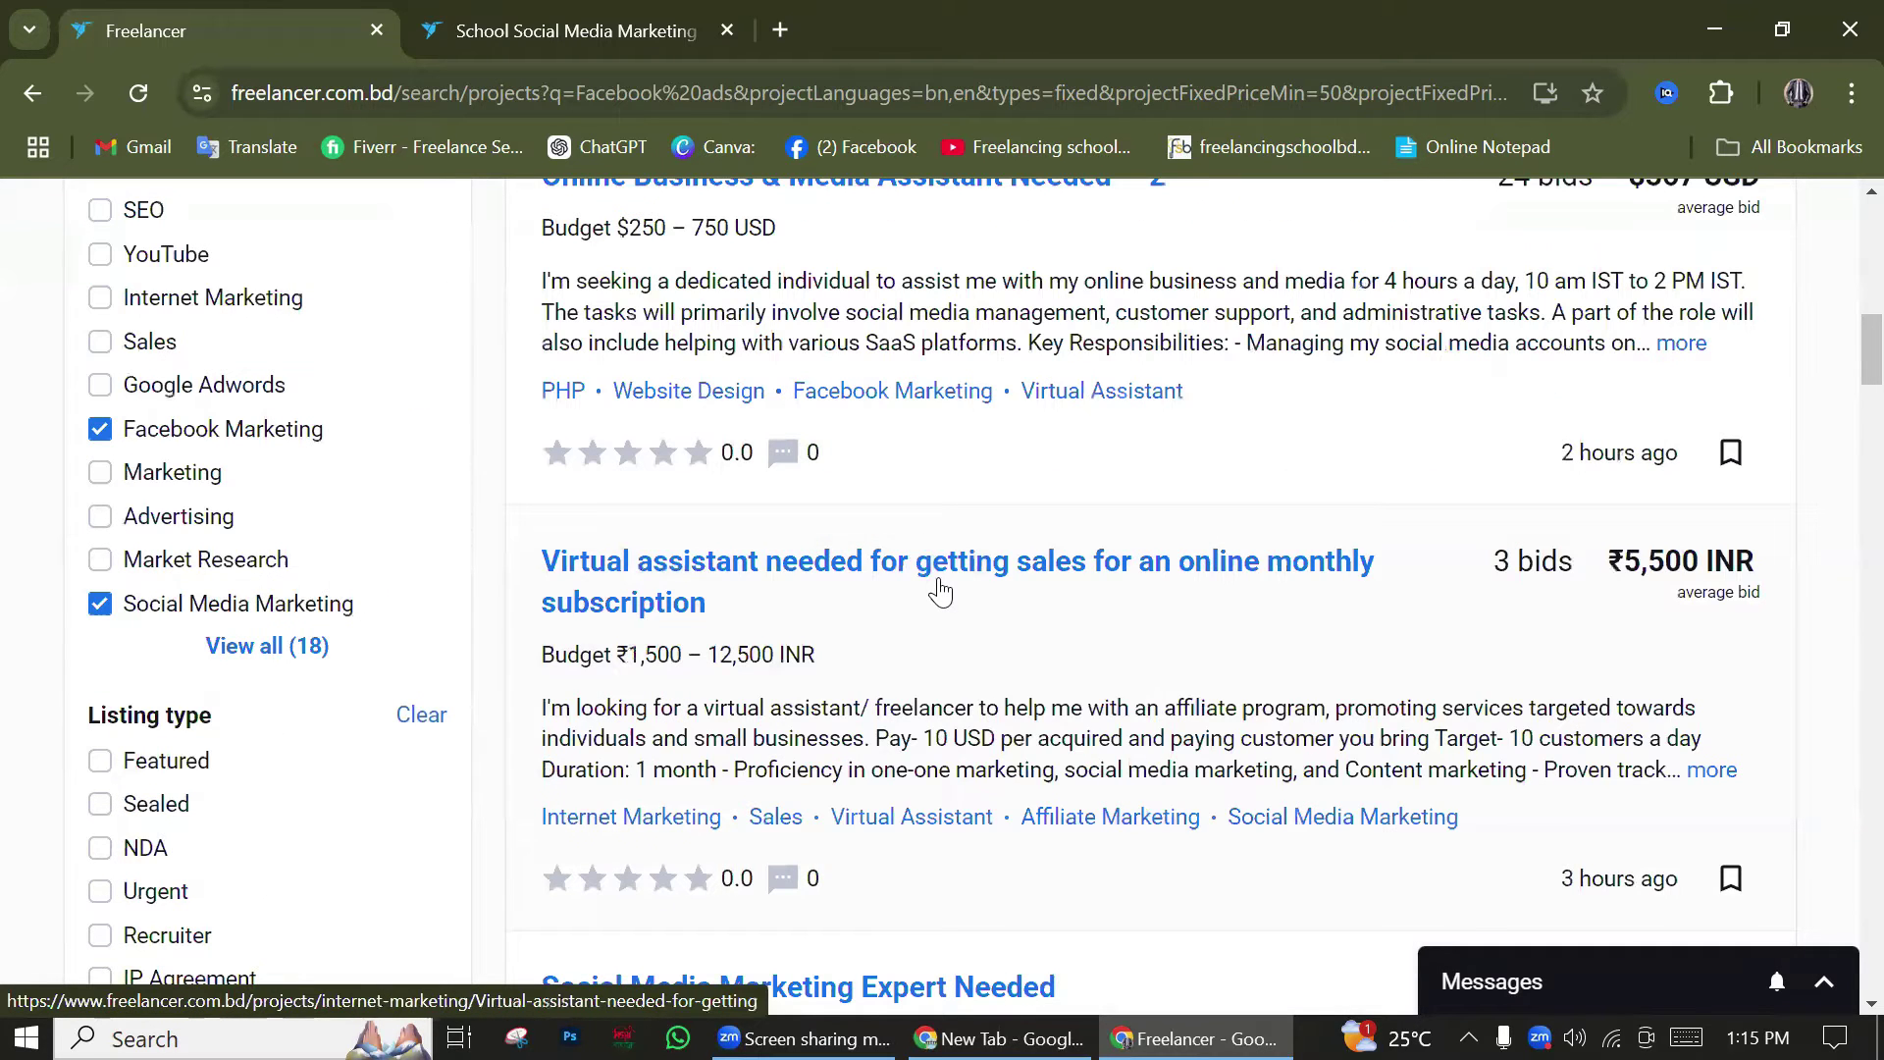
scroll(939, 589, "down", 4)
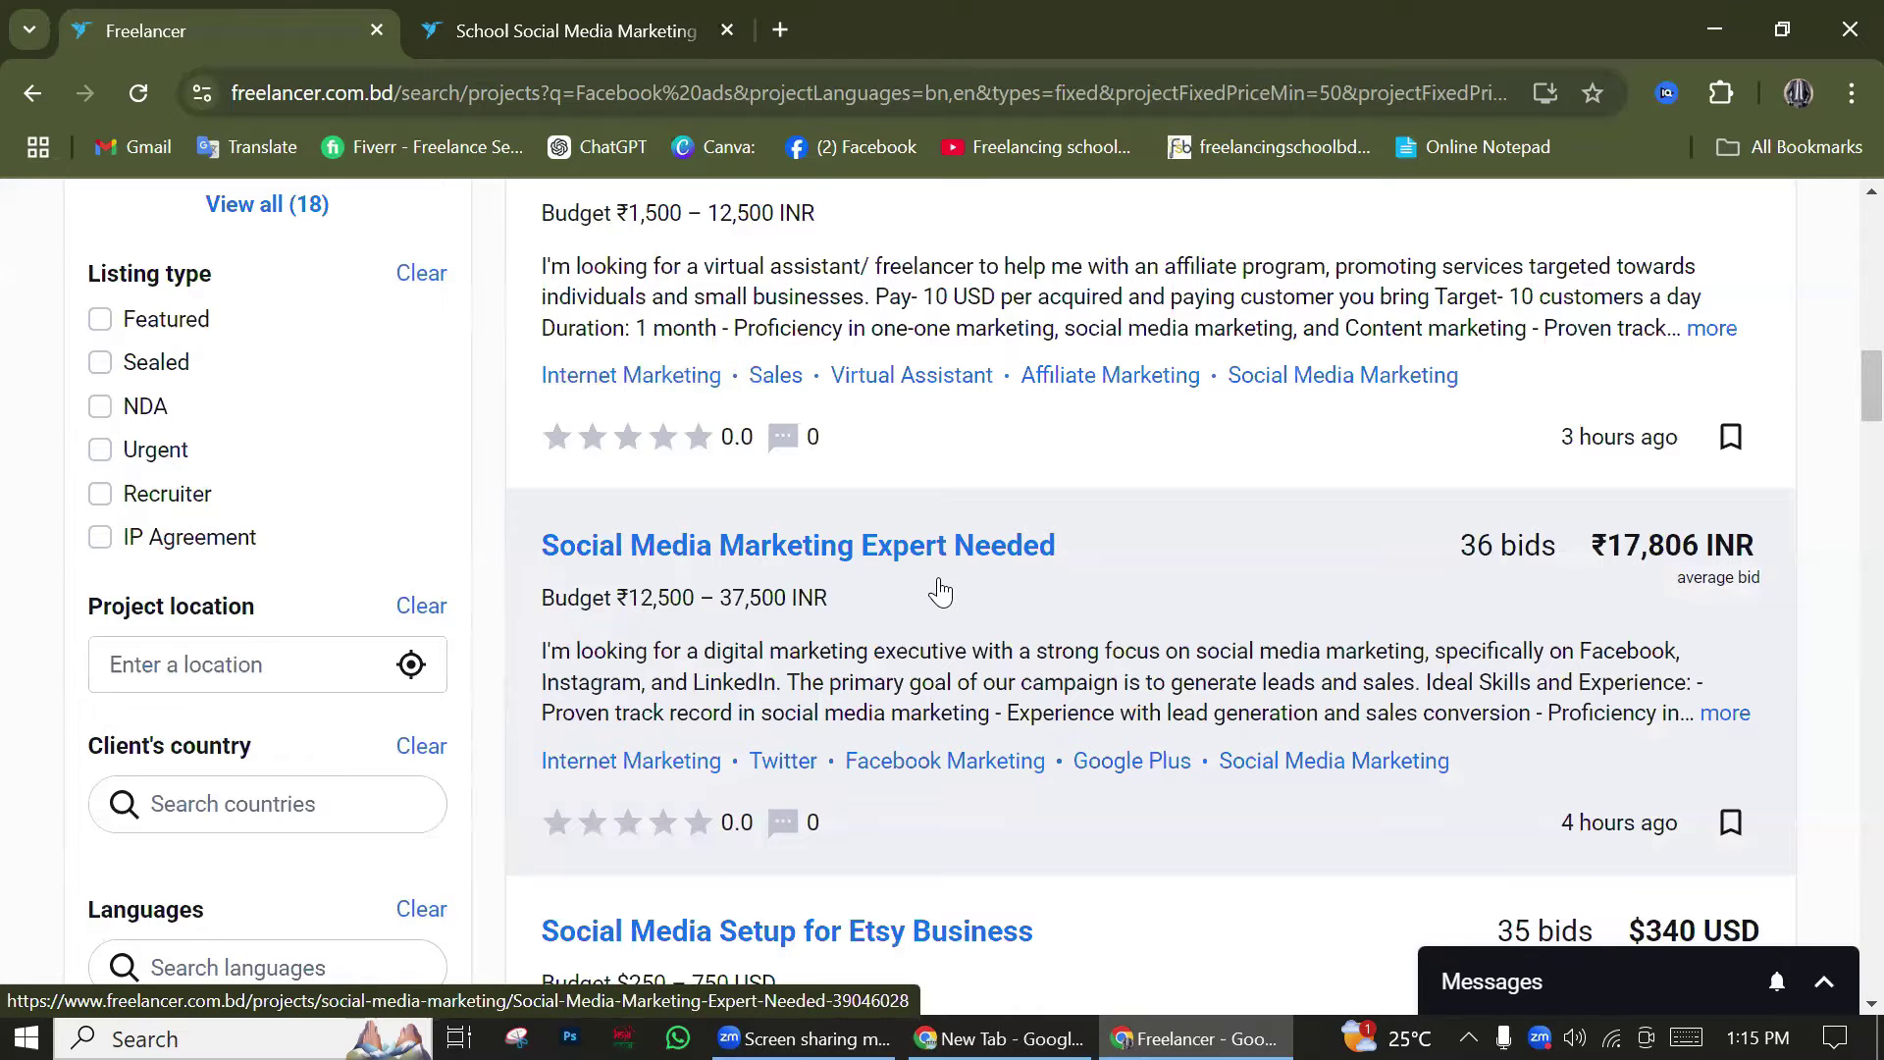
scroll(940, 589, "up", 2)
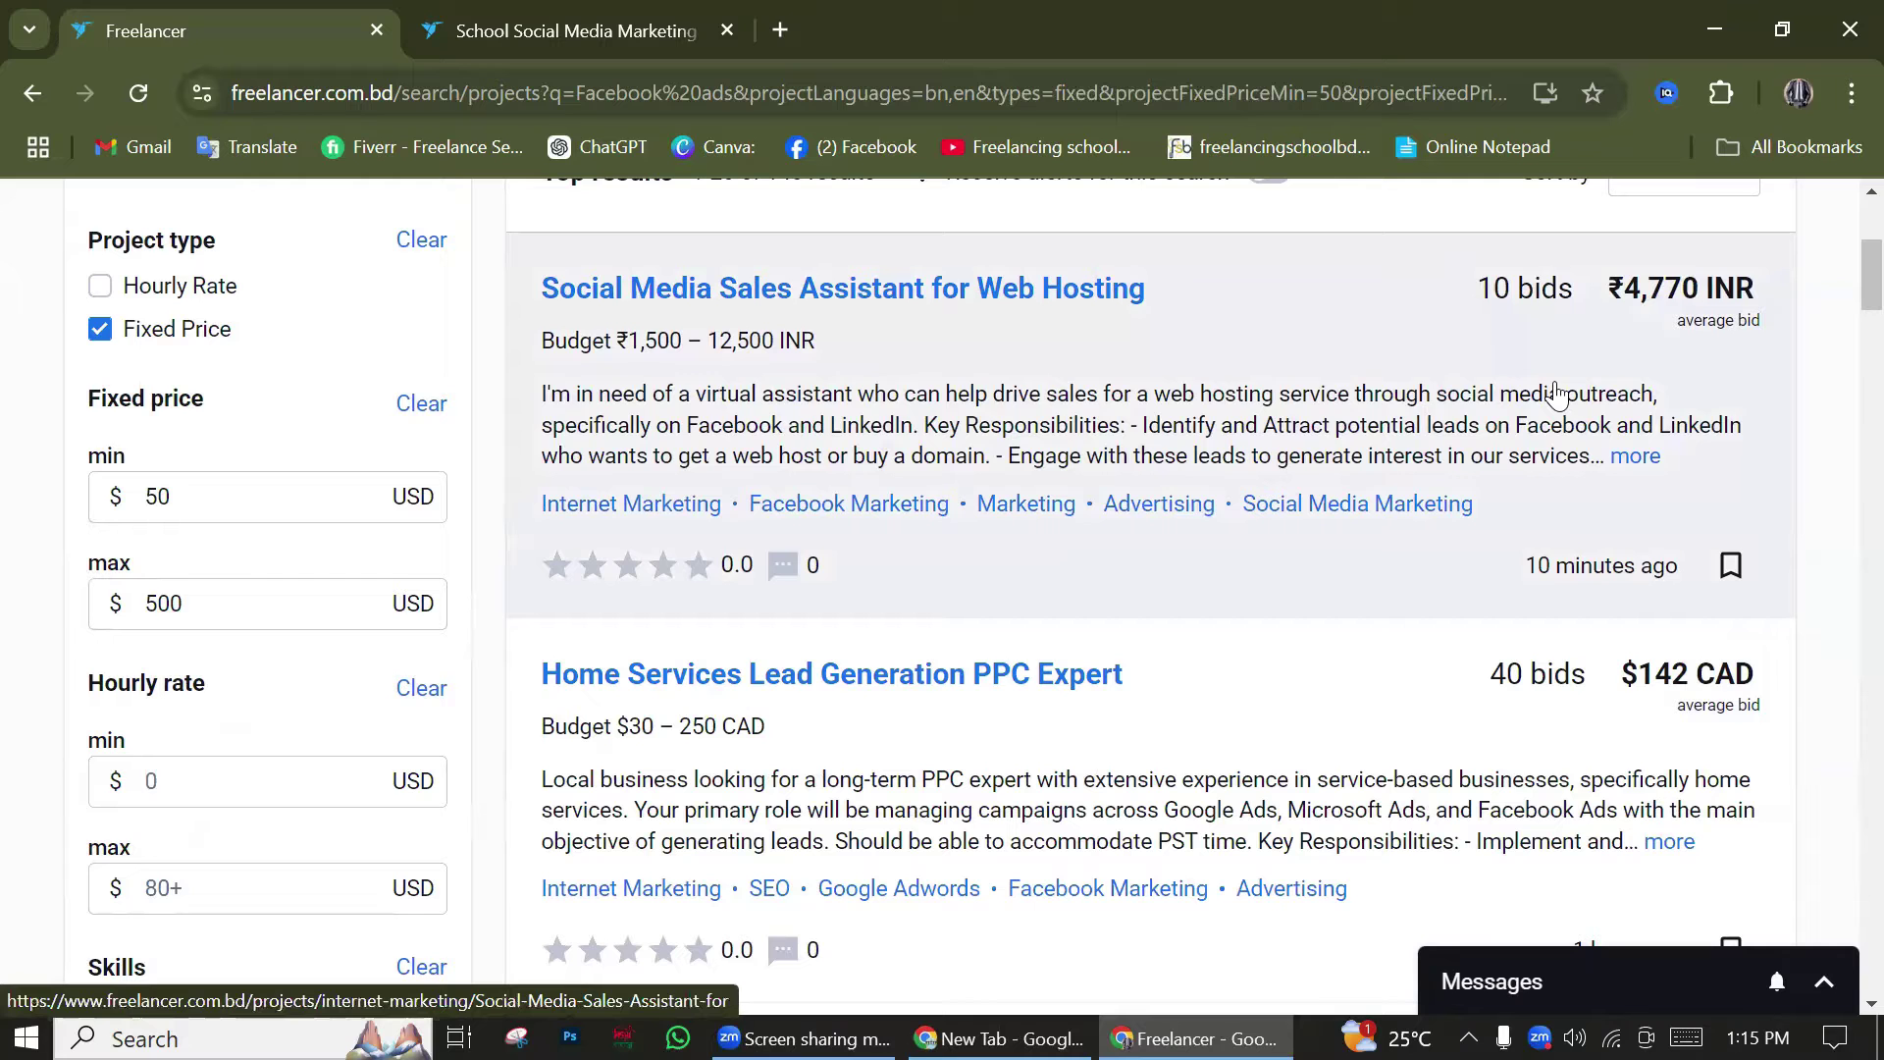
scroll(315, 574, "down", 9)
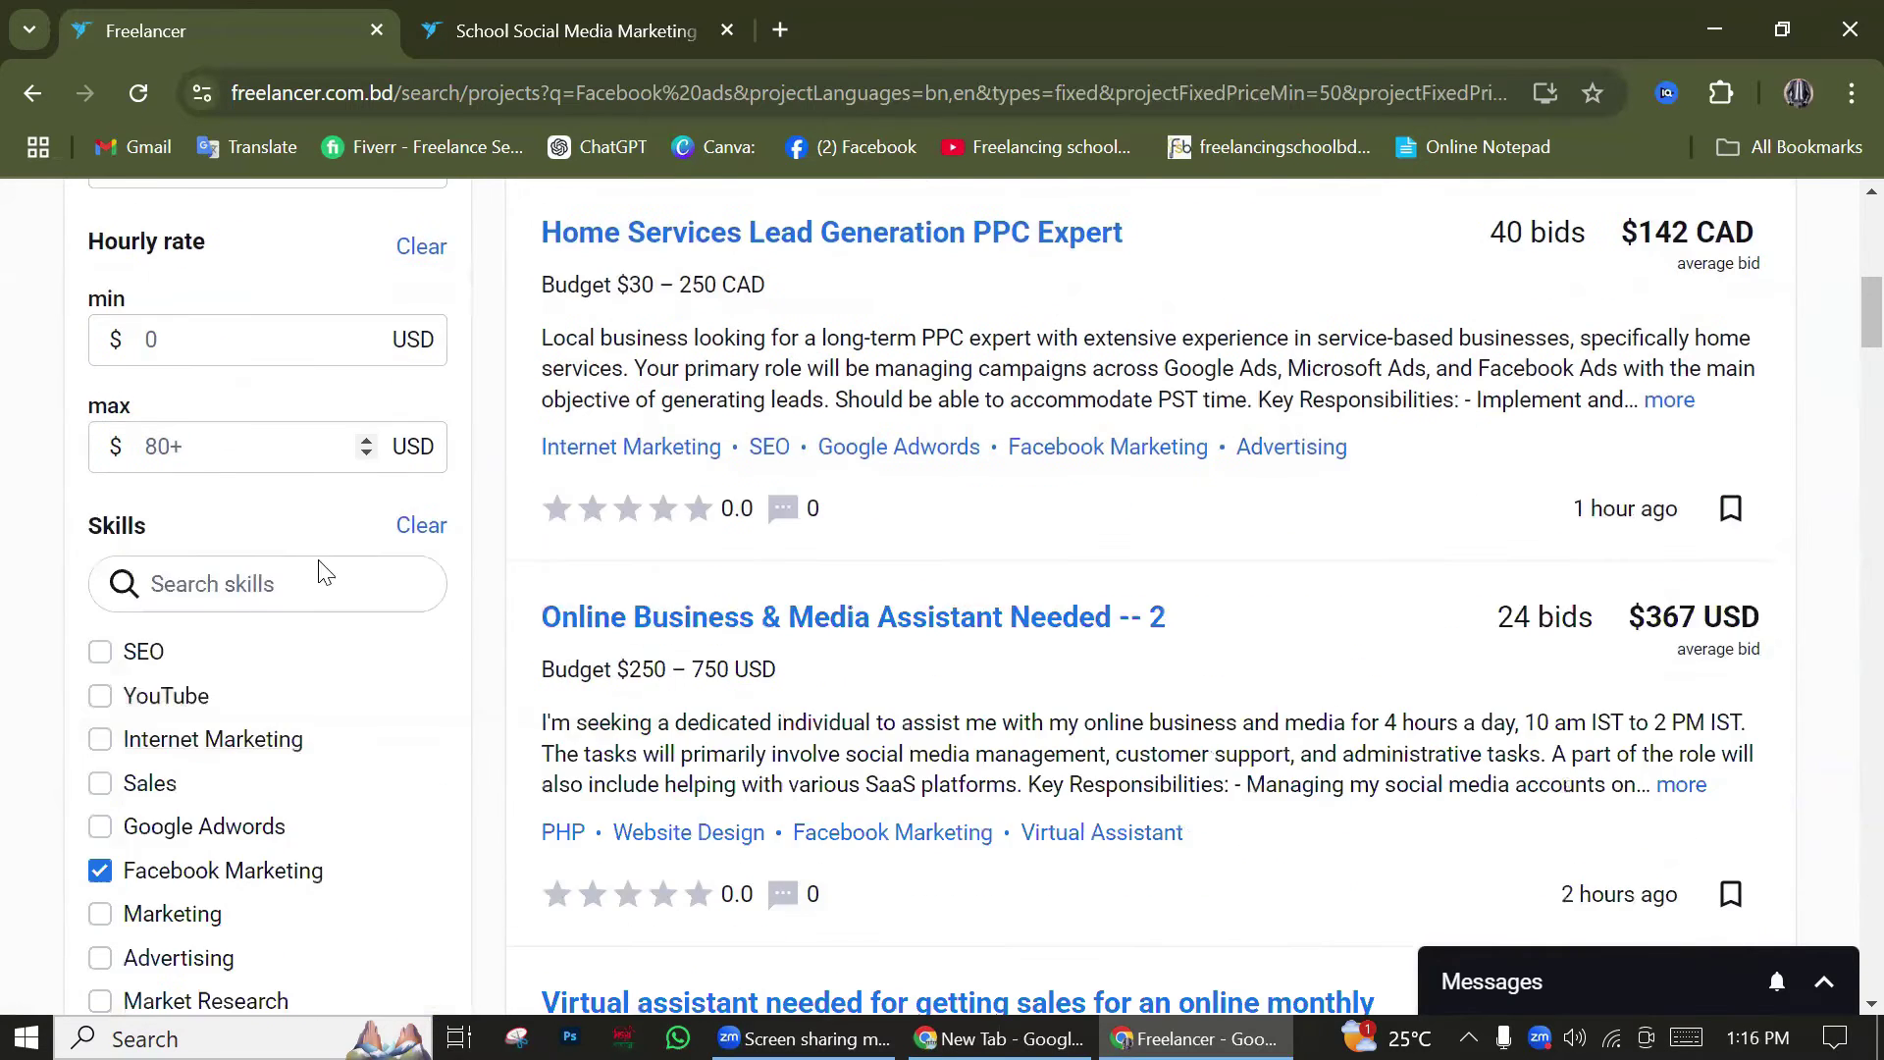
Examine the listing type and project location filters and check the Social Media Marketing Expert Needed listing's average bid in USD
scroll(329, 599, "down", 3)
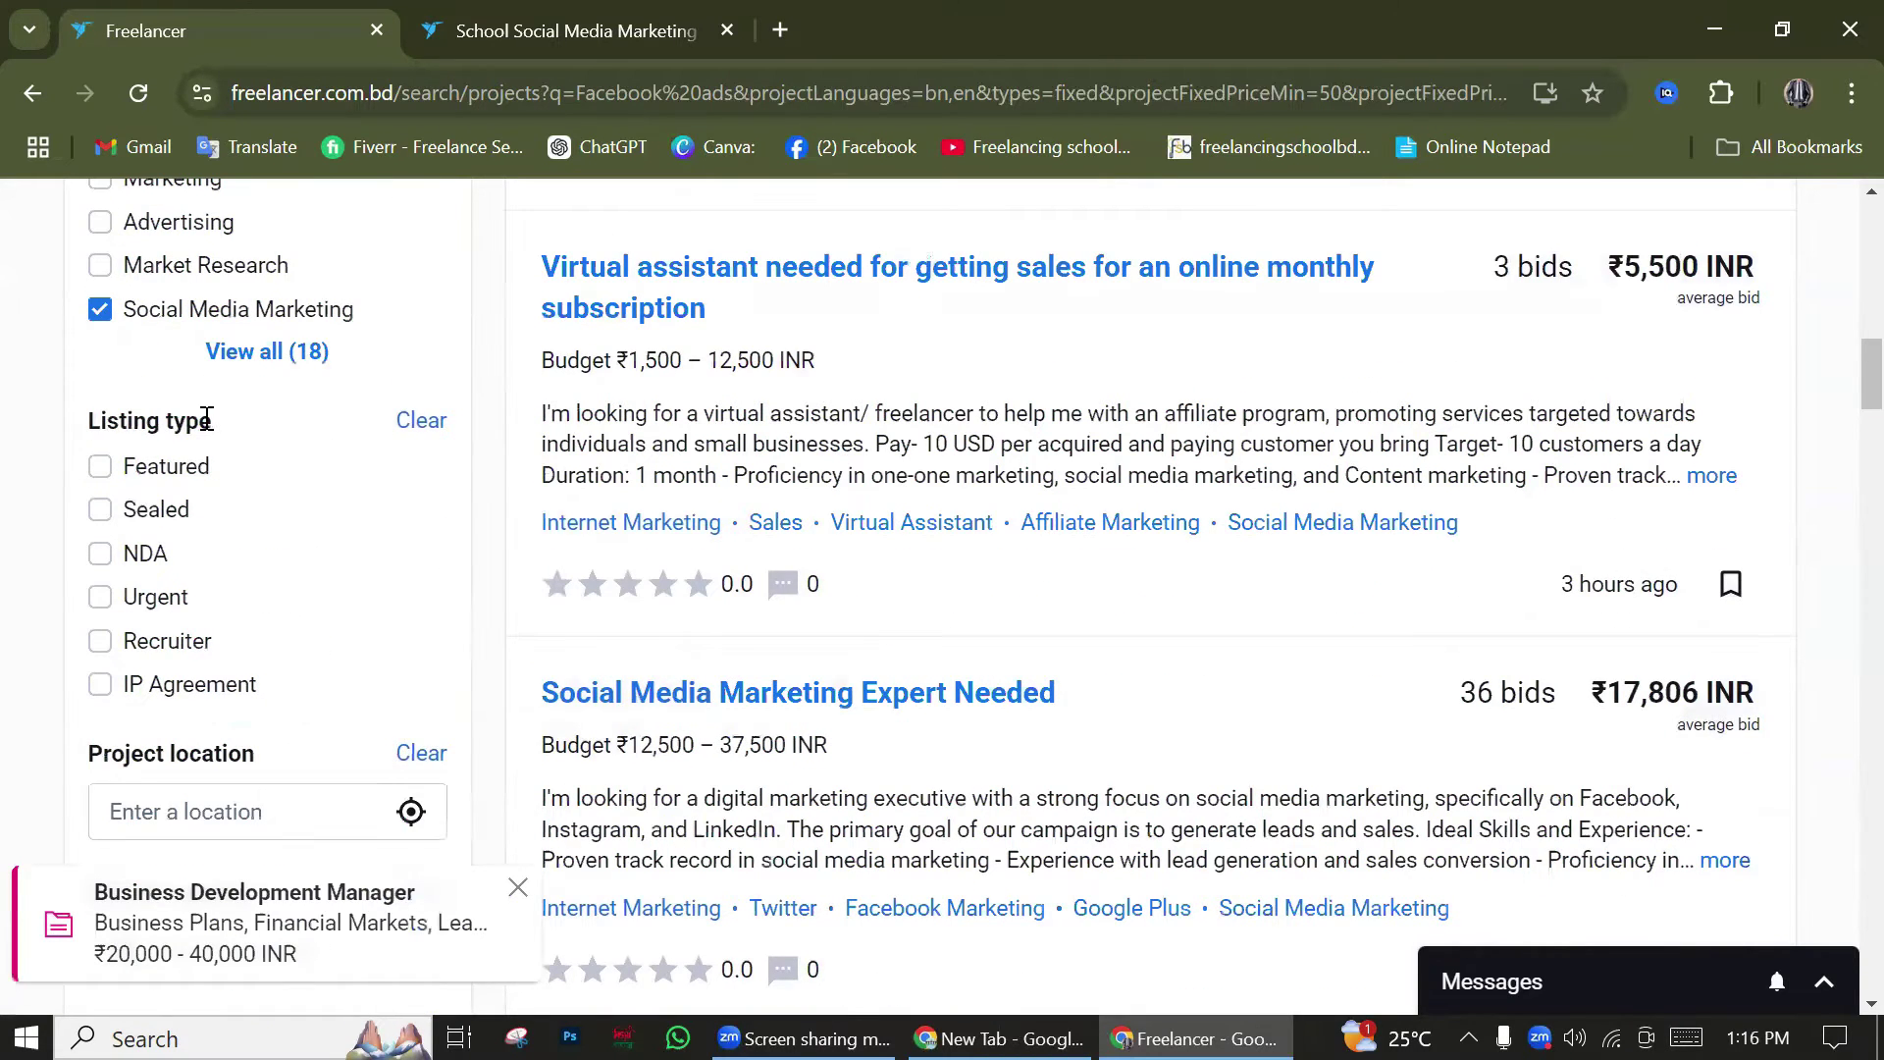
left_click_drag(207, 420, 101, 422)
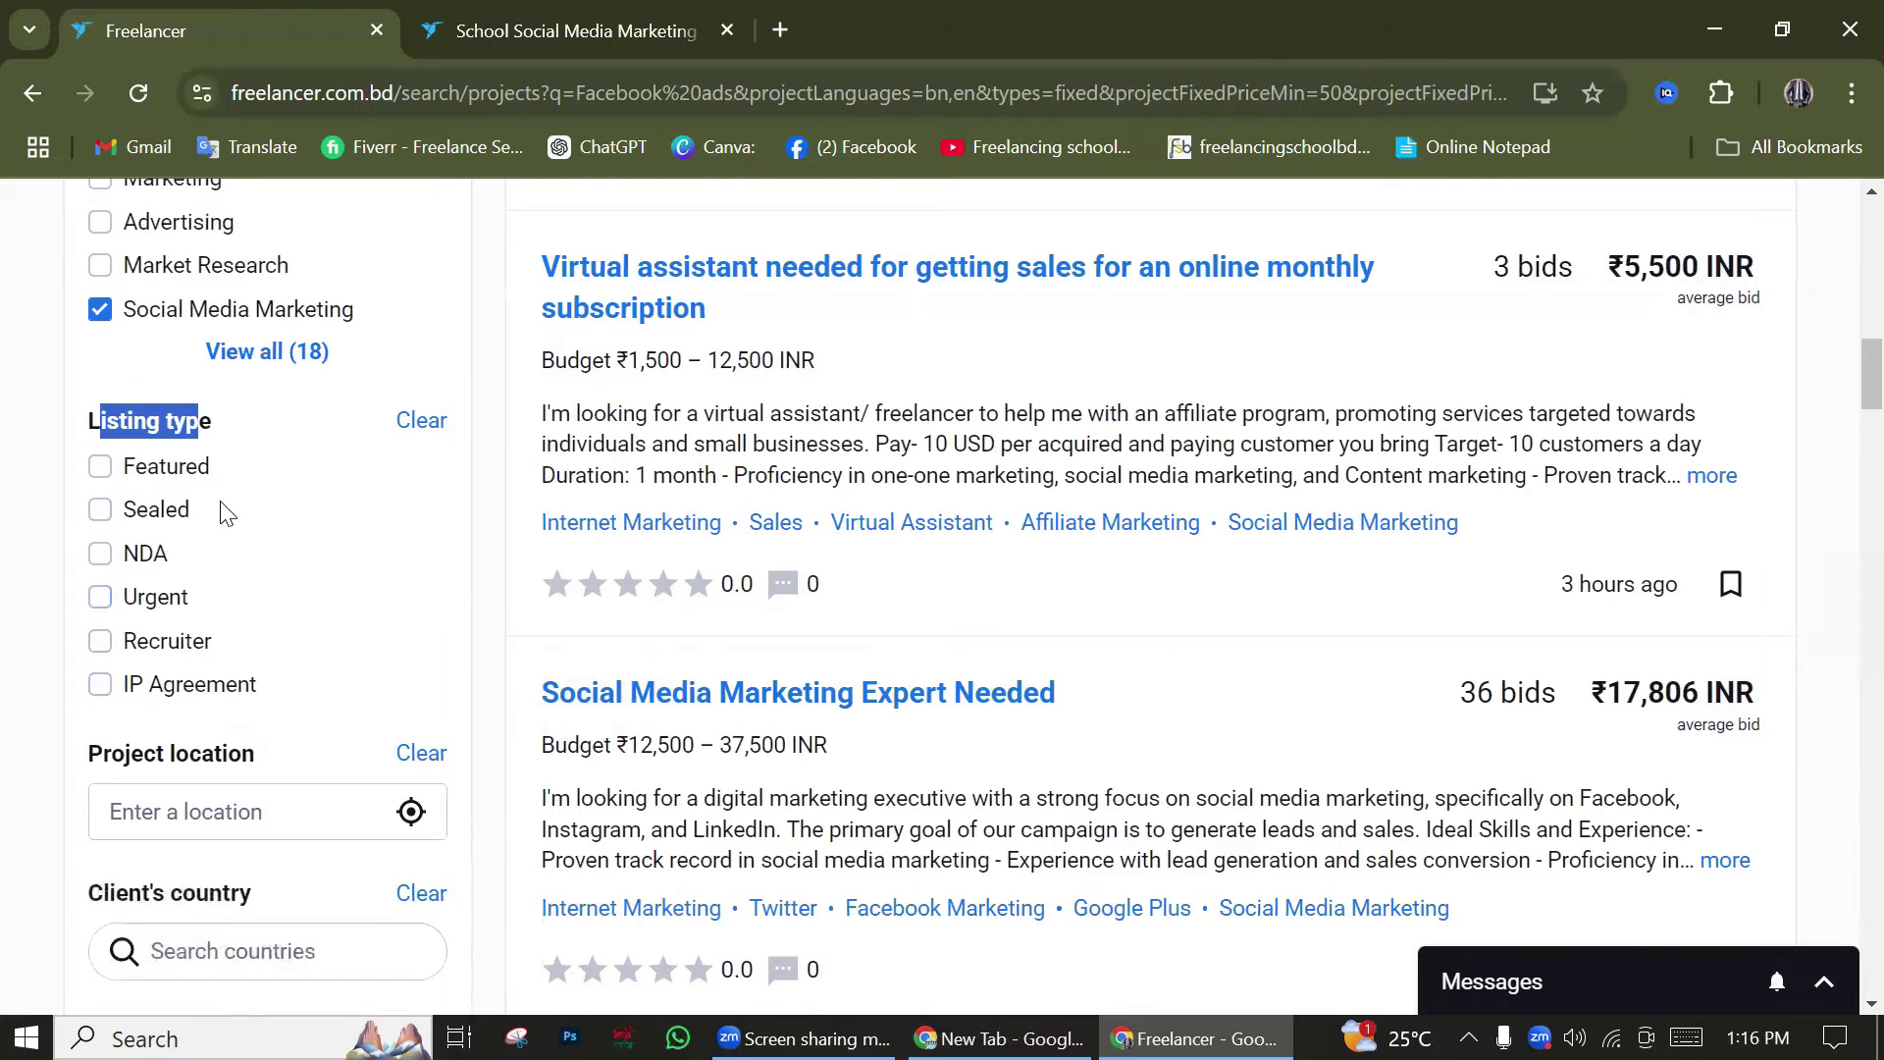
scroll(227, 511, "down", 3)
left_click_drag(269, 467, 98, 457)
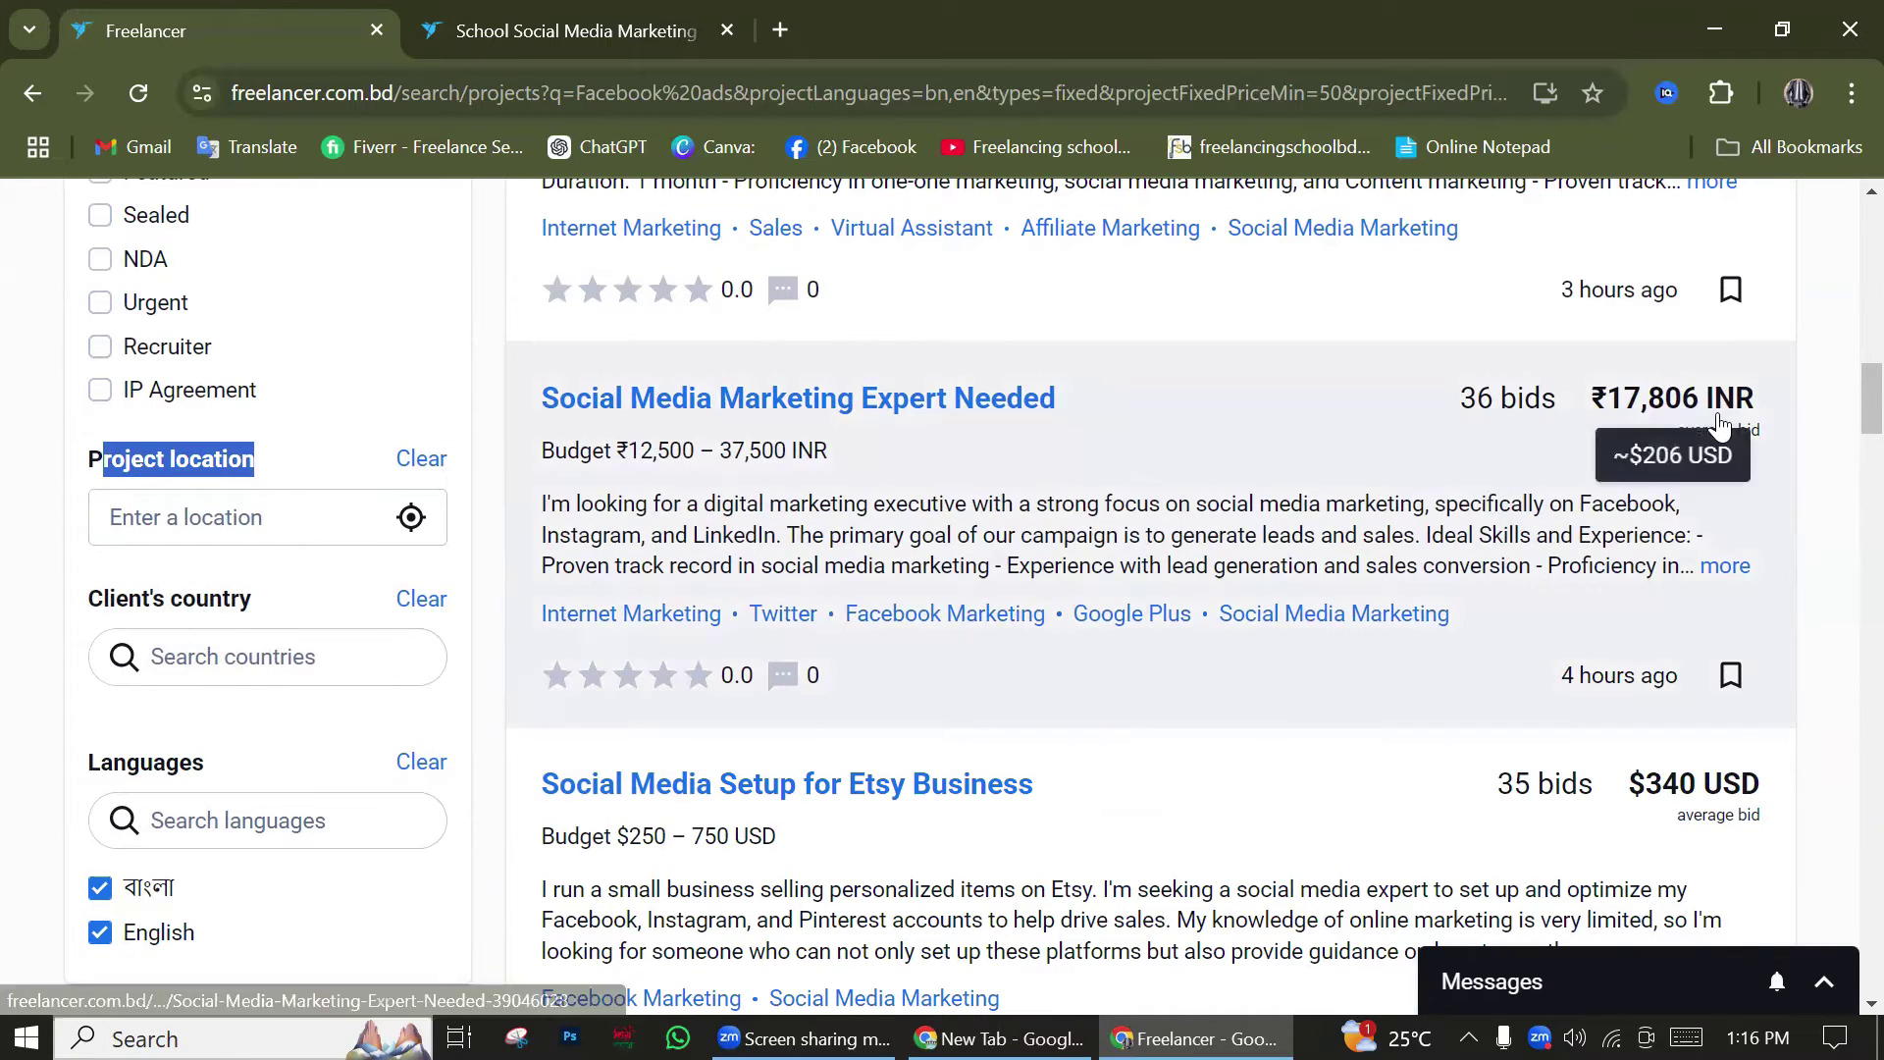
mouse_move(1735, 417)
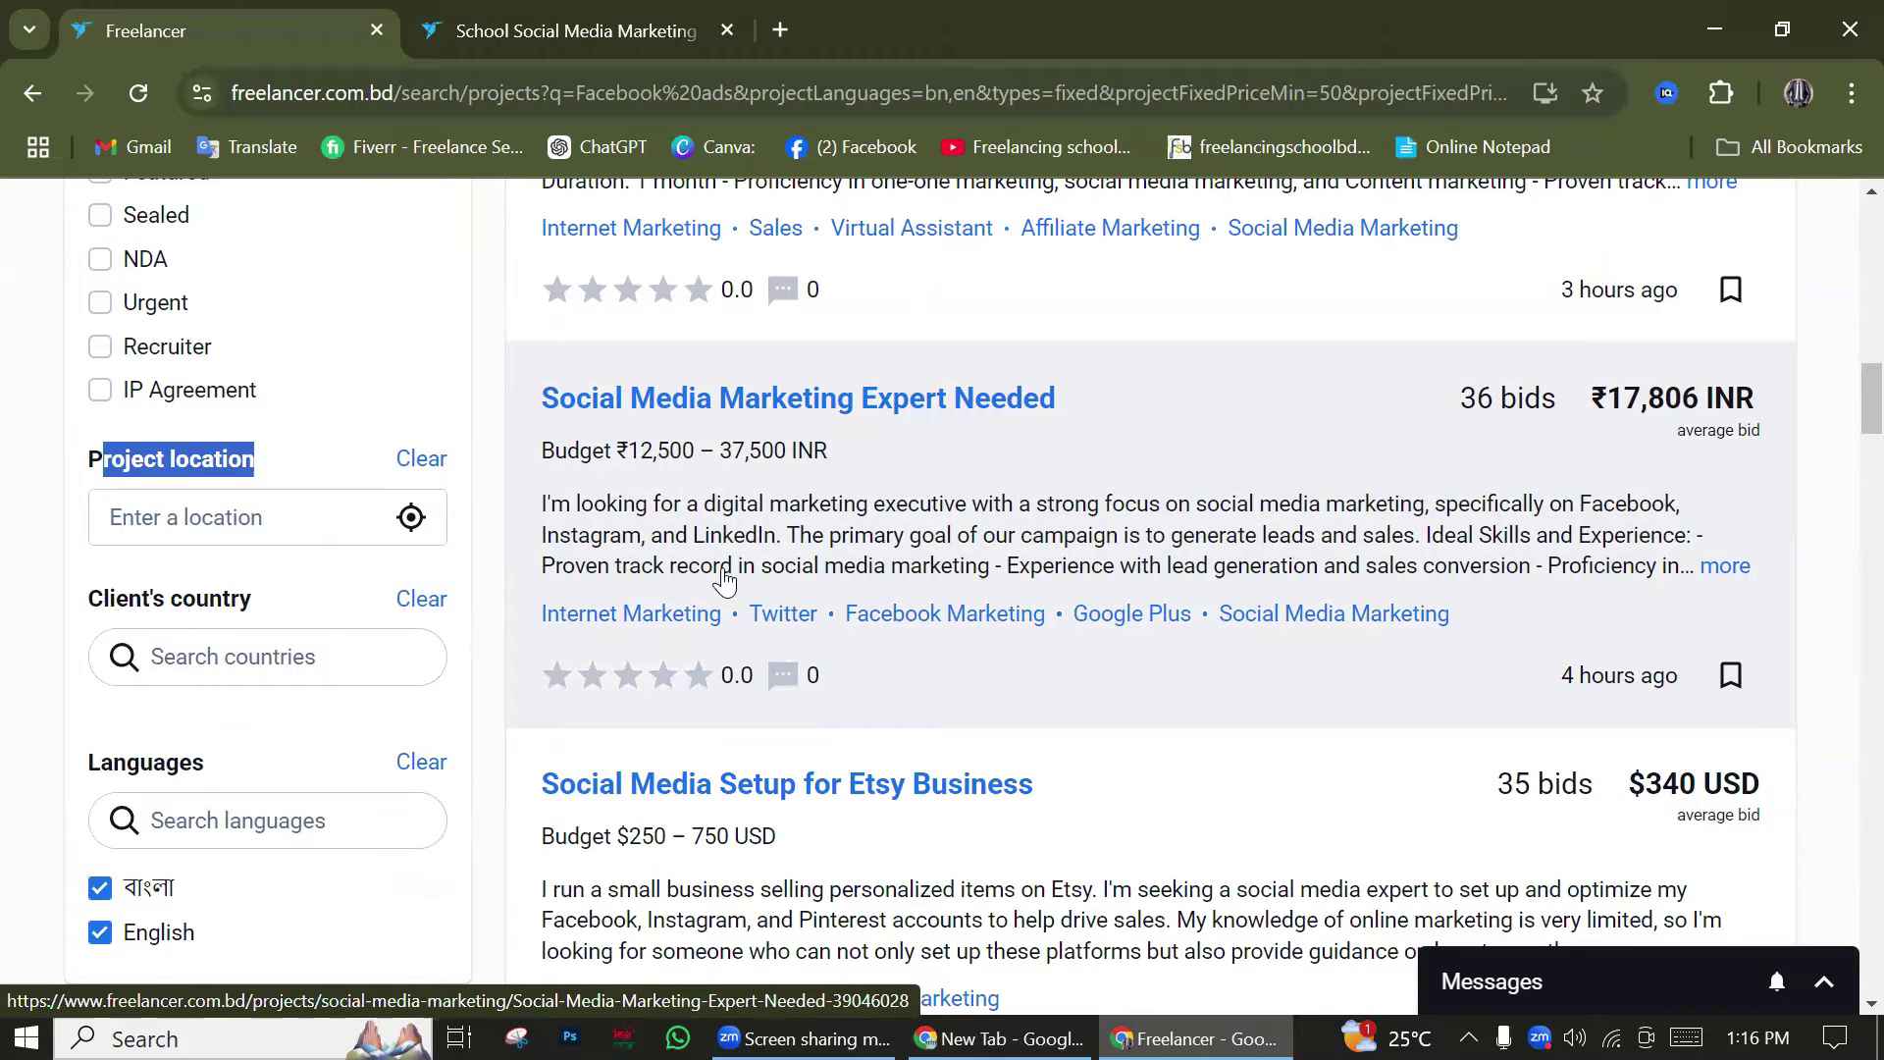
Set the project location filter to USA from the suggested locations
left_click(316, 476)
left_click(237, 528)
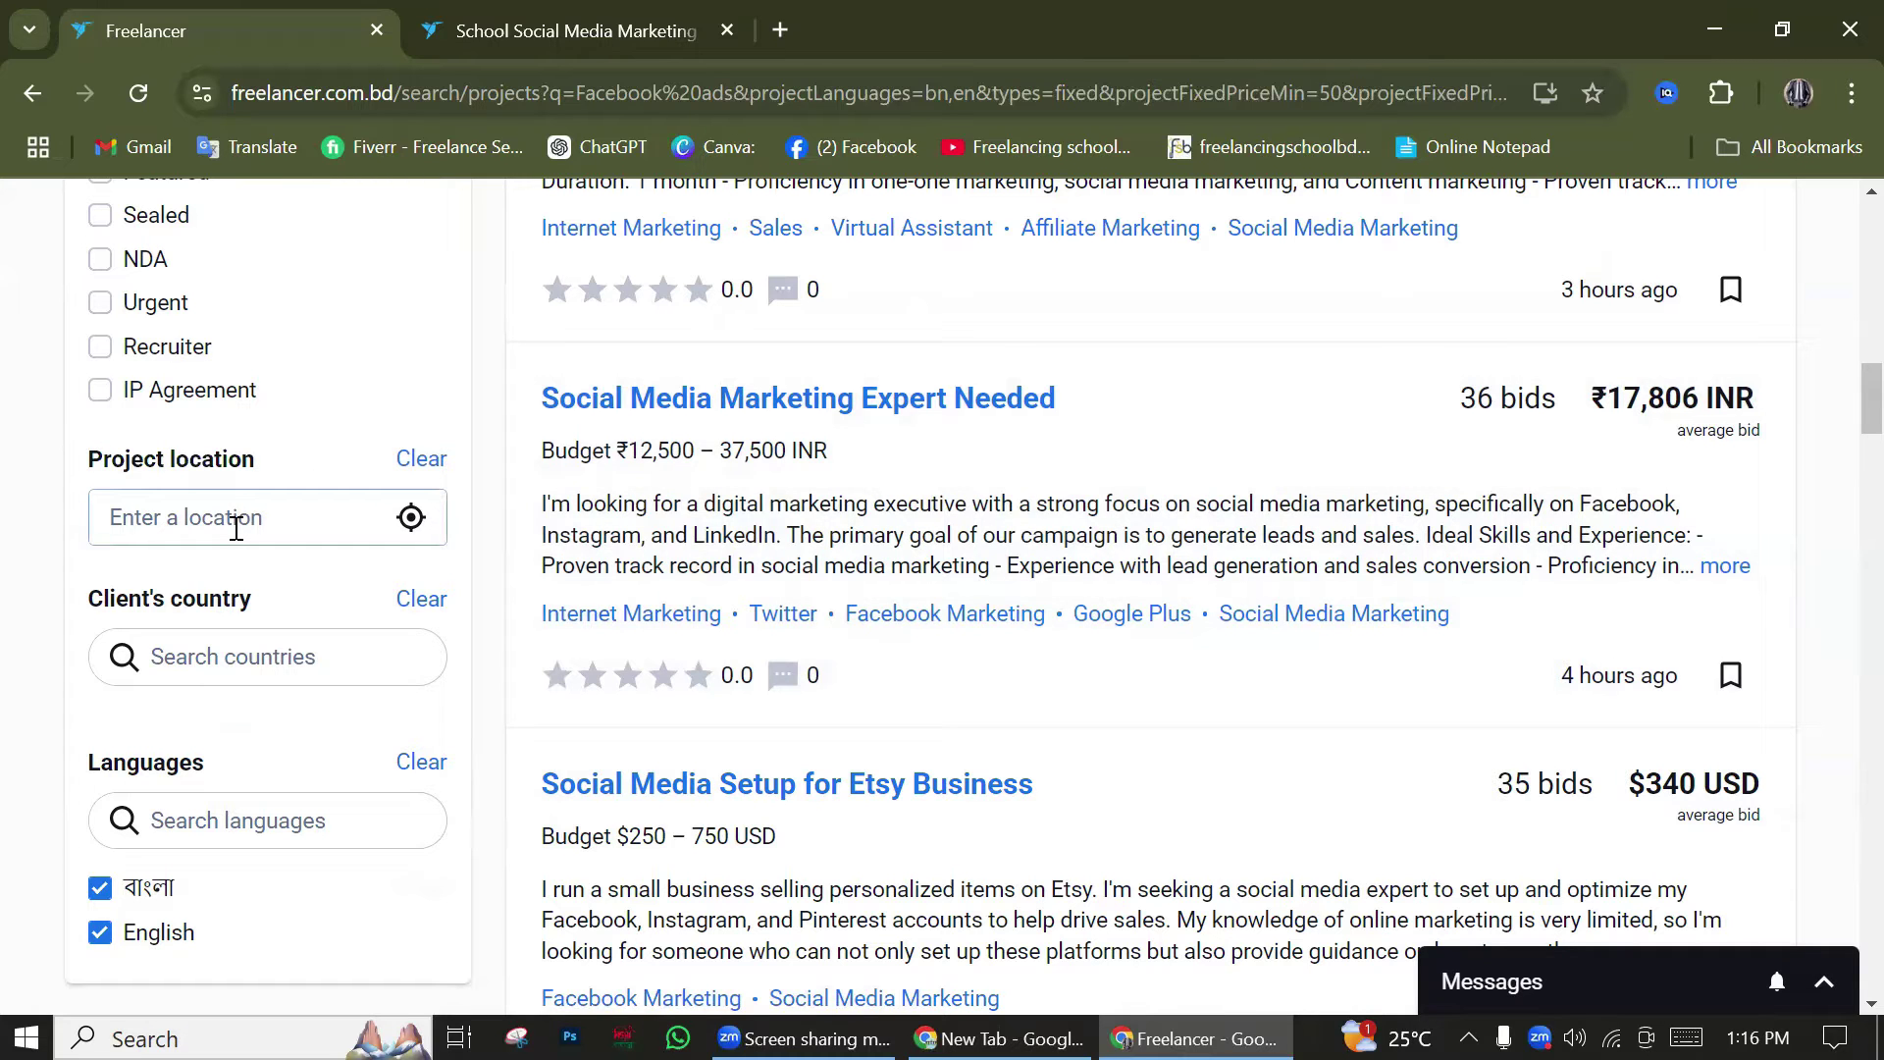
type("us")
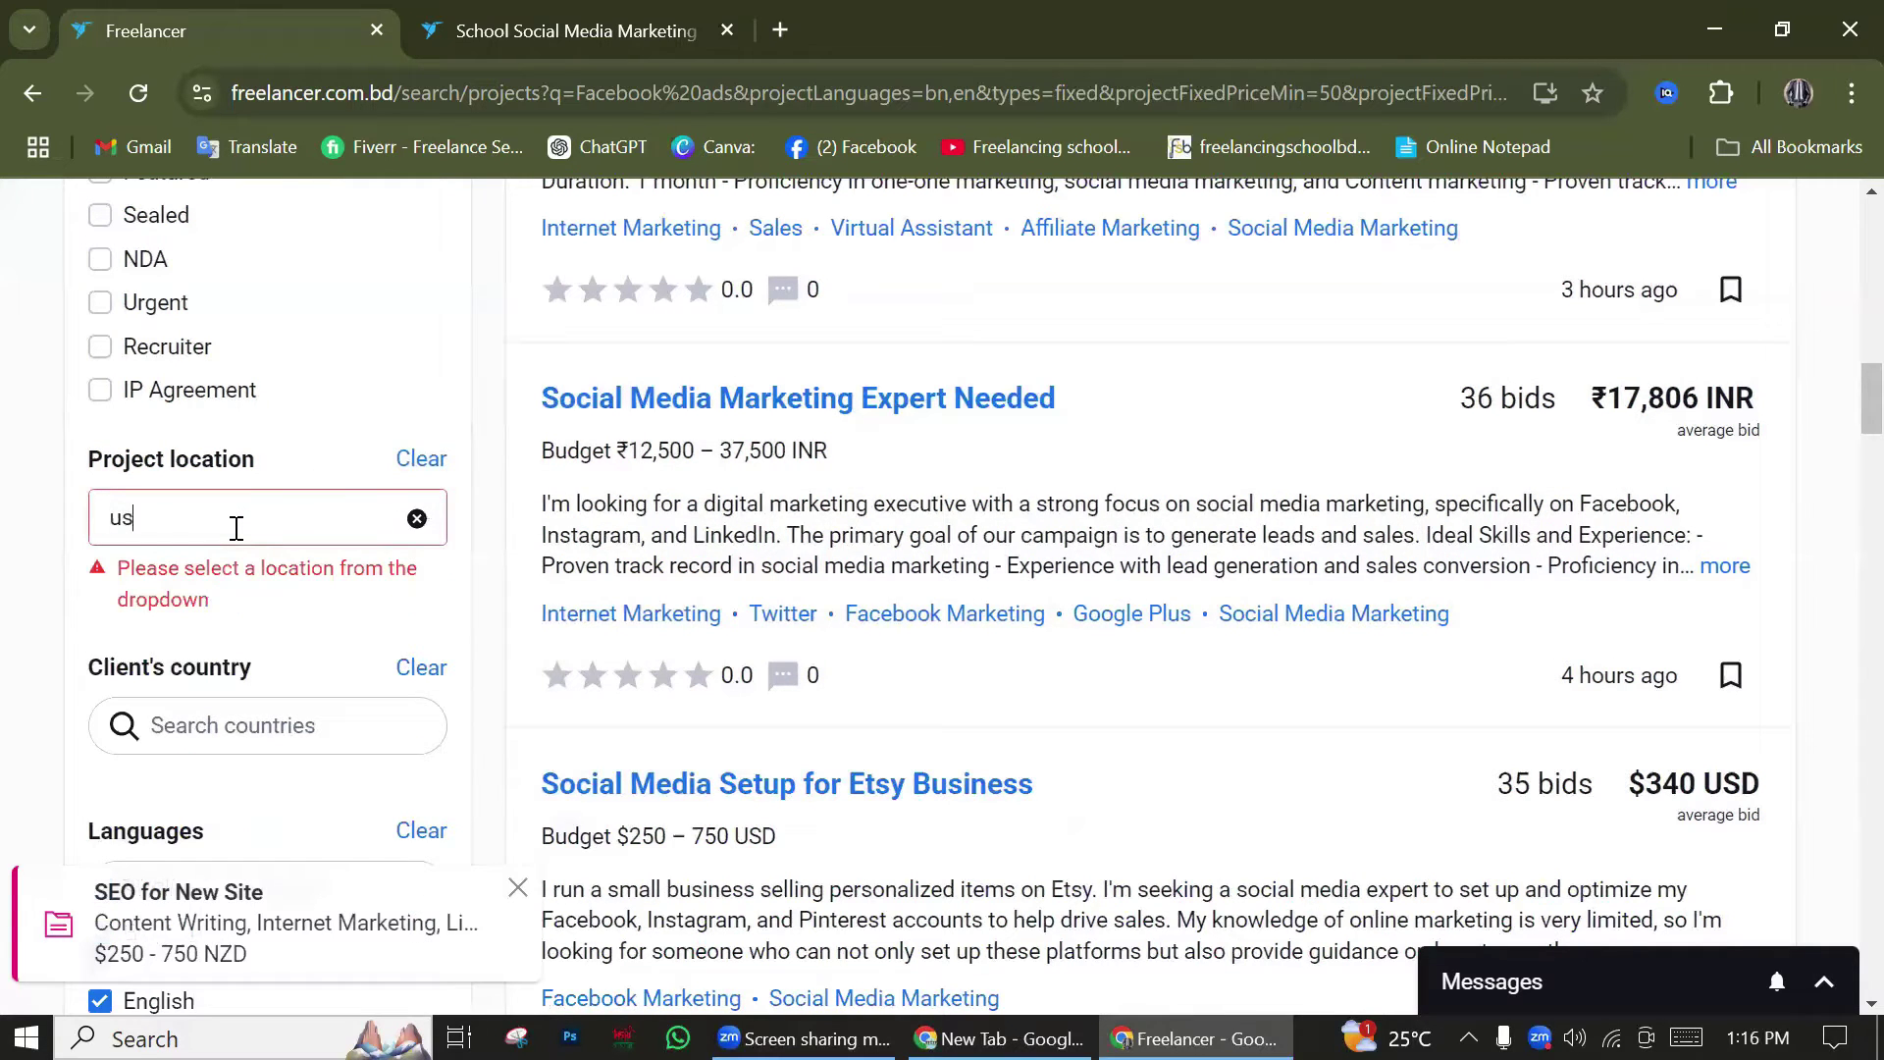
type("a")
key("BackSpace")
key("BackSpace")
key("BackSpace")
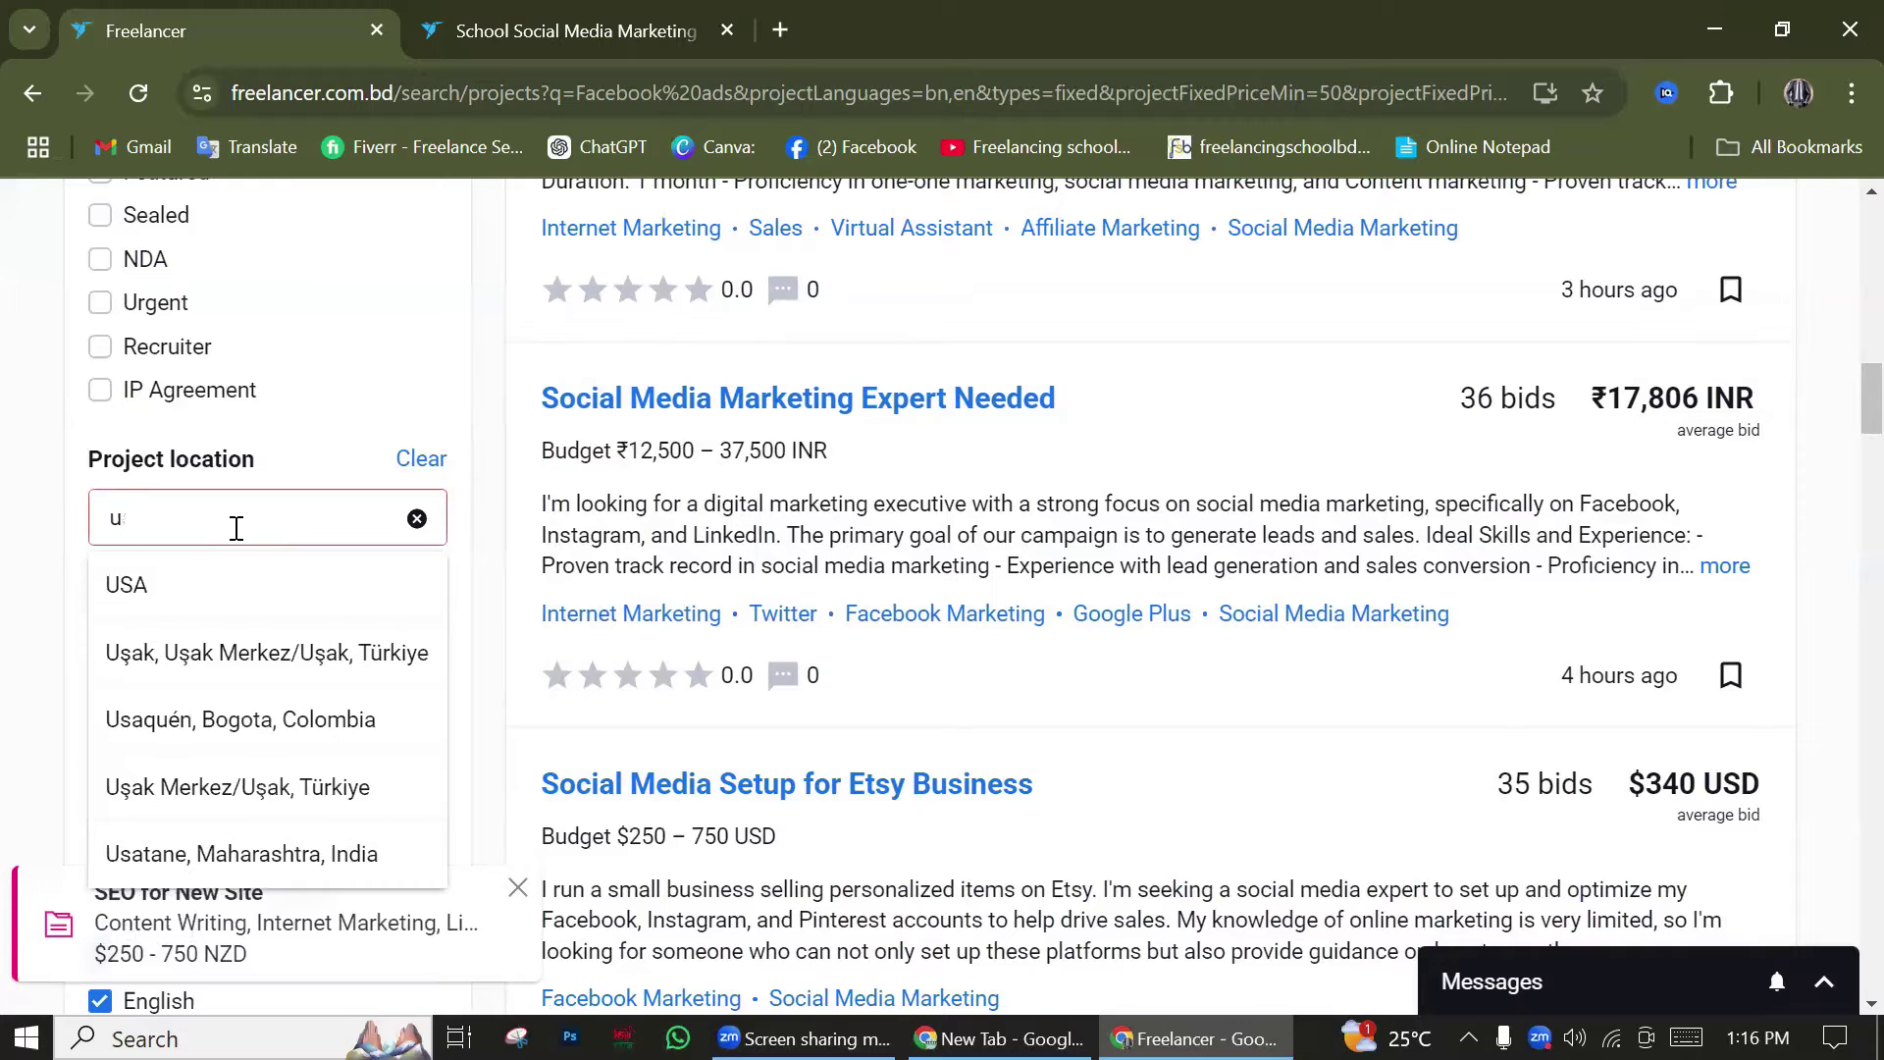
type("USA")
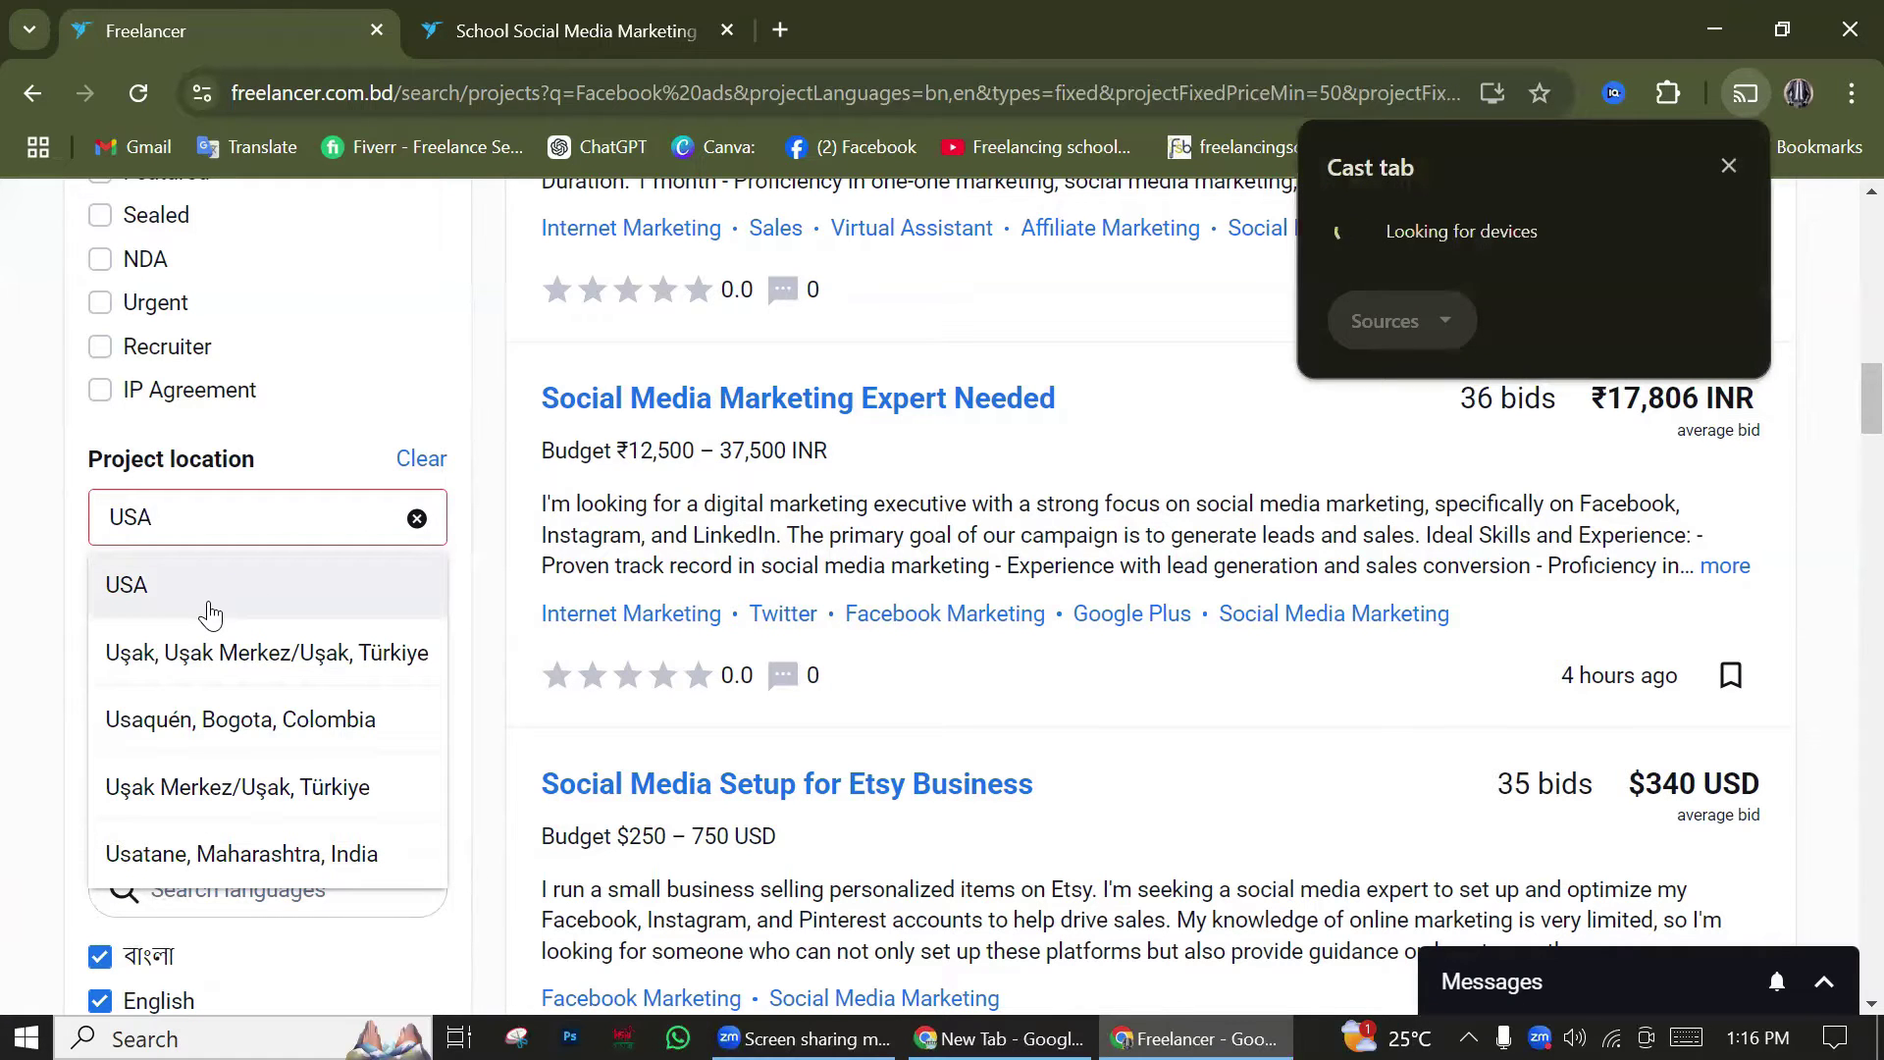
left_click(201, 592)
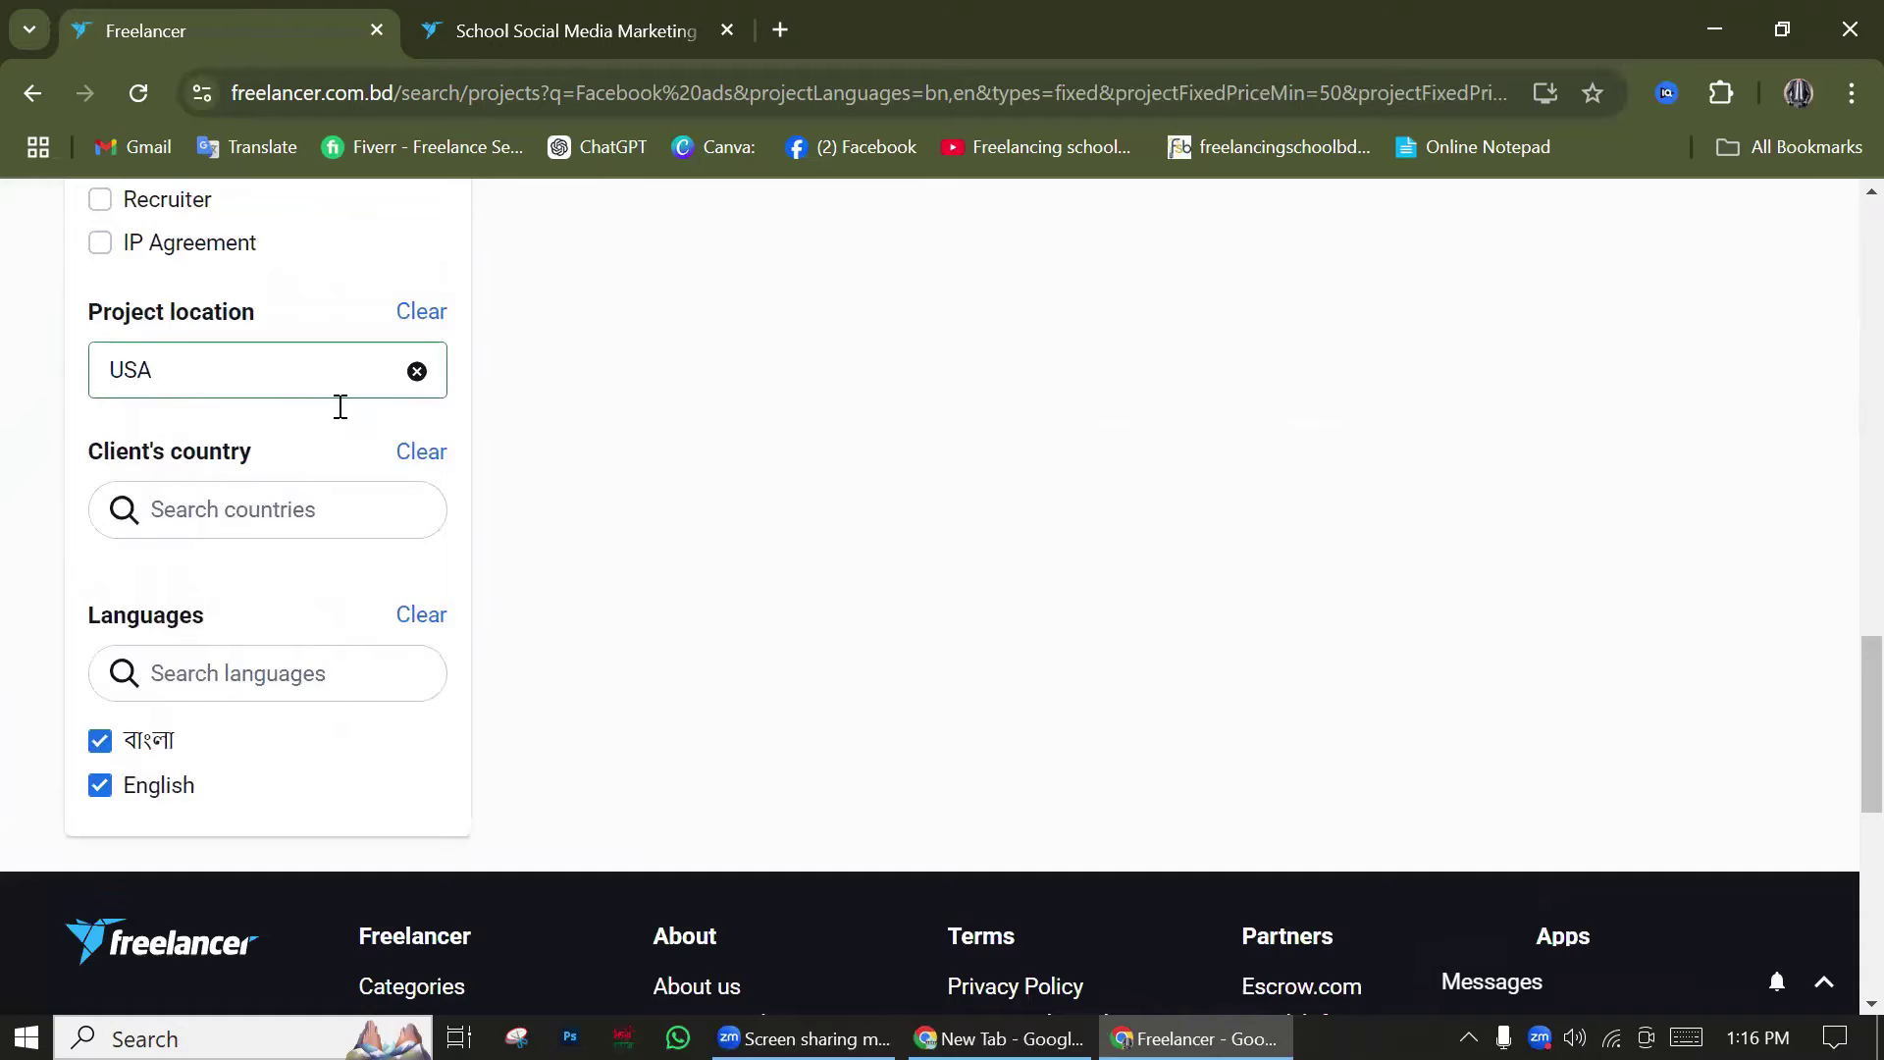
Review the search results for the USA location along with the active filters
scroll(808, 560, "up", 10)
scroll(812, 572, "down", 3)
left_click_drag(989, 589, 1352, 610)
left_click(1212, 595)
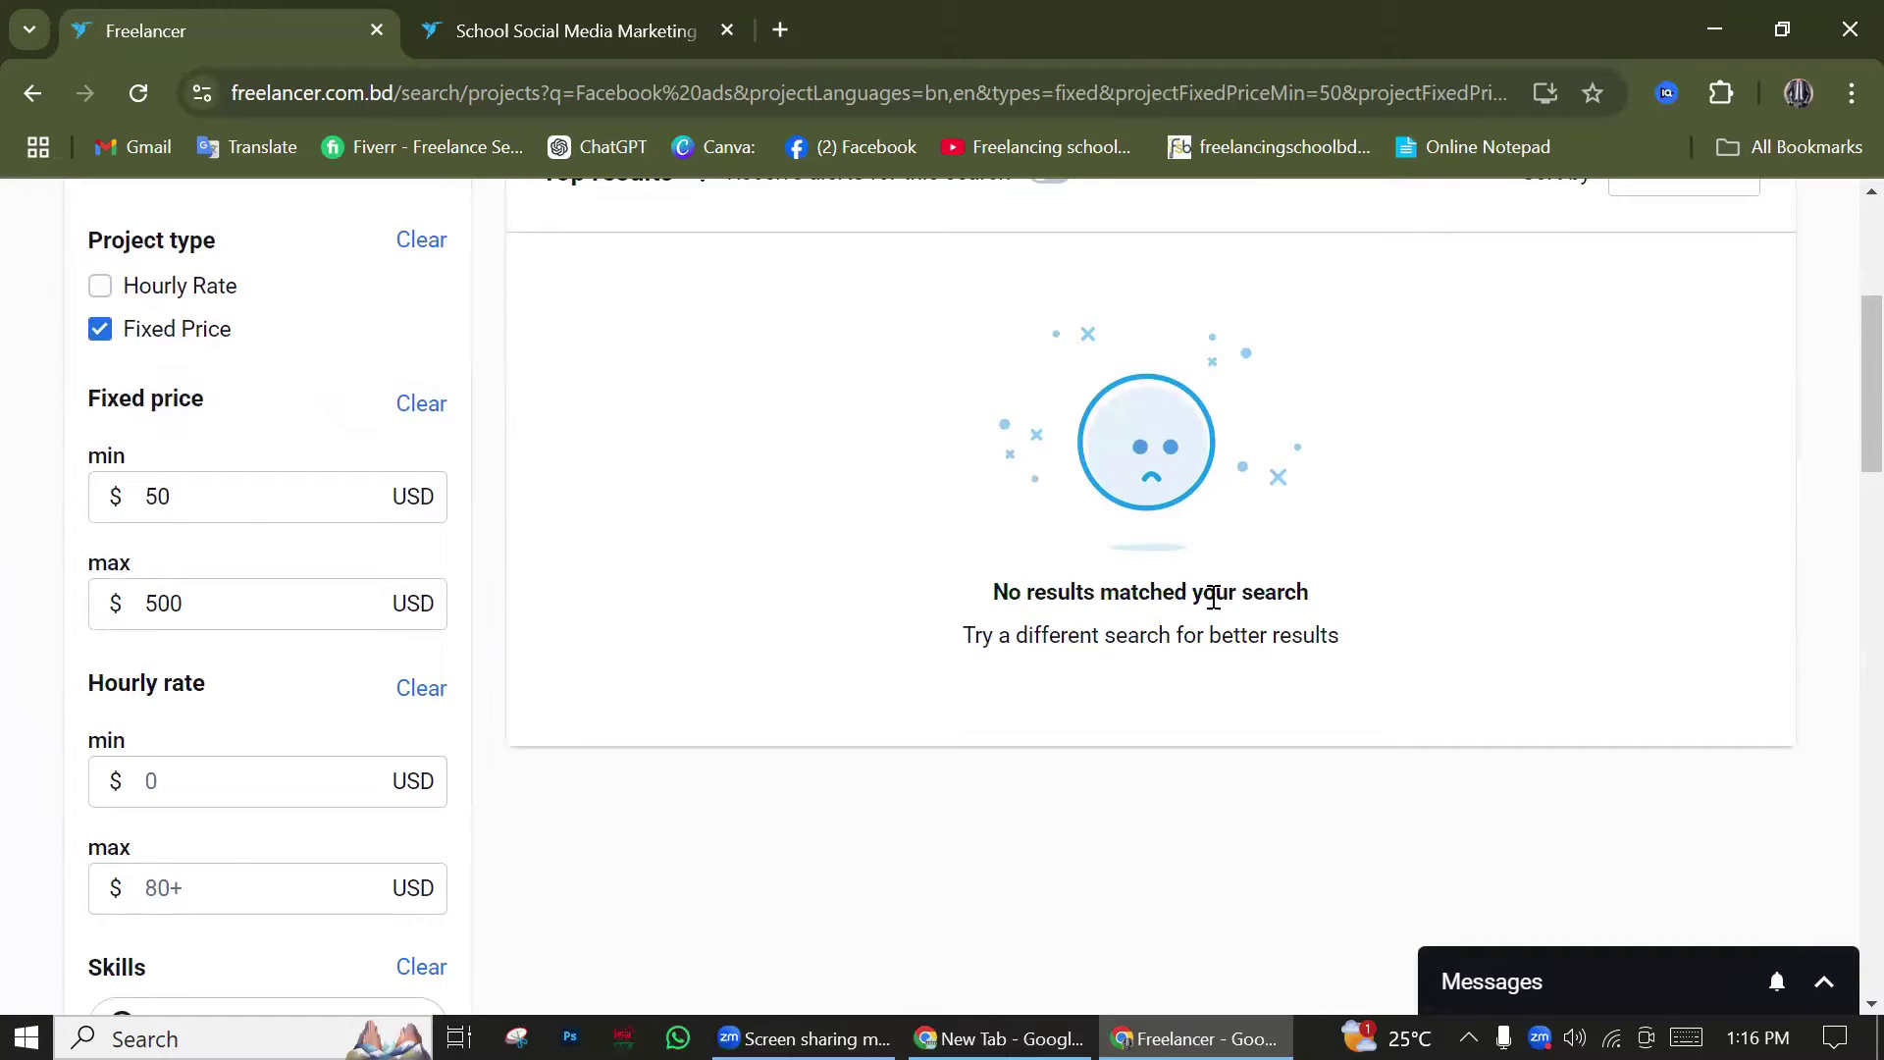
scroll(206, 821, "down", 9)
scroll(193, 830, "down", 5)
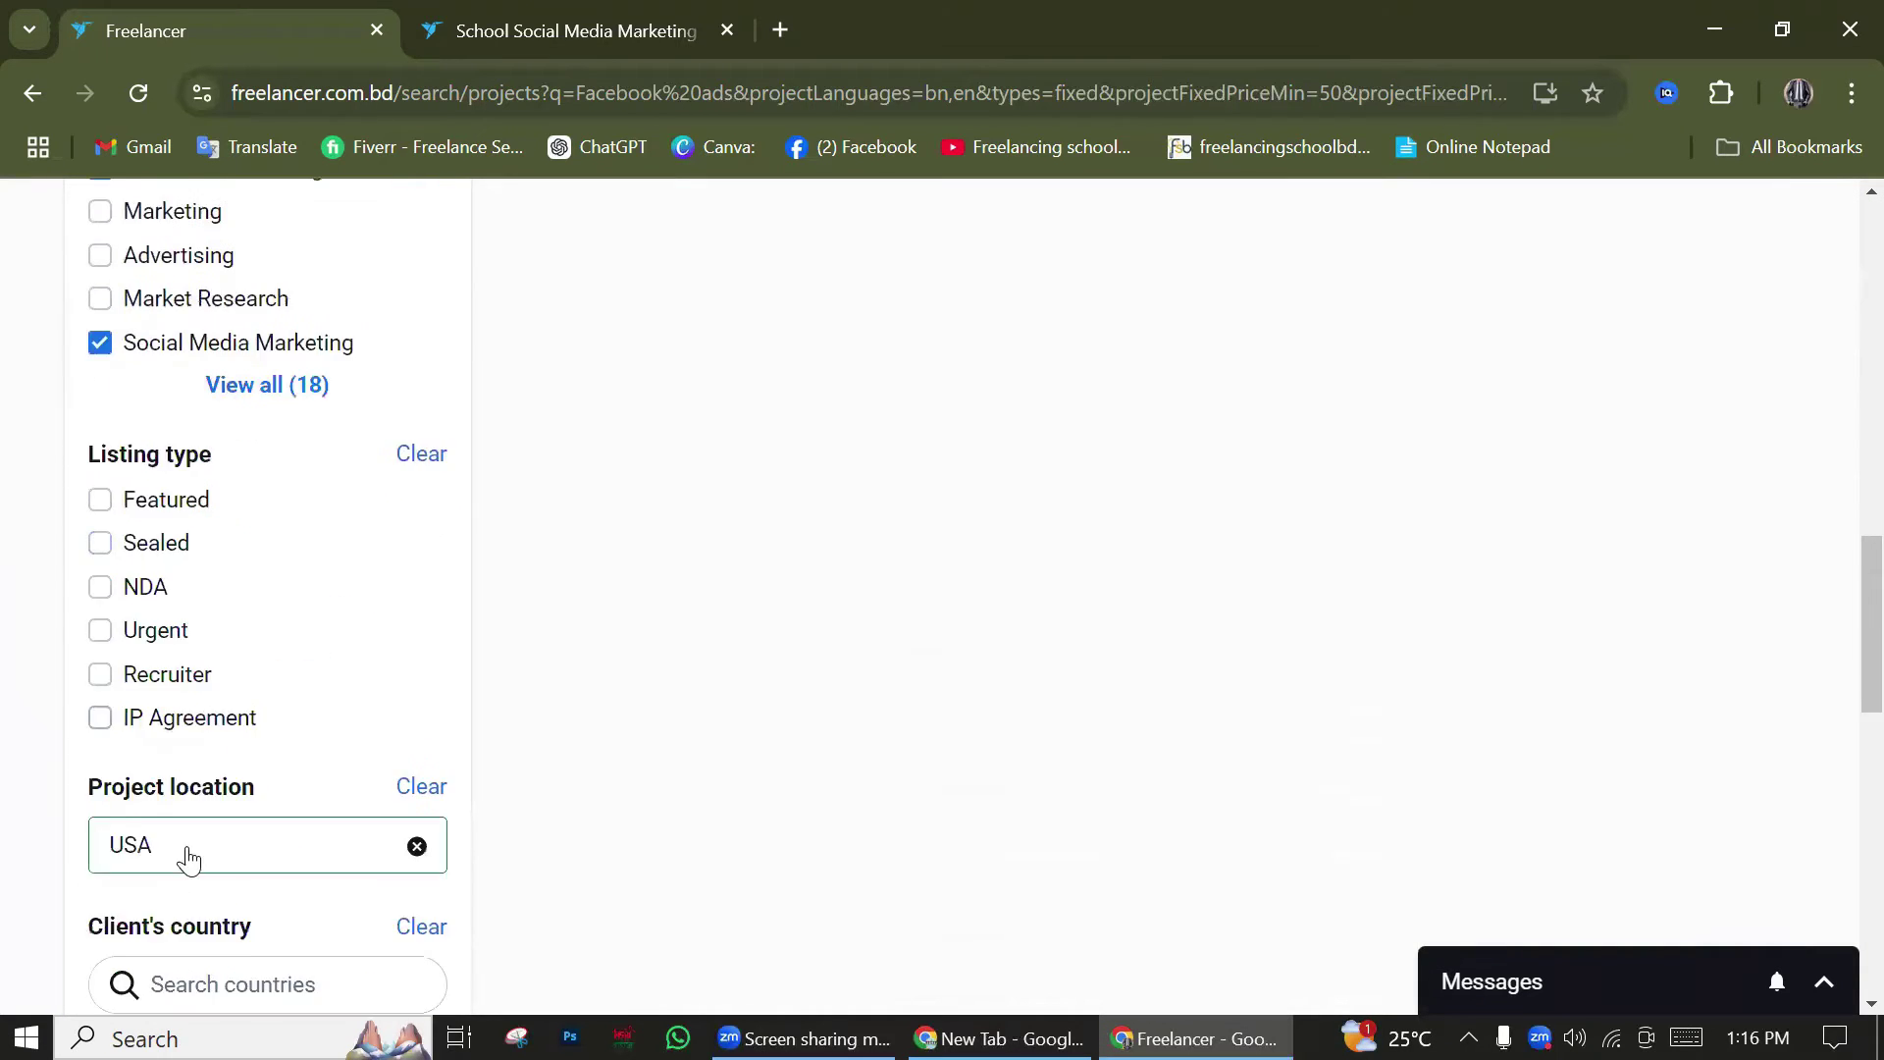
Add Market Research, Advertising, Marketing, Sales, YouTube and SEO to the selected skills
scroll(245, 874, "up", 5)
scroll(118, 694, "up", 2)
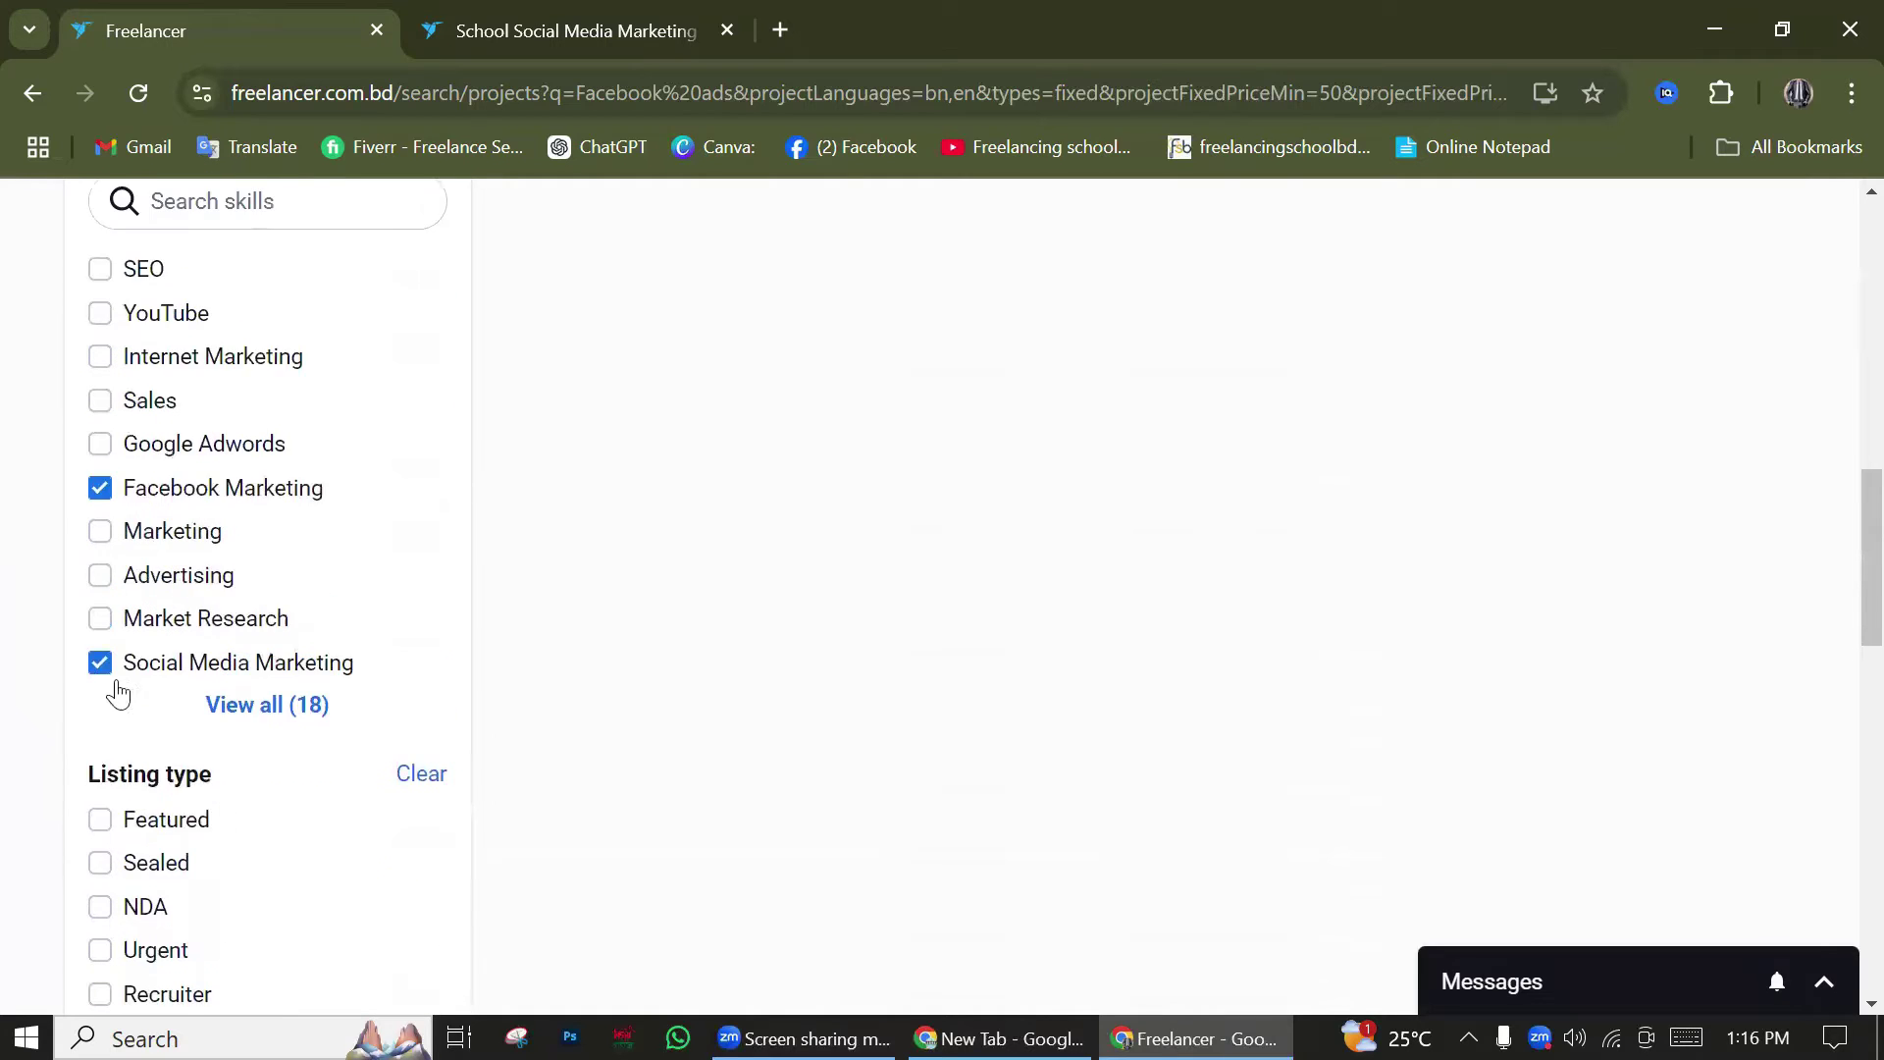
left_click(99, 709)
left_click(100, 665)
left_click(100, 620)
left_click(100, 489)
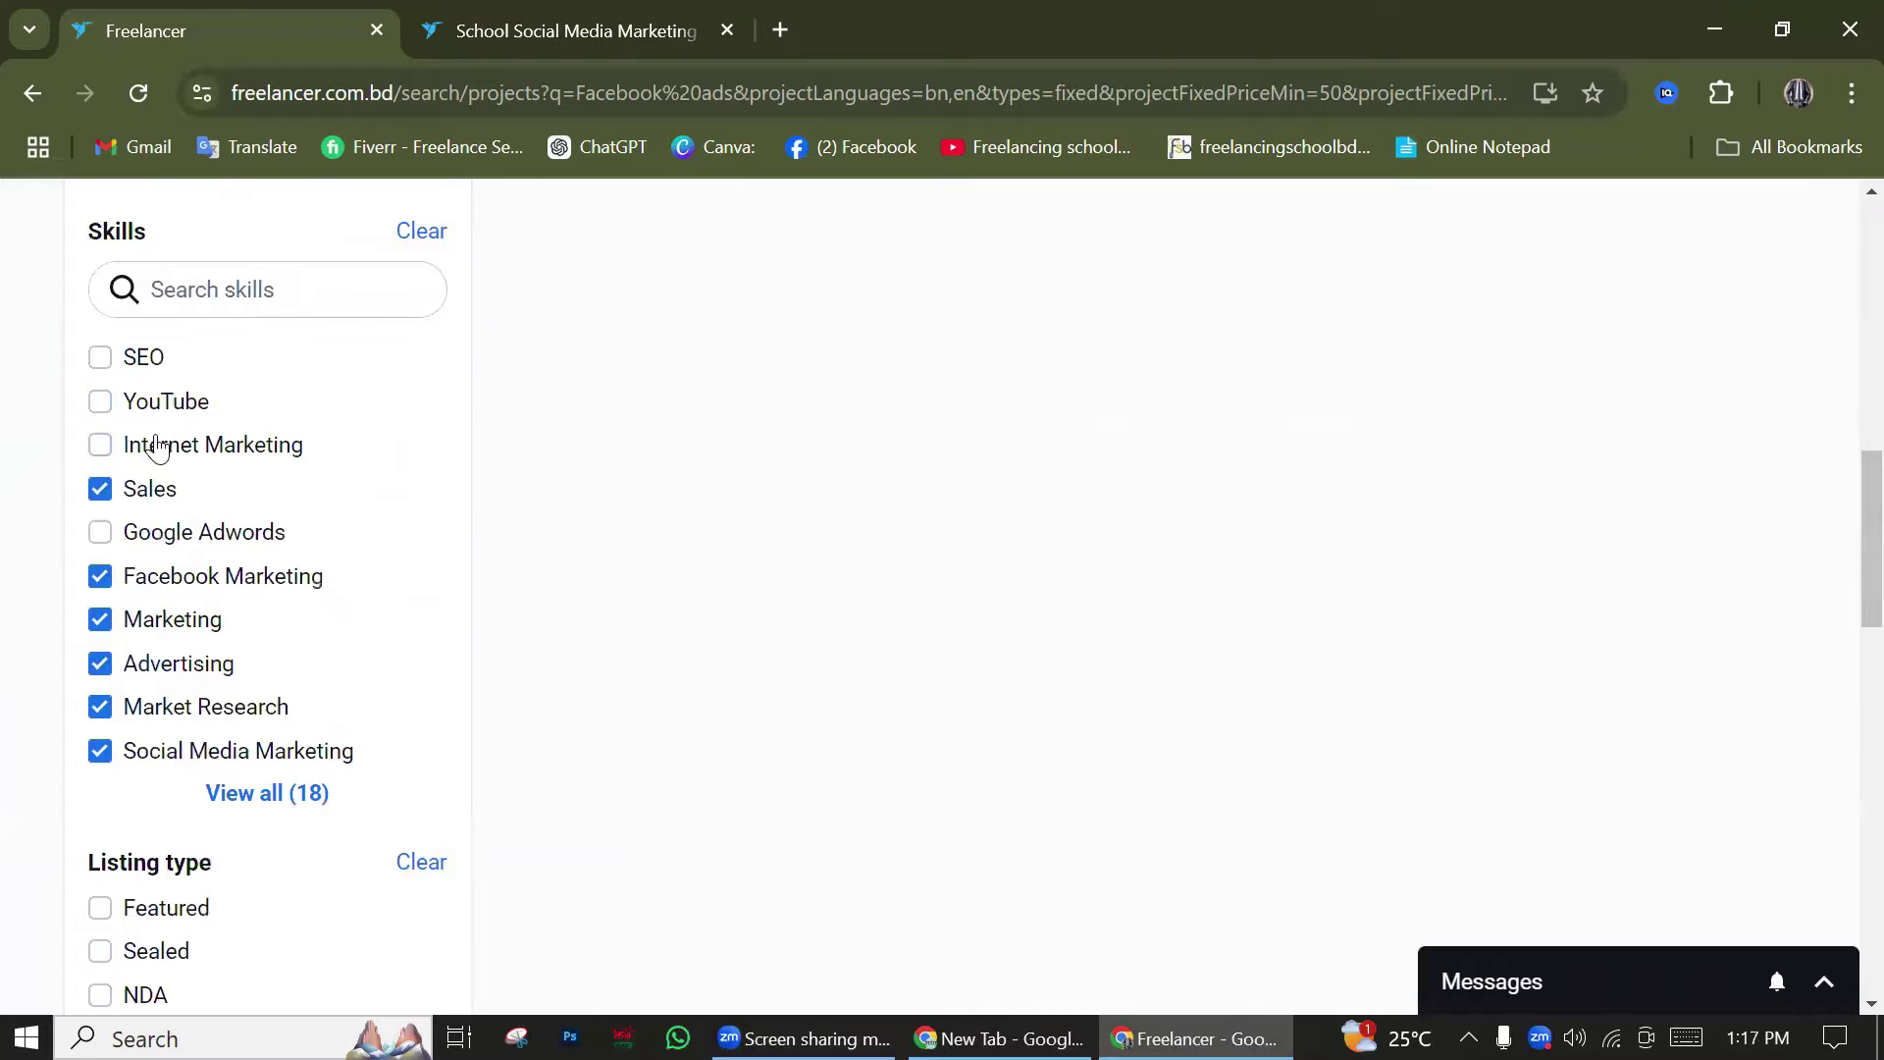
left_click(100, 401)
left_click(99, 359)
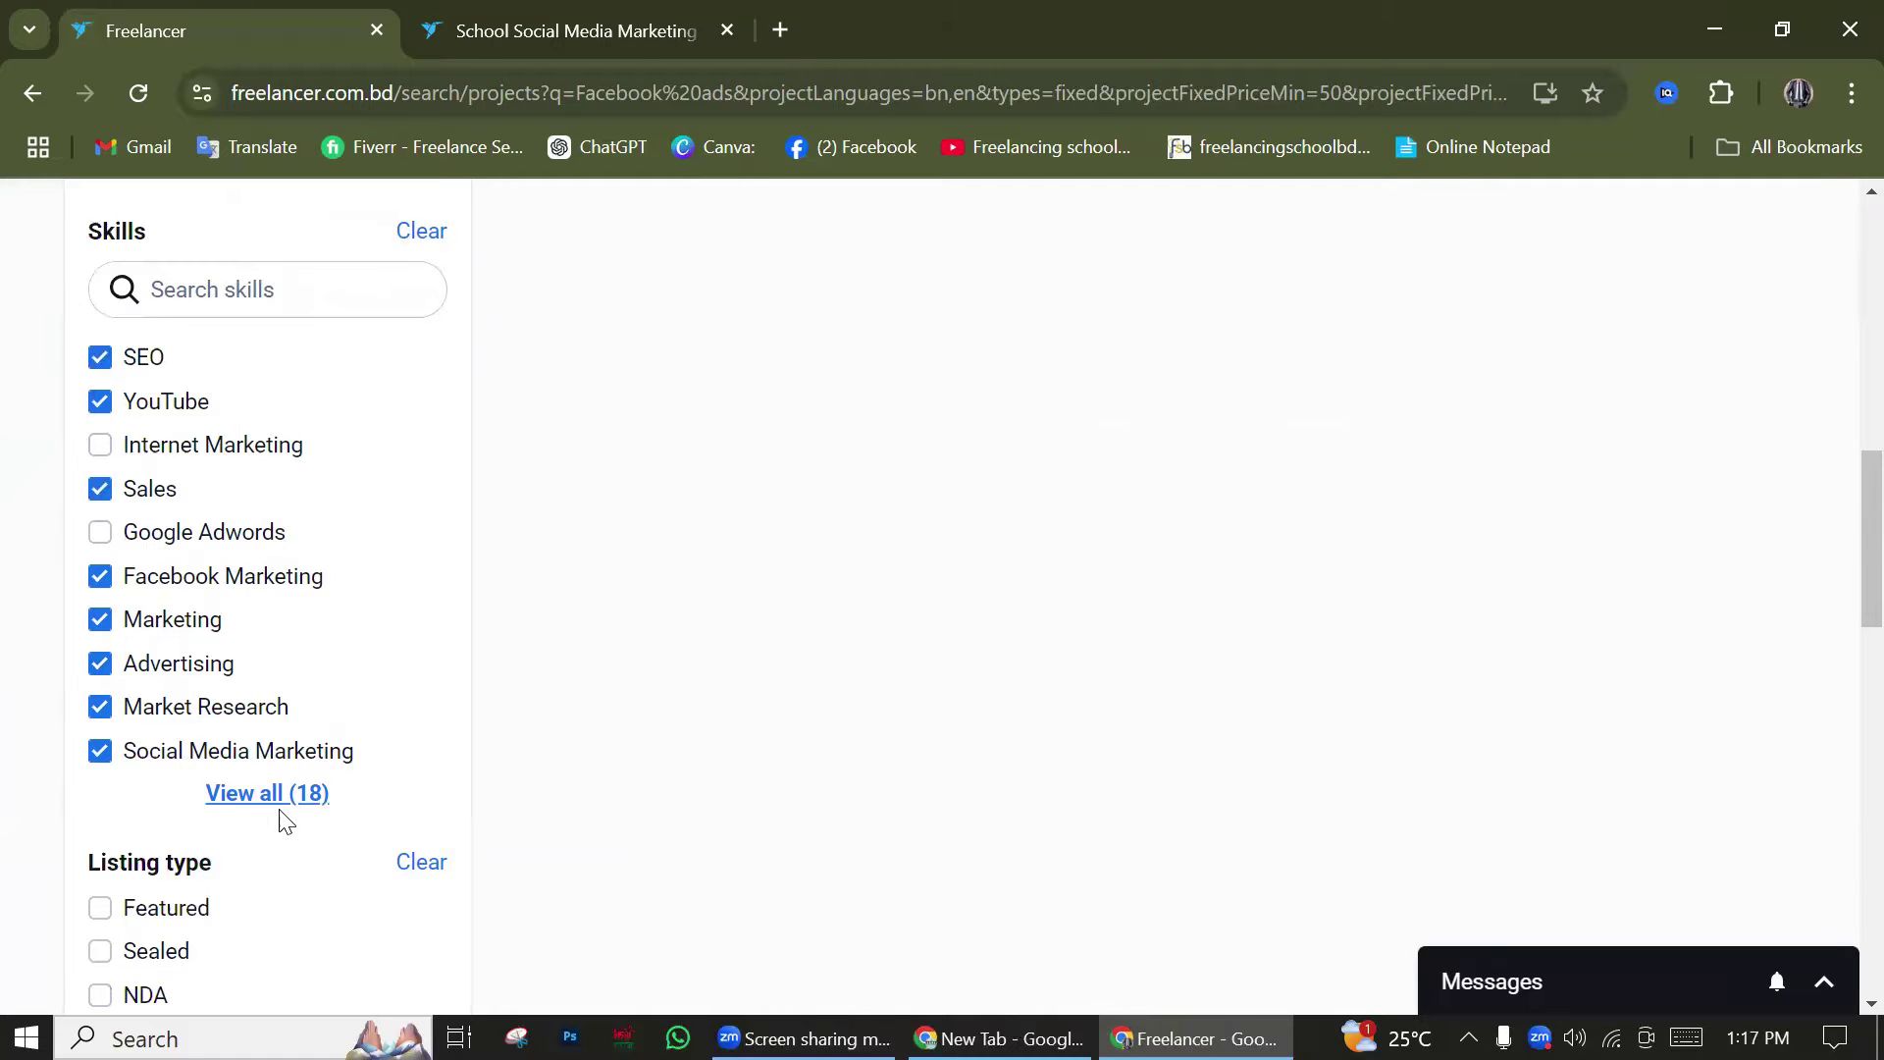
left_click(195, 291)
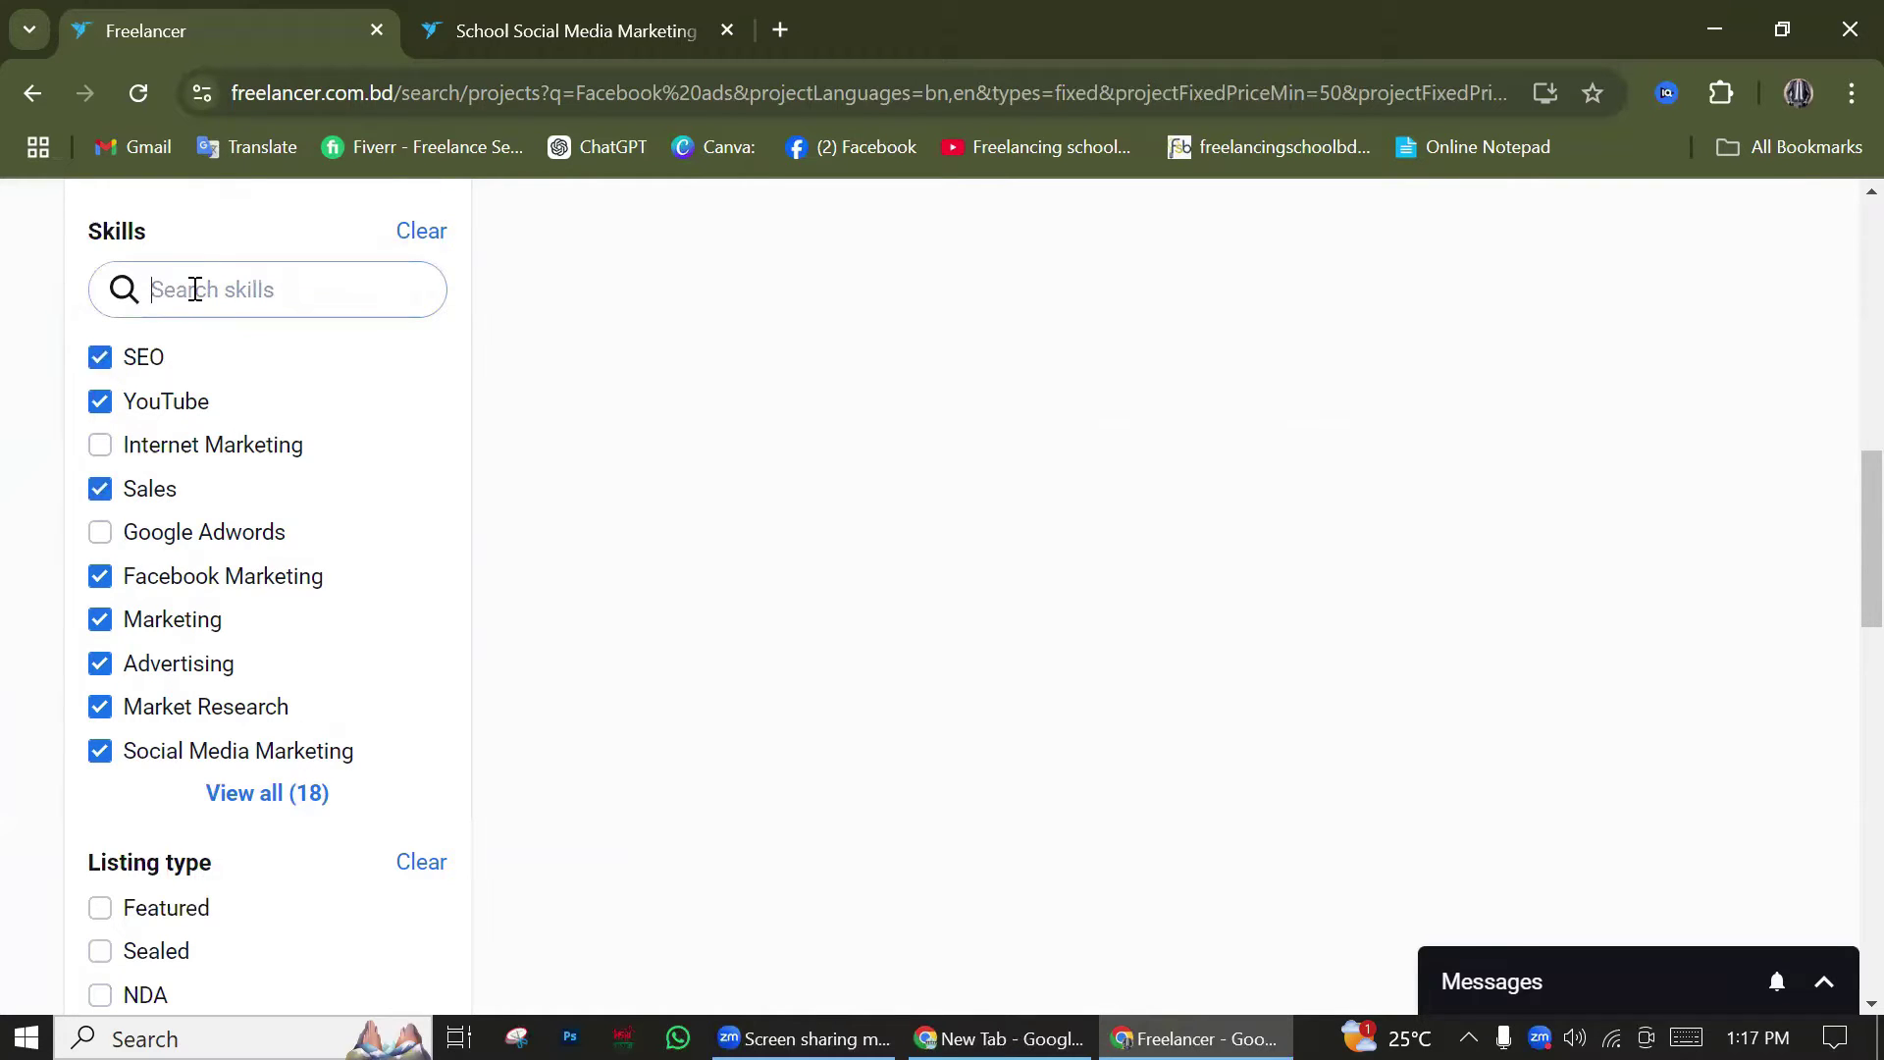
Clear the fixed price range and include Hourly Rate projects alongside Fixed Price ones
scroll(740, 517, "up", 9)
scroll(740, 517, "down", 13)
scroll(746, 520, "up", 9)
left_click(421, 404)
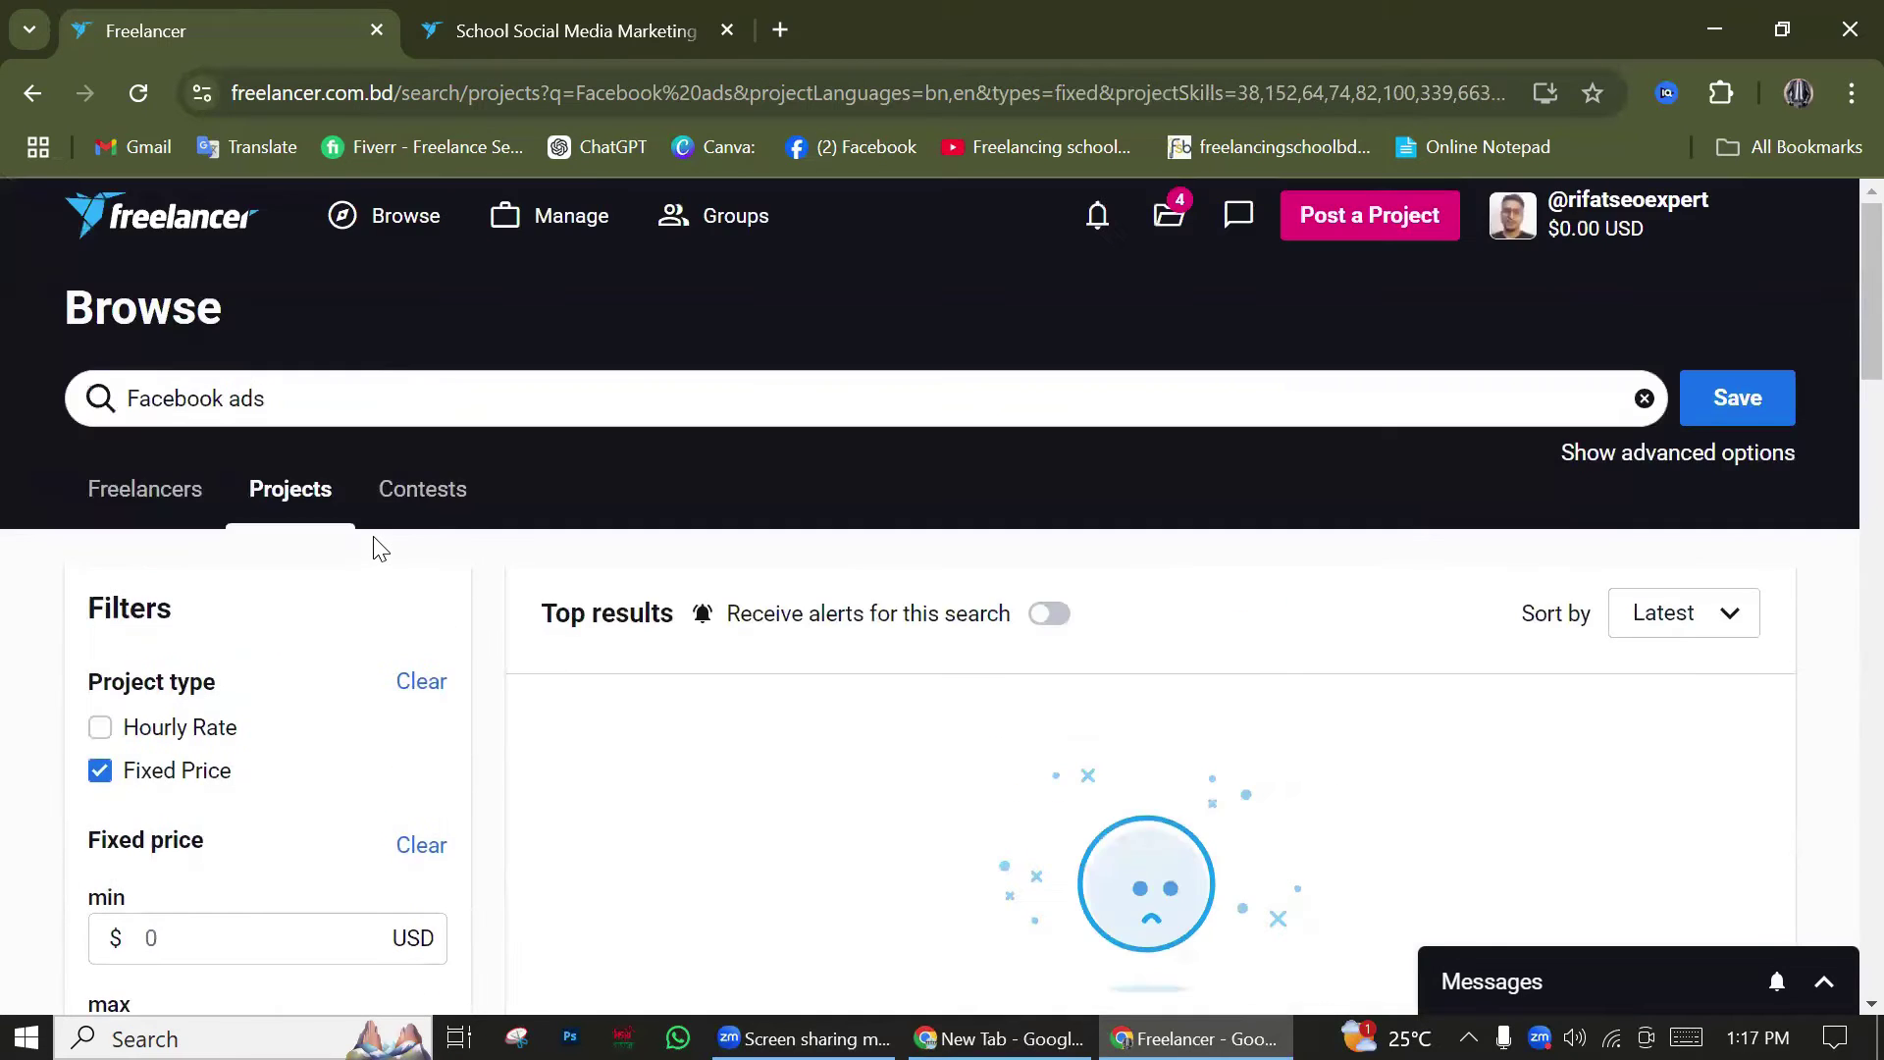
scroll(374, 544, "down", 7)
scroll(171, 621, "up", 6)
left_click(99, 580)
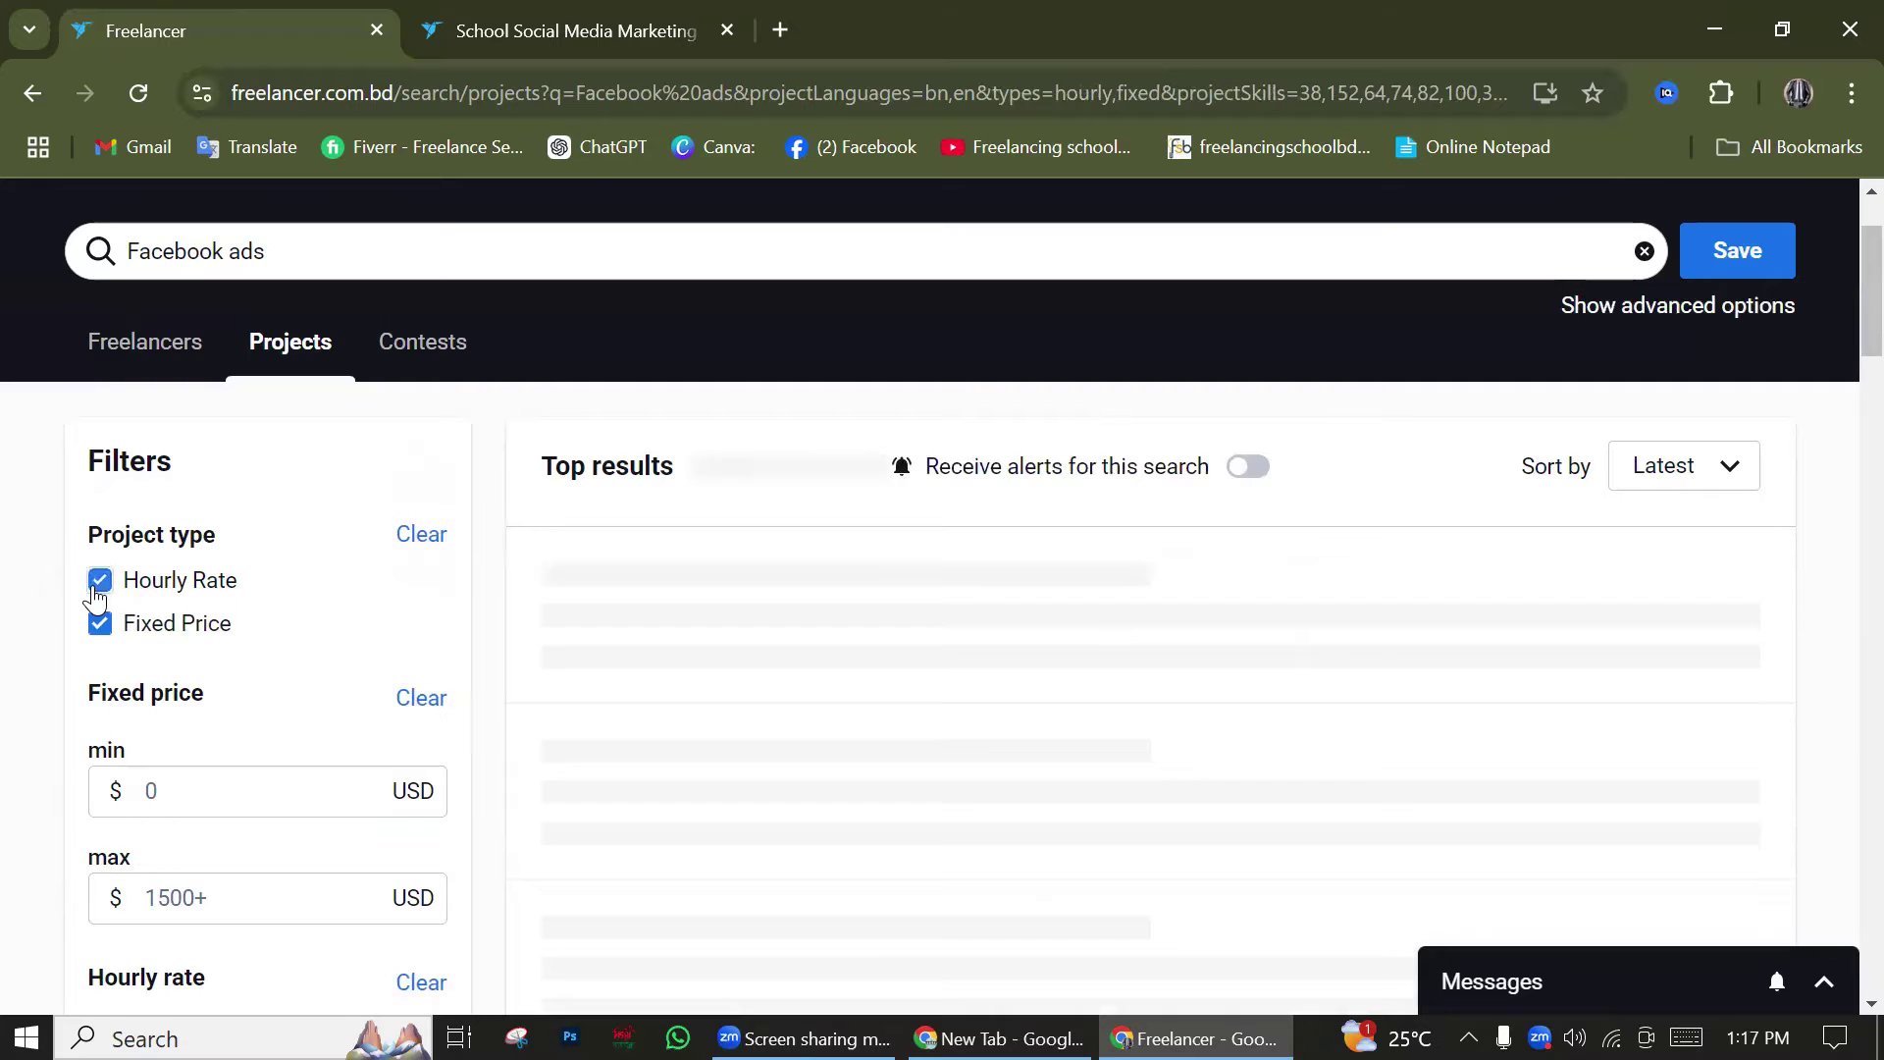
Examine the project location and client's country filters and the listings' bid counts and average bids
scroll(279, 570, "down", 7)
scroll(282, 564, "down", 10)
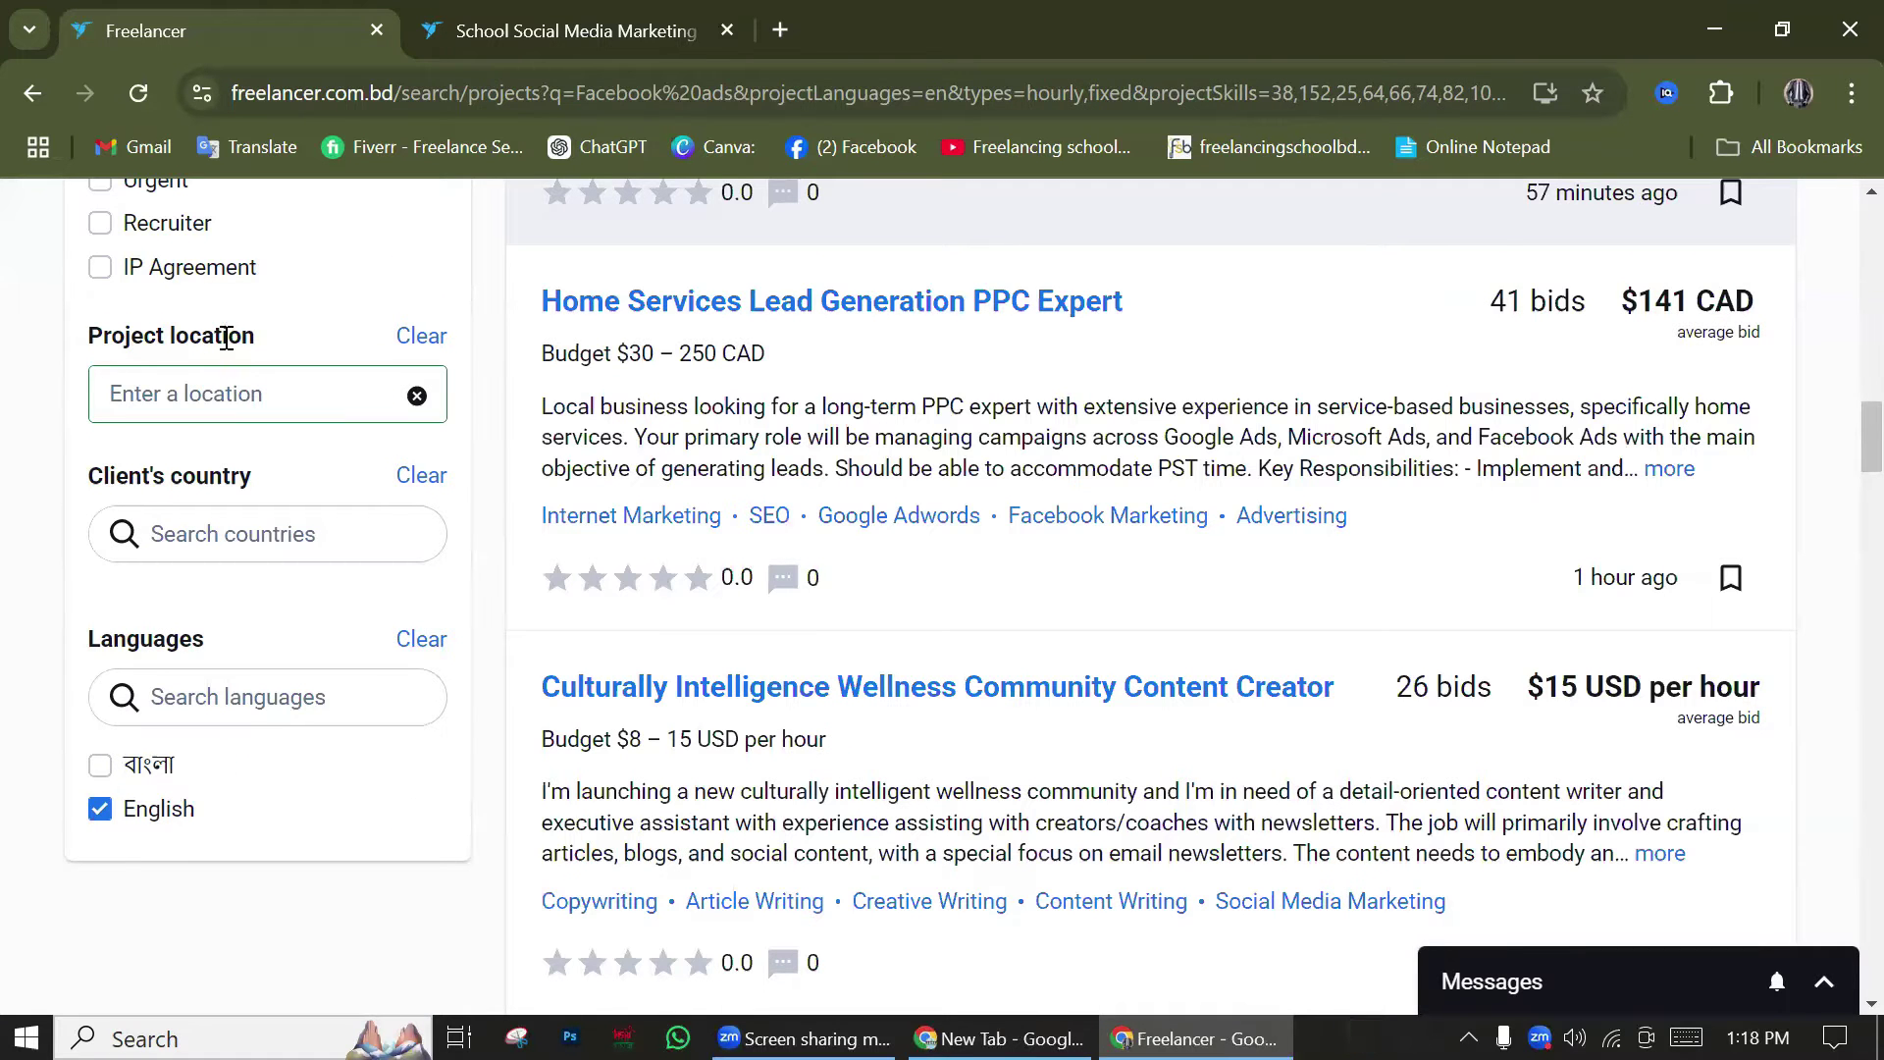
left_click_drag(223, 336, 84, 348)
left_click(219, 395)
left_click_drag(90, 478, 224, 489)
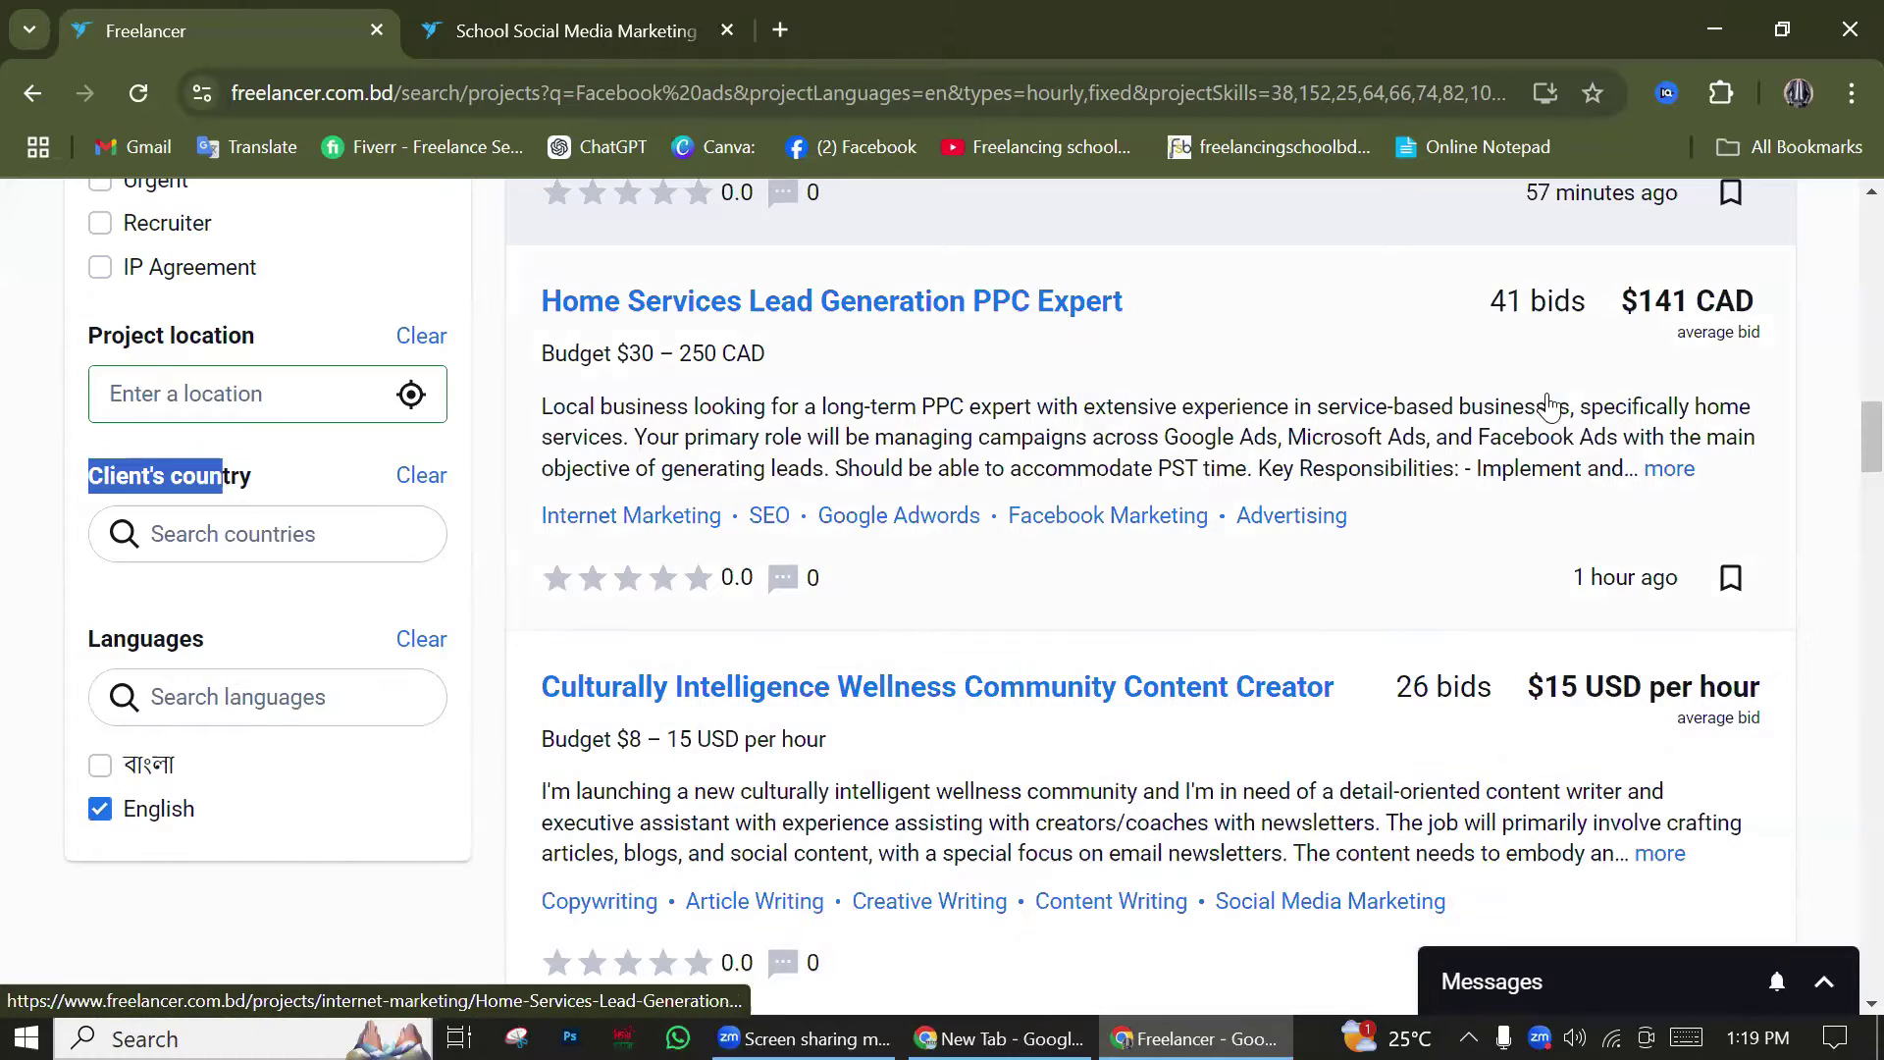
scroll(1549, 403, "up", 5)
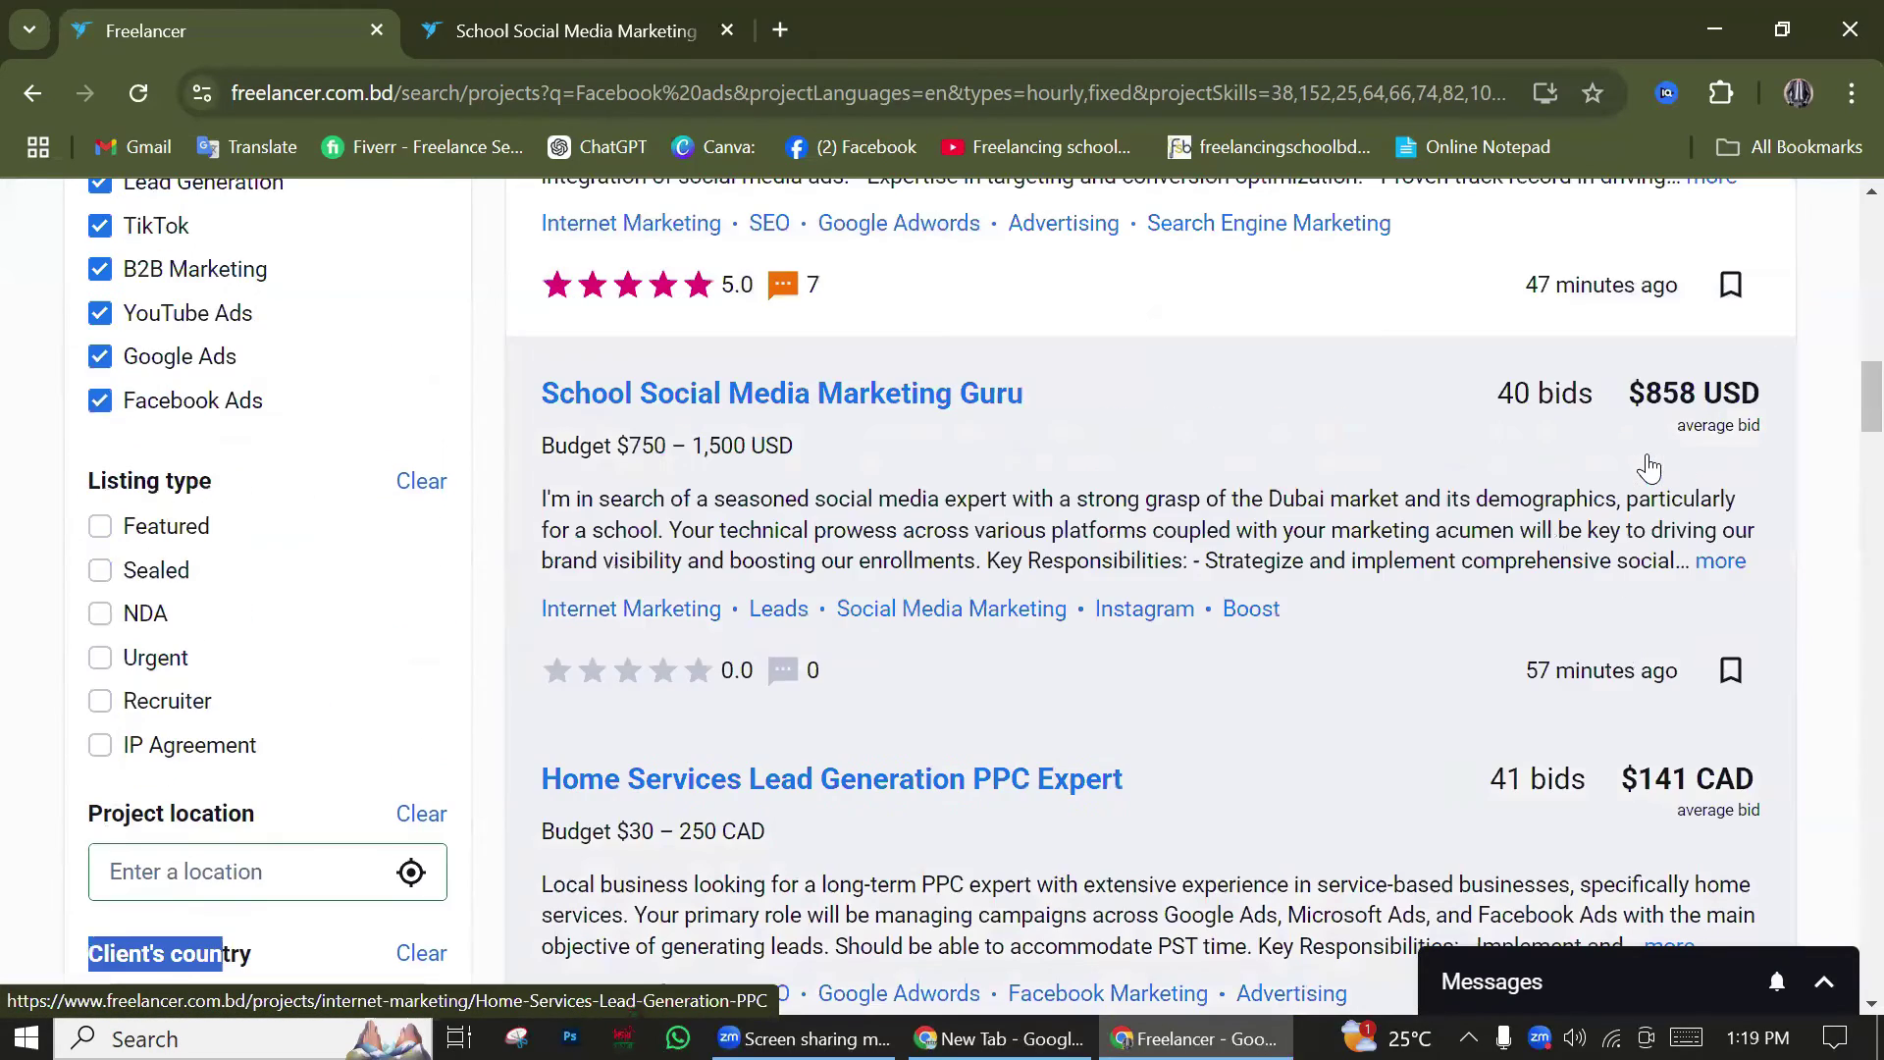
Search the client's country filter for USA, correcting the entry to capital letters
scroll(1649, 468, "up", 10)
scroll(1549, 589, "down", 3)
scroll(1554, 522, "up", 5)
scroll(1554, 522, "down", 4)
scroll(1551, 520, "down", 9)
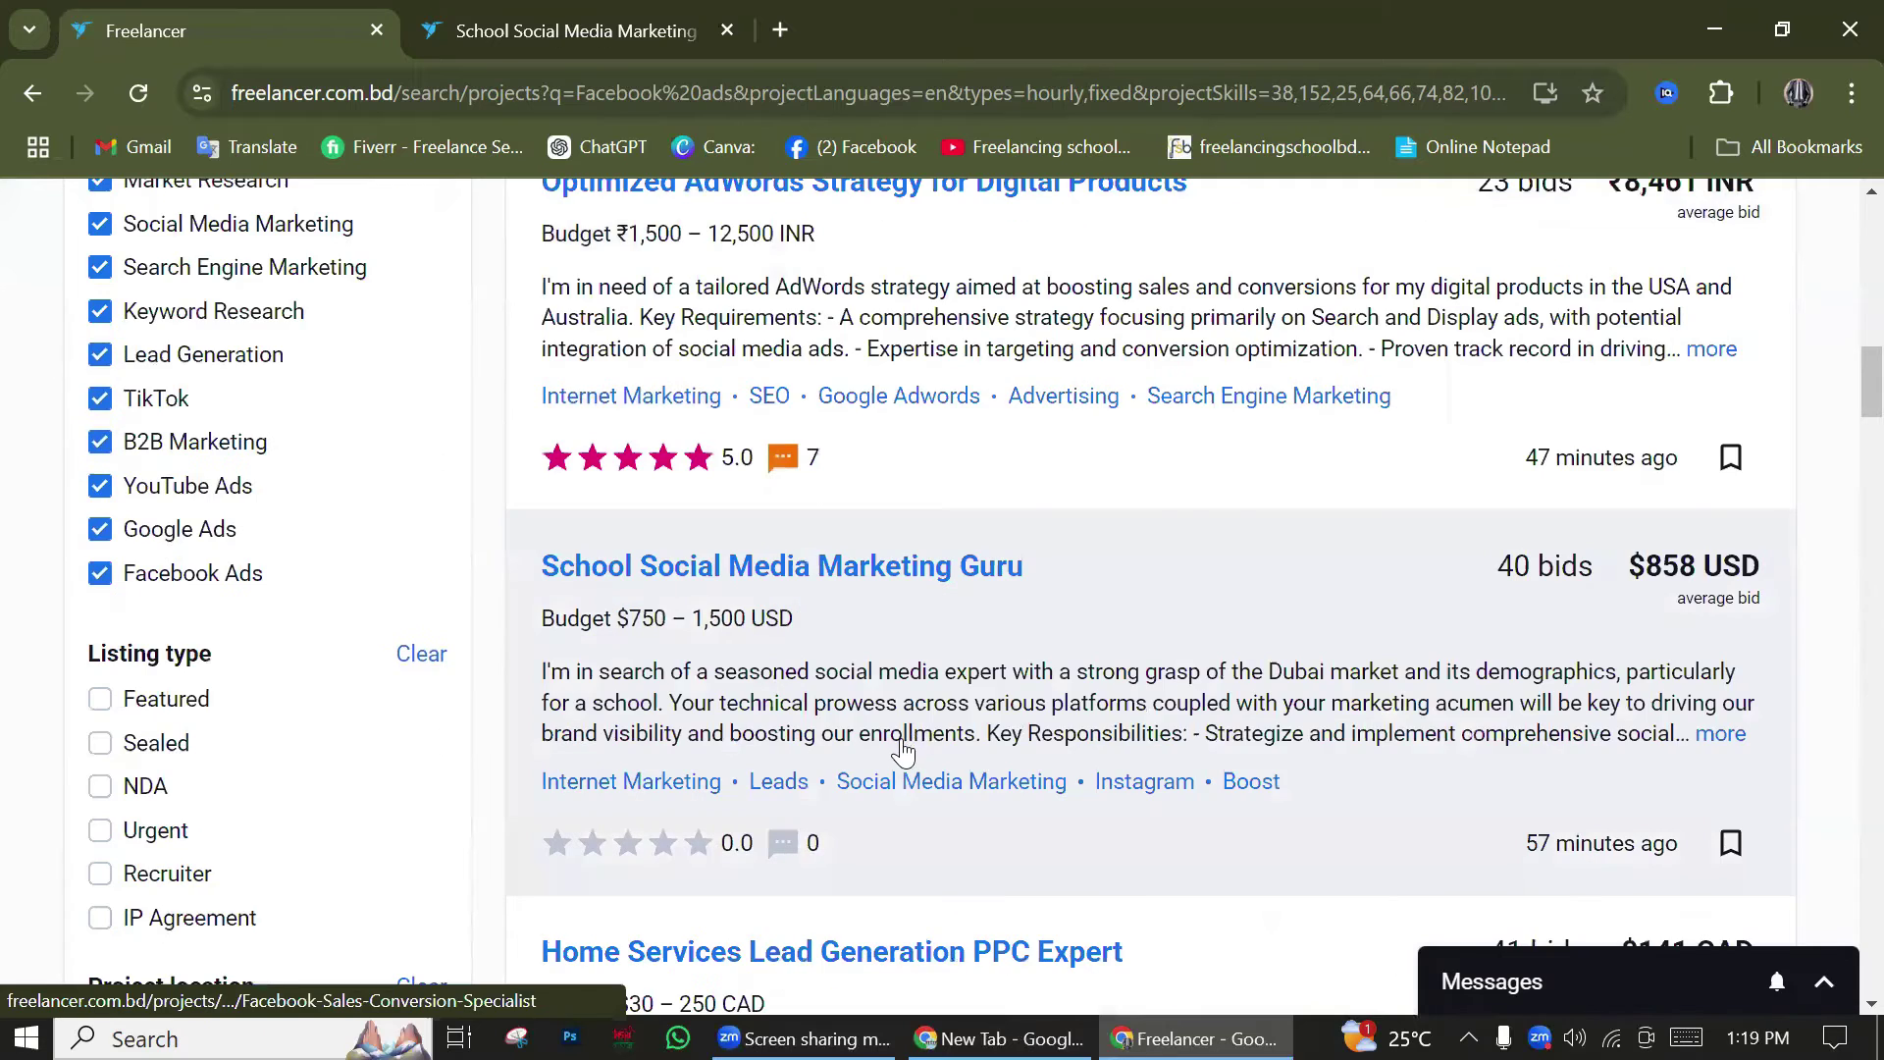
scroll(903, 756, "down", 10)
scroll(331, 847, "up", 5)
left_click(253, 697)
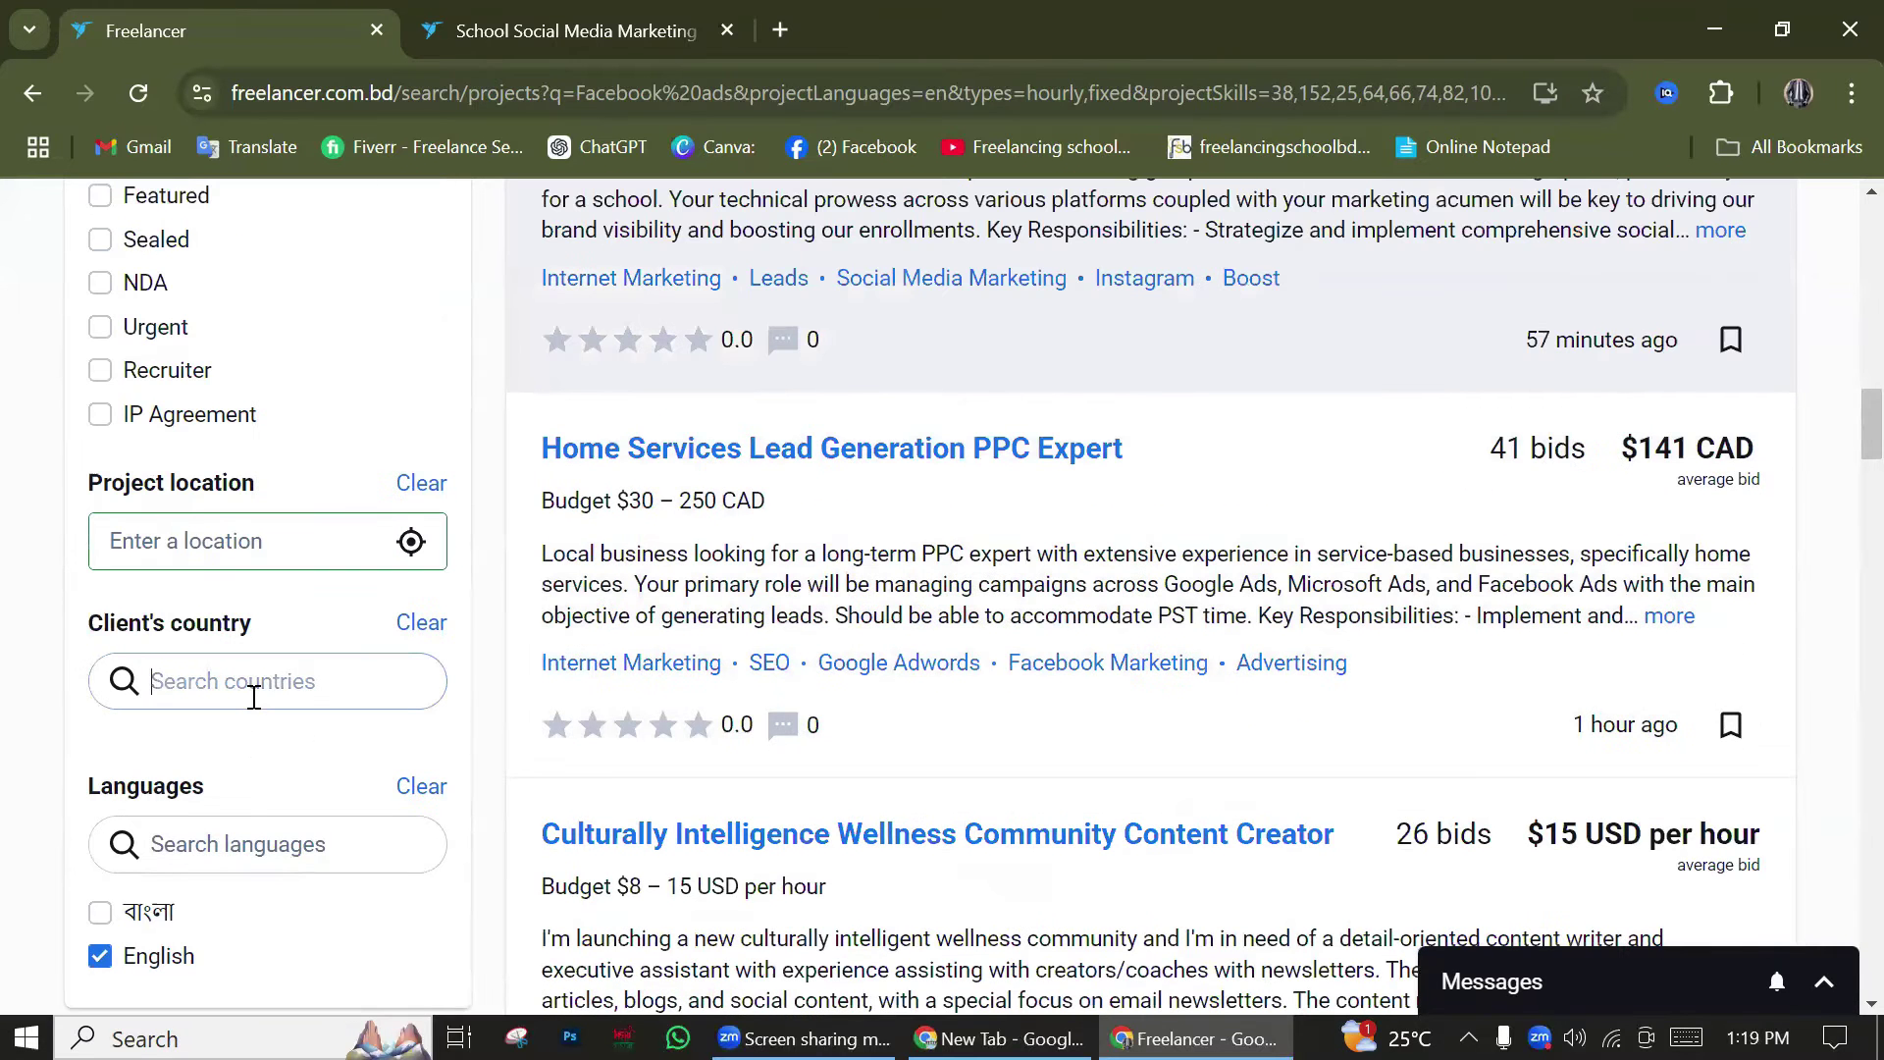
type("u")
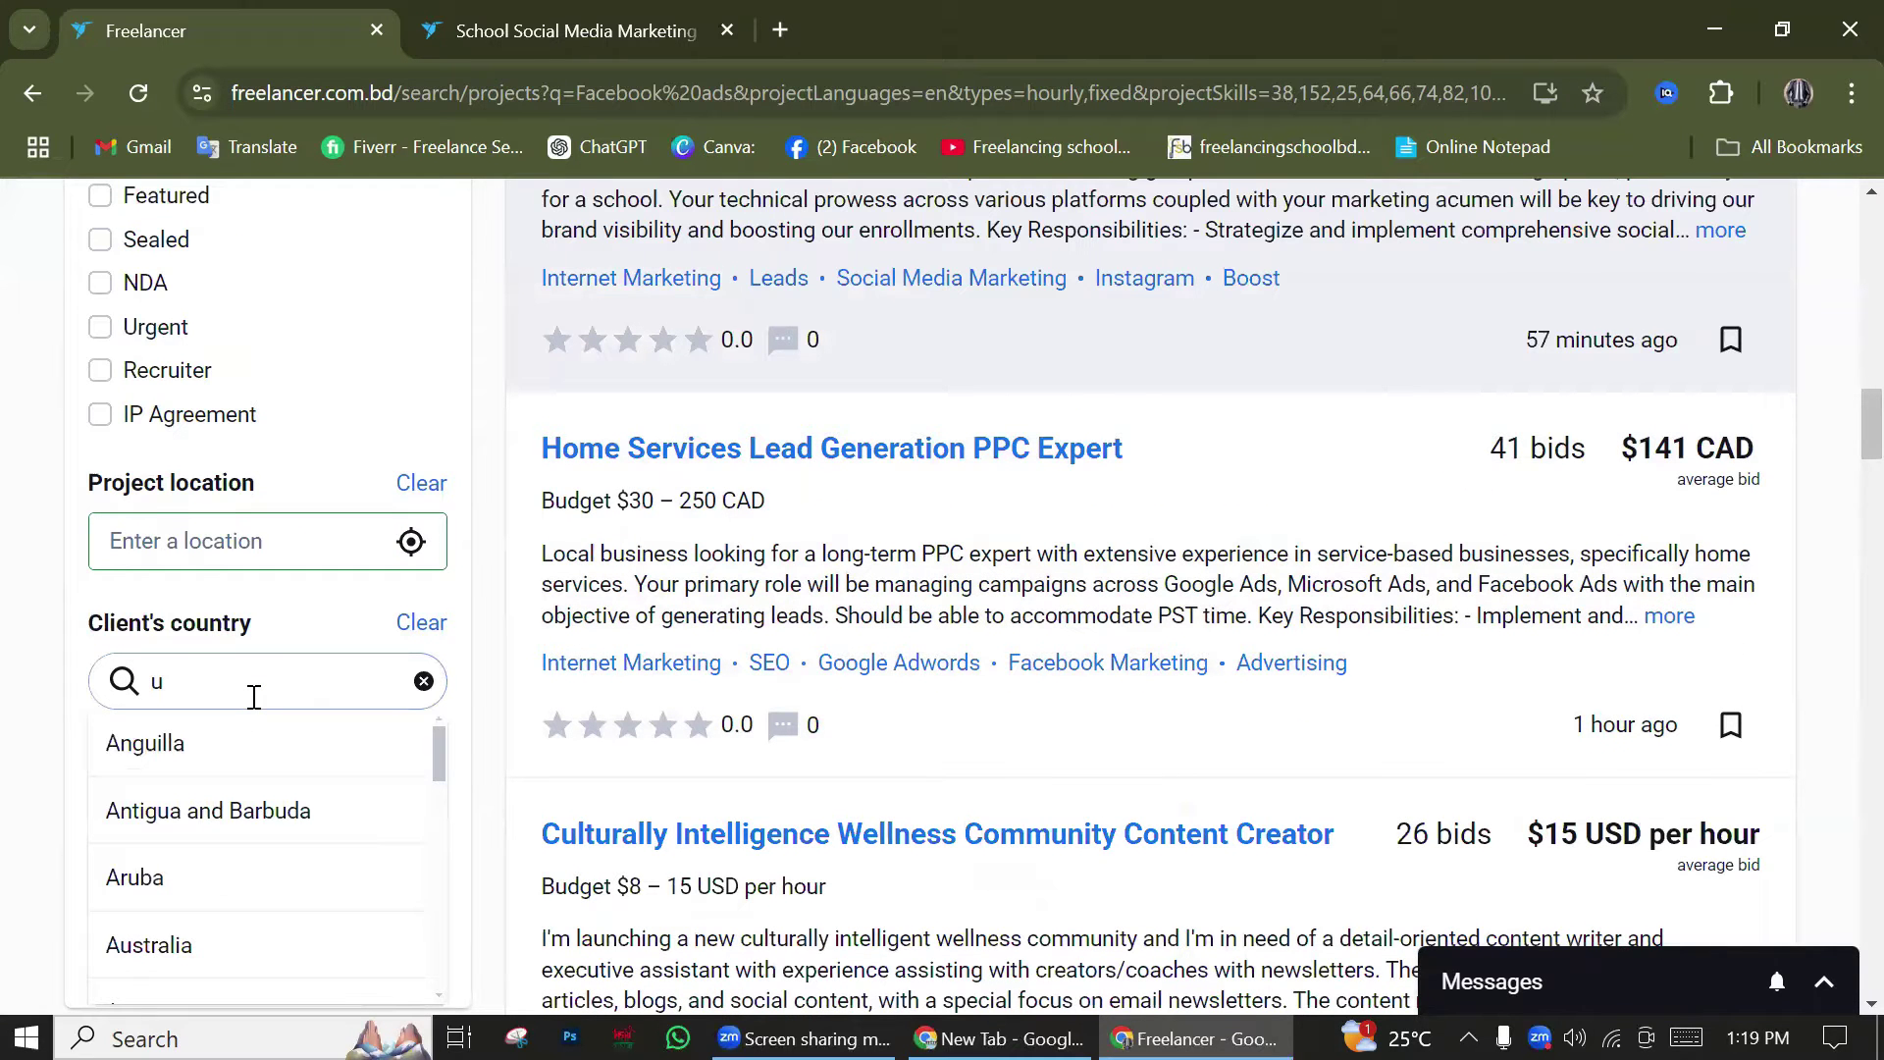
type("sa")
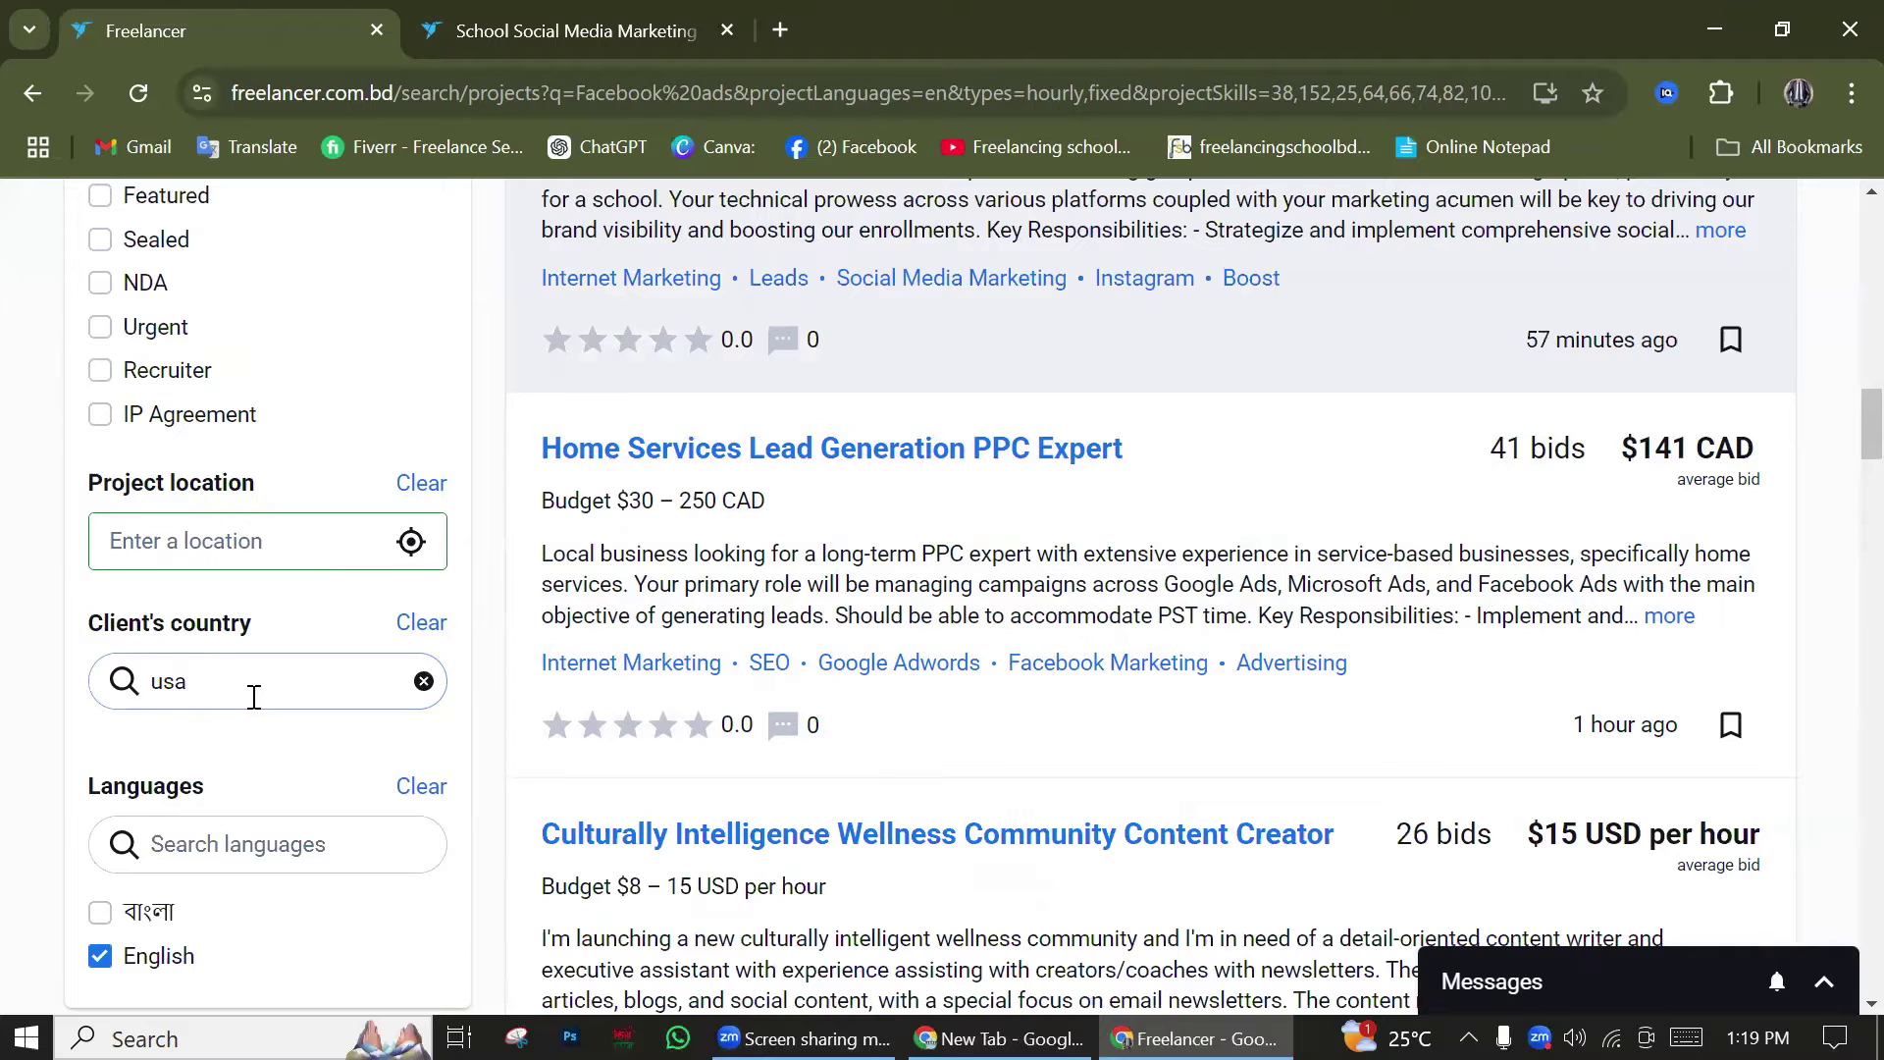
right_click(171, 682)
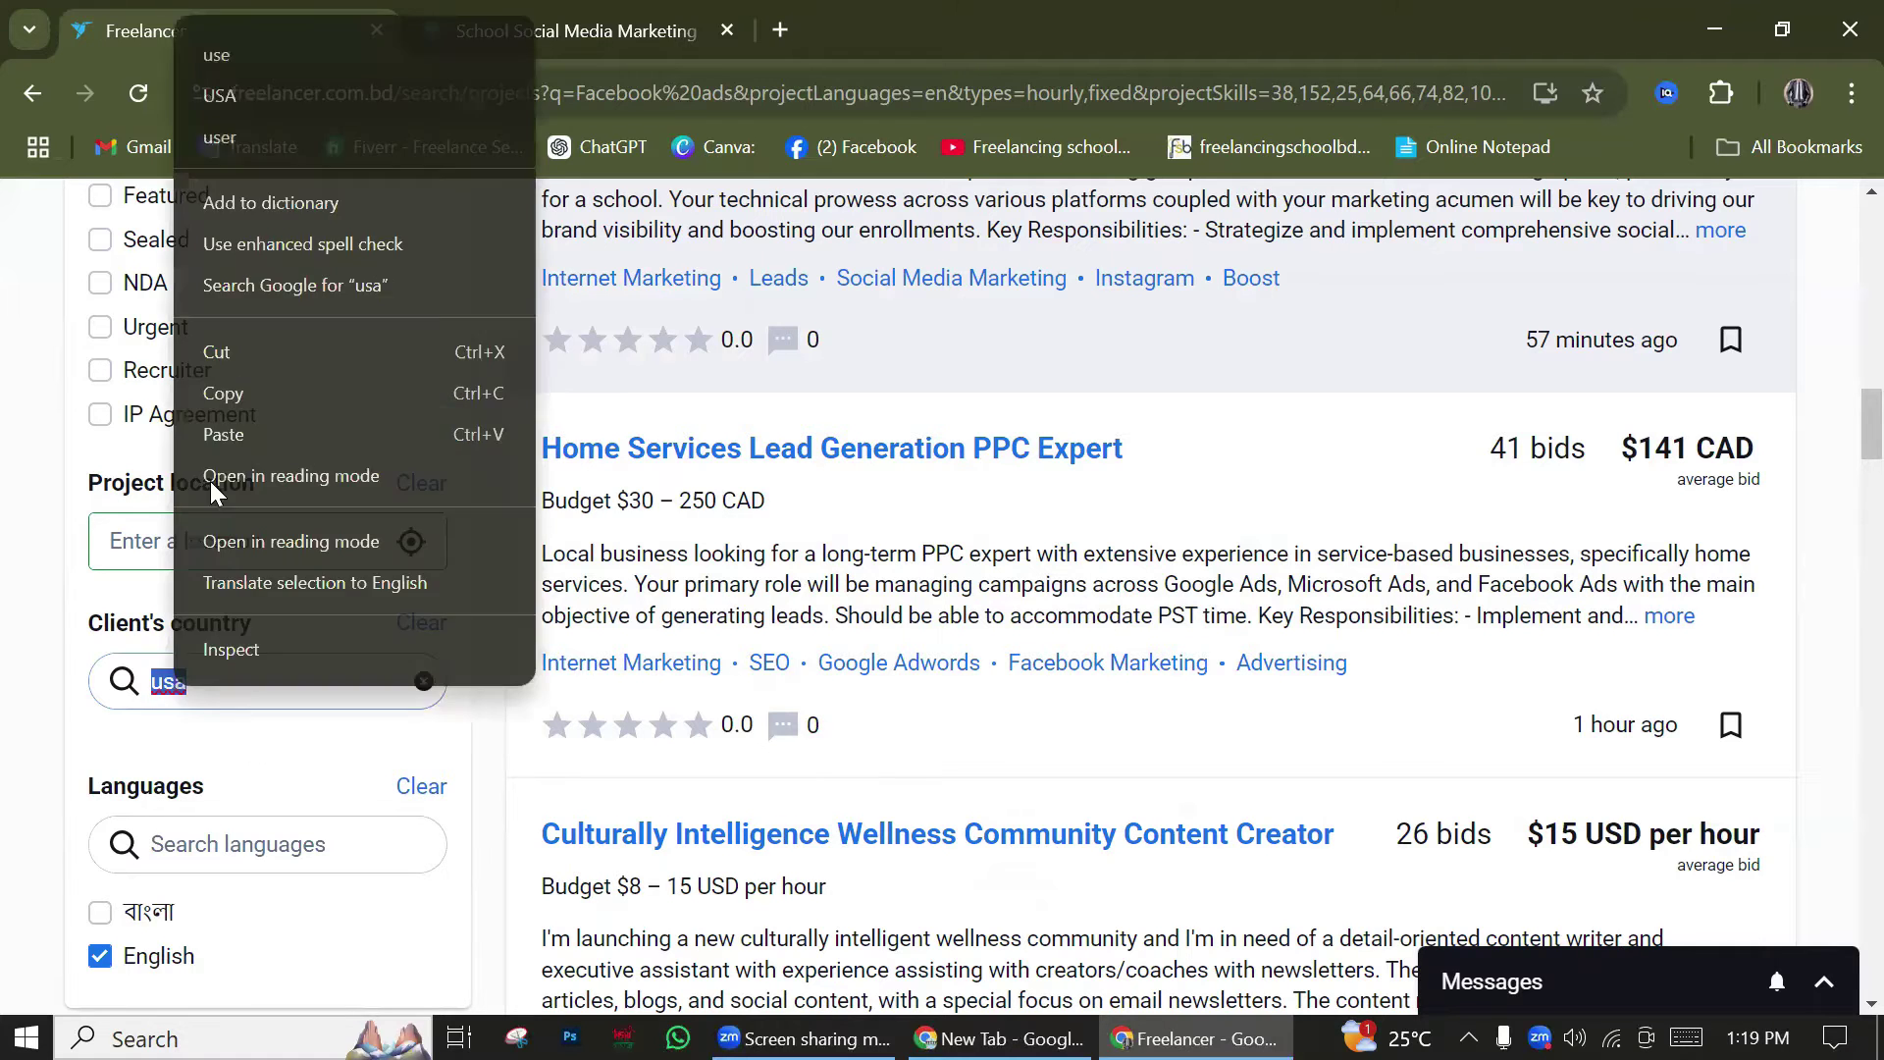
left_click(279, 98)
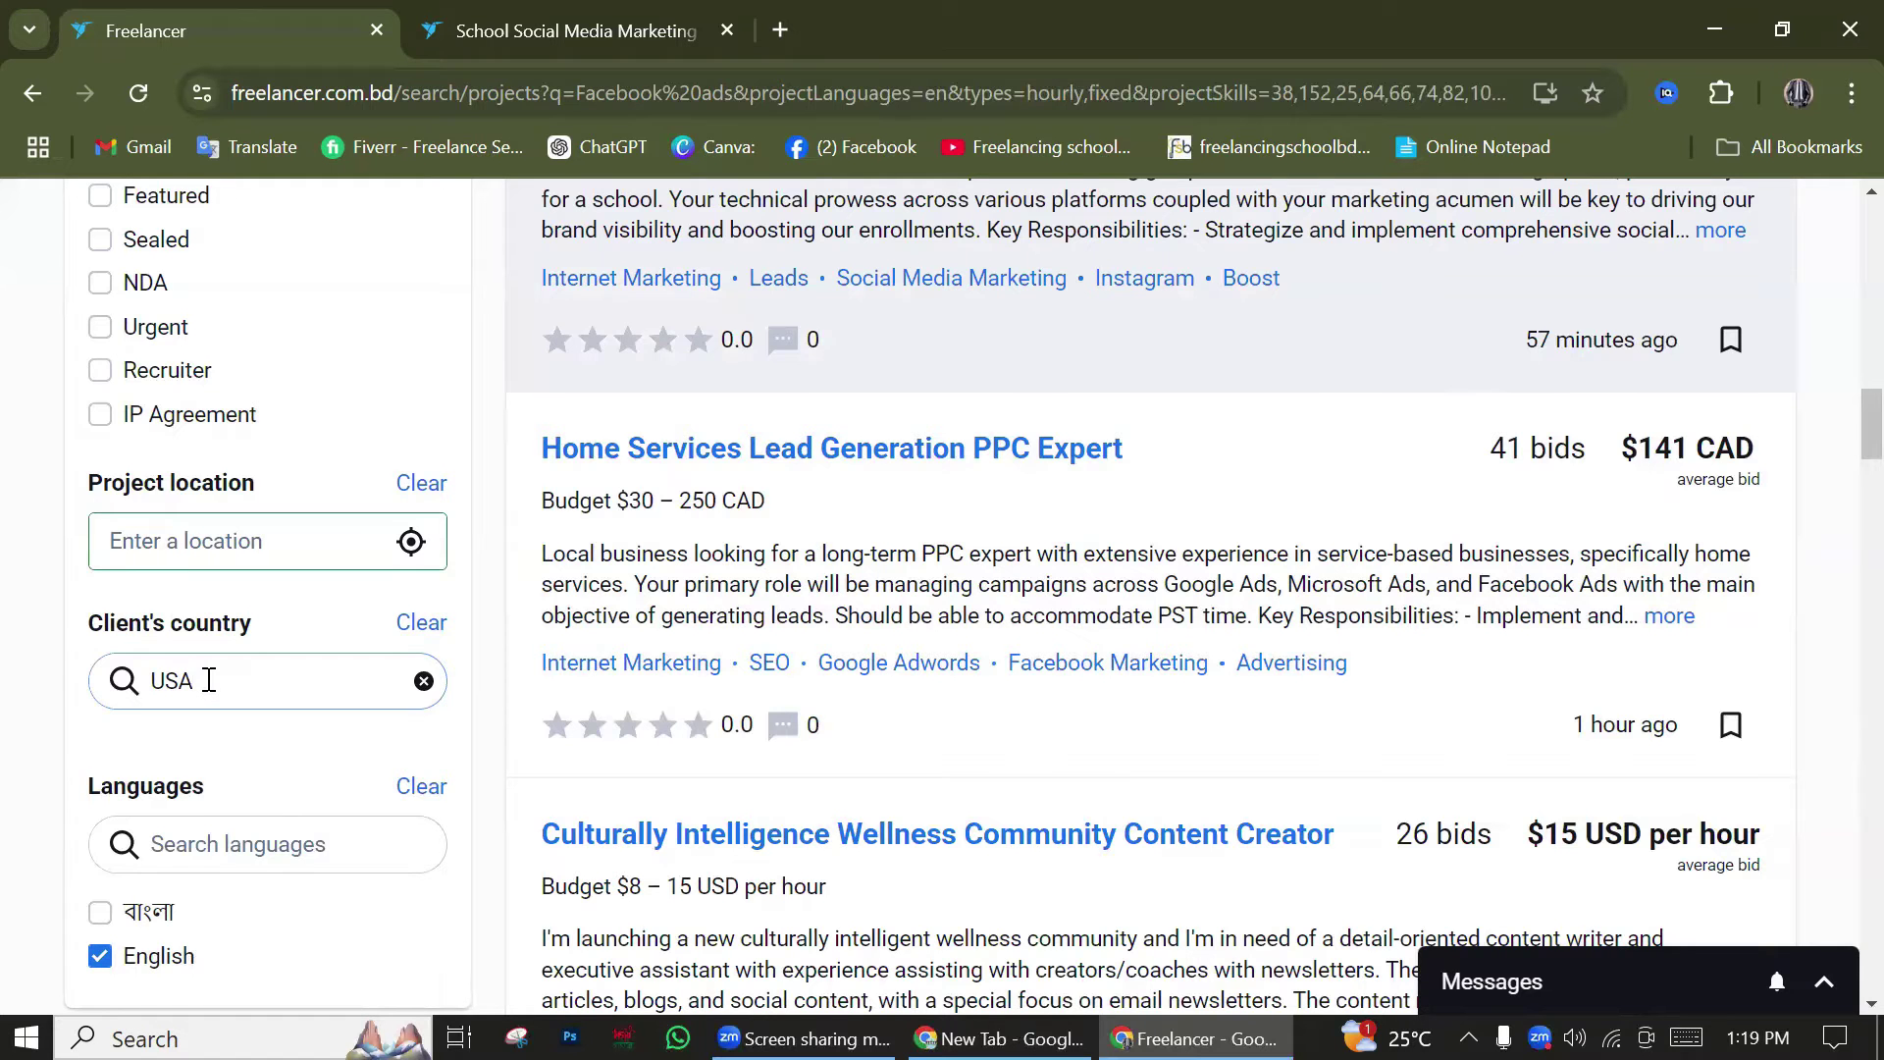
Review the languages filter and the first listings in the Facebook ads search results
scroll(226, 678, "down", 5)
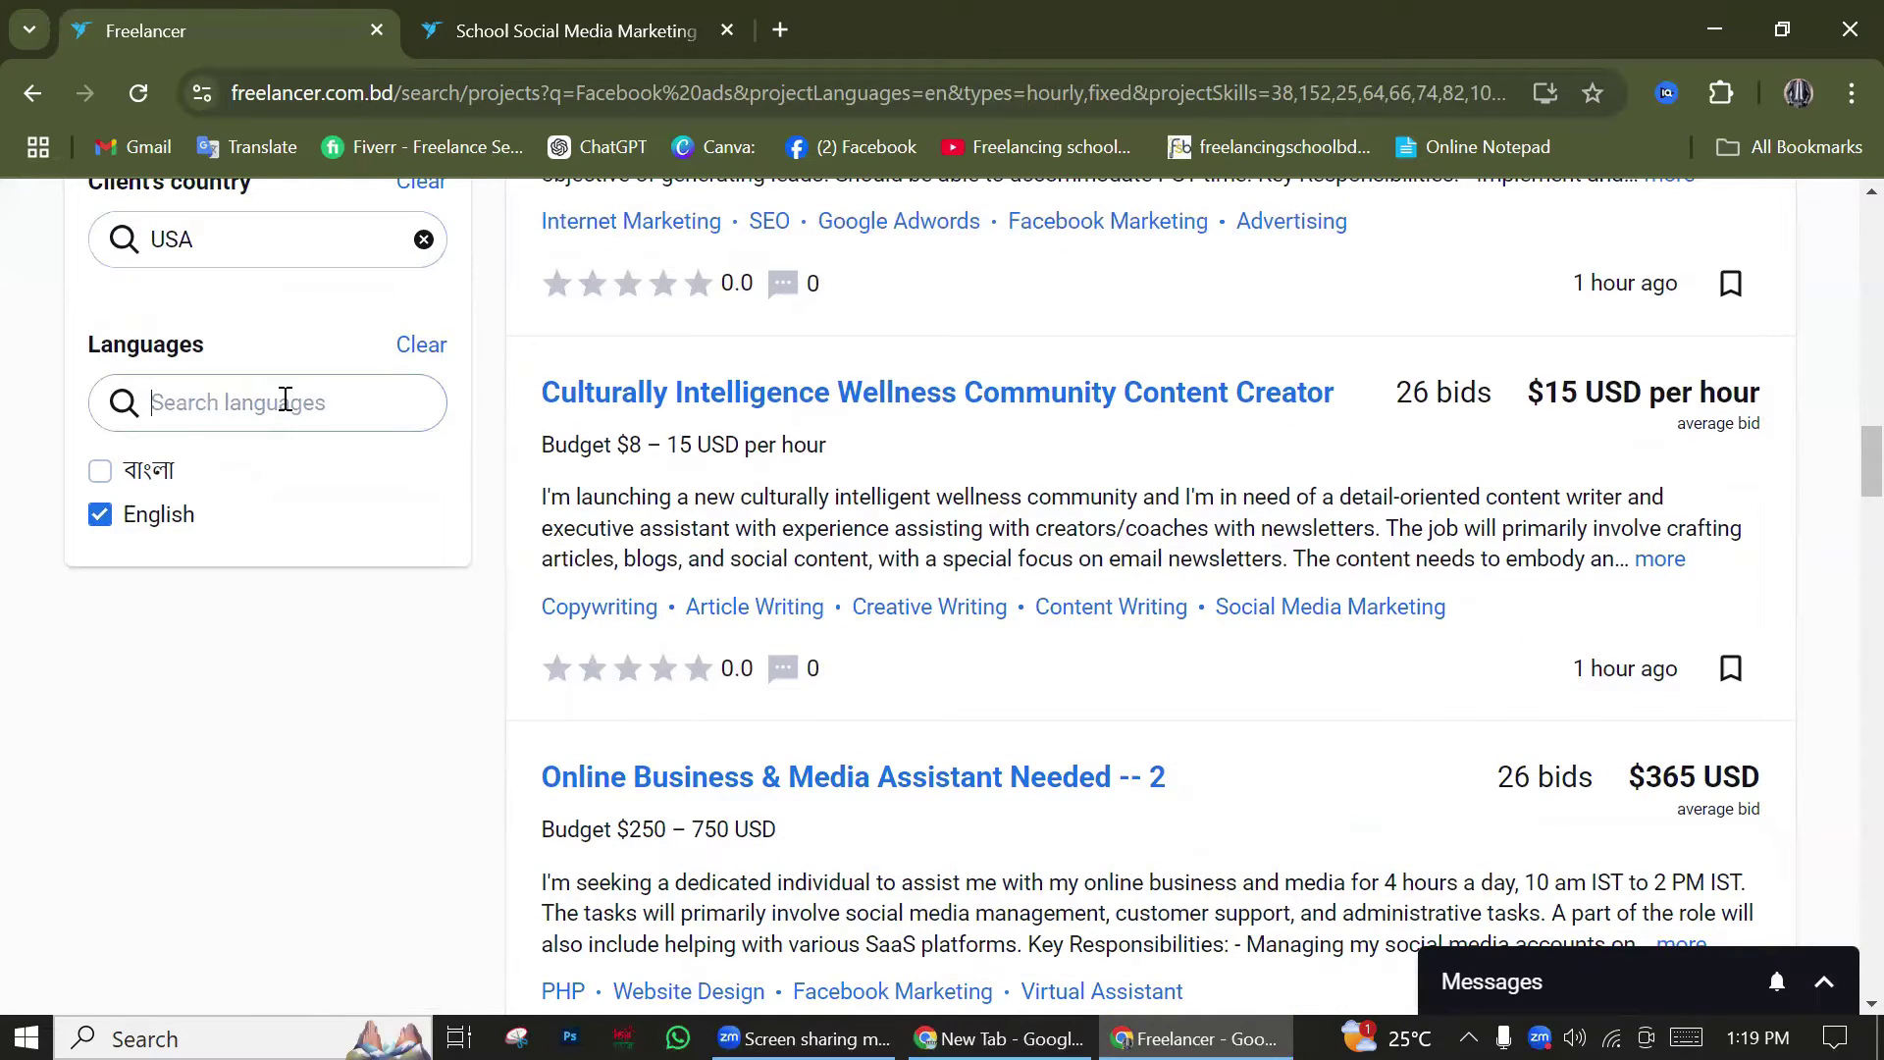
scroll(373, 589, "up", 12)
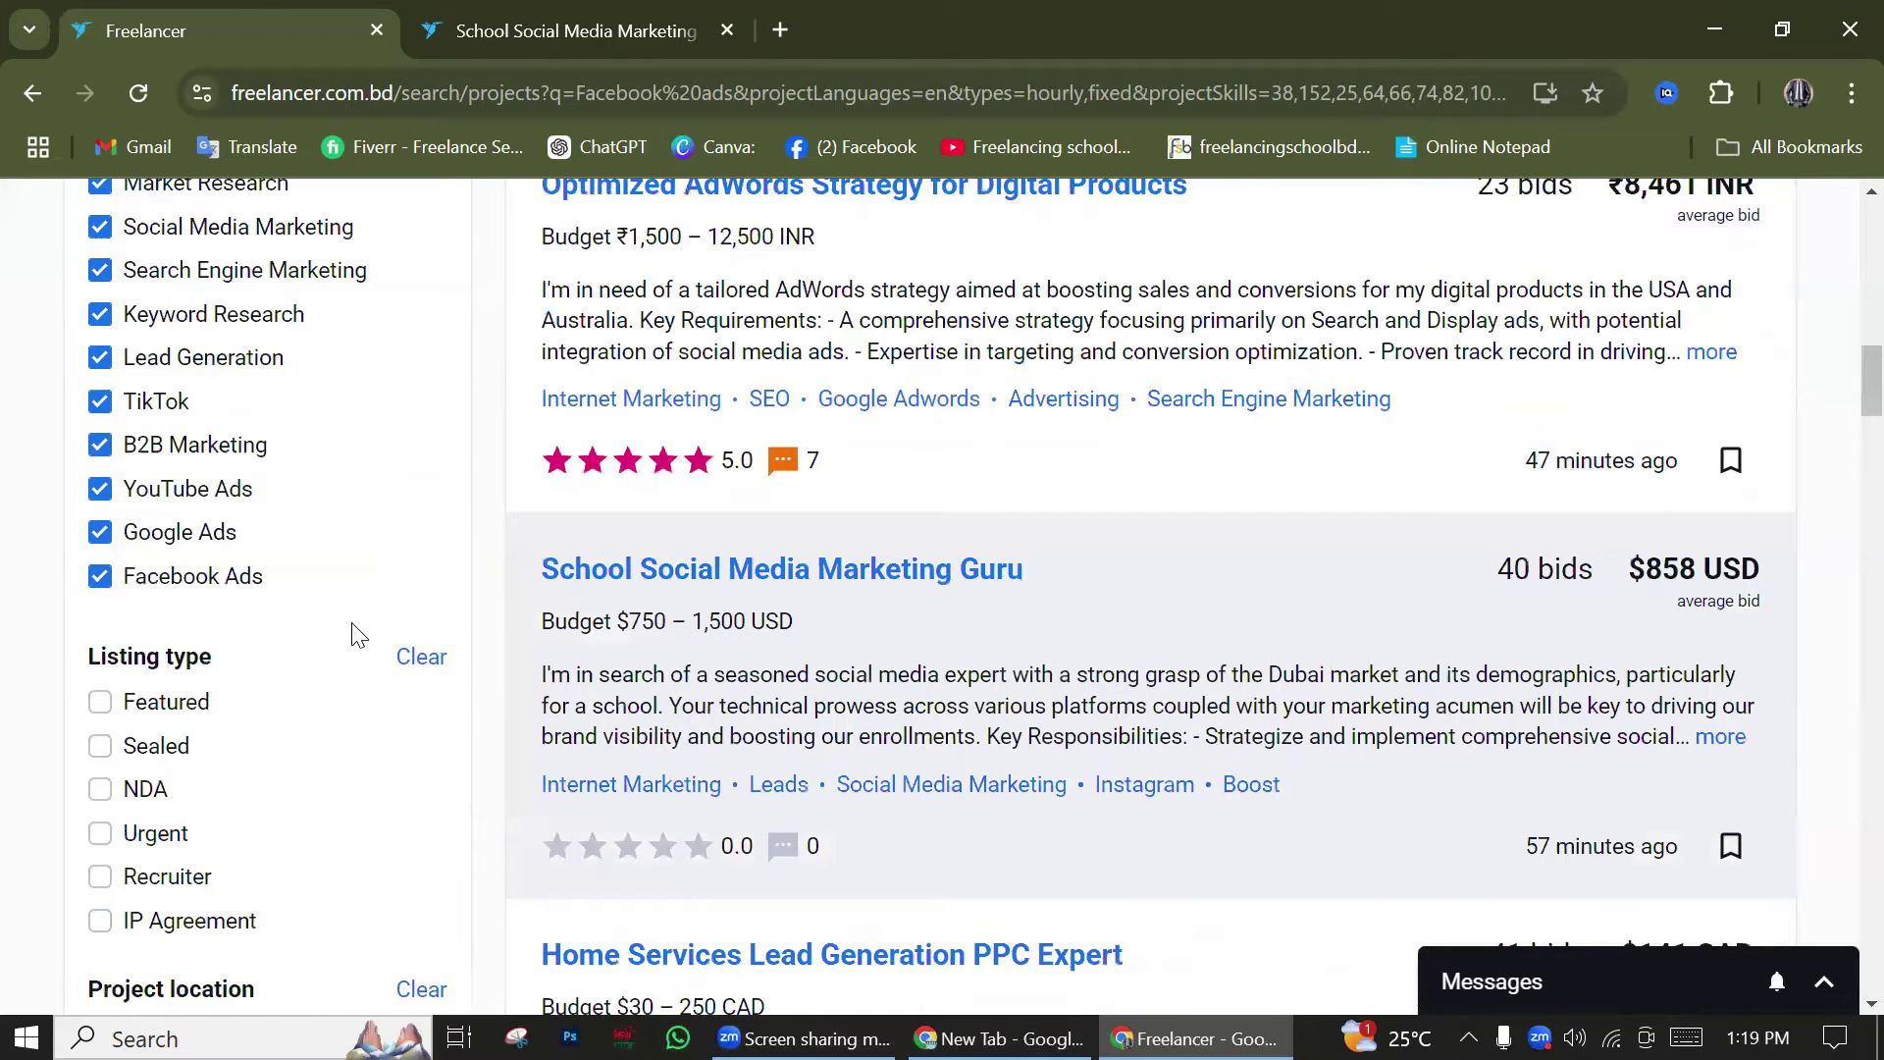
scroll(357, 635, "up", 10)
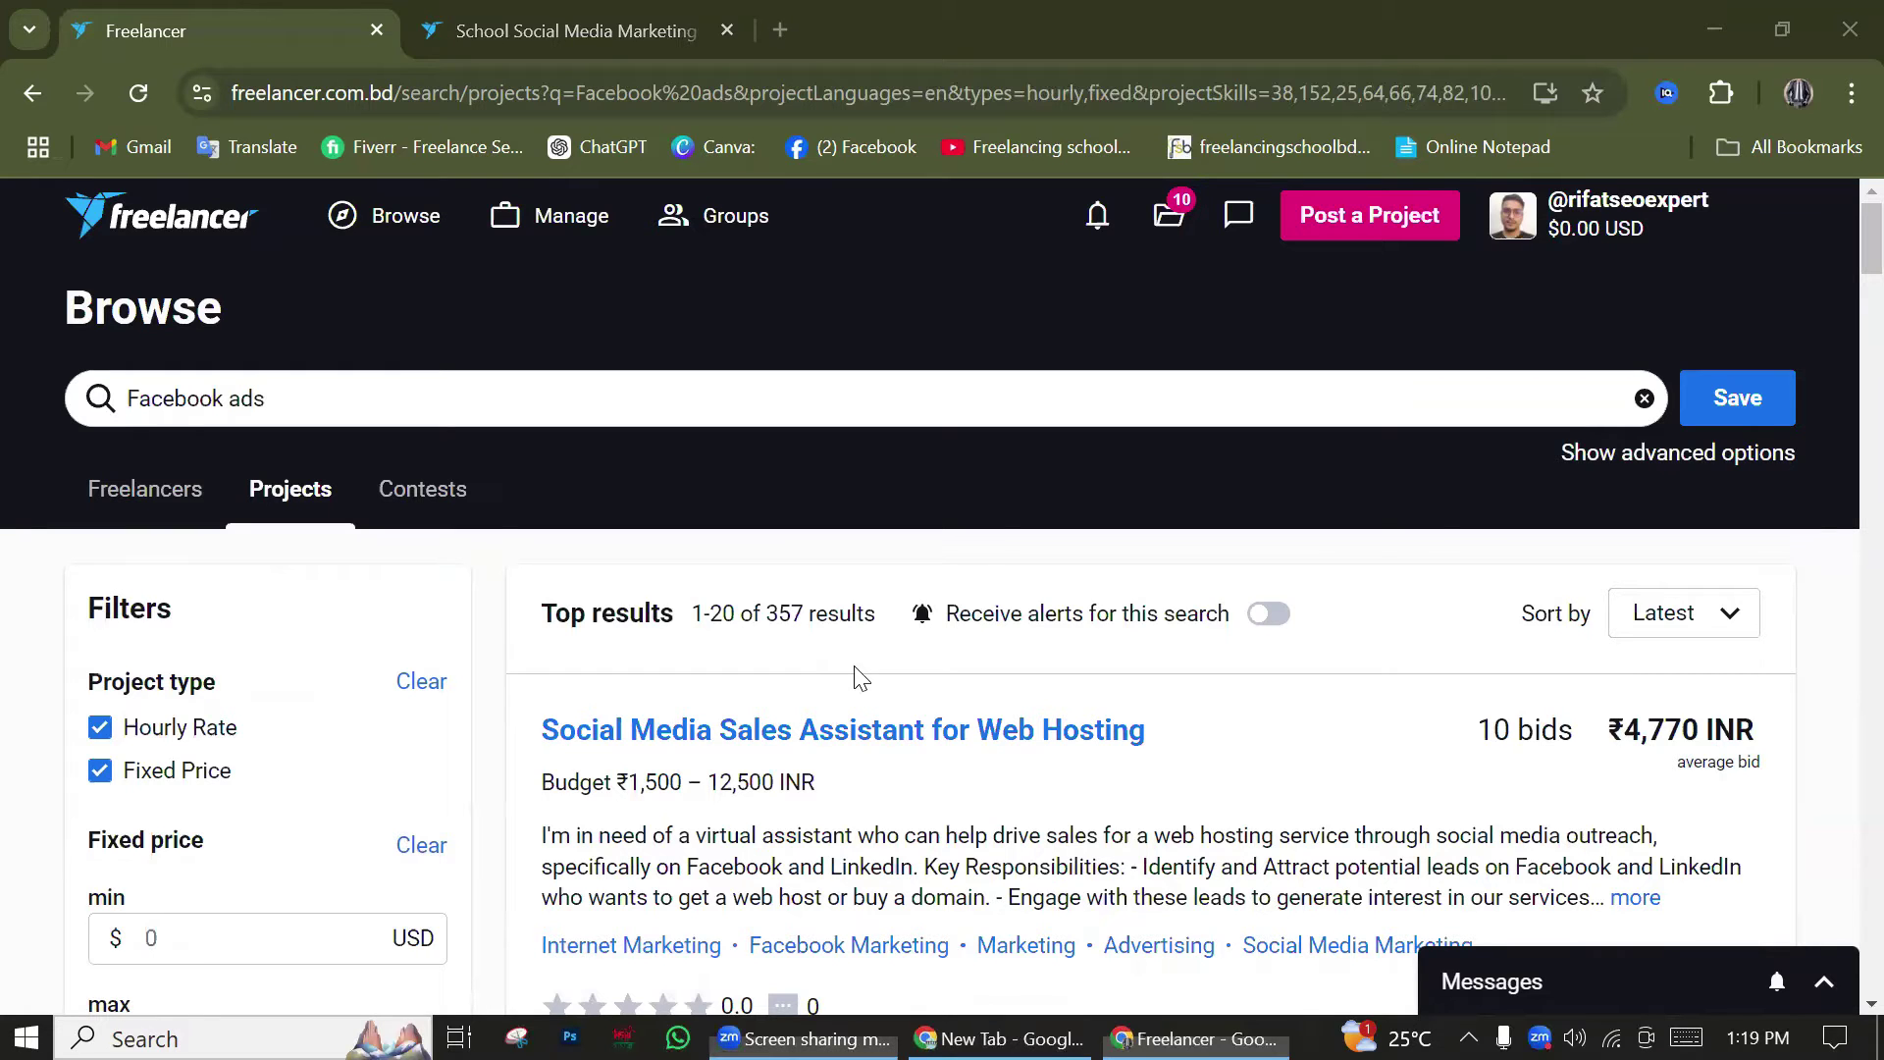
scroll(946, 744, "down", 1)
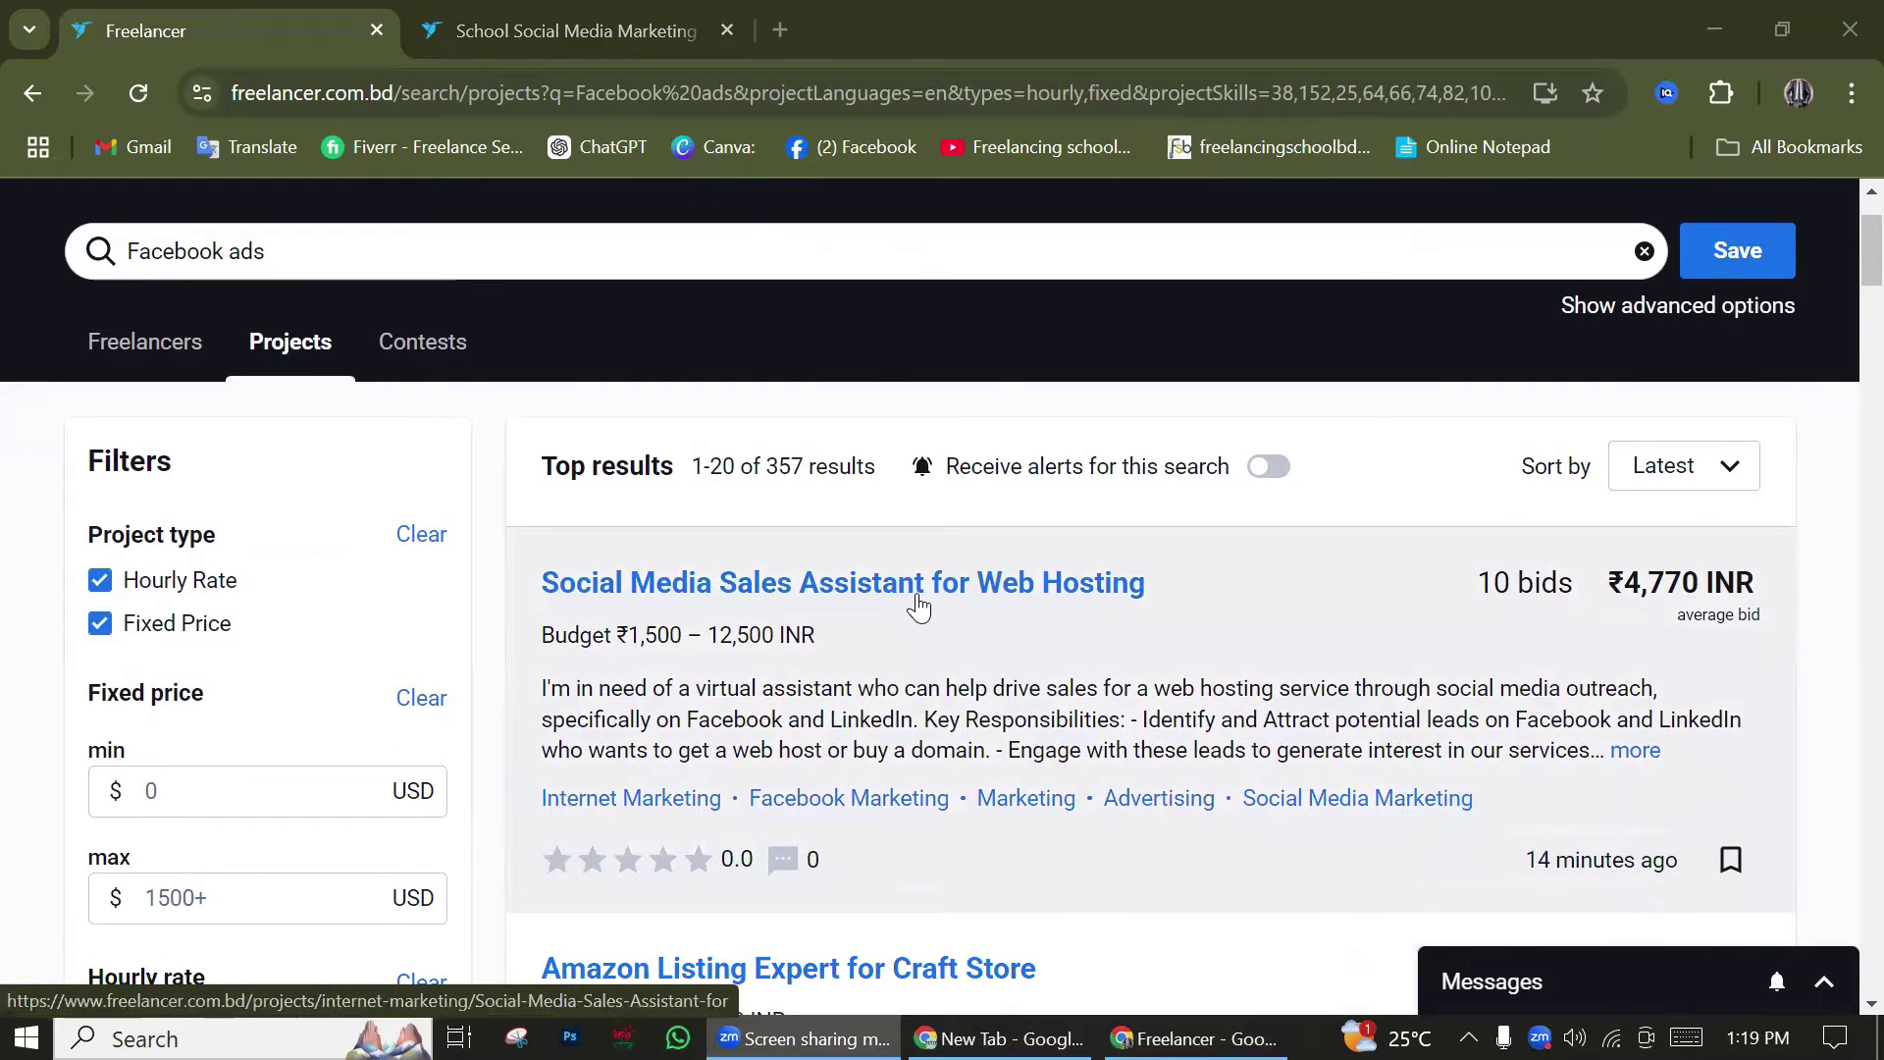
scroll(1559, 711, "down", 2)
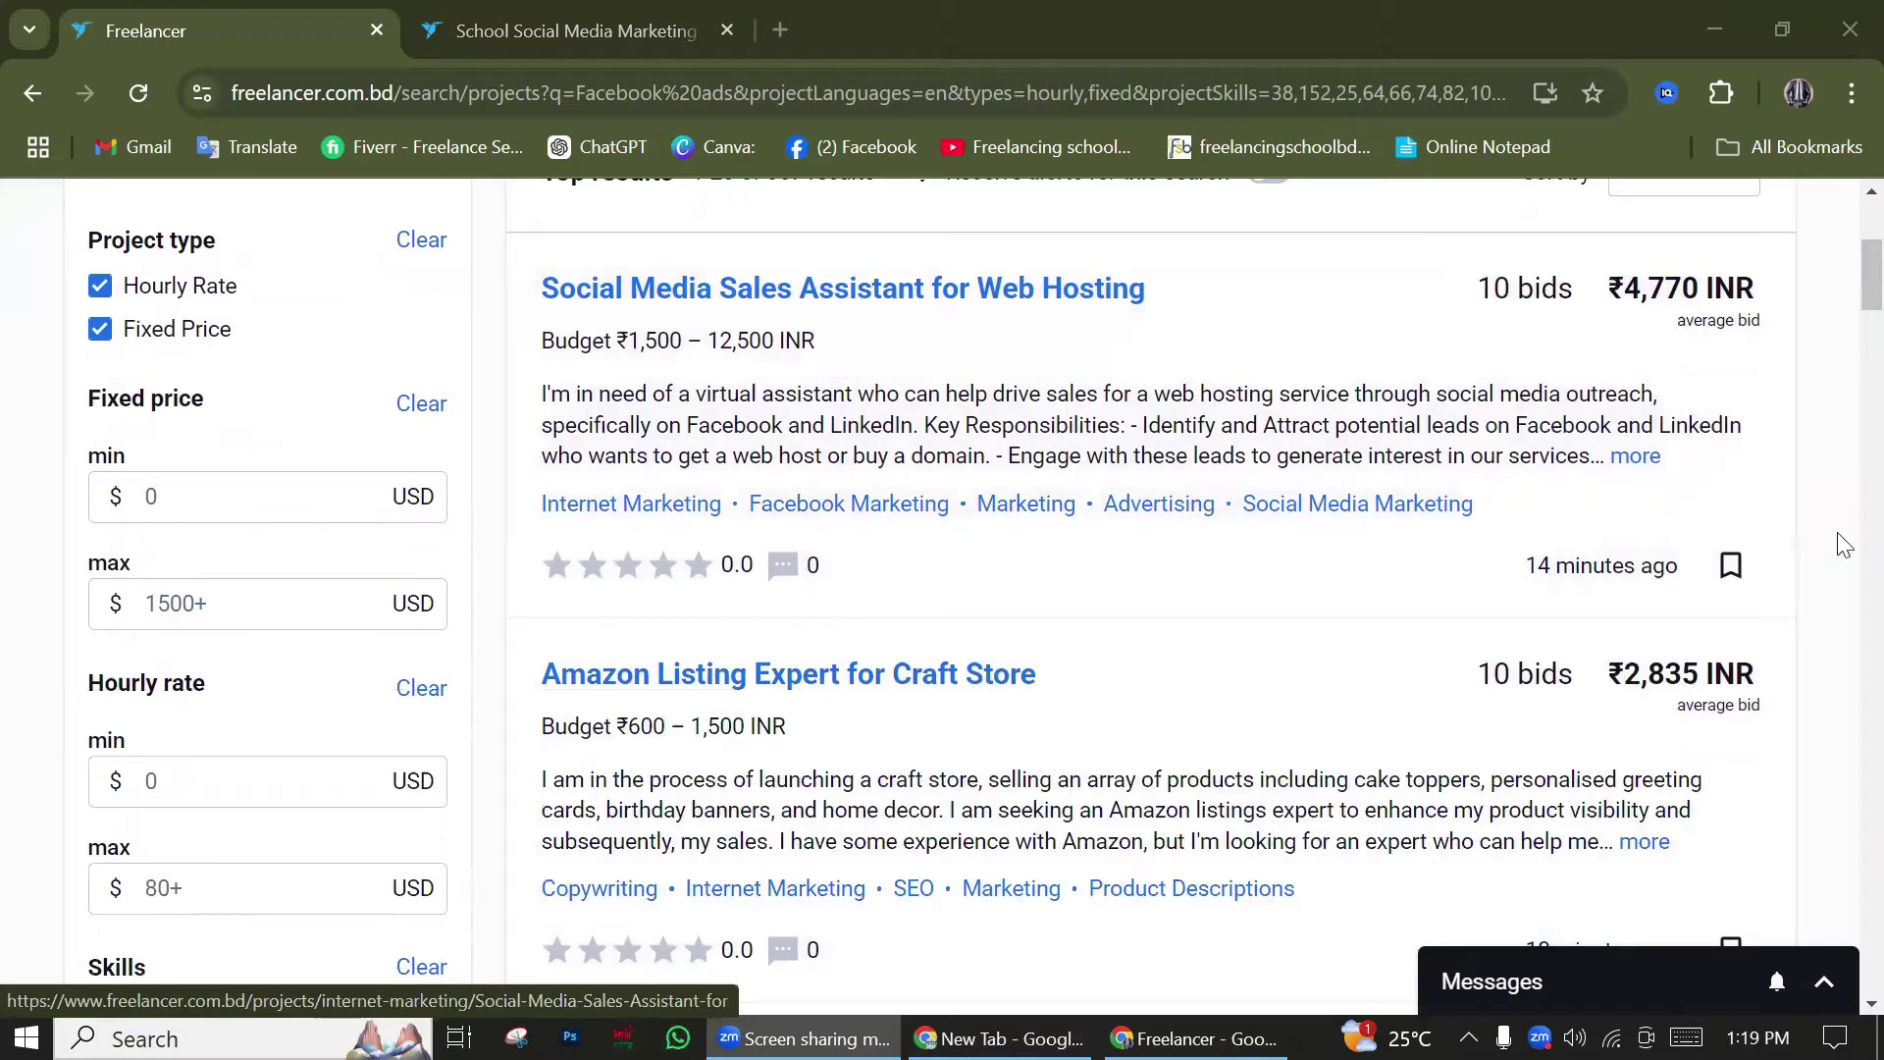
Mark the client rating and review count of the first two listings with red rectangles on a screen capture, then discard the capture
key("Print")
left_click_drag(496, 224, 1709, 1059)
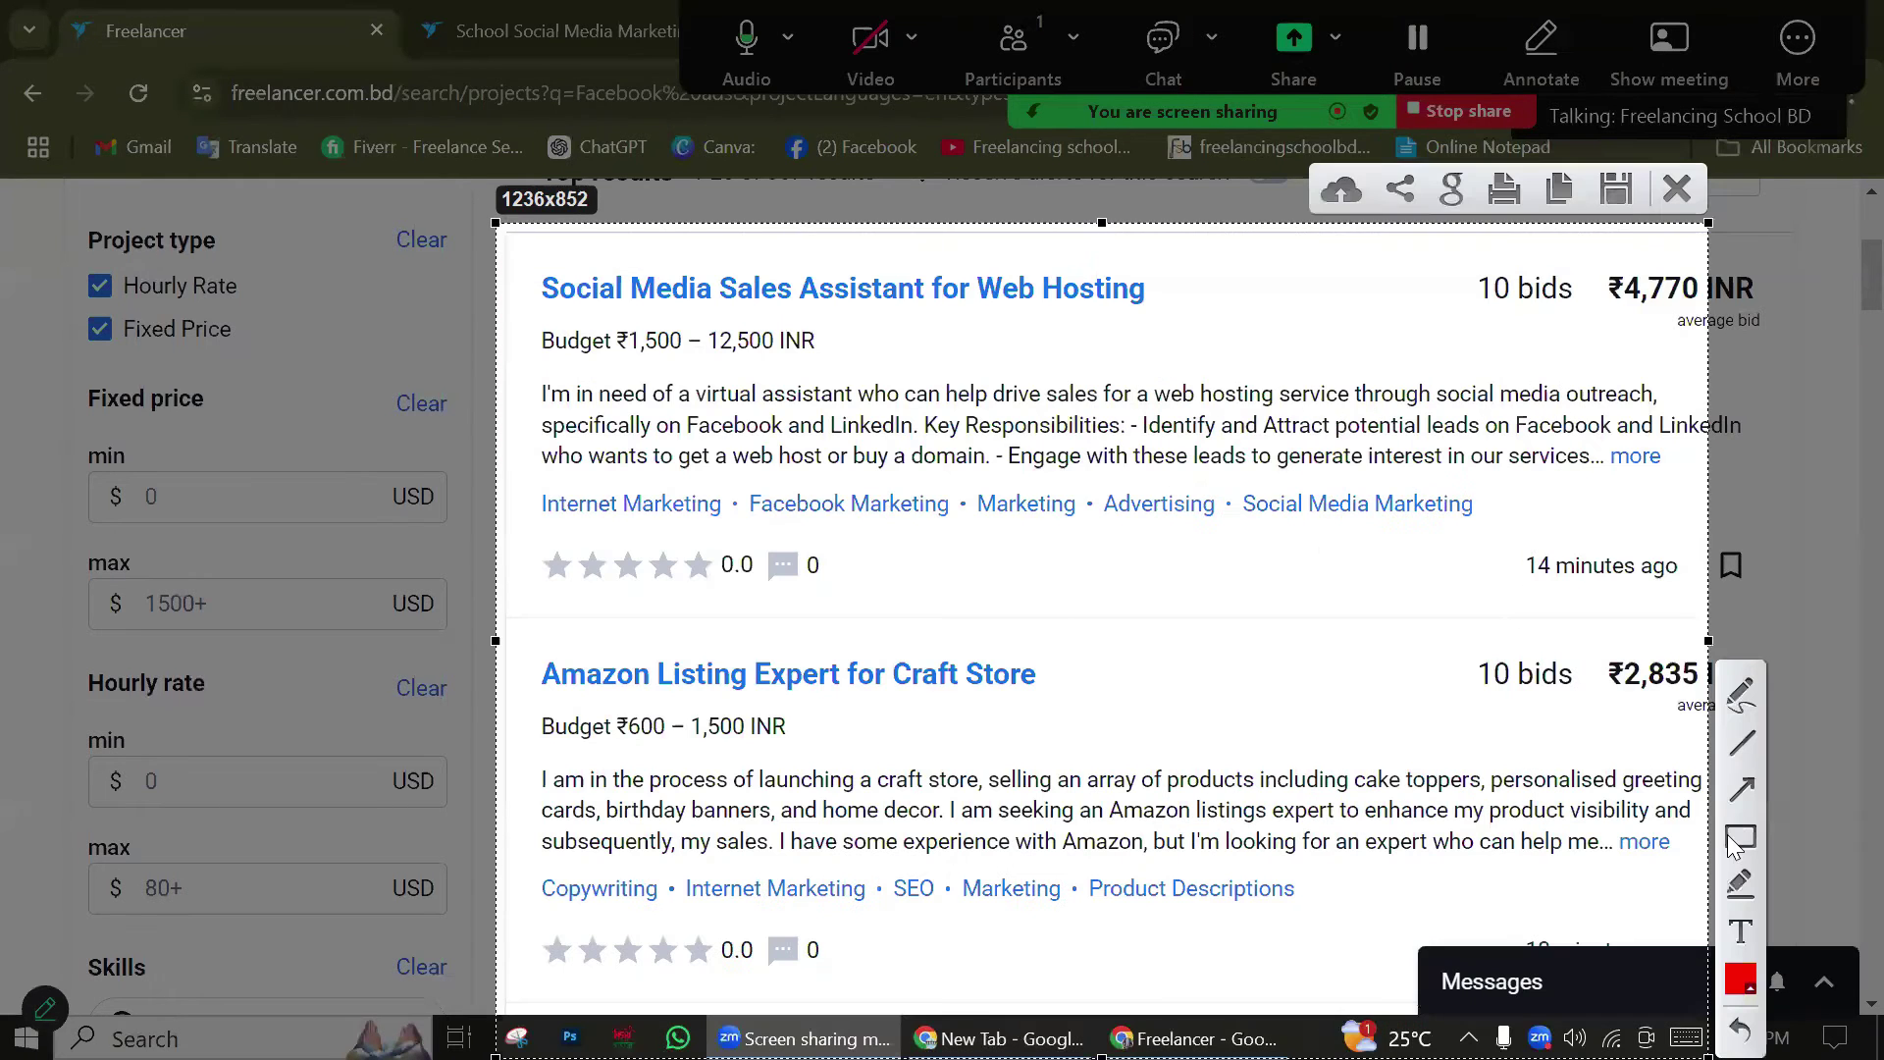
mouse_move(529, 539)
left_mouse_down()
mouse_move(689, 601)
mouse_move(864, 611)
left_mouse_up()
left_click_drag(523, 920, 857, 1001)
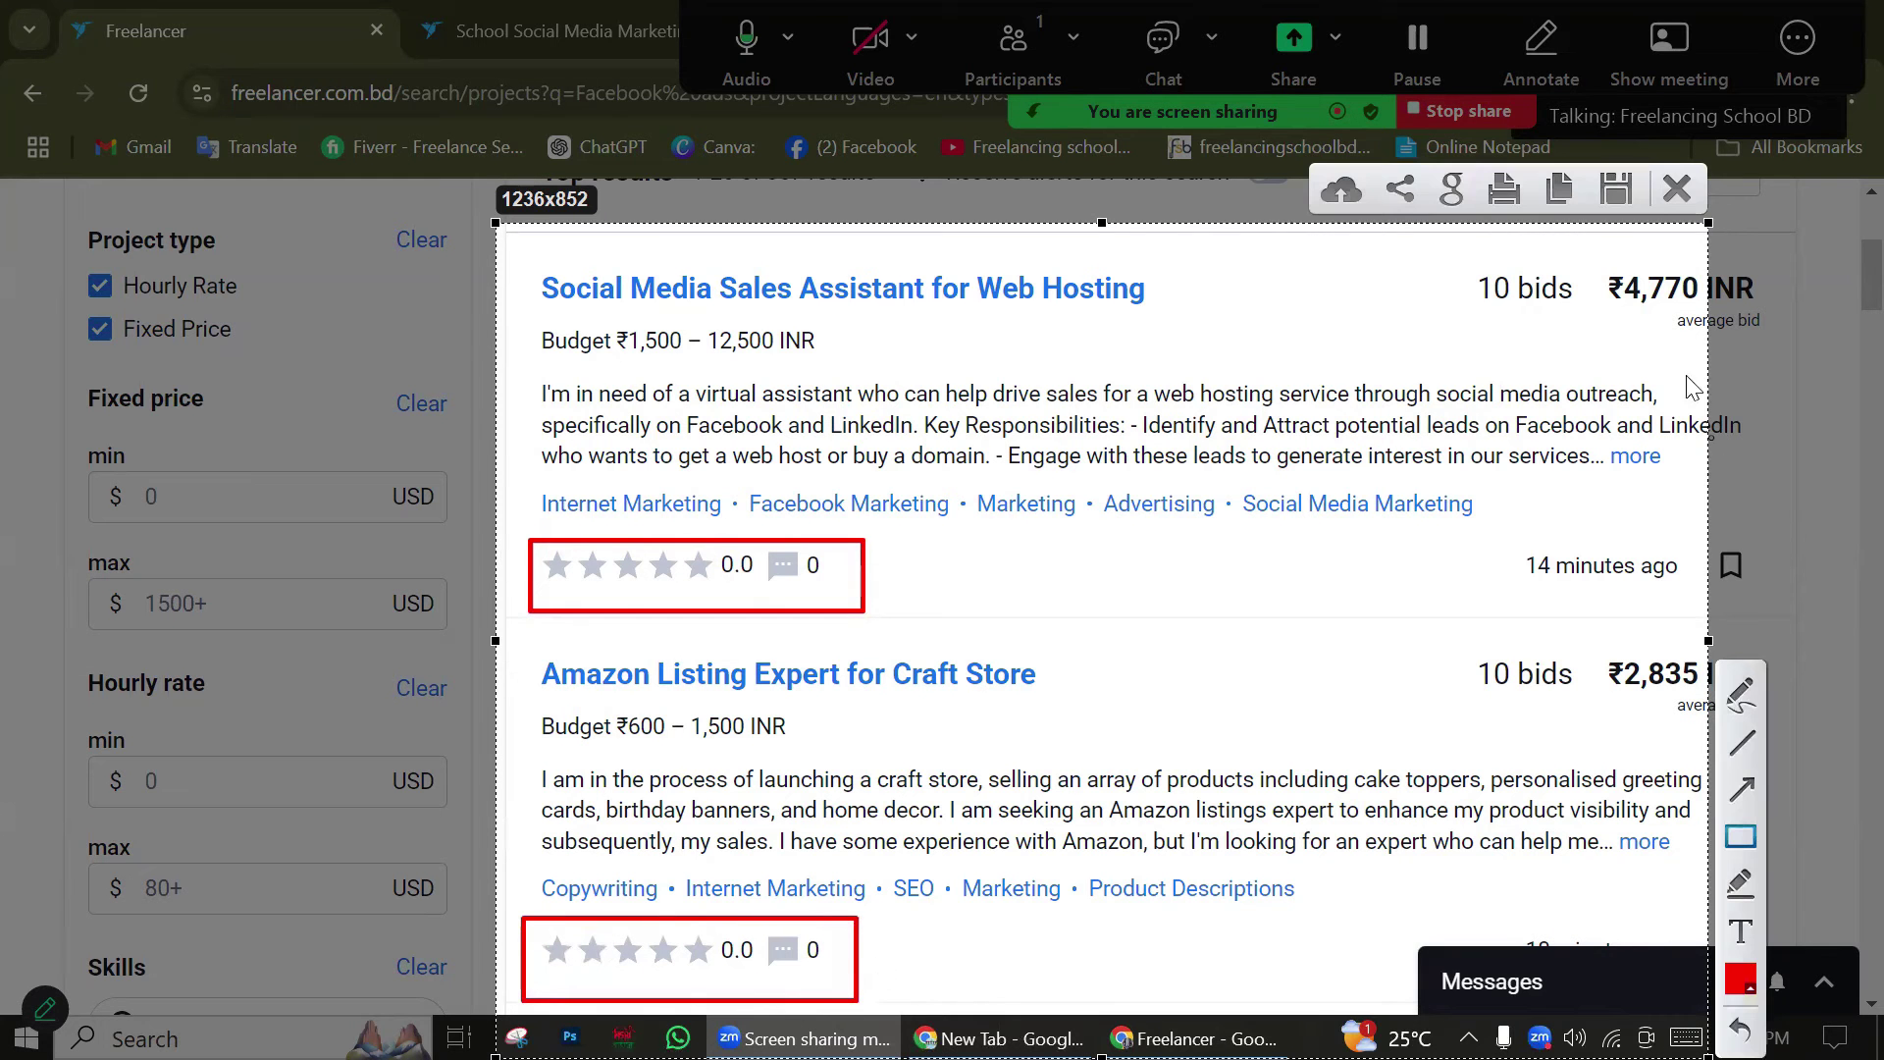
left_click(1678, 188)
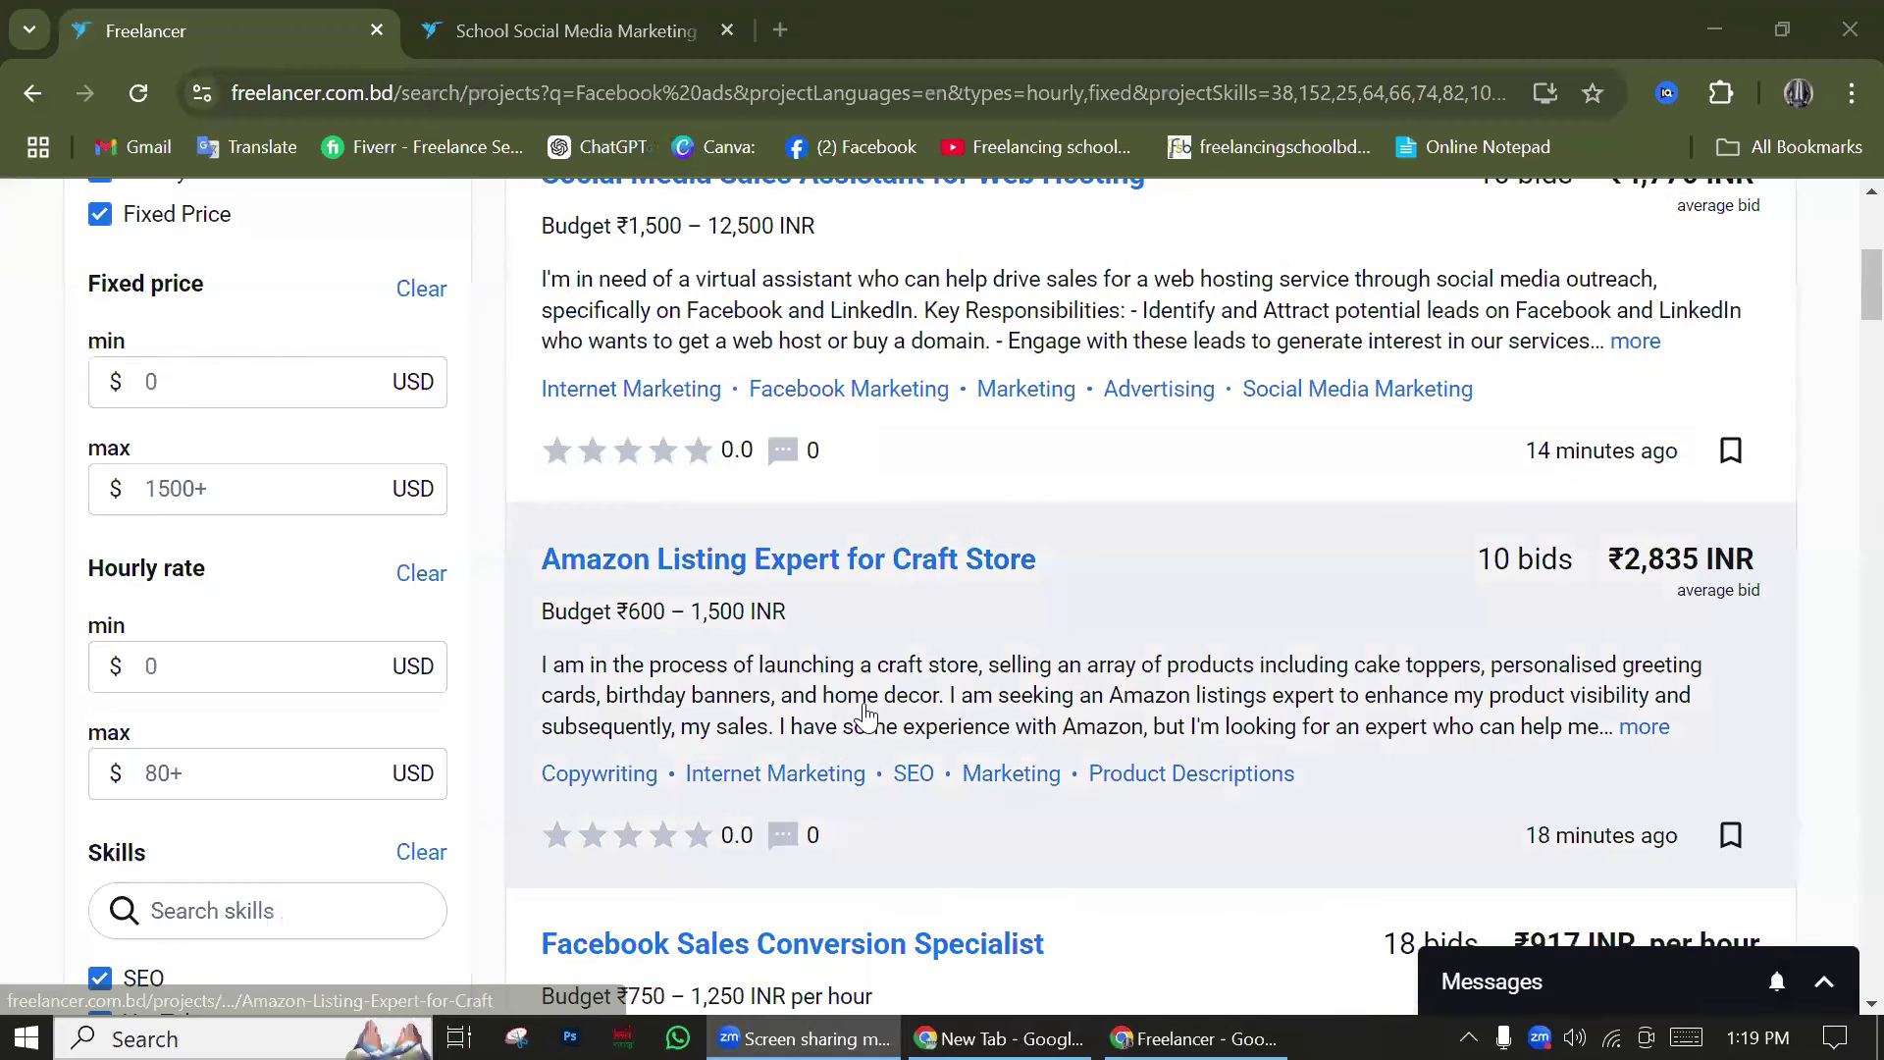
Examine the client star ratings and review counts on the project listings and what each indicator means
scroll(862, 724, "down", 4)
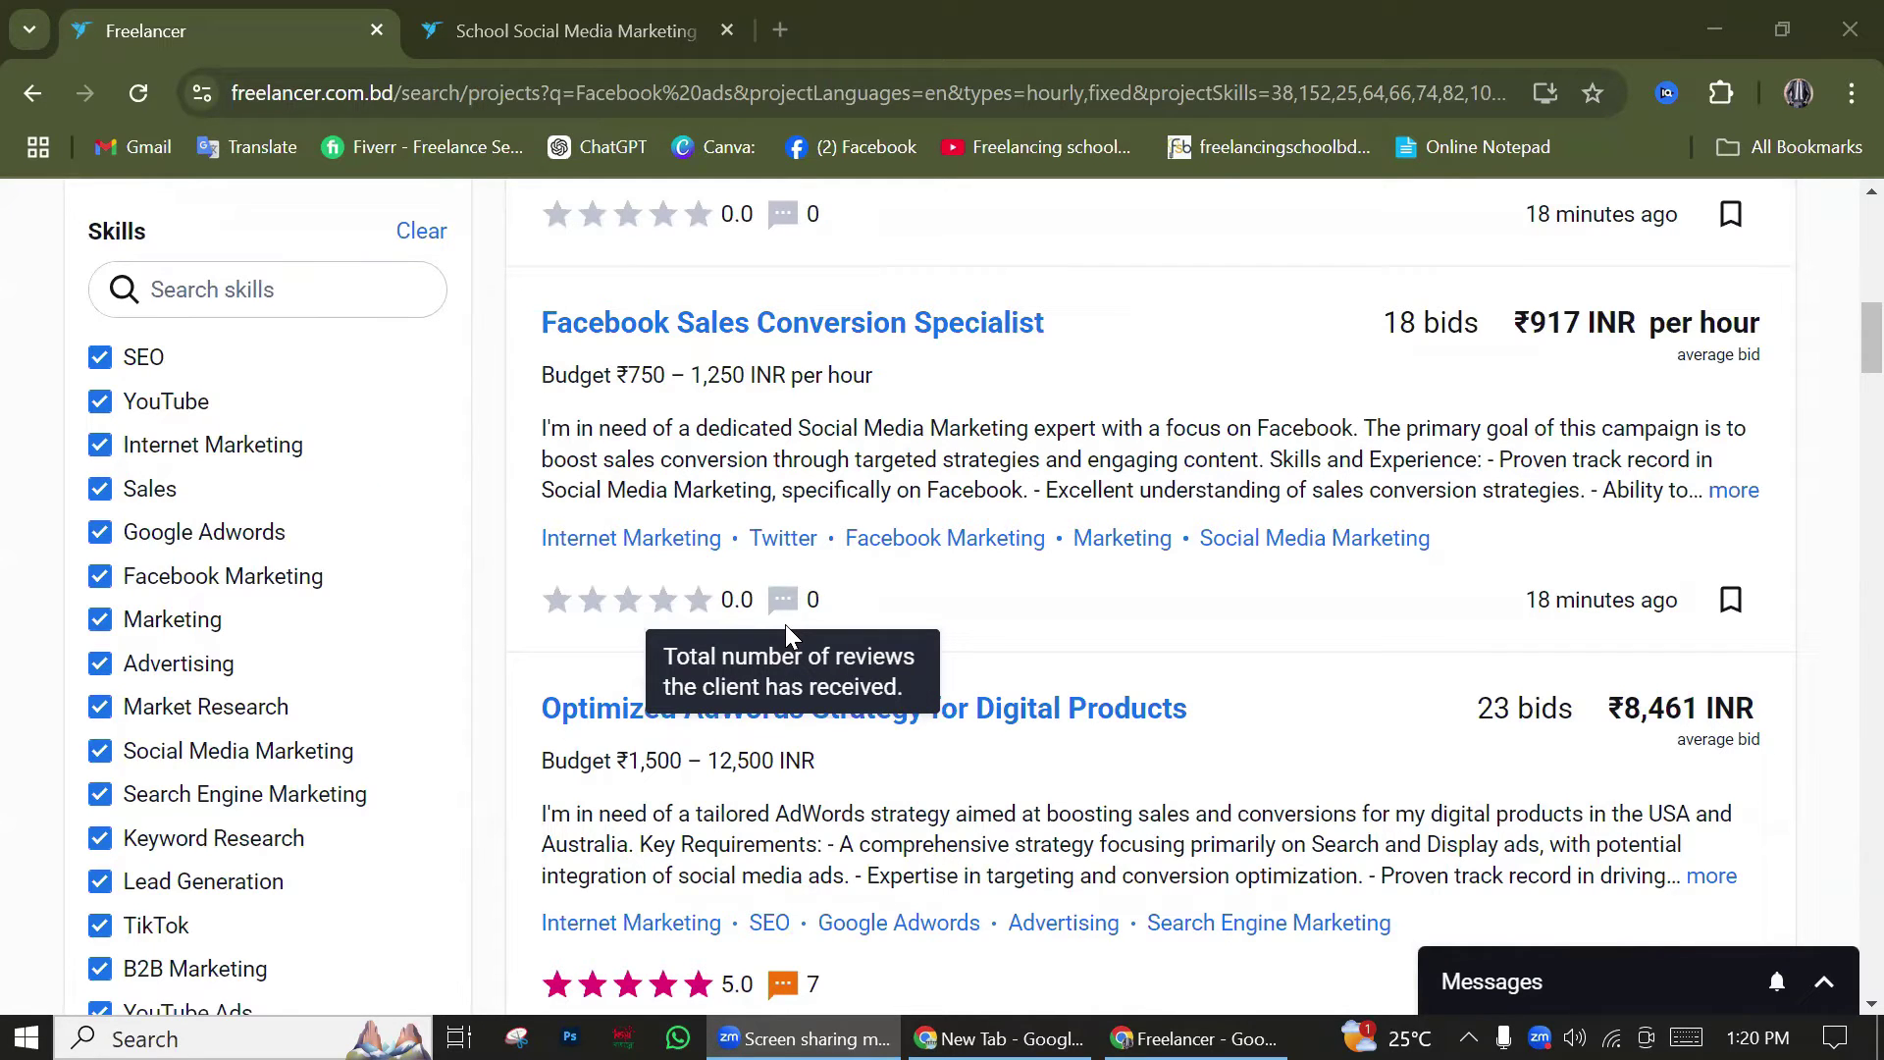
scroll(785, 627, "down", 3)
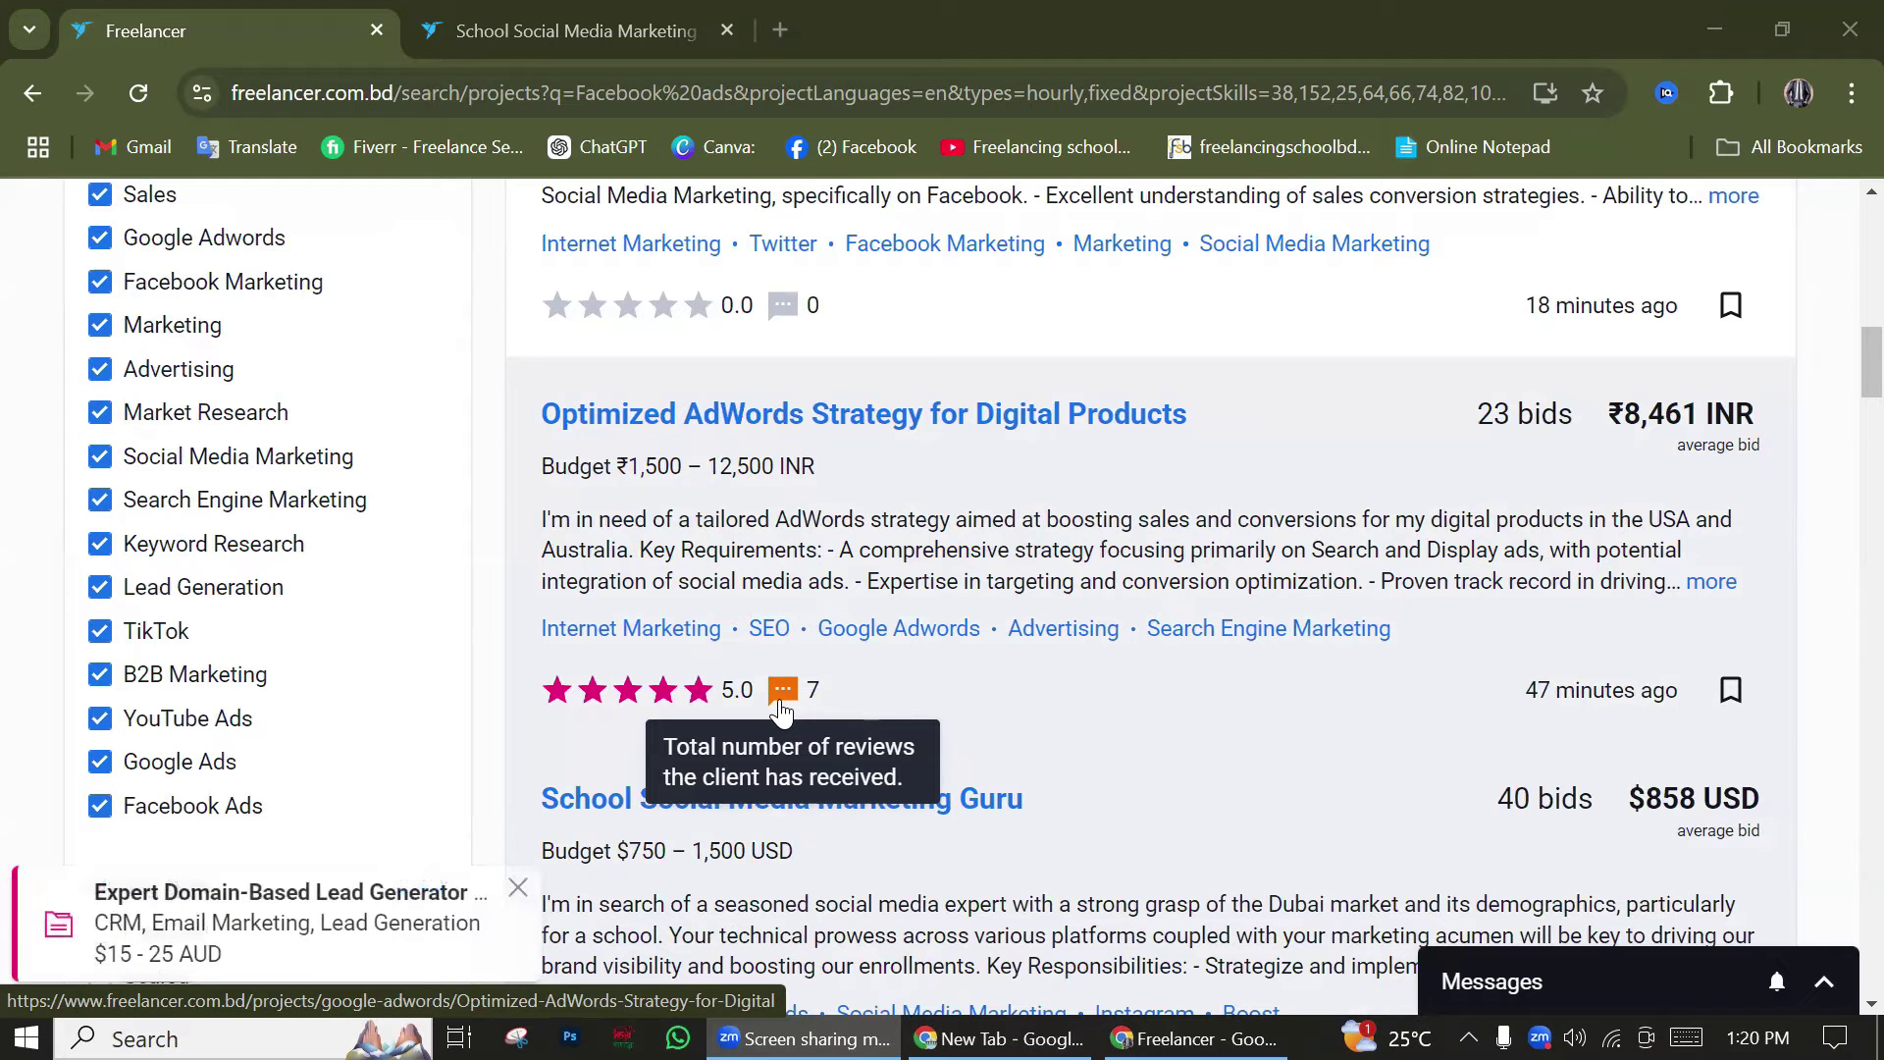
scroll(780, 712, "up", 3)
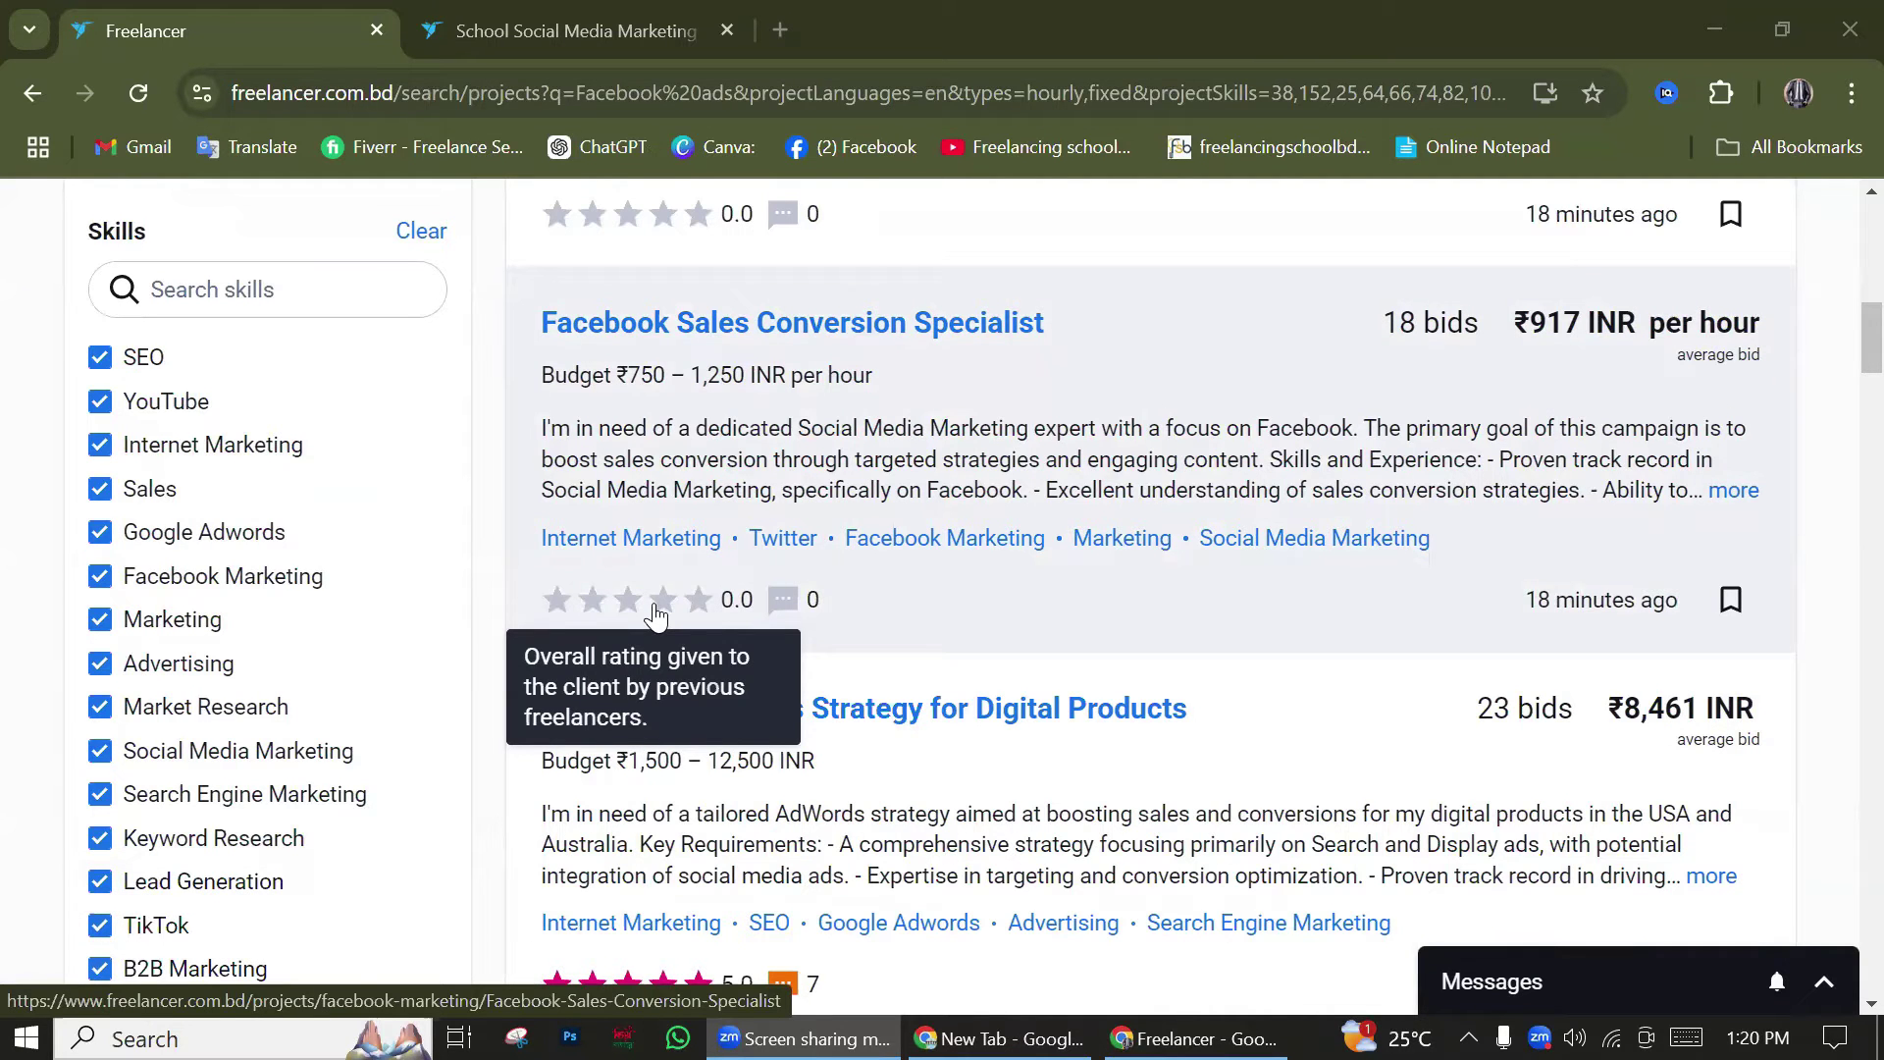
scroll(656, 617, "up", 6)
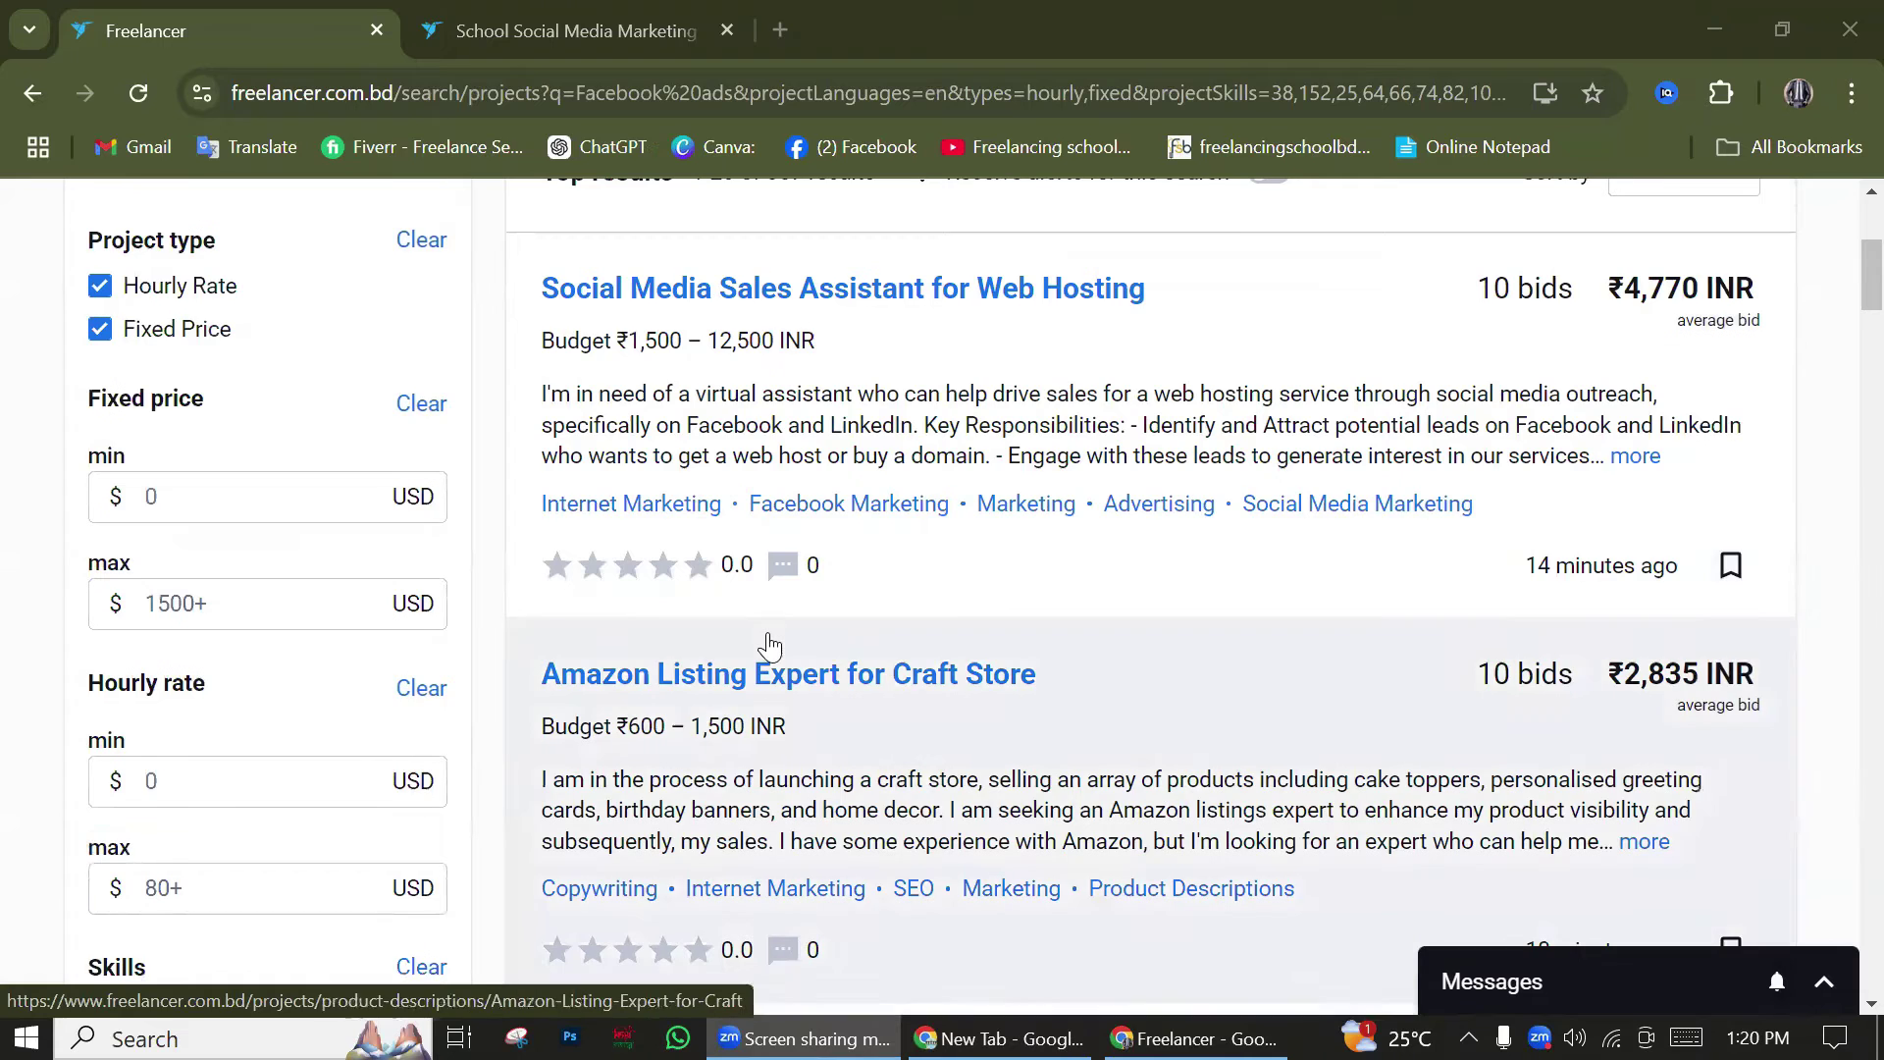
scroll(768, 643, "up", 1)
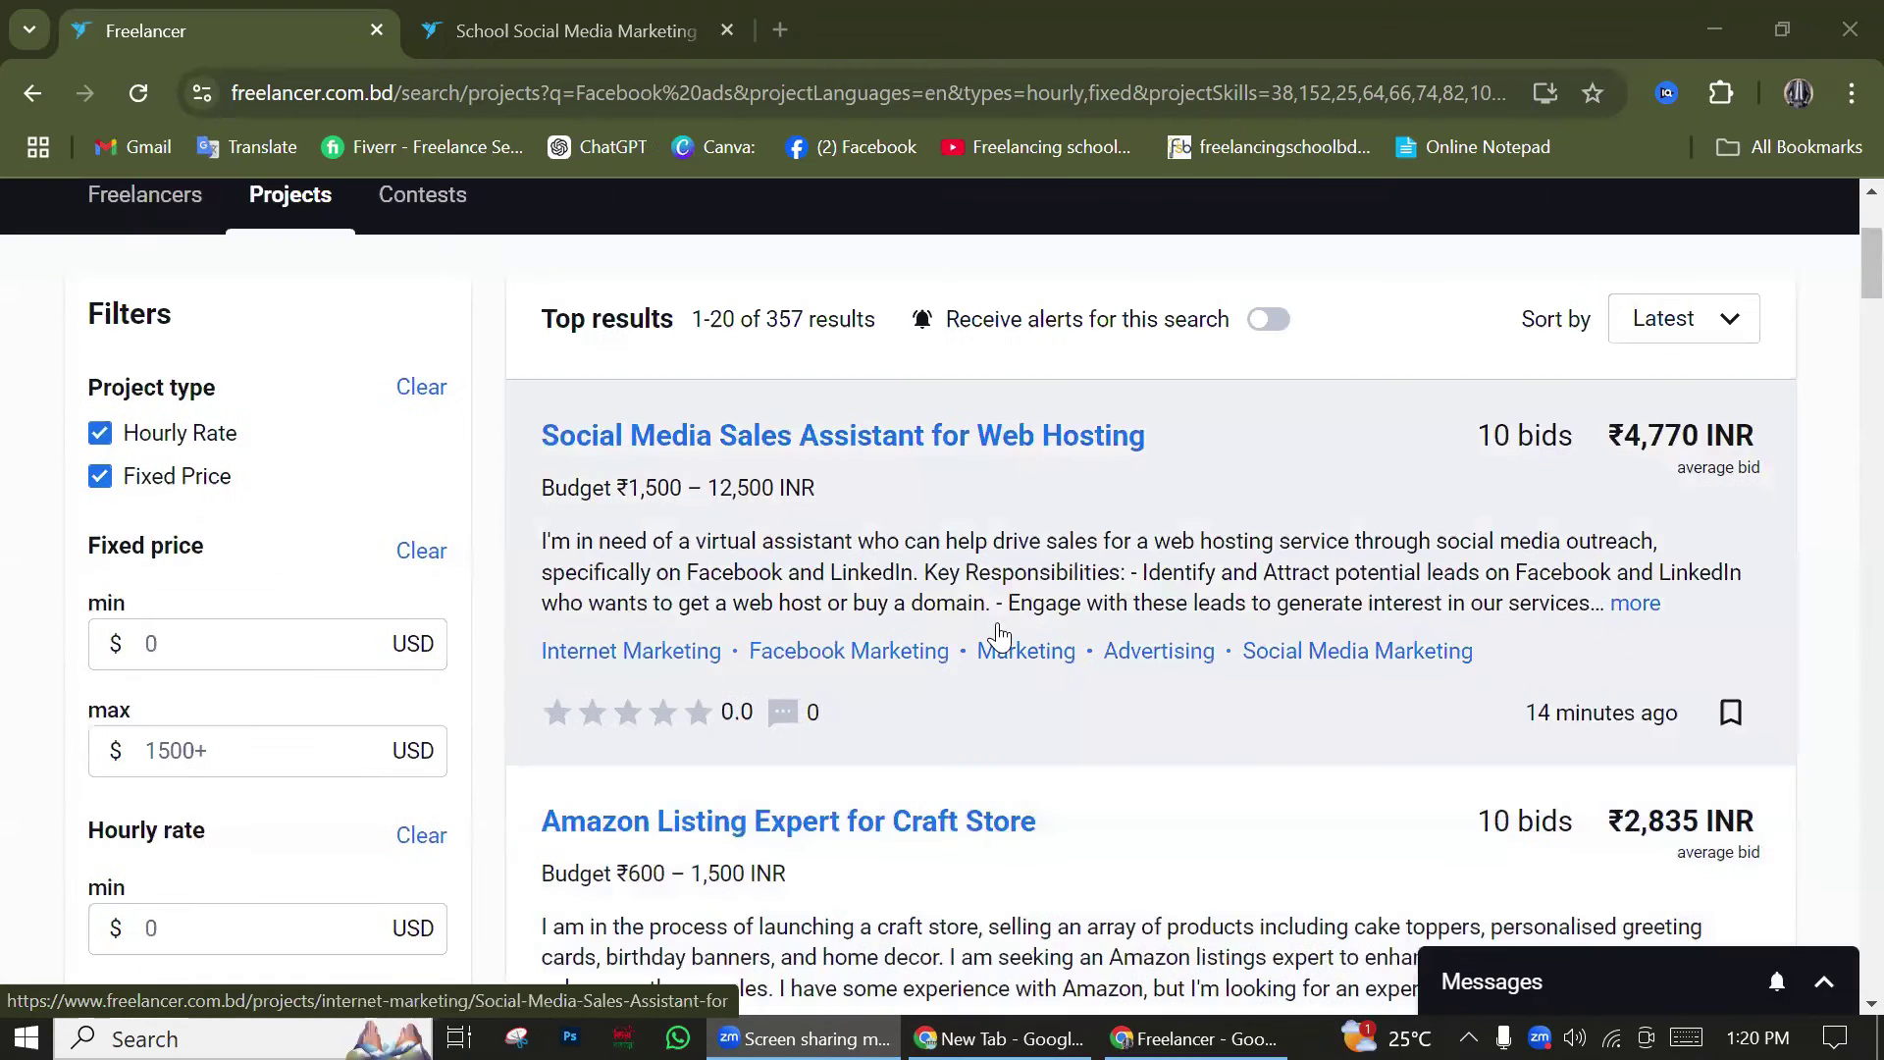
Open the Social Media Sales Assistant for Web Hosting project in a new browser tab and switch to it
right_click(780, 442)
left_click(866, 483)
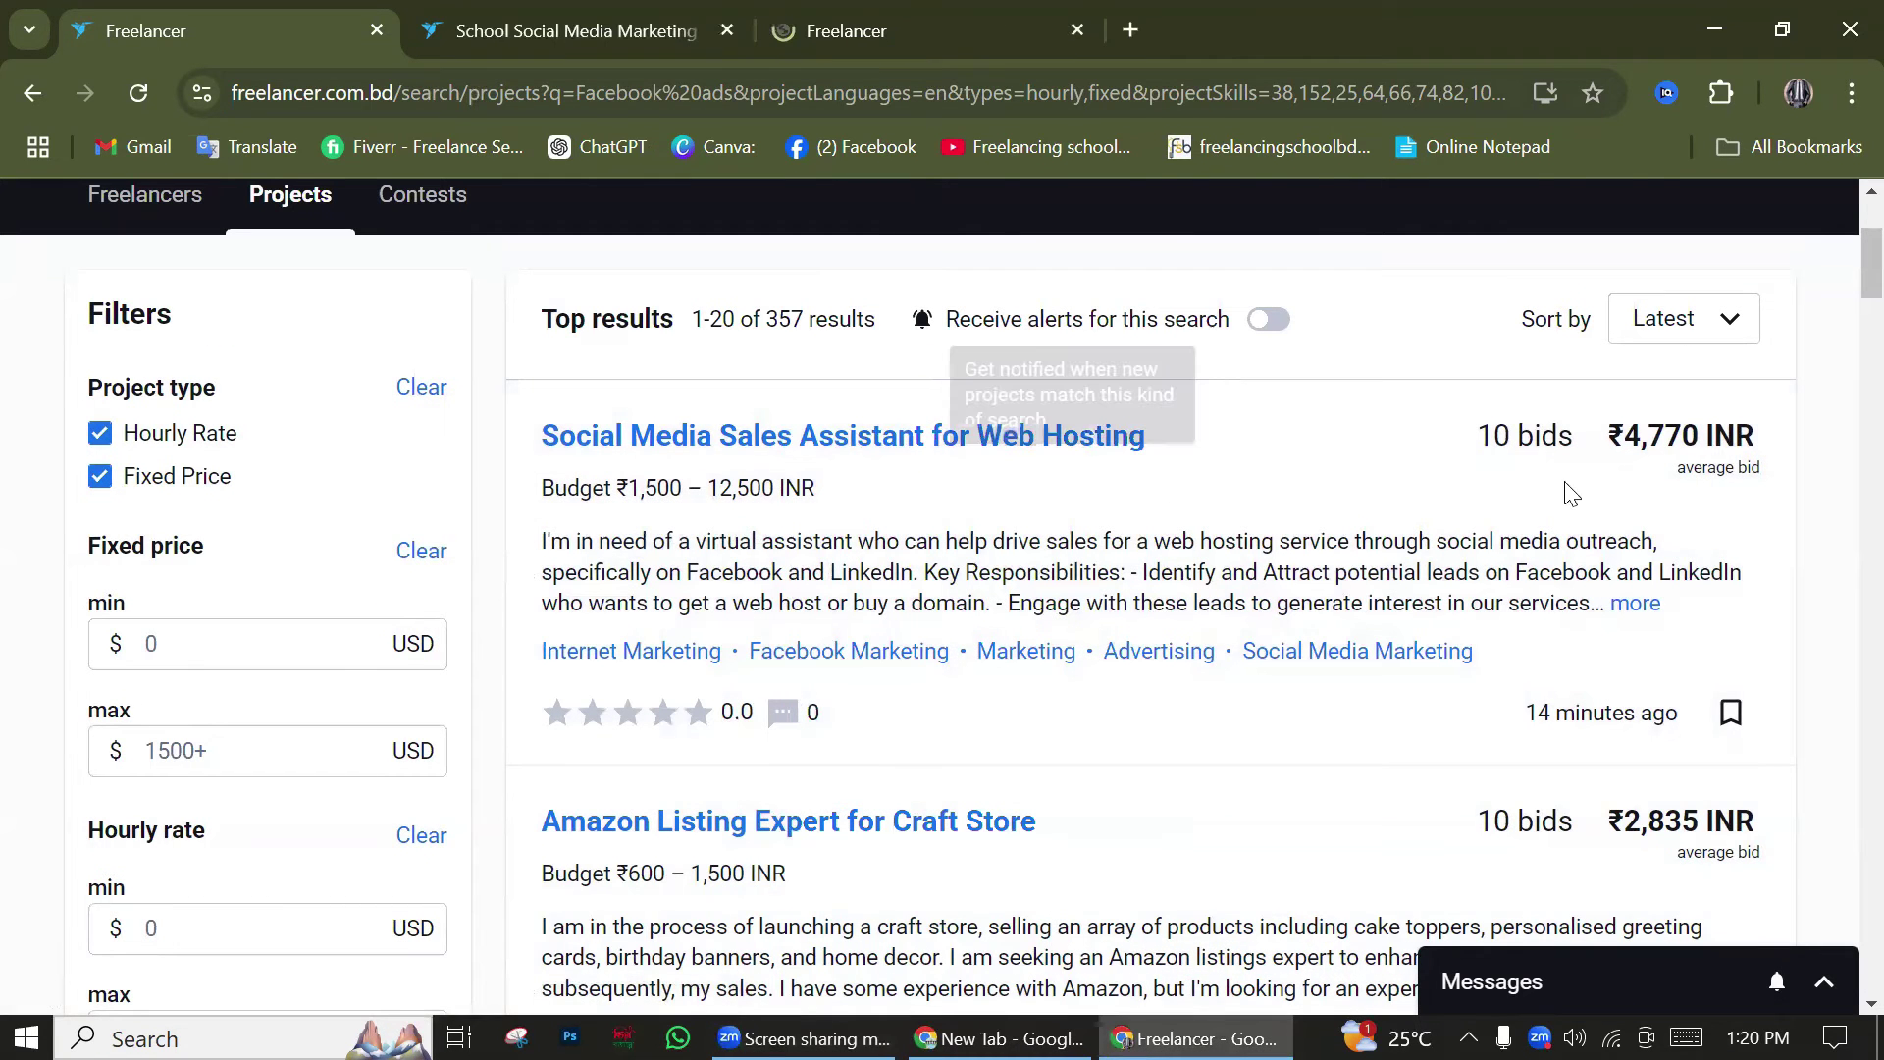
key("ctrl+3")
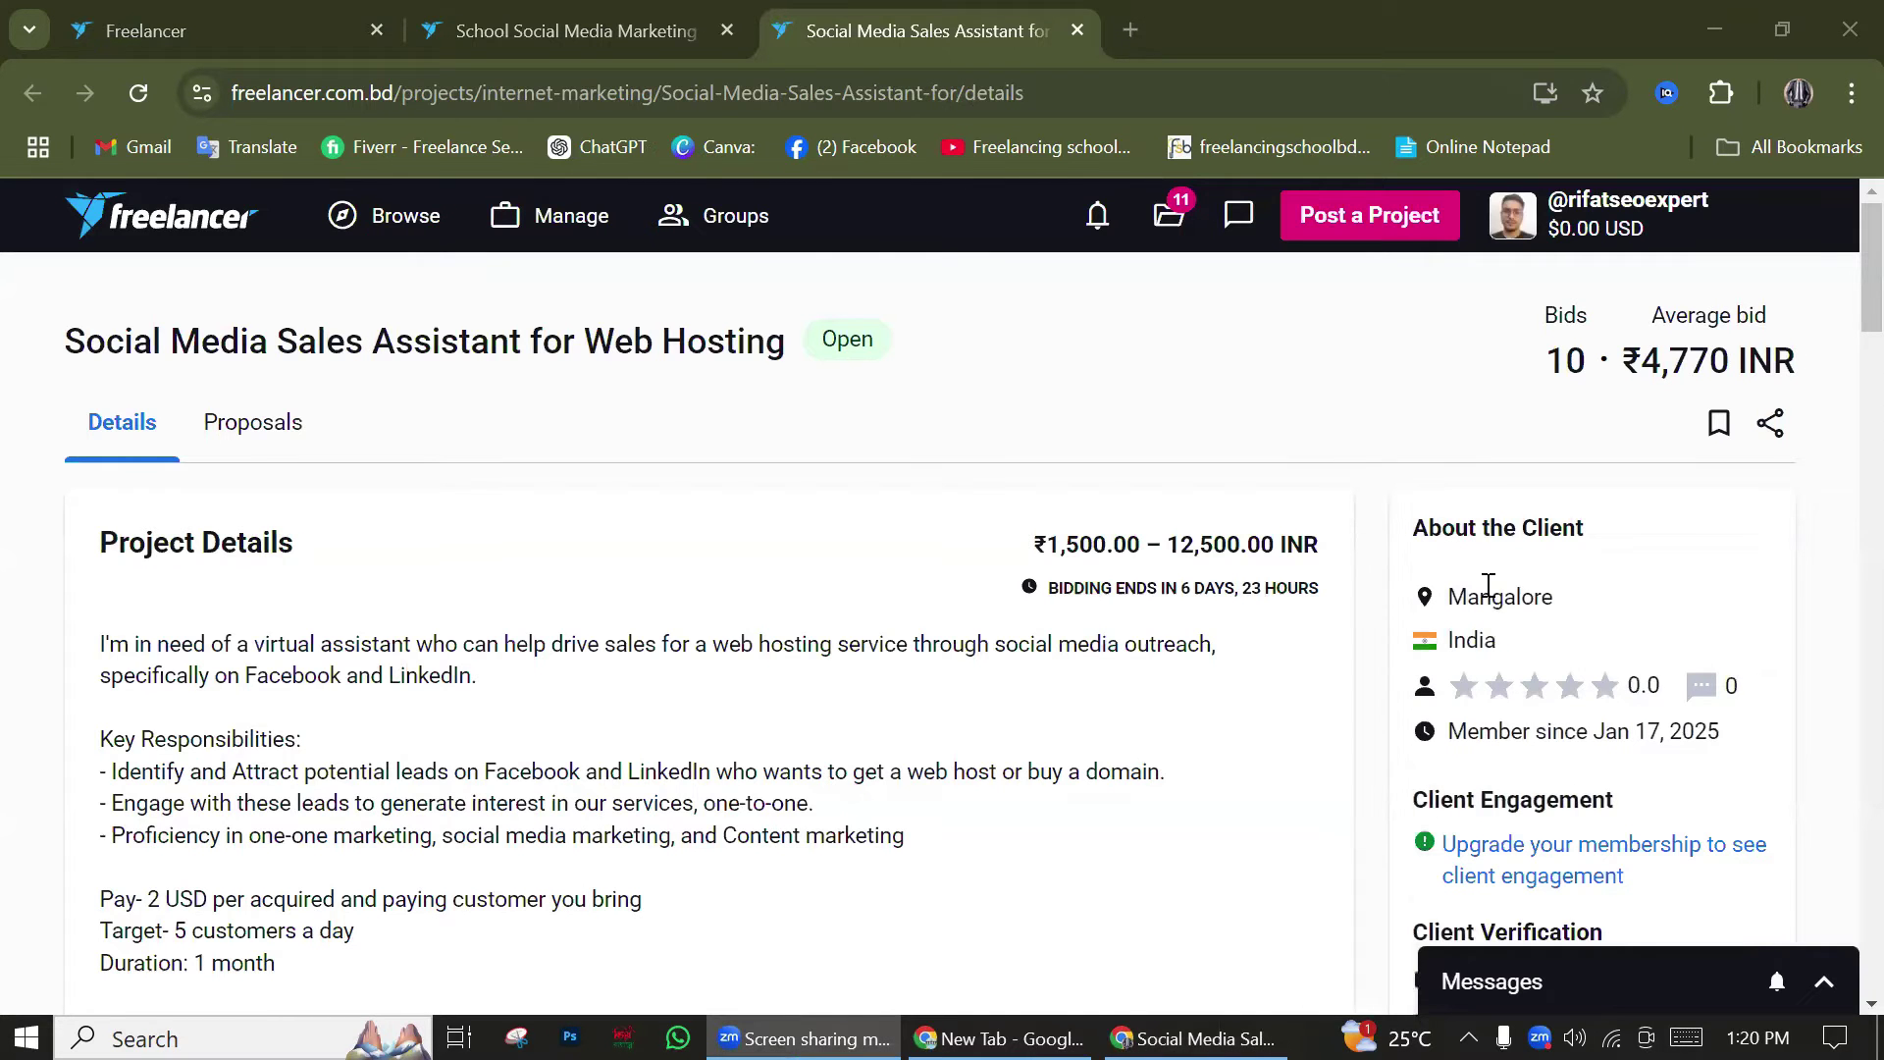
Examine the client's country, rating and membership date in the project's client information
scroll(1494, 589, "down", 5)
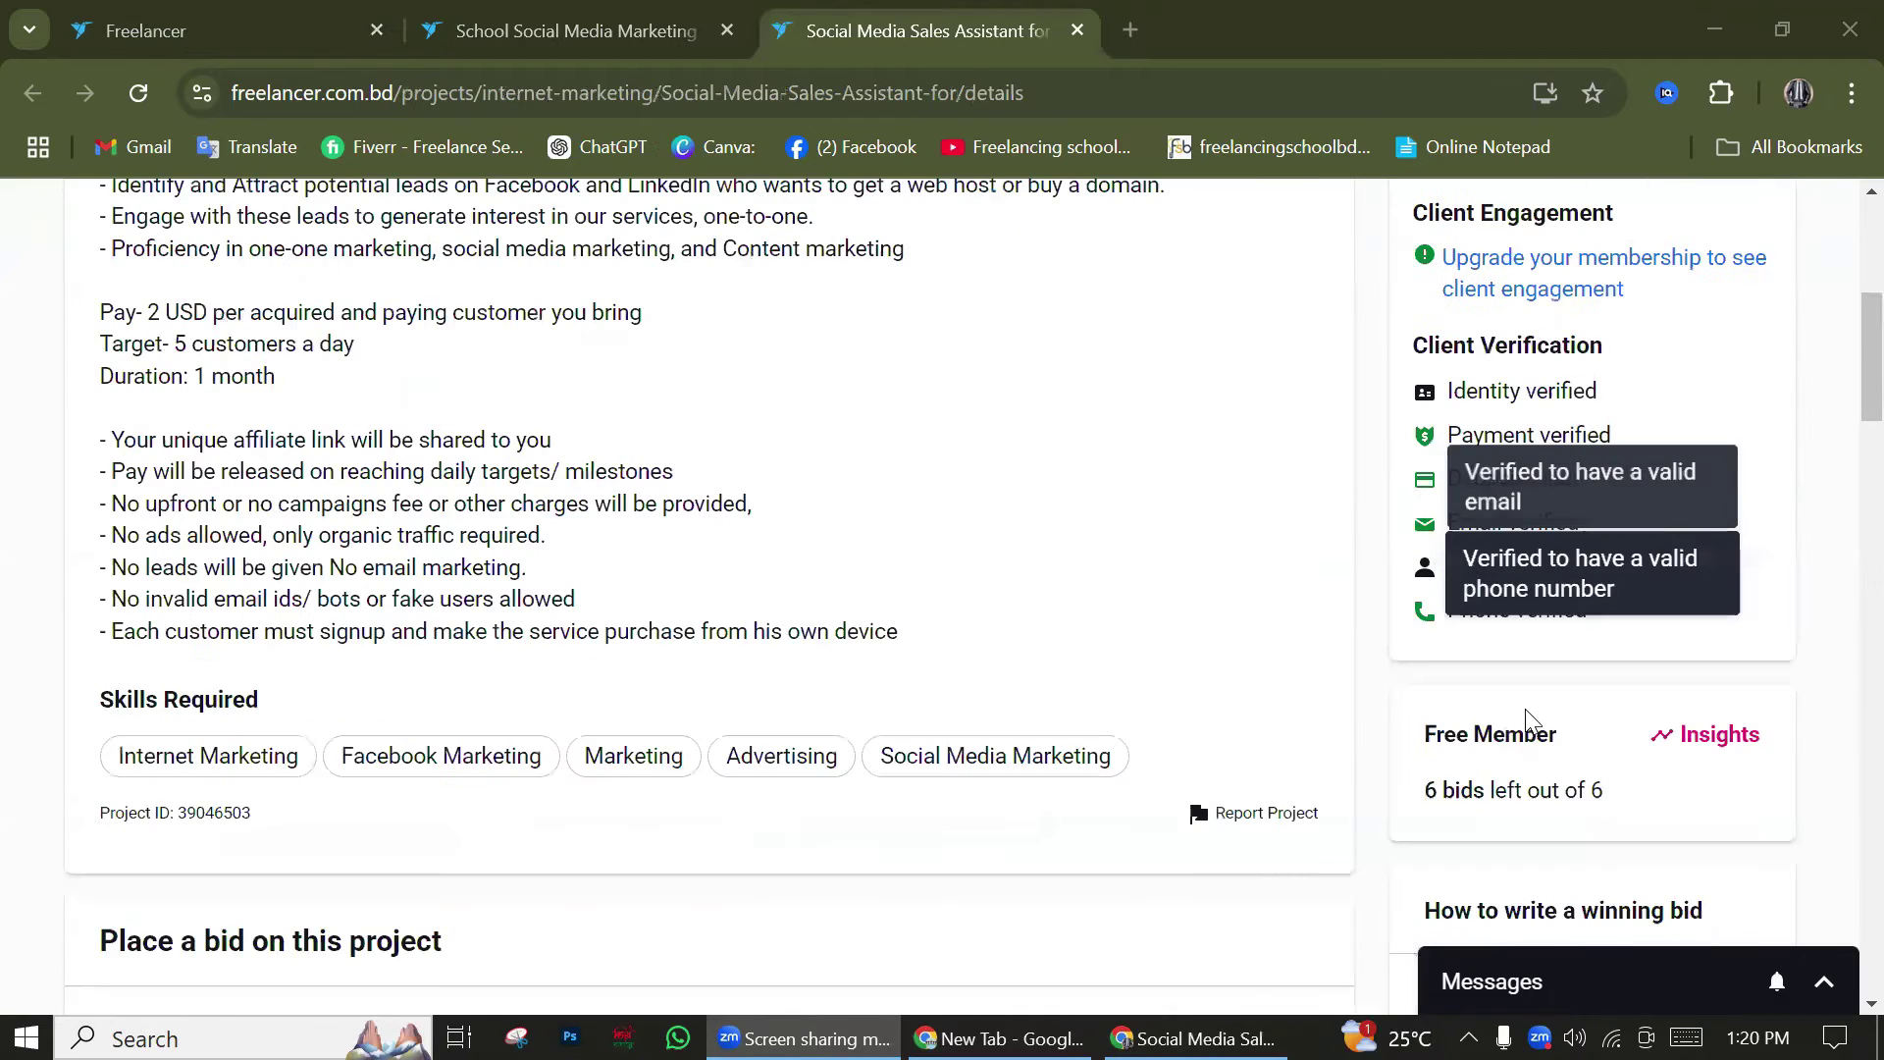
scroll(1570, 638, "up", 5)
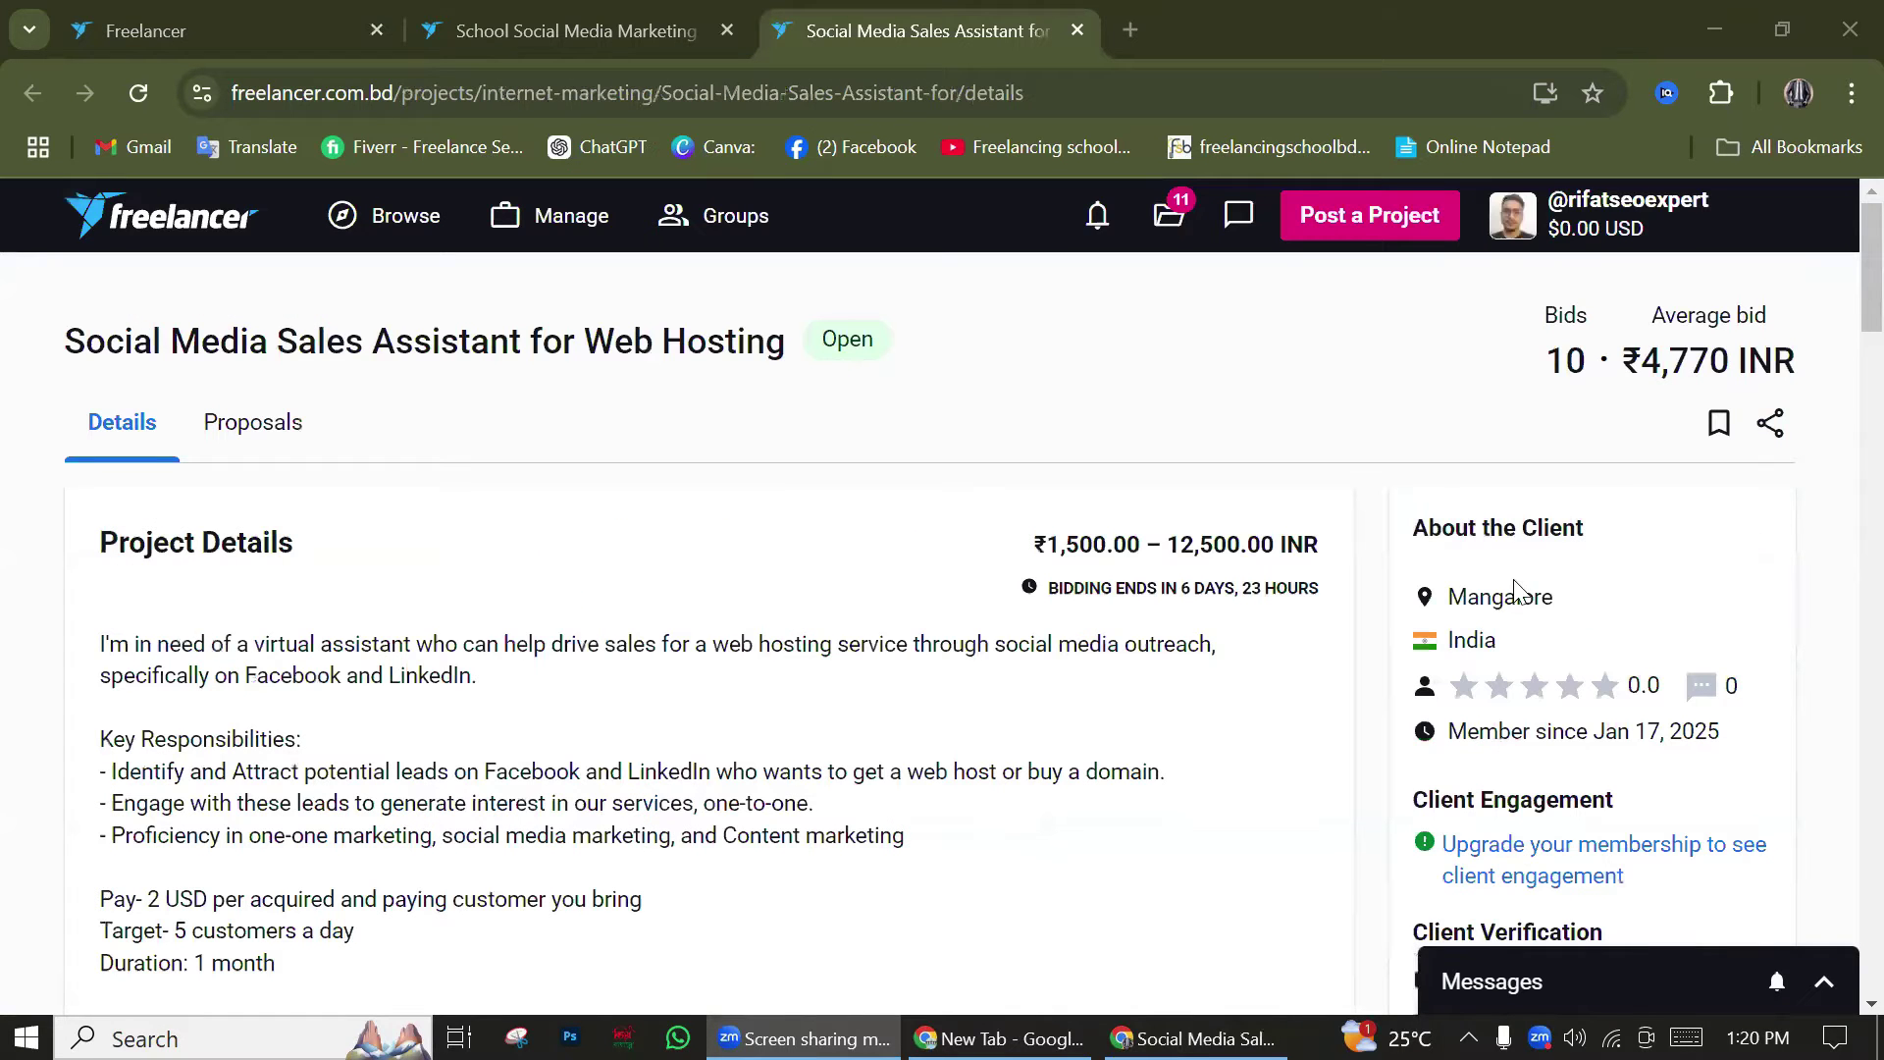
left_click_drag(1557, 601, 1455, 654)
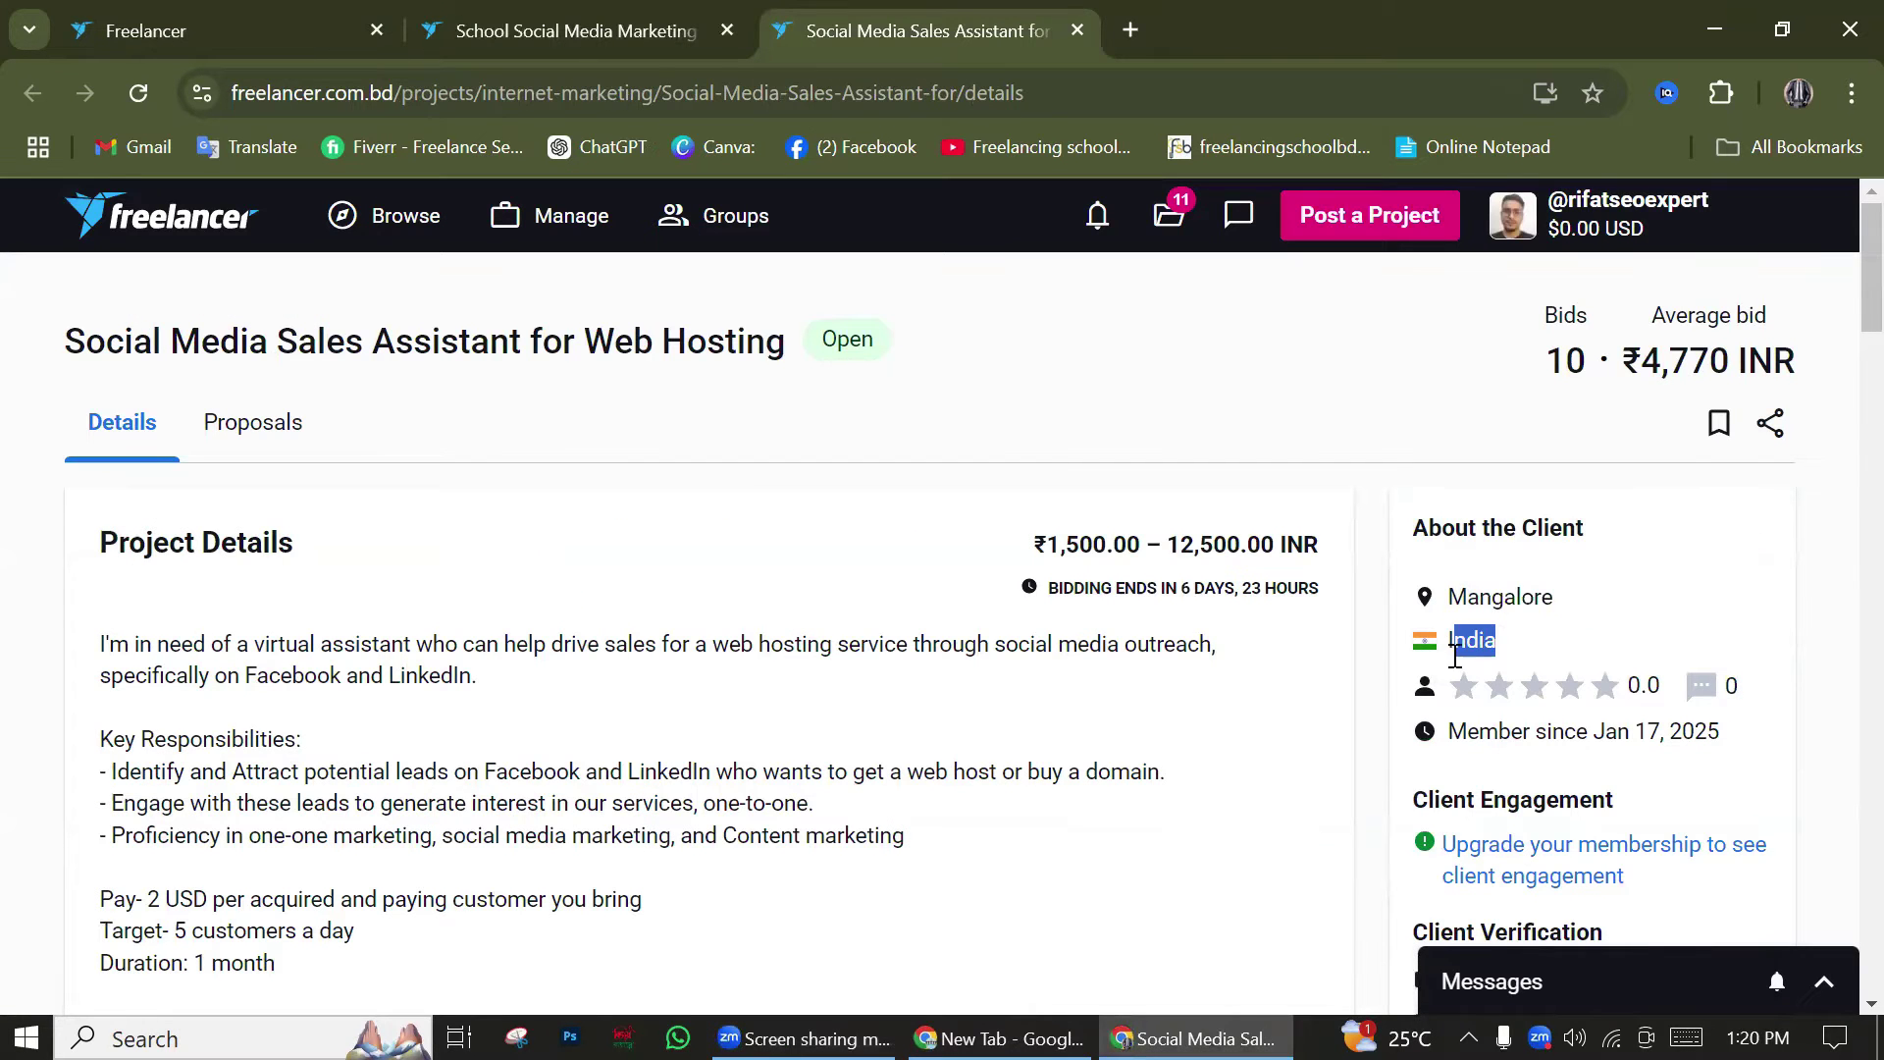
left_click_drag(1639, 687, 1724, 743)
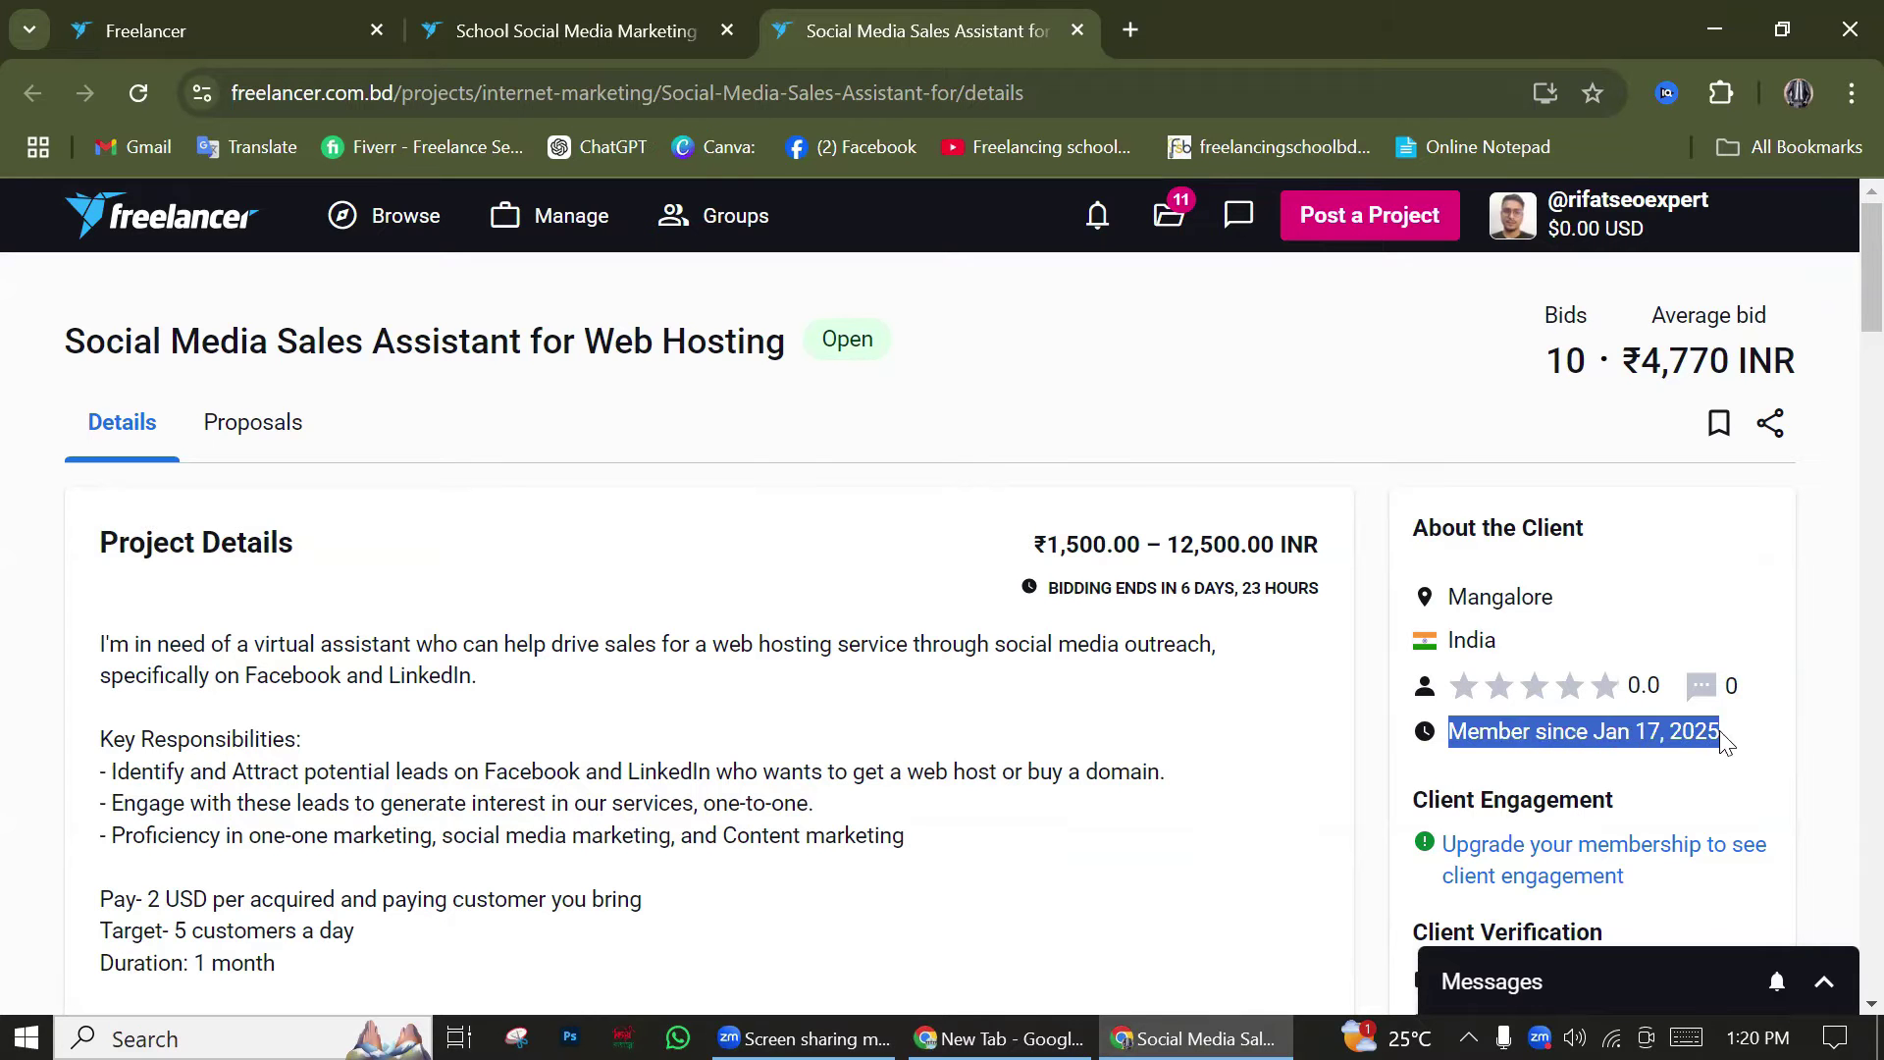
Examine the client engagement note and each client verification item, including identity, payment, deposit, email, profile and phone
scroll(1736, 731, "down", 3)
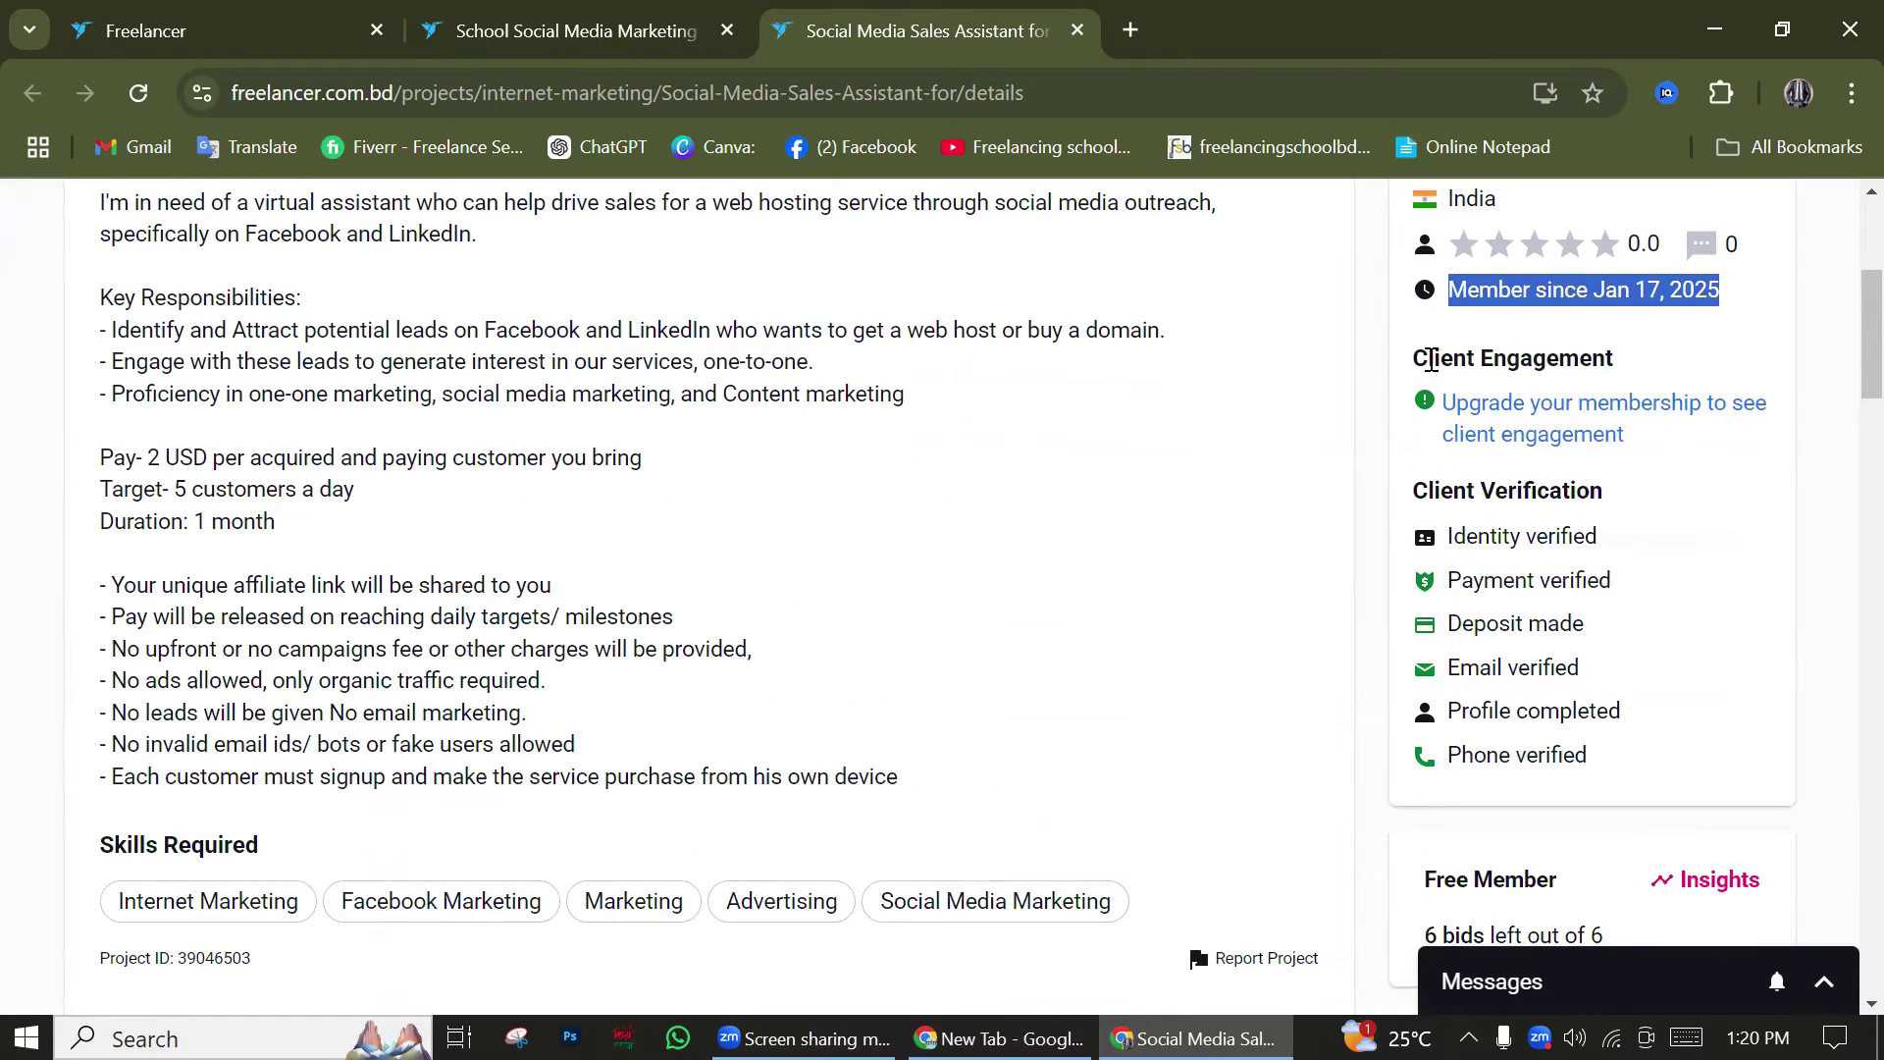
left_click_drag(1432, 360, 1619, 365)
mouse_move(1666, 424)
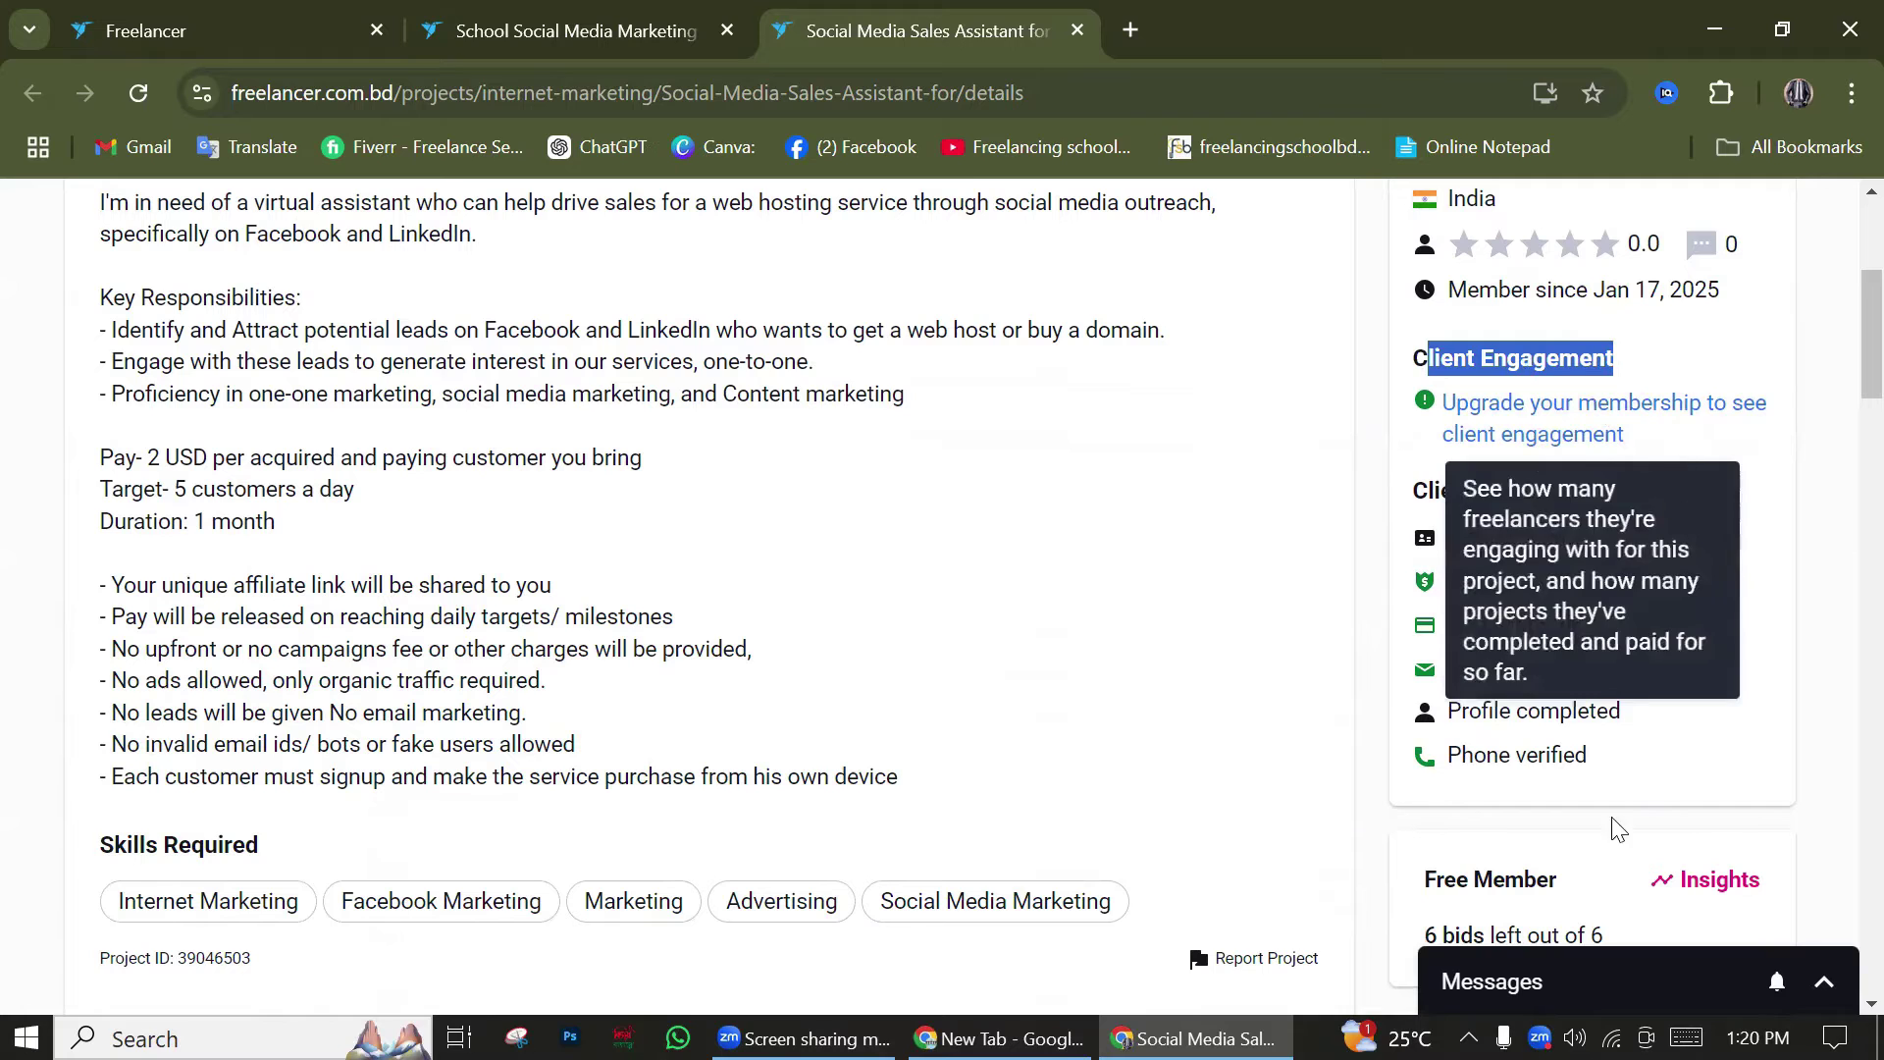
mouse_move(1524, 579)
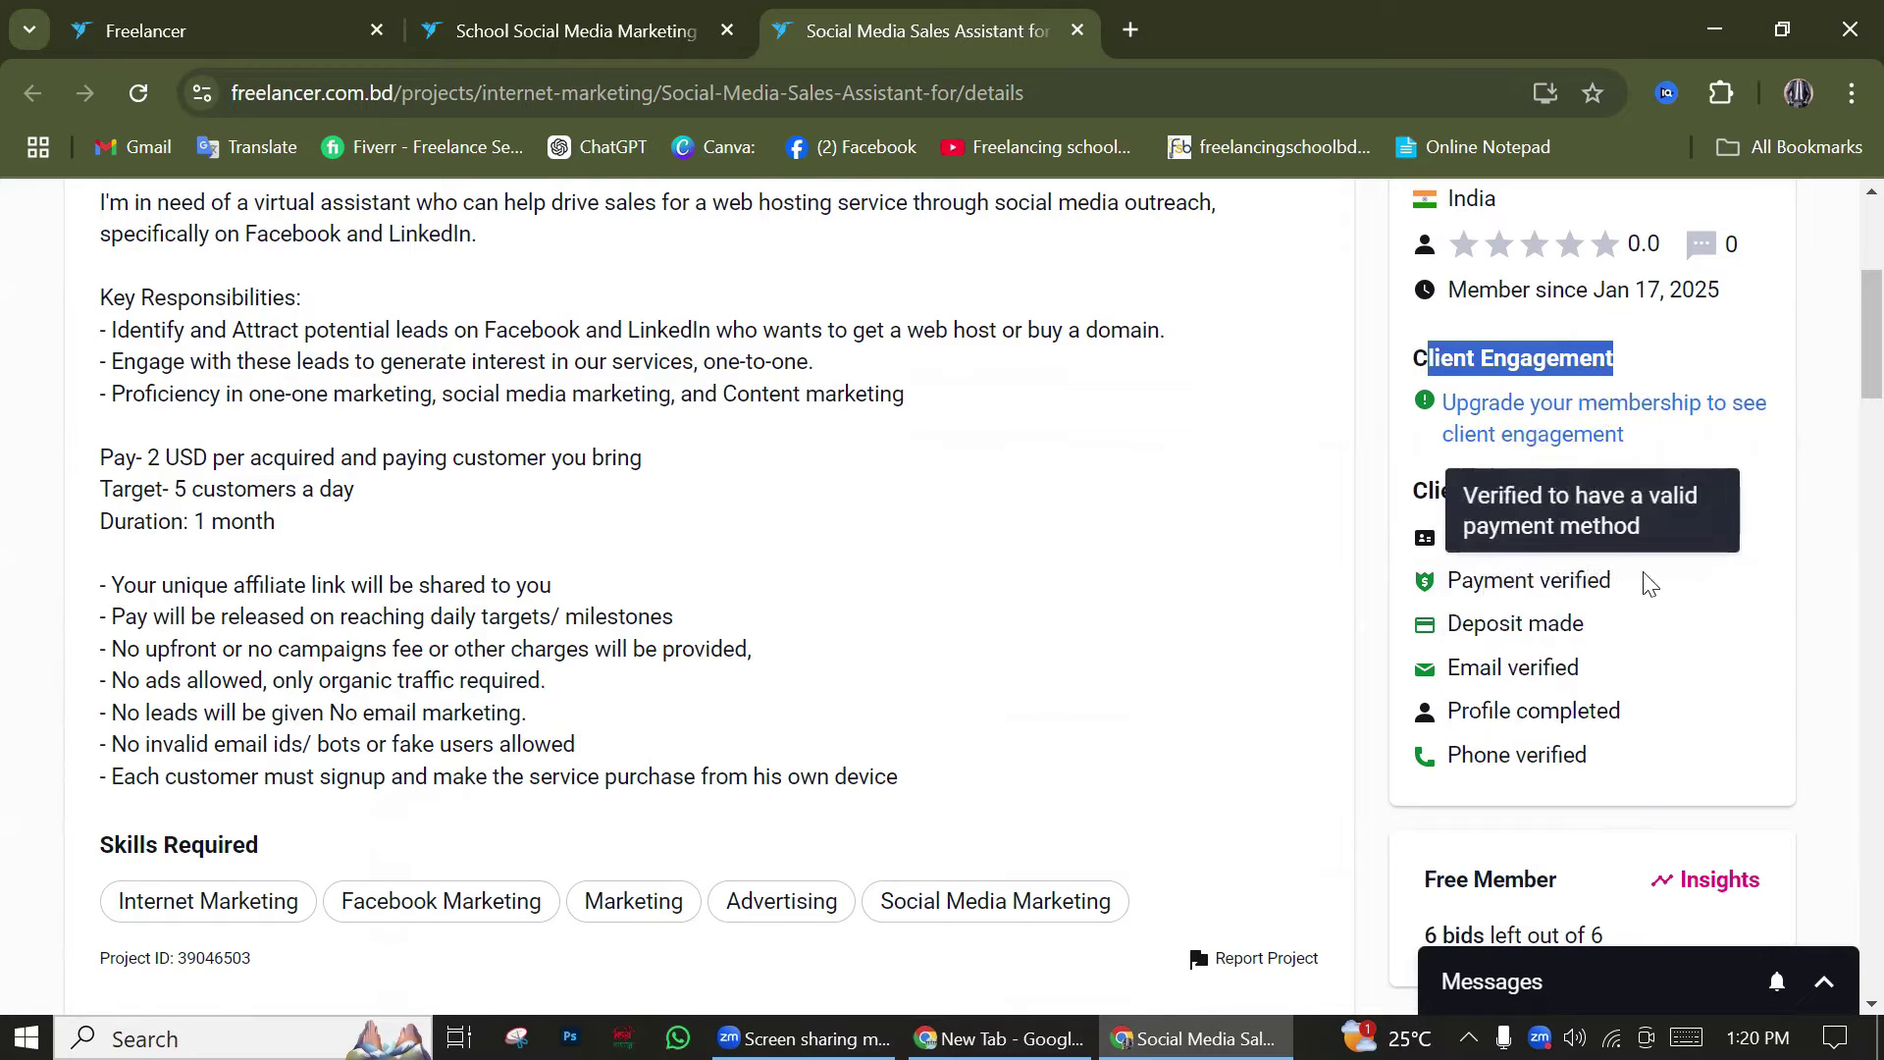
left_click_drag(1583, 624, 1467, 624)
double_click(1538, 664)
mouse_move(1668, 738)
left_click_drag(1435, 751, 1625, 763)
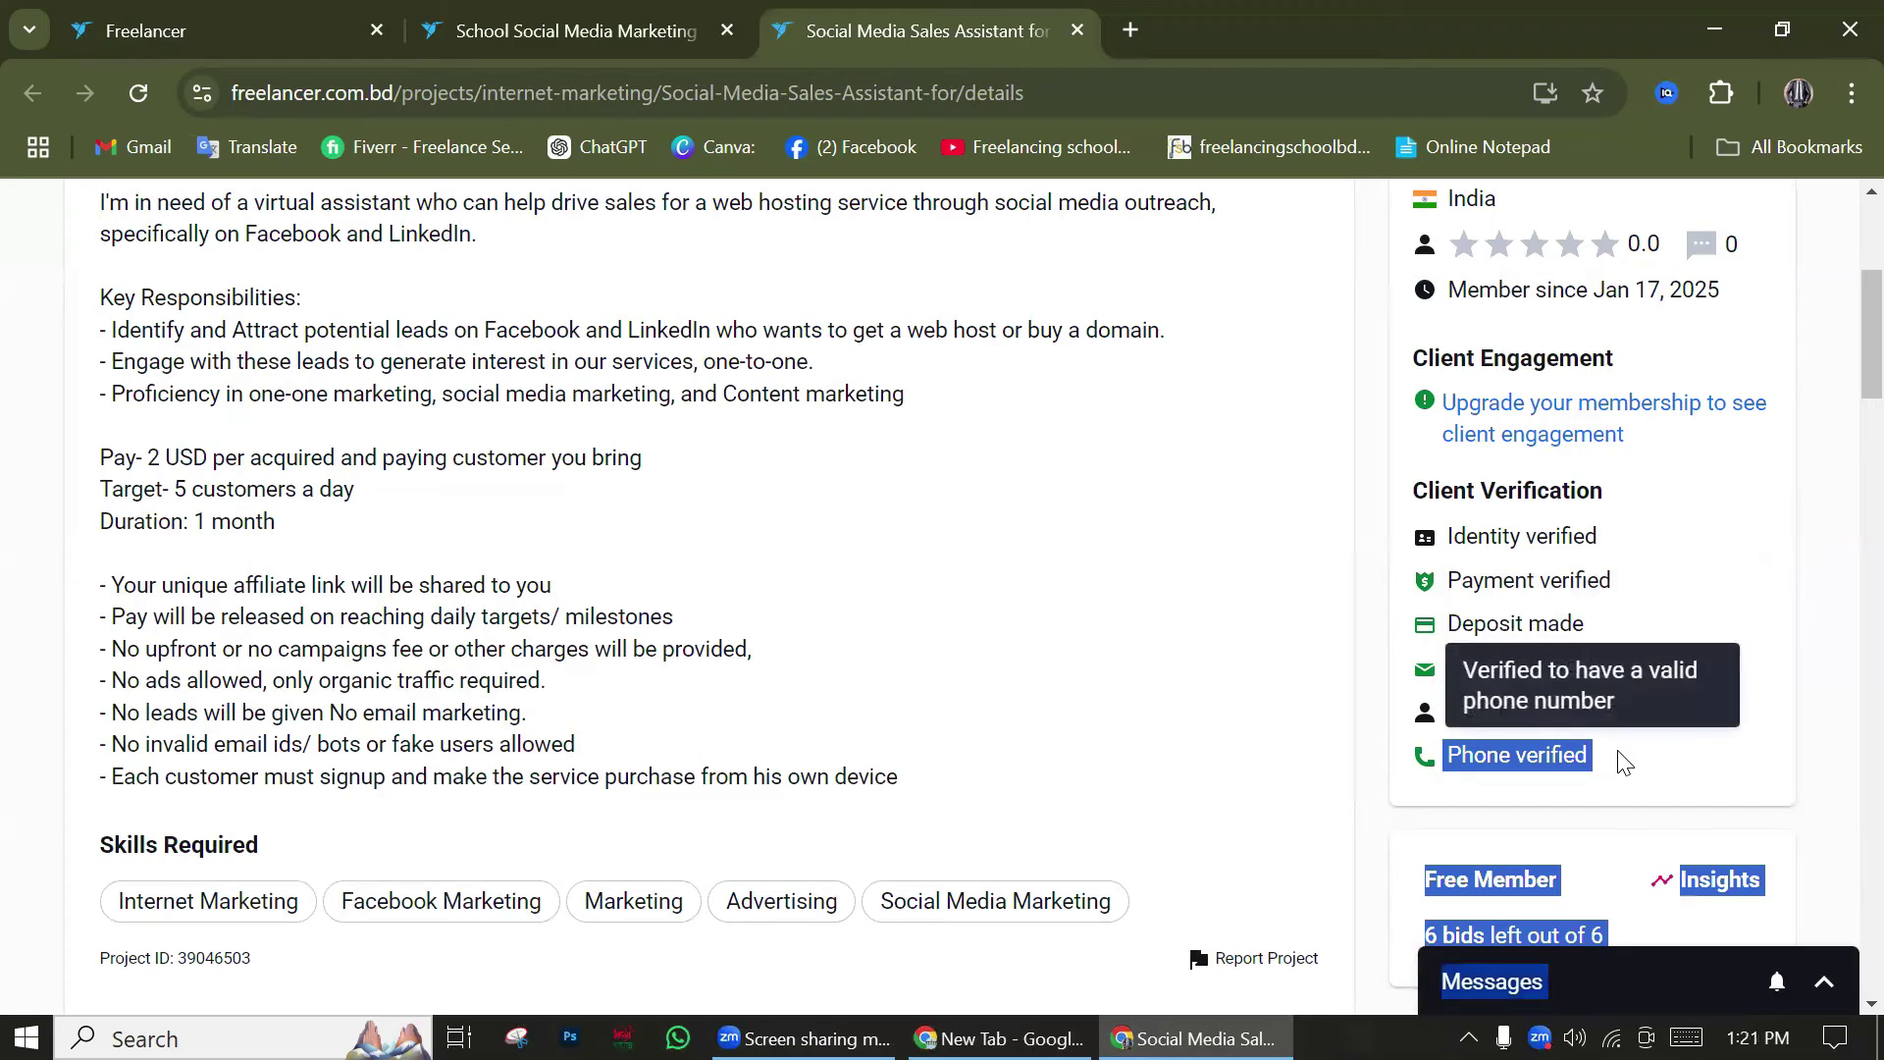
left_click(1609, 765)
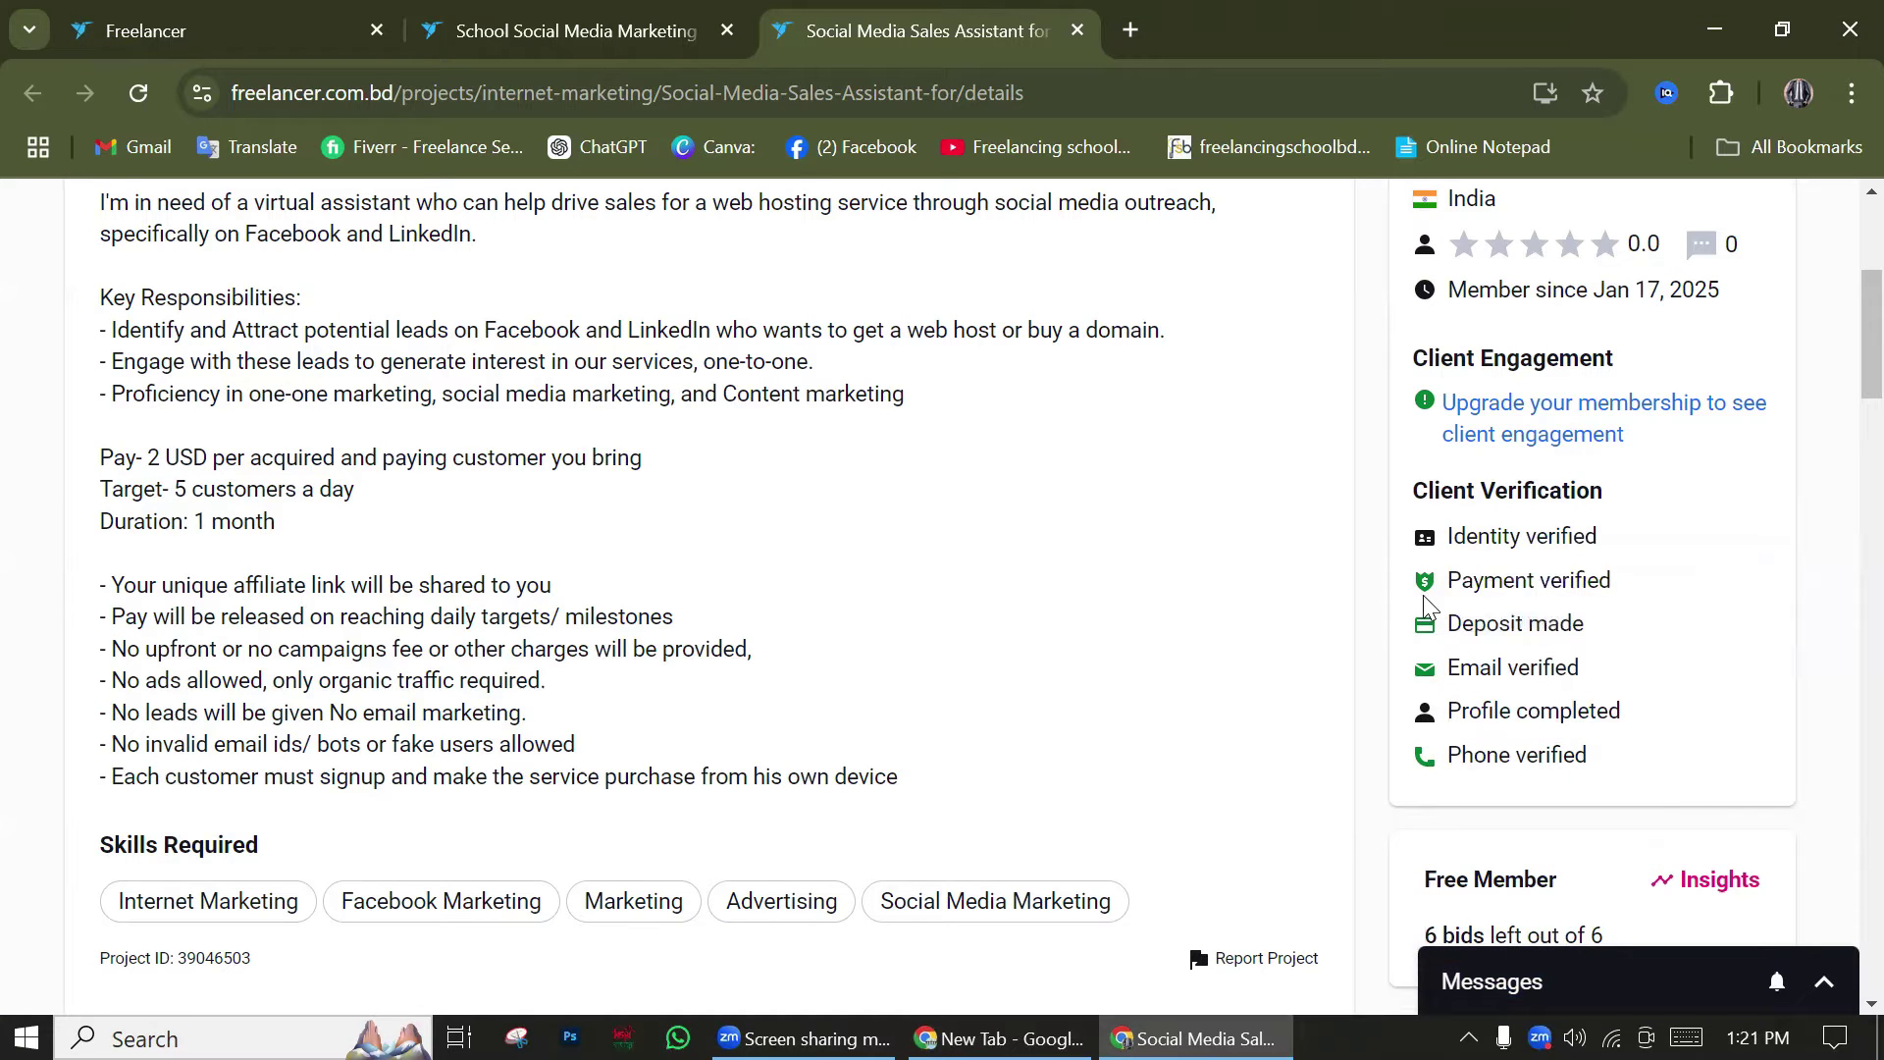
mouse_move(1469, 751)
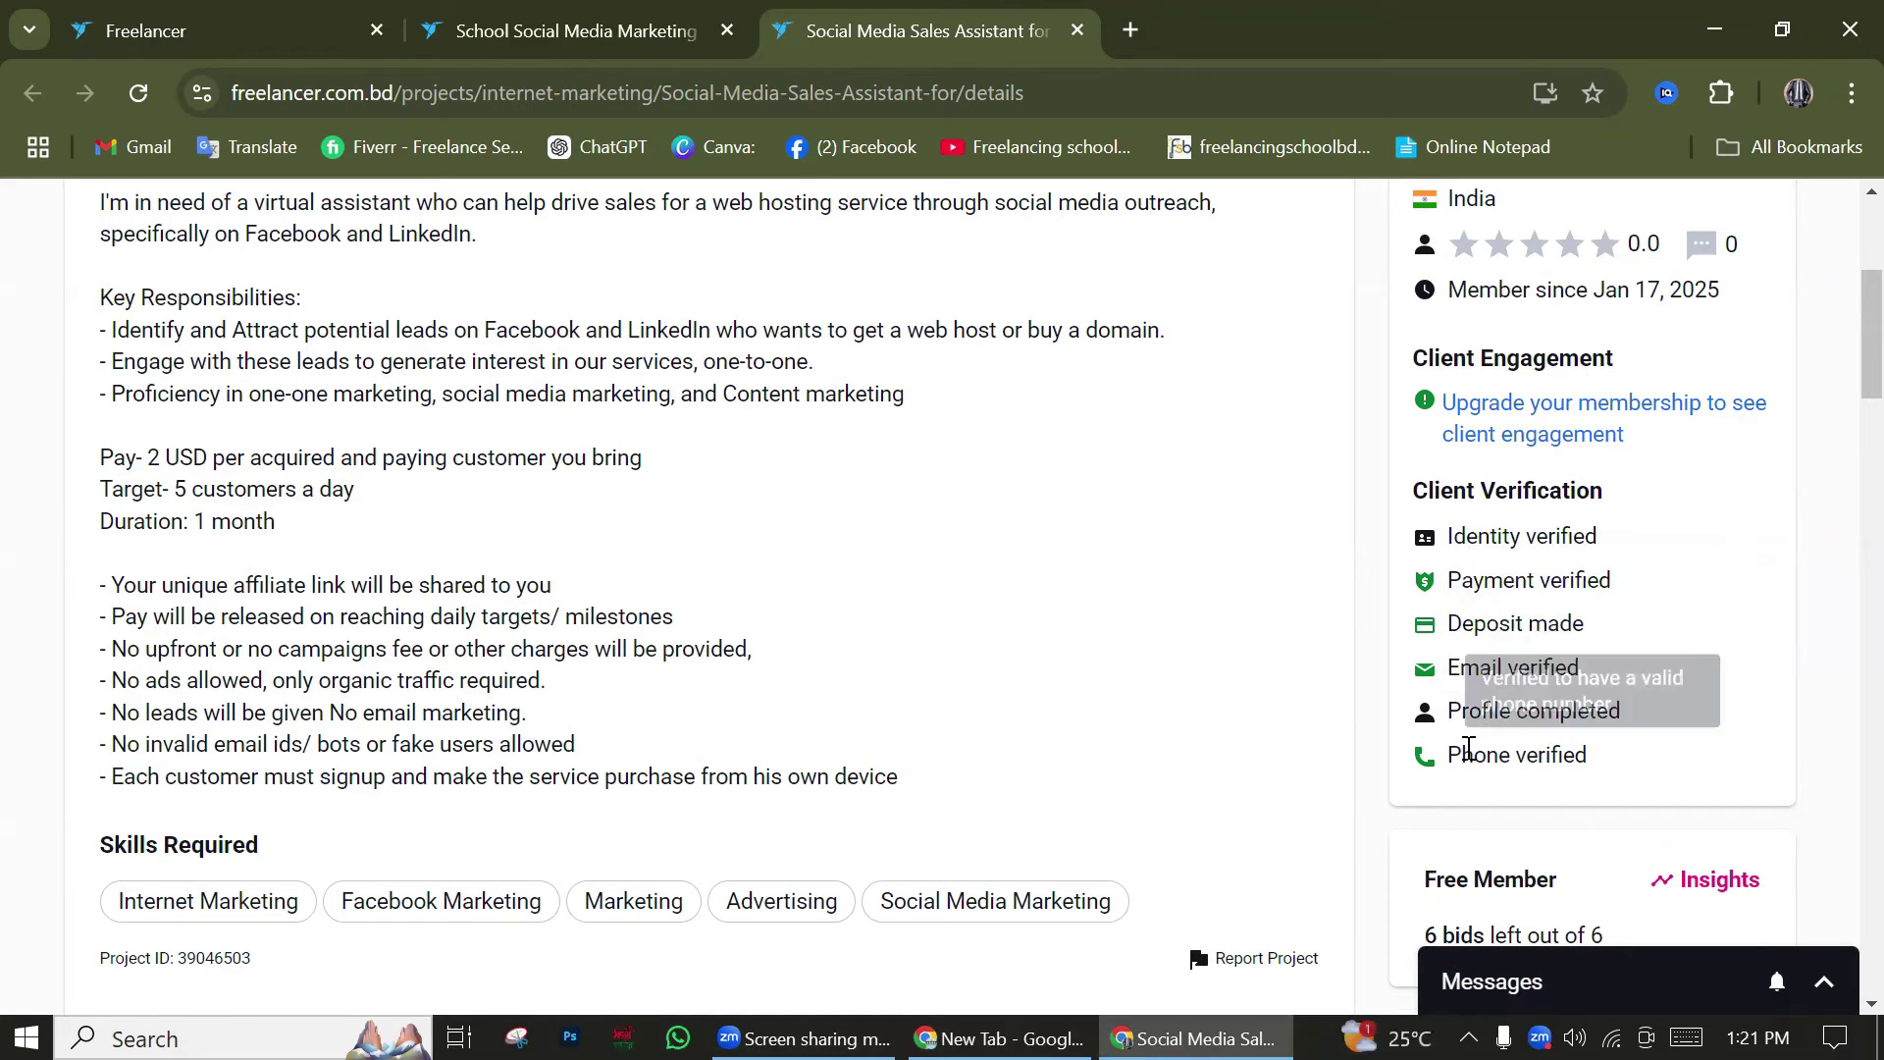
mouse_move(1456, 543)
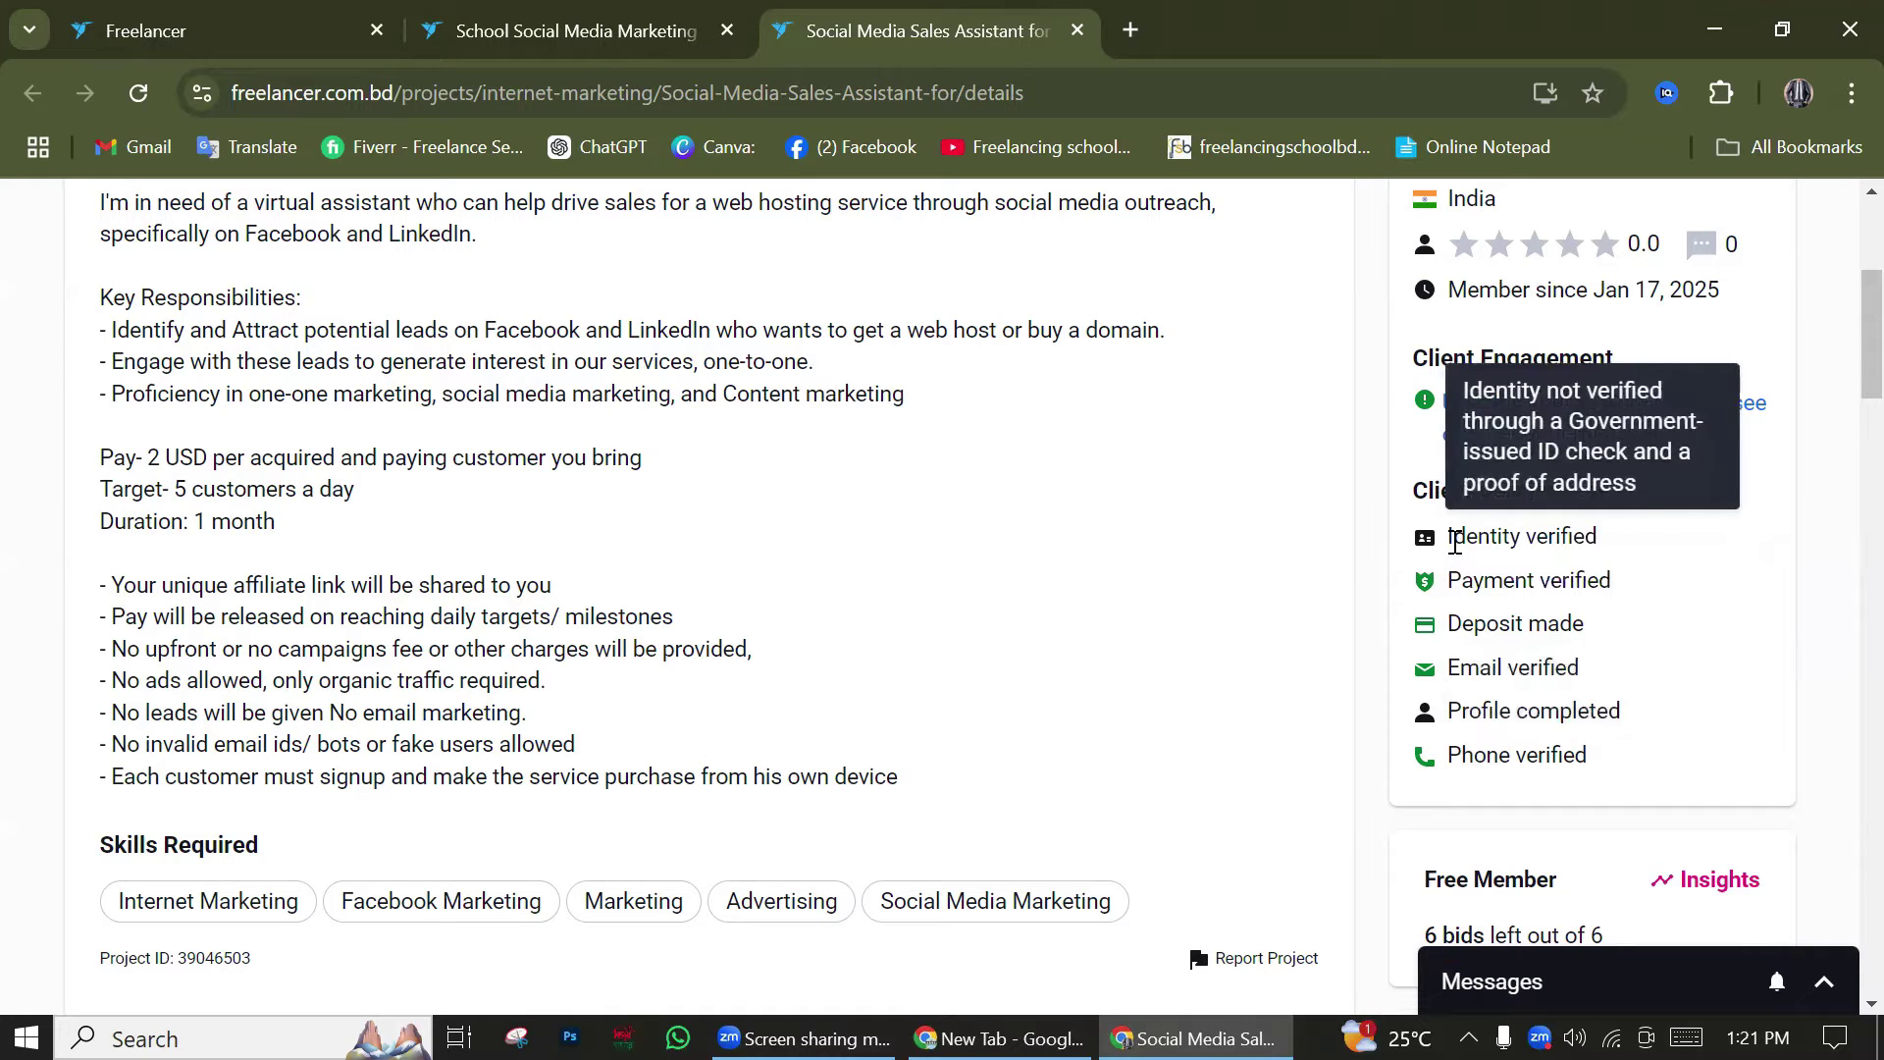
mouse_move(1460, 652)
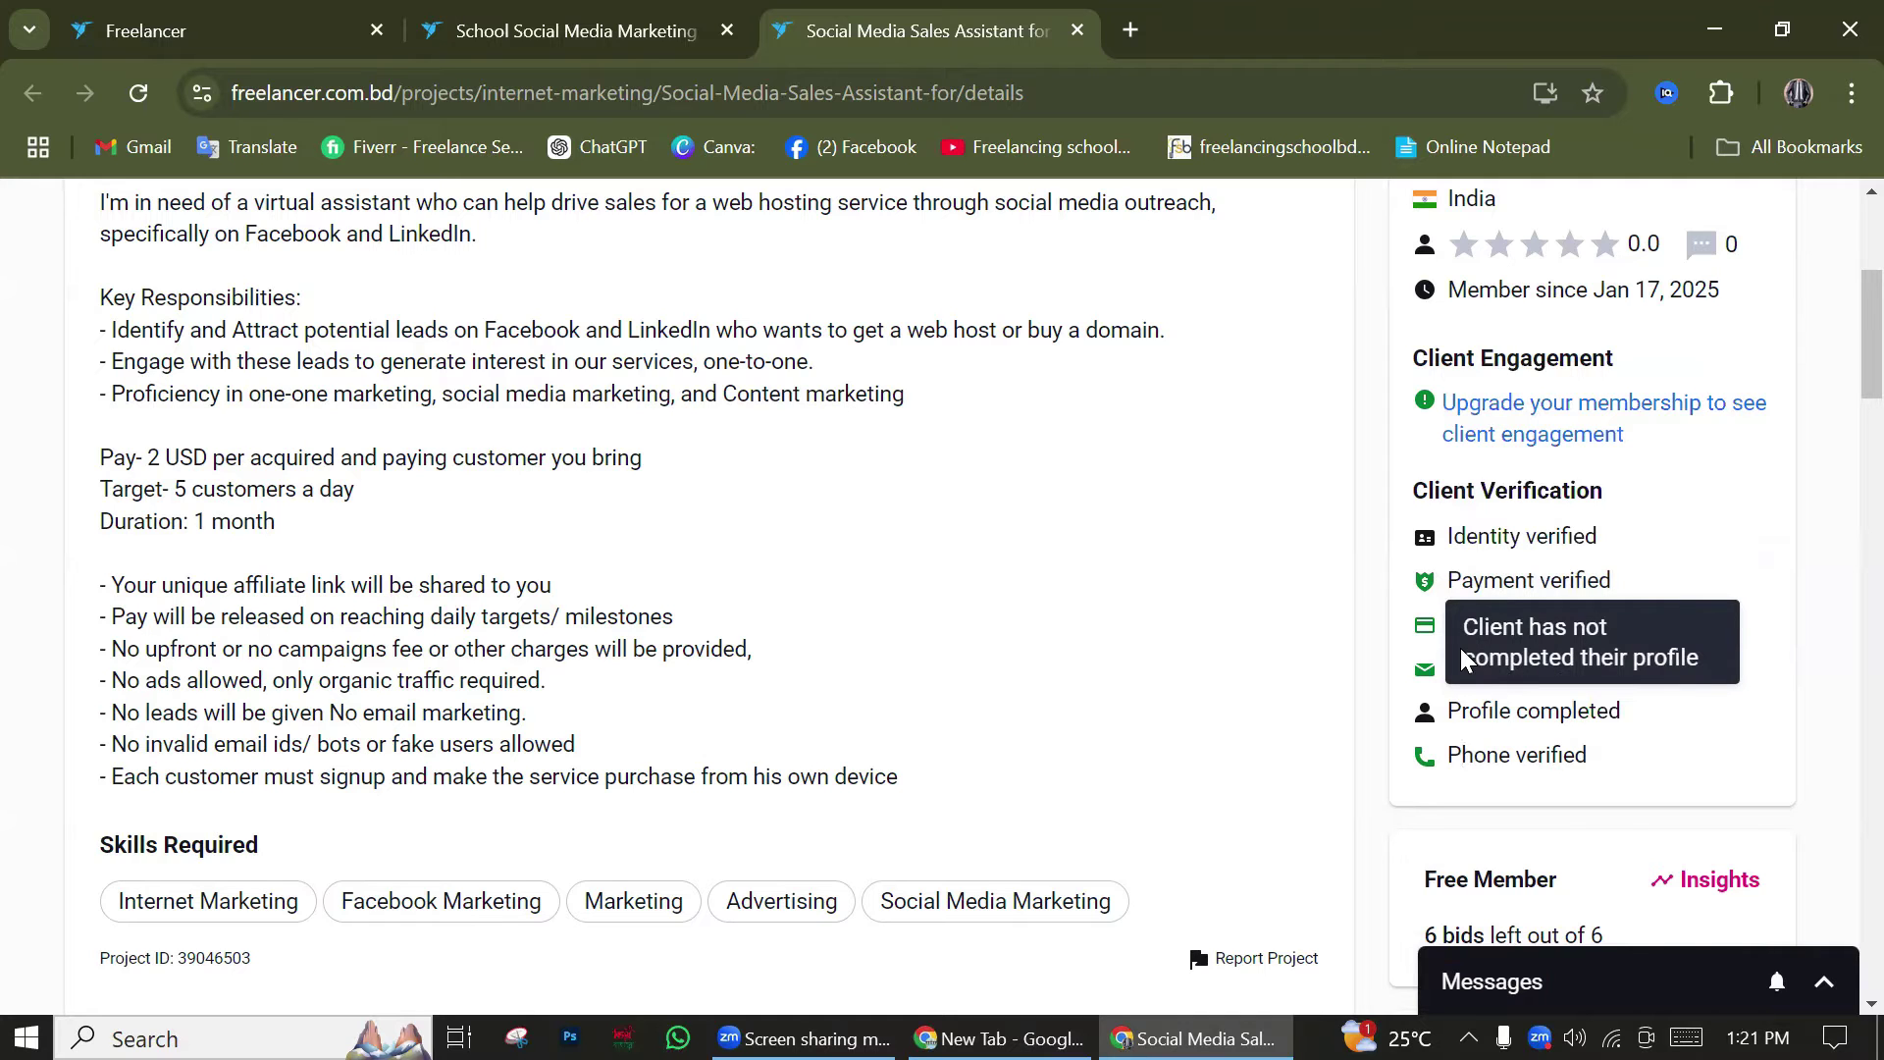
Check how many bids the free membership has left on the project page
scroll(1461, 647, "down", 3)
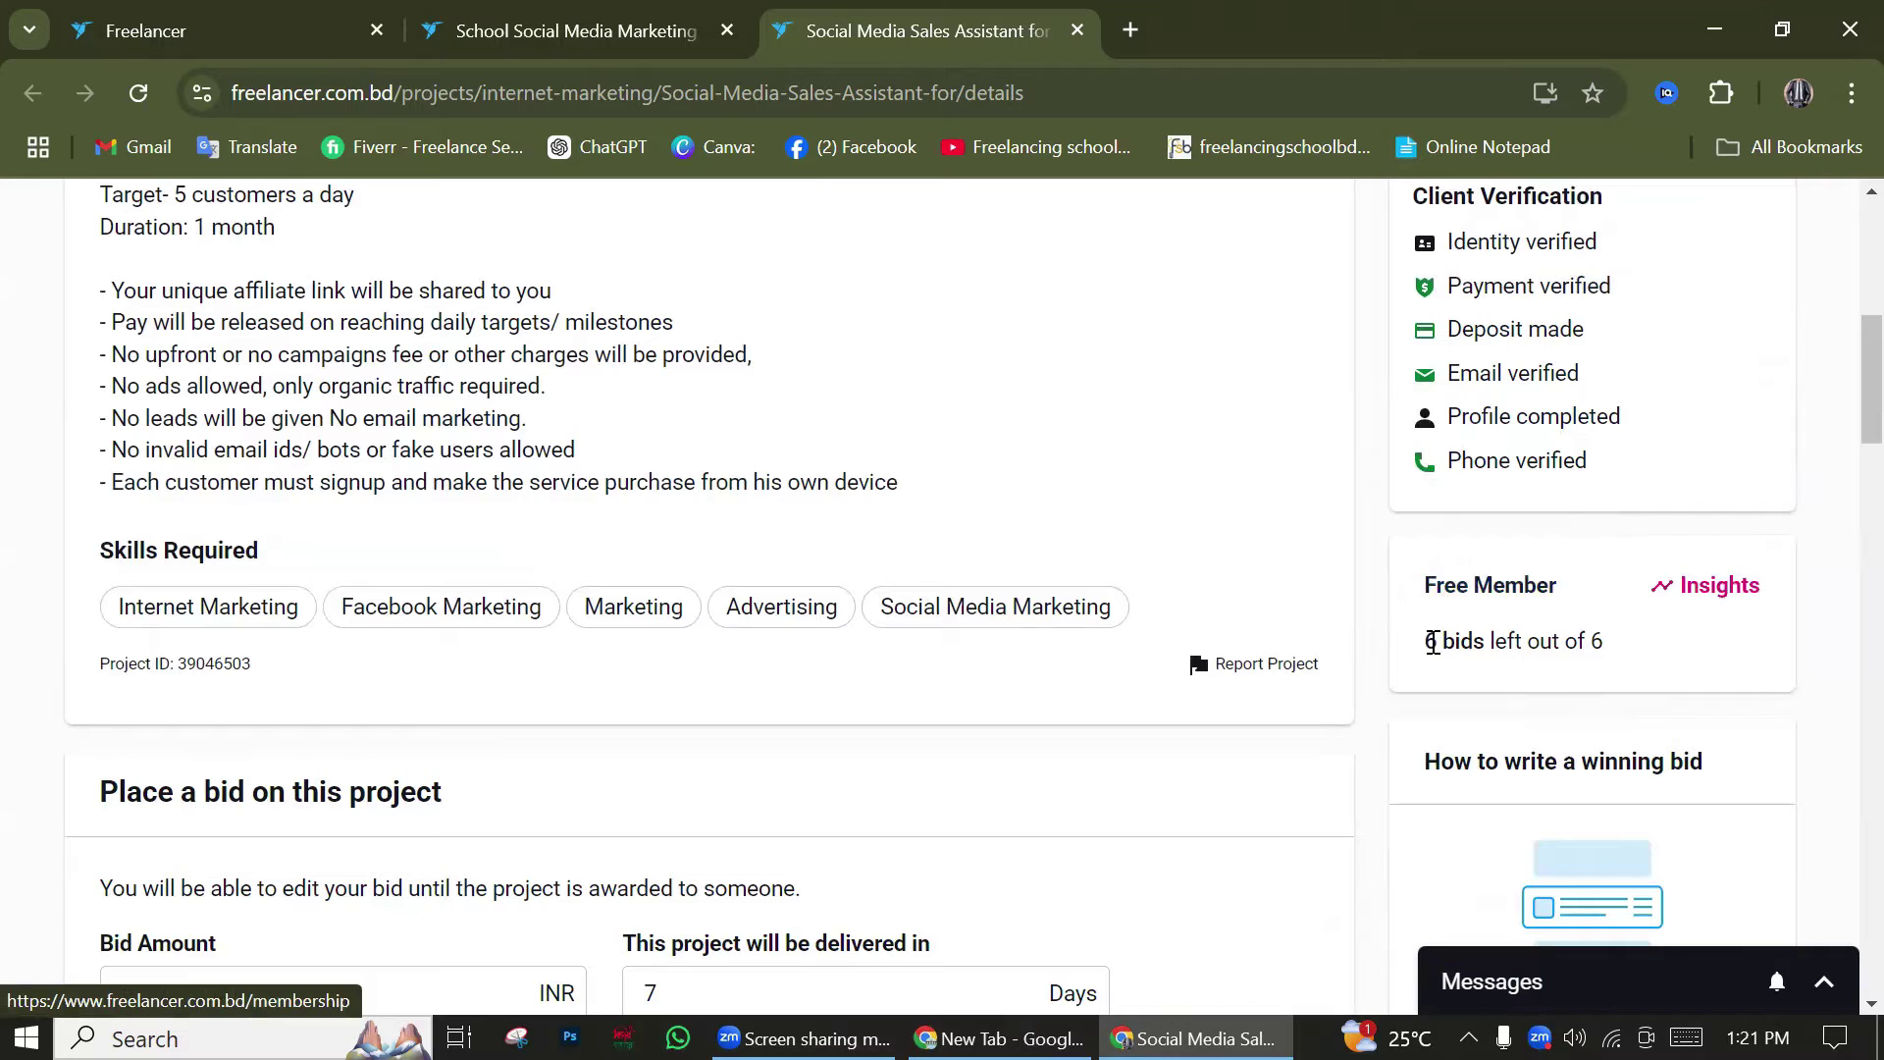
mouse_move(1427, 642)
left_mouse_down()
mouse_move(1617, 658)
mouse_move(1430, 636)
left_mouse_up()
left_click(1615, 655)
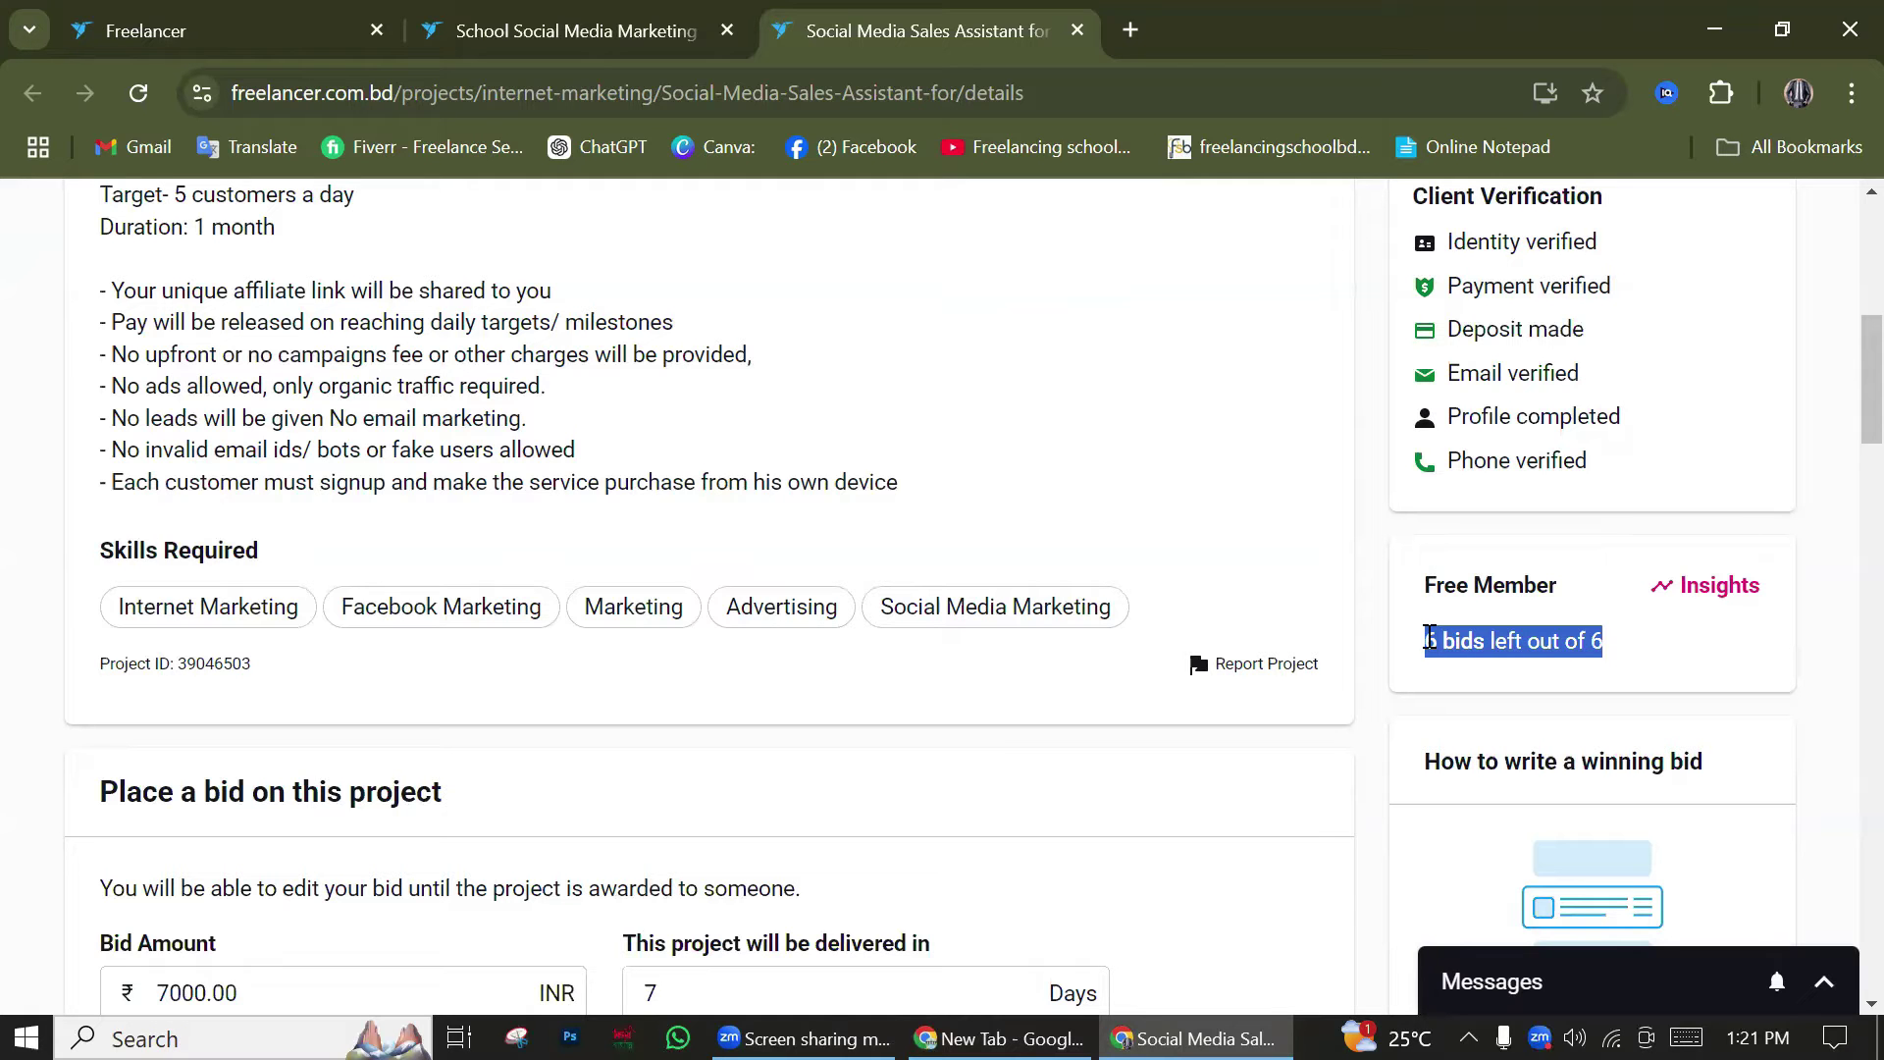
Examine the project's title and read its full description, from the key responsibilities to the pay, target, duration and conditions
left_click(1600, 653)
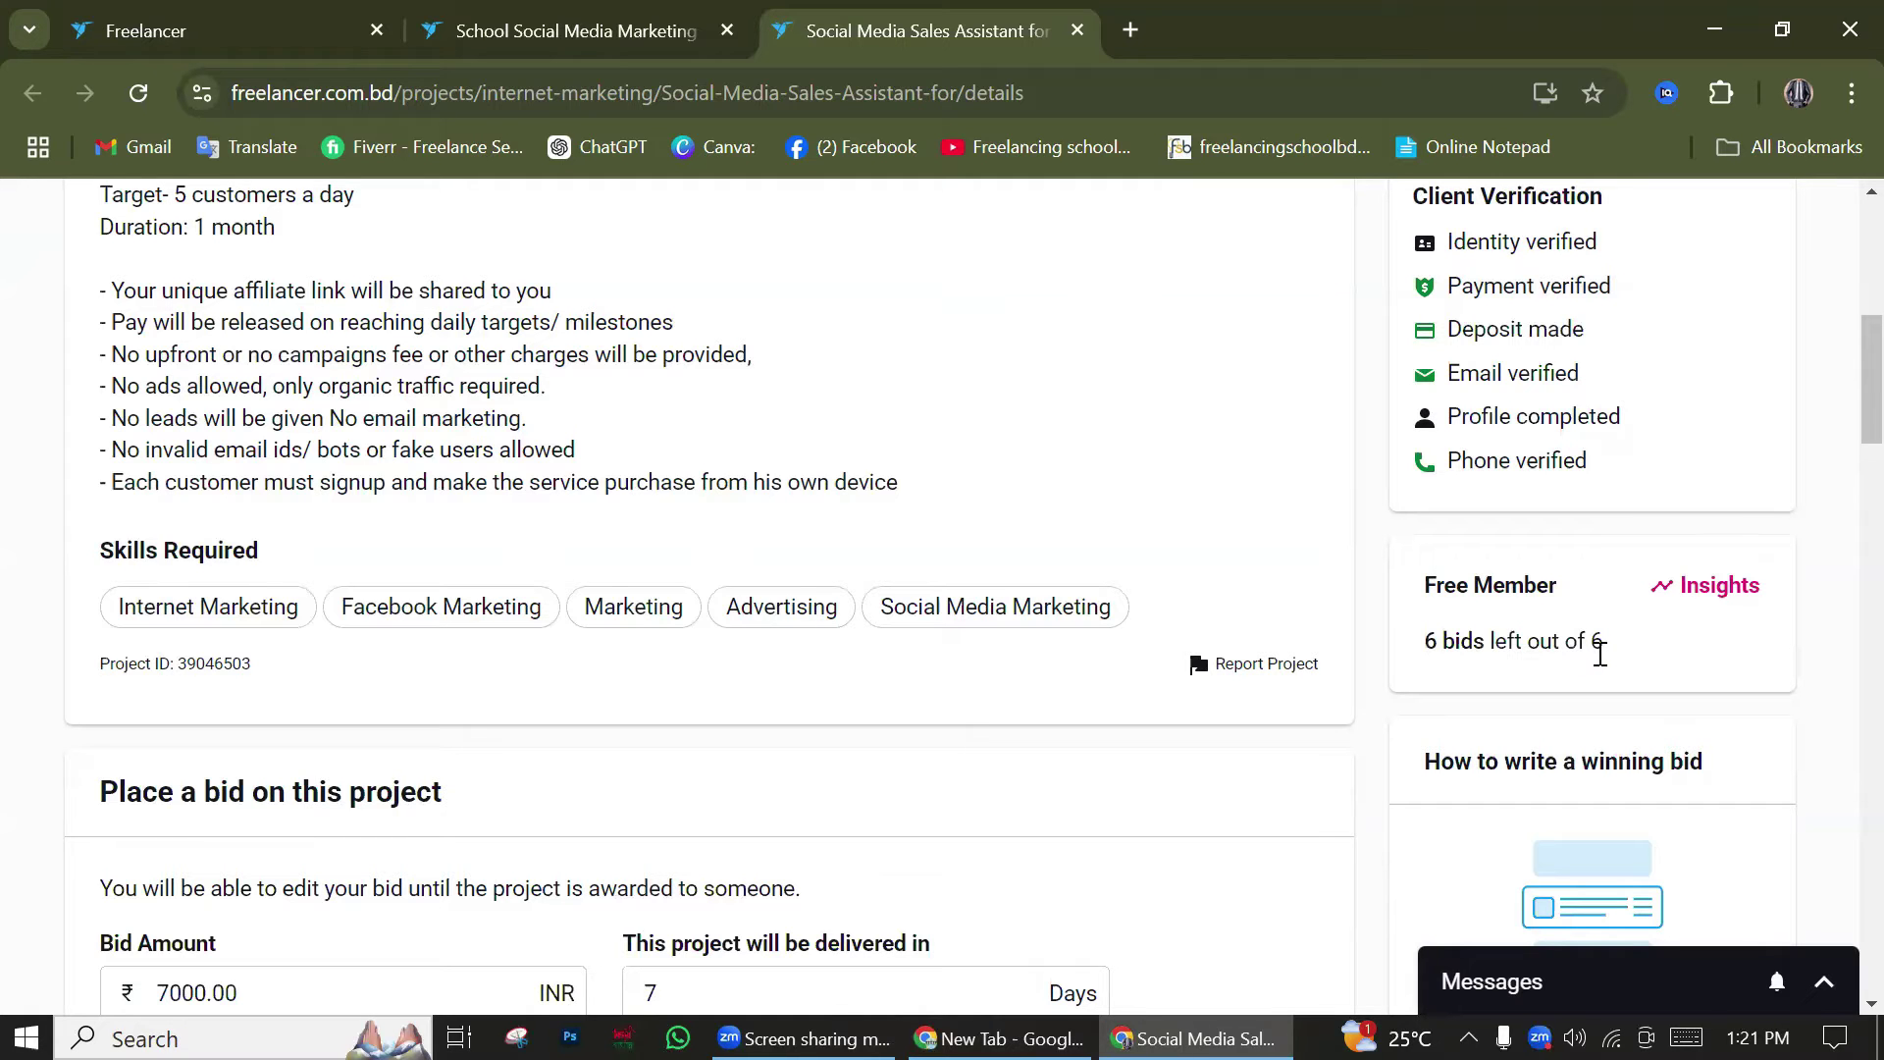
scroll(1052, 580, "up", 8)
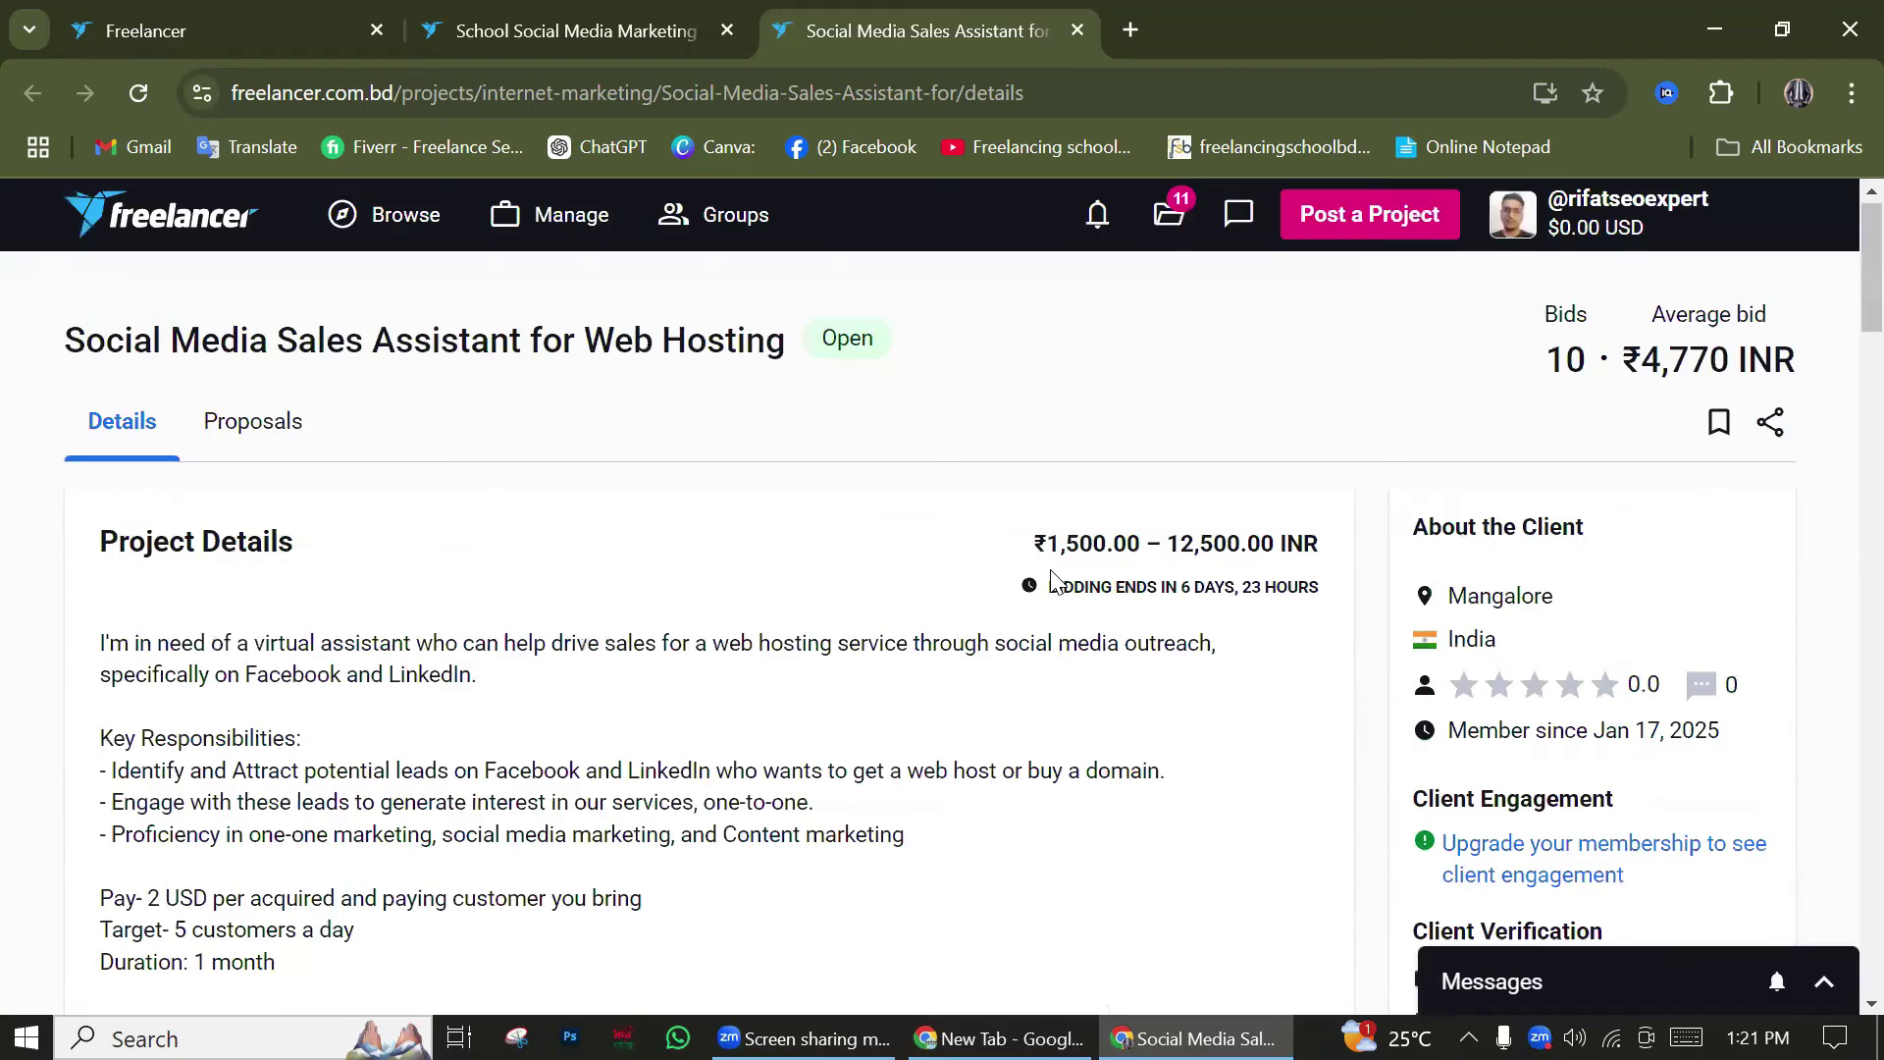
left_click_drag(67, 344, 775, 338)
scroll(779, 387, "down", 1)
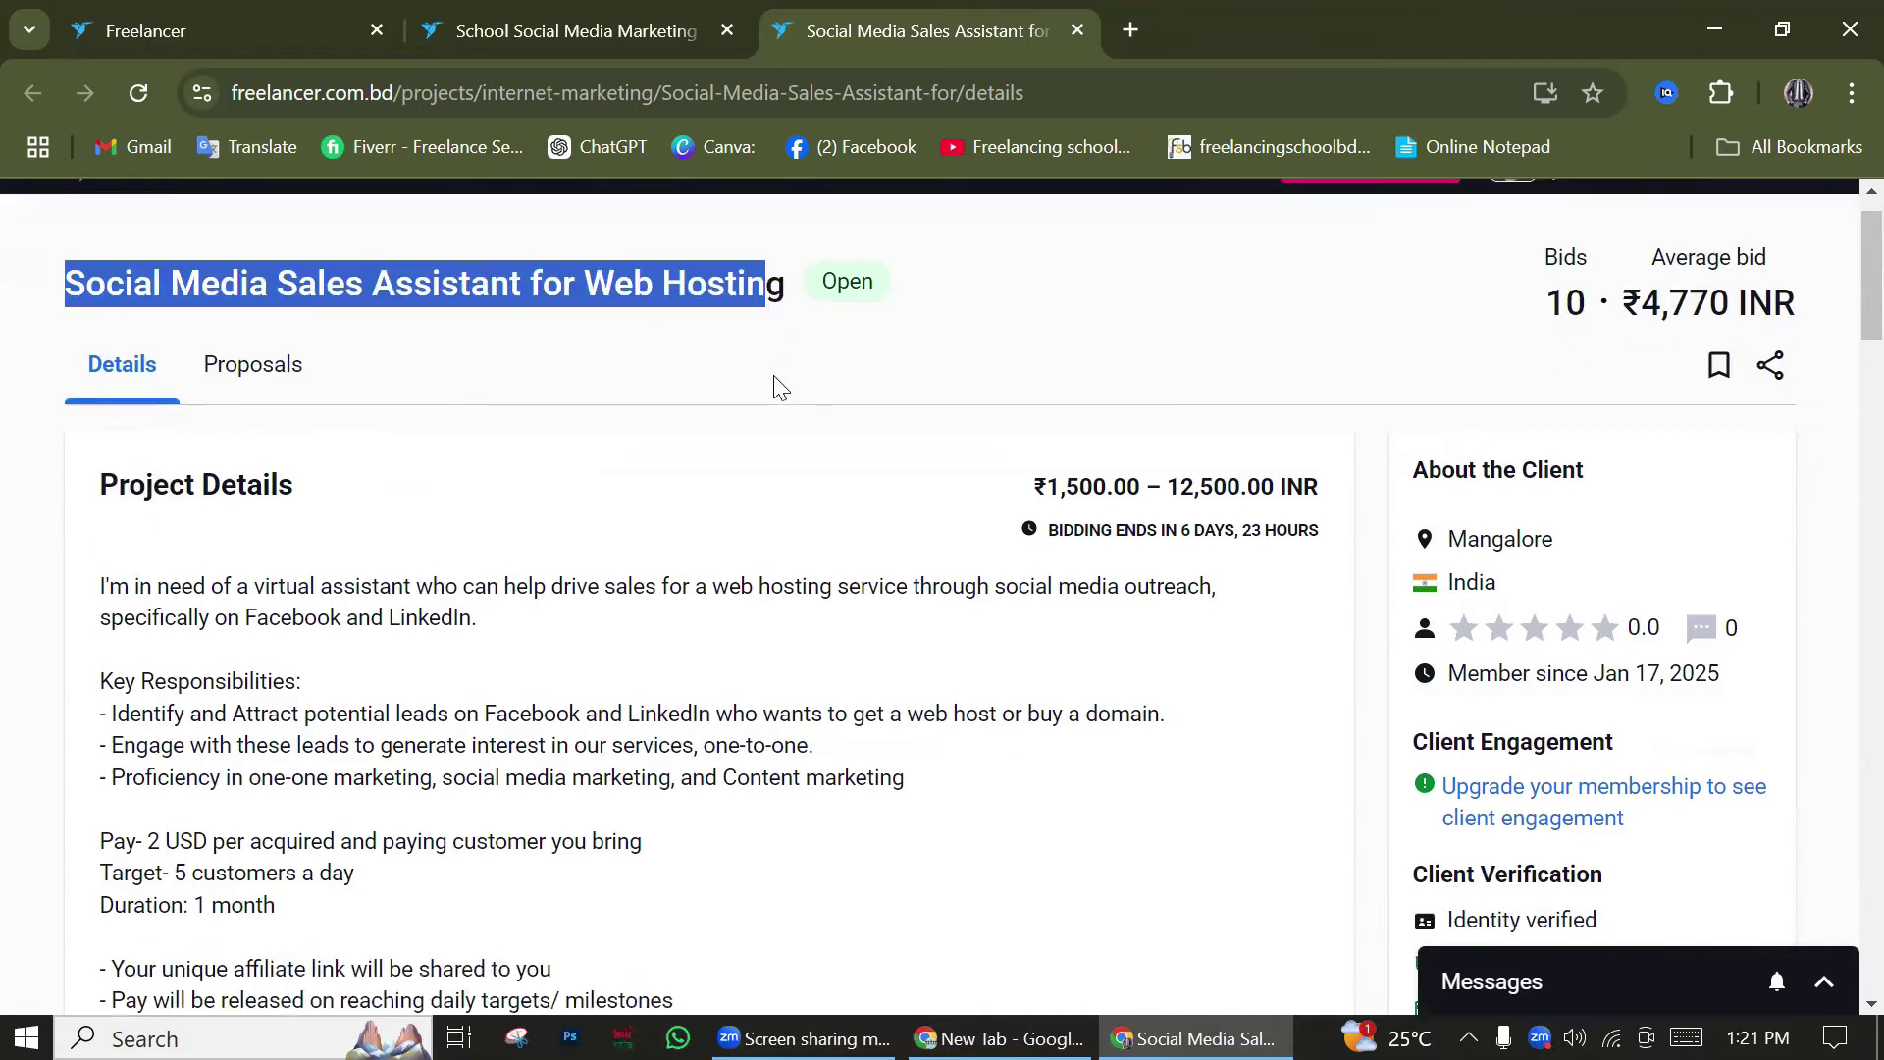
left_click_drag(92, 405, 324, 399)
scroll(352, 461, "down", 3)
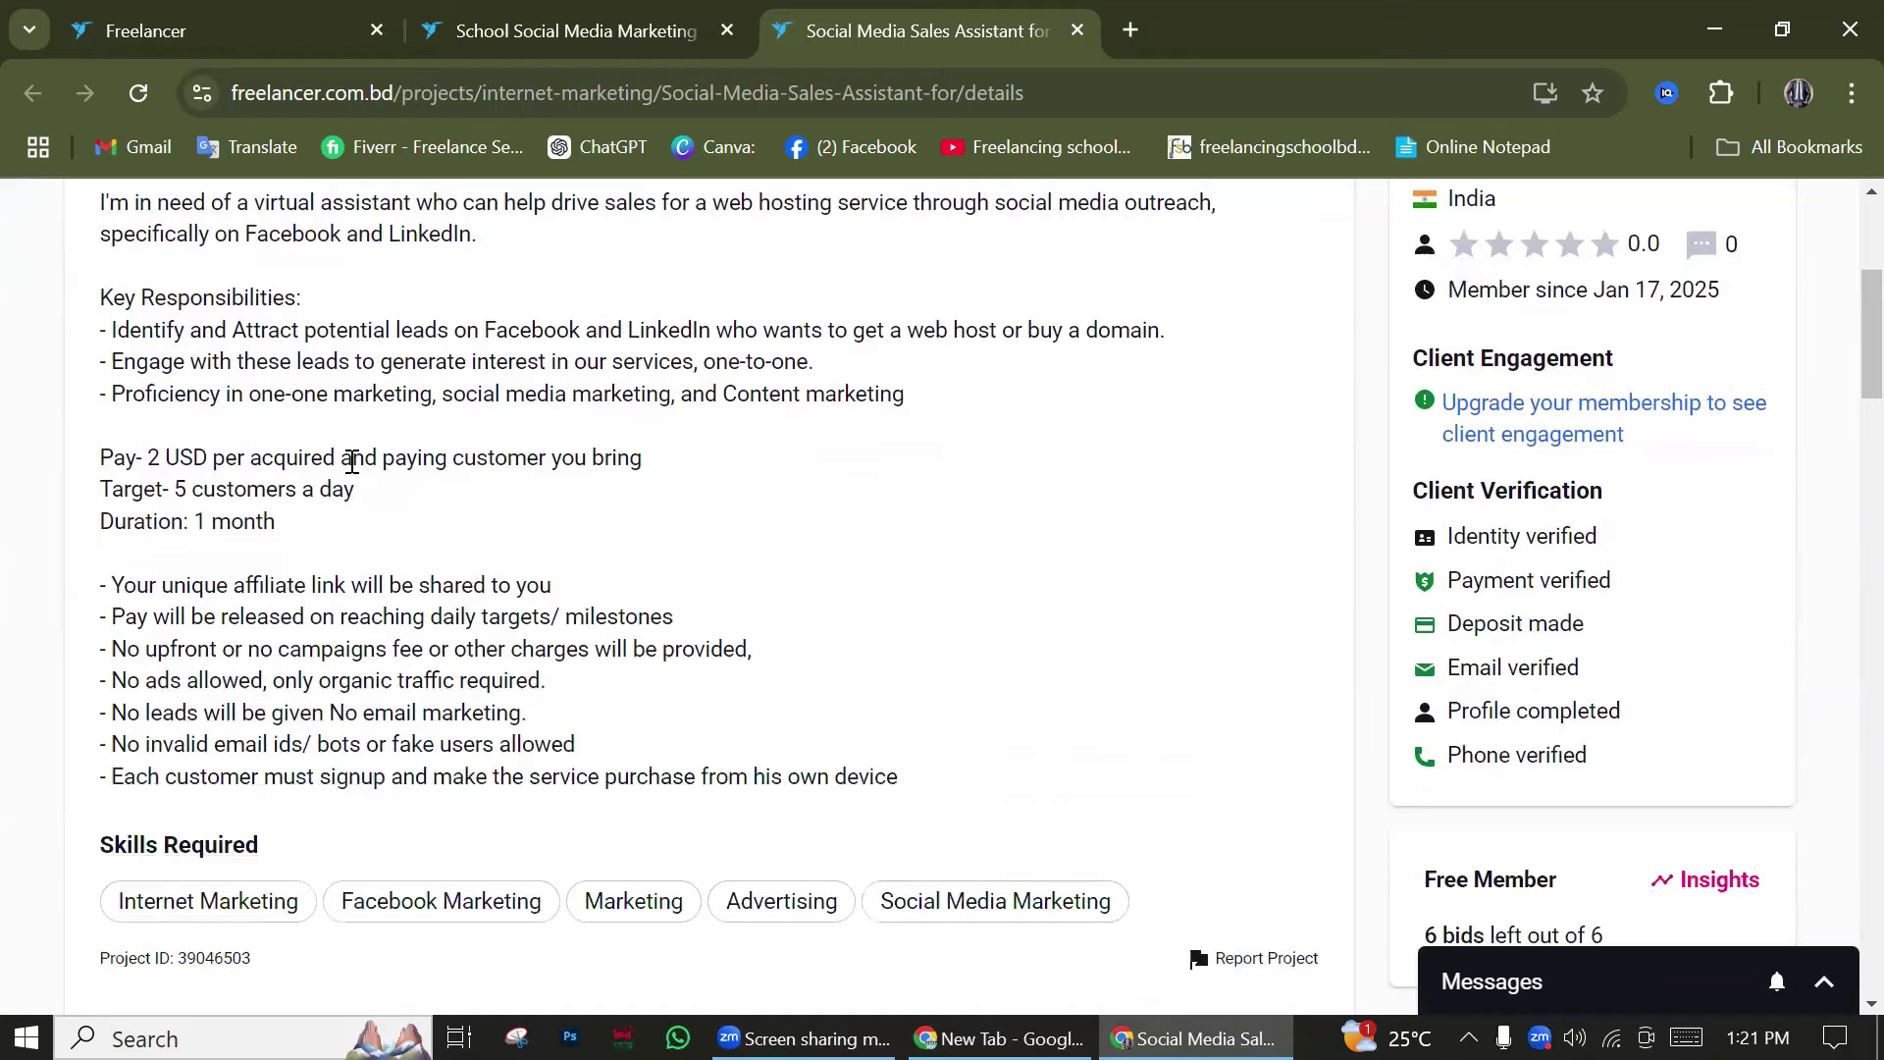
scroll(334, 472, "up", 4)
left_click_drag(95, 643, 986, 690)
scroll(295, 687, "down", 5)
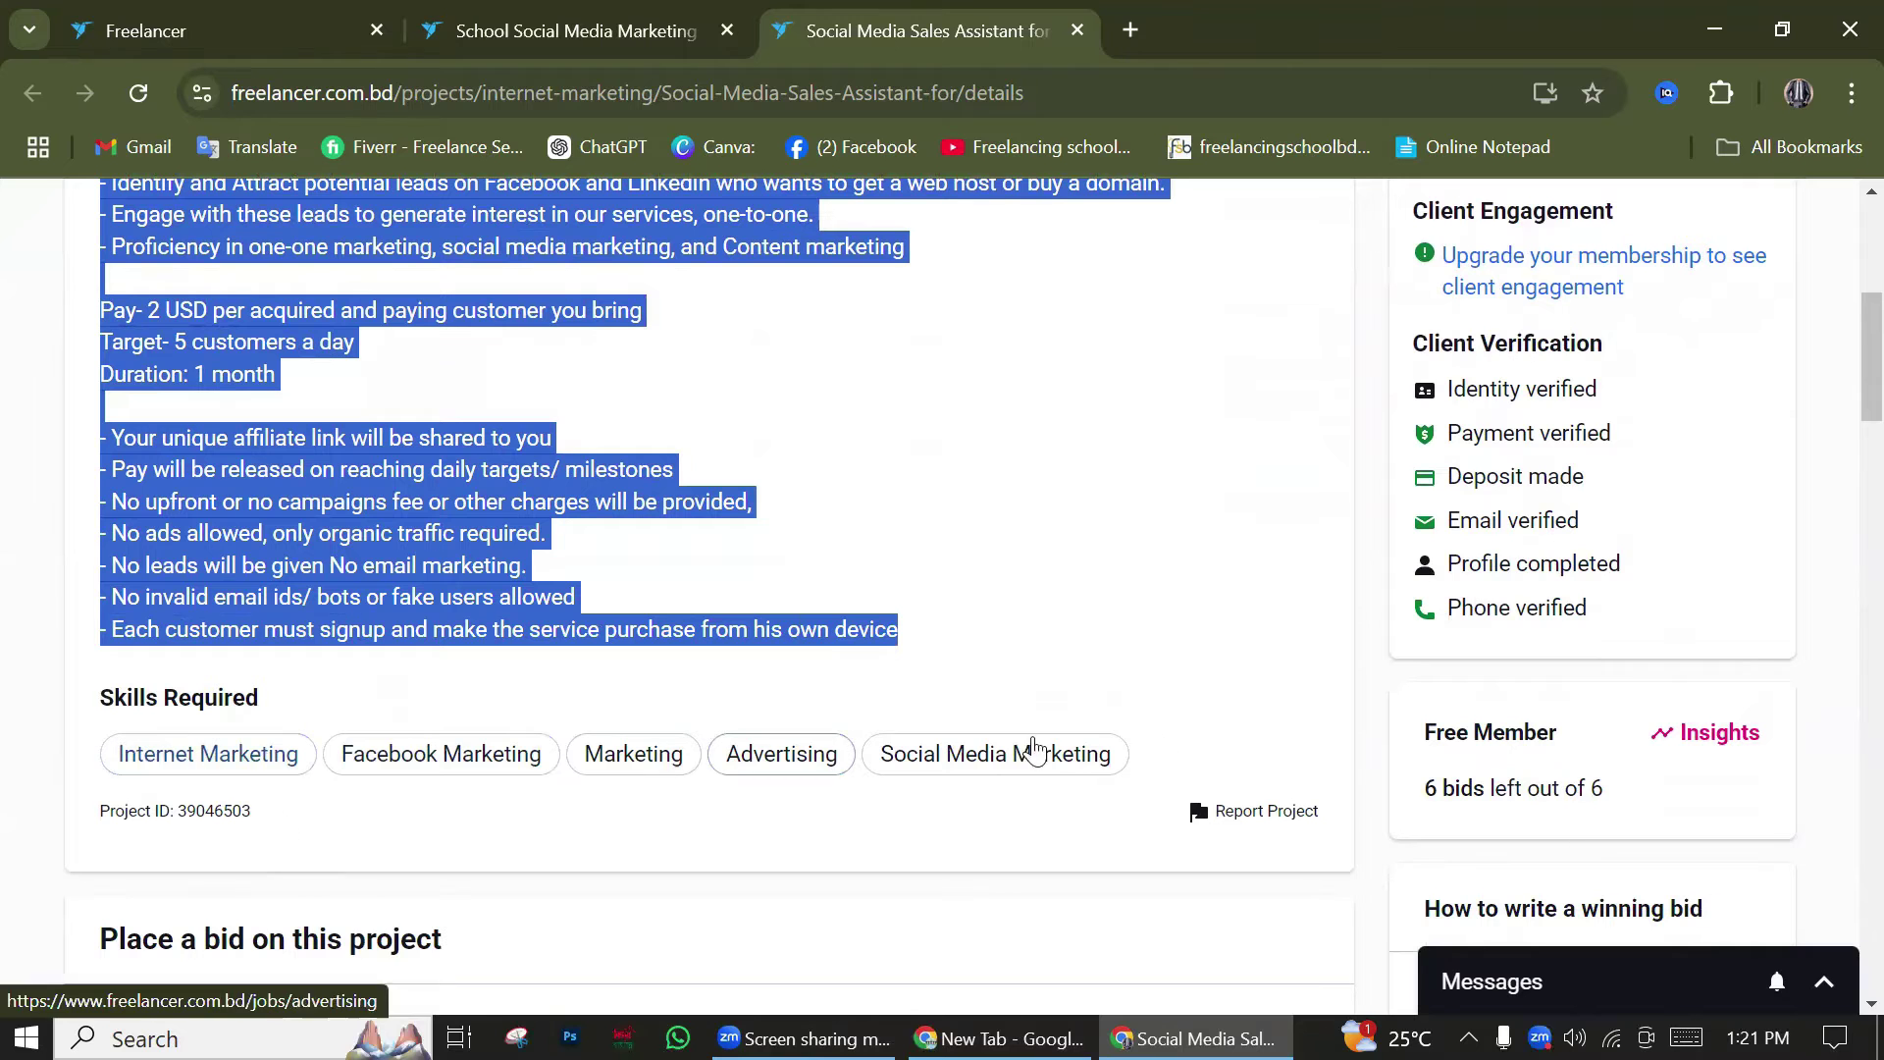
scroll(606, 651, "up", 2)
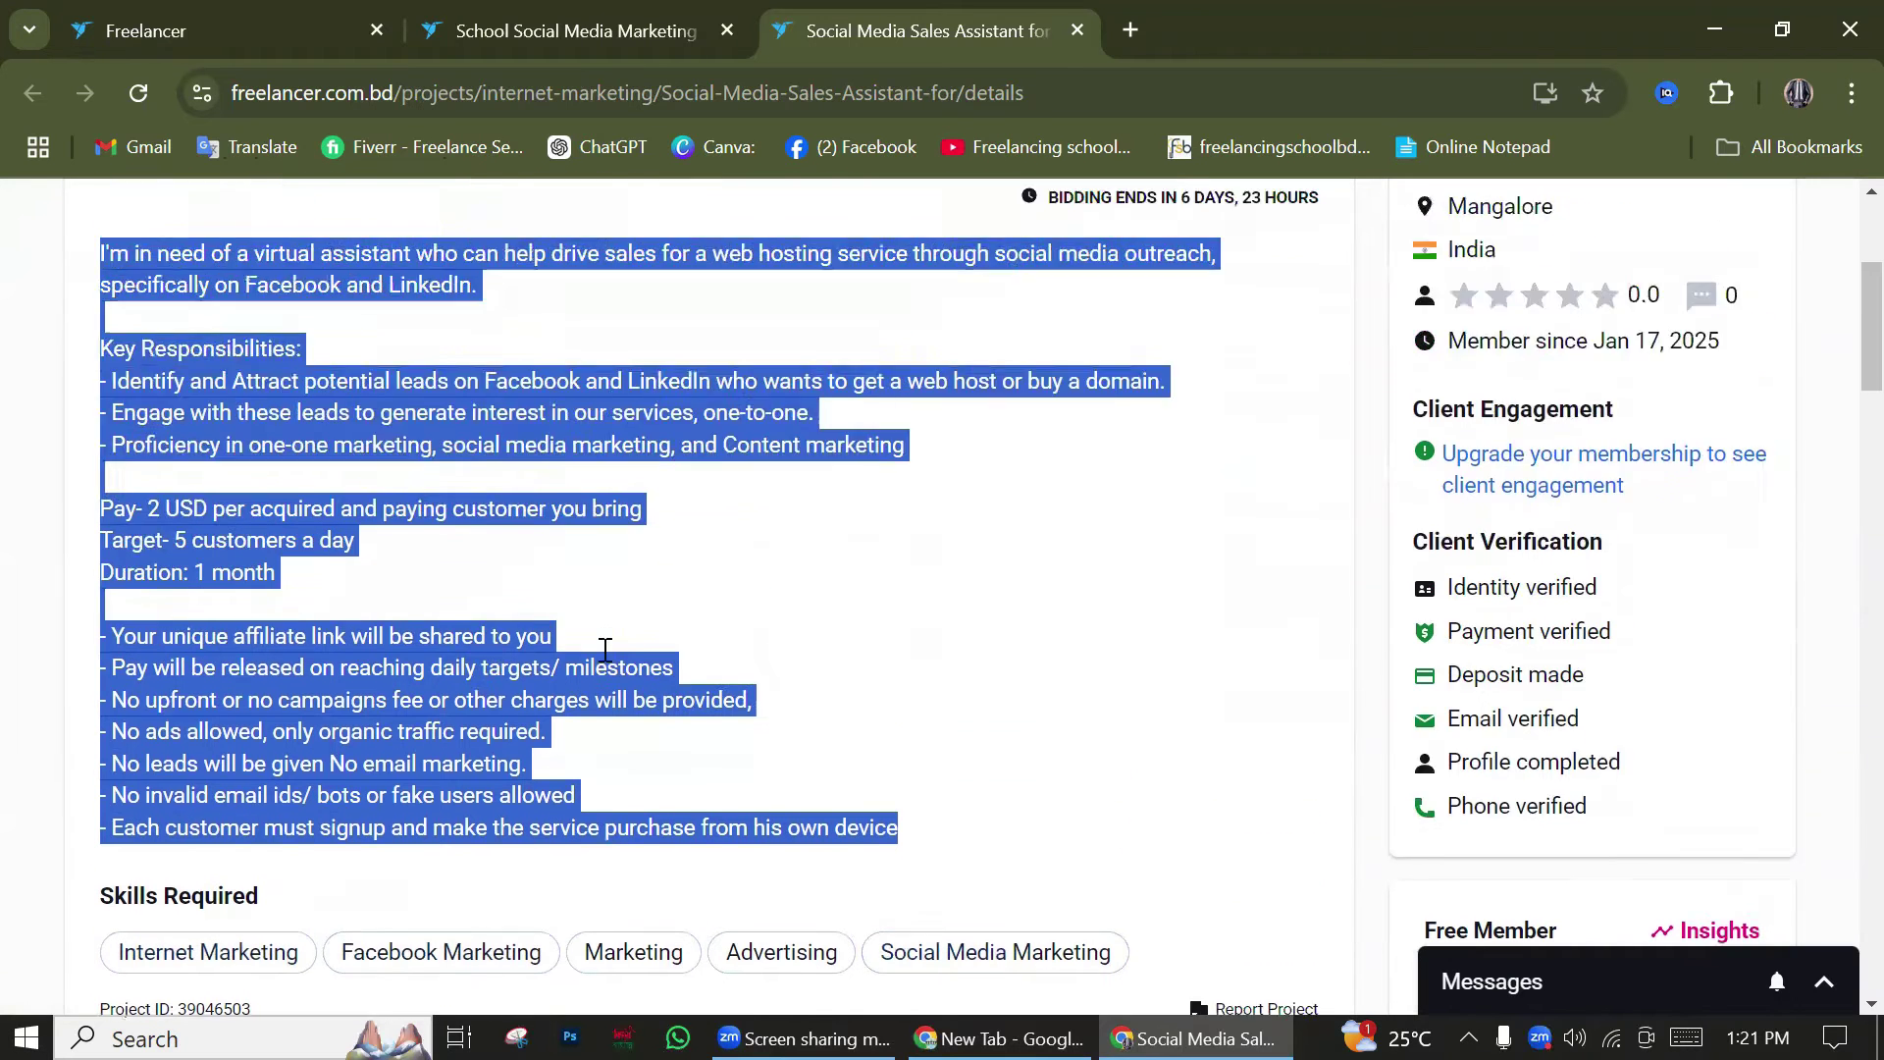
scroll(606, 651, "up", 2)
left_click_drag(108, 496, 390, 633)
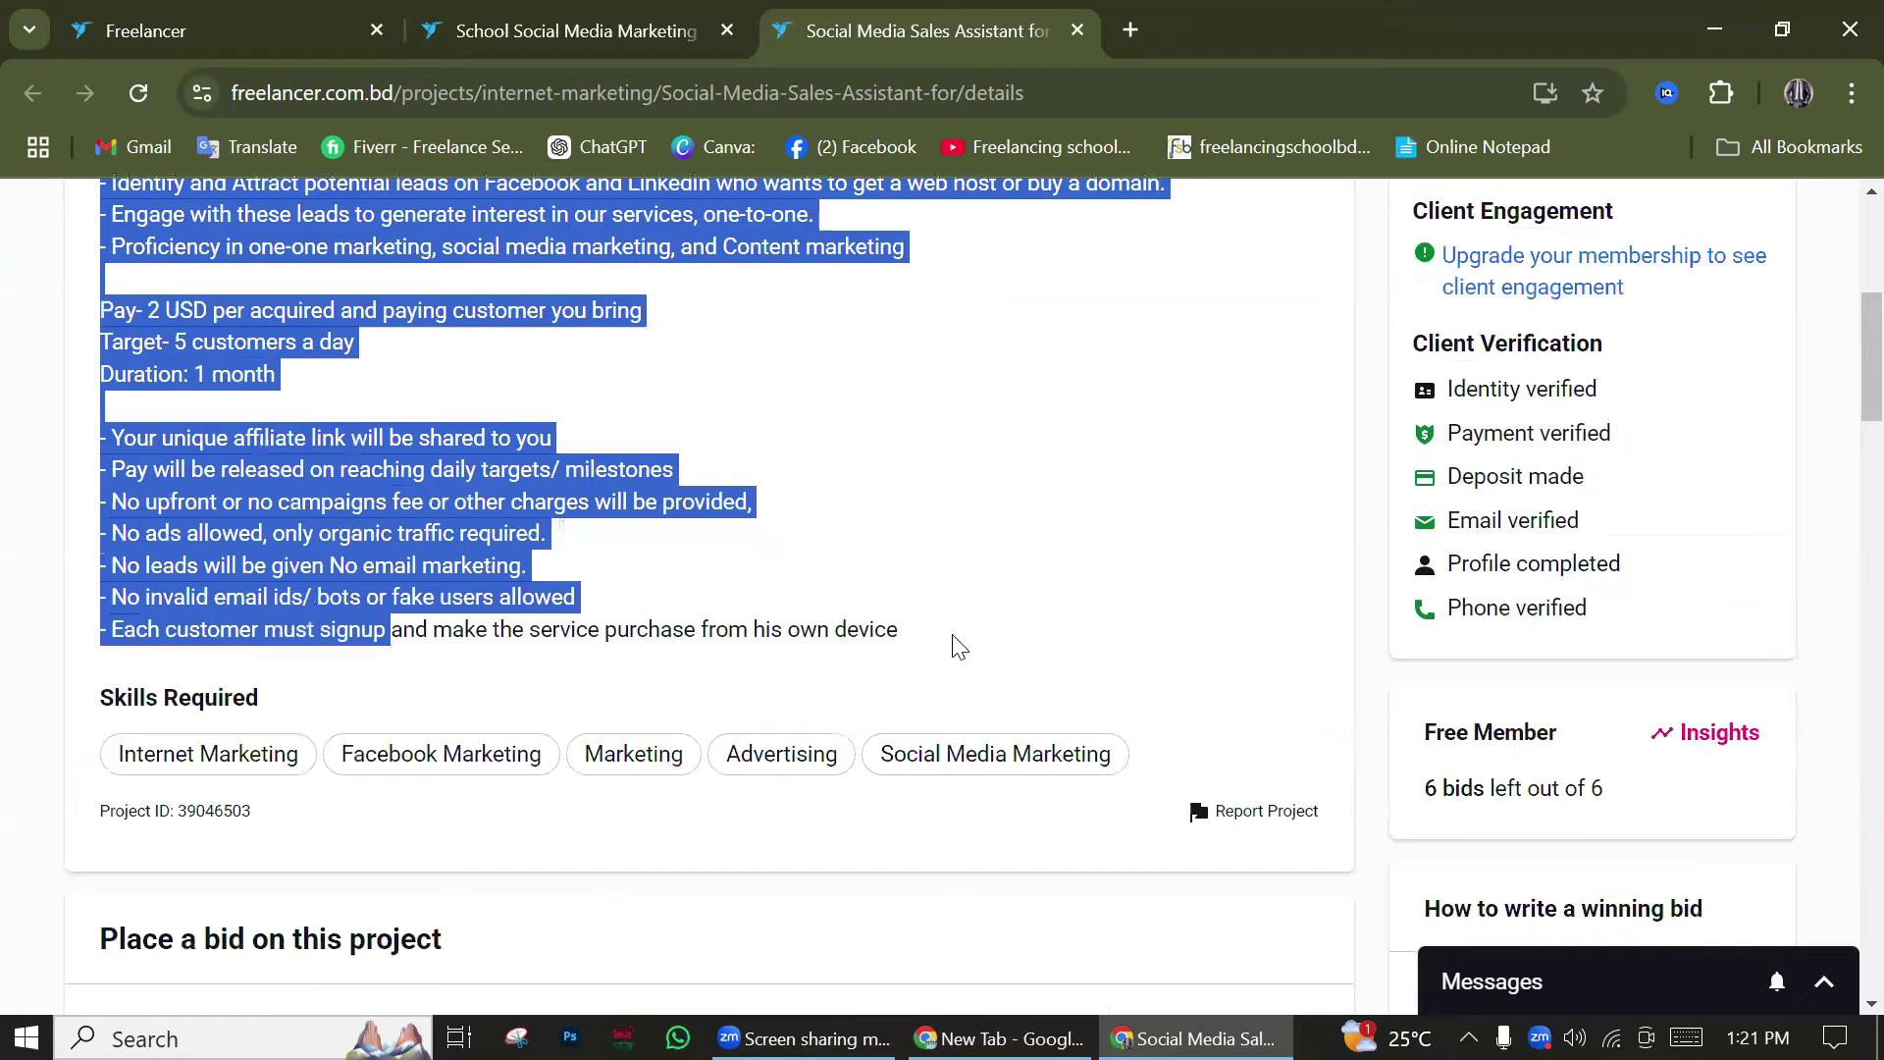
left_click_drag(960, 648, 960, 647)
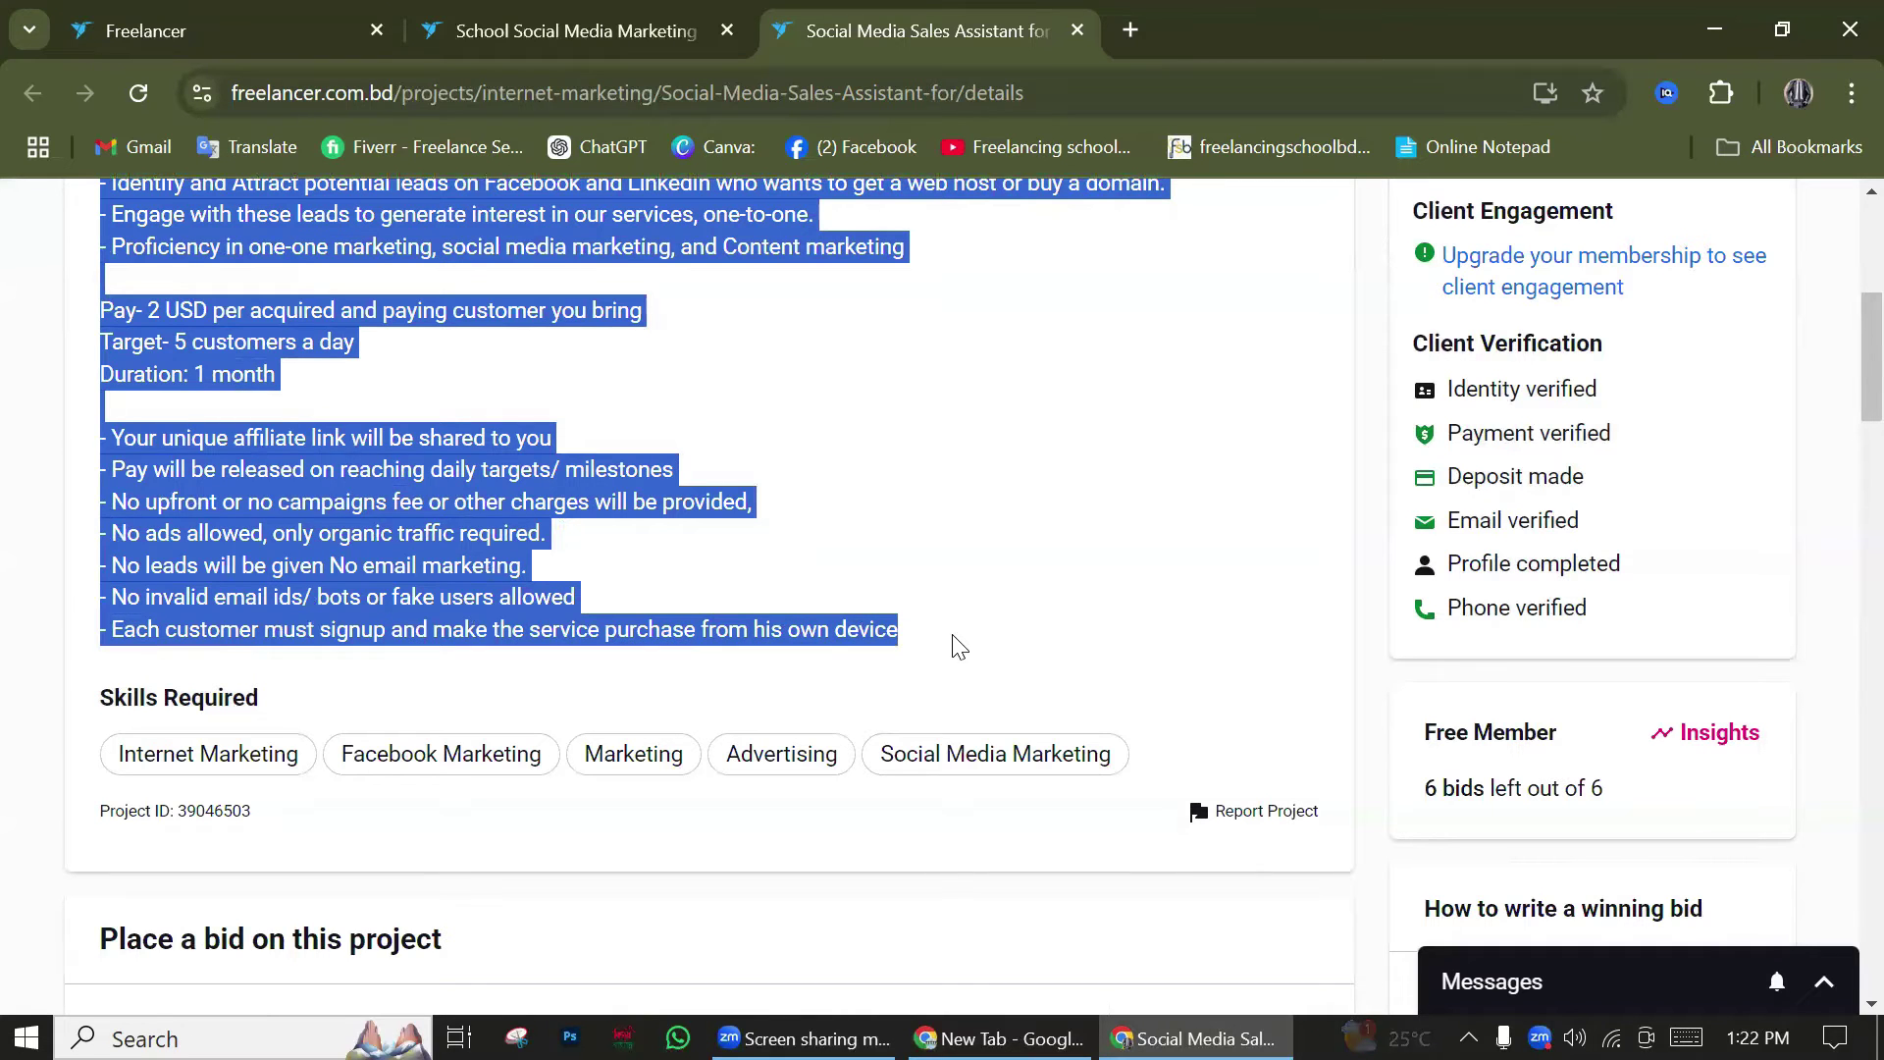
left_click(888, 618)
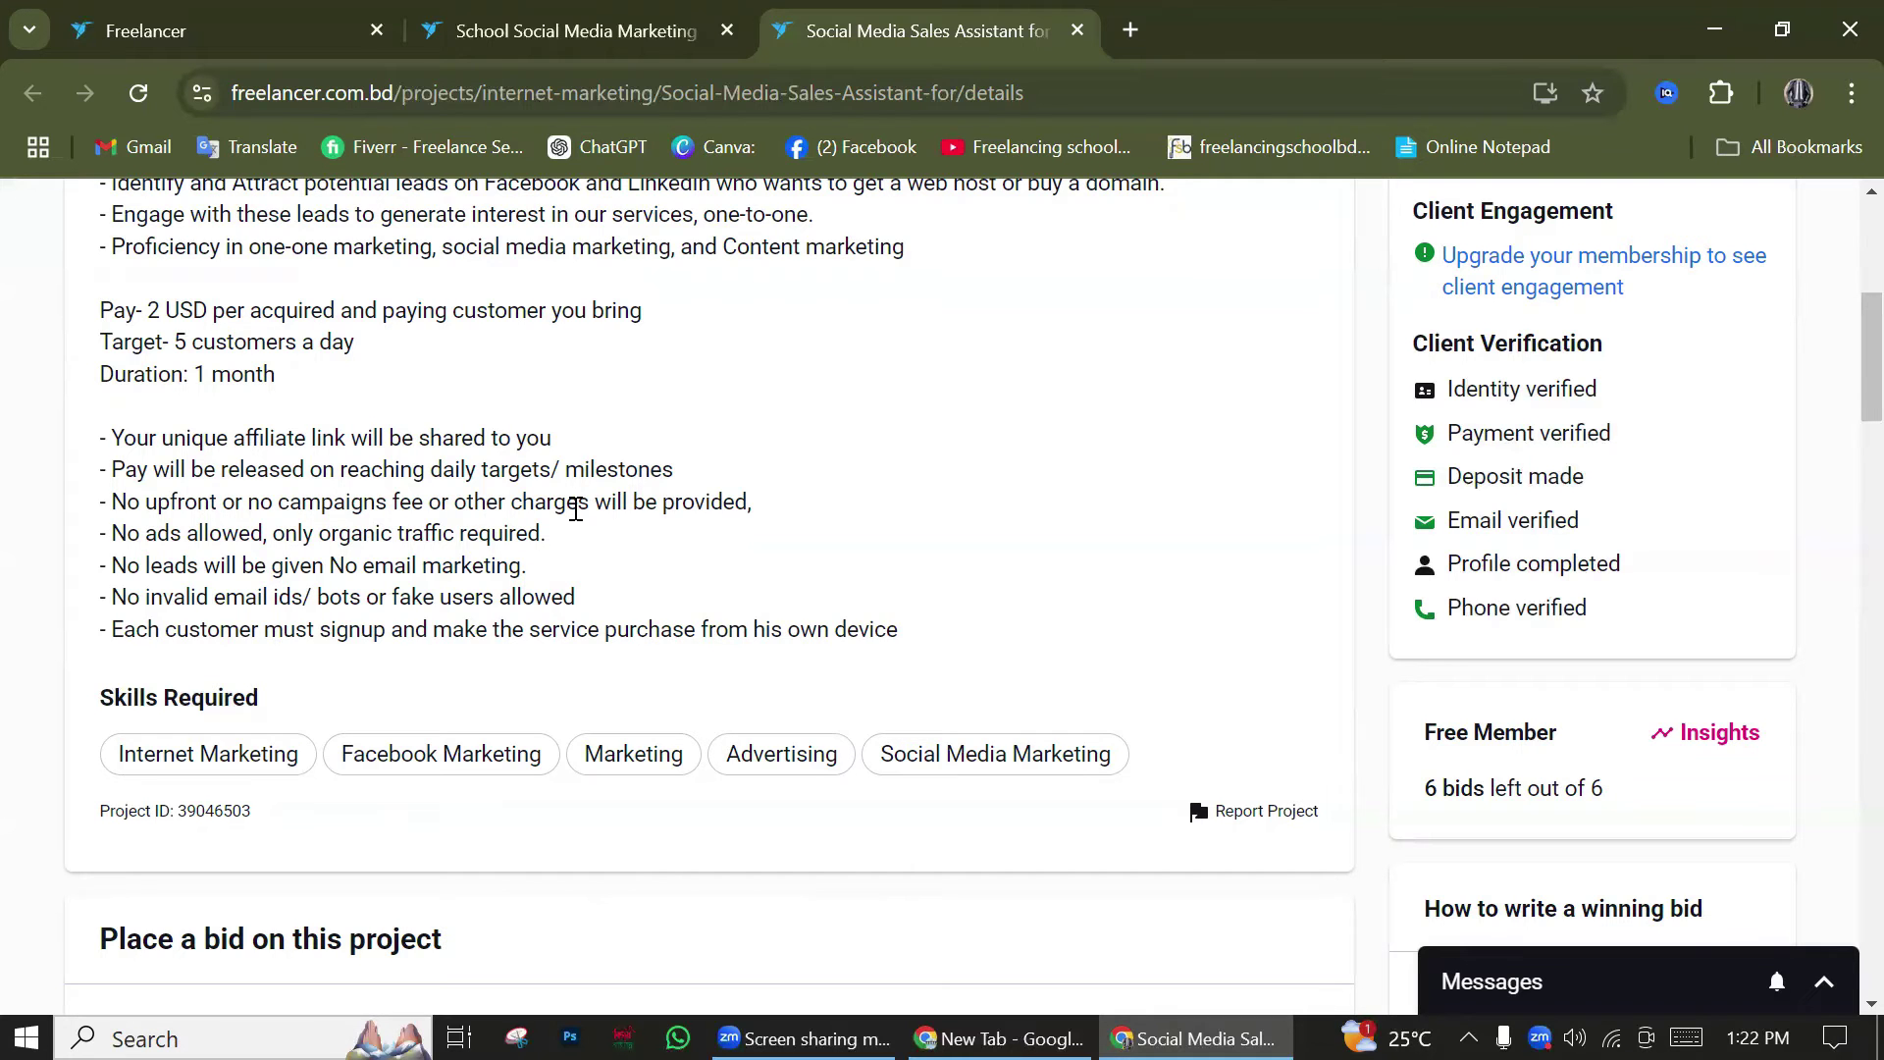
Set the bid amount to 6000.00 INR in the section for placing a bid on this project
scroll(574, 526, "down", 3)
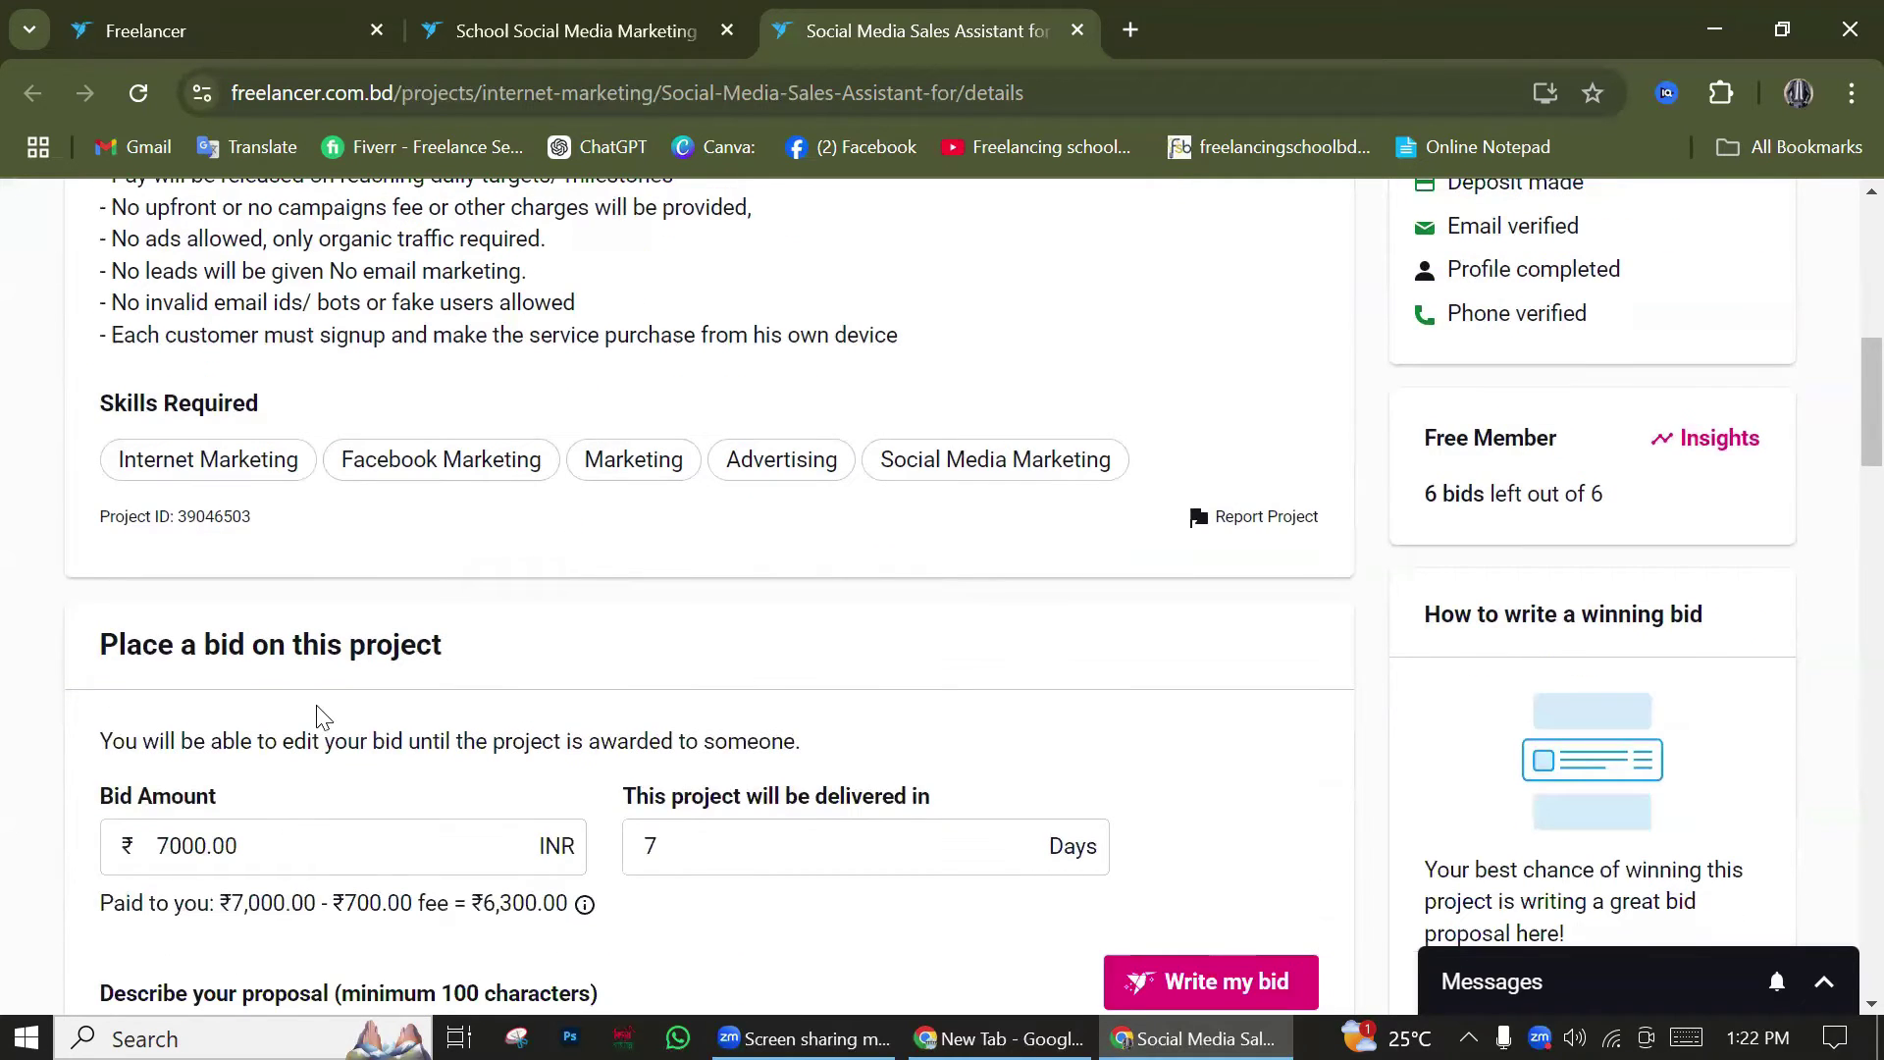
left_click_drag(104, 651, 450, 654)
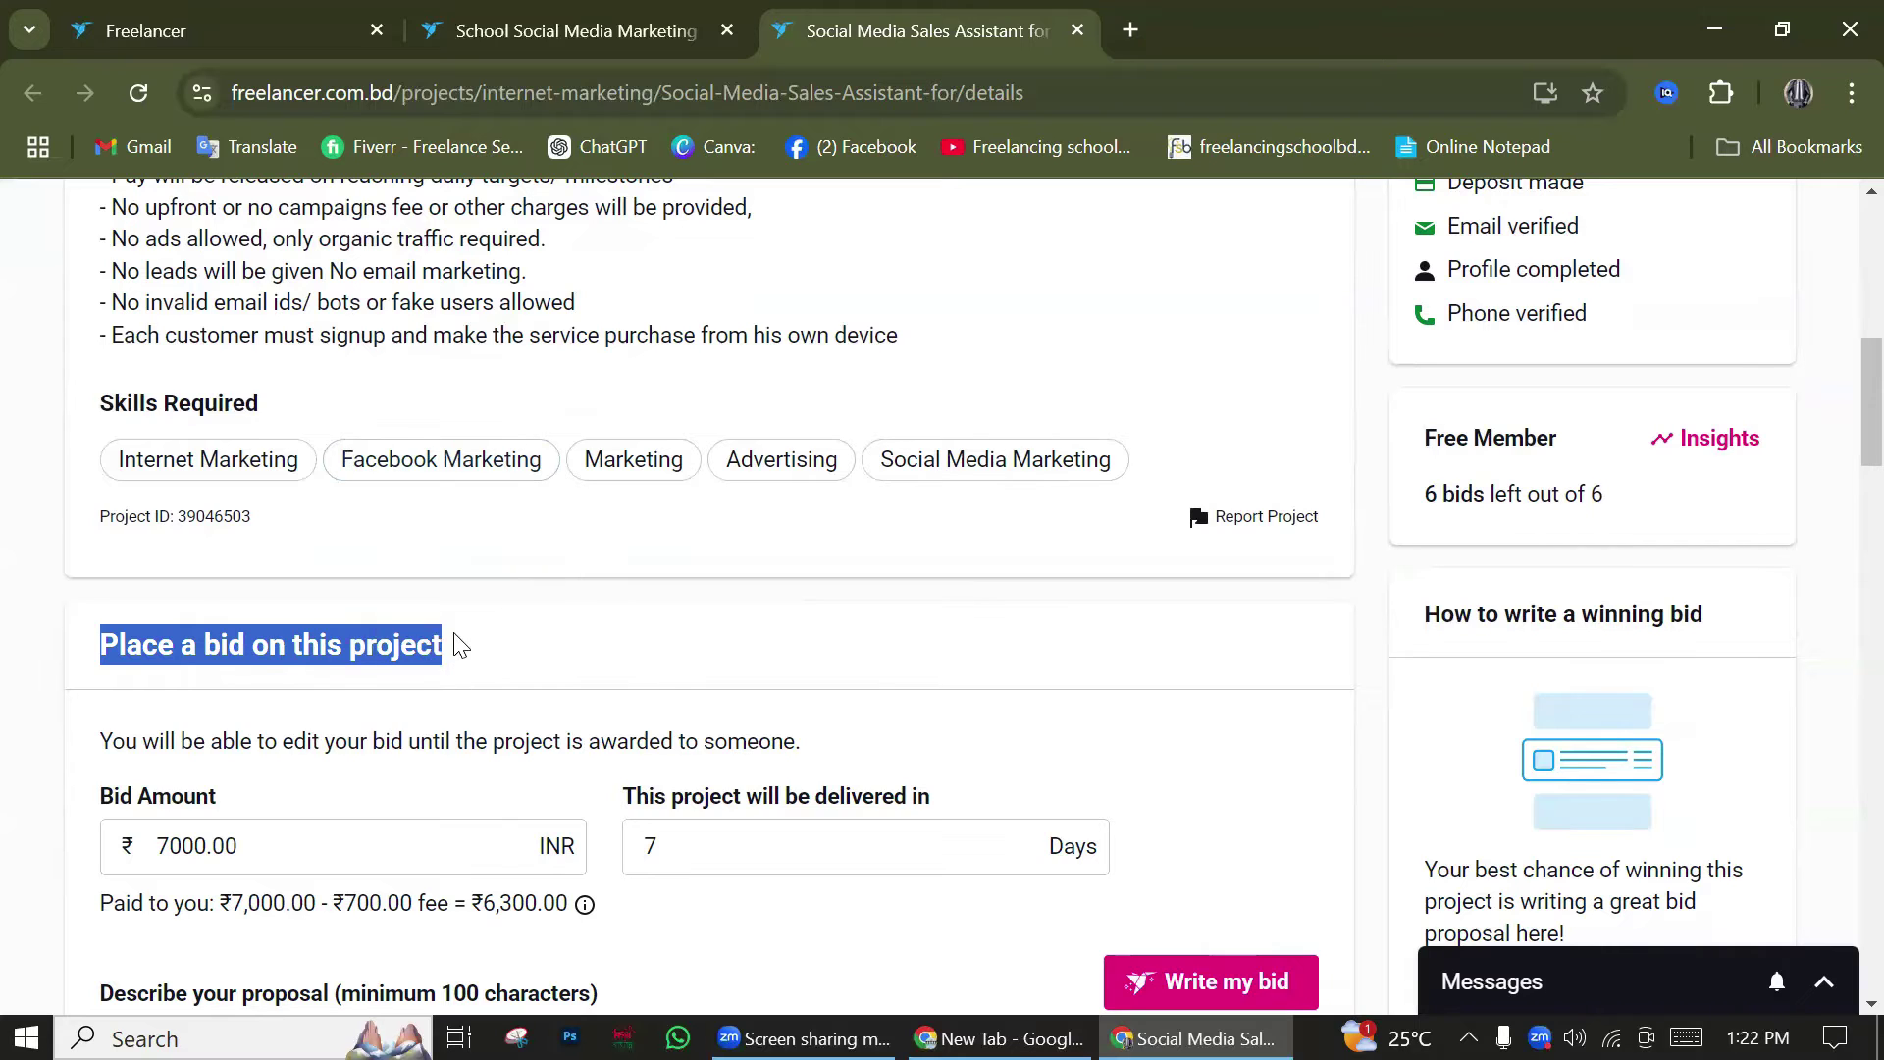
left_click(468, 660)
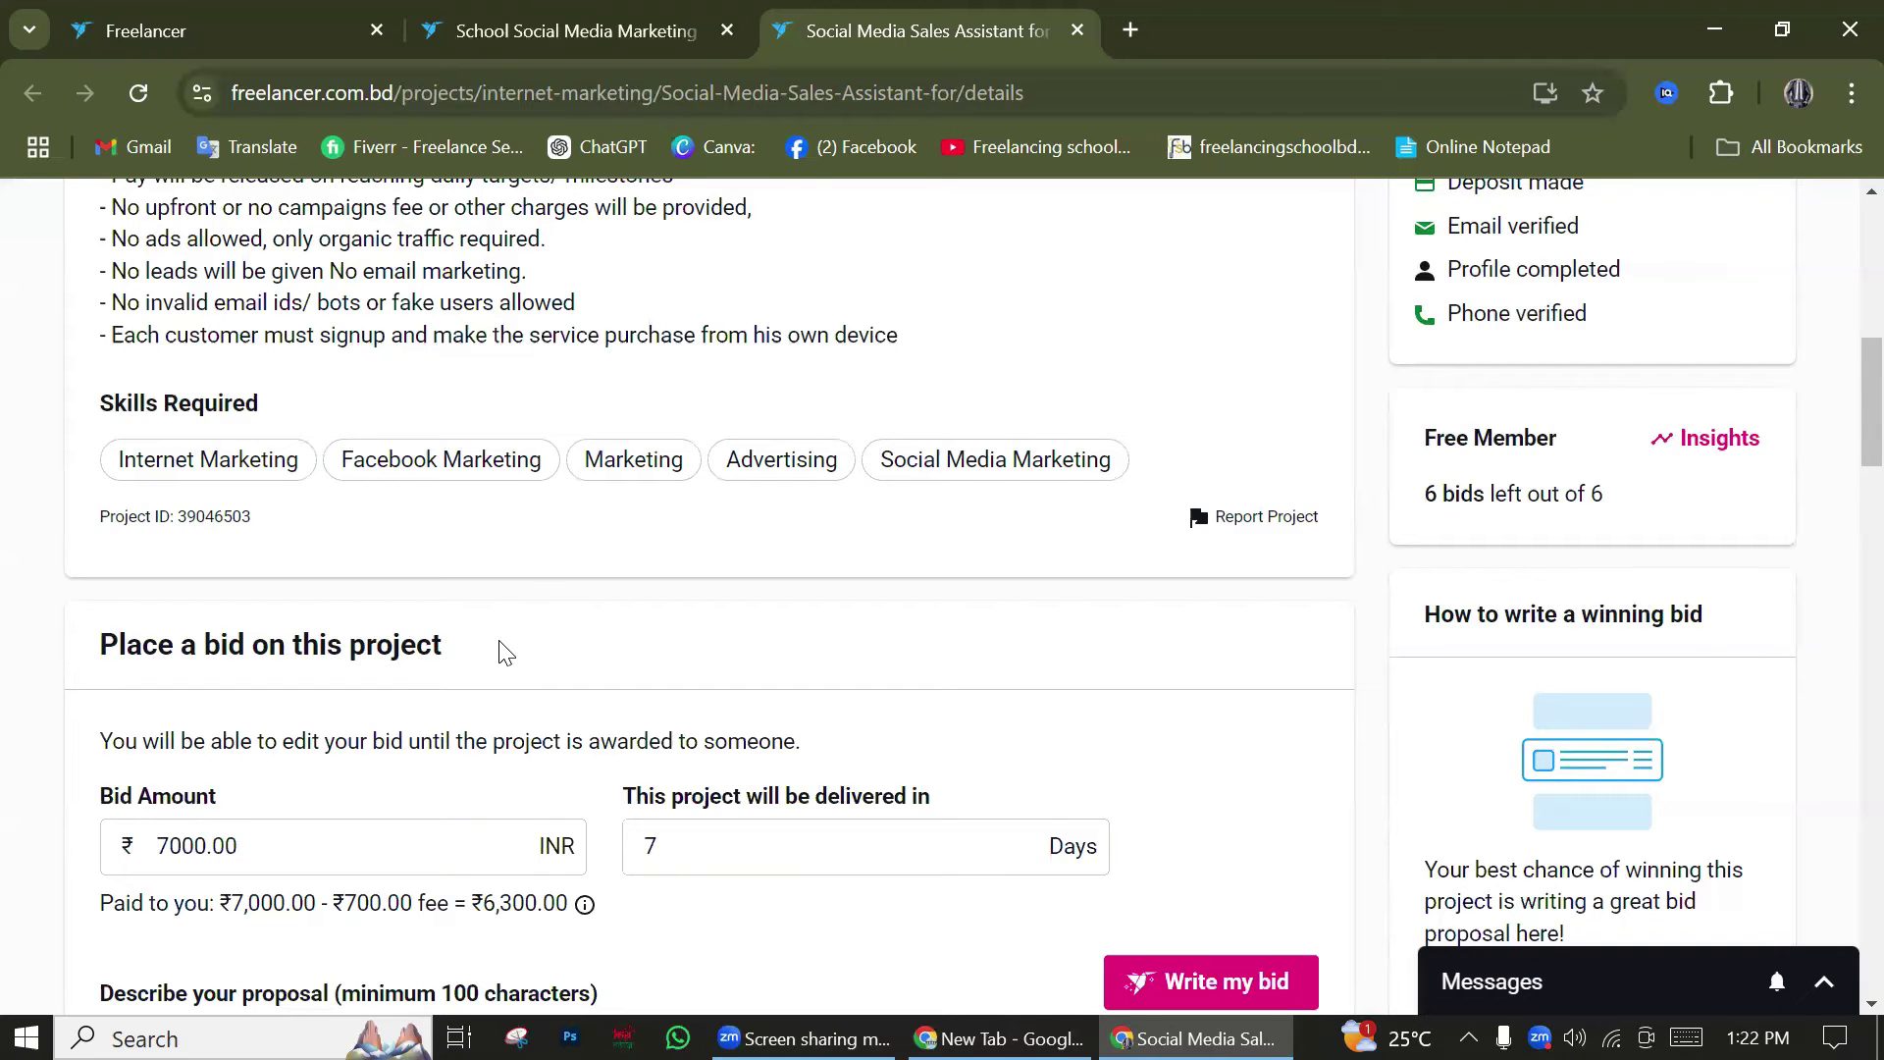
scroll(506, 648, "down", 4)
scroll(493, 821, "up", 1)
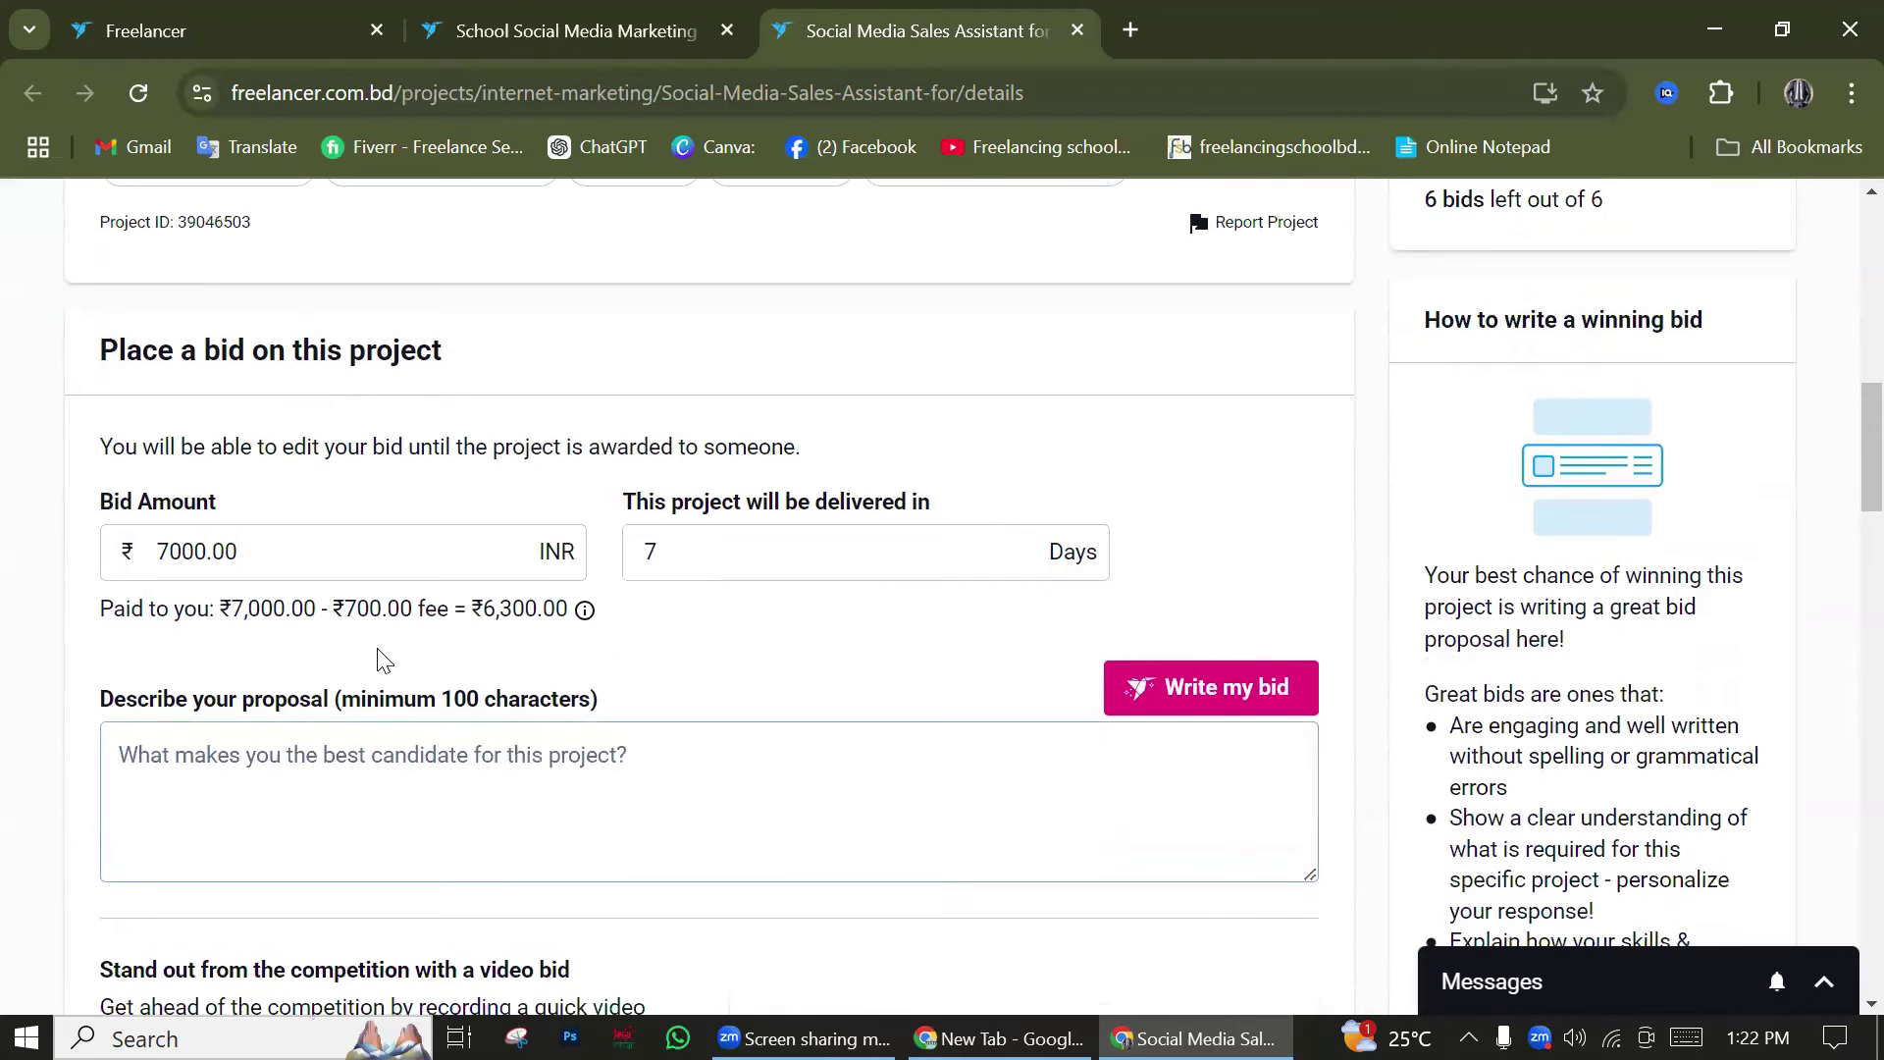
left_click_drag(110, 498, 196, 500)
double_click(197, 551)
type("6000.00")
scroll(281, 725, "down", 1)
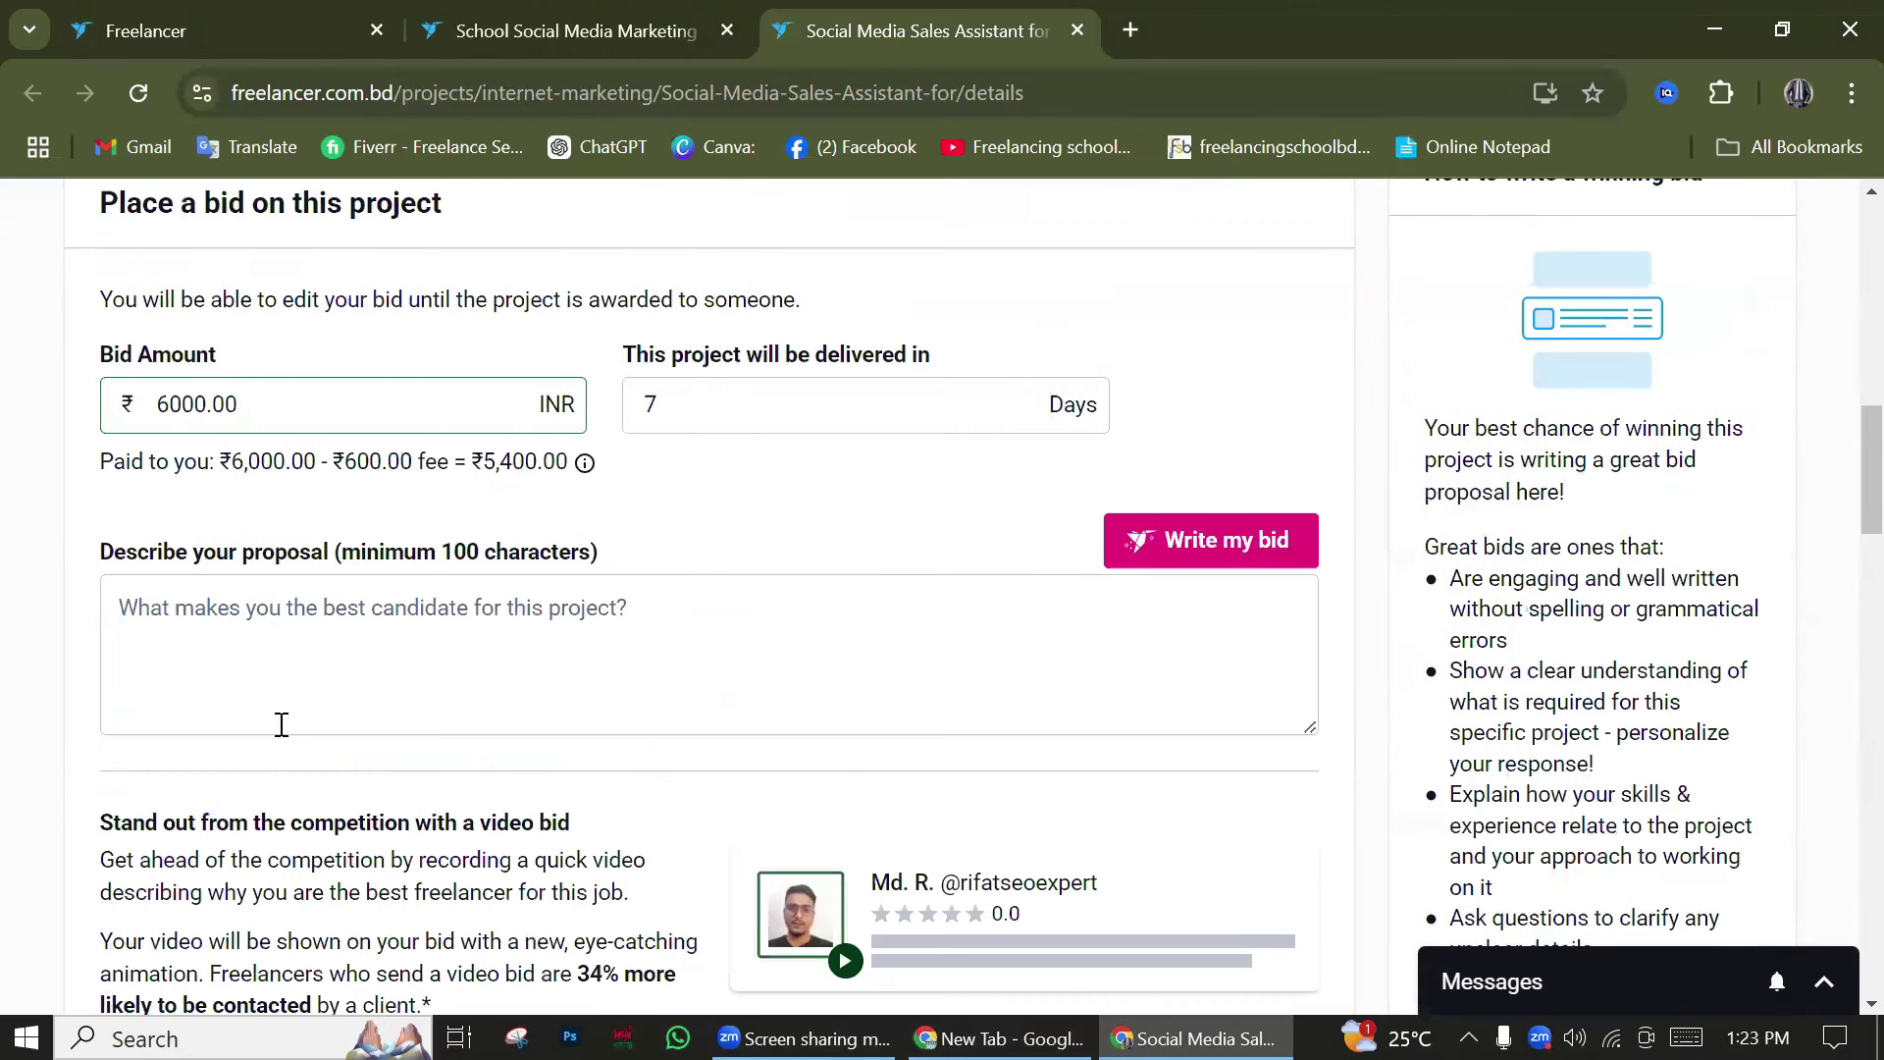
scroll(282, 725, "up", 2)
double_click(168, 702)
Compare the client's budget range in the project details with the entered bid amount
scroll(751, 740, "up", 10)
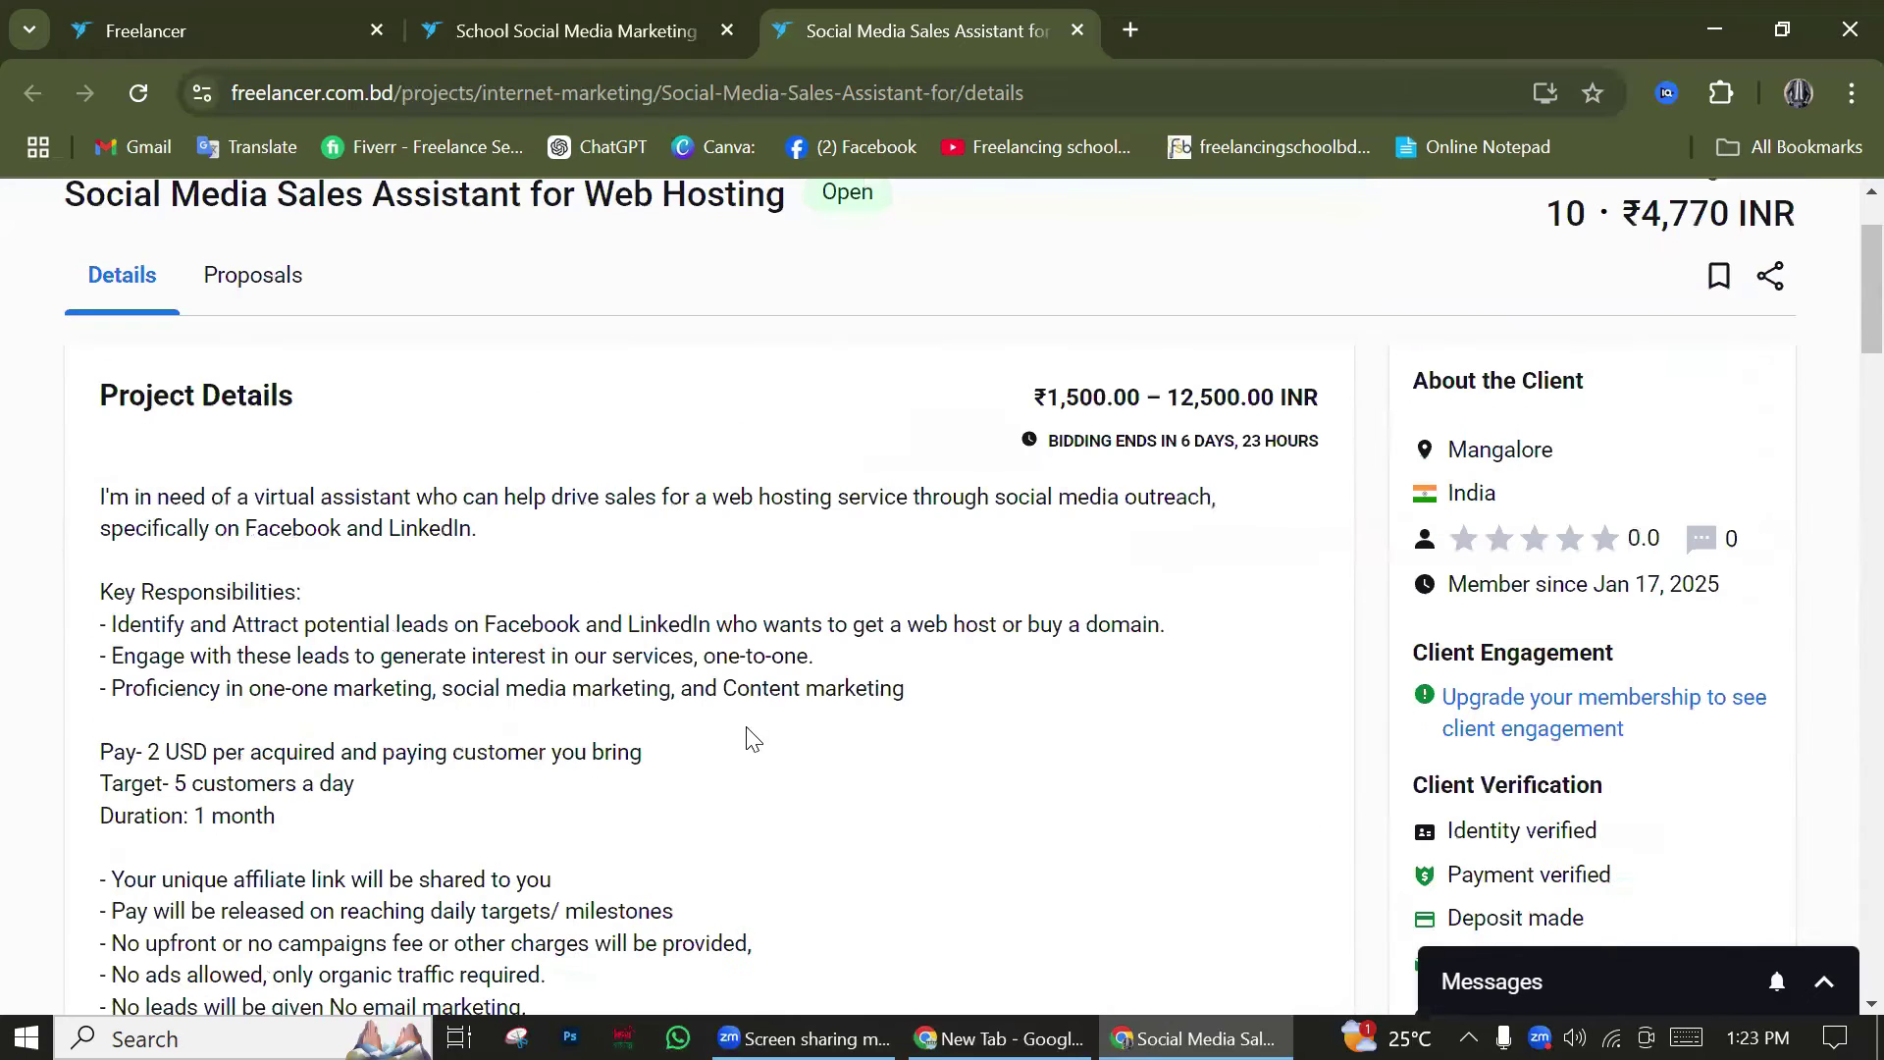
scroll(1031, 551, "up", 2)
left_click_drag(1036, 548, 1335, 546)
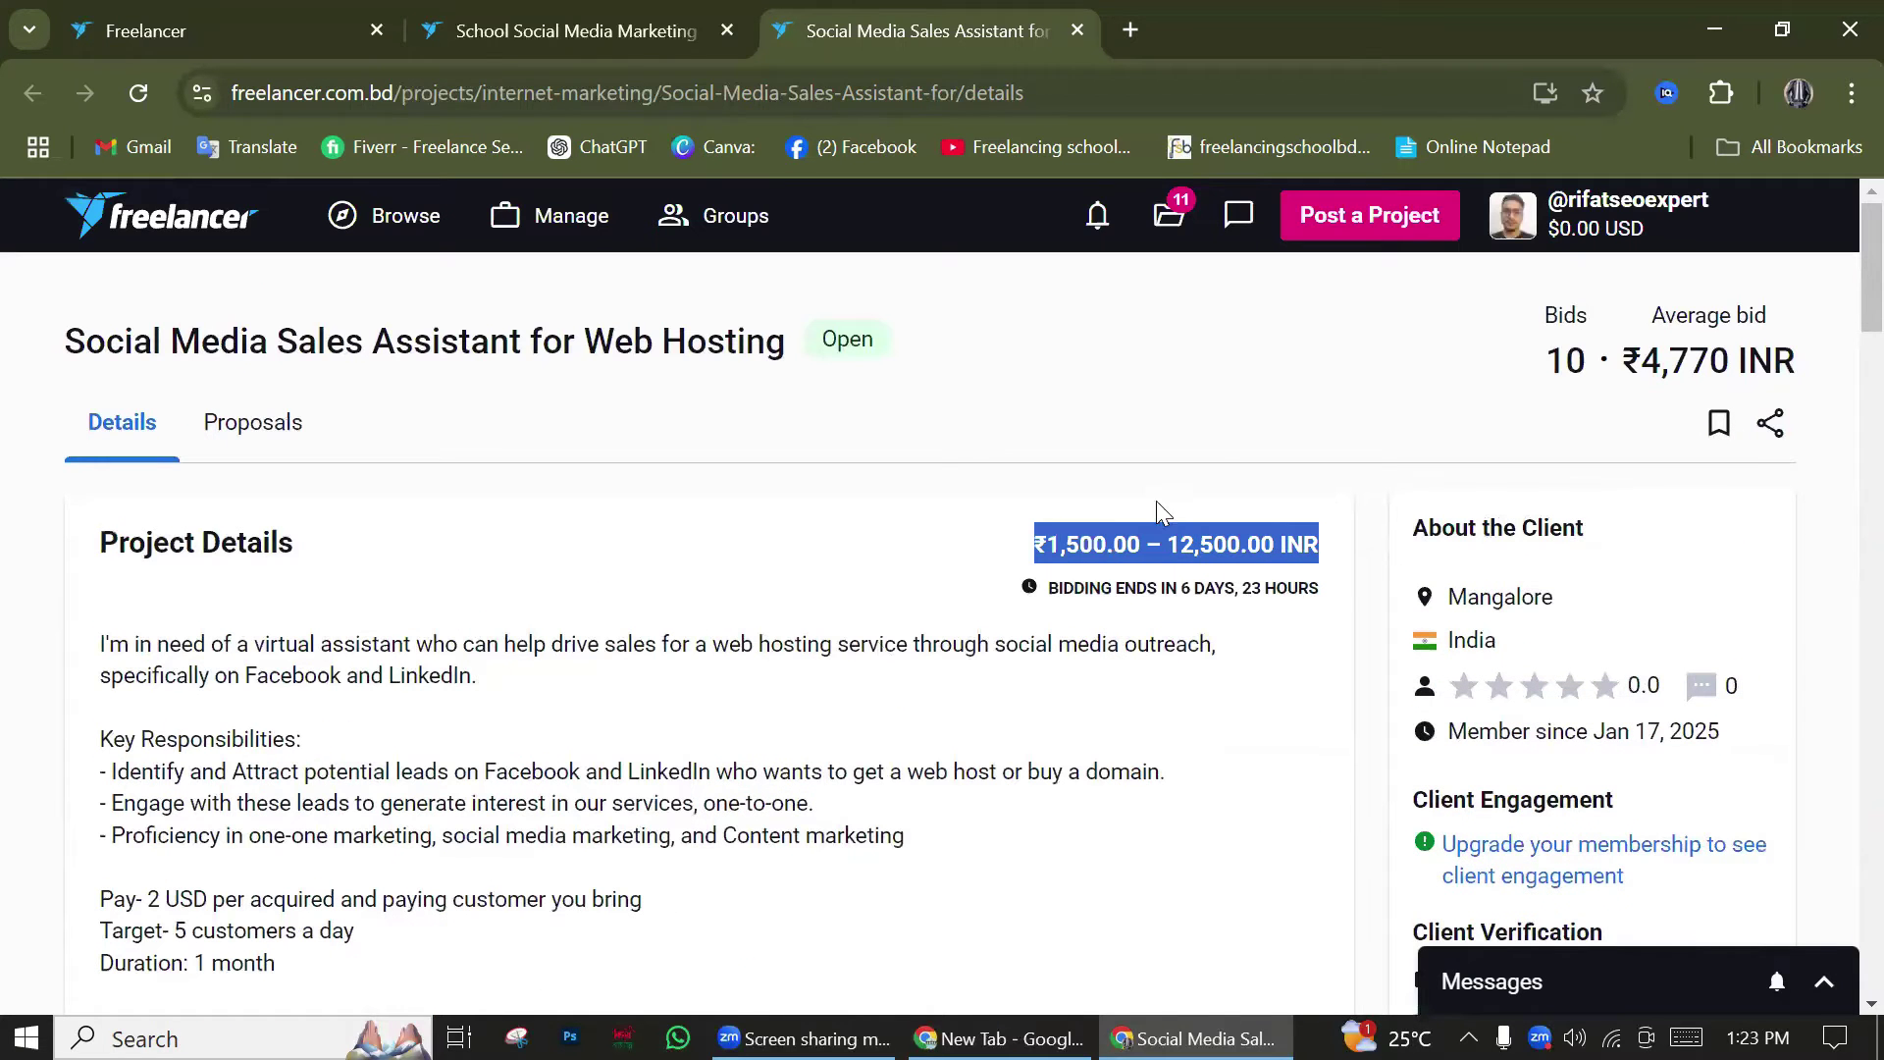
left_click(1076, 534)
left_click_drag(1037, 543, 1288, 539)
left_click(1082, 543)
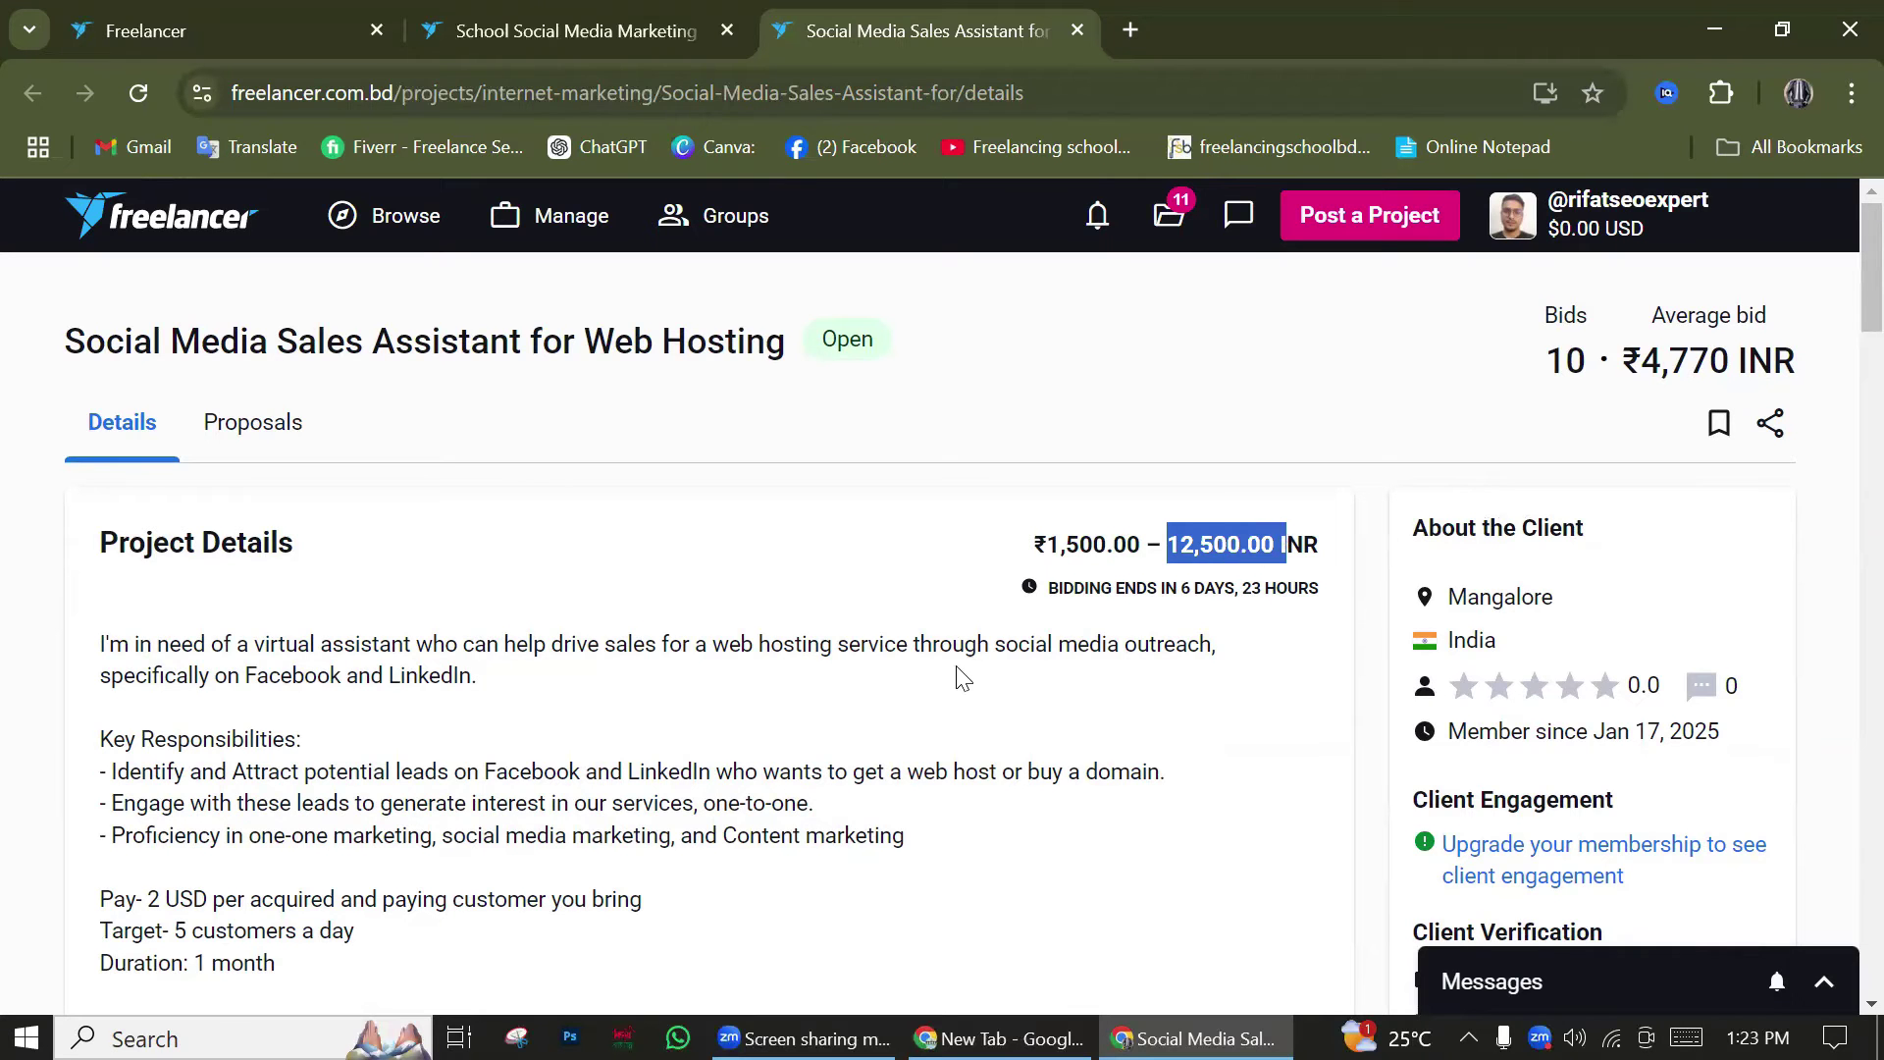
scroll(960, 681, "down", 5)
scroll(1069, 396, "up", 1)
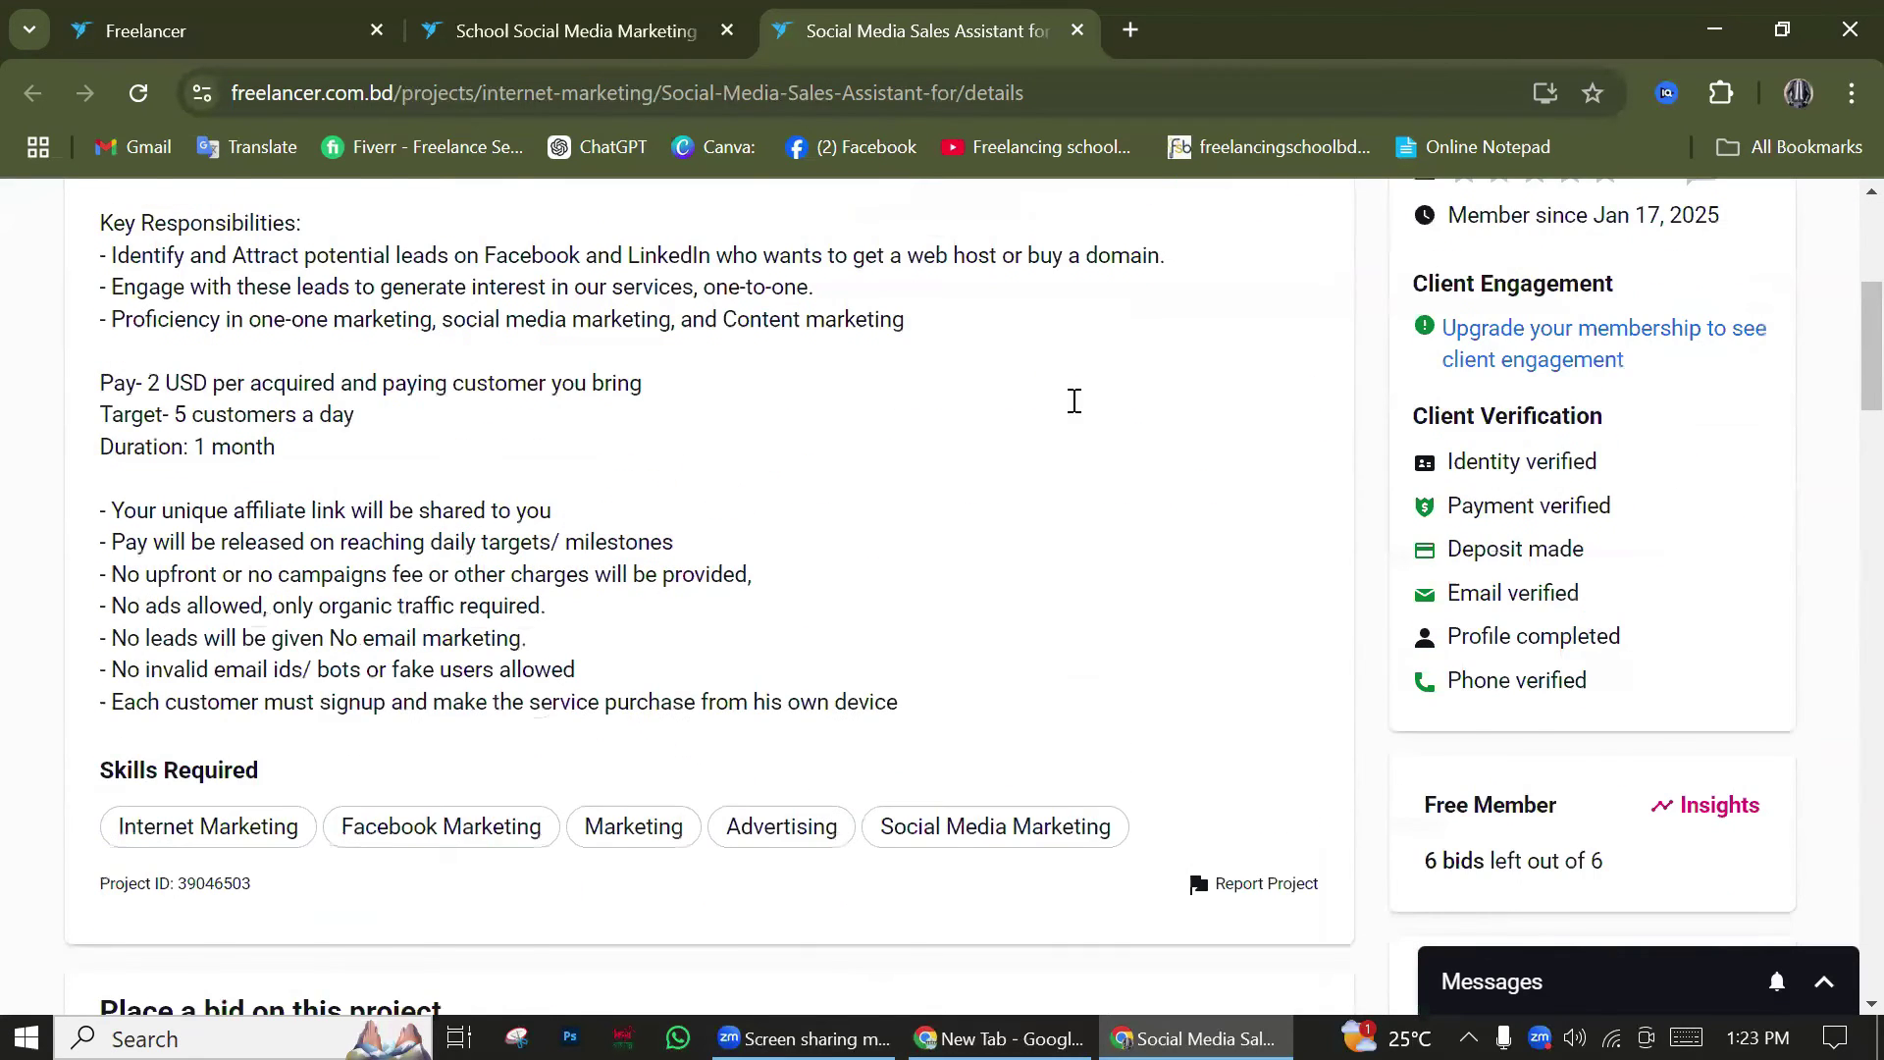
scroll(1075, 401, "up", 4)
scroll(640, 686, "down", 10)
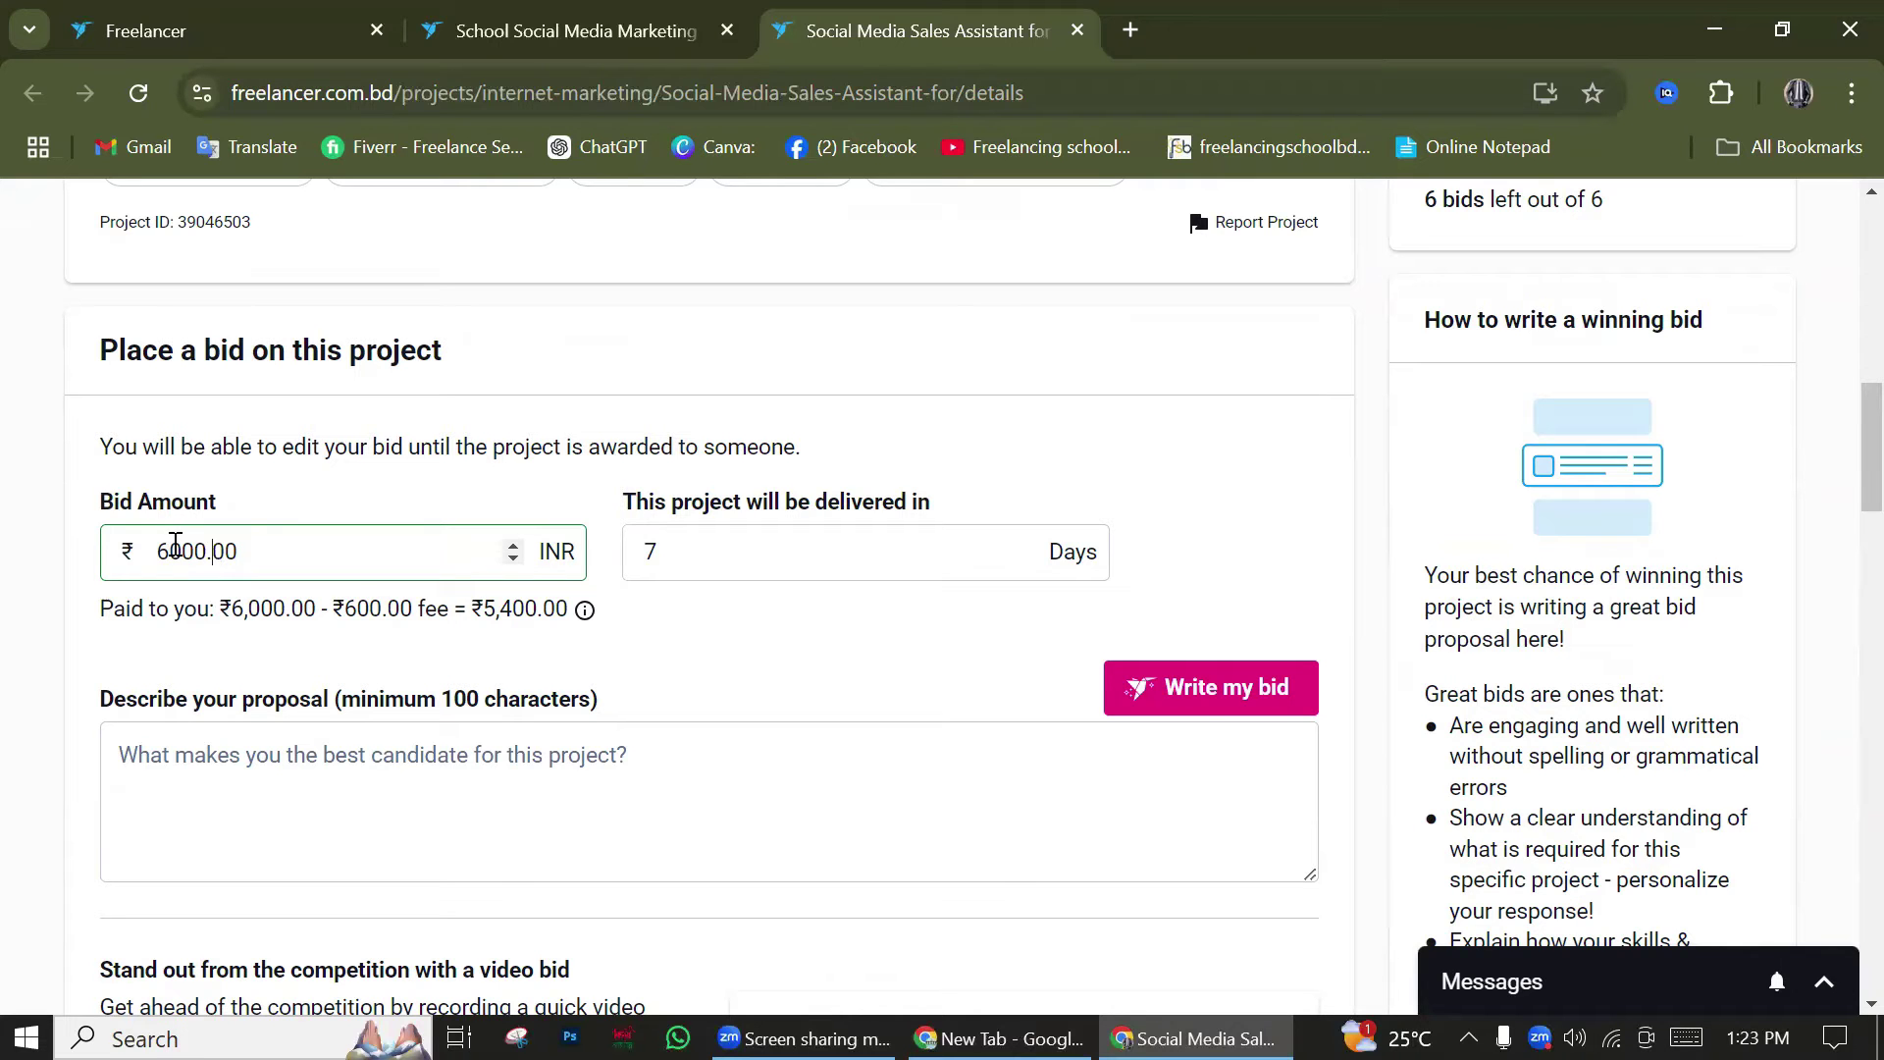
Check when bidding ends and set the project's delivery time to 3 days
left_click_drag(970, 505, 687, 506)
scroll(929, 555, "up", 8)
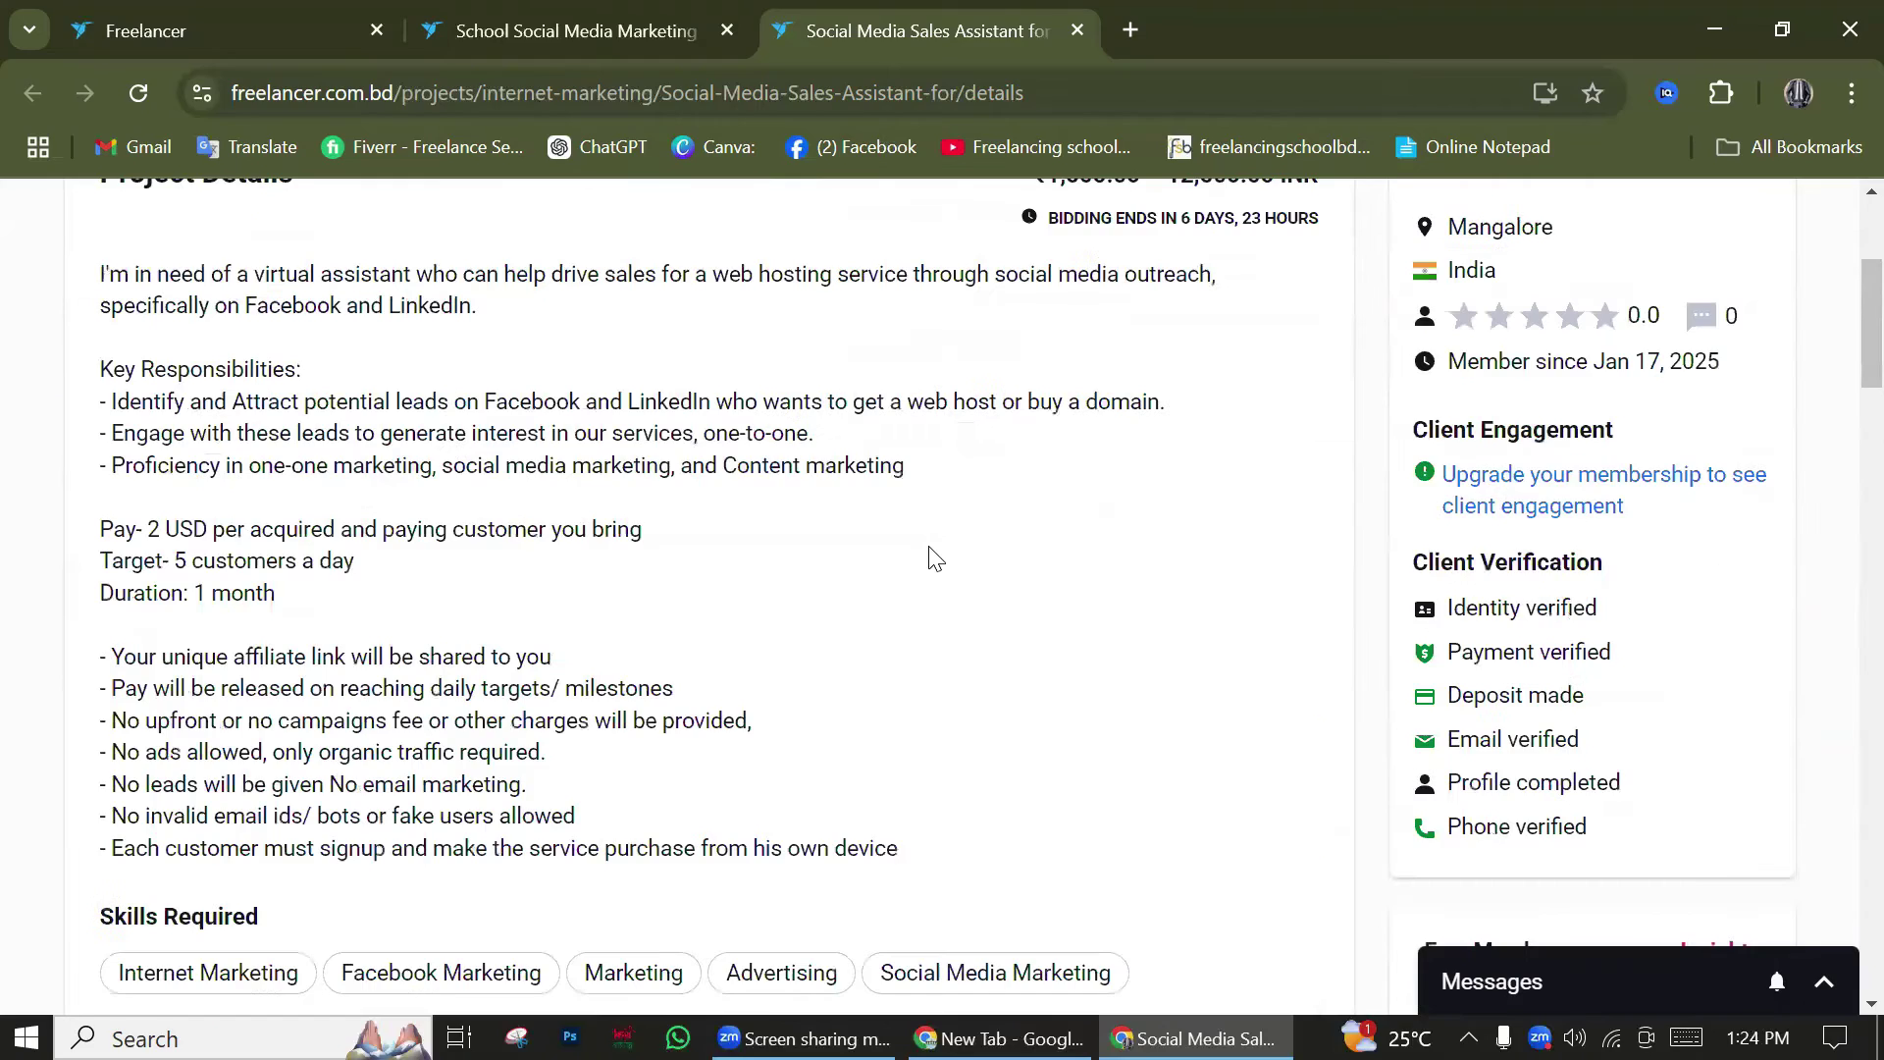
scroll(1119, 587, "up", 3)
left_click_drag(1074, 587, 1214, 589)
scroll(802, 626, "down", 15)
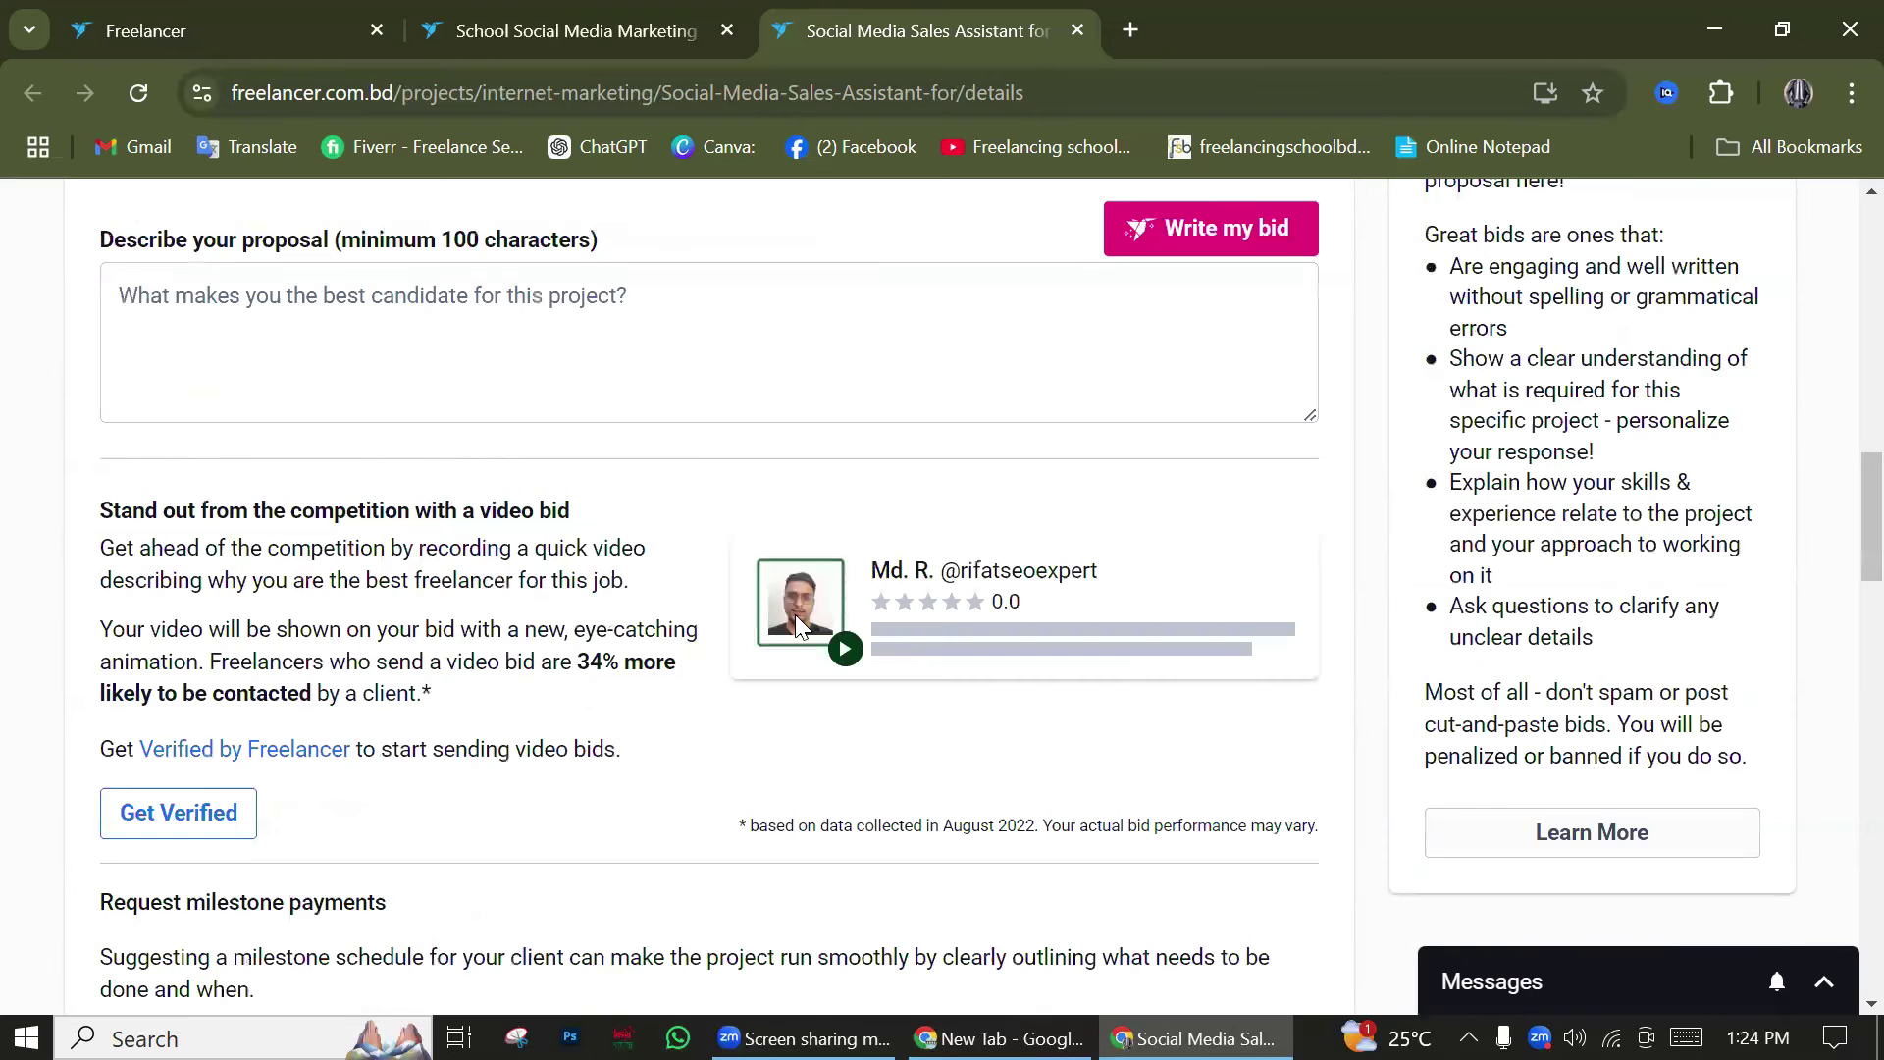
scroll(753, 639, "up", 3)
left_click(687, 411)
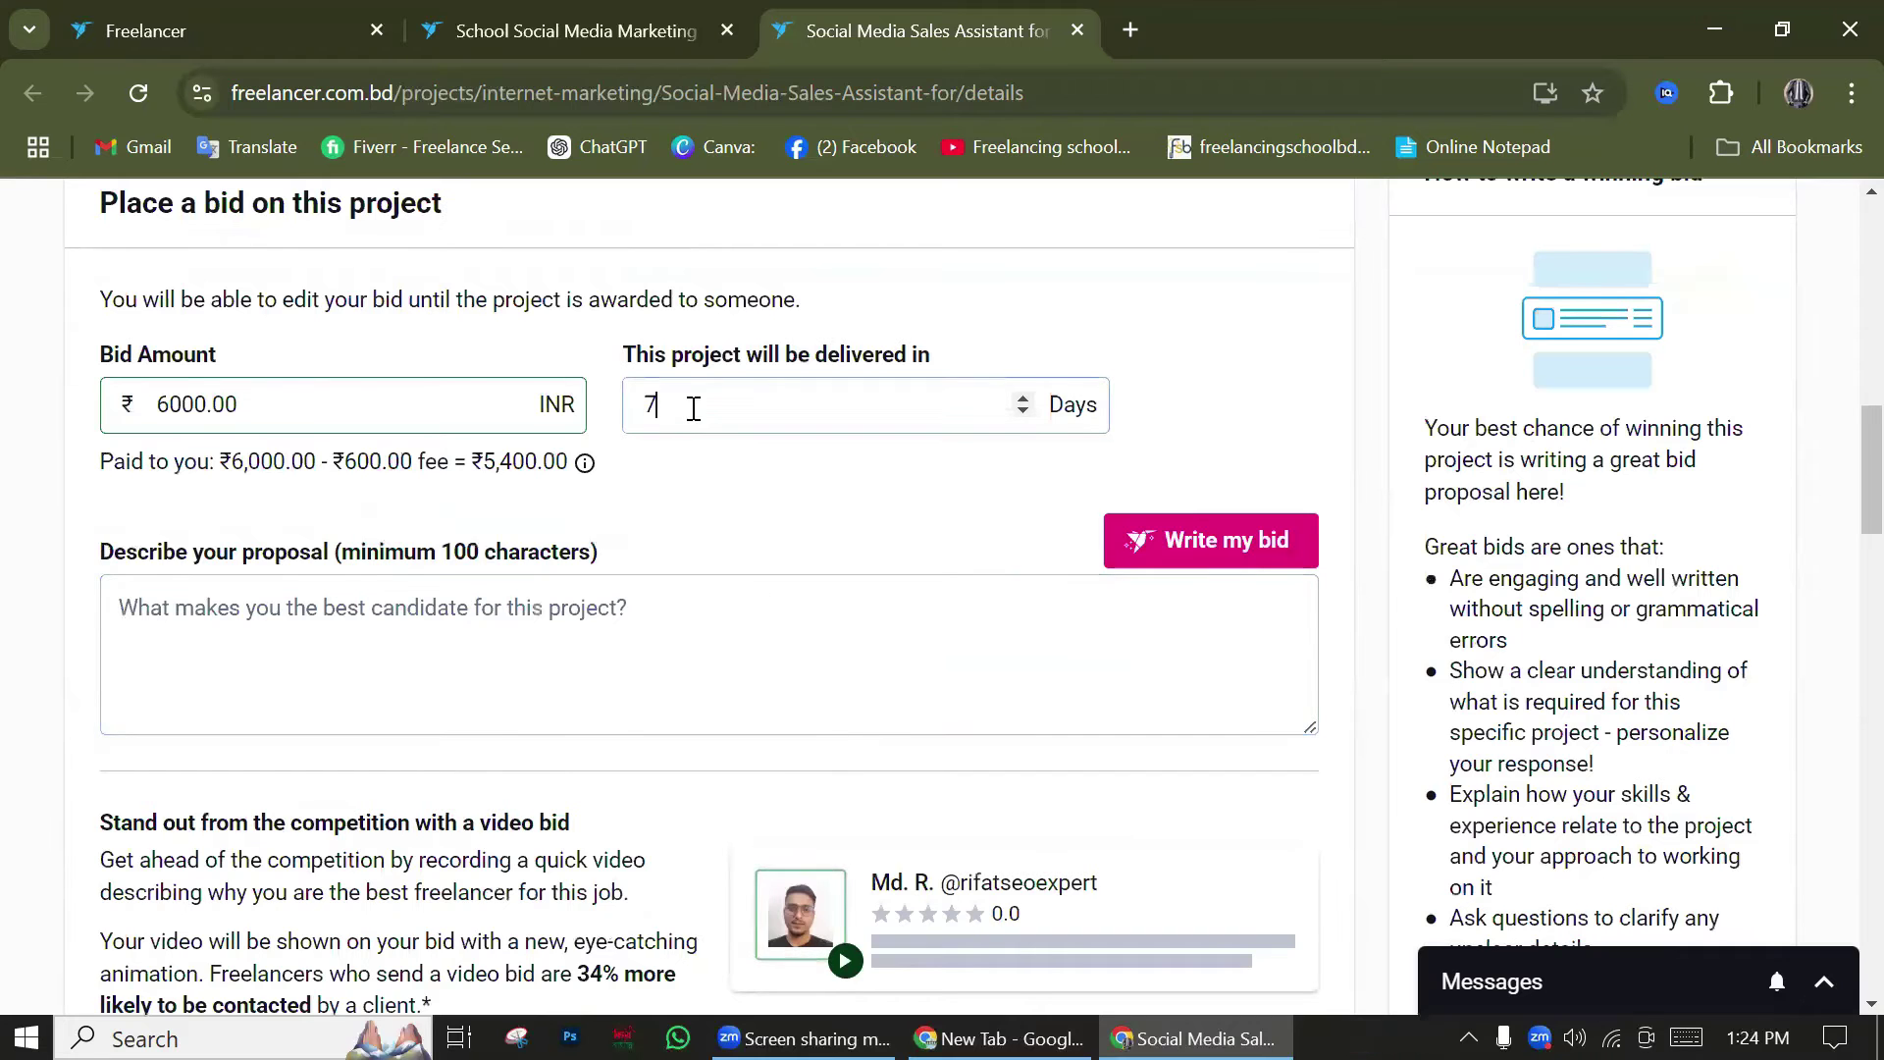
key("BackSpace")
type("3")
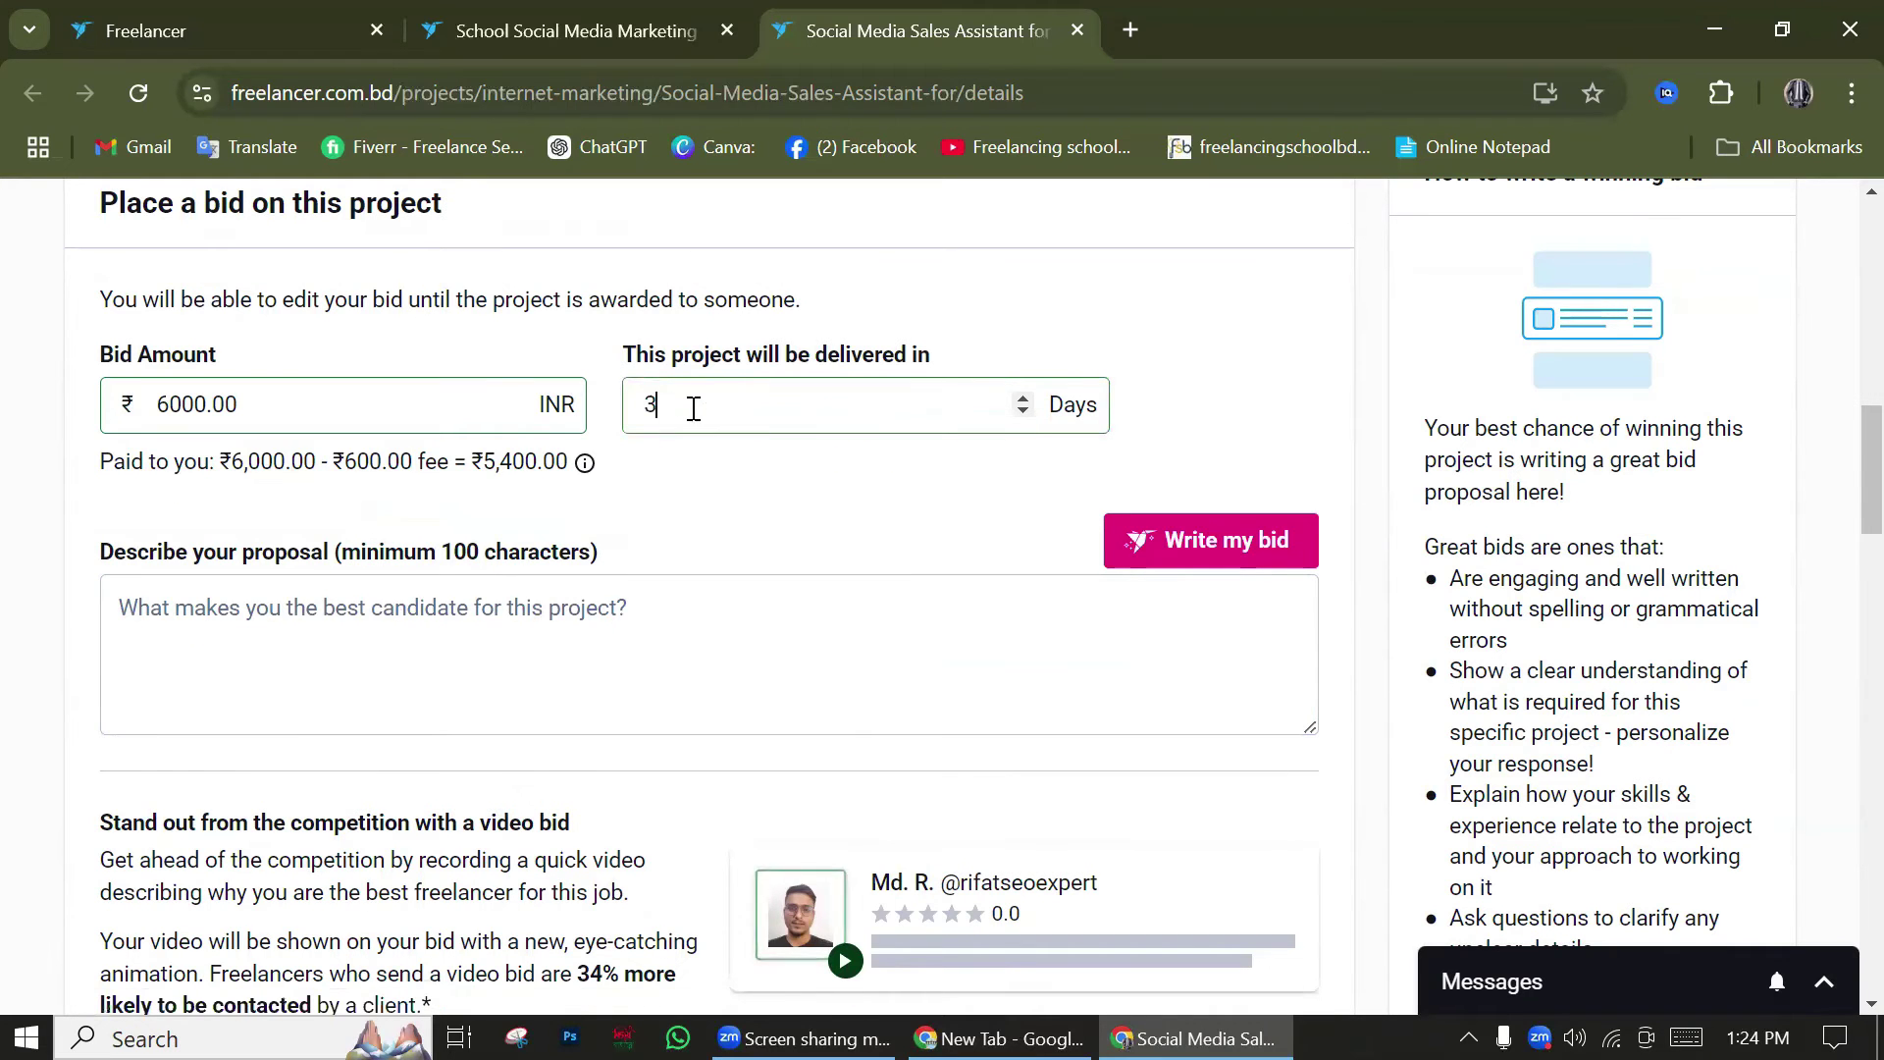
Examine the required skills and the proposal description field, including its minimum length requirement
scroll(719, 474, "up", 4)
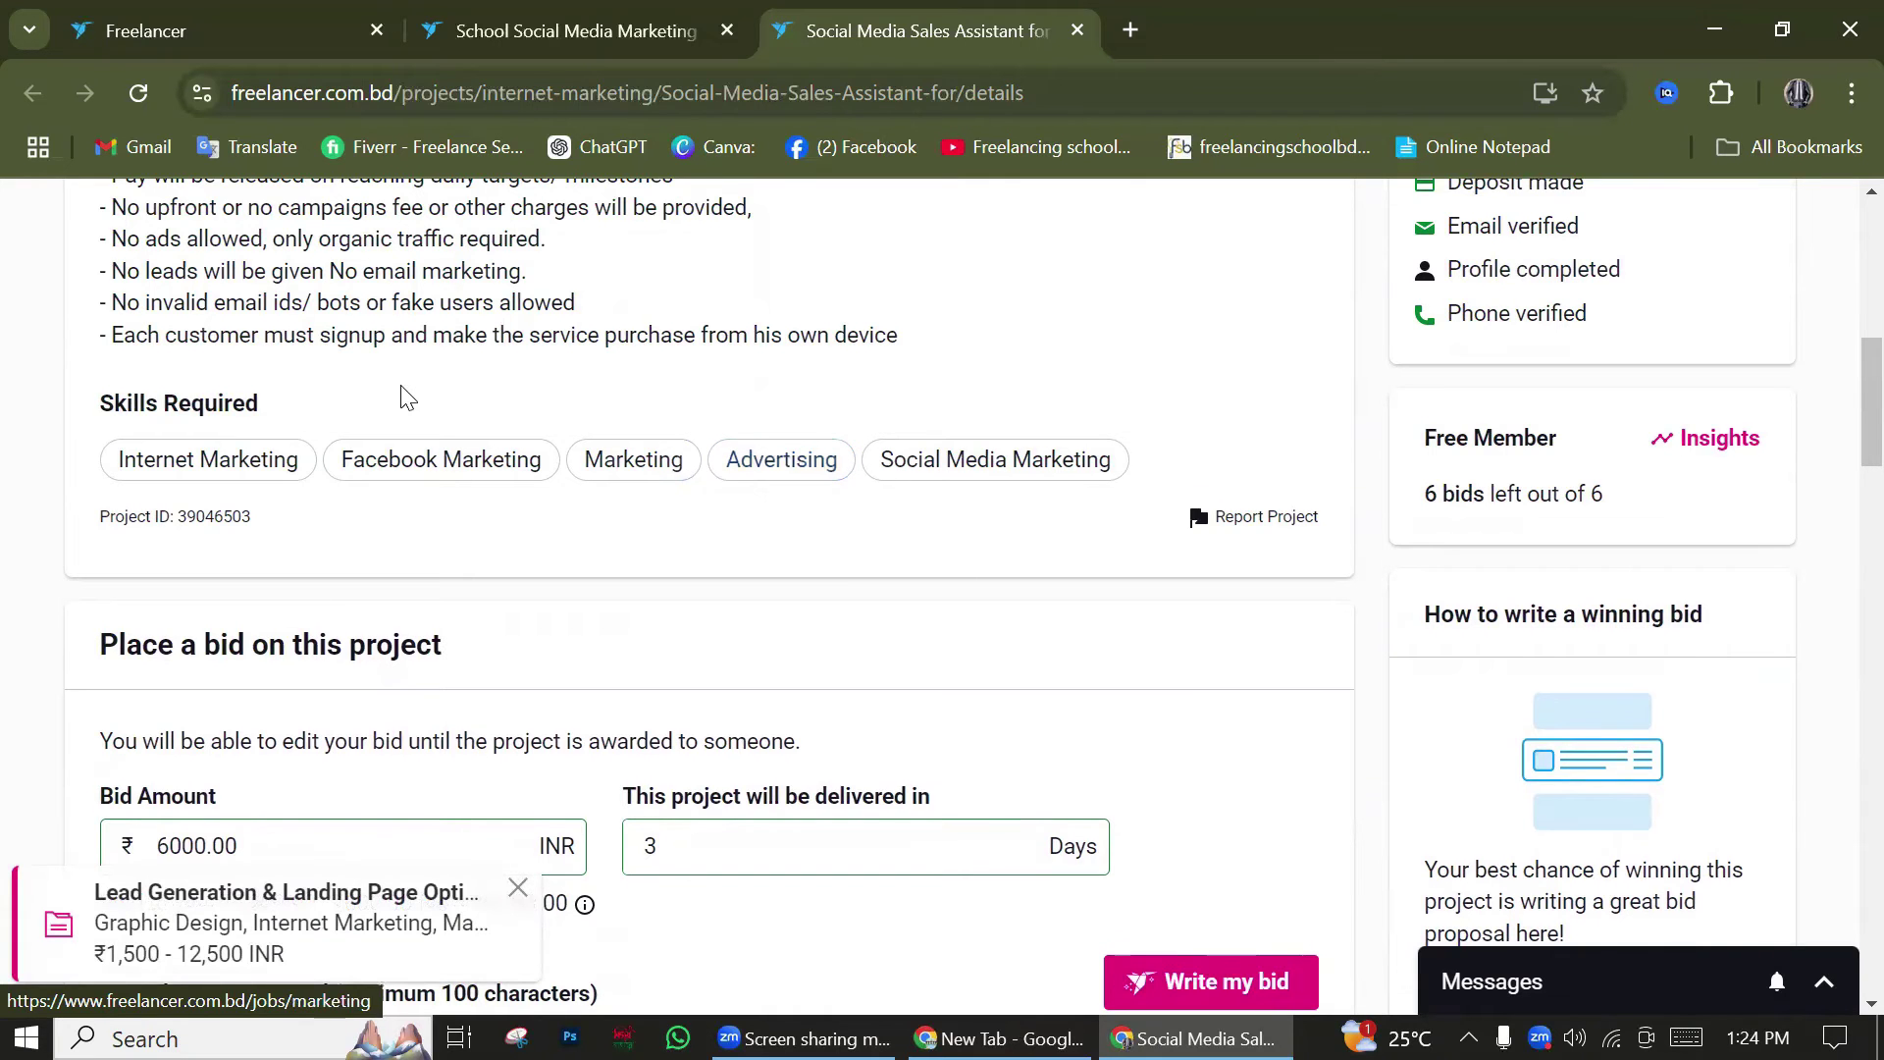
scroll(608, 476, "down", 3)
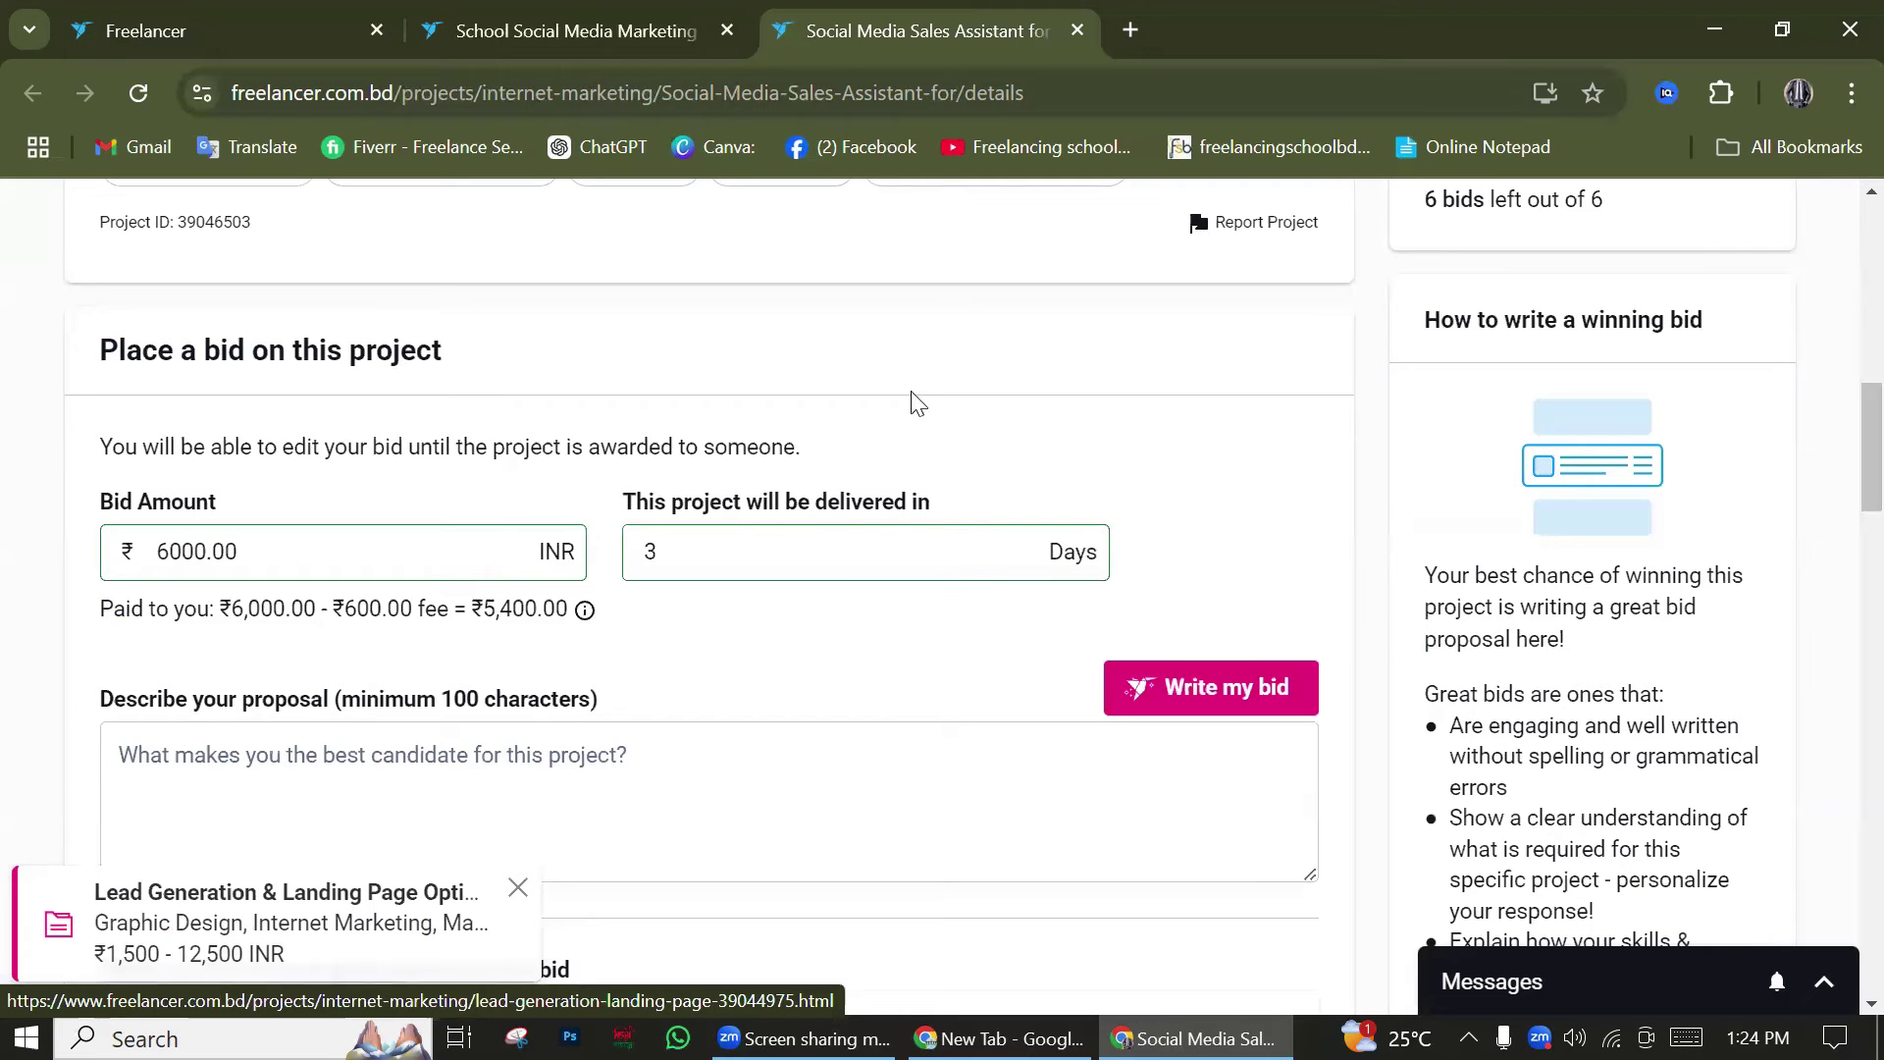
scroll(1021, 493, "up", 1)
scroll(1020, 493, "down", 4)
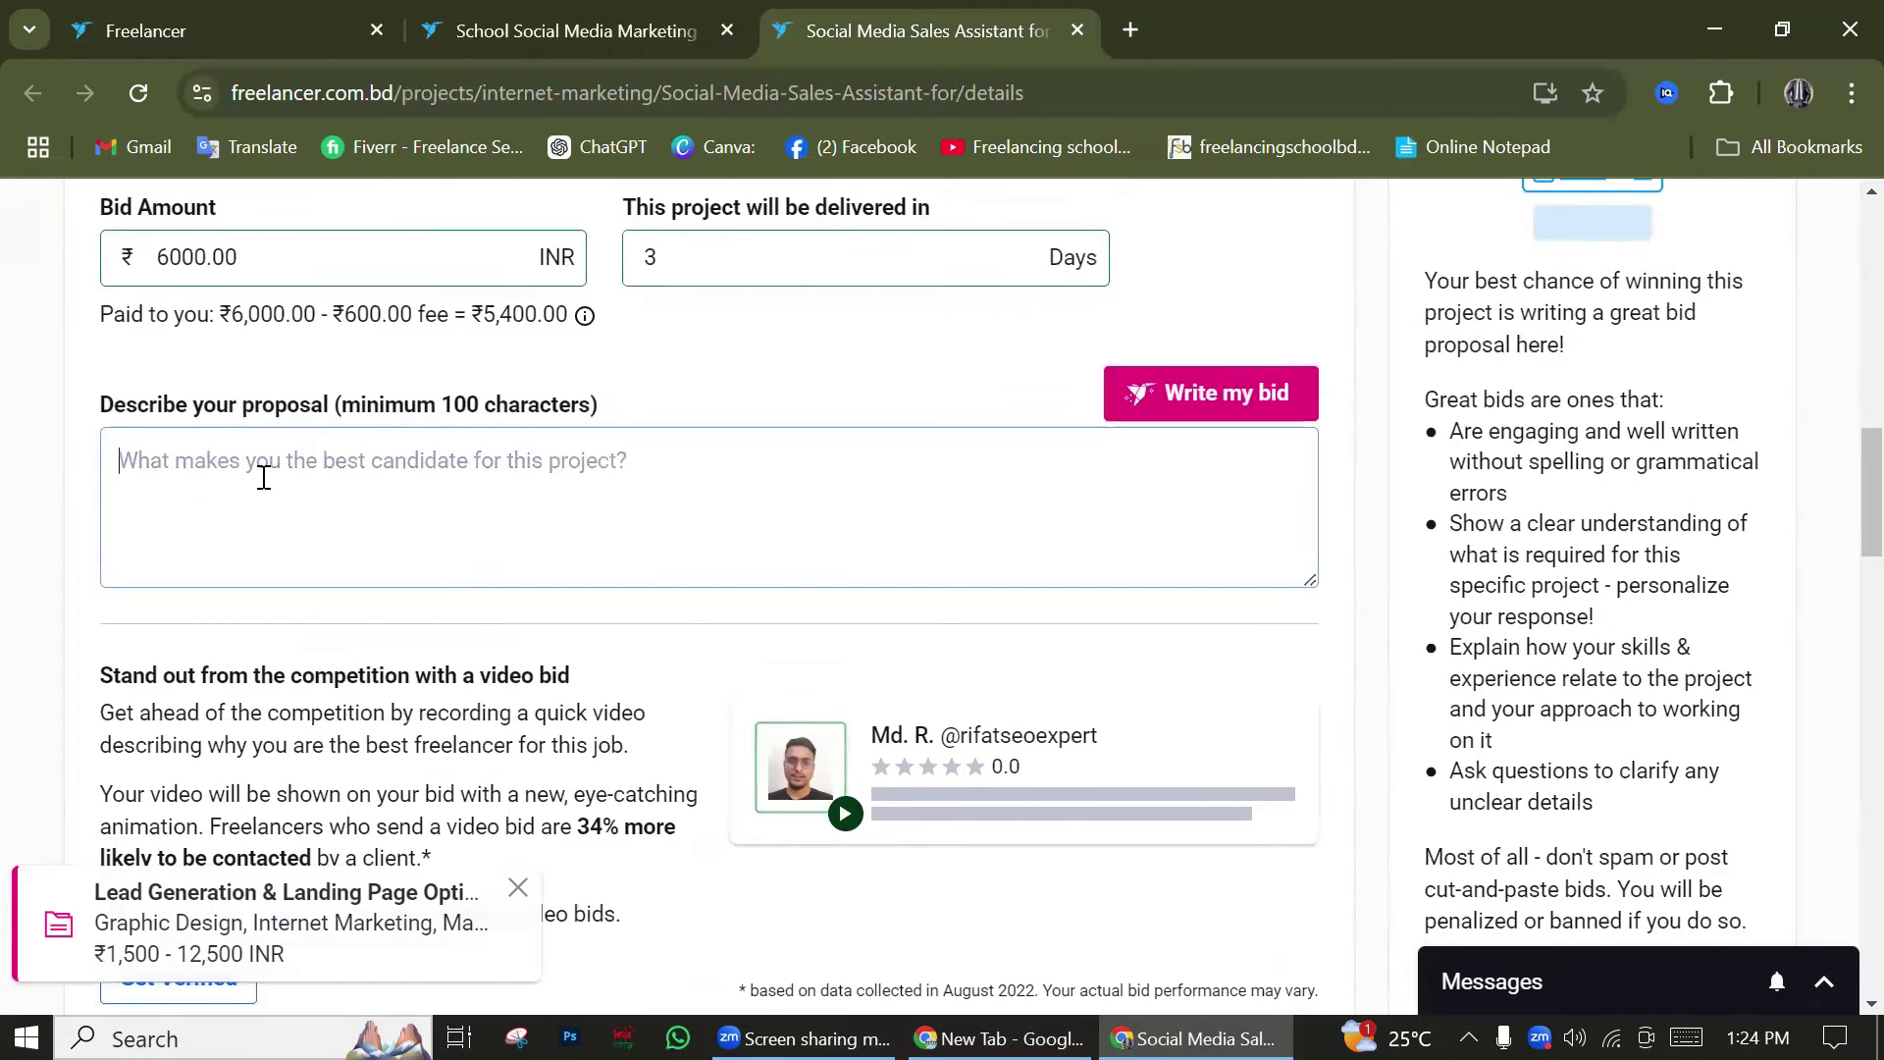
left_click(264, 478)
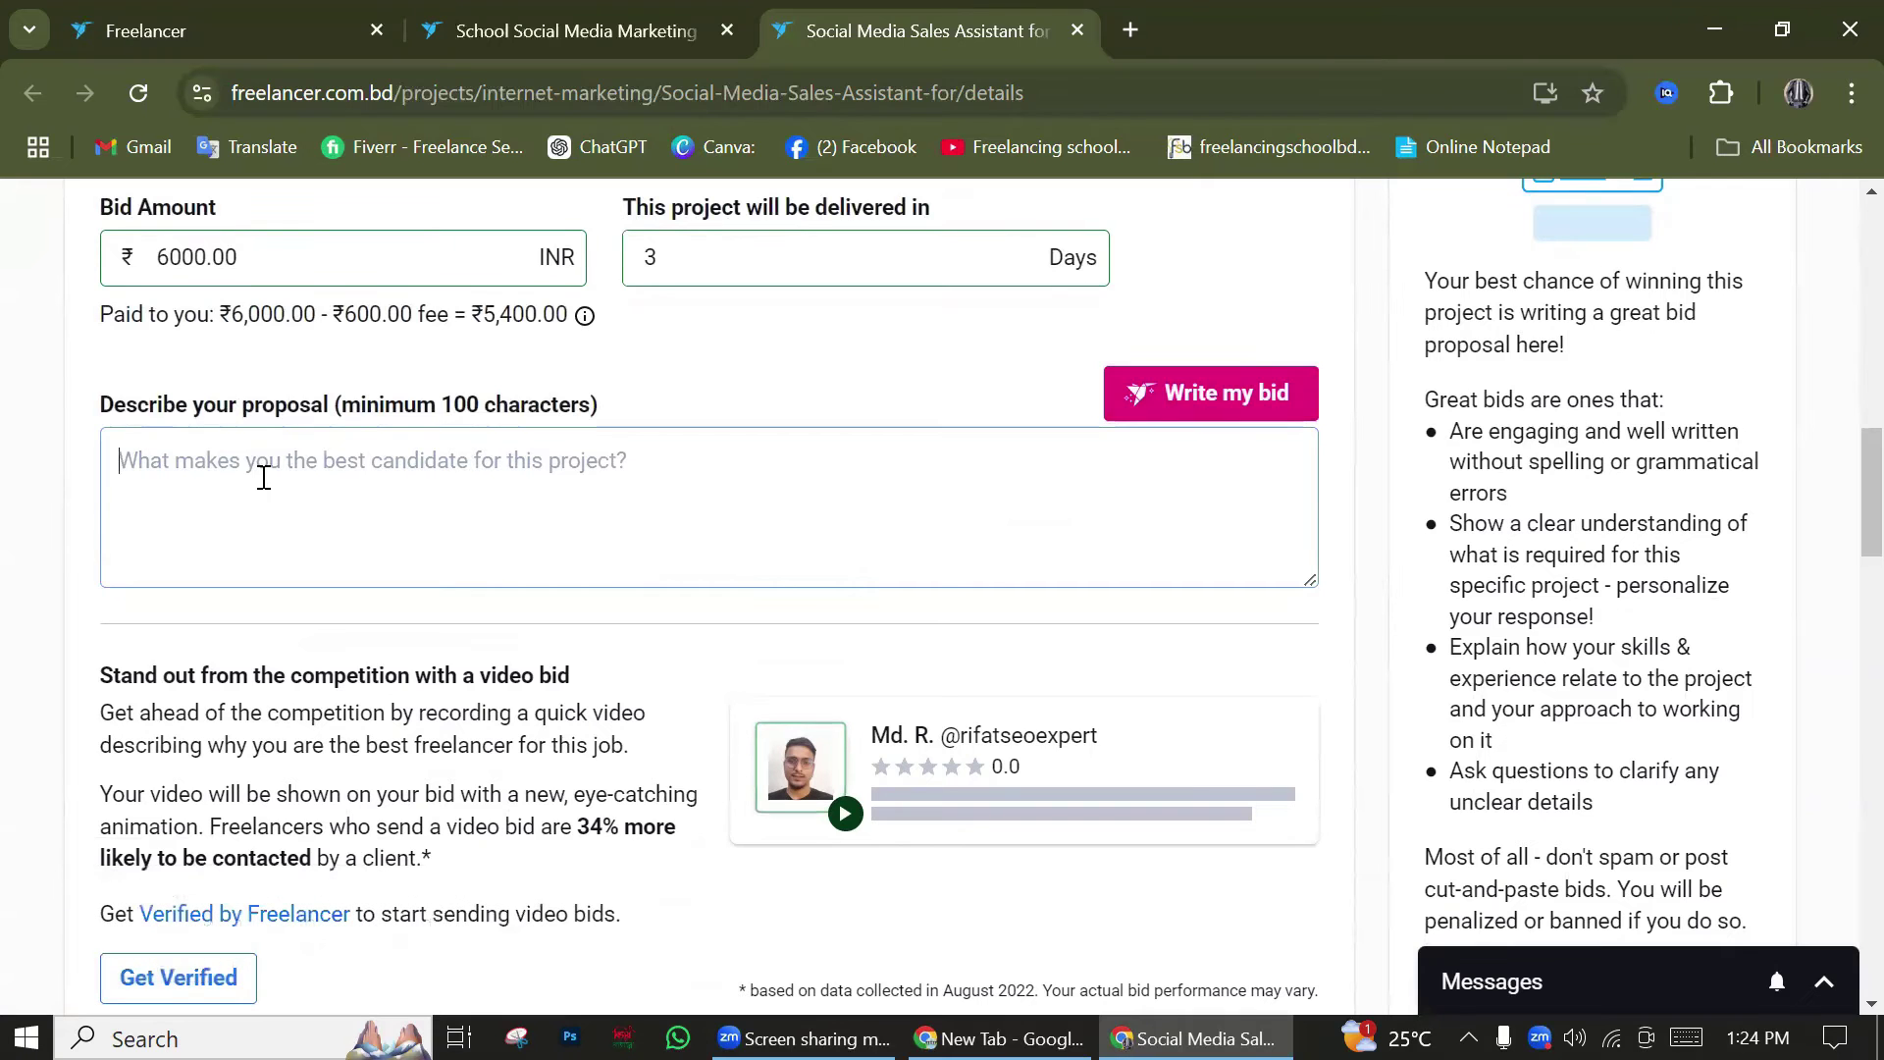
left_click_drag(352, 411, 475, 475)
left_click(463, 480)
scroll(459, 481, "up", 3)
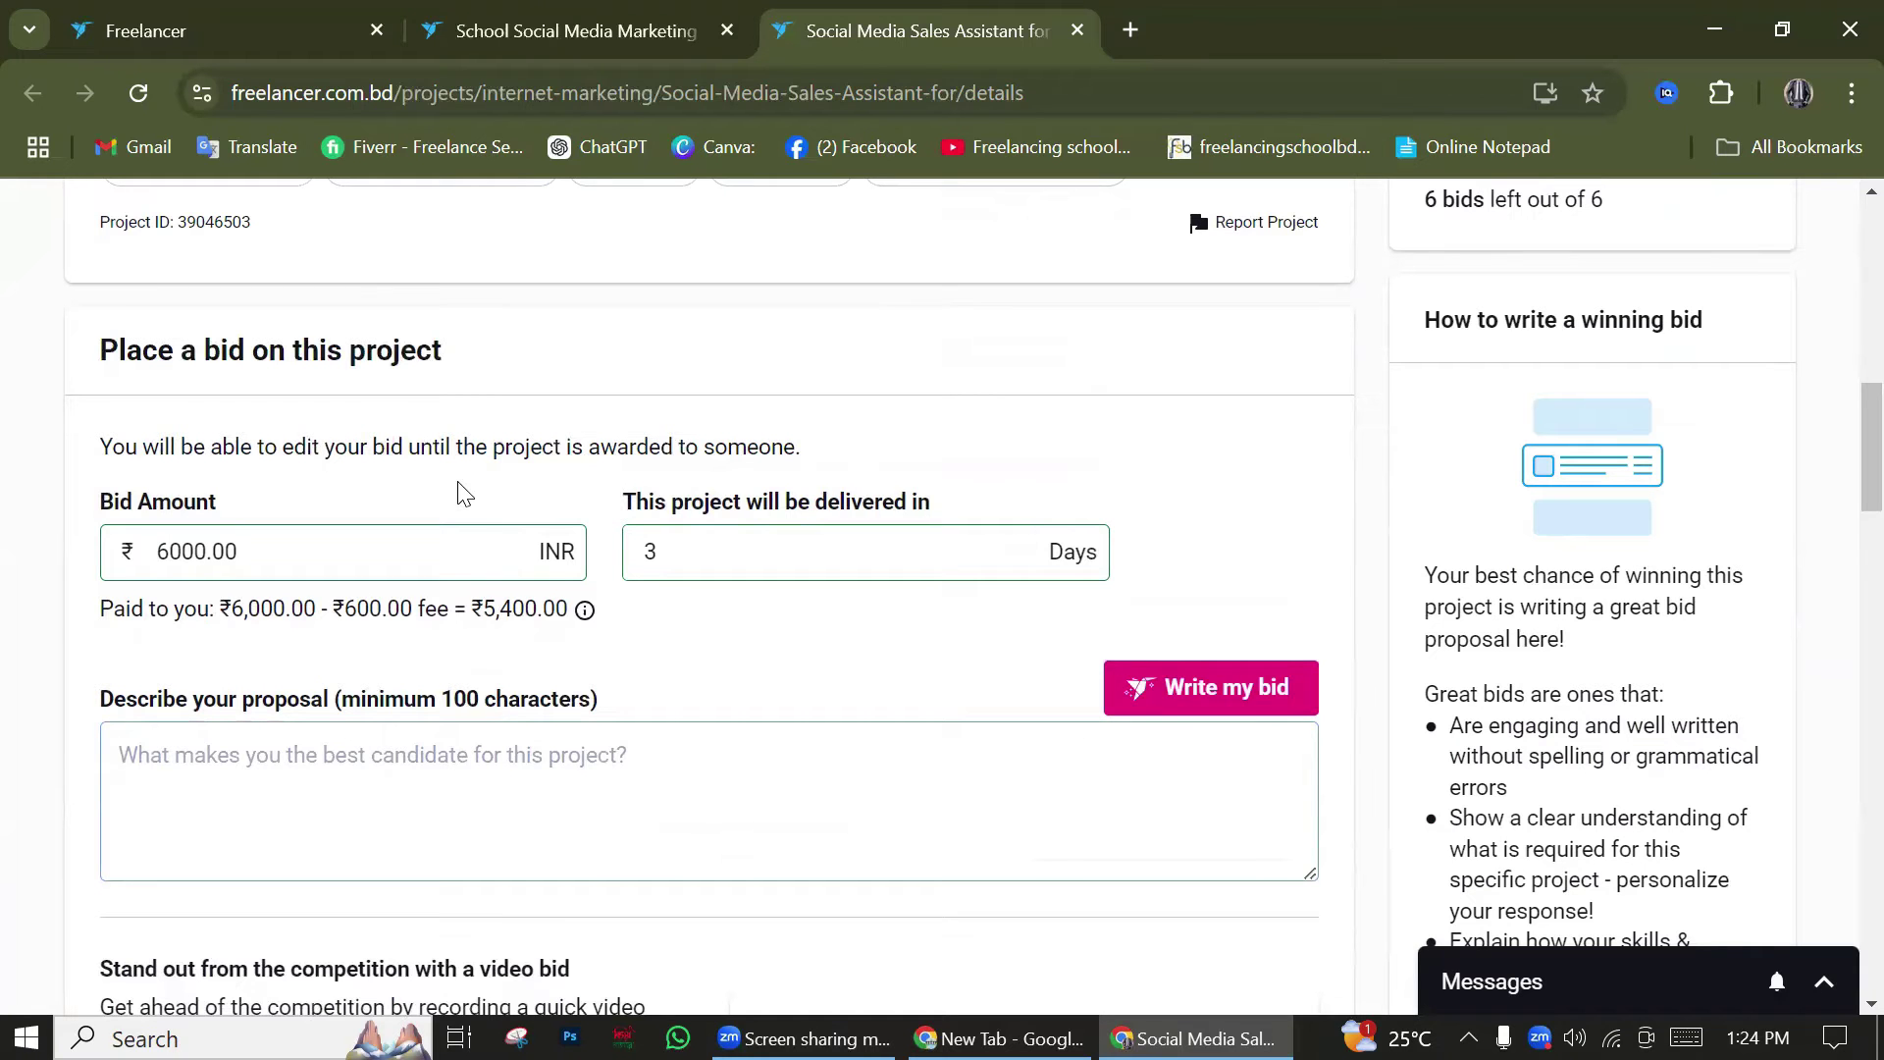
Reread the full project description and look over the rest of the bid form through the video bid, milestone payment and optional upgrade sections
scroll(459, 488, "up", 10)
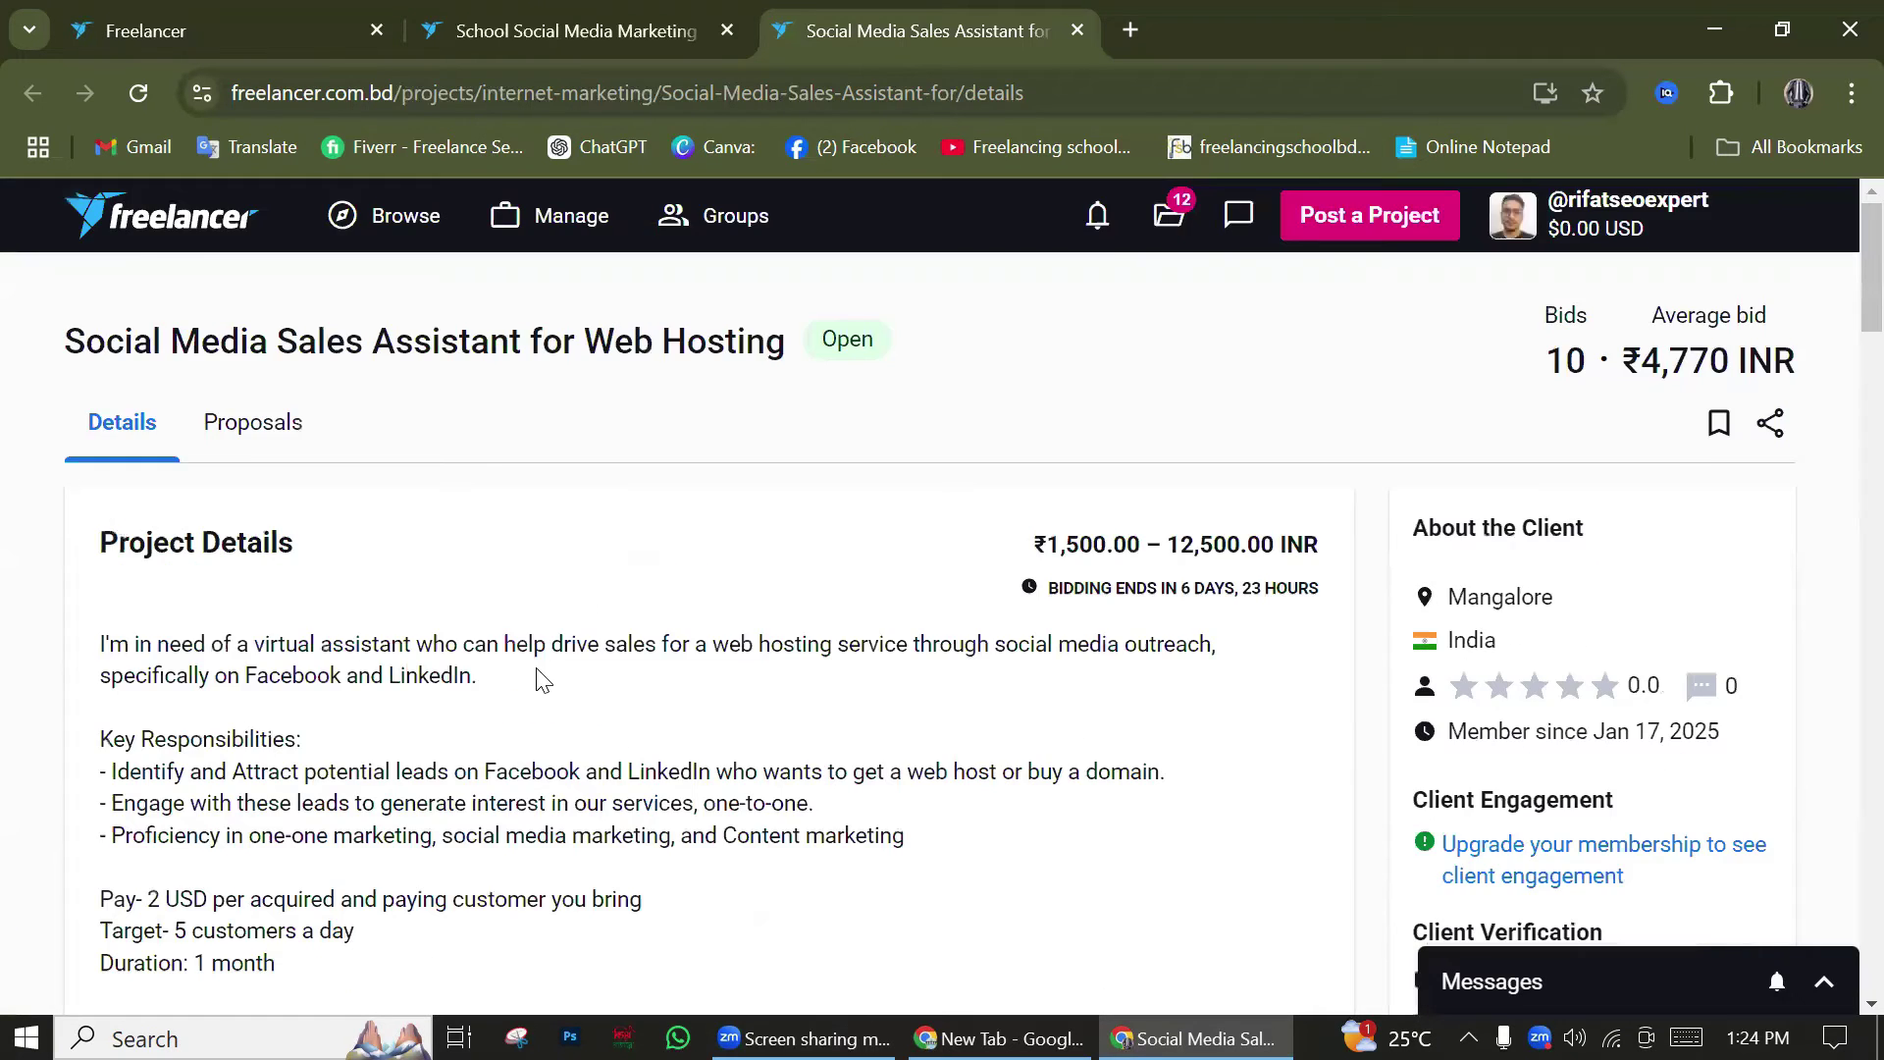
scroll(539, 673, "down", 2)
left_click_drag(102, 338, 942, 690)
scroll(392, 595, "down", 3)
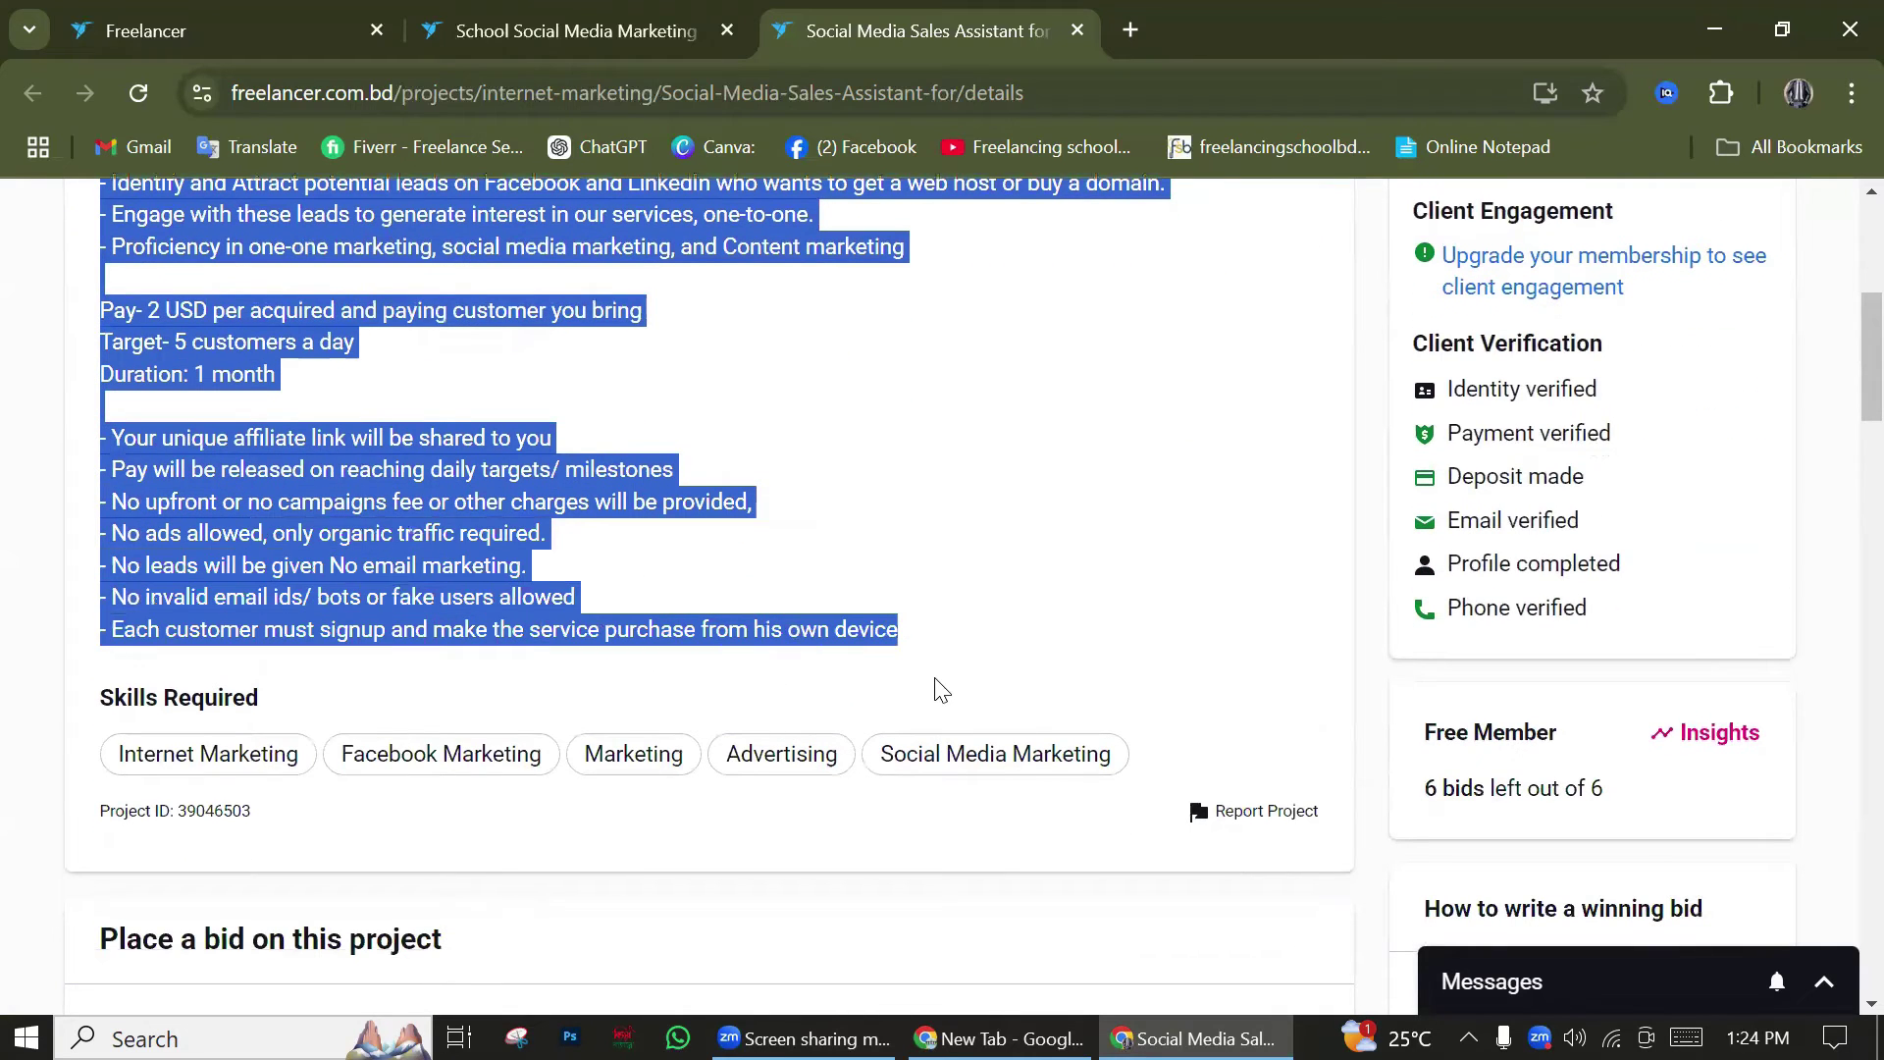
scroll(811, 660, "up", 6)
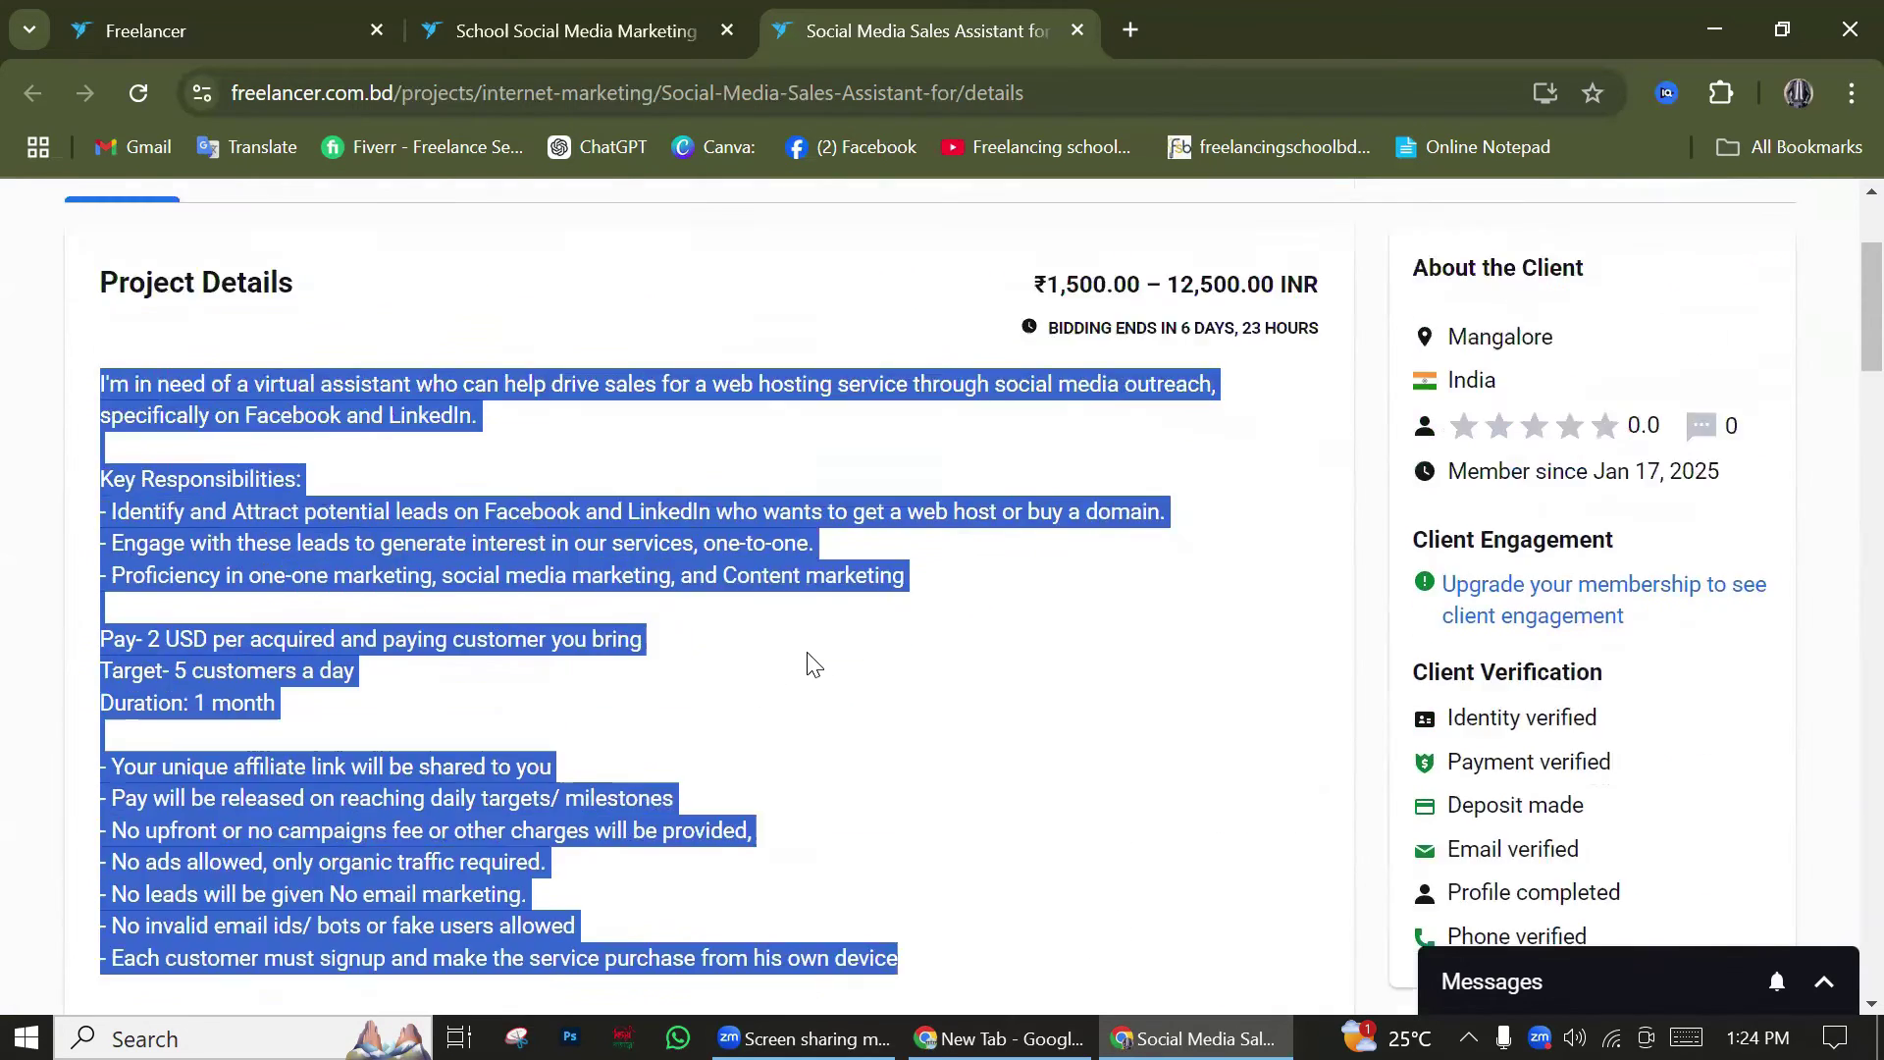
left_click(453, 676)
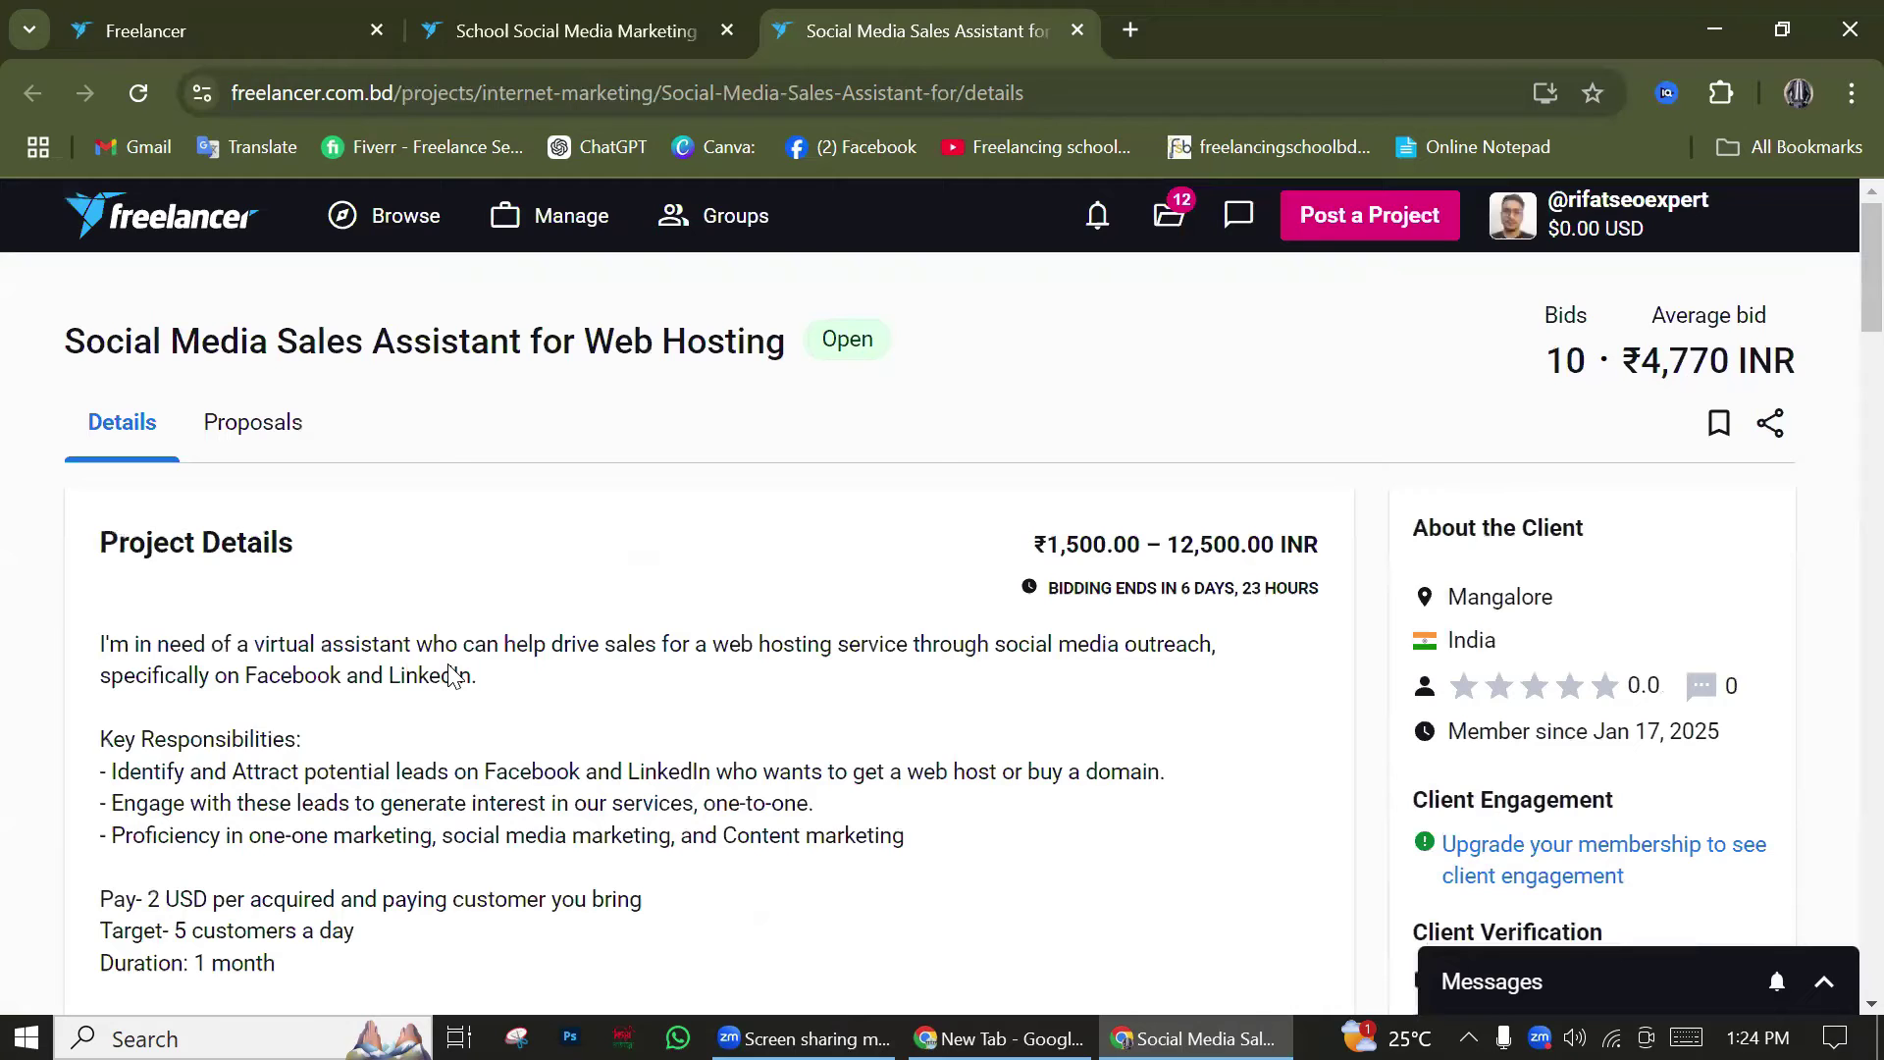
scroll(452, 677, "down", 20)
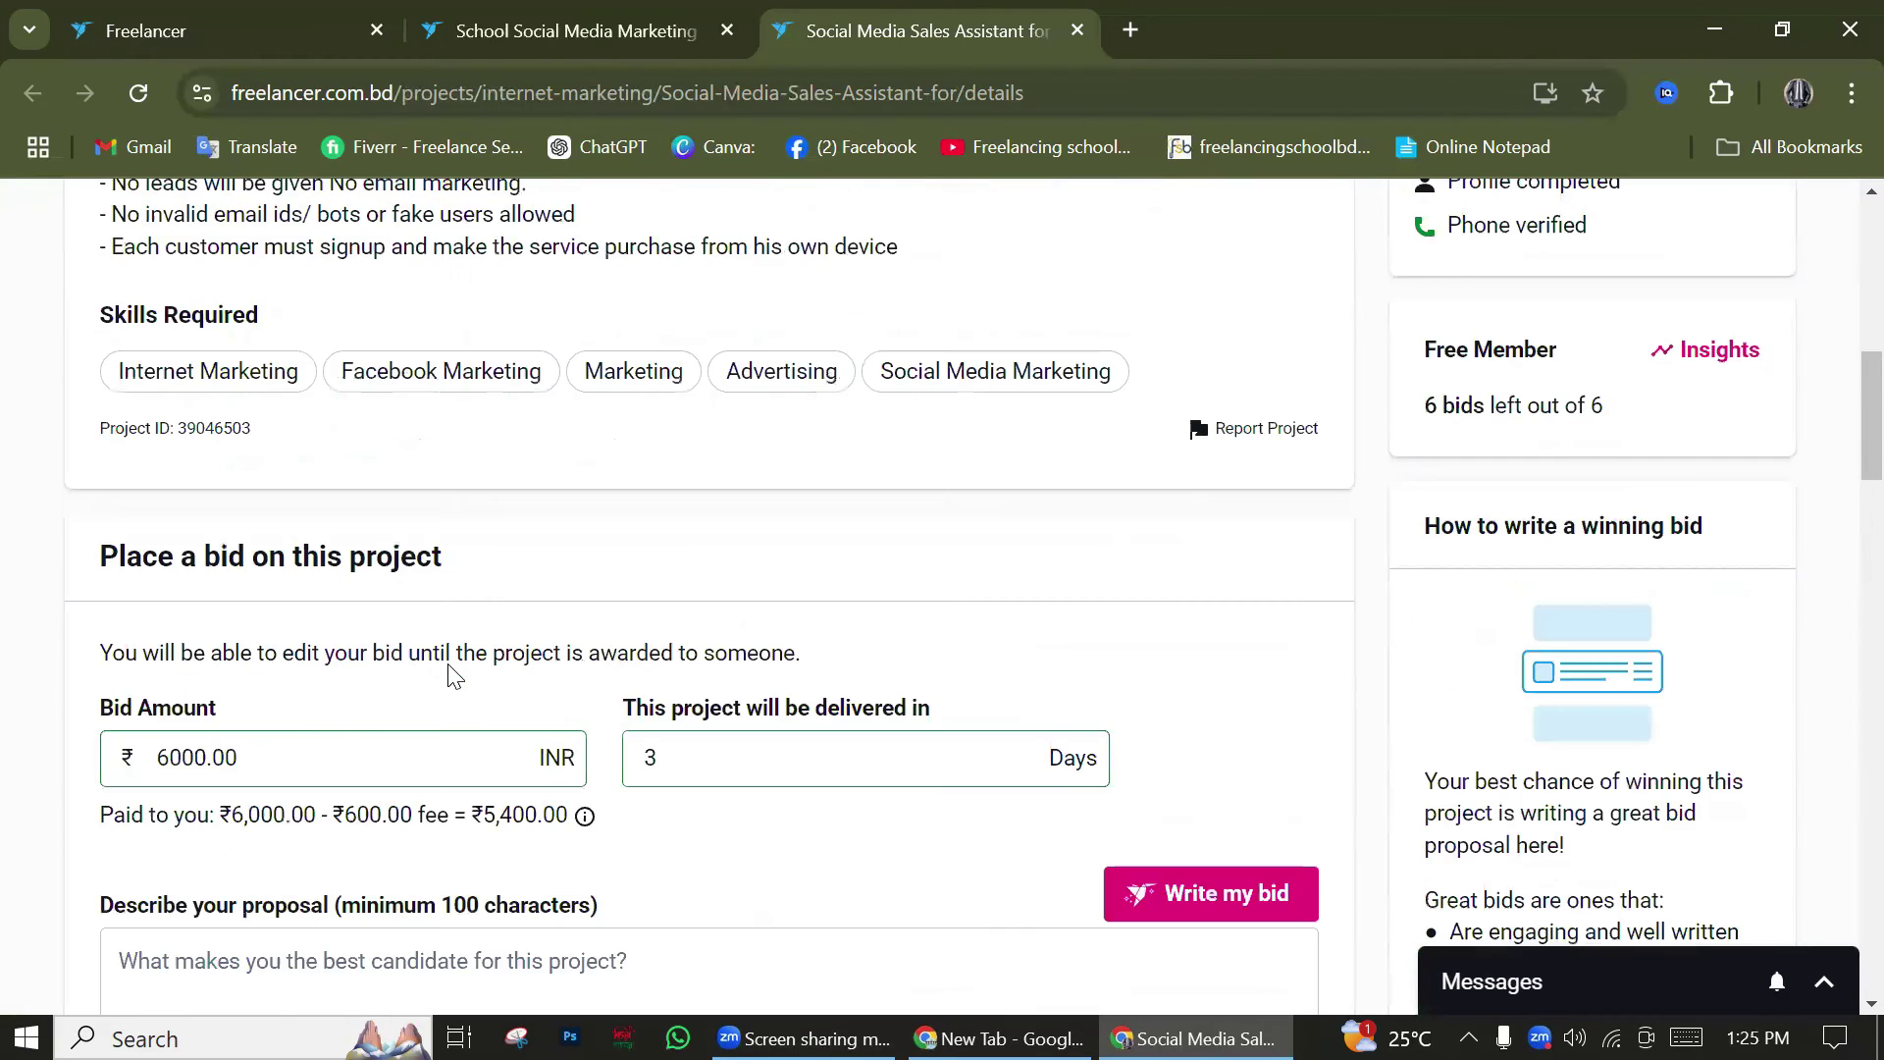
scroll(462, 685, "down", 13)
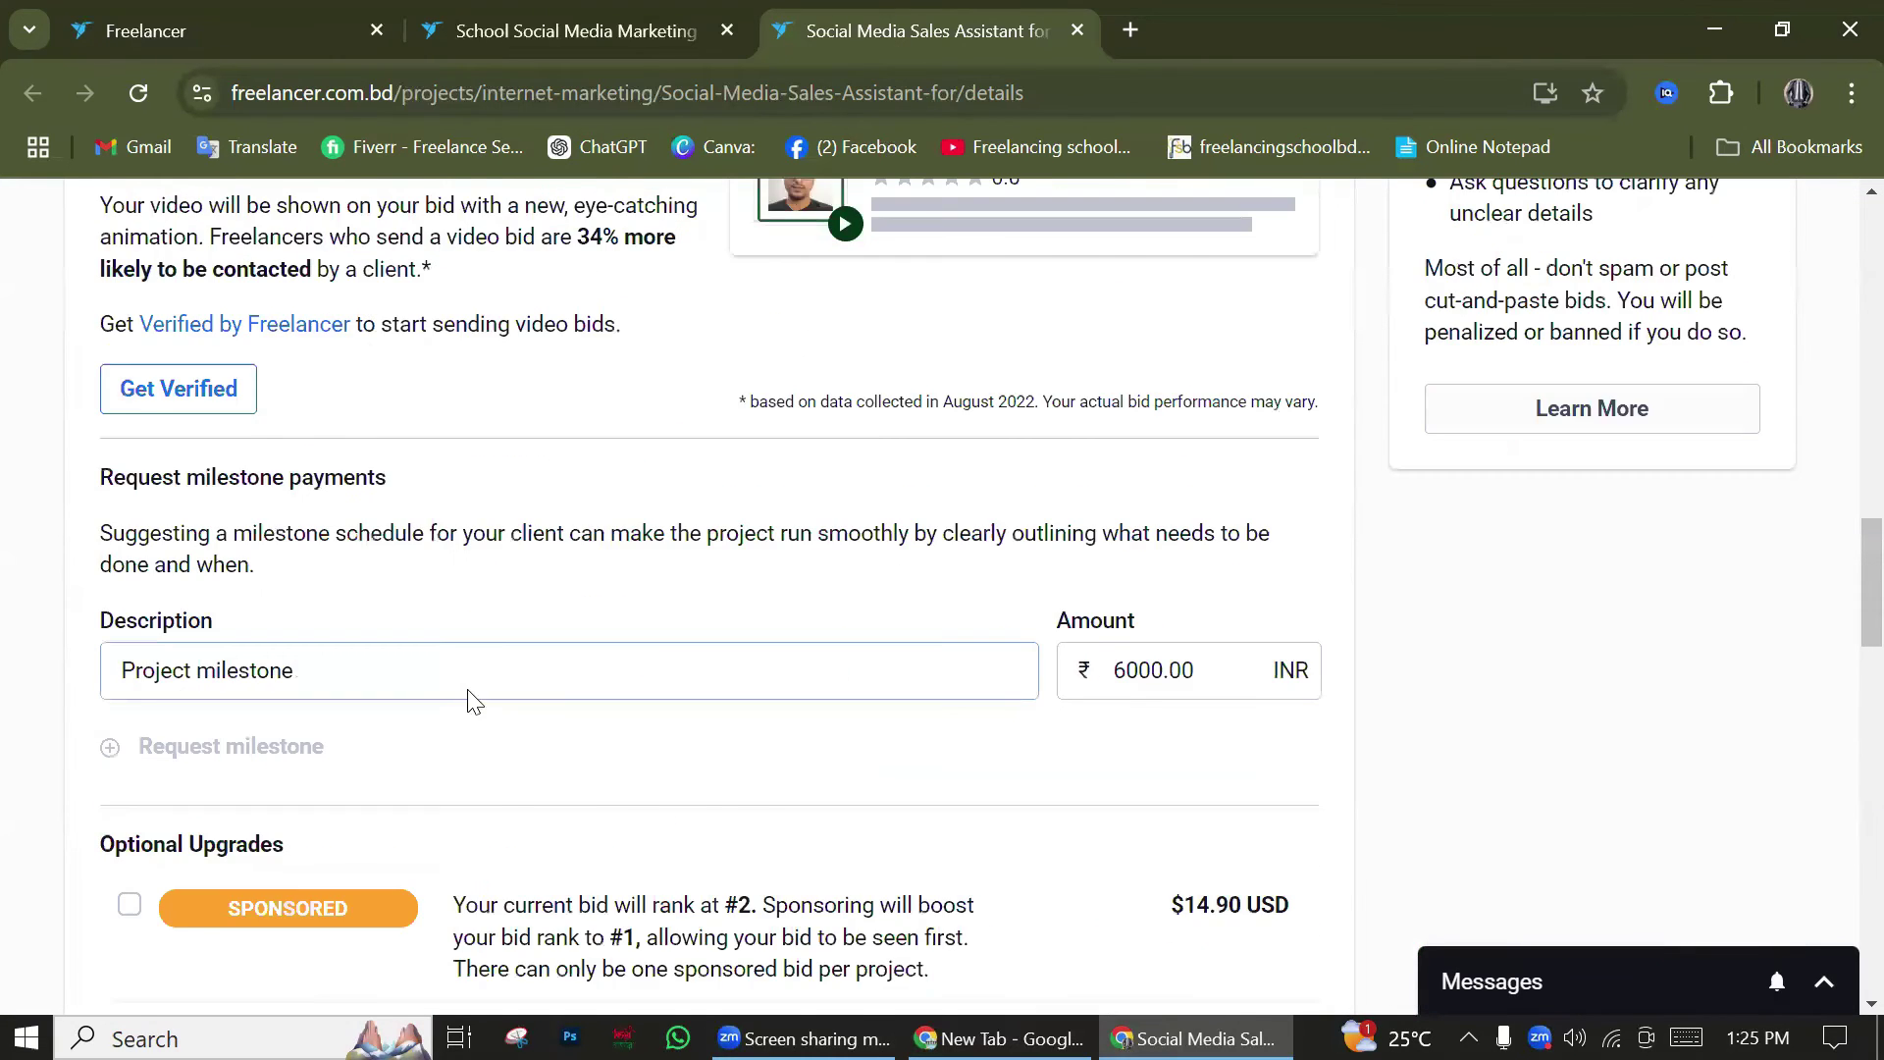
scroll(325, 699, "up", 12)
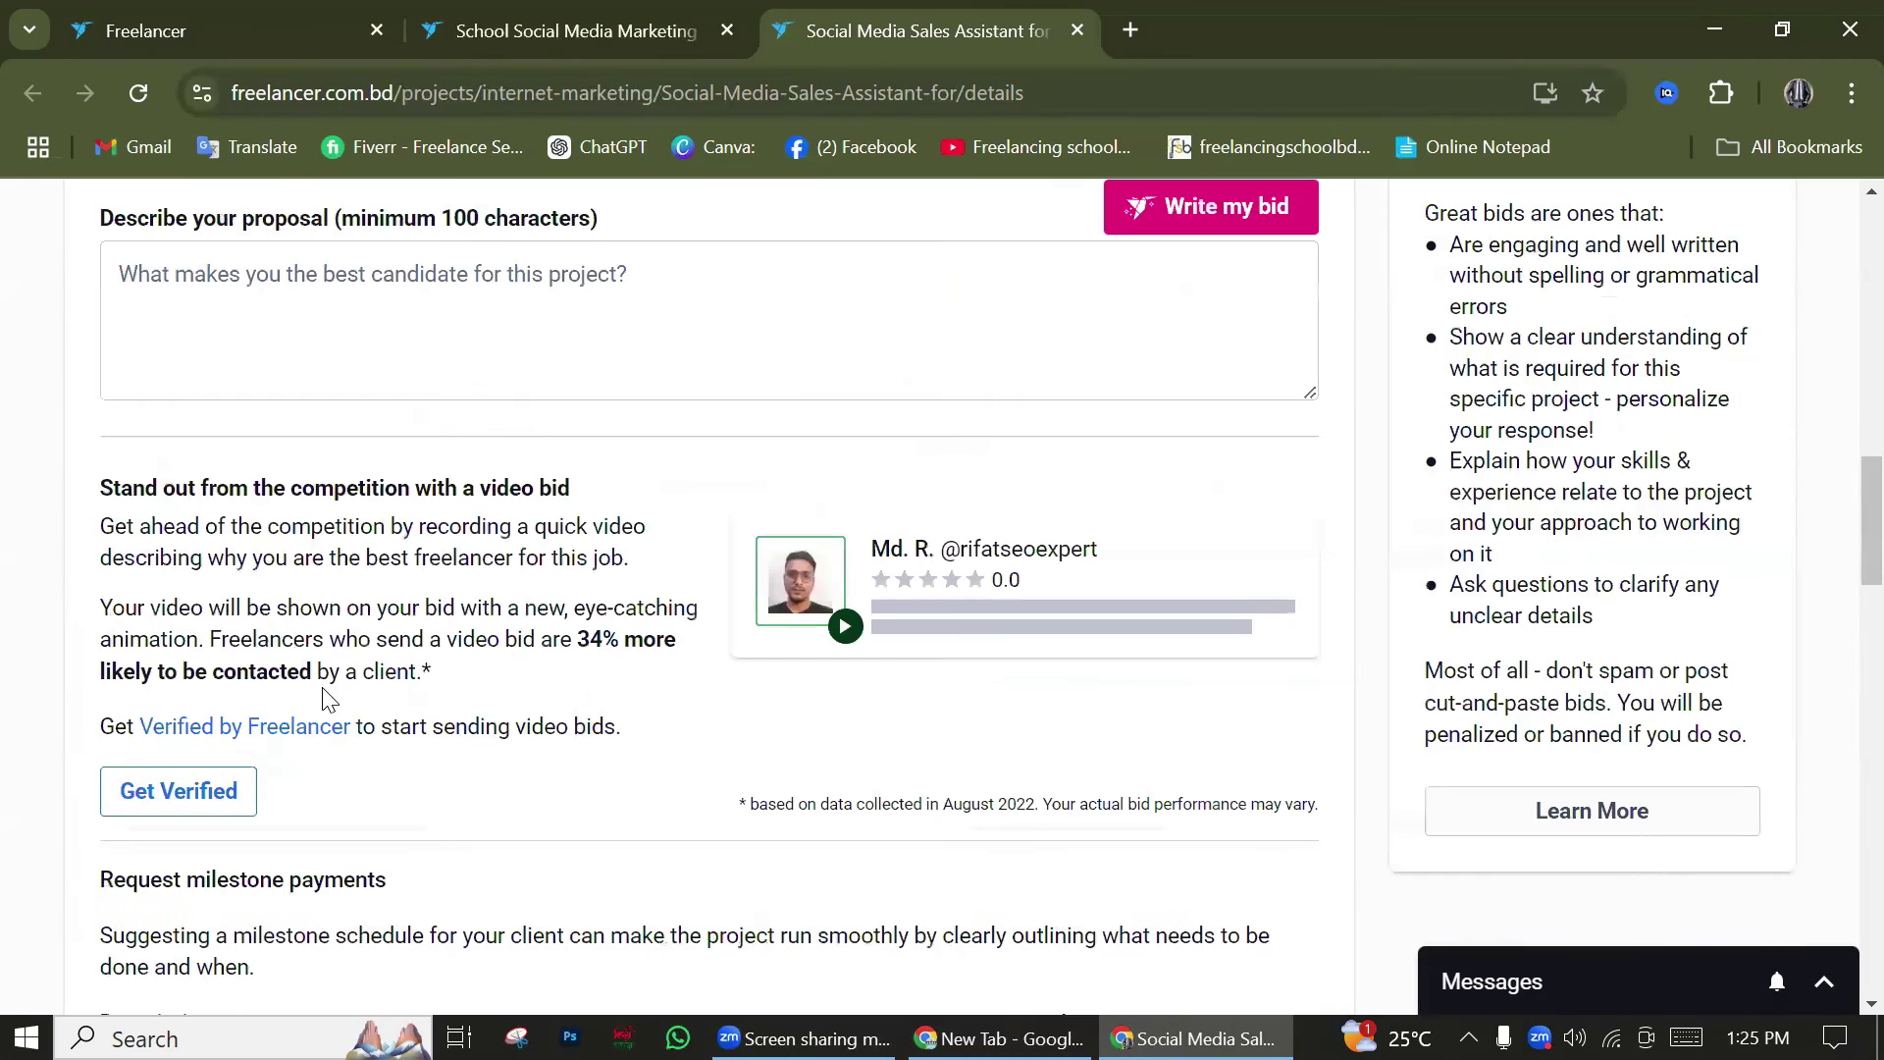
Fill the proposal description with the ChatGPT-written letter for the web hosting sales job and look it over
scroll(320, 686, "up", 5)
left_click(231, 749)
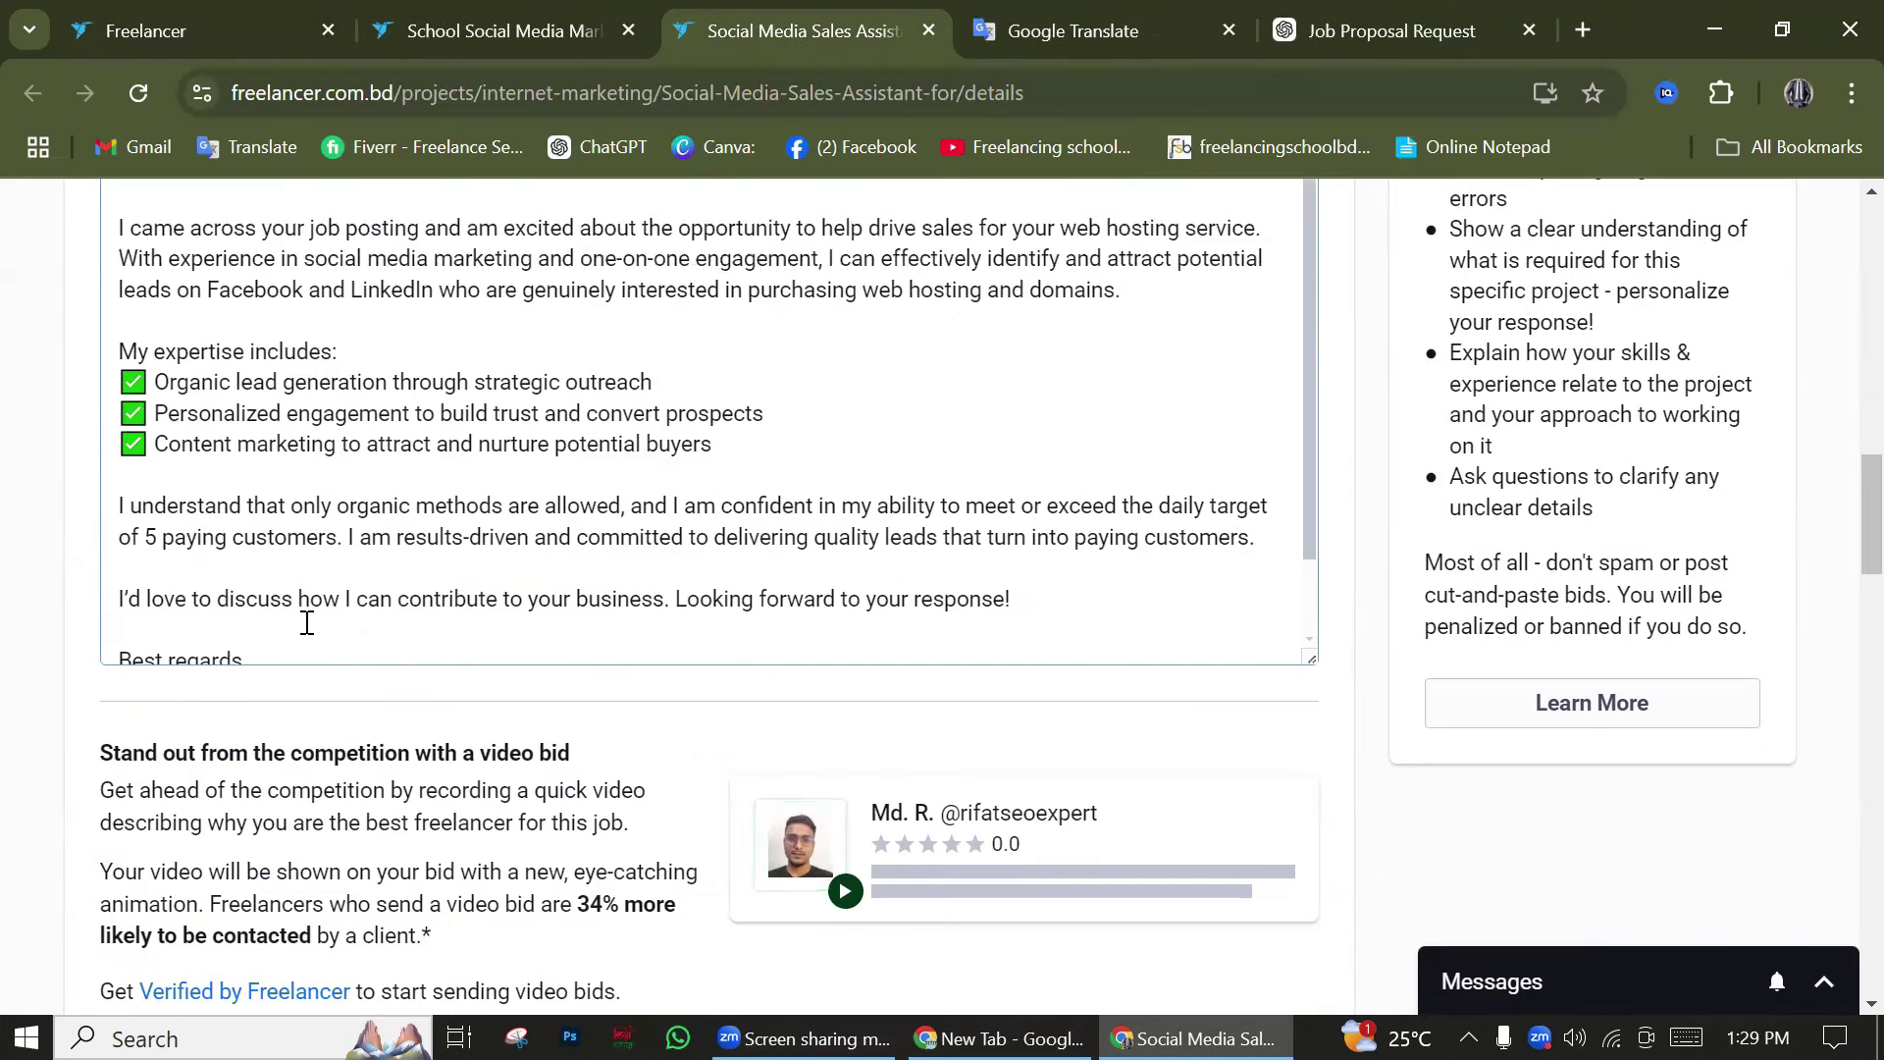
scroll(883, 770, "up", 10)
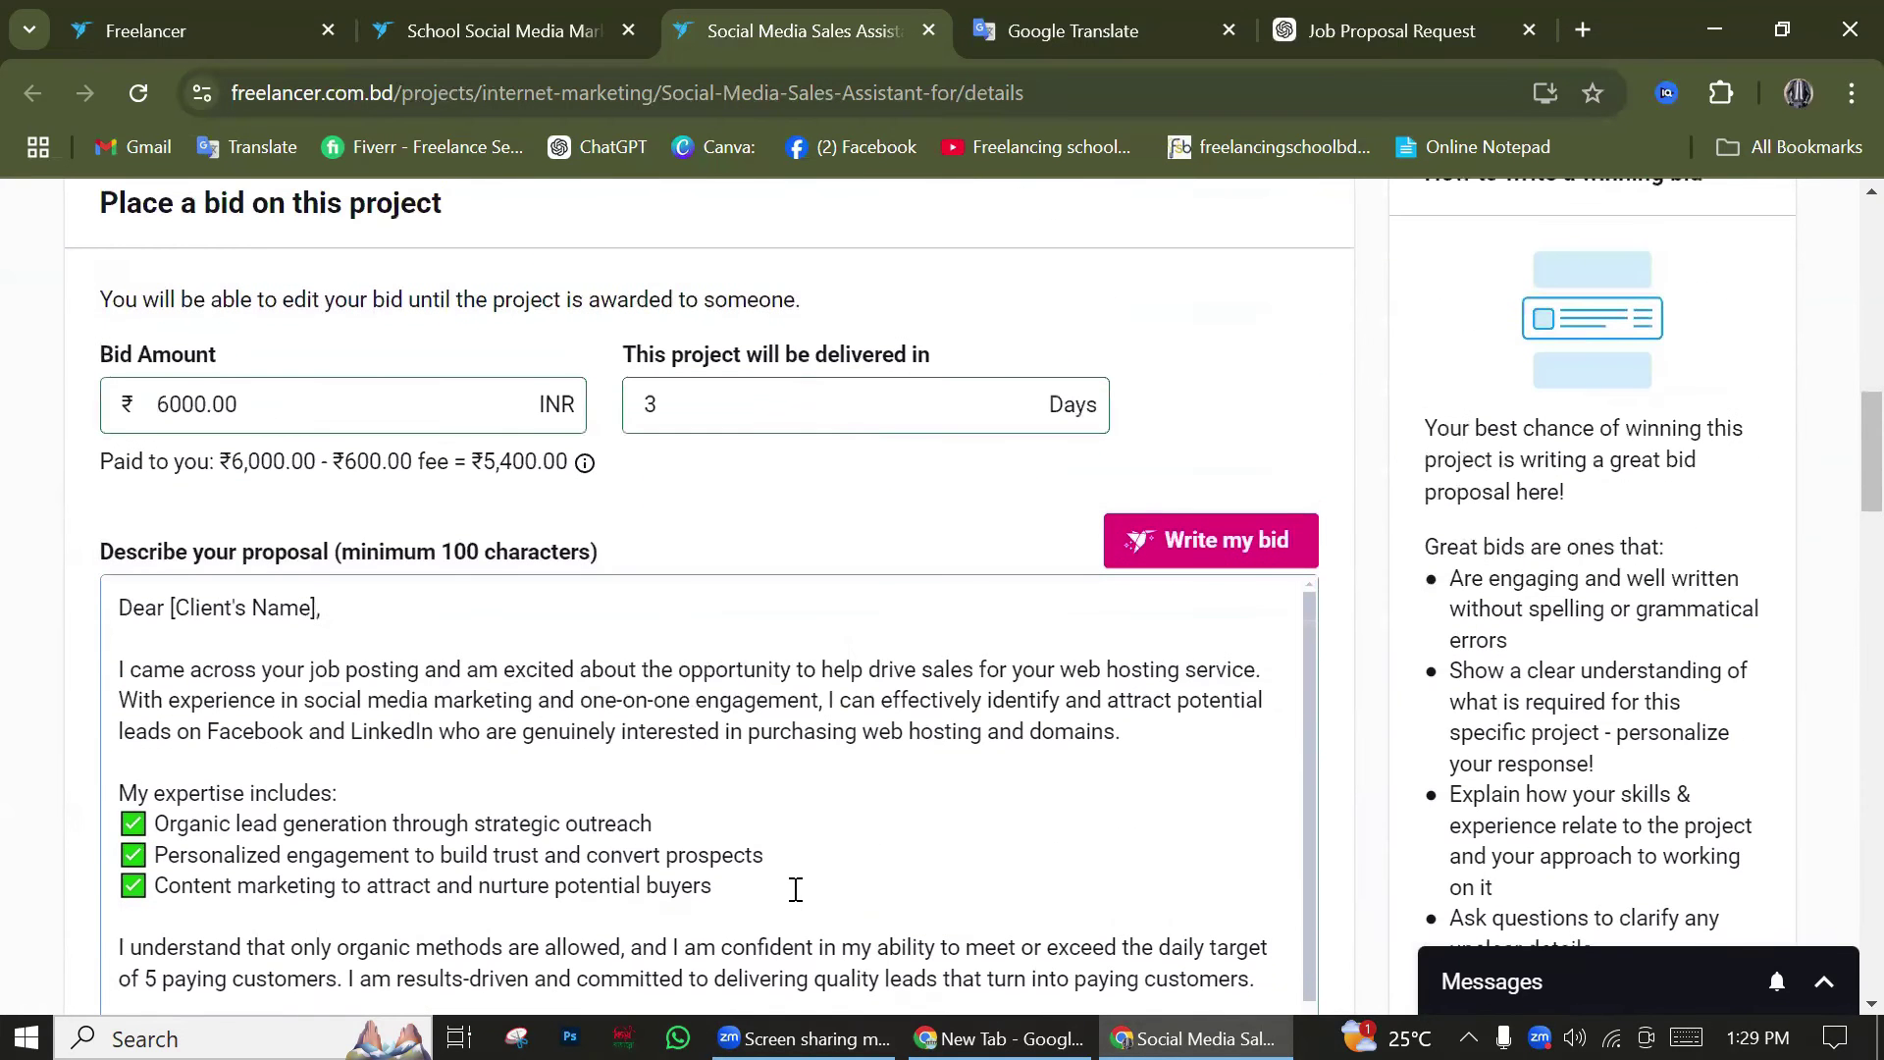
left_click_drag(257, 674, 657, 876)
left_click(756, 869)
Delete the [Client's Name] placeholder and its comma after "Dear" in the proposal's greeting
double_click(135, 607)
left_click_drag(322, 608, 167, 607)
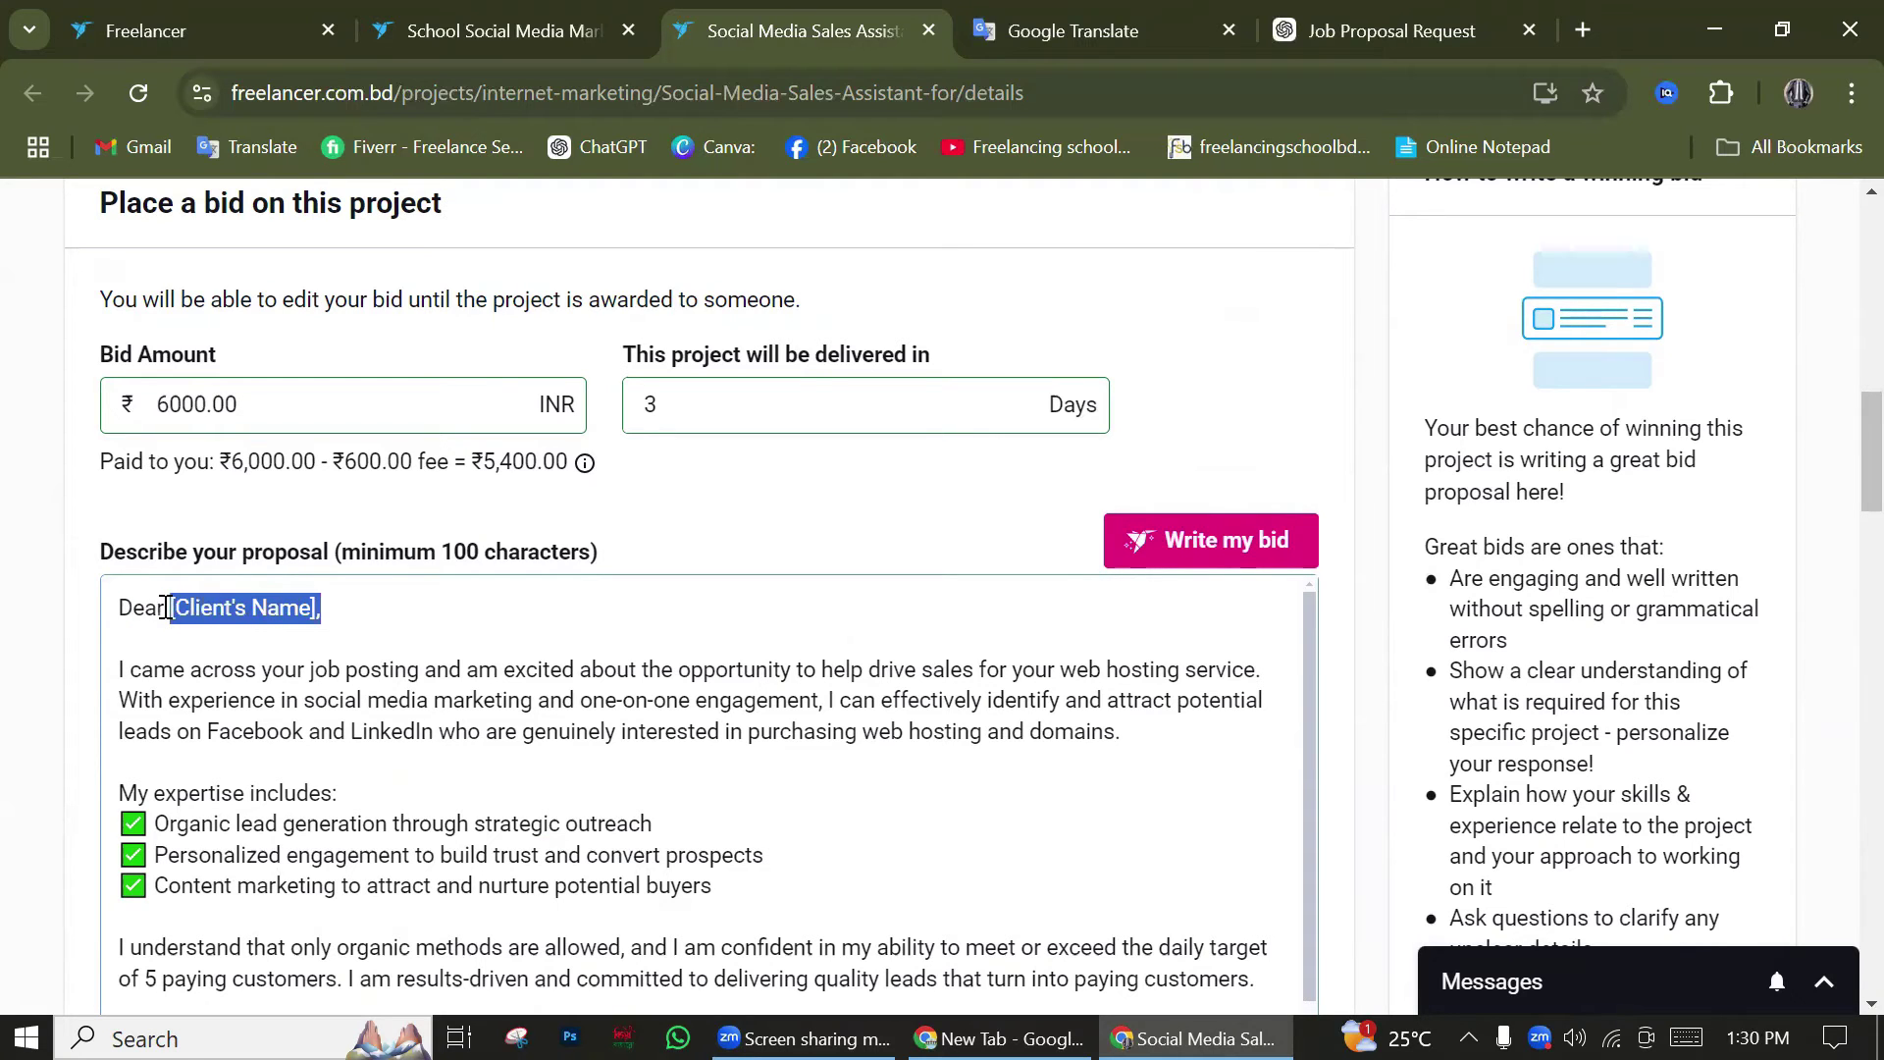
key("BackSpace")
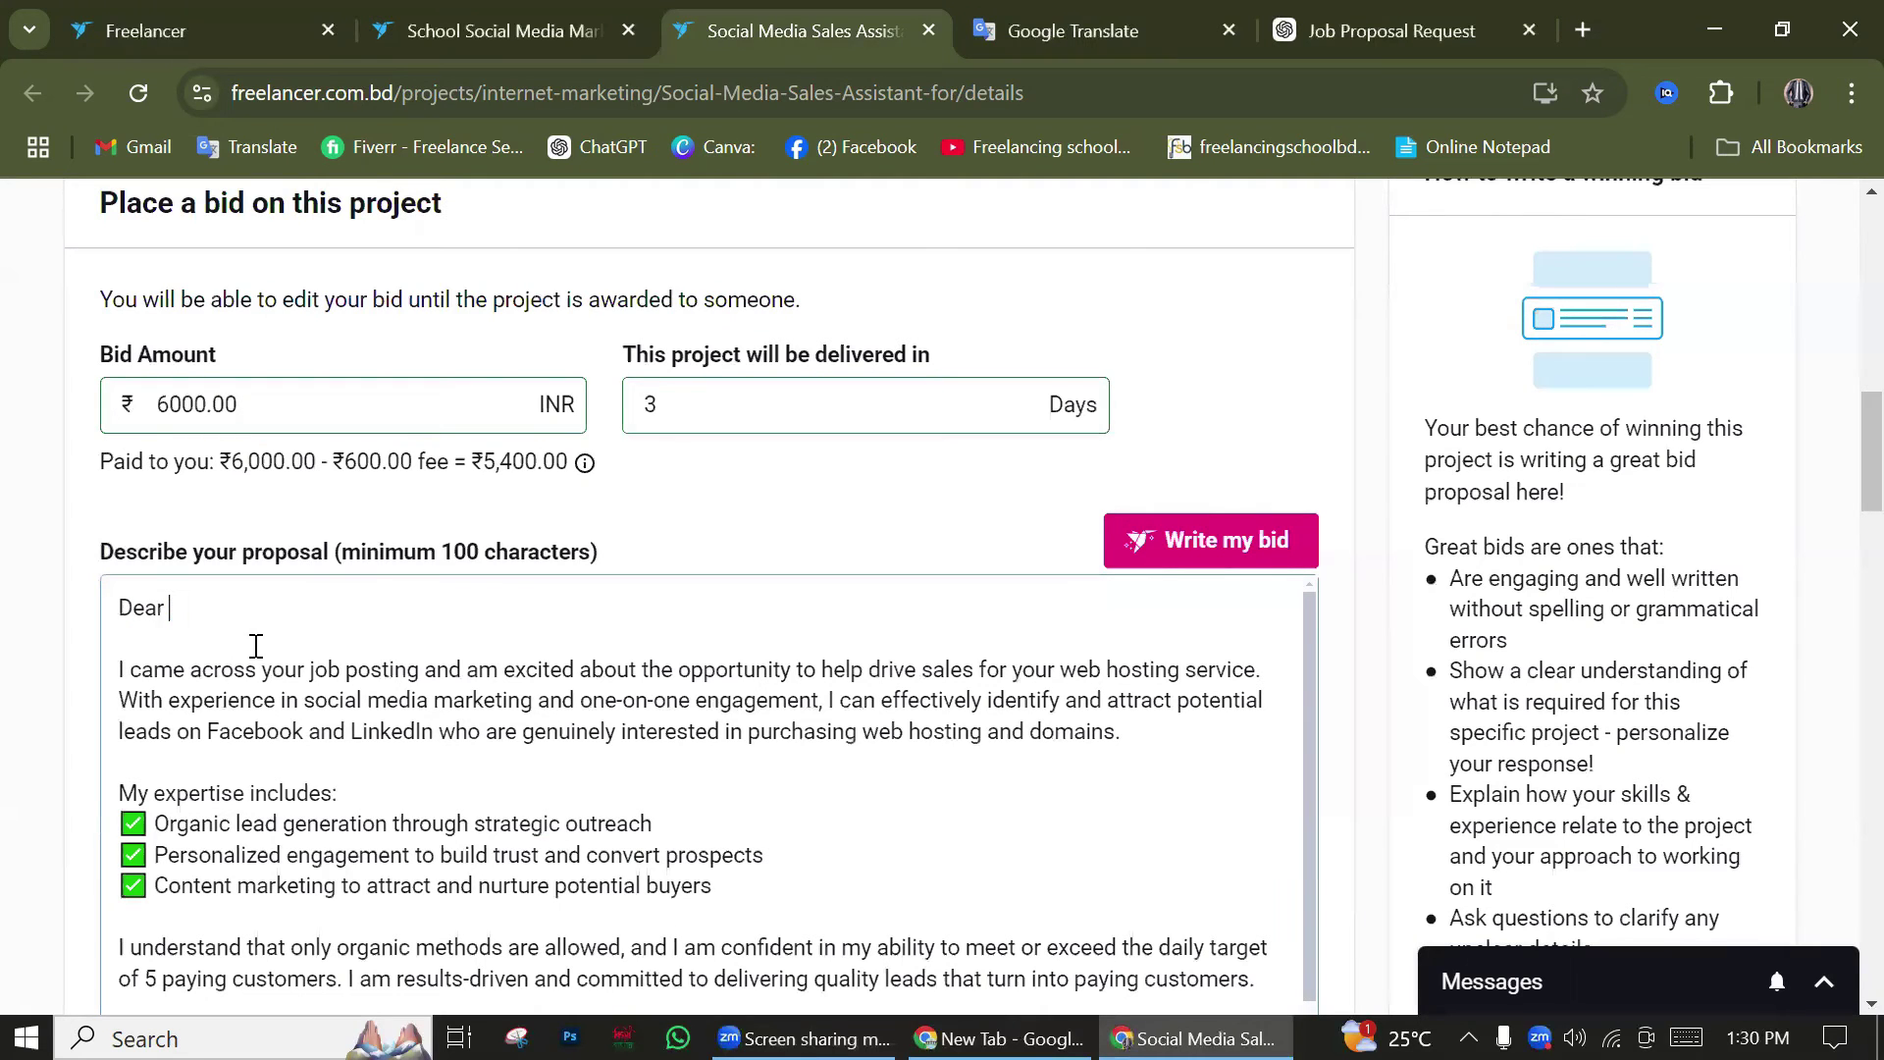
Compare the proposal's opening with the project details and reread its expertise and closing paragraphs
left_click_drag(131, 669, 923, 669)
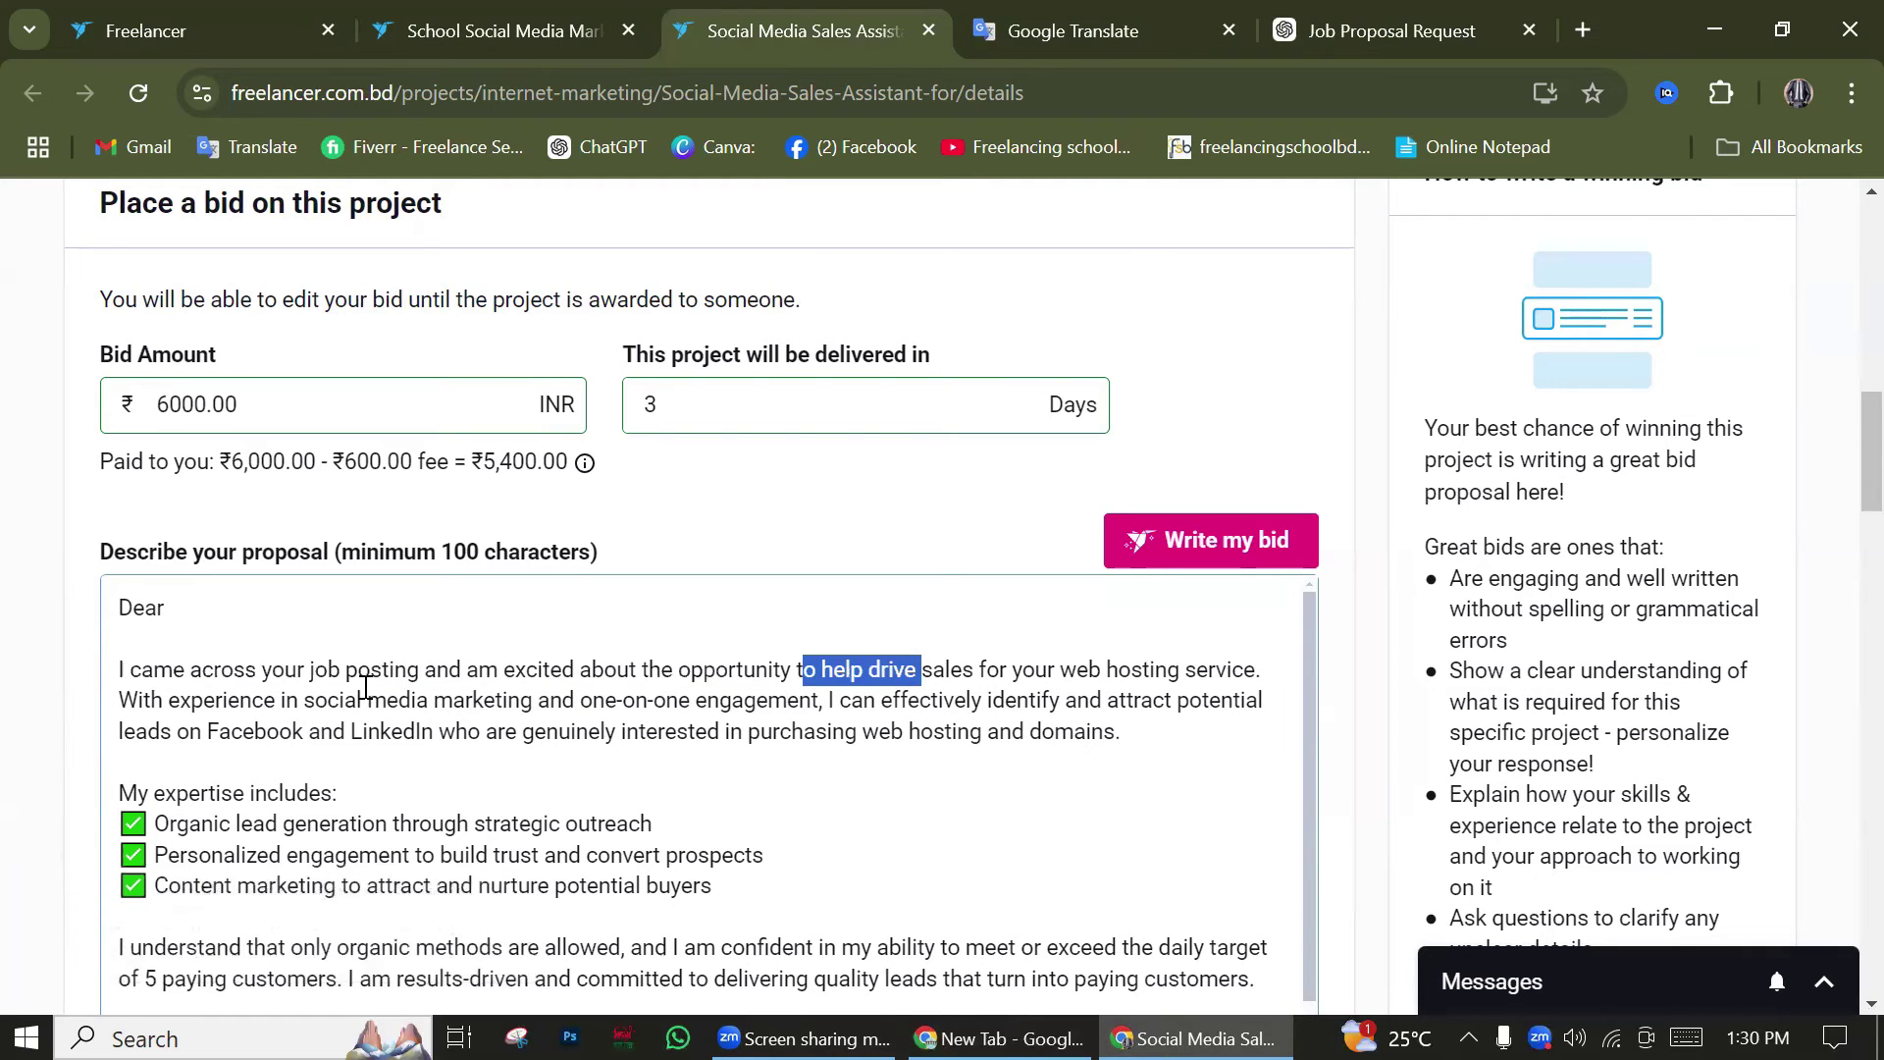
scroll(522, 656, "up", 8)
scroll(395, 564, "up", 6)
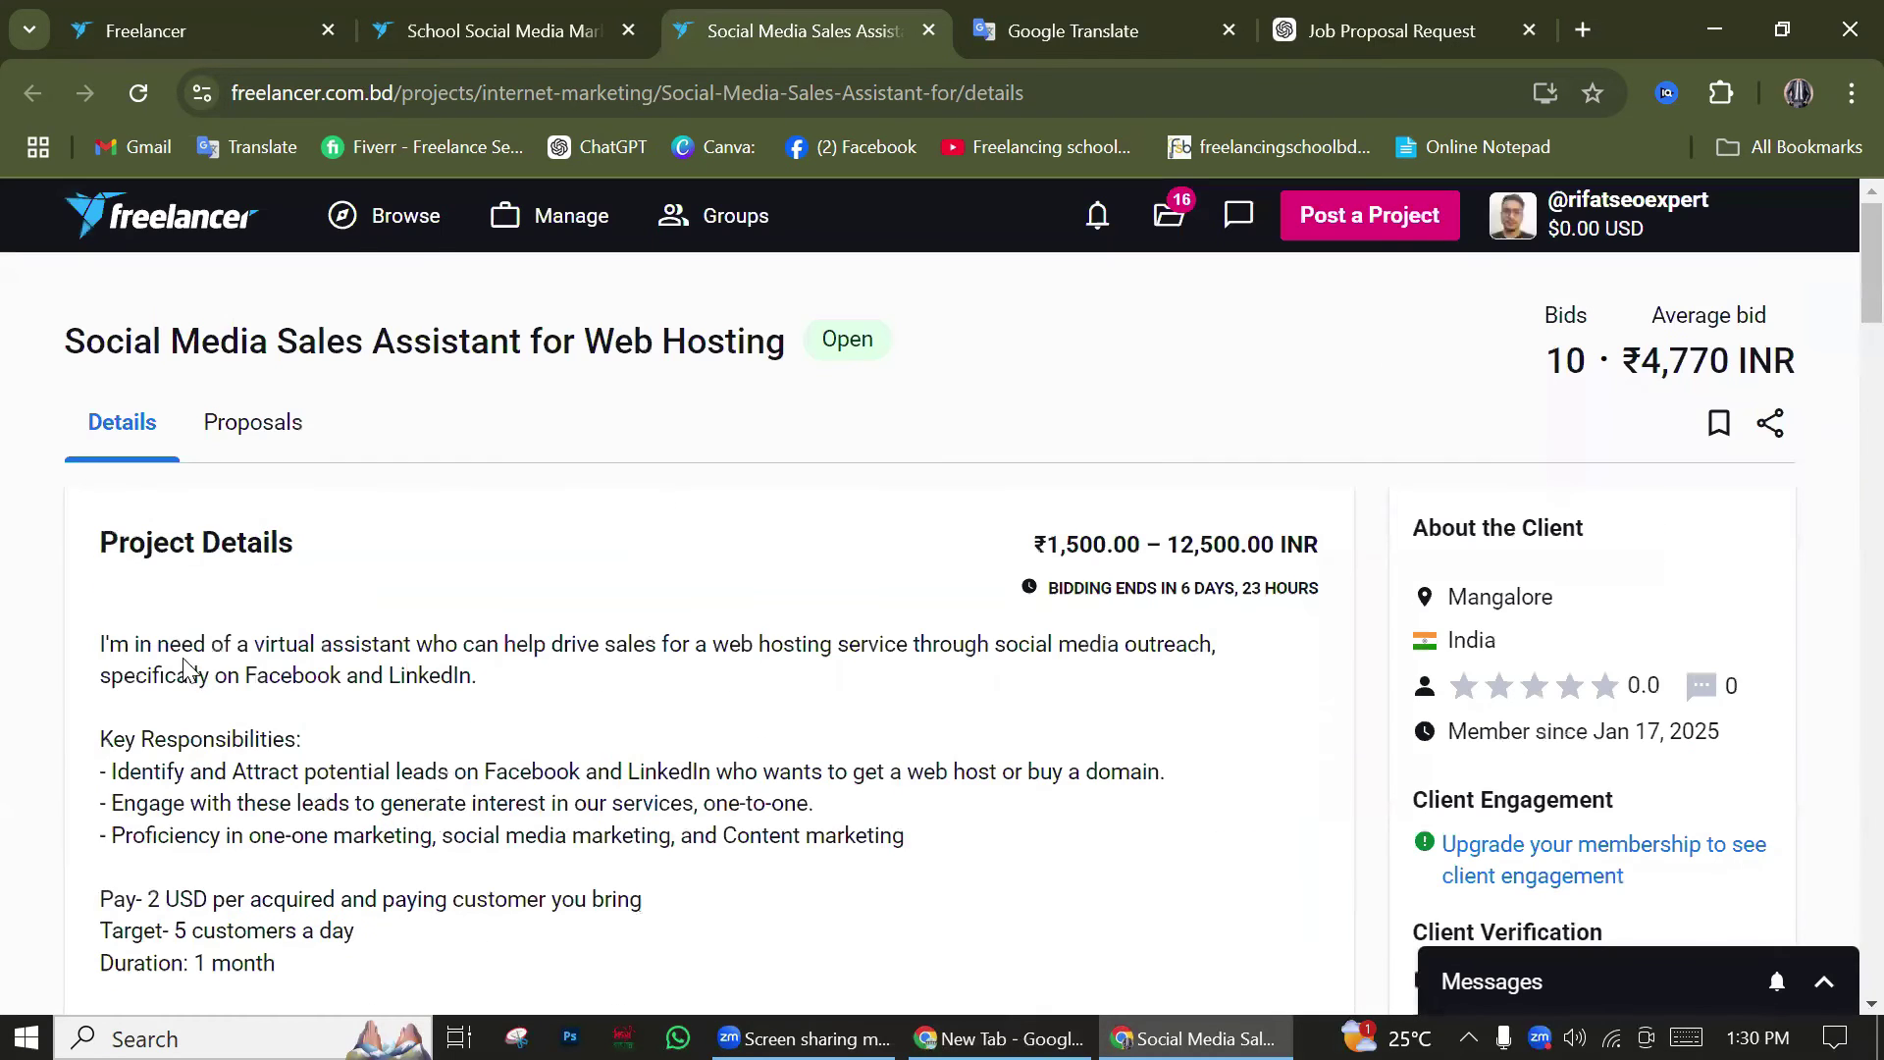
scroll(376, 764, "down", 14)
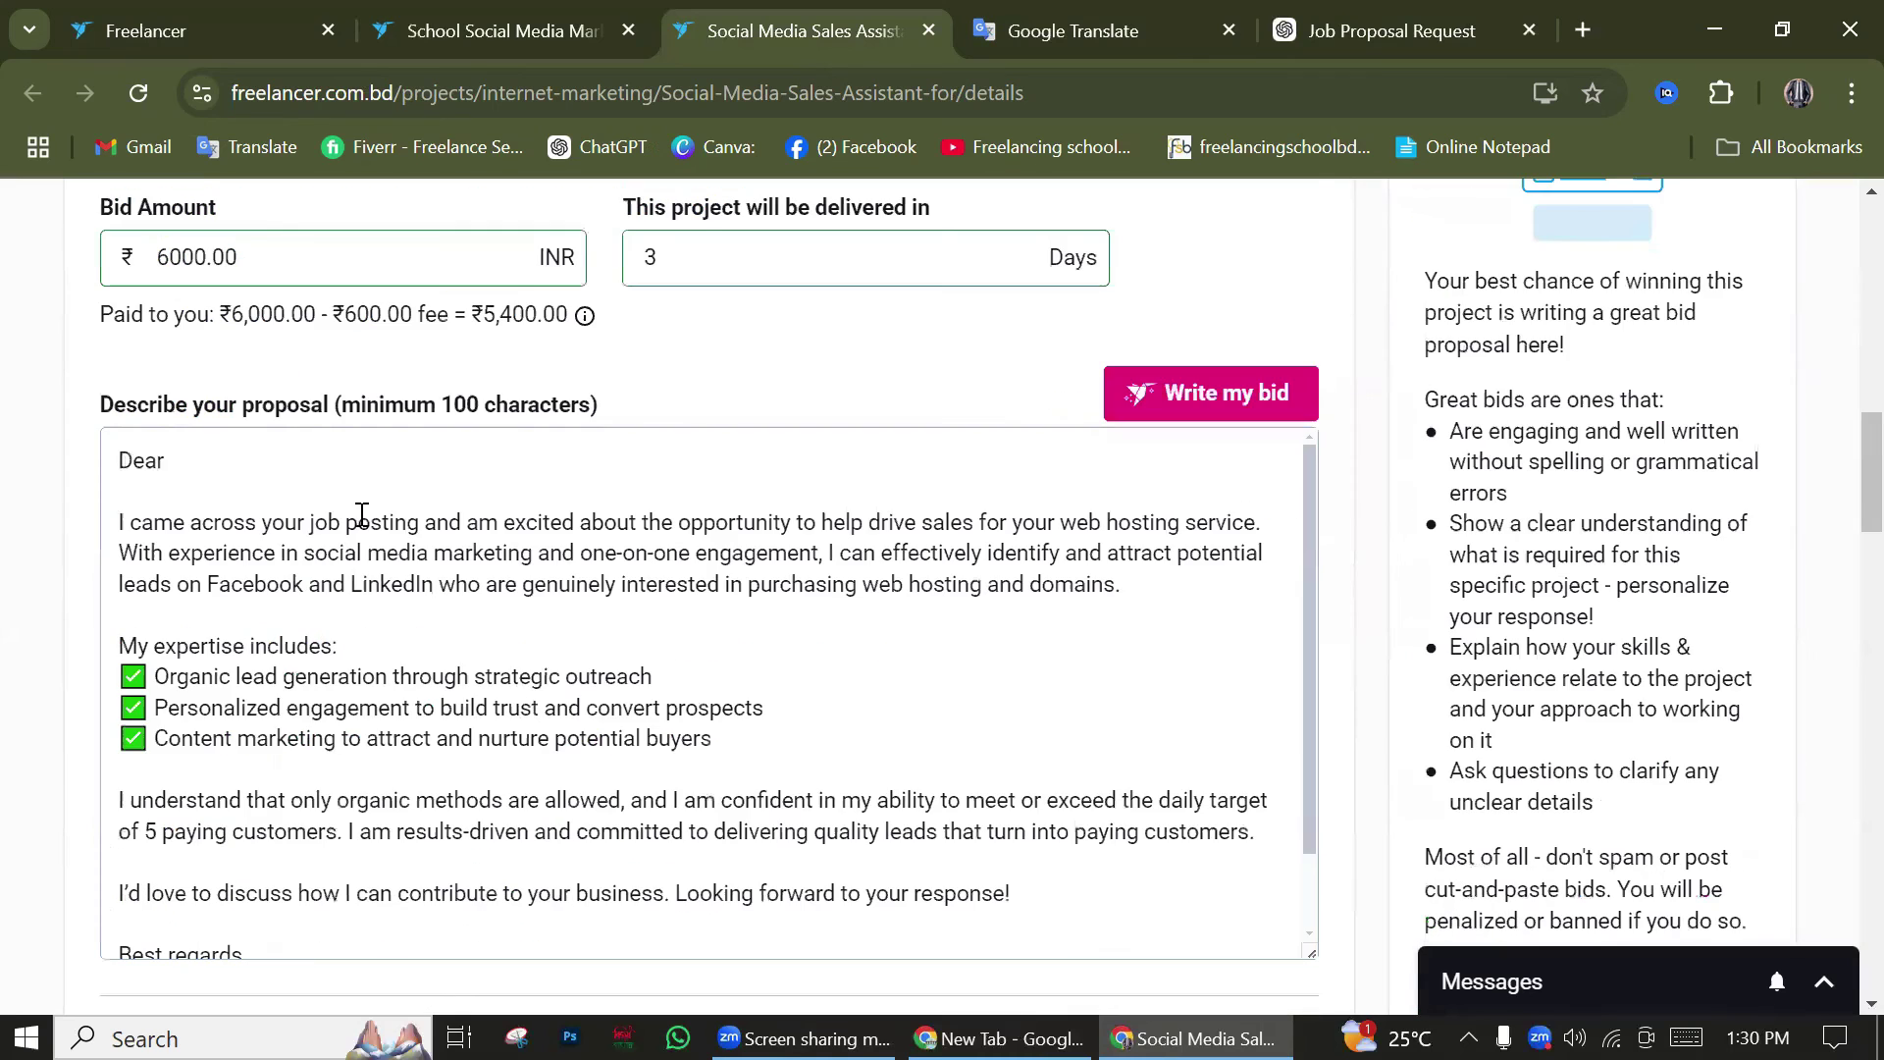
scroll(189, 357, "down", 3)
left_click_drag(190, 357, 1011, 598)
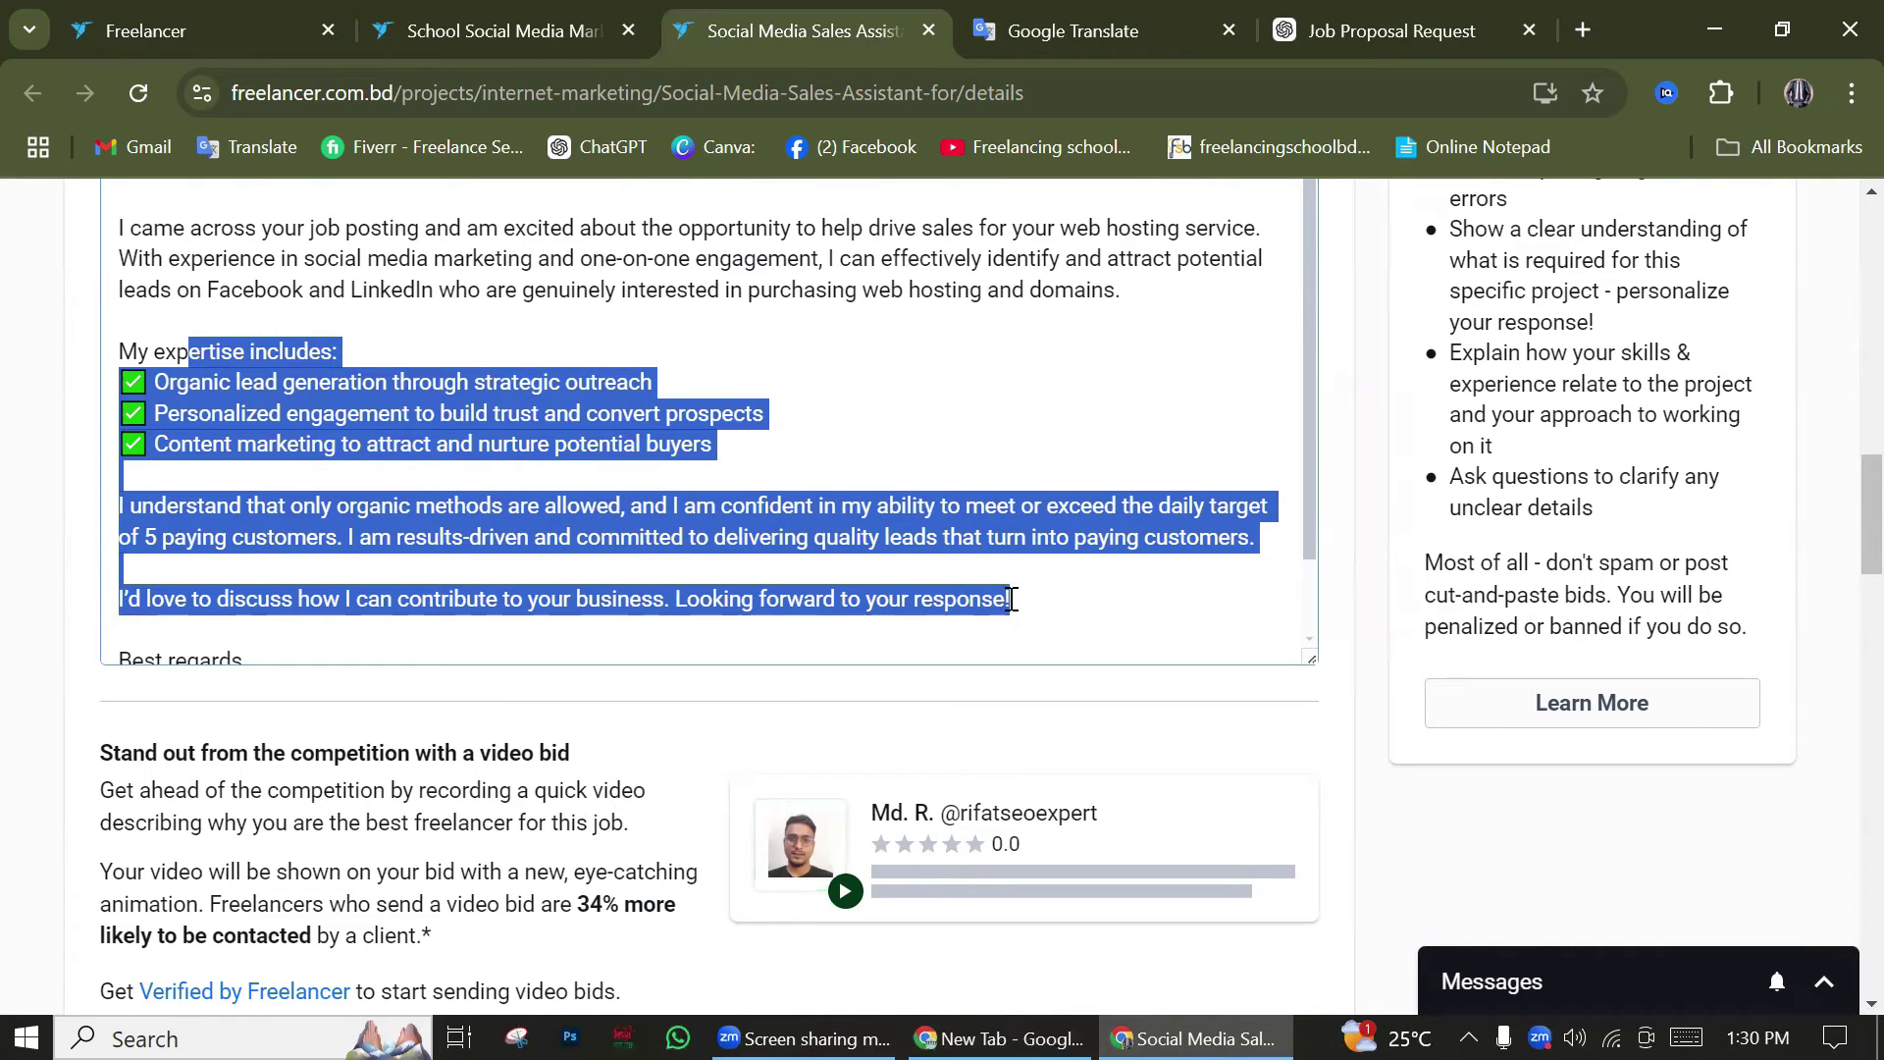
Replace the [Your Name] placeholder under "Best regards" with the freelancer's name
scroll(603, 437, "down", 1)
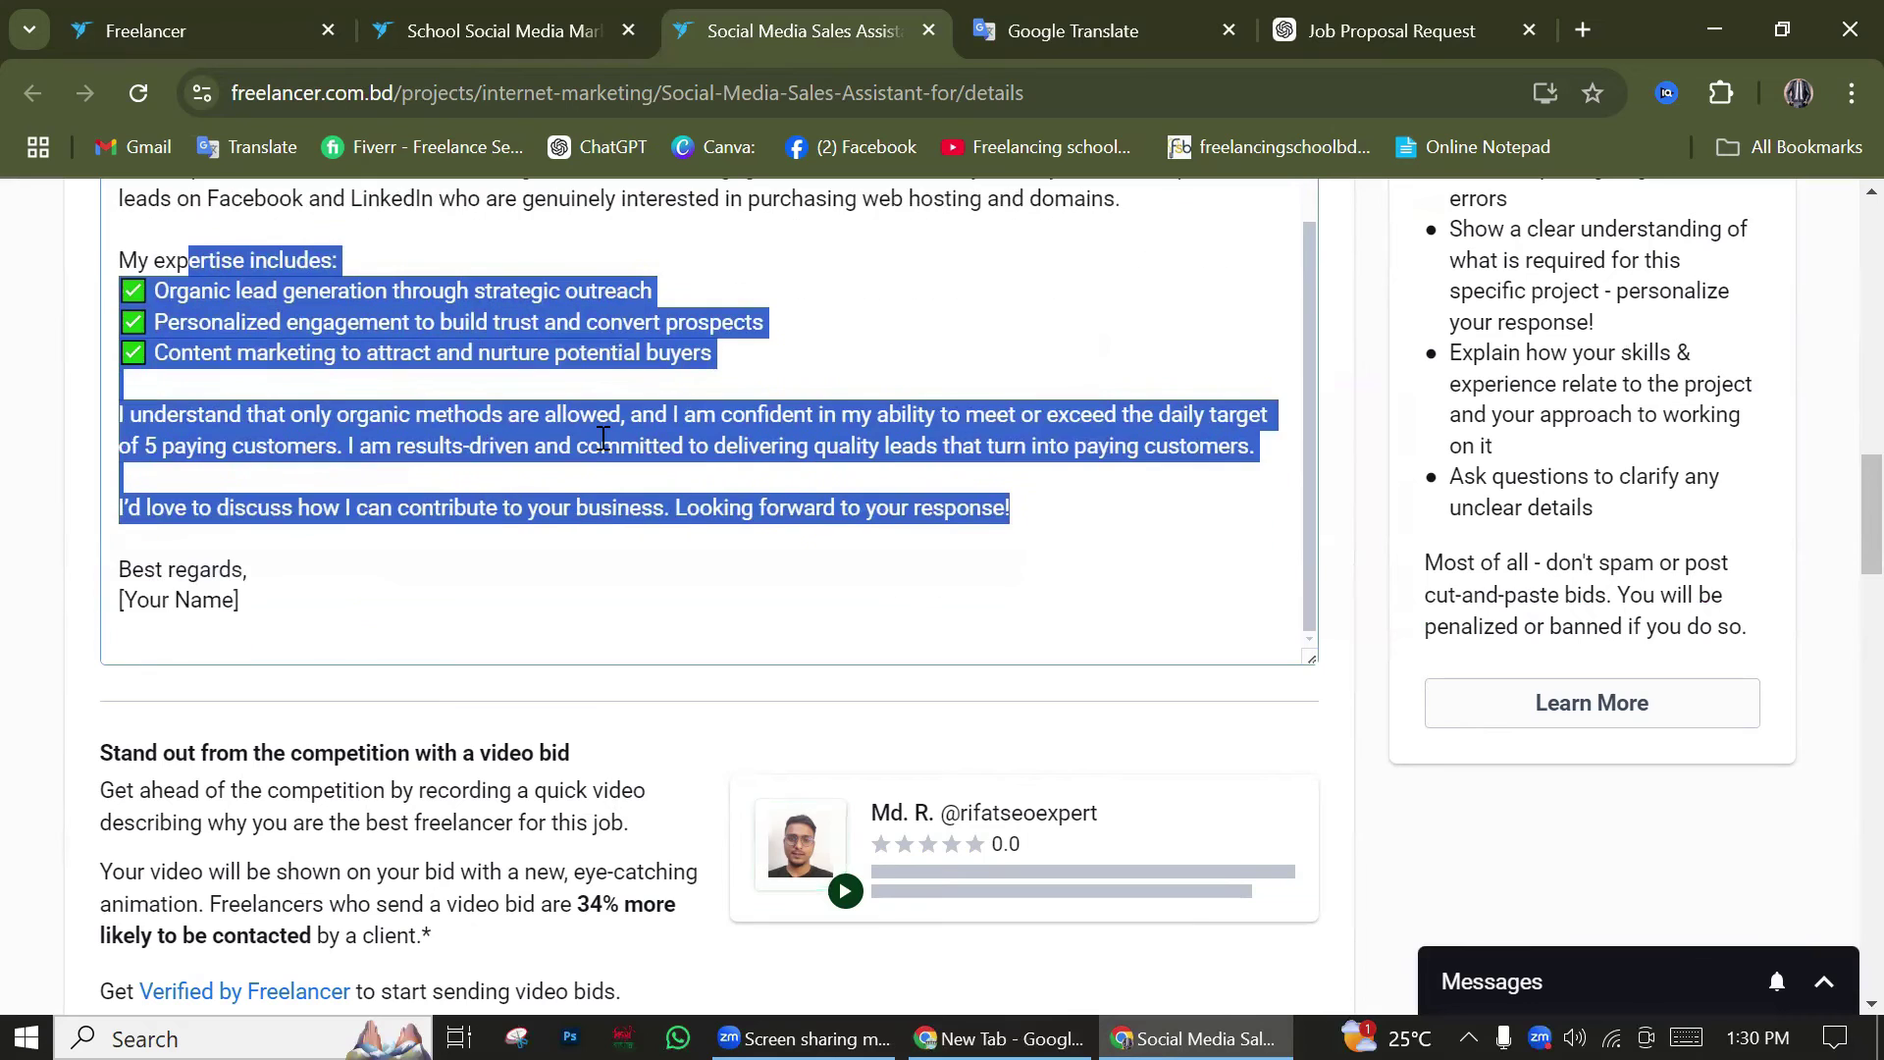
left_click(292, 608)
left_click_drag(248, 569, 115, 602)
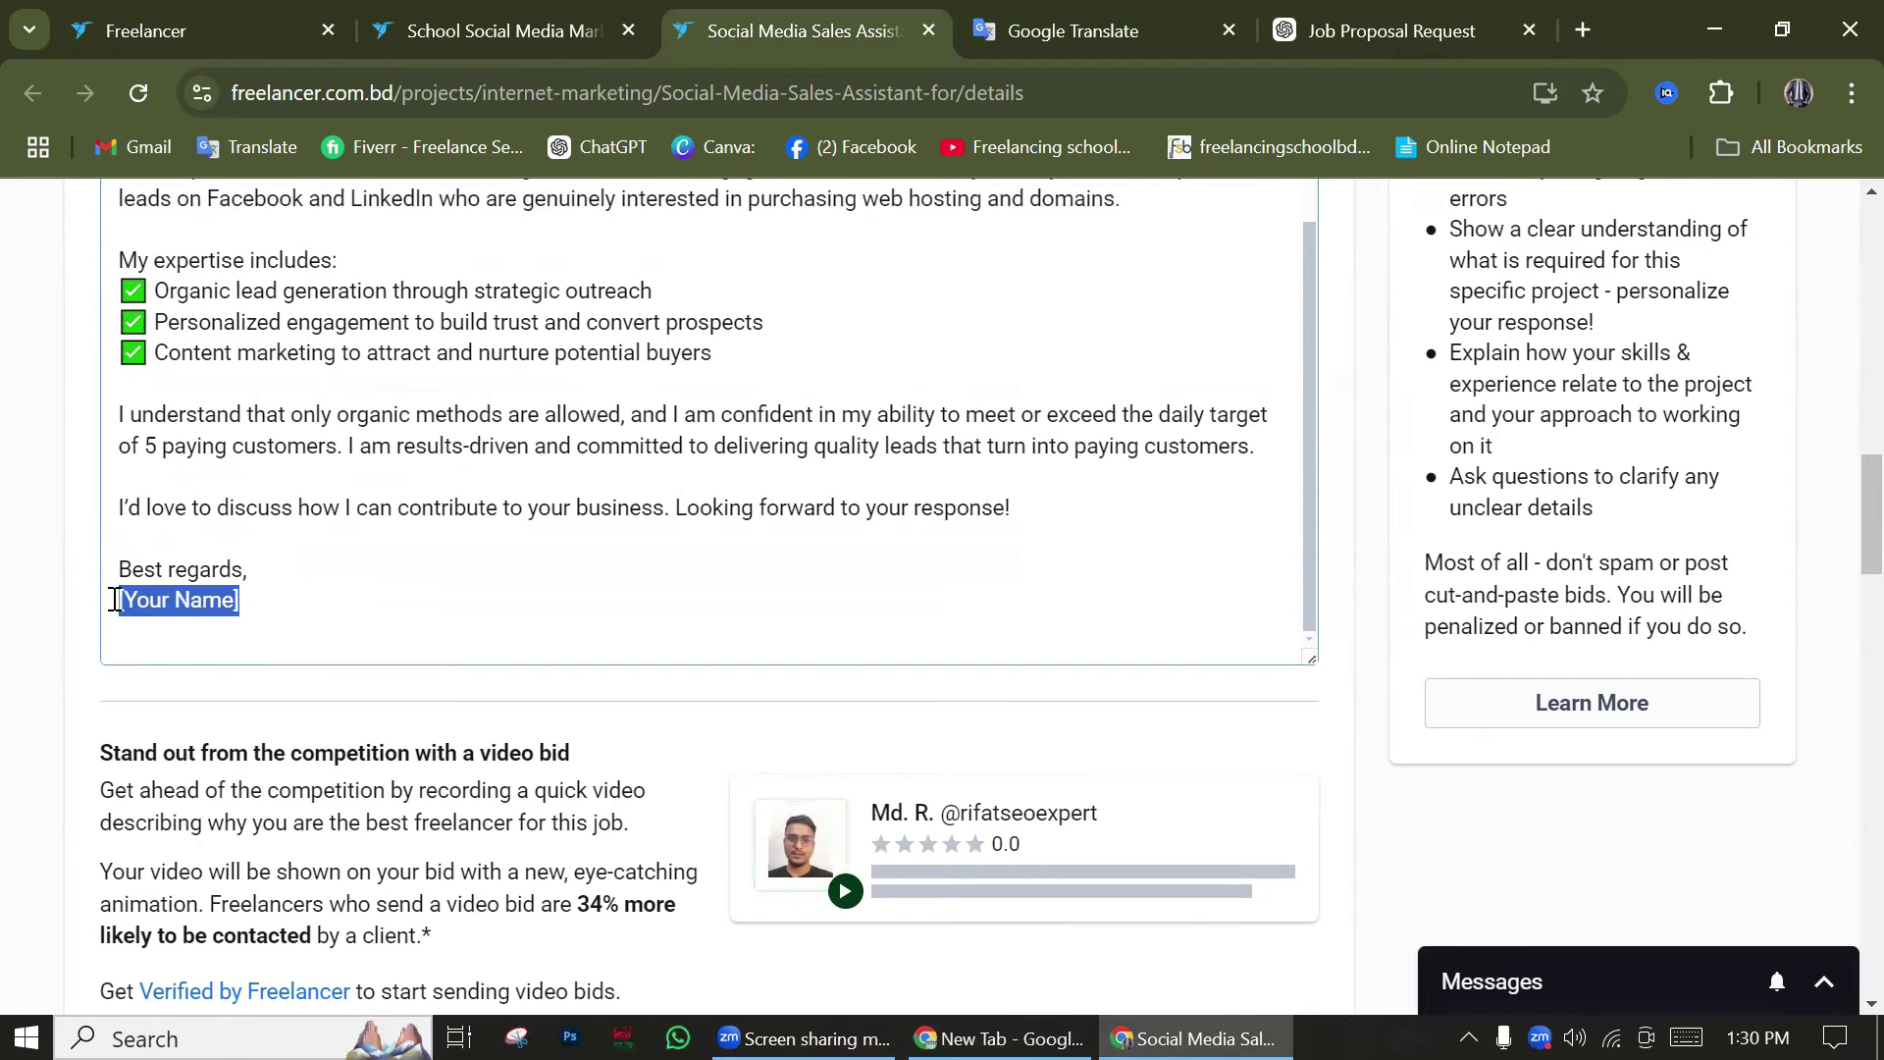
type("R")
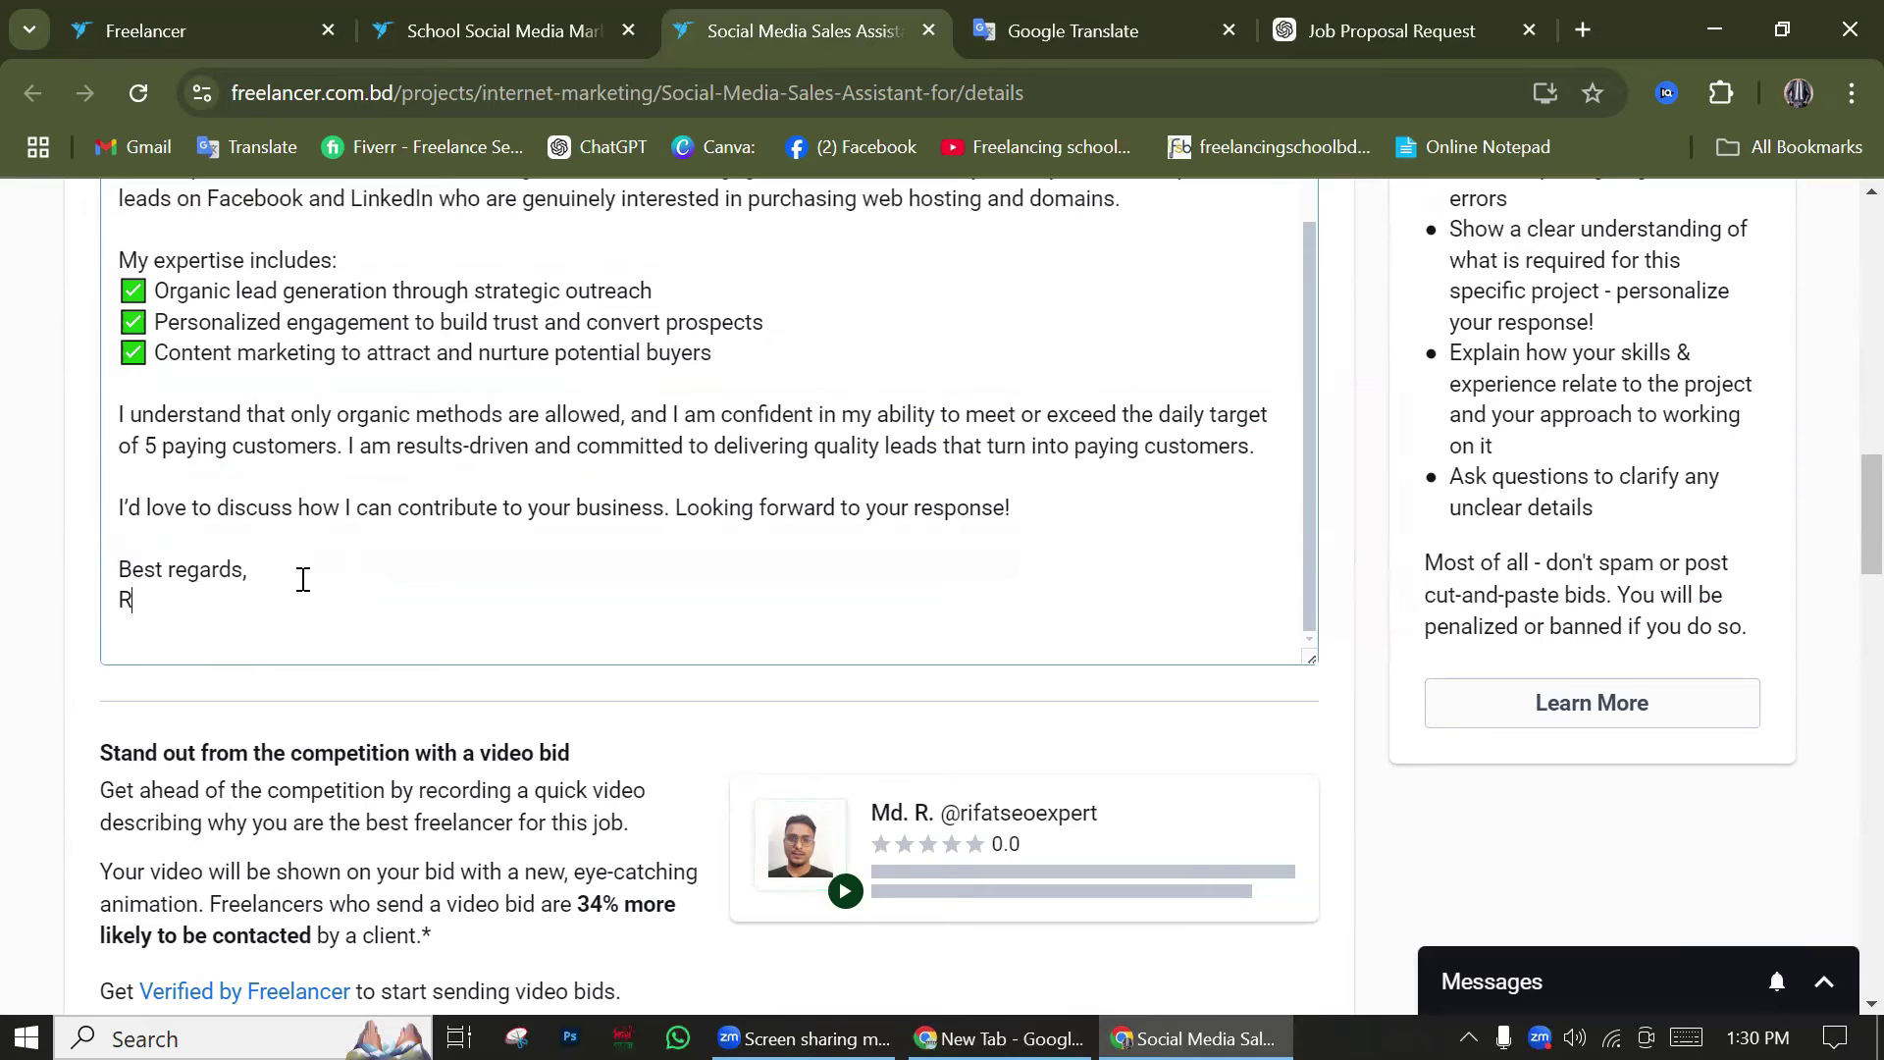
type("ifatullah")
Reread the proposal from the greeting through the expertise list and the sign-off
scroll(521, 504, "up", 5)
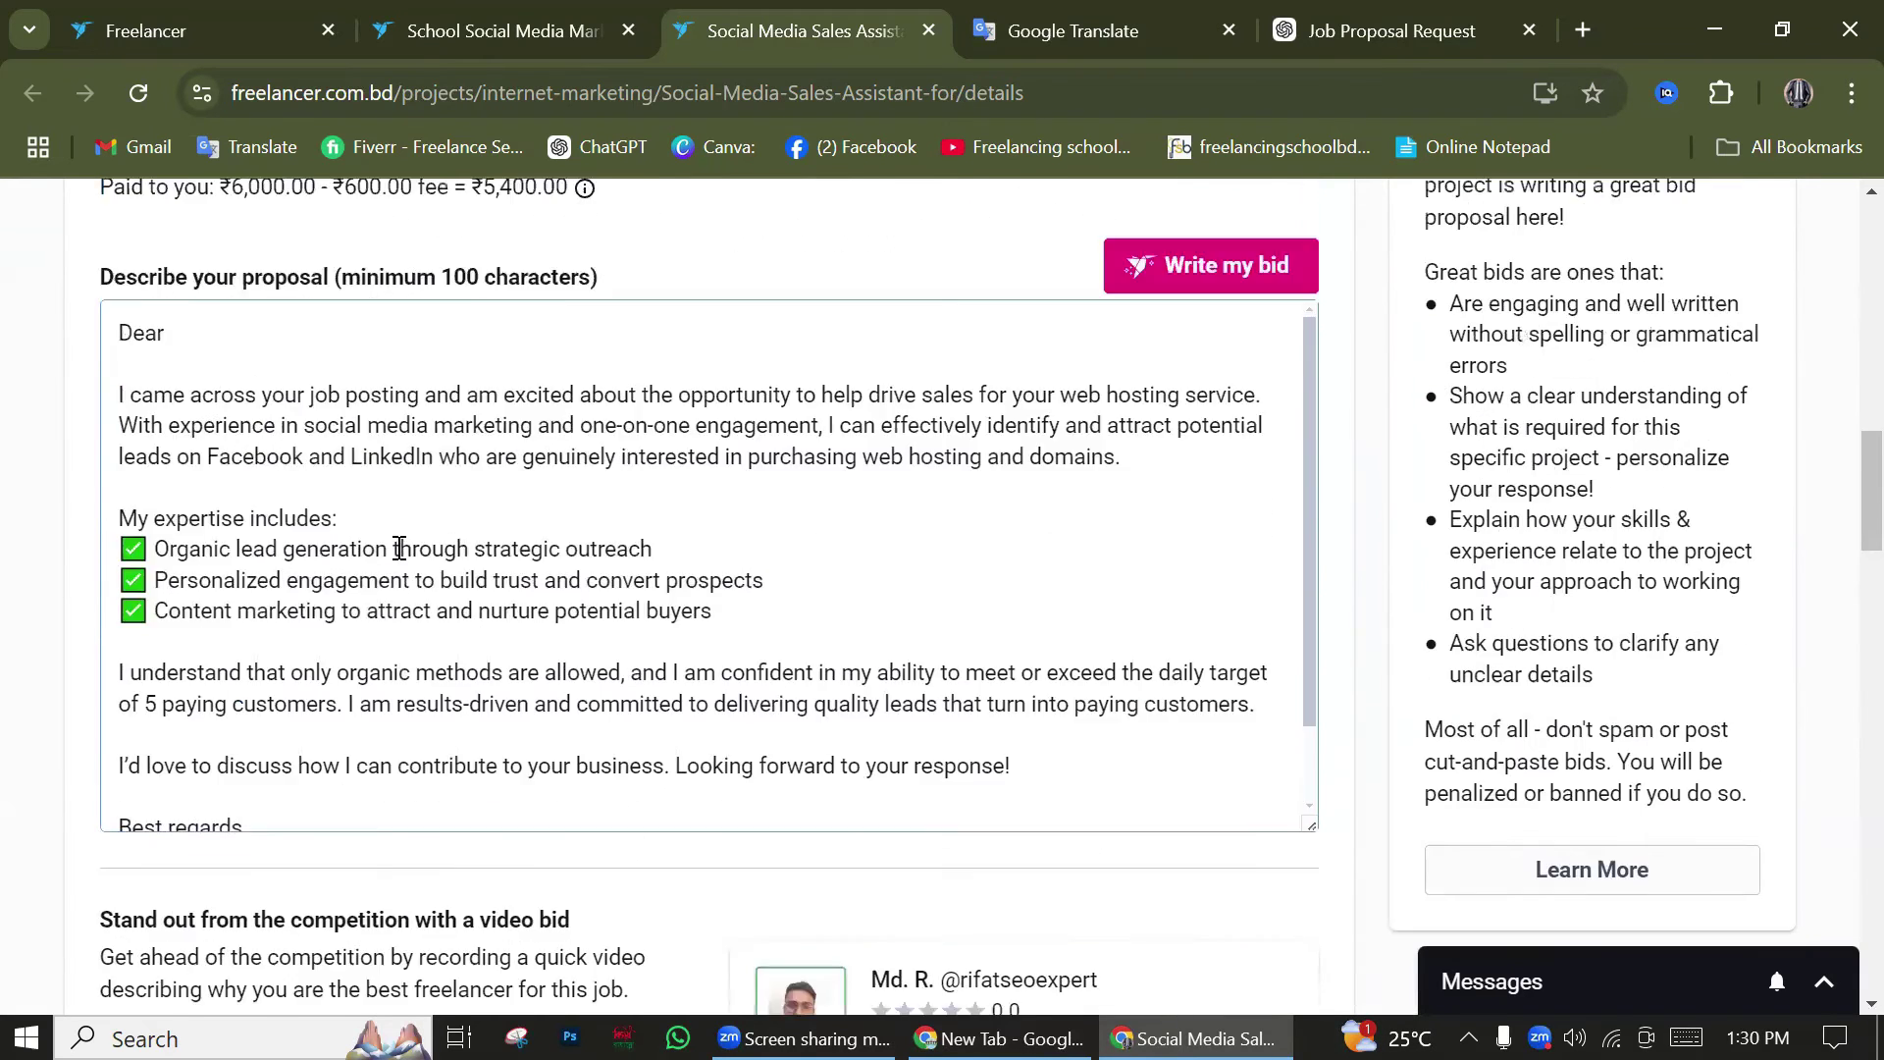
left_click_drag(155, 523, 360, 659)
scroll(337, 650, "down", 1)
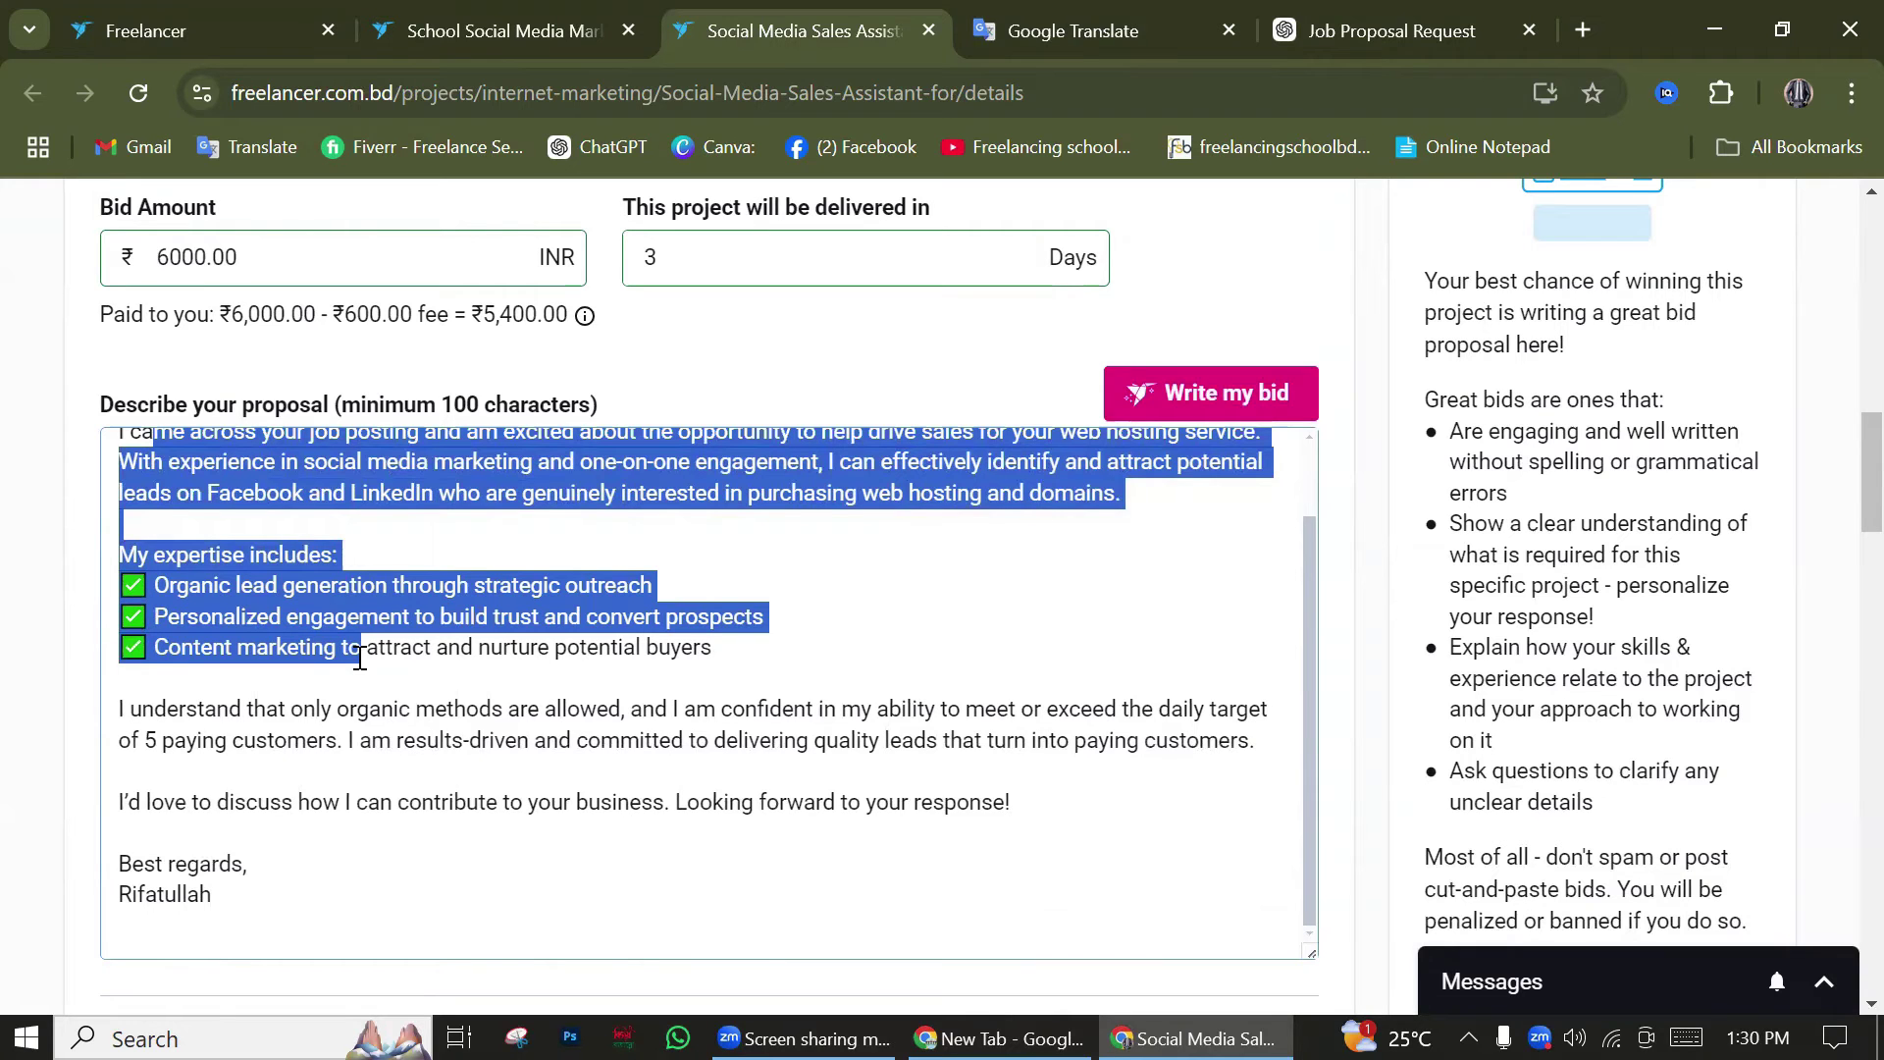
scroll(457, 766, "up", 1)
left_click(309, 589)
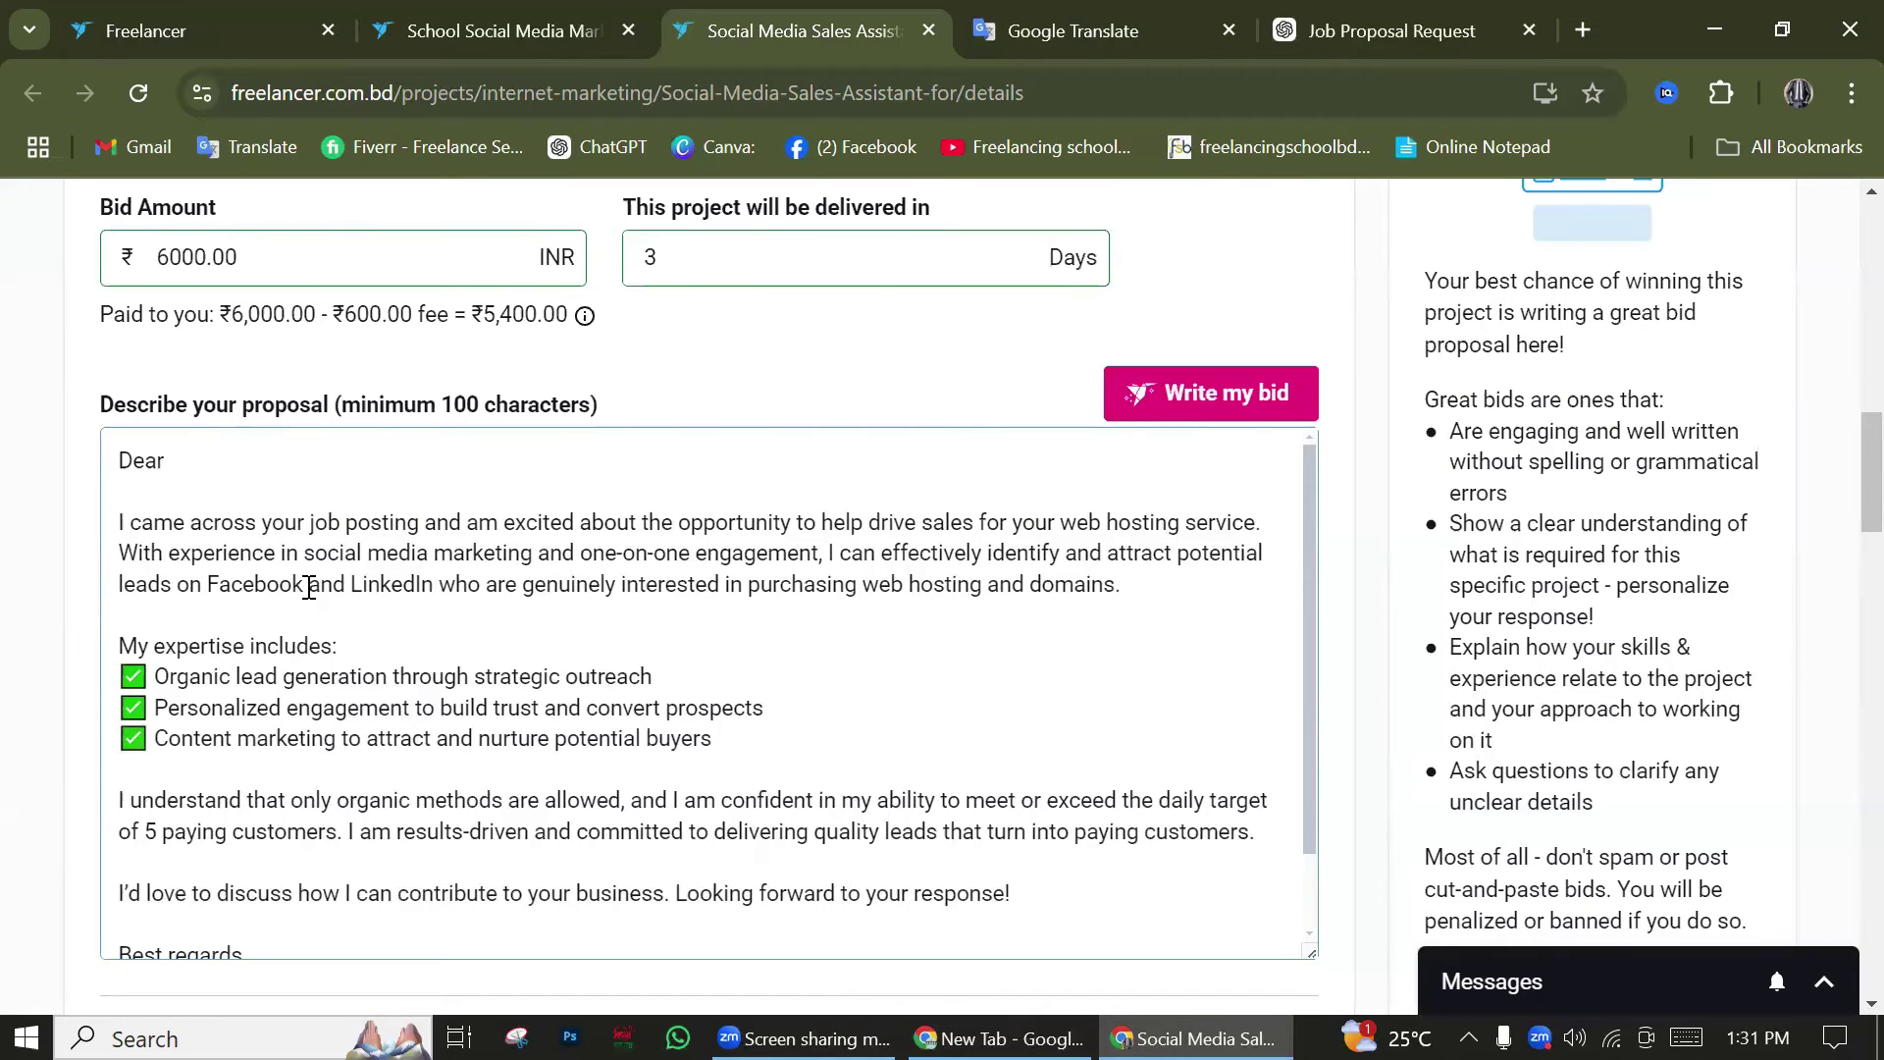
Highlight the client's full project description, from the opening sentence to the last requirement
scroll(309, 587, "up", 10)
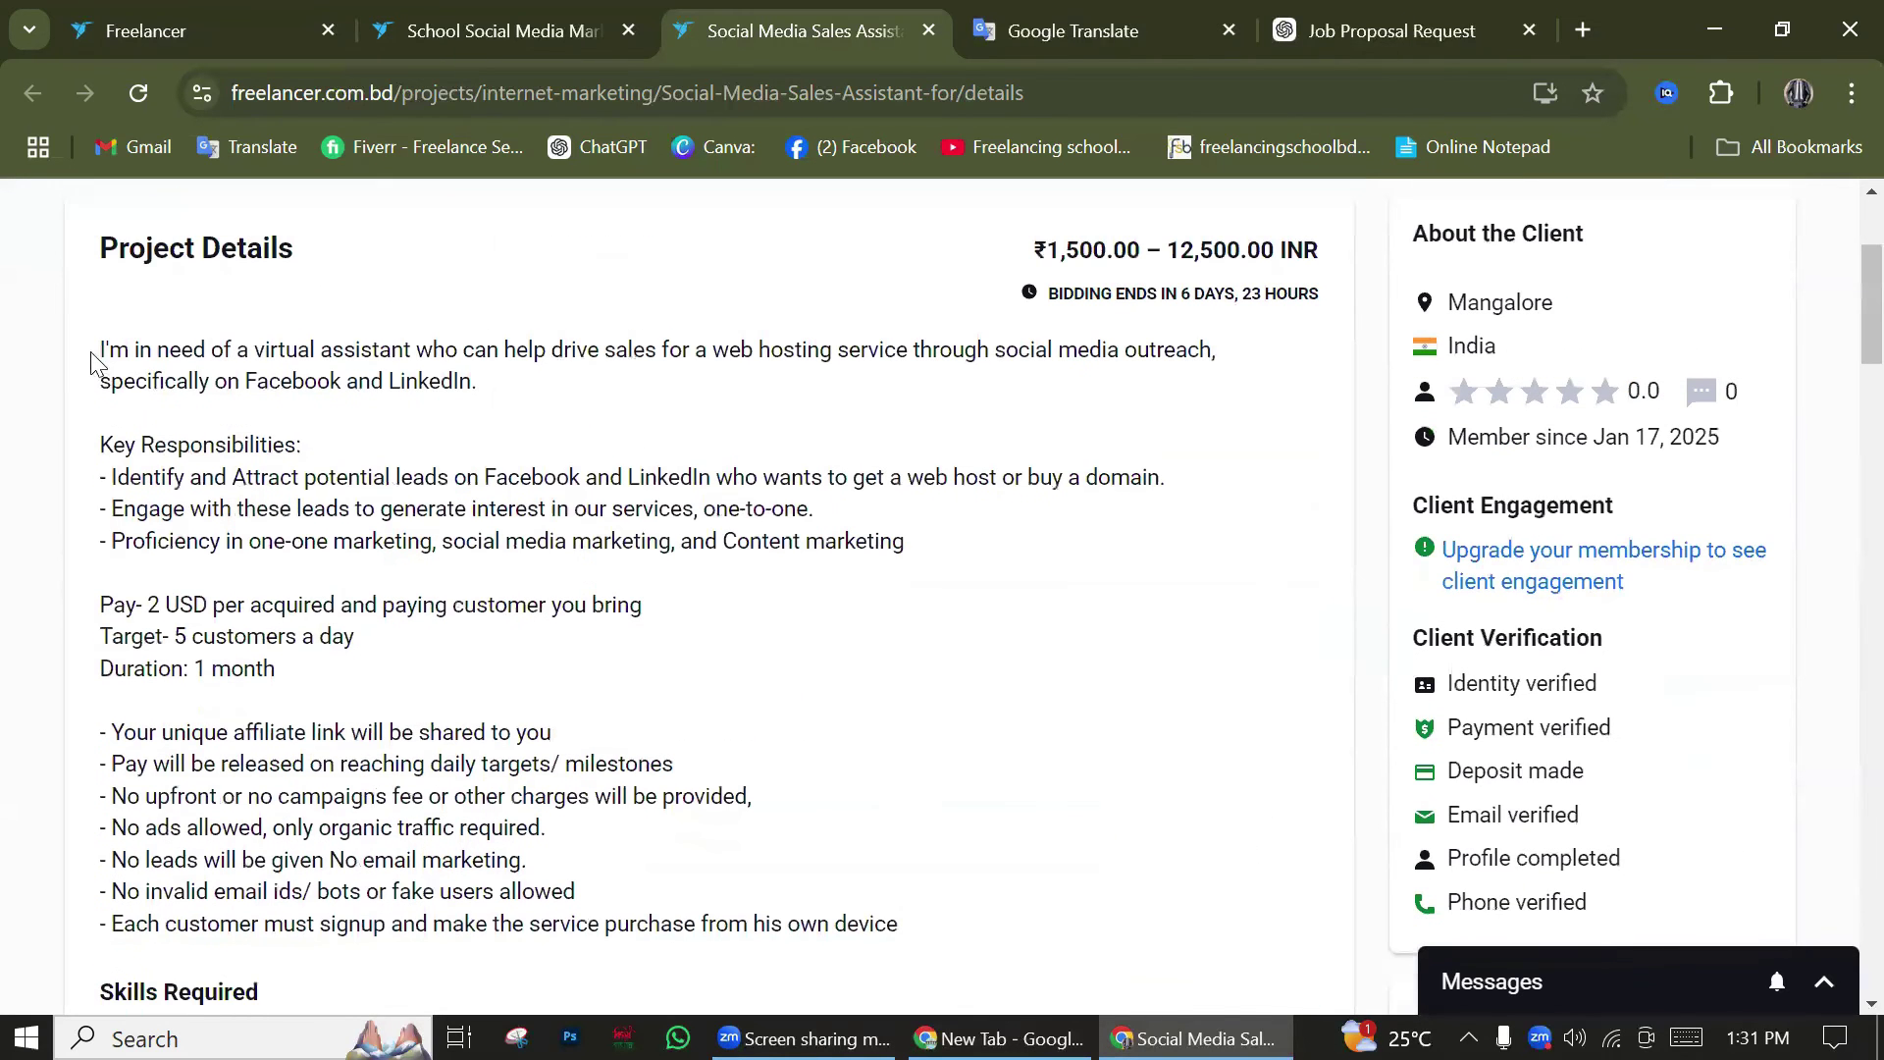
left_click_drag(126, 355, 361, 638)
scroll(294, 634, "down", 3)
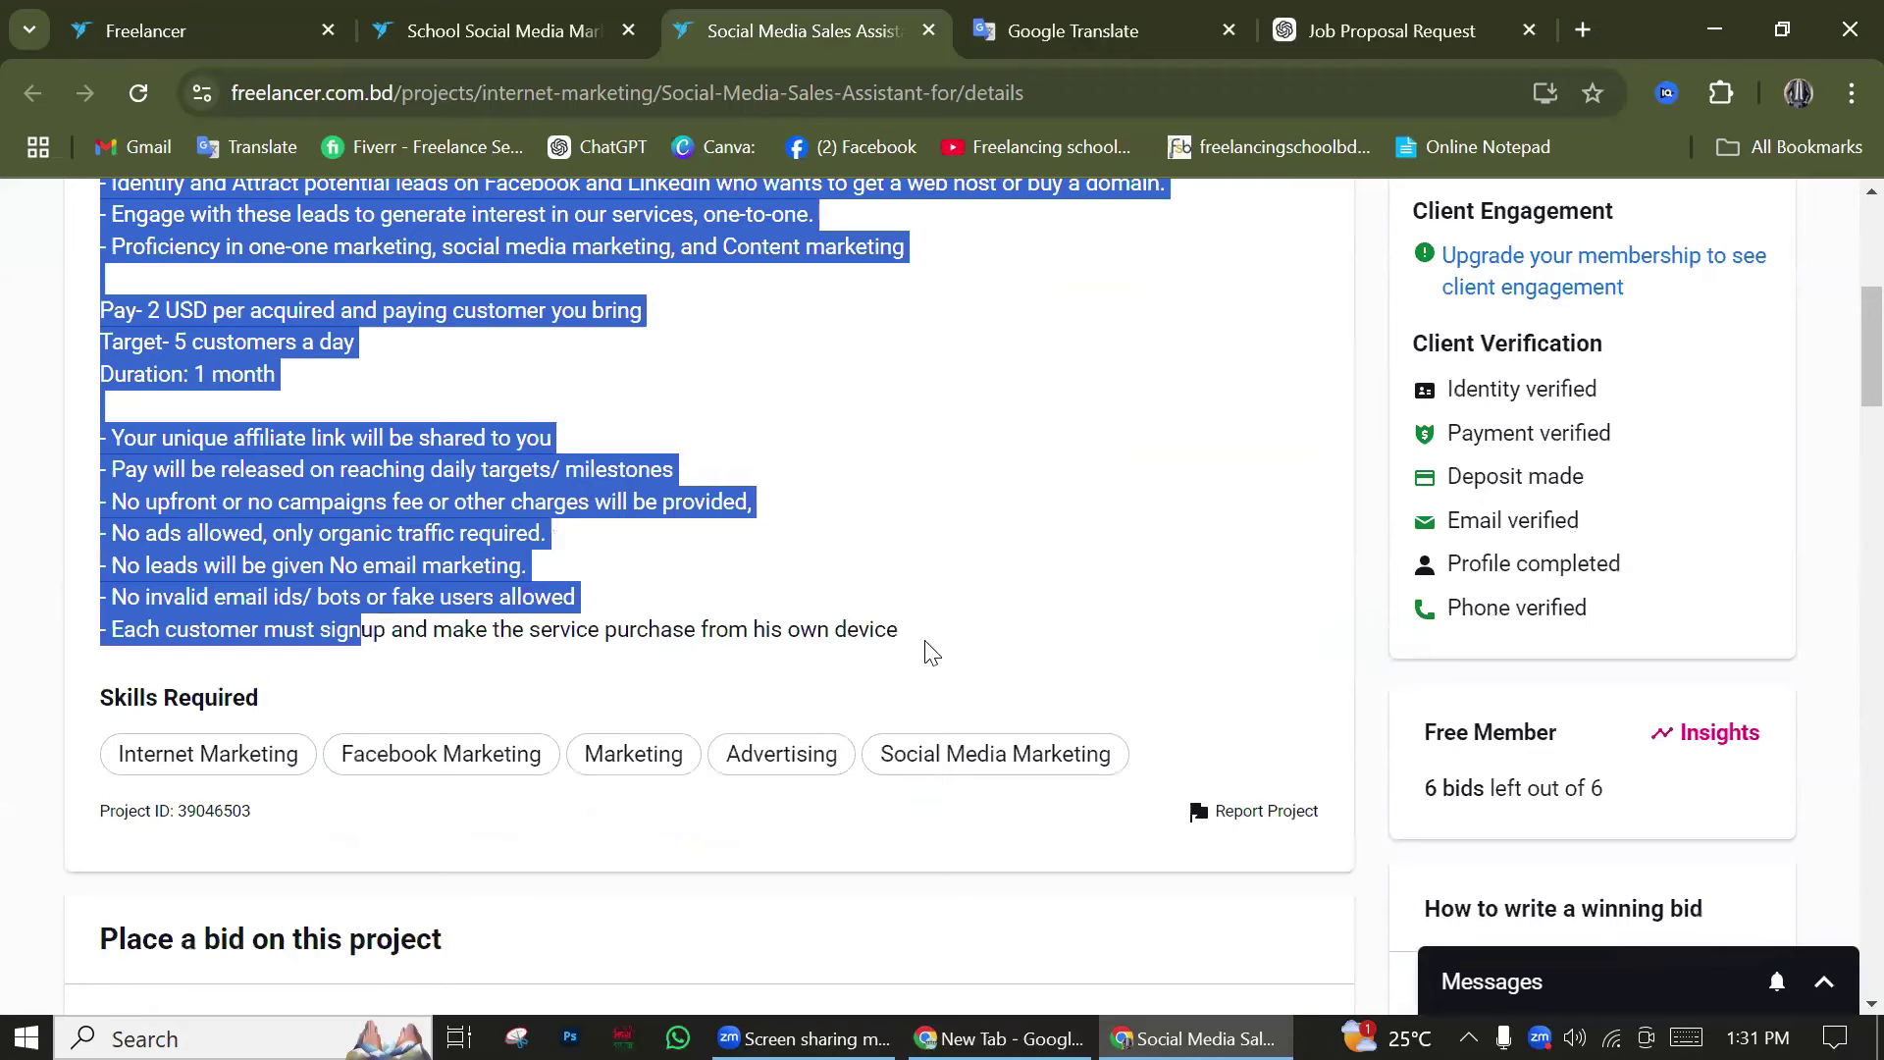
left_click_drag(937, 658, 937, 657)
Switch to the ChatGPT conversation and read the opening prompt that asks for an attractive proposal letter based on the job requirements
left_click(1354, 41)
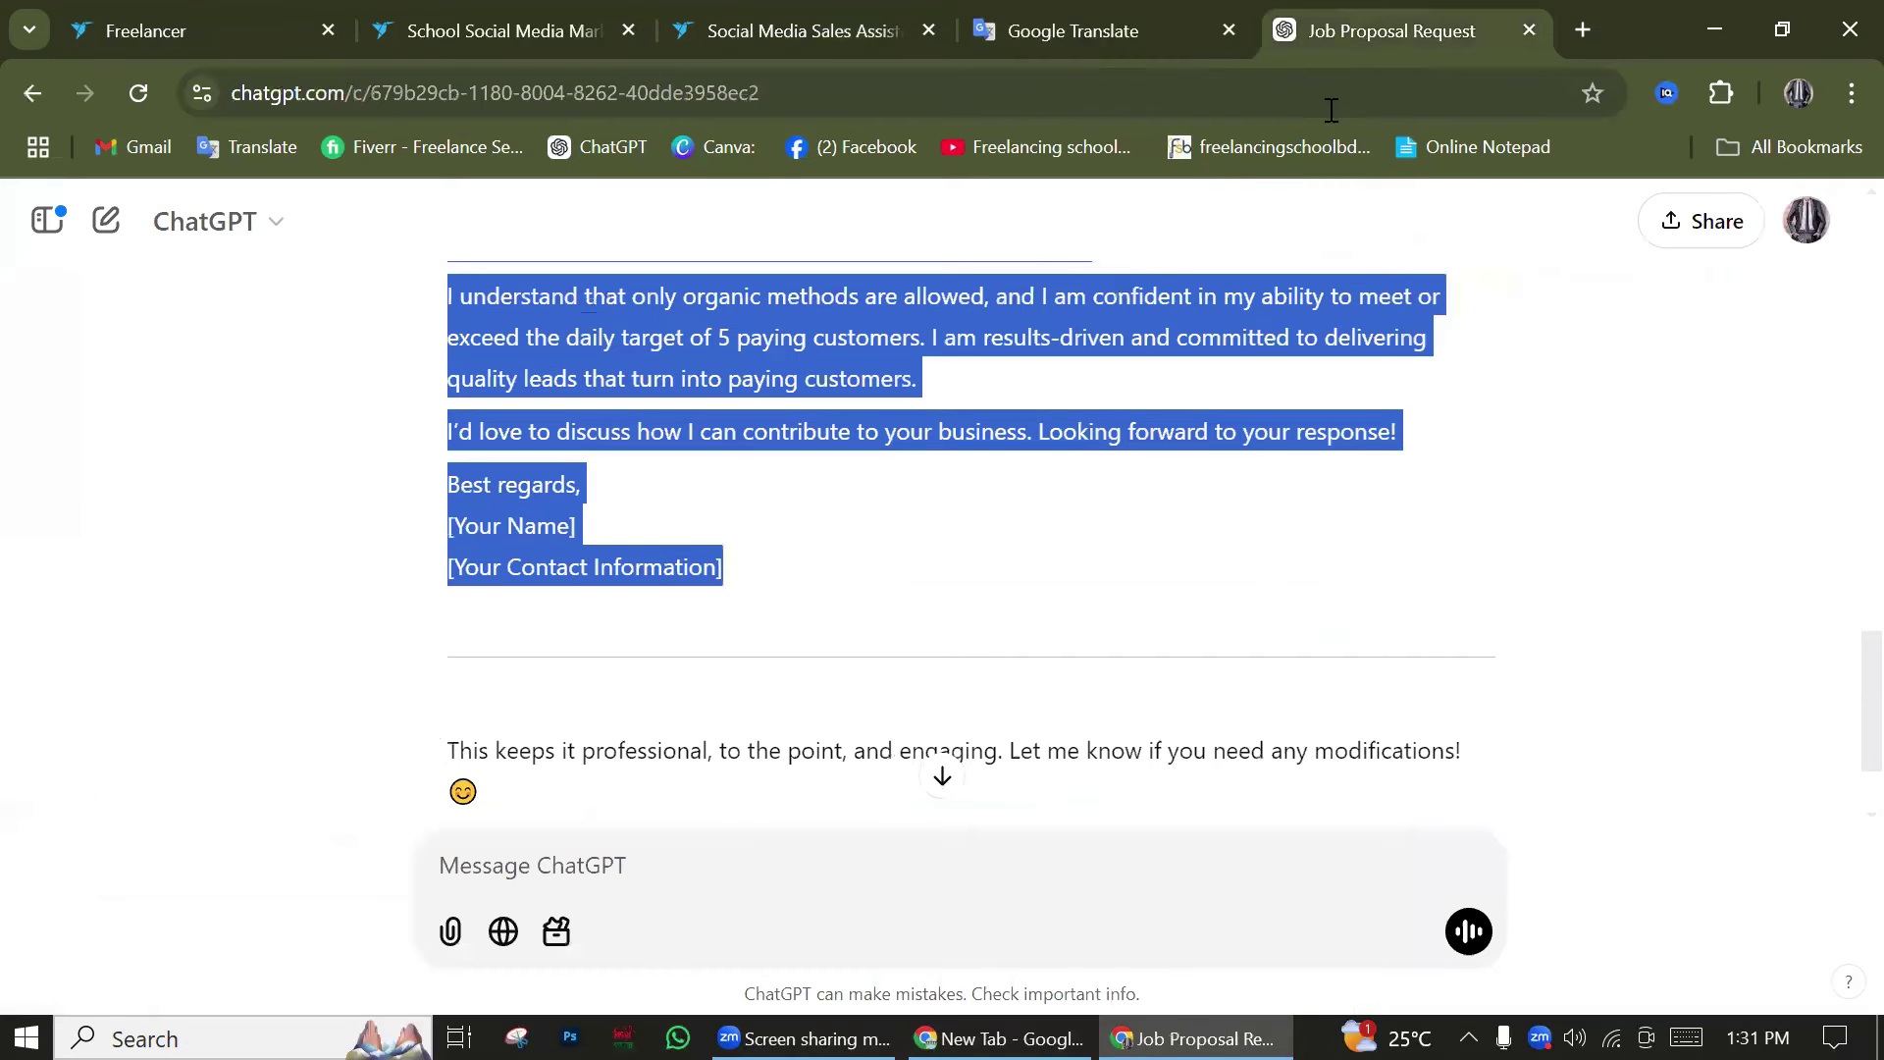
scroll(982, 785, "up", 15)
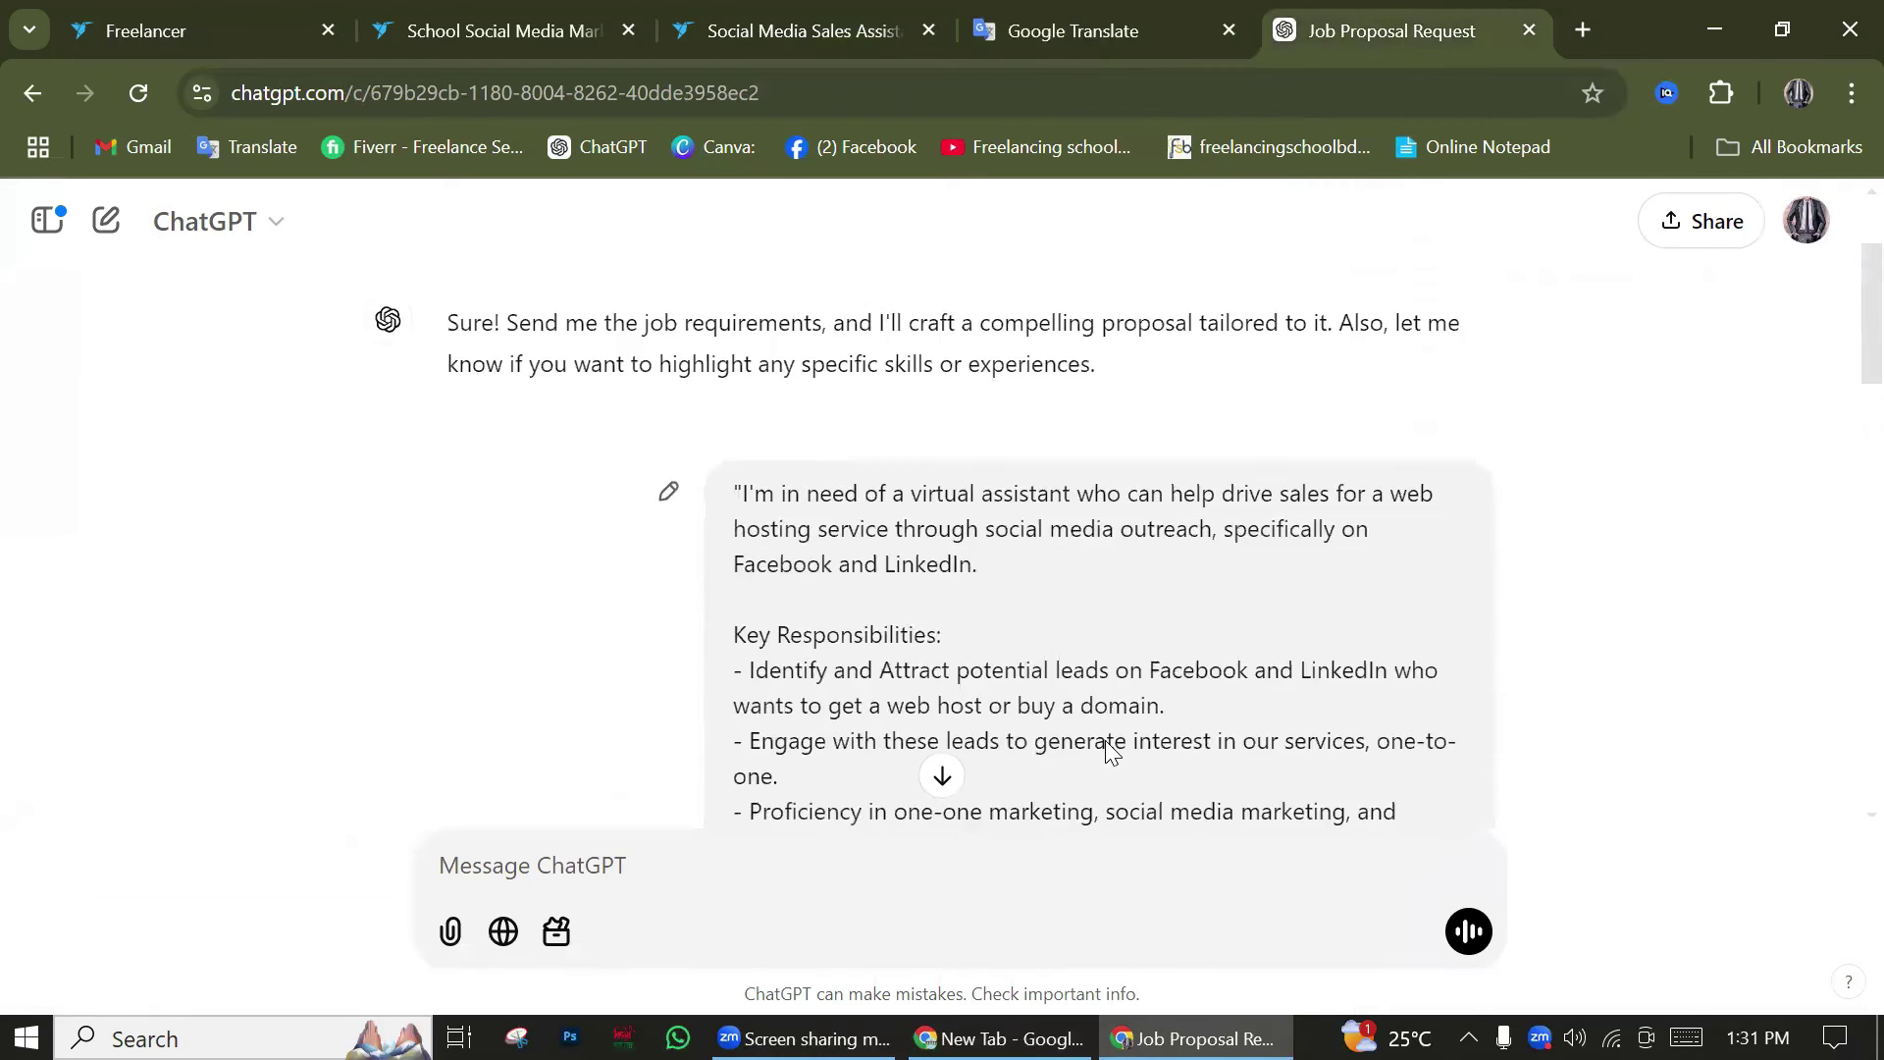
left_click_drag(740, 331, 1104, 338)
left_click_drag(1224, 339, 1292, 339)
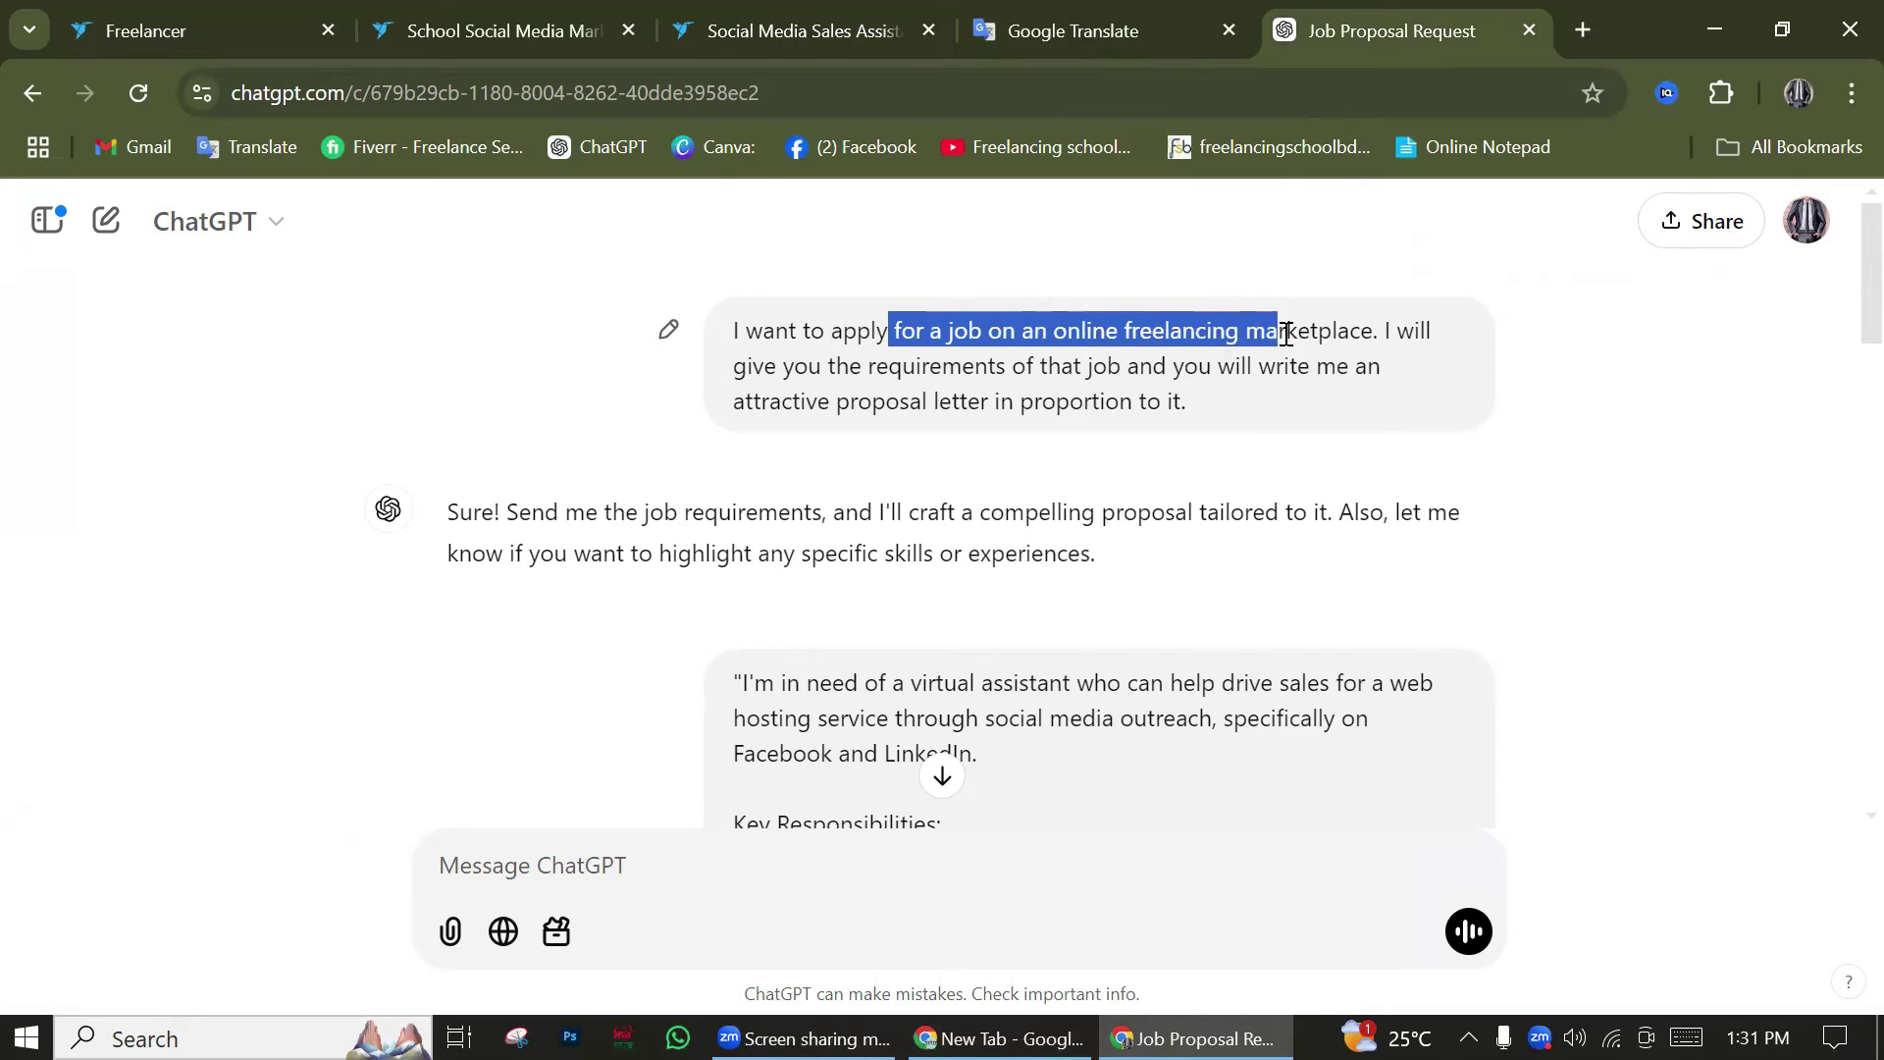
double_click(1447, 332)
left_click_drag(791, 371, 822, 373)
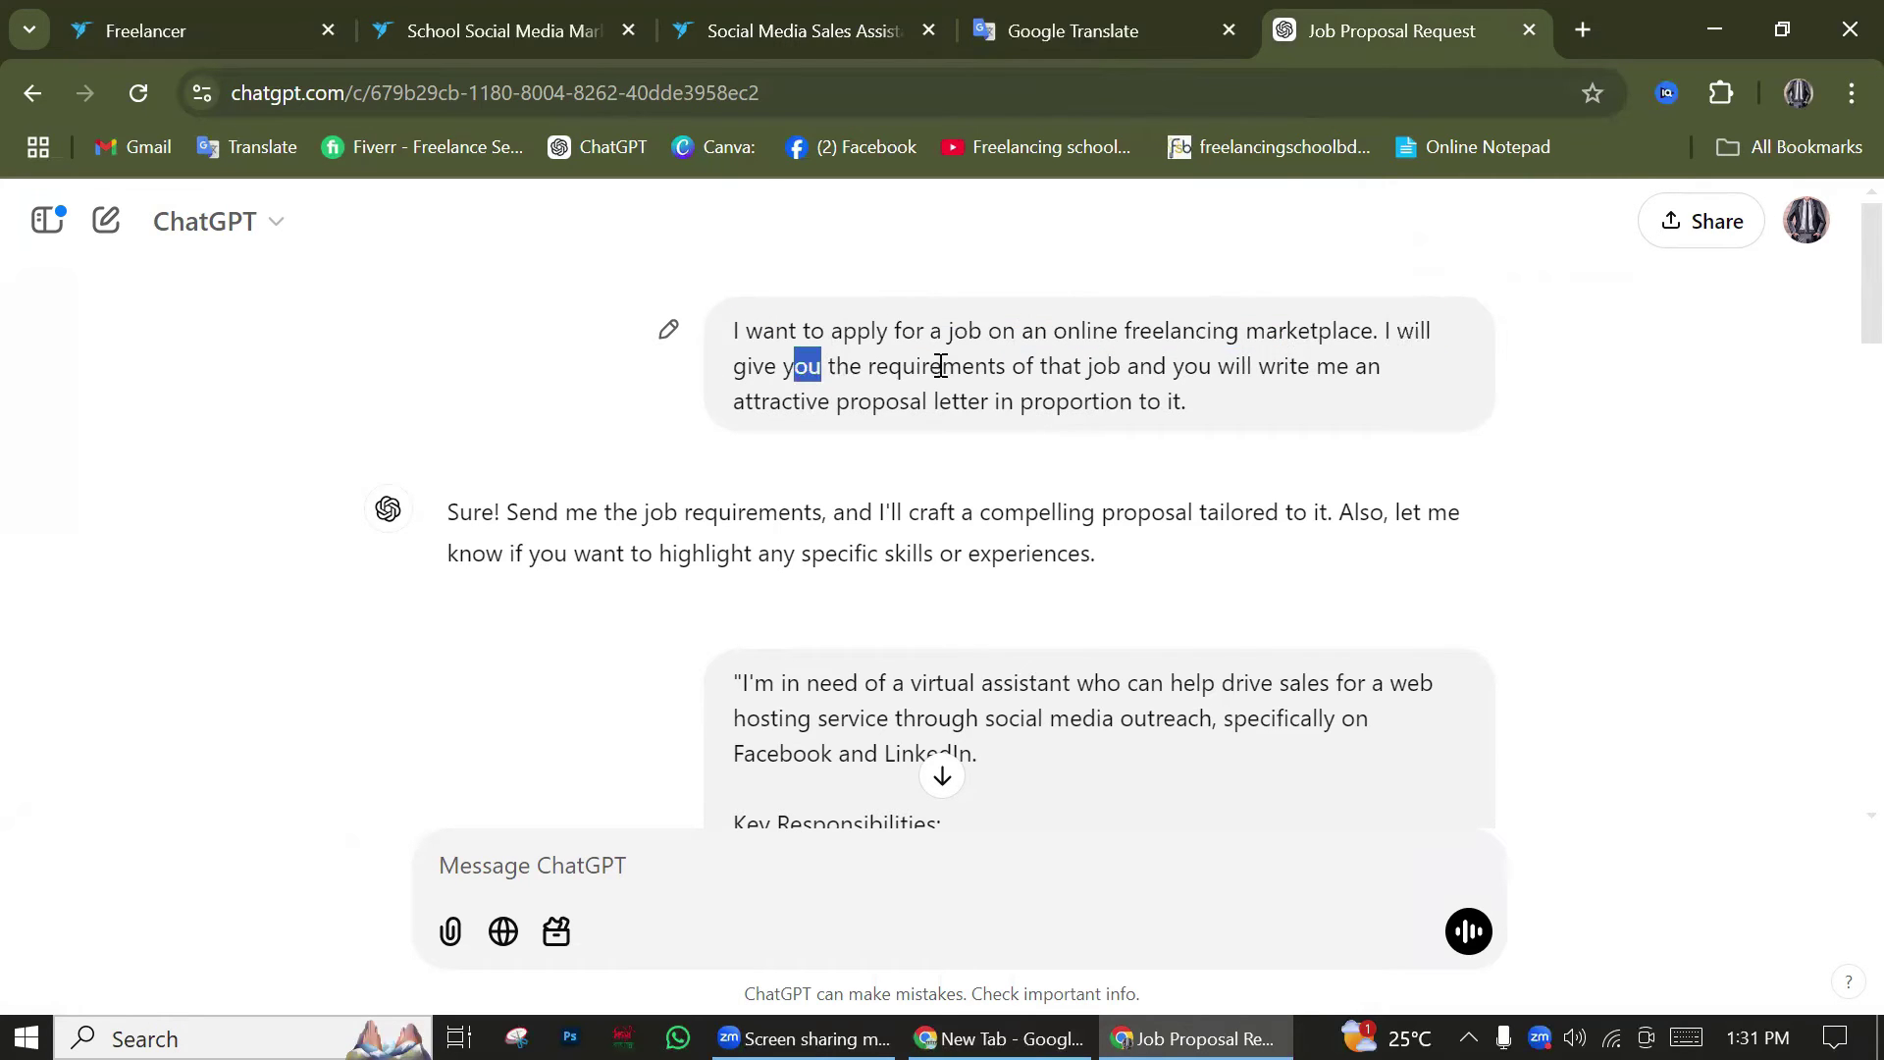
left_click_drag(1012, 368, 1370, 366)
left_click_drag(763, 402, 1191, 410)
left_click(1018, 359)
Examine the prompt with the pasted job requirements and its length instruction, the generated letter, and the opening prompt again
scroll(1018, 358, "down", 3)
mouse_move(743, 382)
left_mouse_down()
mouse_move(849, 527)
mouse_move(745, 394)
left_mouse_up()
scroll(890, 574, "down", 7)
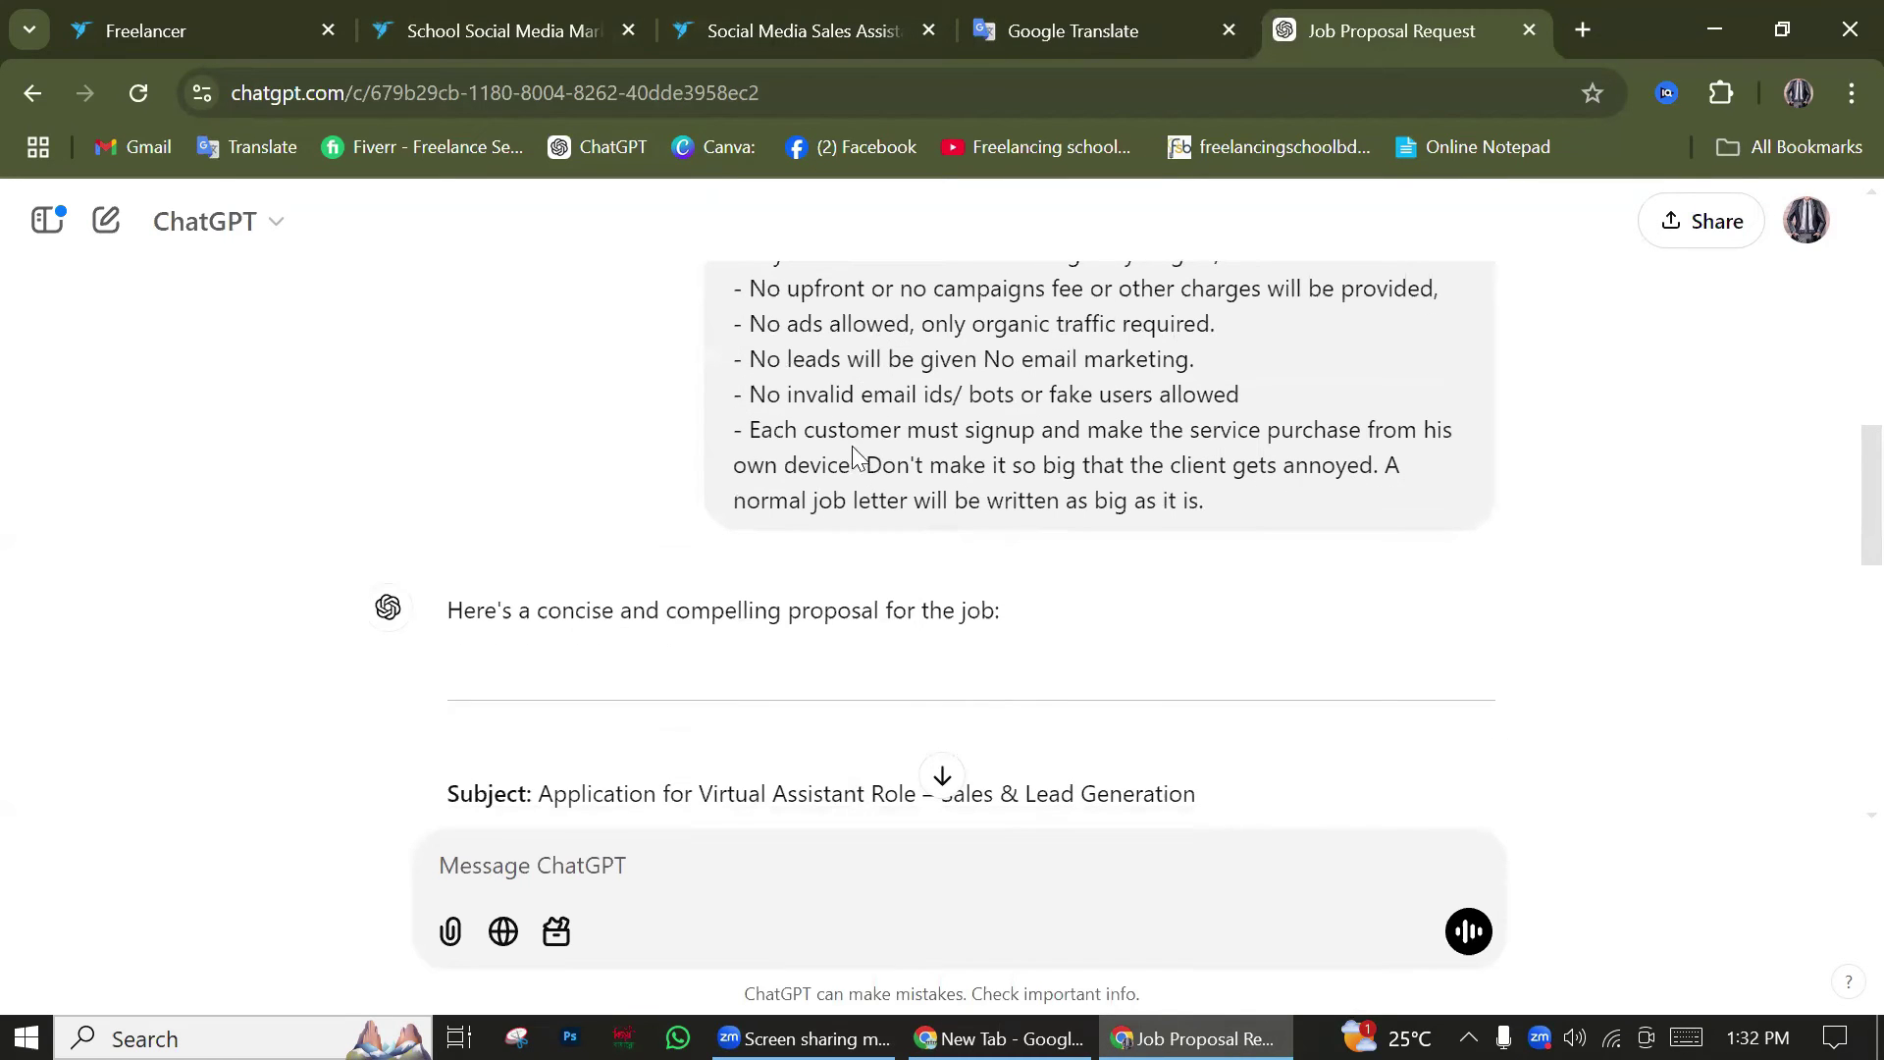
left_click_drag(868, 466, 1232, 515)
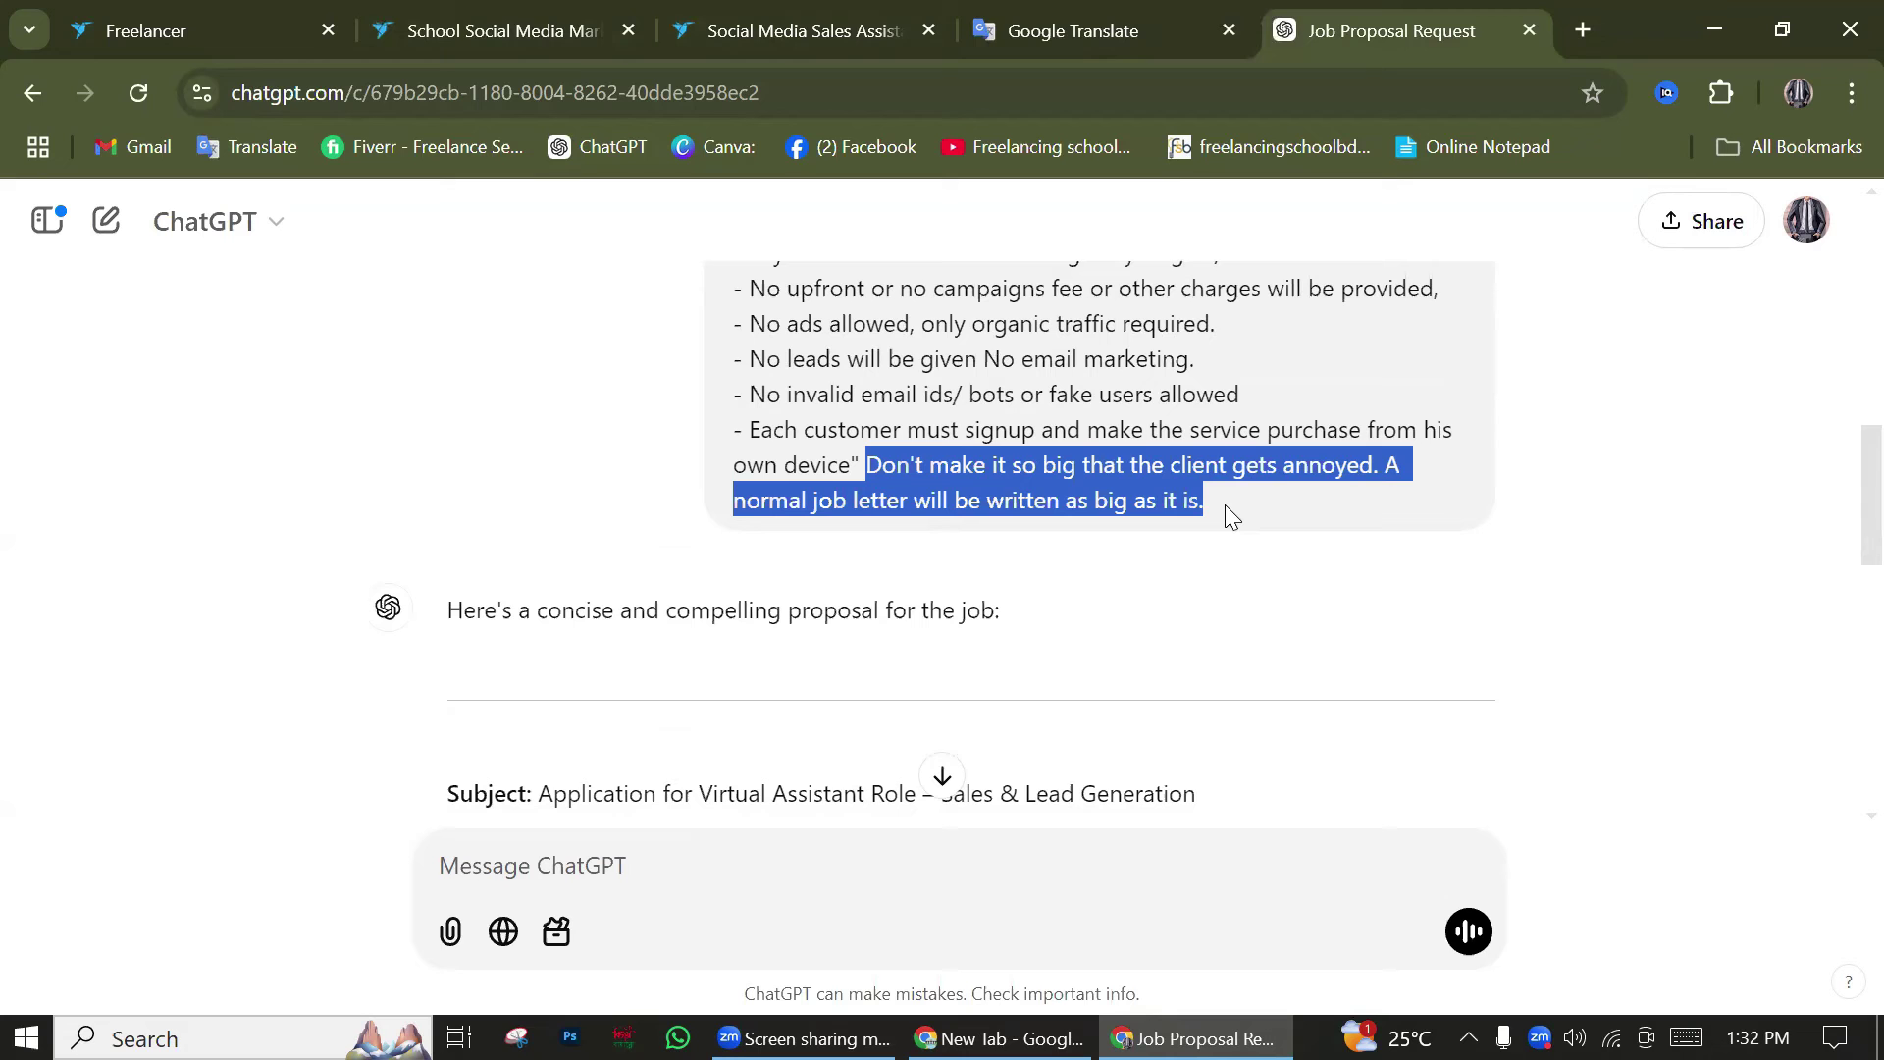
scroll(1208, 518, "down", 8)
left_click_drag(523, 340, 707, 656)
scroll(707, 656, "down", 4)
scroll(883, 608, "up", 15)
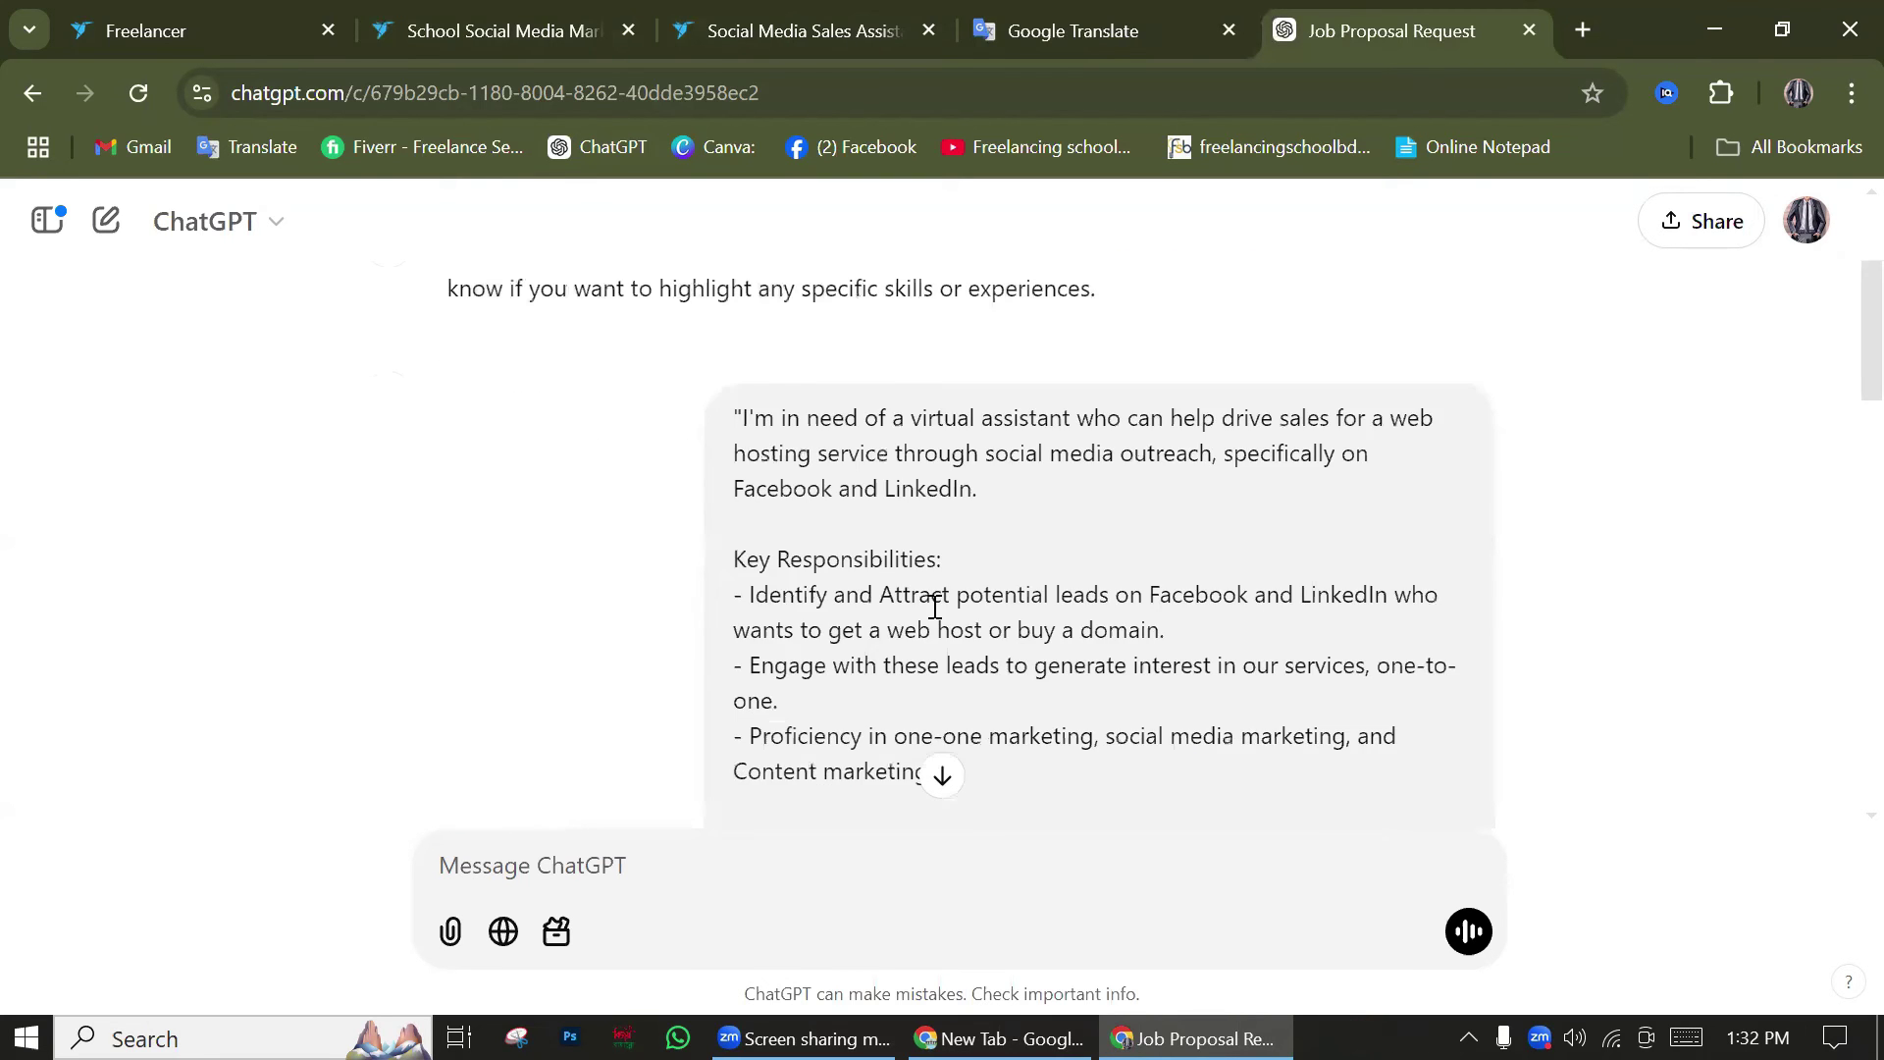
left_click_drag(747, 331, 1068, 391)
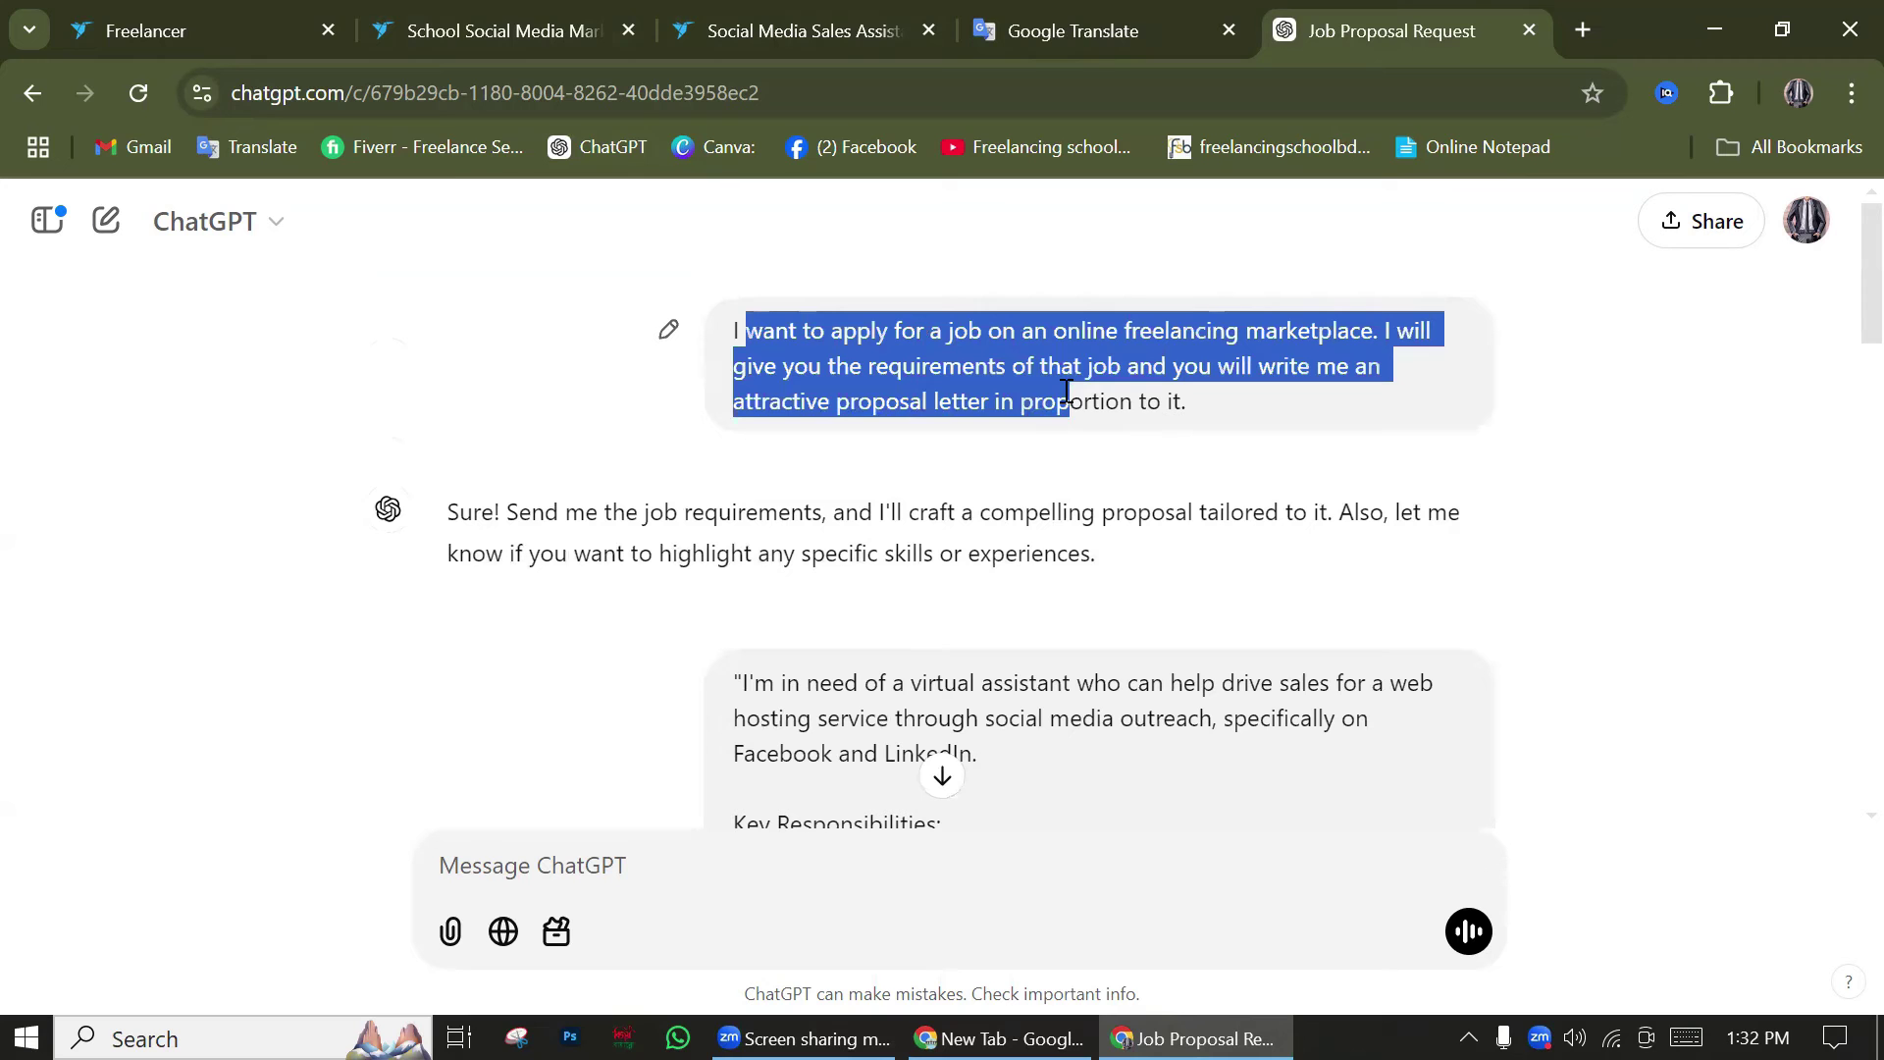
Return to the Freelancer project page and check the requirements, bid amount, delivery time and proposal text
left_click(805, 31)
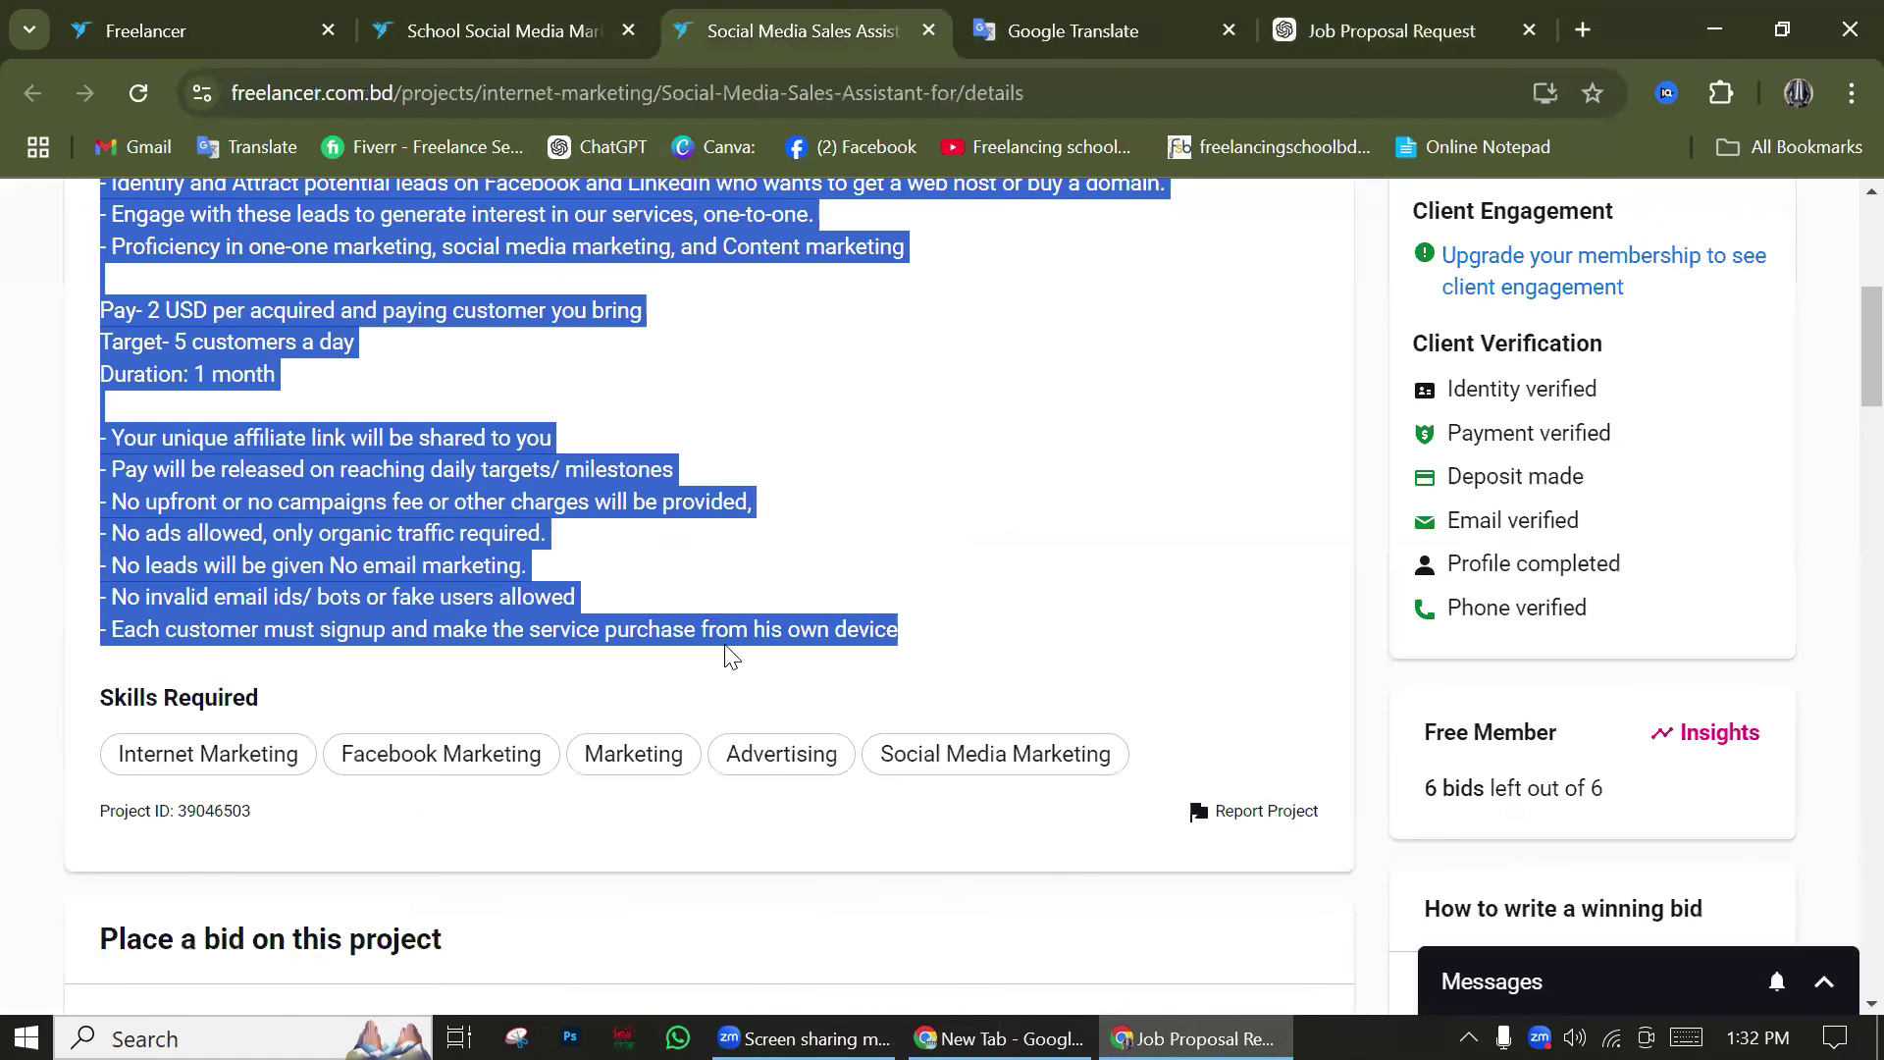
scroll(706, 678, "down", 4)
scroll(667, 687, "down", 2)
scroll(700, 589, "up", 5)
left_click(700, 583)
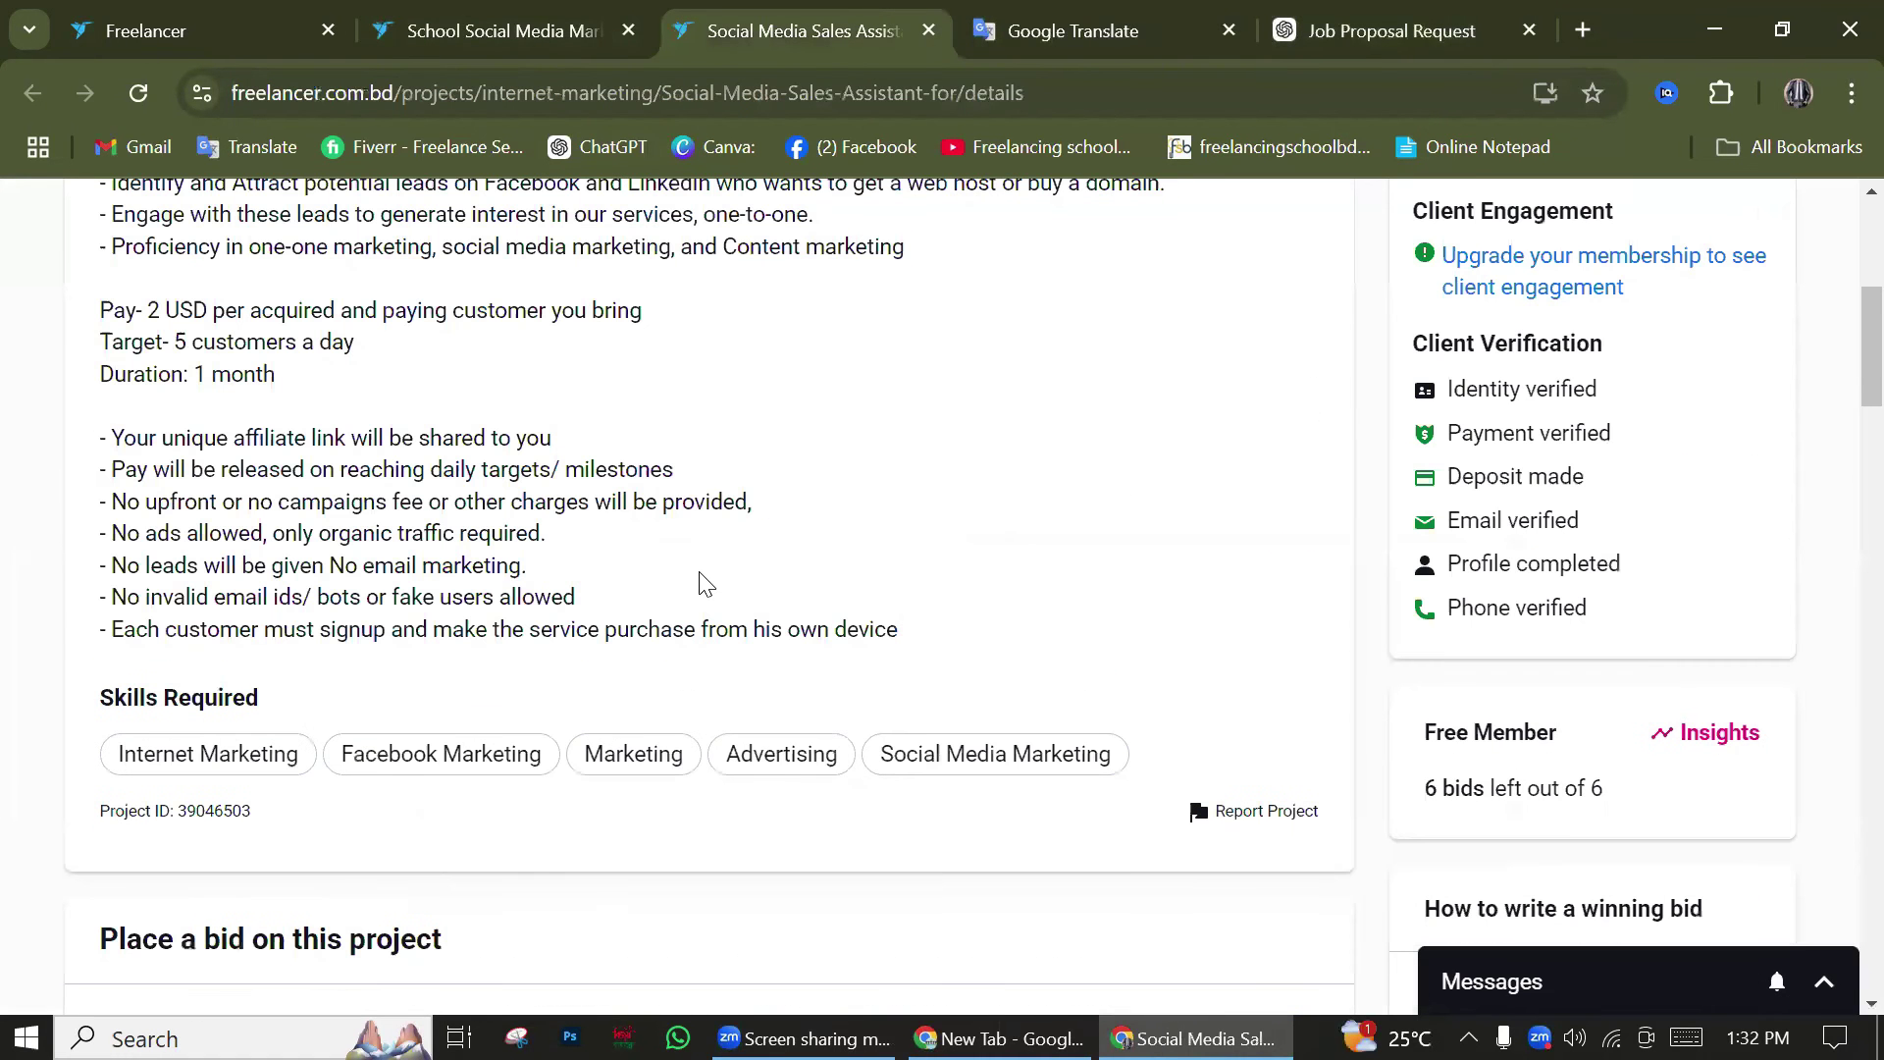
scroll(705, 589, "down", 7)
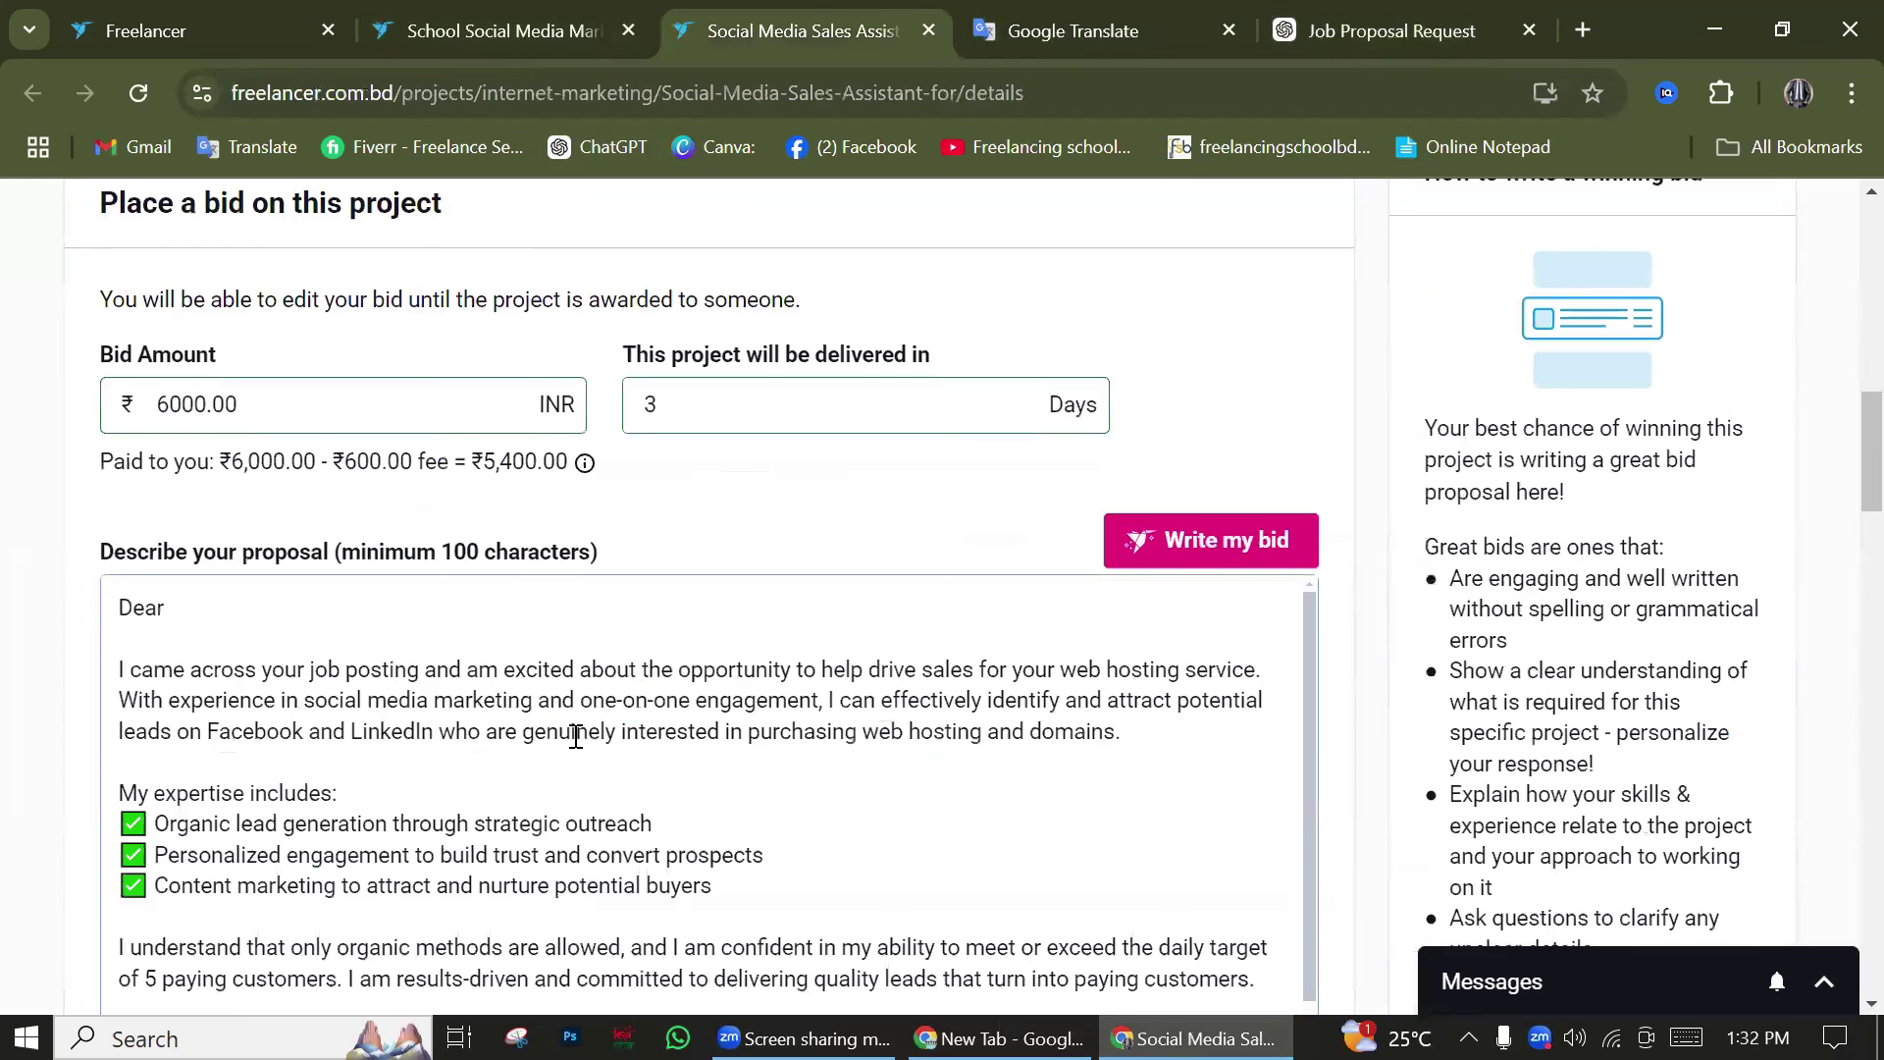
scroll(579, 736, "down", 5)
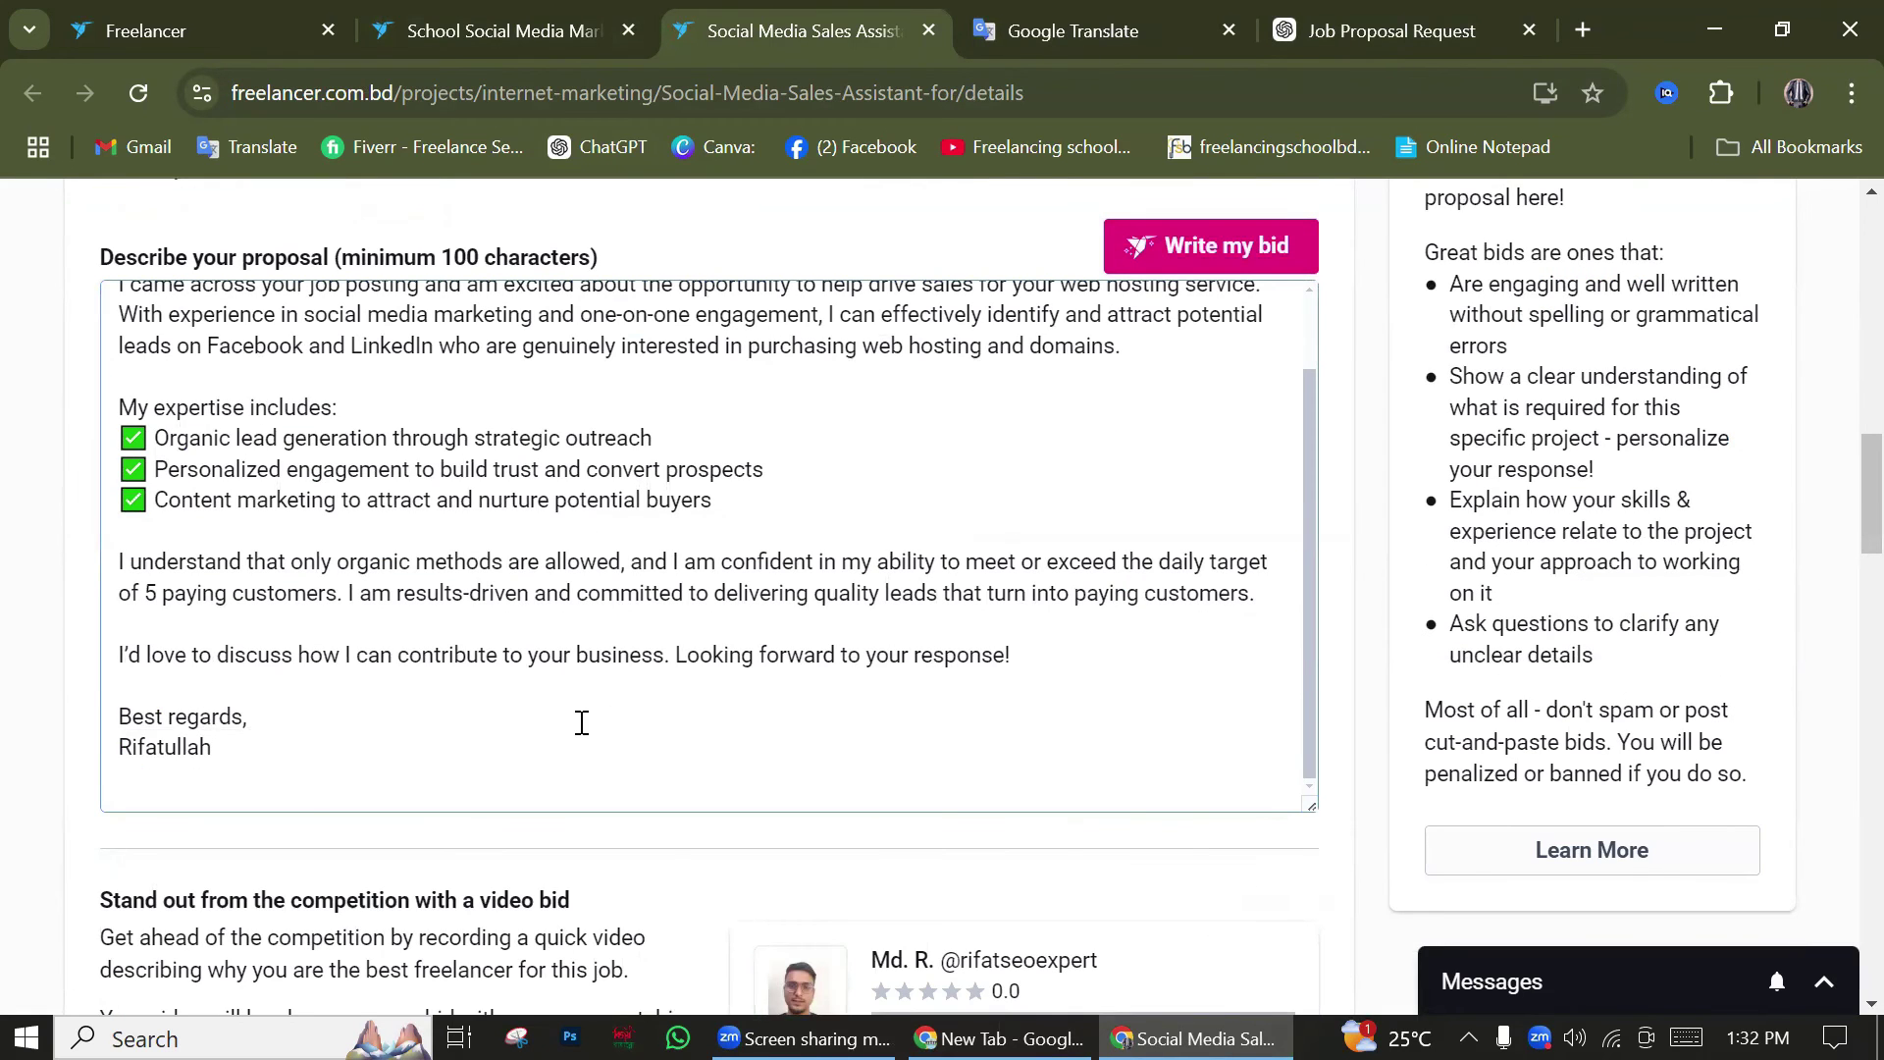
Examine the description and amount fields in the milestone payment request section
scroll(582, 726, "down", 6)
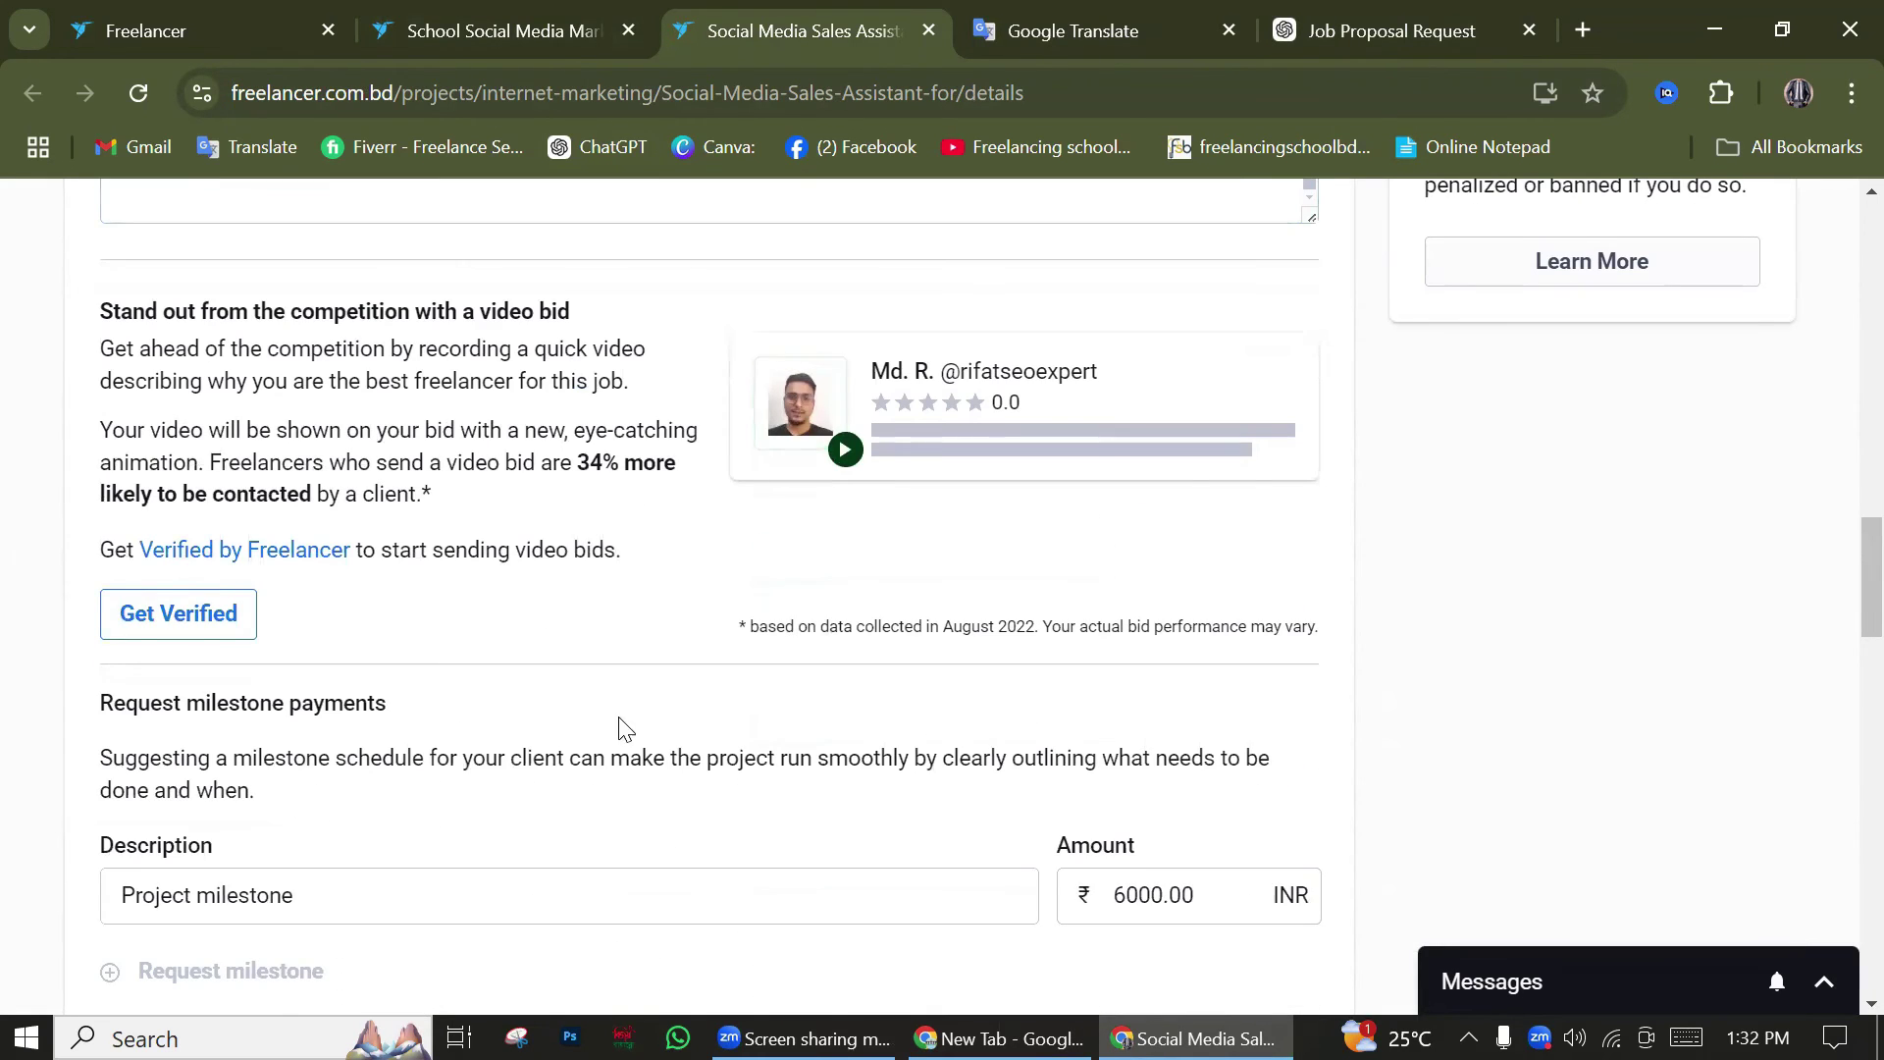
scroll(638, 722, "down", 4)
left_click_drag(286, 451, 108, 391)
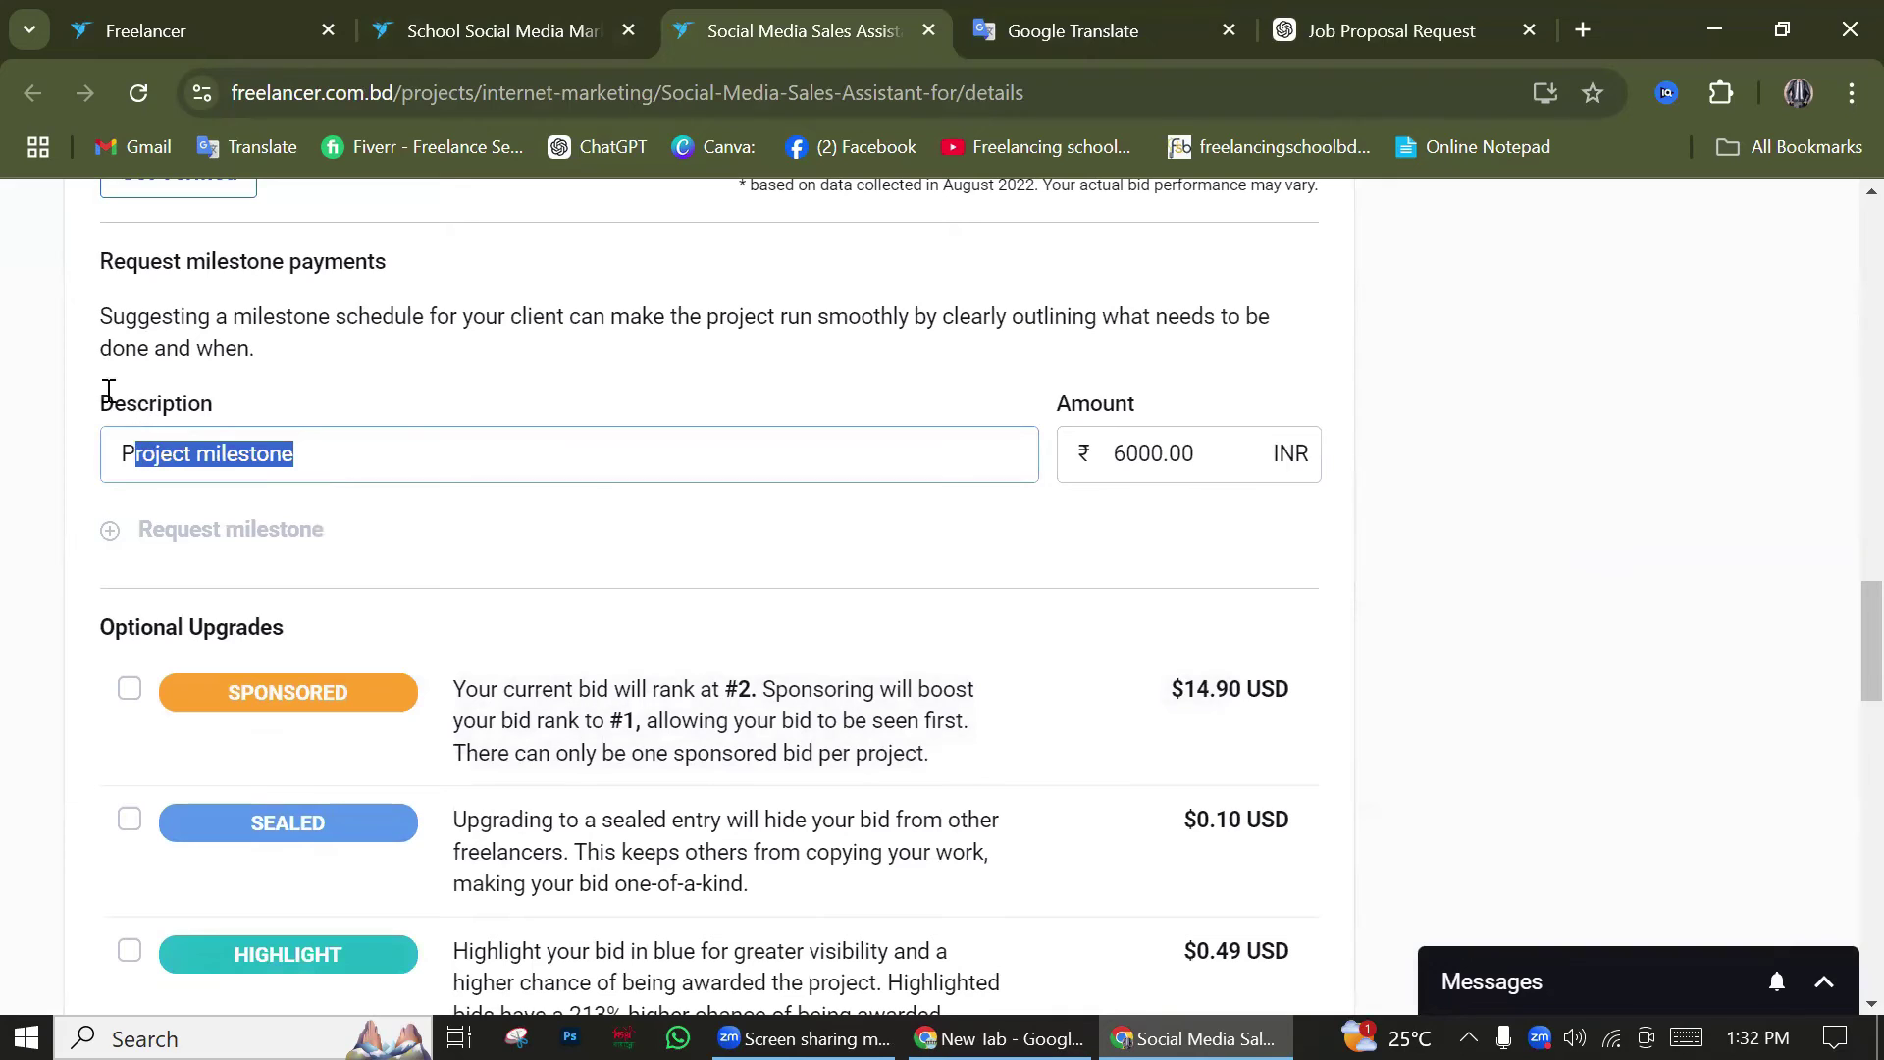
double_click(1121, 410)
left_click(1163, 454)
left_click(1210, 401)
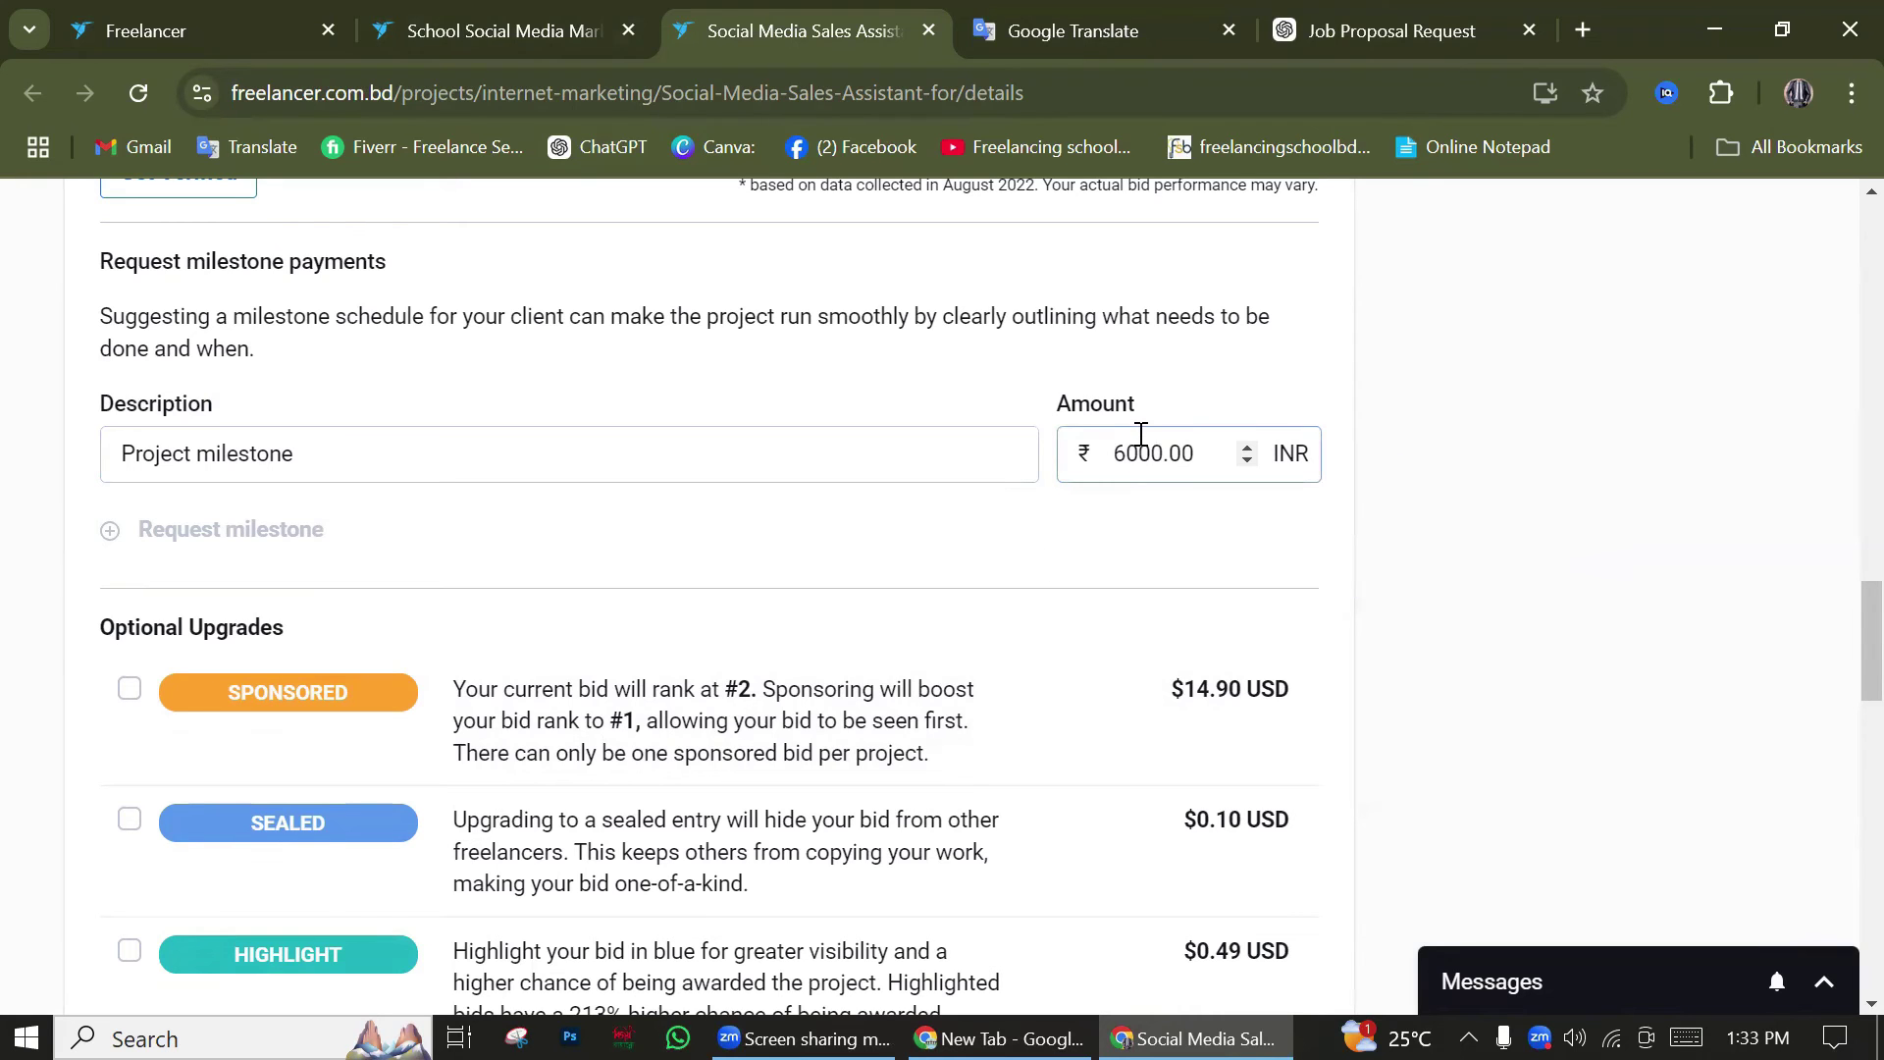
Look over the optional bid upgrades and select the Sponsored upgrade
scroll(461, 617, "down", 1)
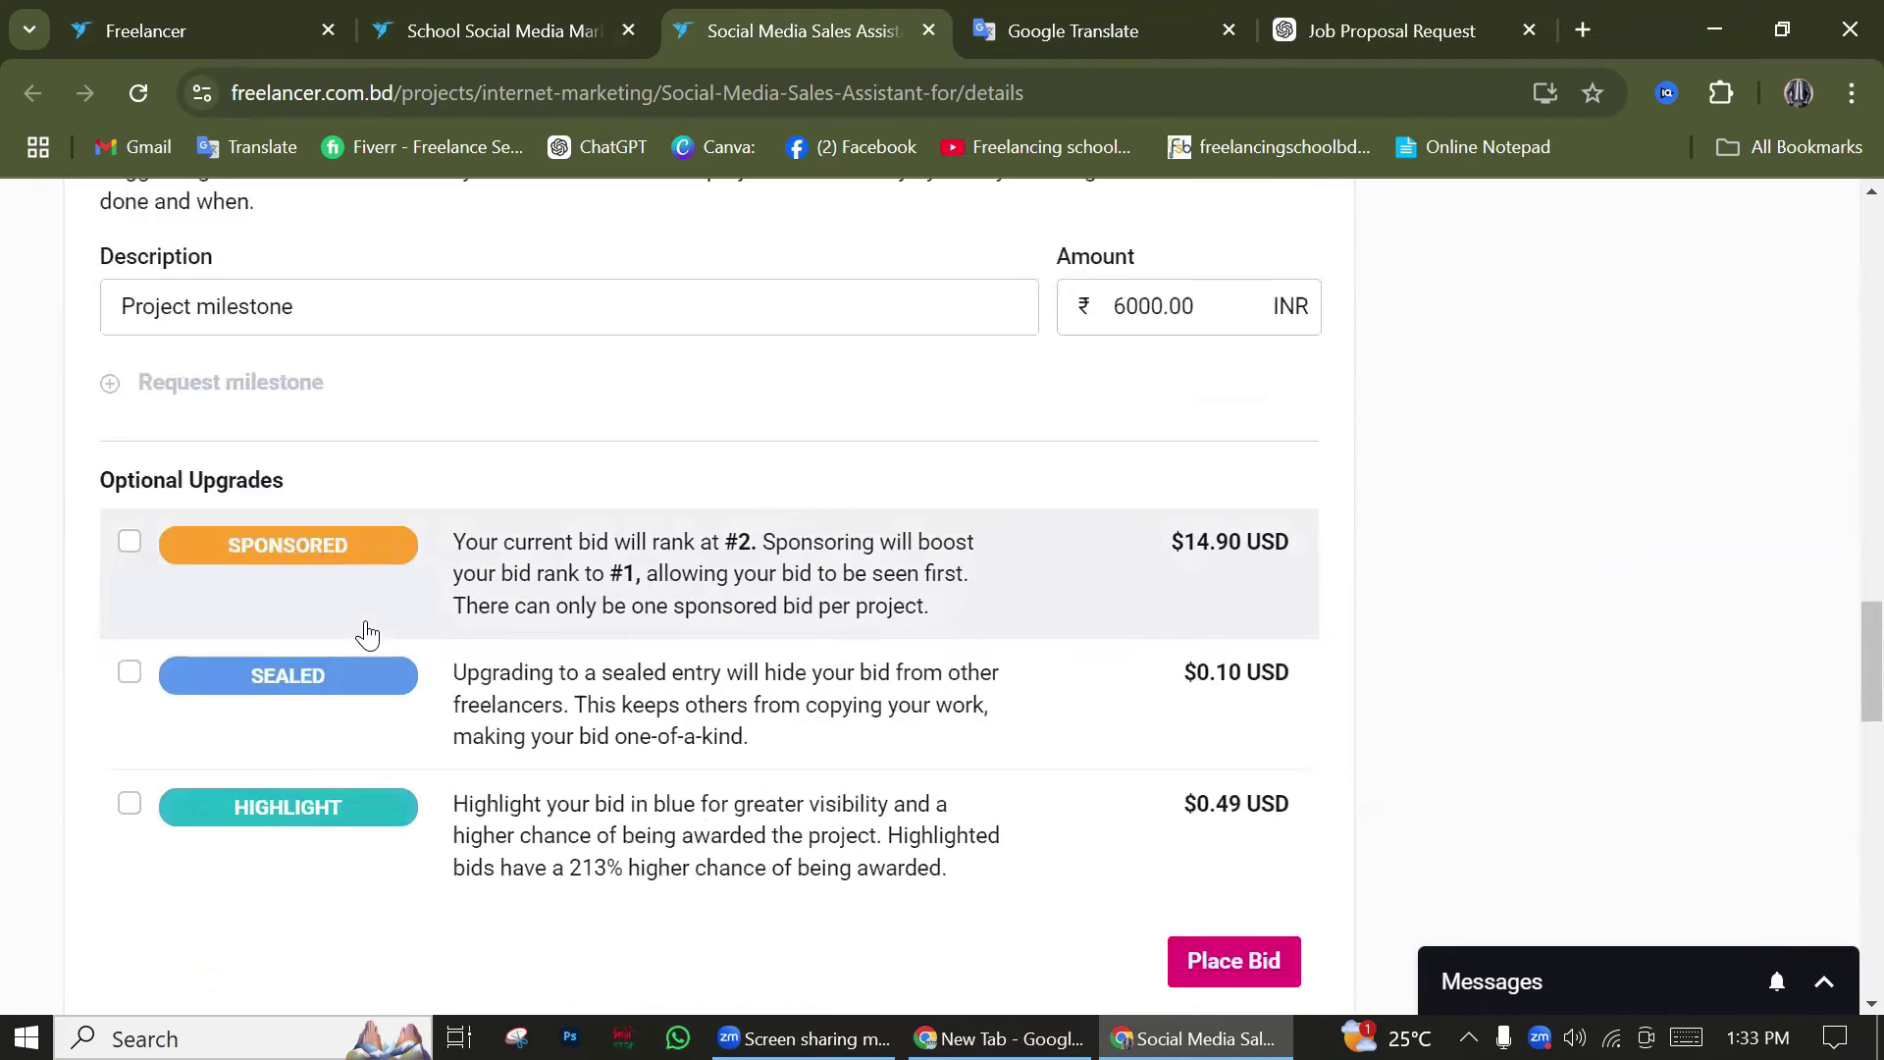
left_click_drag(93, 481, 252, 481)
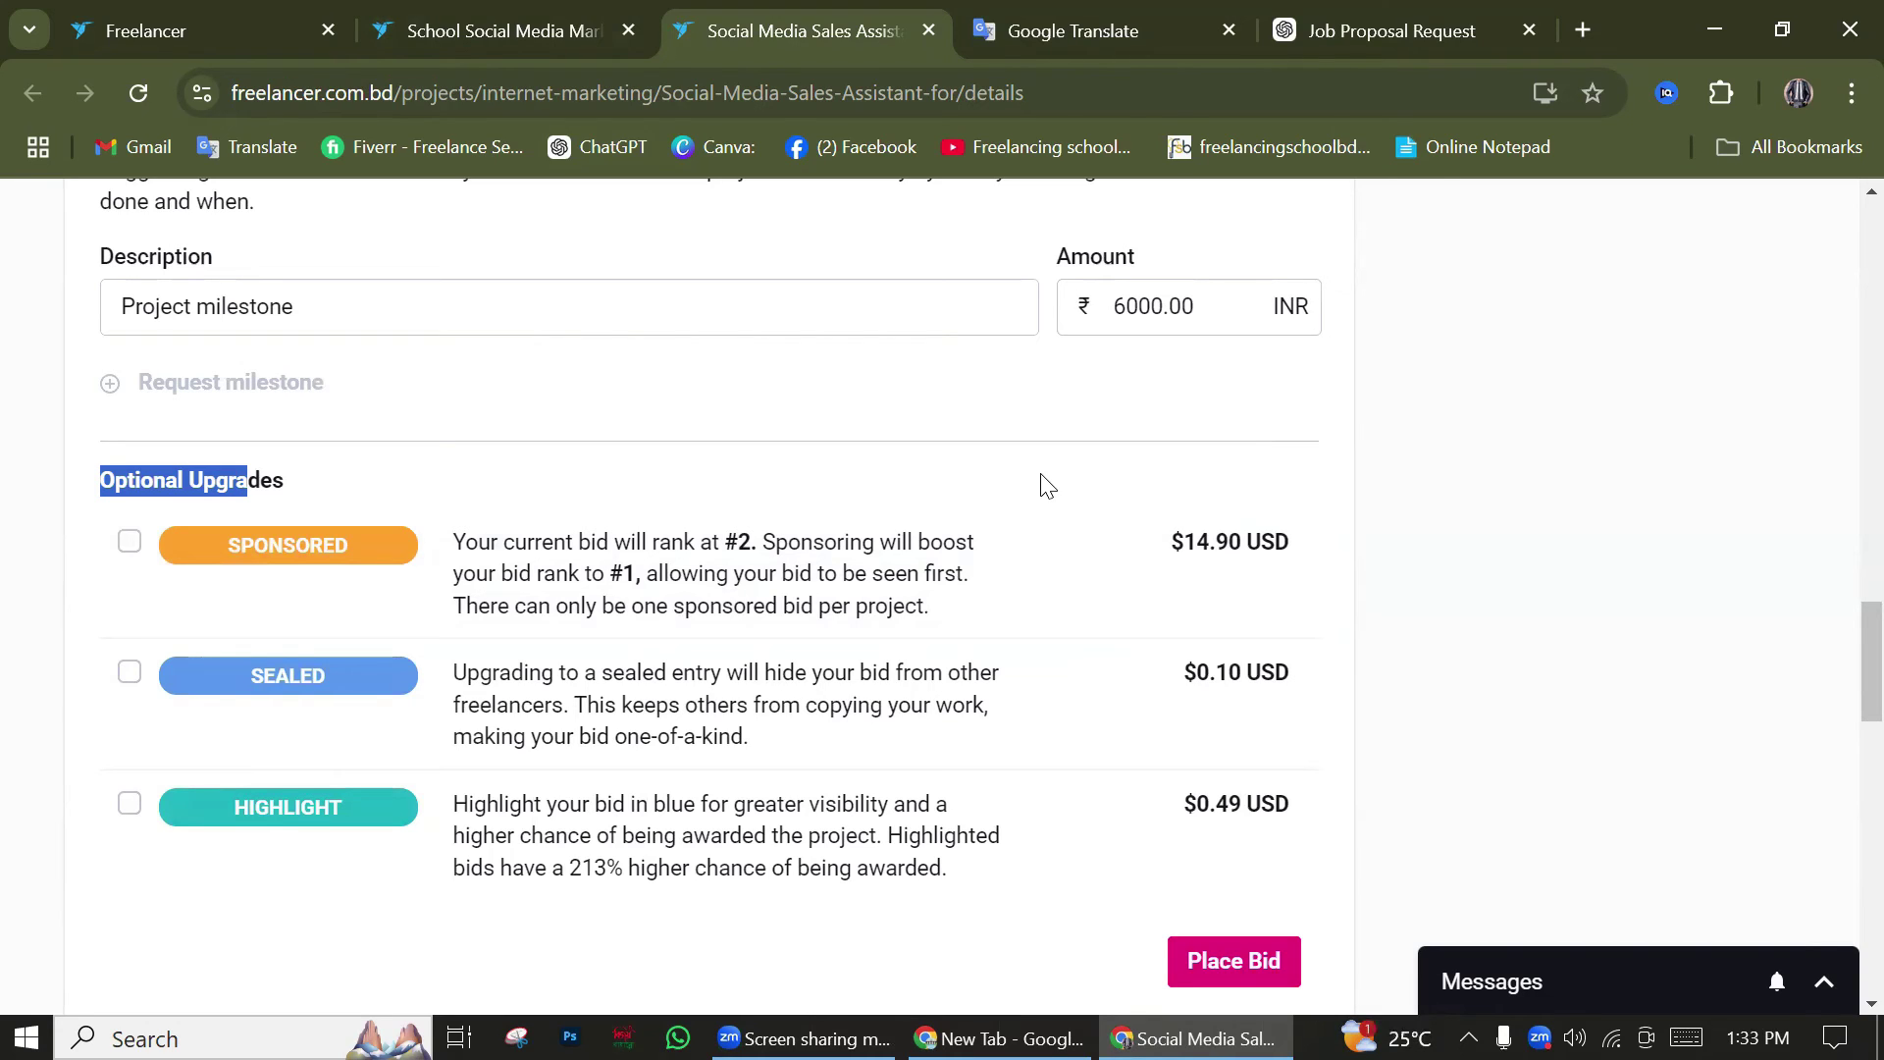
left_click(129, 541)
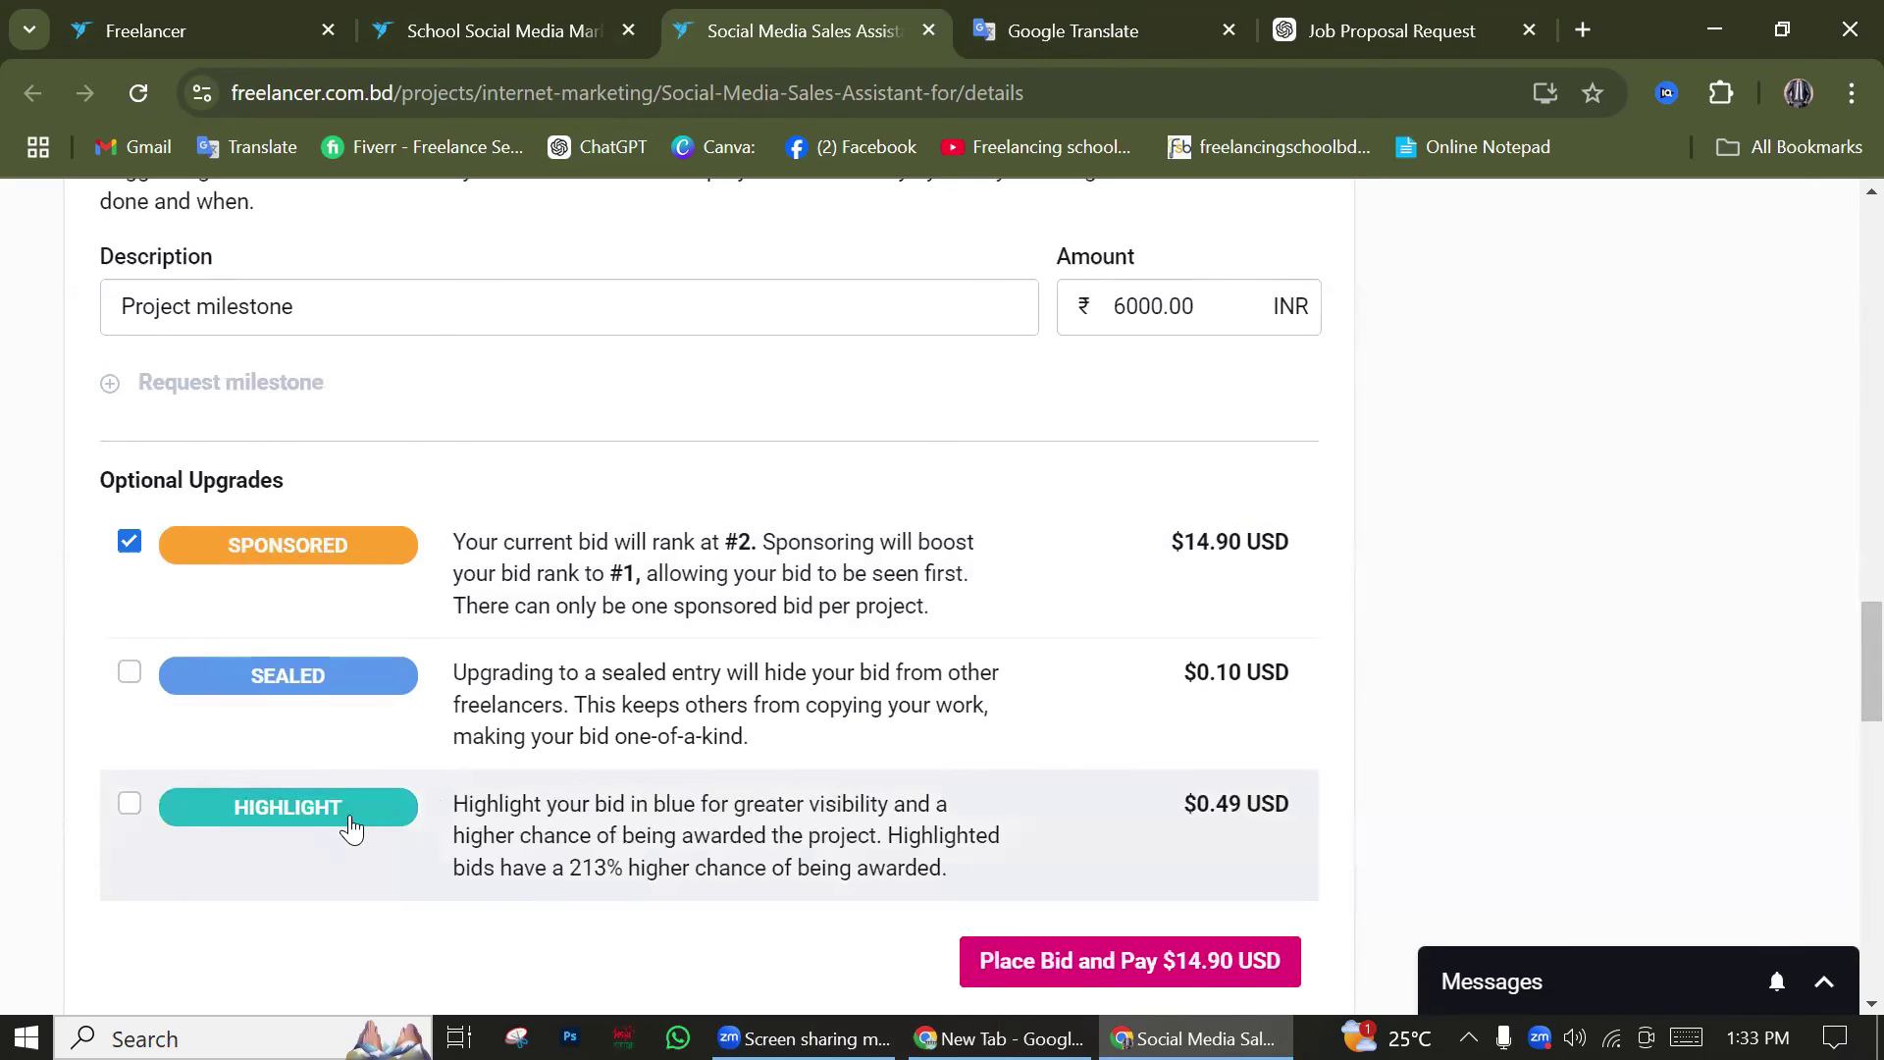
scroll(478, 777, "down", 1)
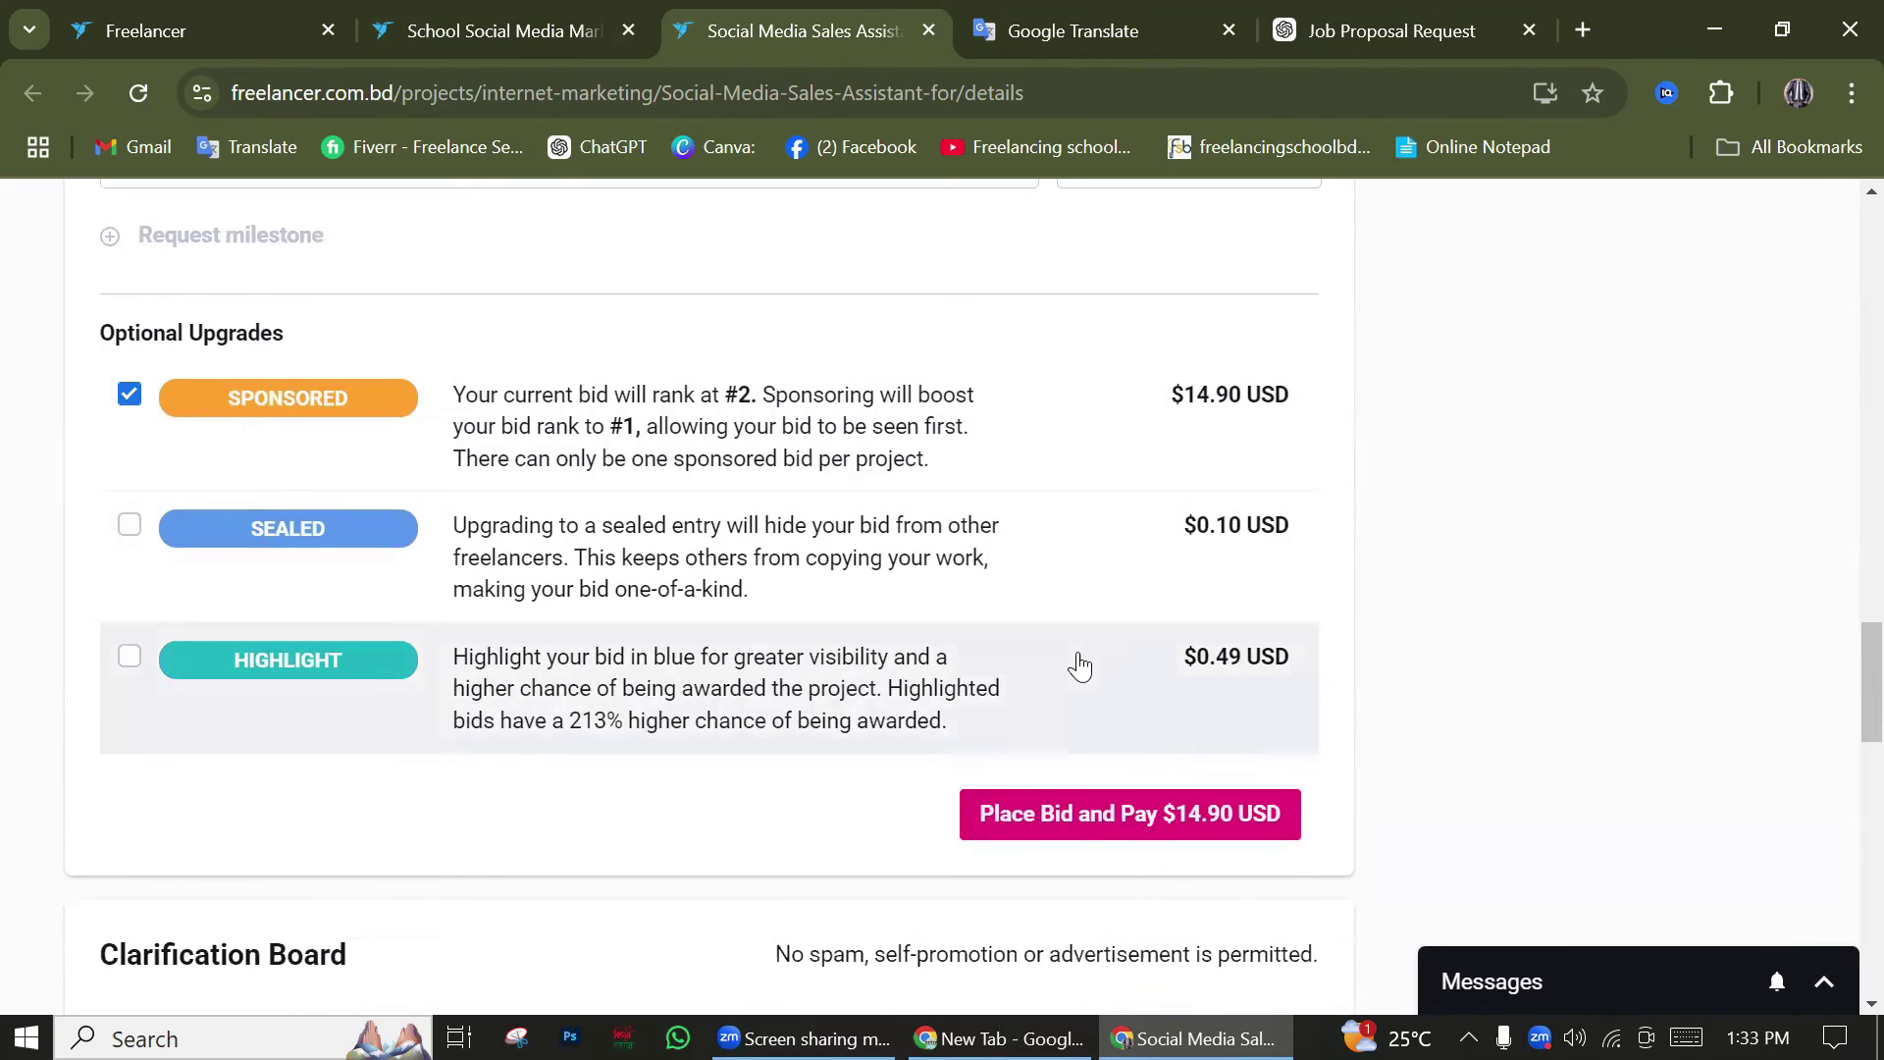
Deselect the Sponsored upgrade and try to place the bid
left_click(128, 394)
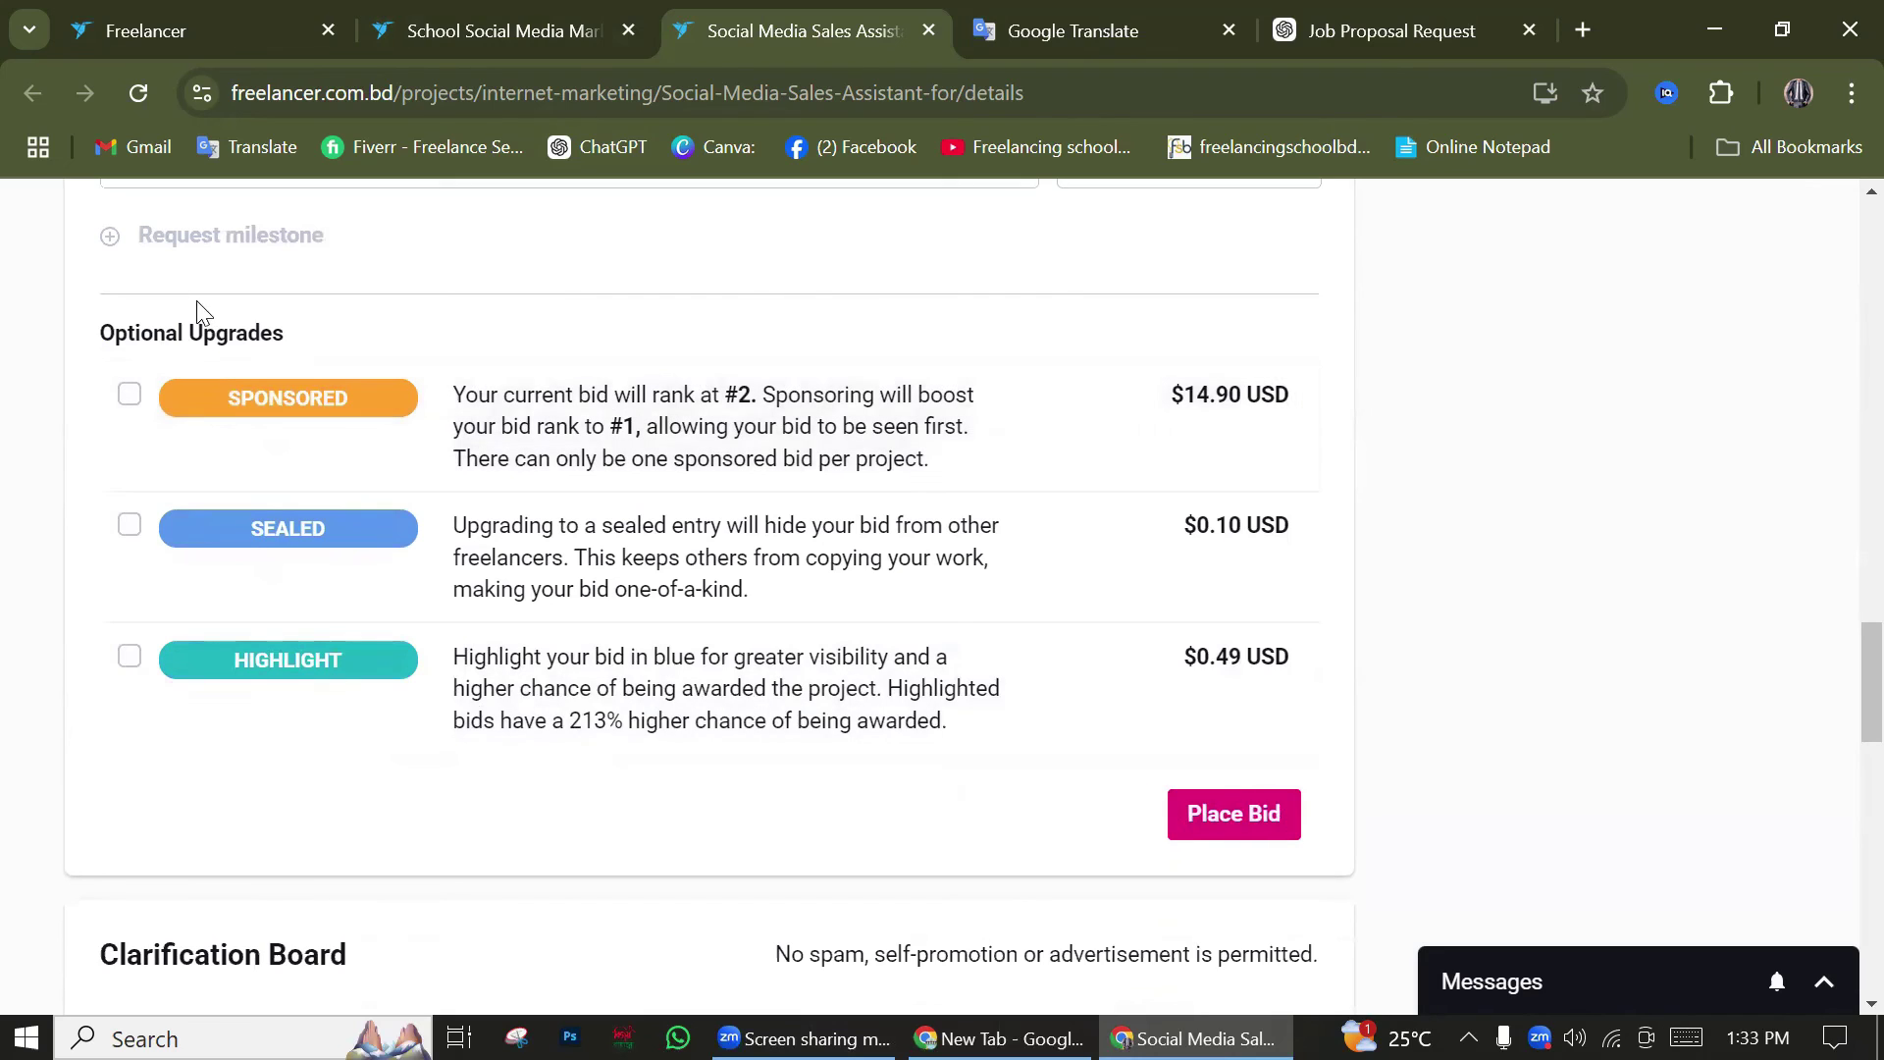
left_click(1226, 835)
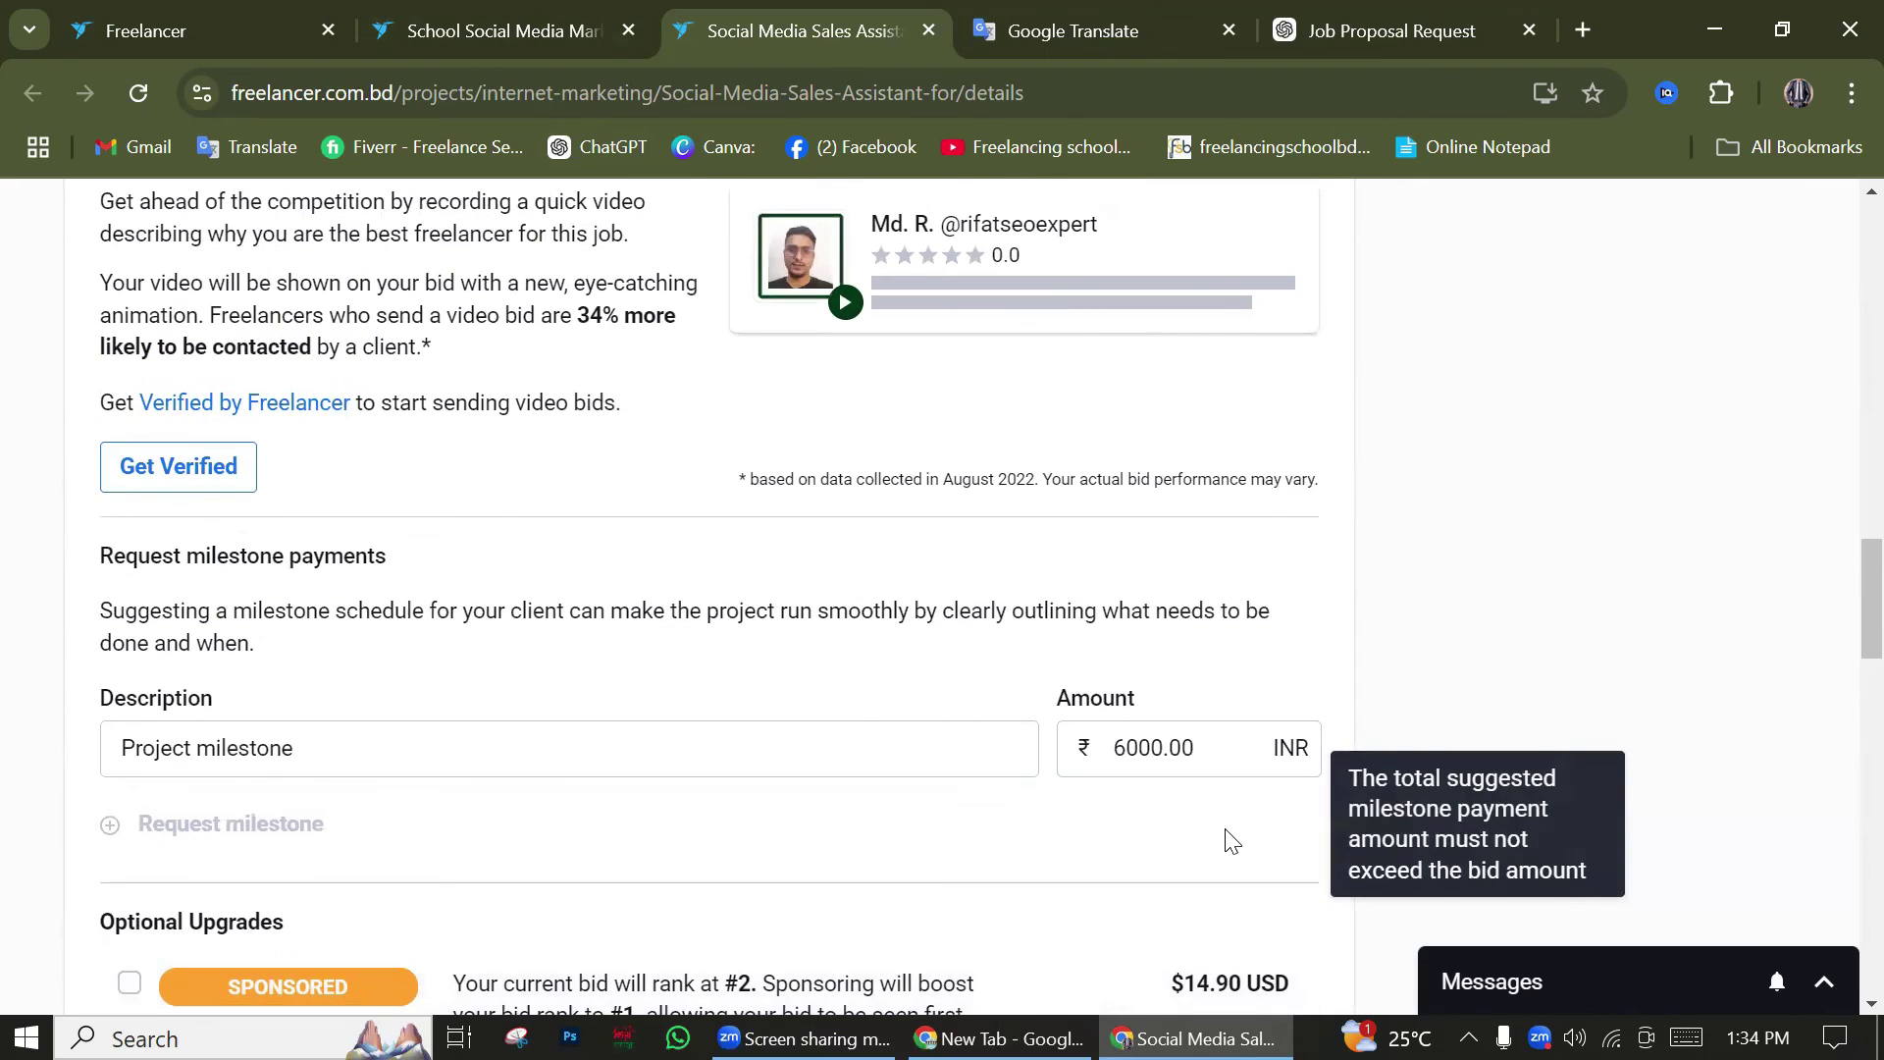
Examine the note about editing the bid until the project is awarded, and review the form down to the bid submission
scroll(1227, 836, "up", 5)
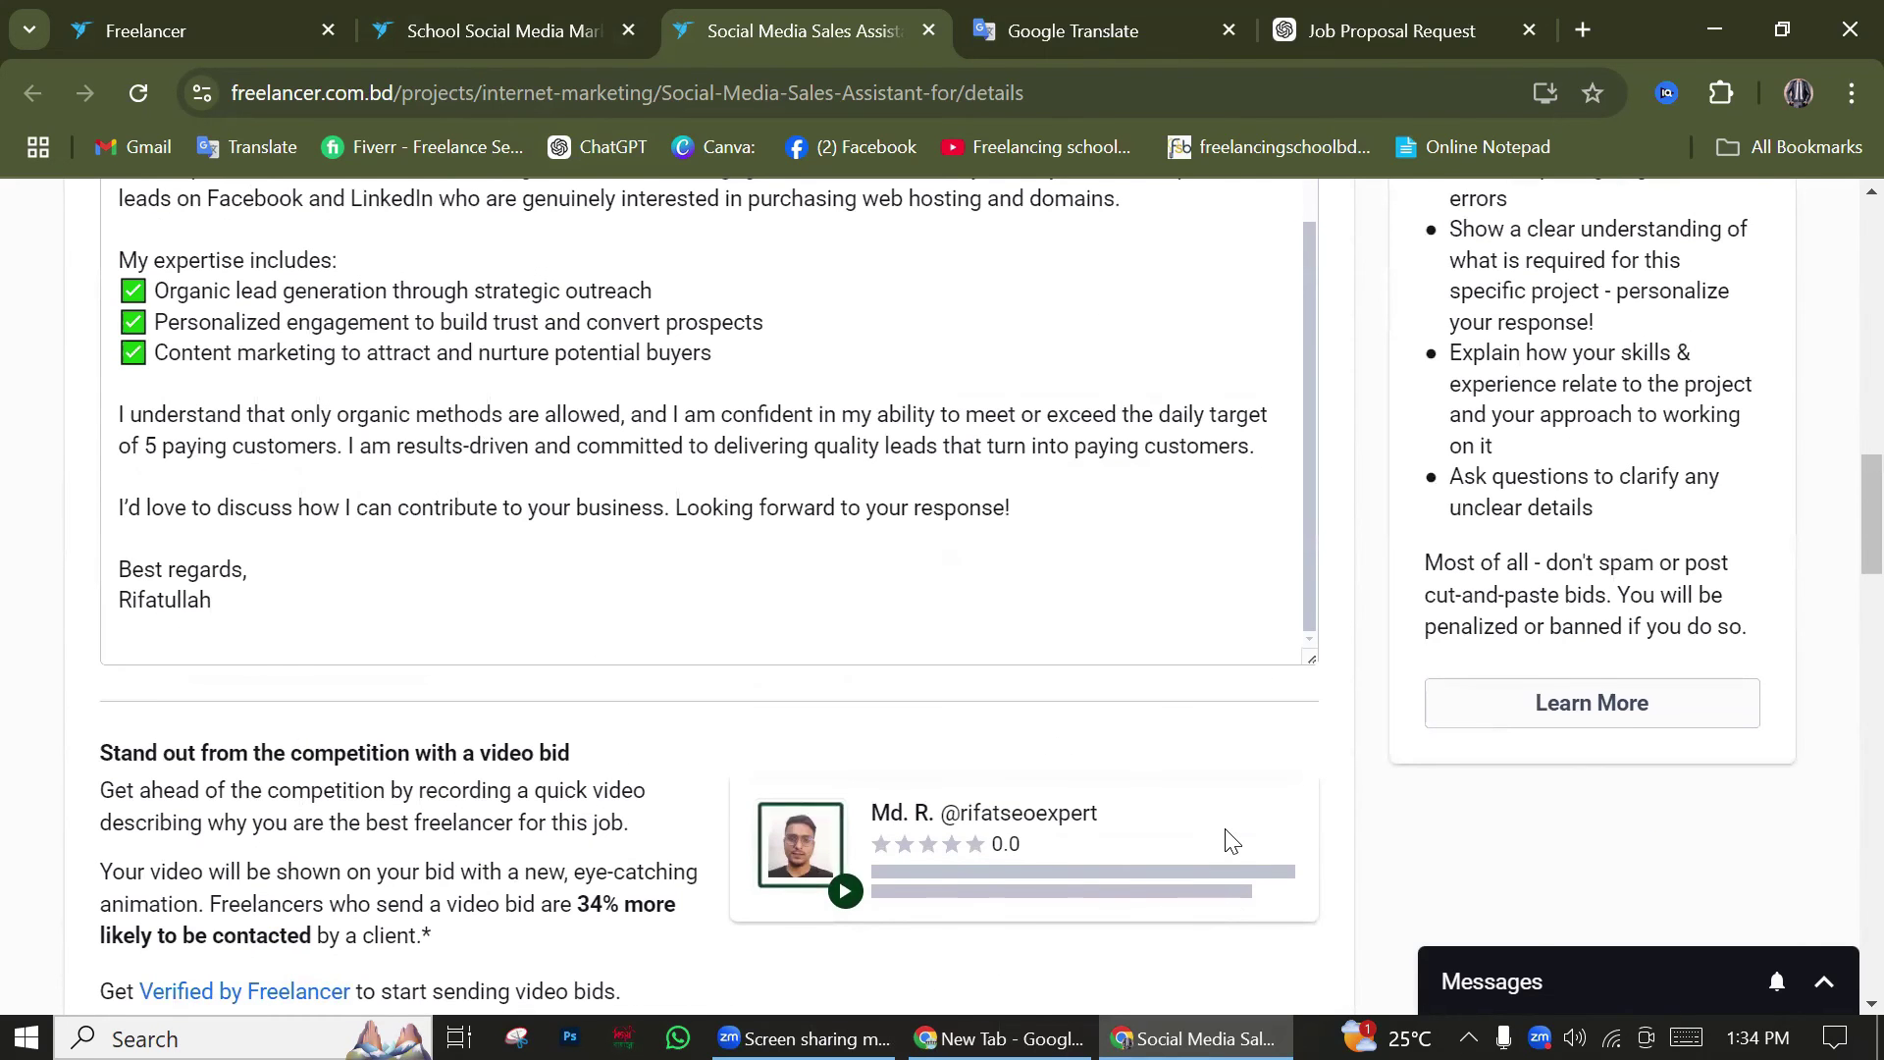
scroll(1227, 829, "up", 5)
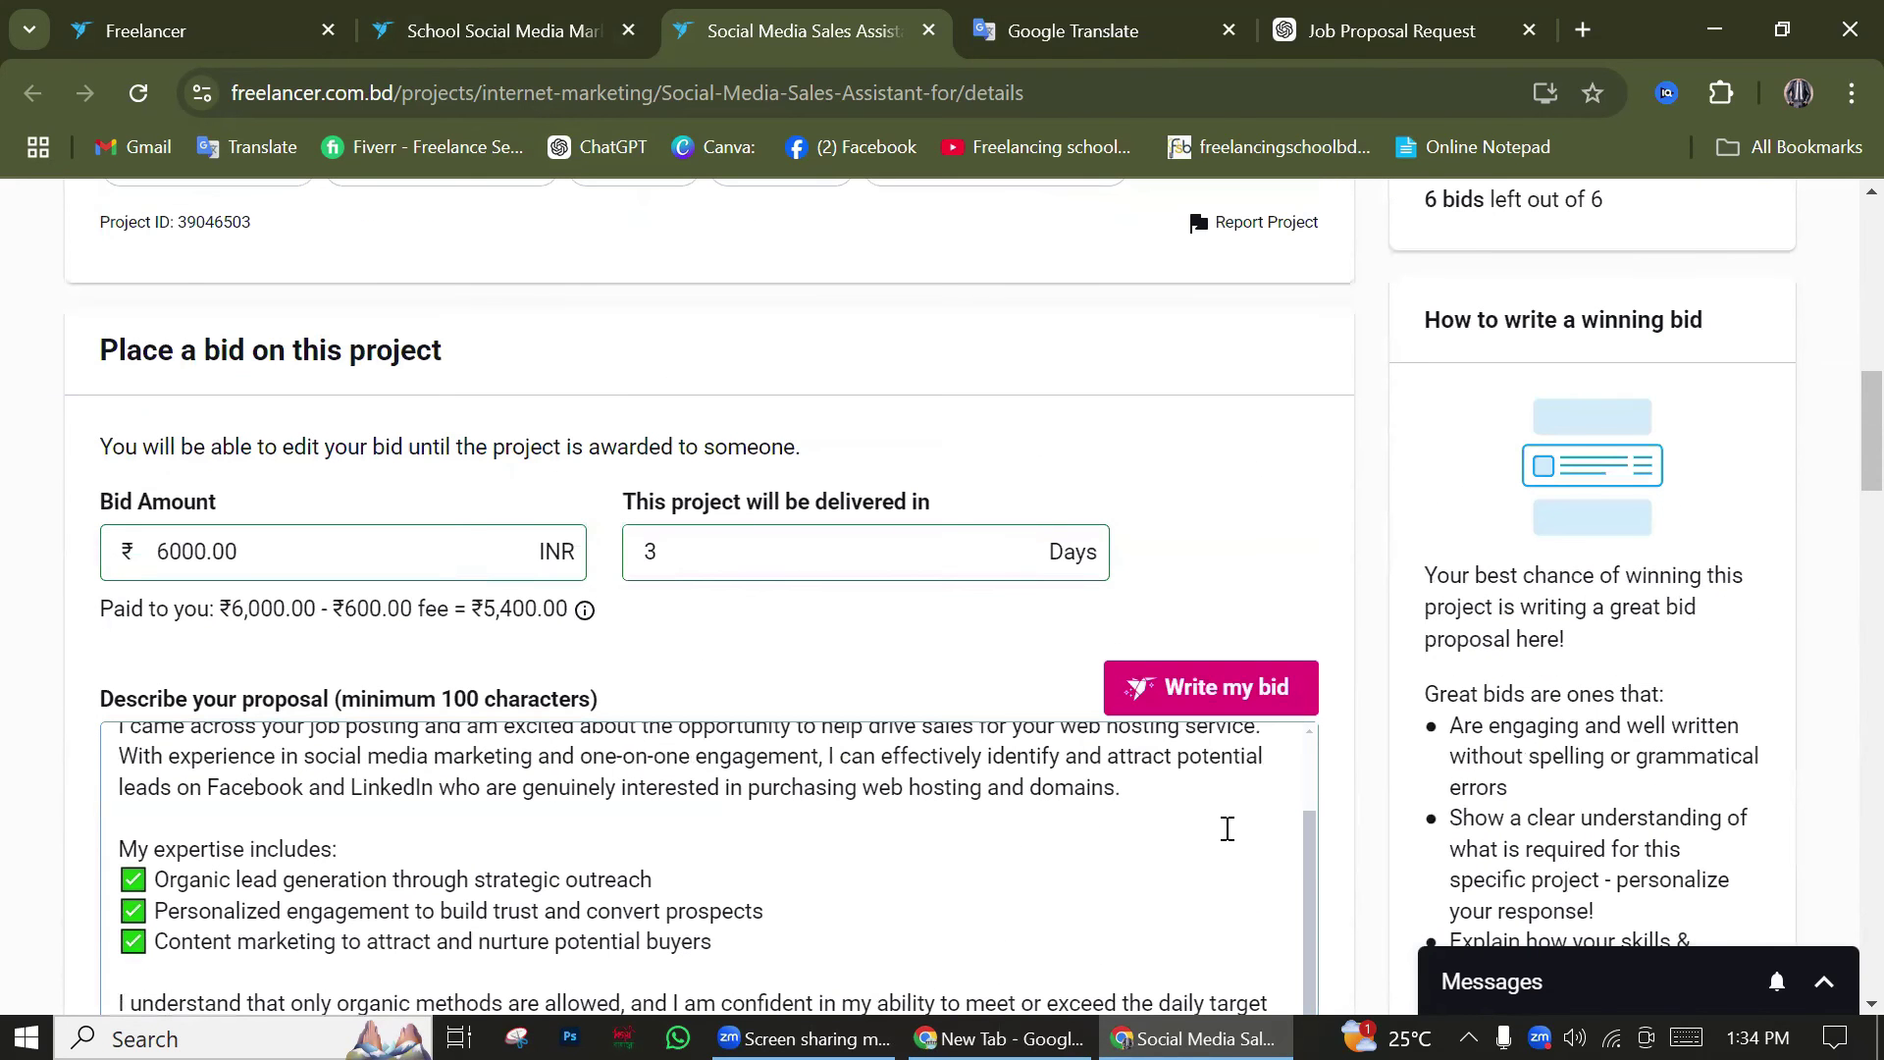
left_click_drag(102, 447, 824, 458)
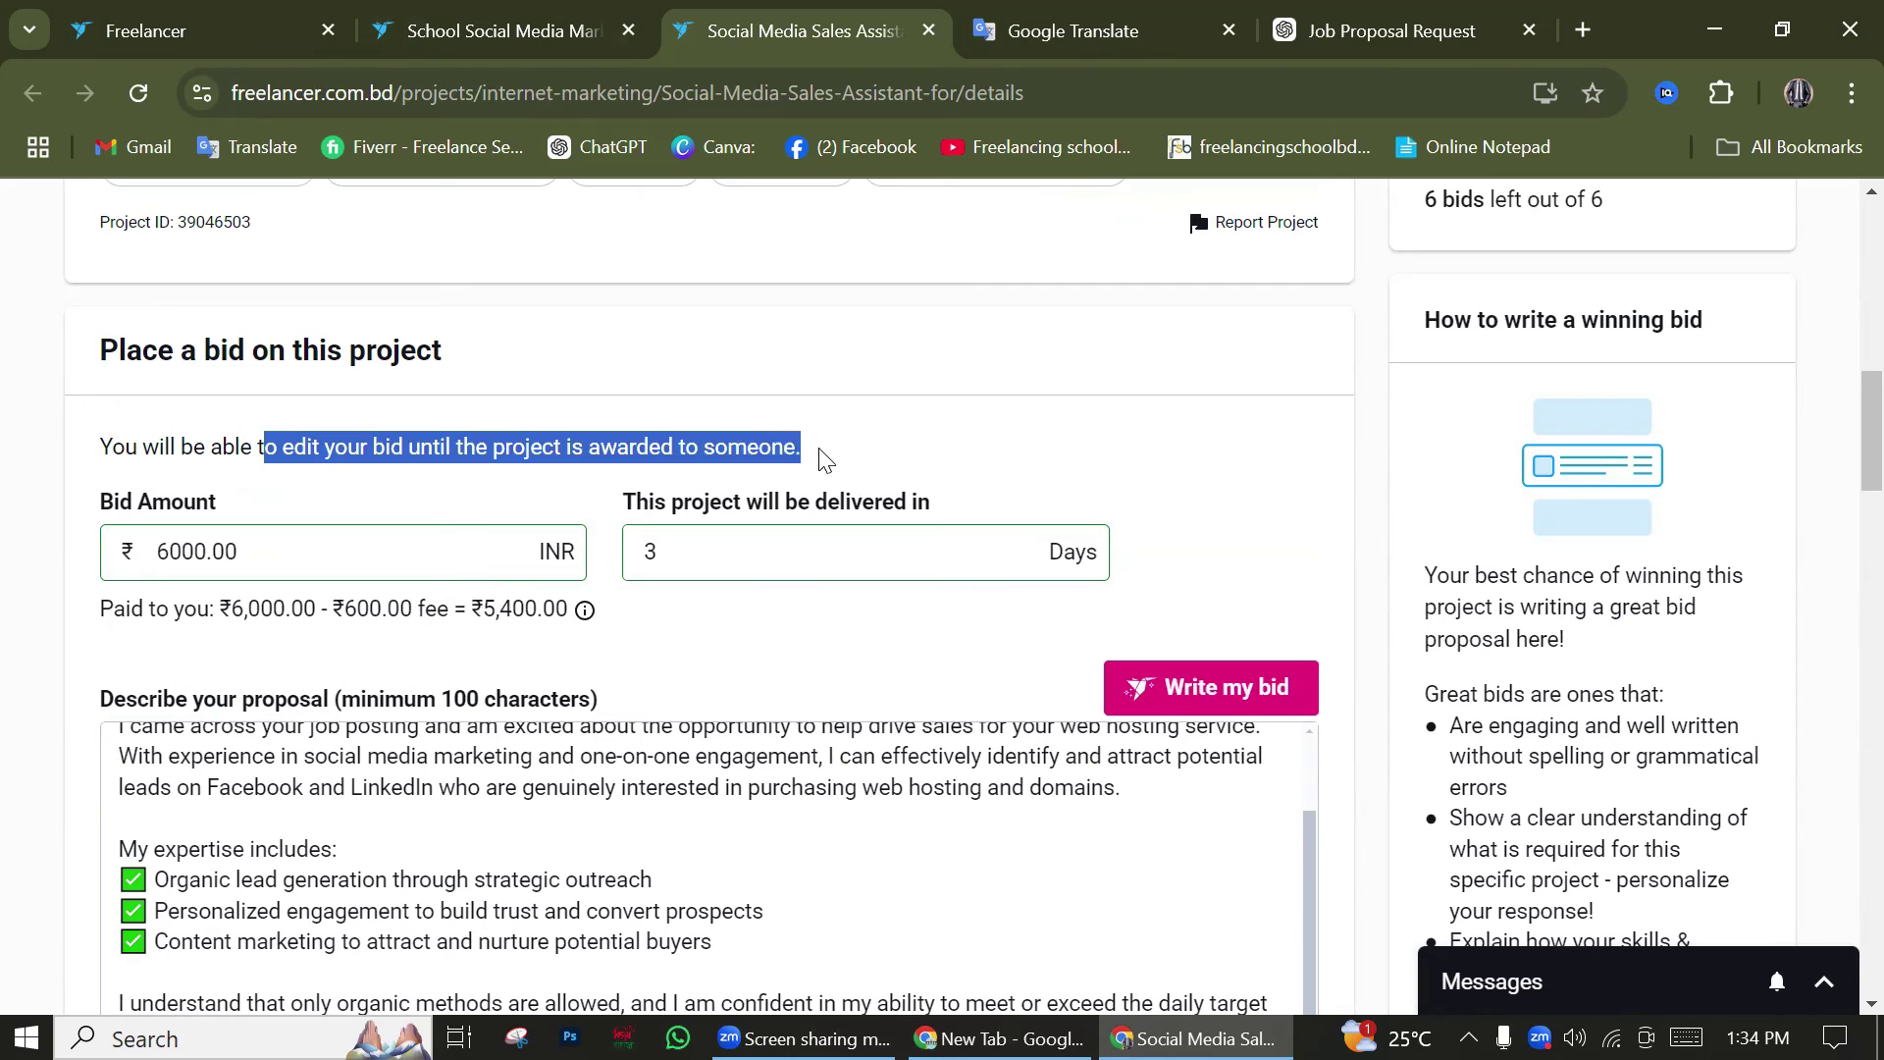
left_click(824, 459)
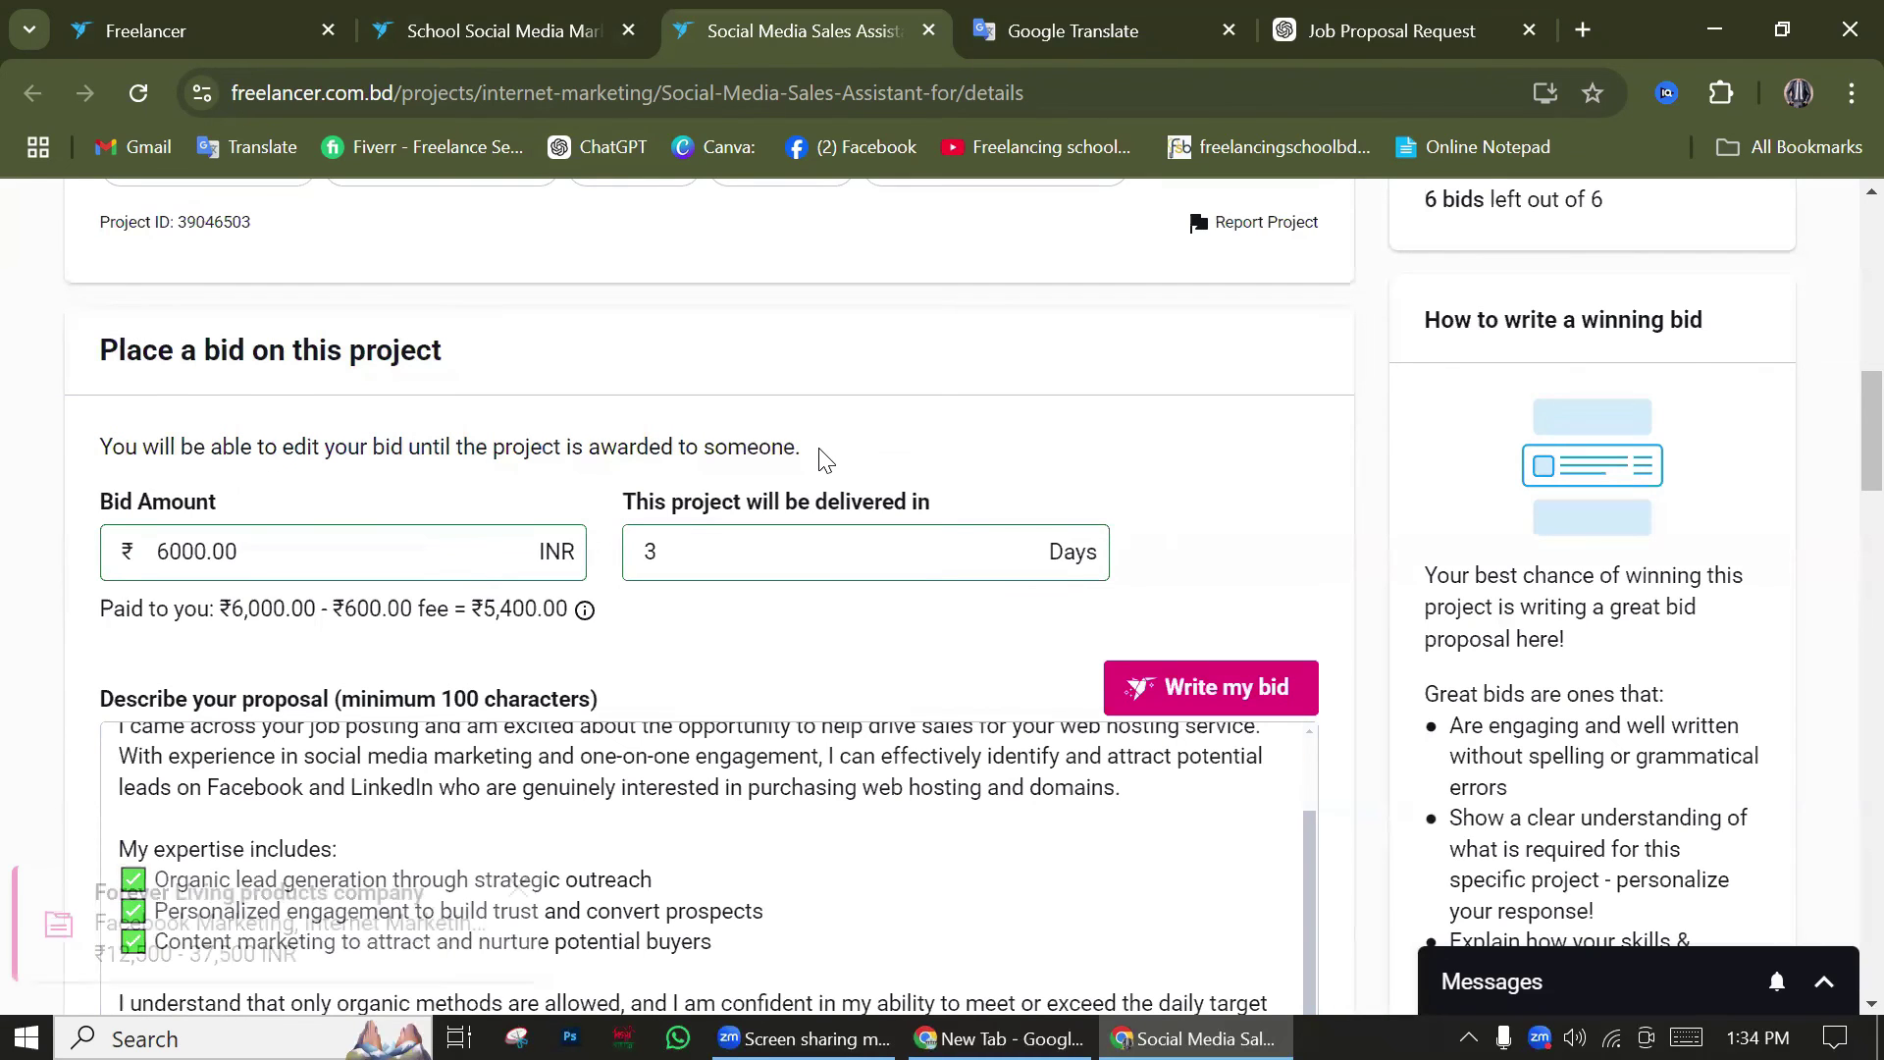
scroll(1109, 594, "down", 4)
scroll(1103, 594, "down", 15)
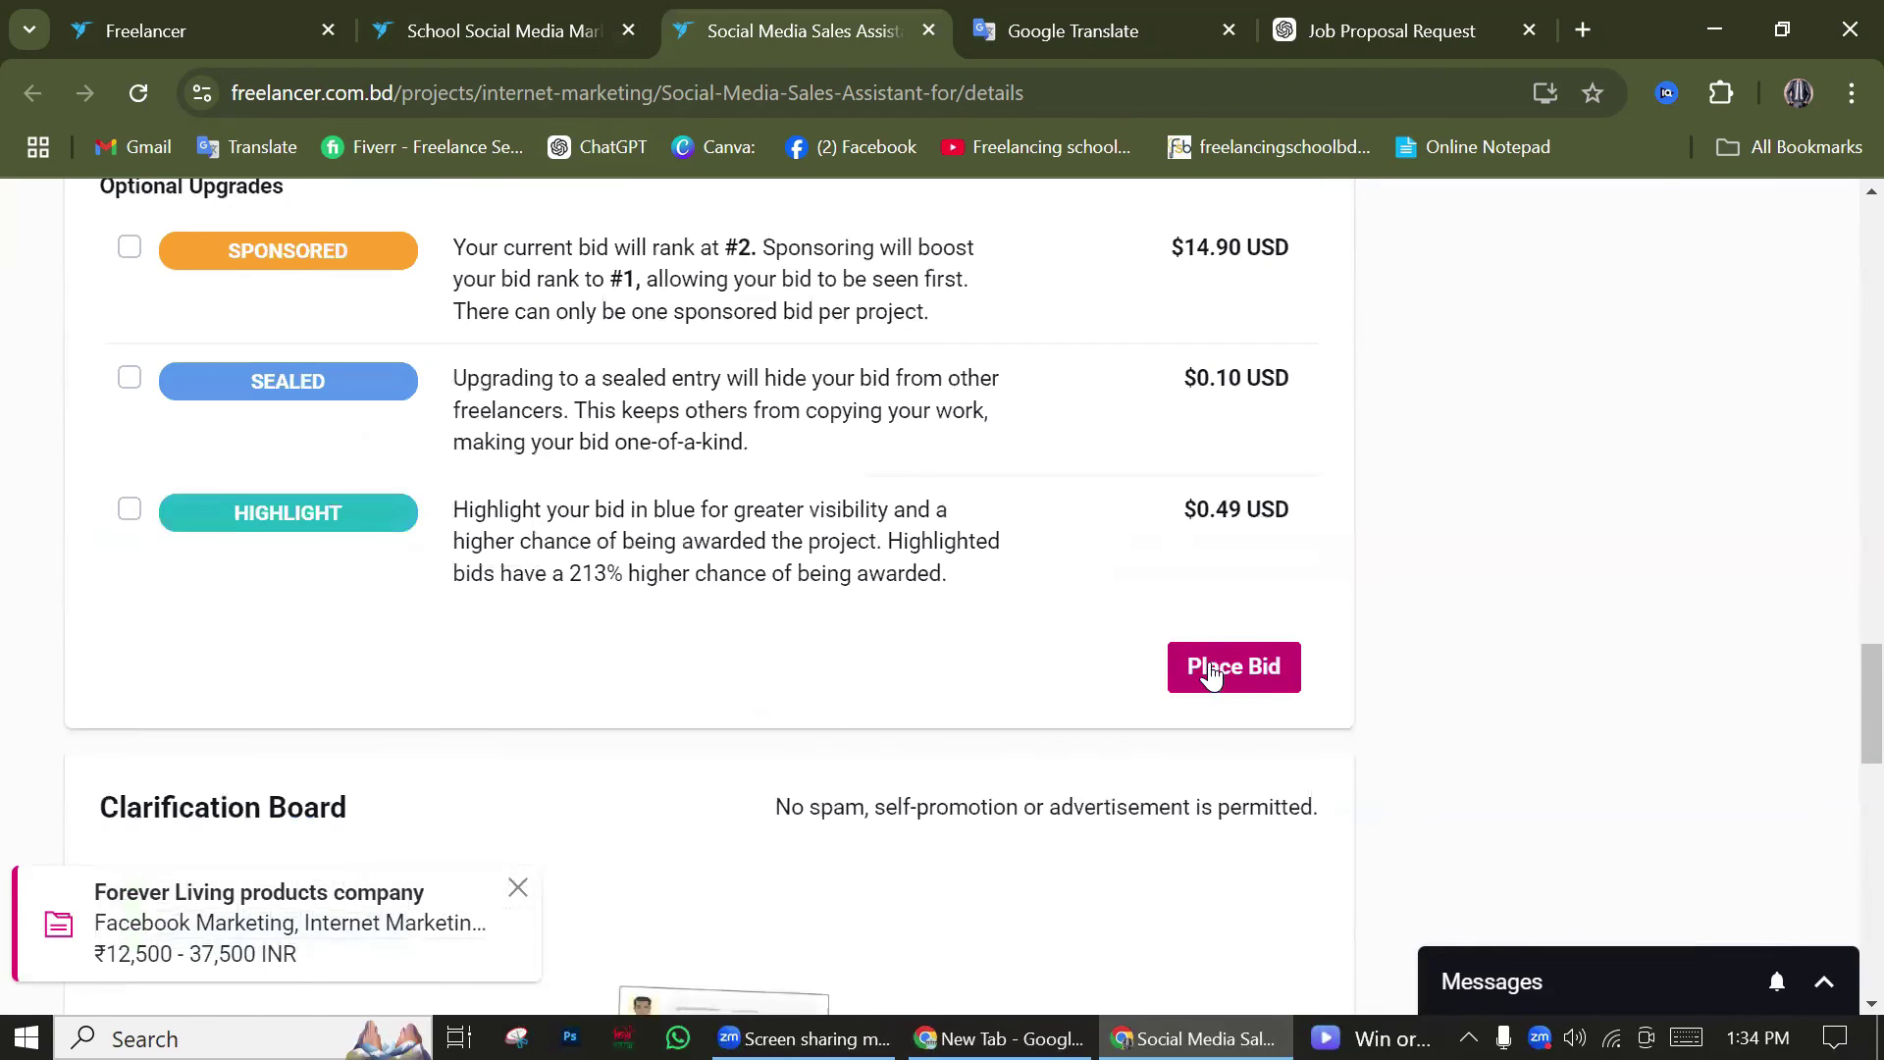
Open the project's proposals and look over the competing bidders' ratings, bid amounts and delivery times
scroll(1211, 674, "up", 10)
scroll(604, 520, "up", 15)
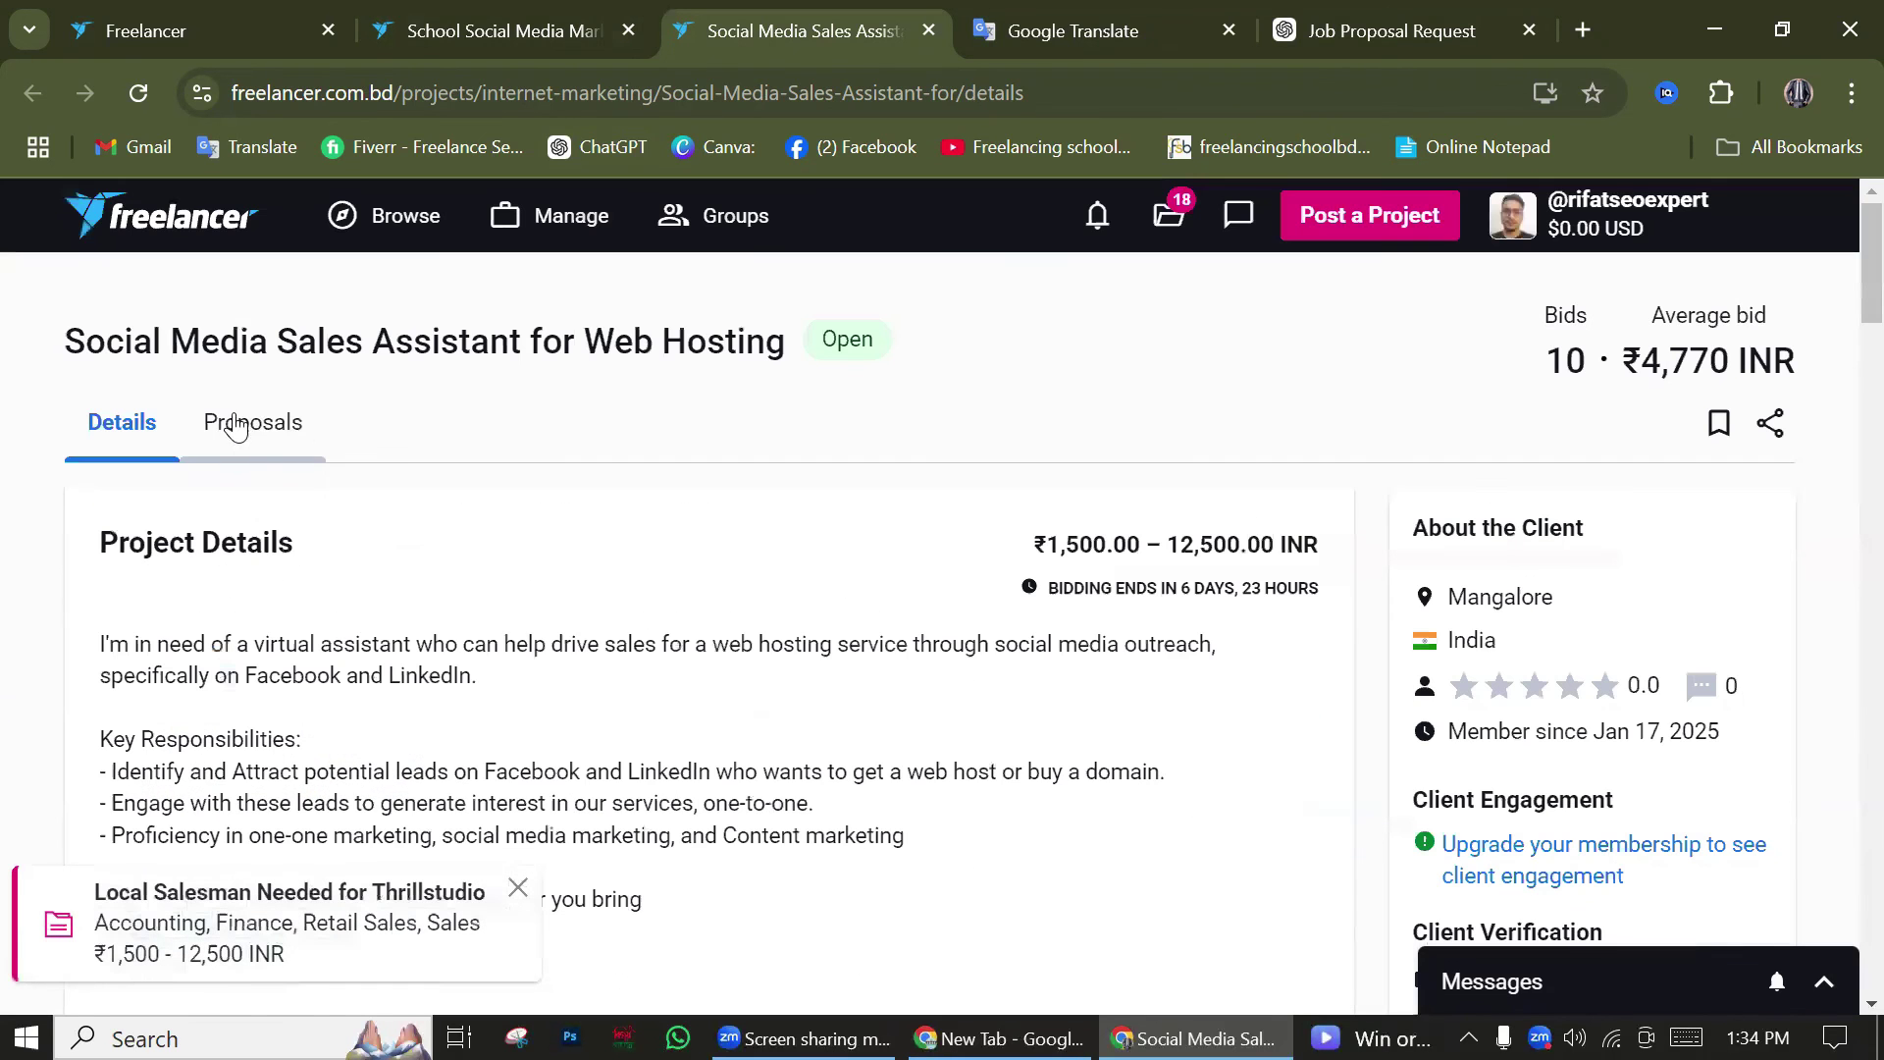
left_click(265, 430)
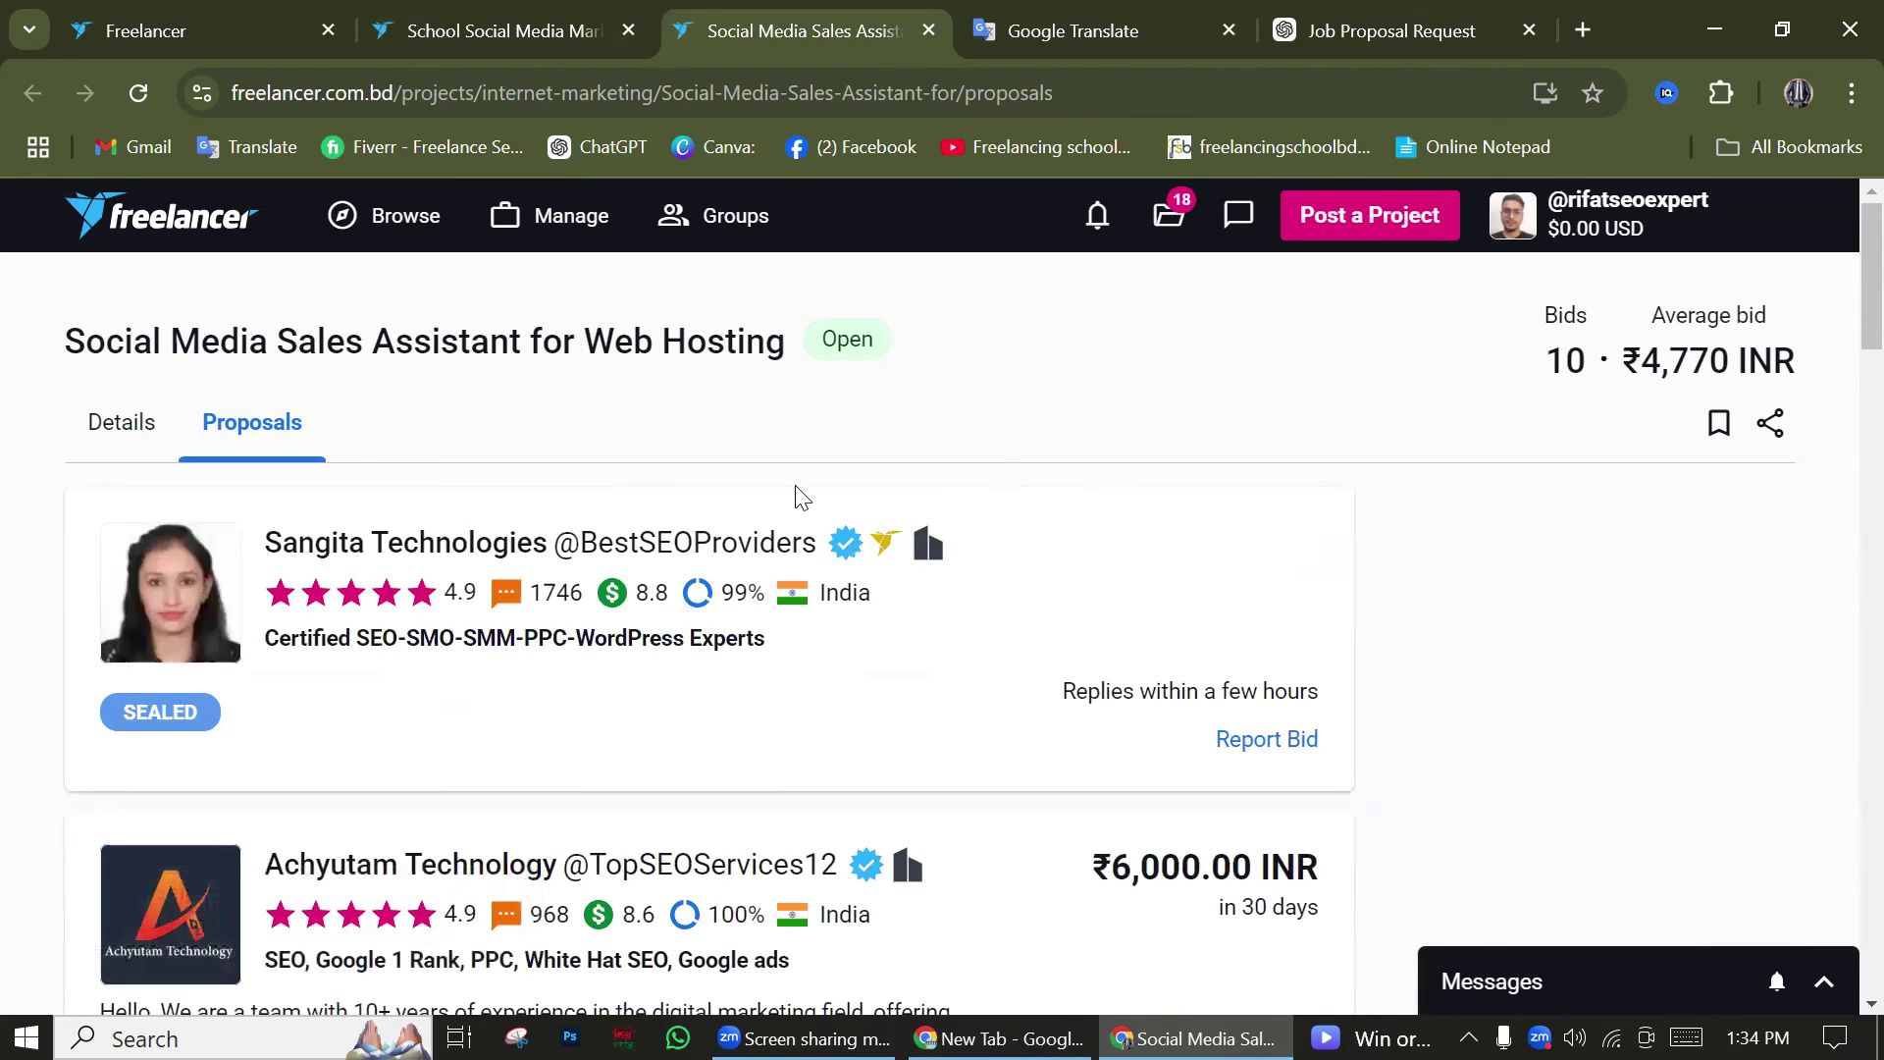
scroll(658, 613, "down", 5)
scroll(658, 613, "down", 1)
scroll(657, 613, "down", 10)
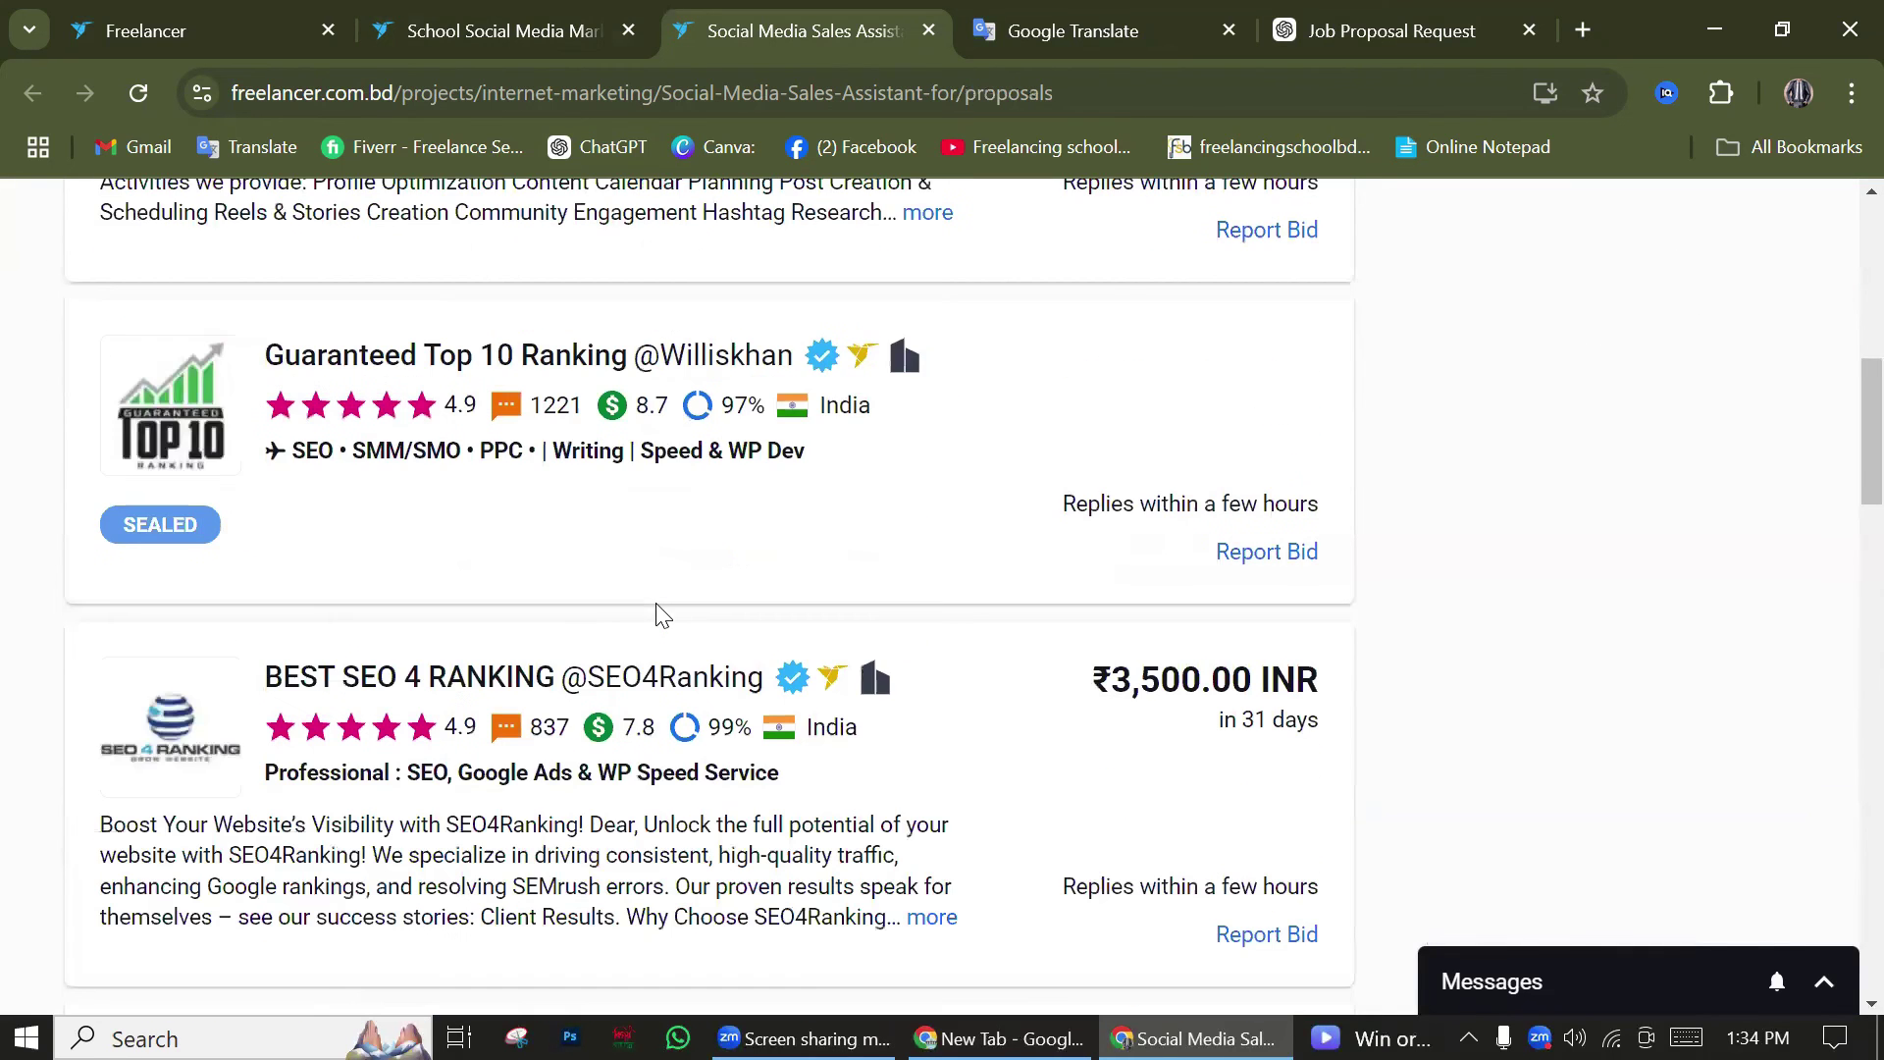
scroll(658, 613, "up", 11)
scroll(664, 614, "up", 5)
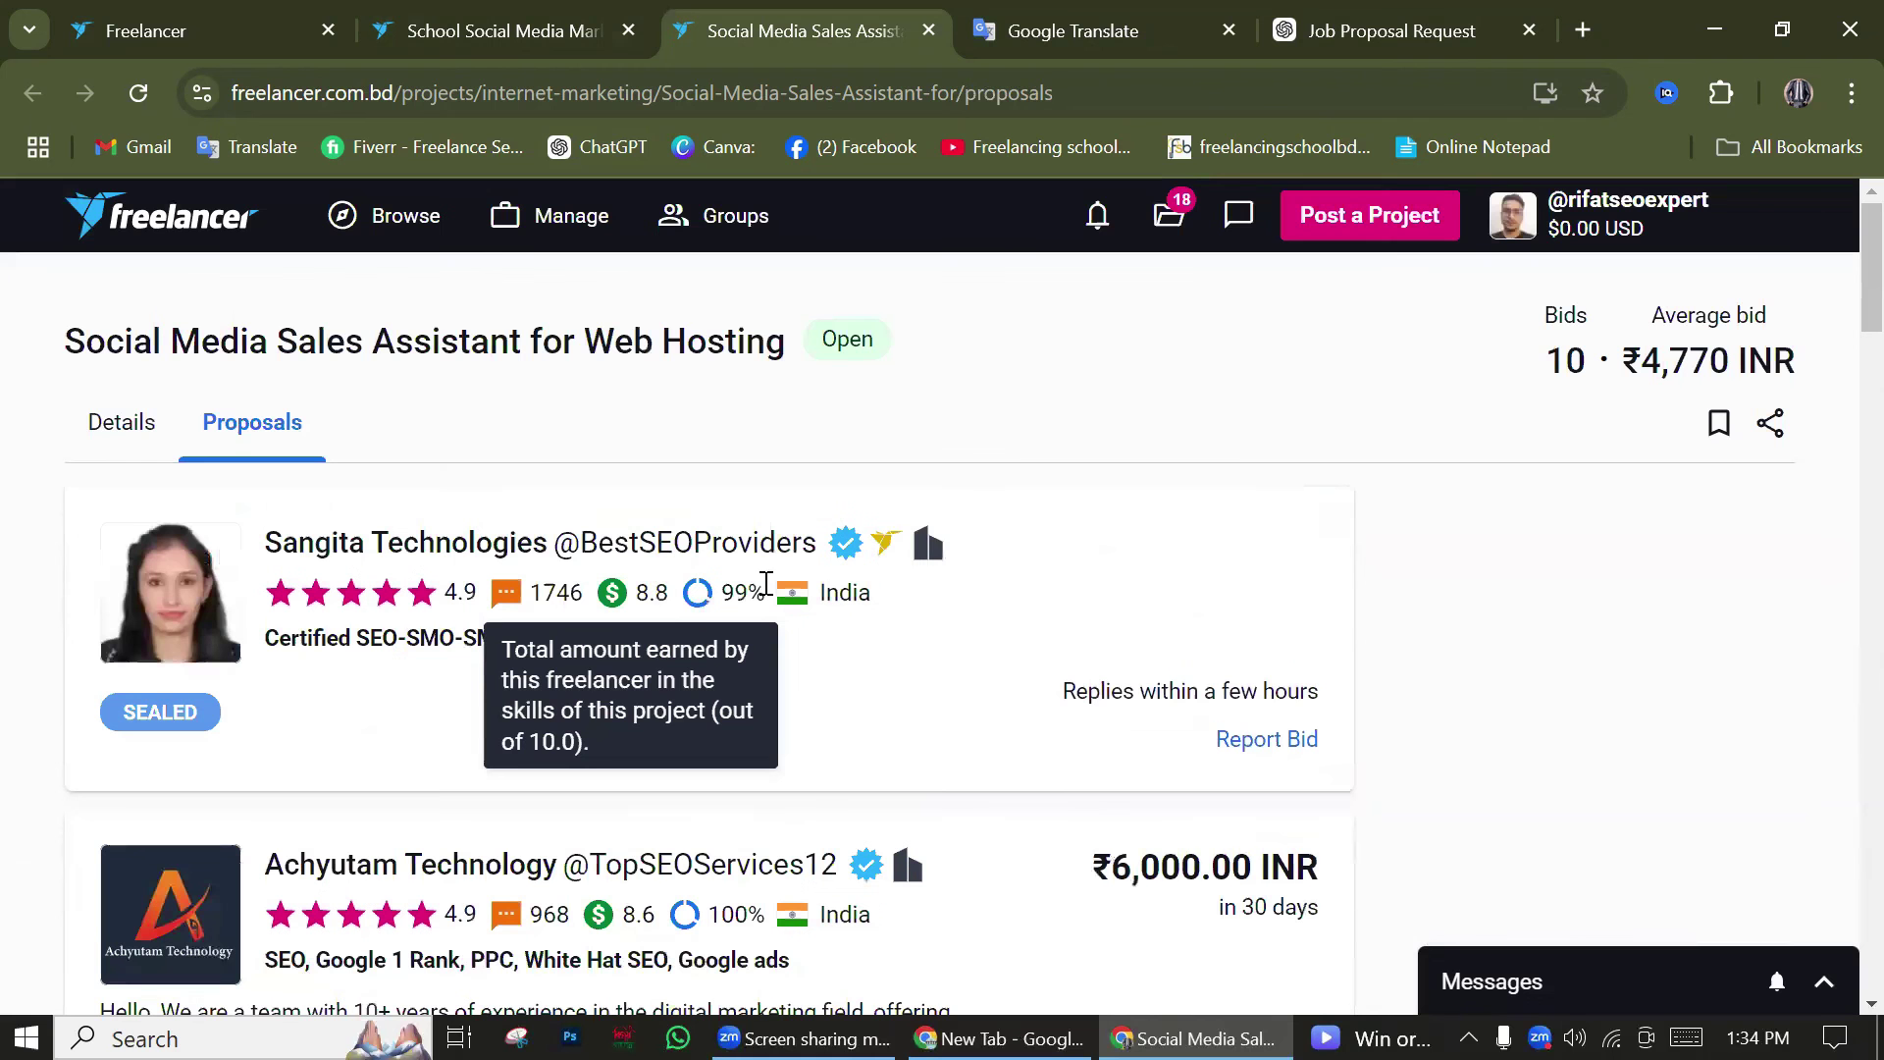
scroll(687, 491, "down", 11)
scroll(690, 480, "down", 8)
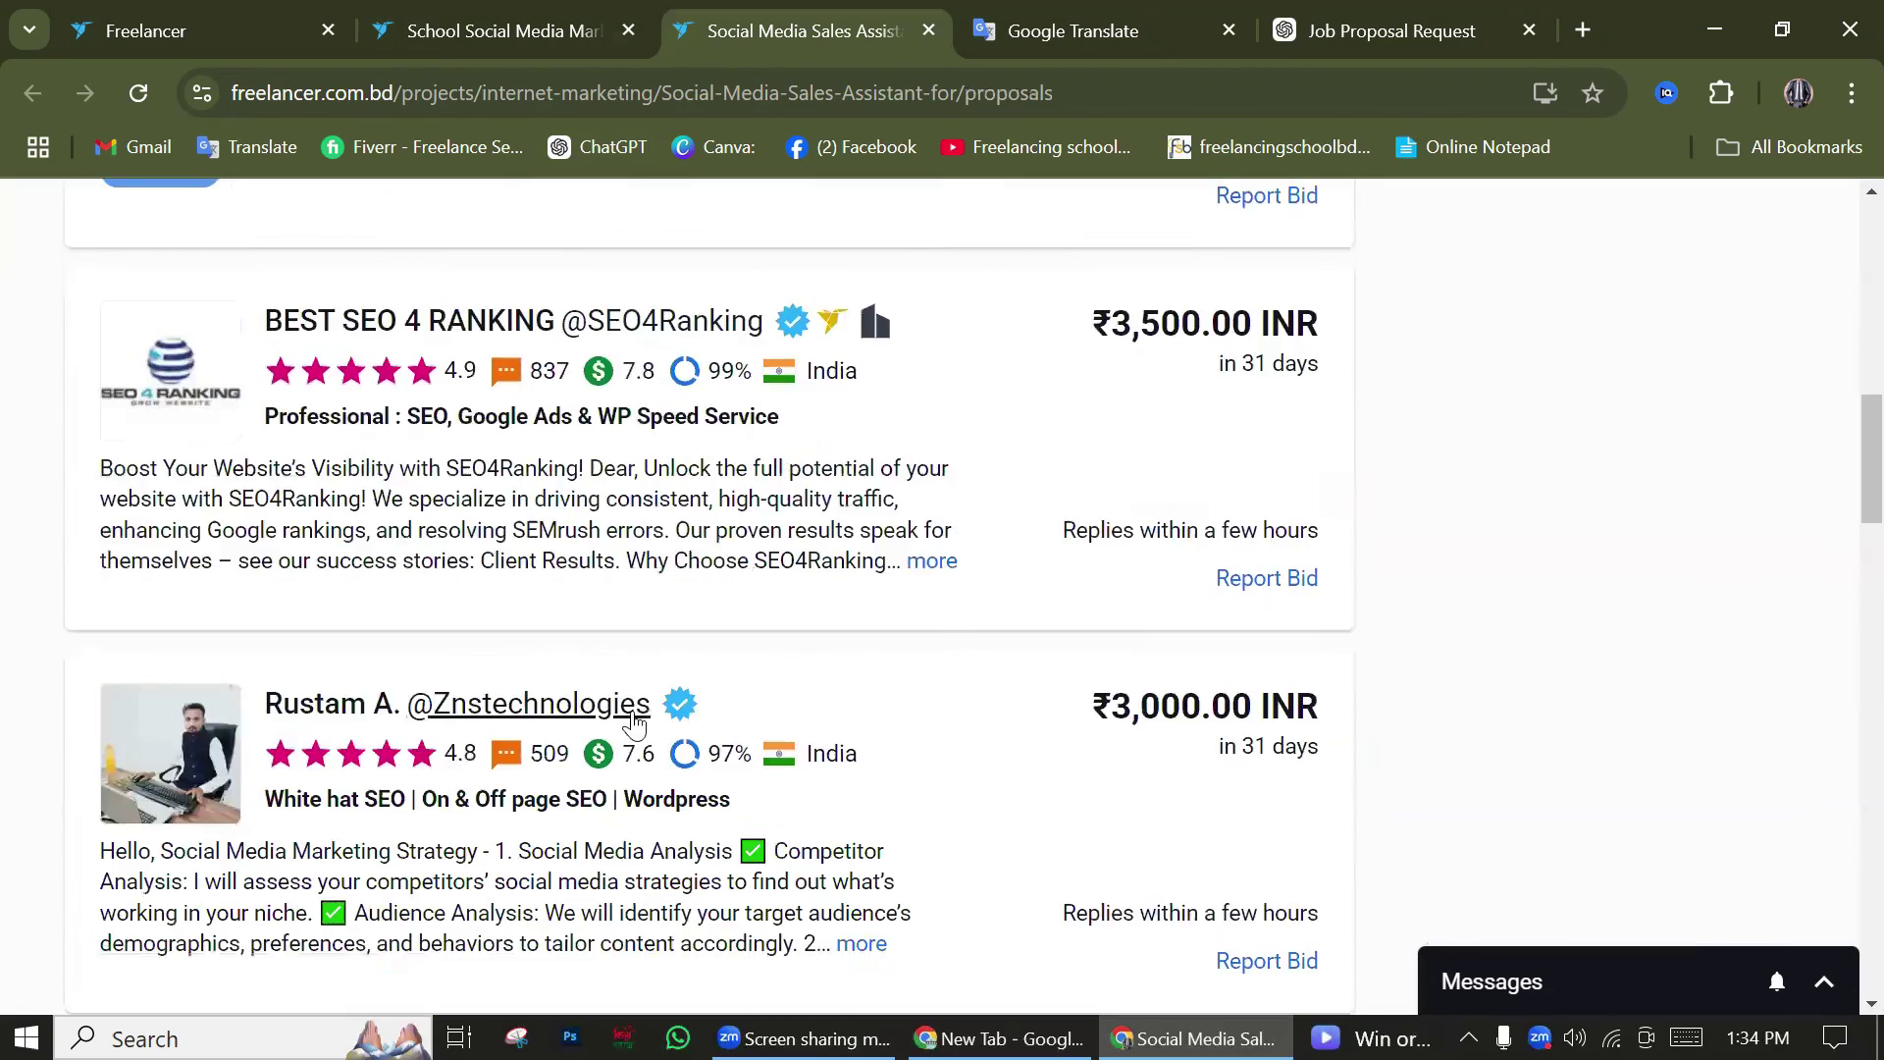
scroll(635, 705, "up", 4)
scroll(635, 707, "up", 5)
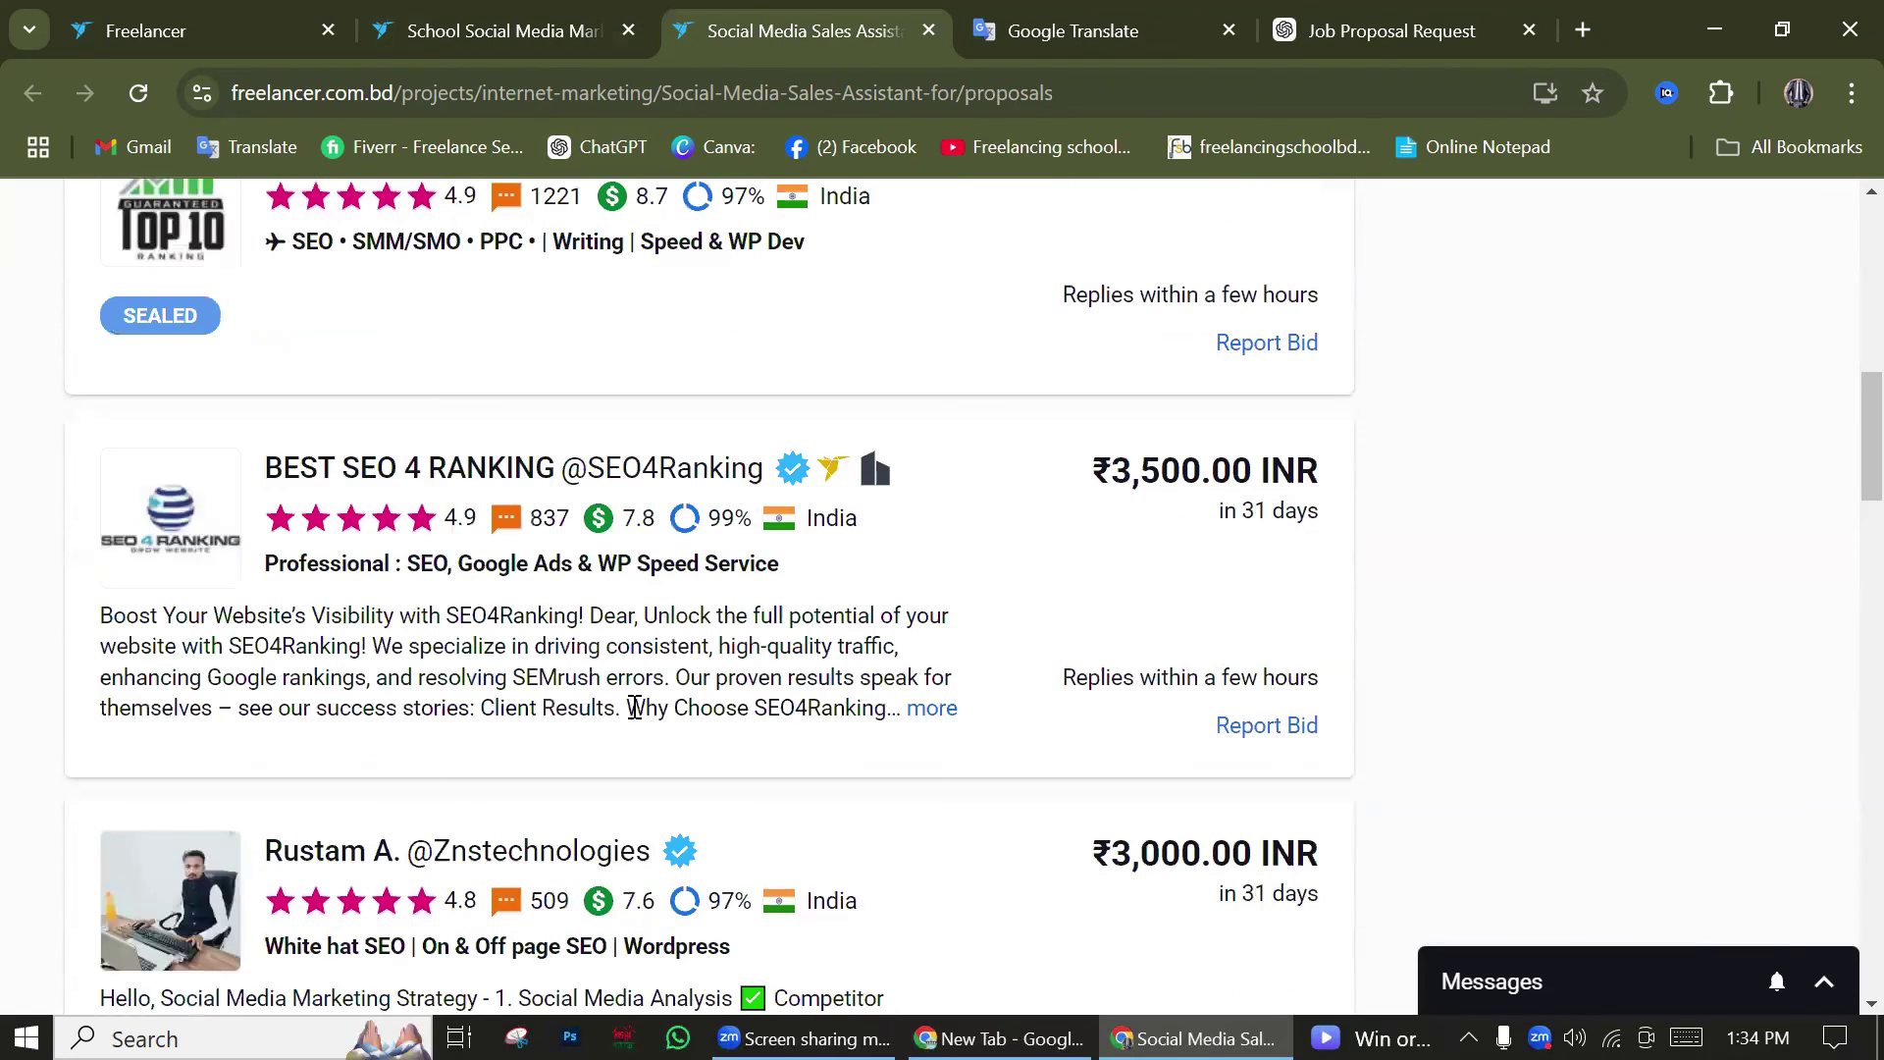
Expand the BEST SEO 4 RANKING proposal and read its full text
scroll(945, 353, "down", 4)
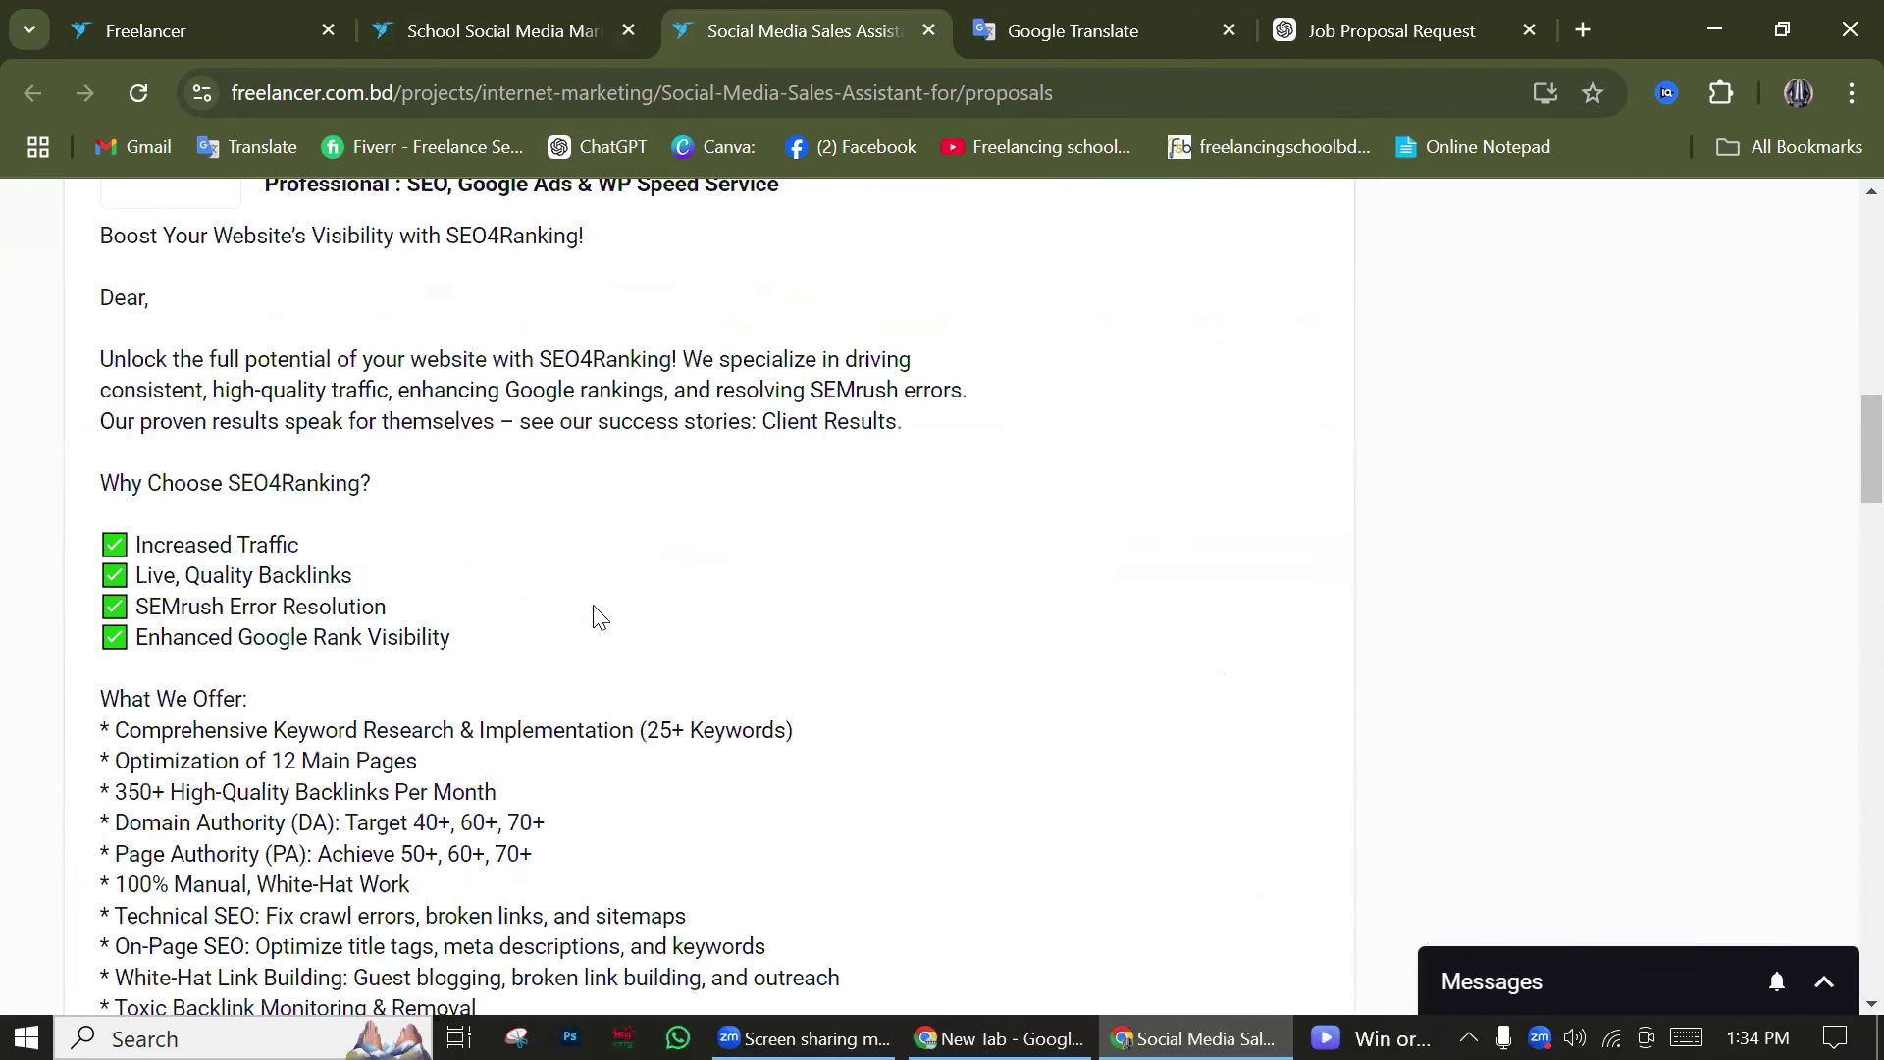
left_click_drag(145, 368, 674, 602)
scroll(308, 589, "down", 4)
scroll(999, 681, "down", 5)
scroll(999, 681, "down", 2)
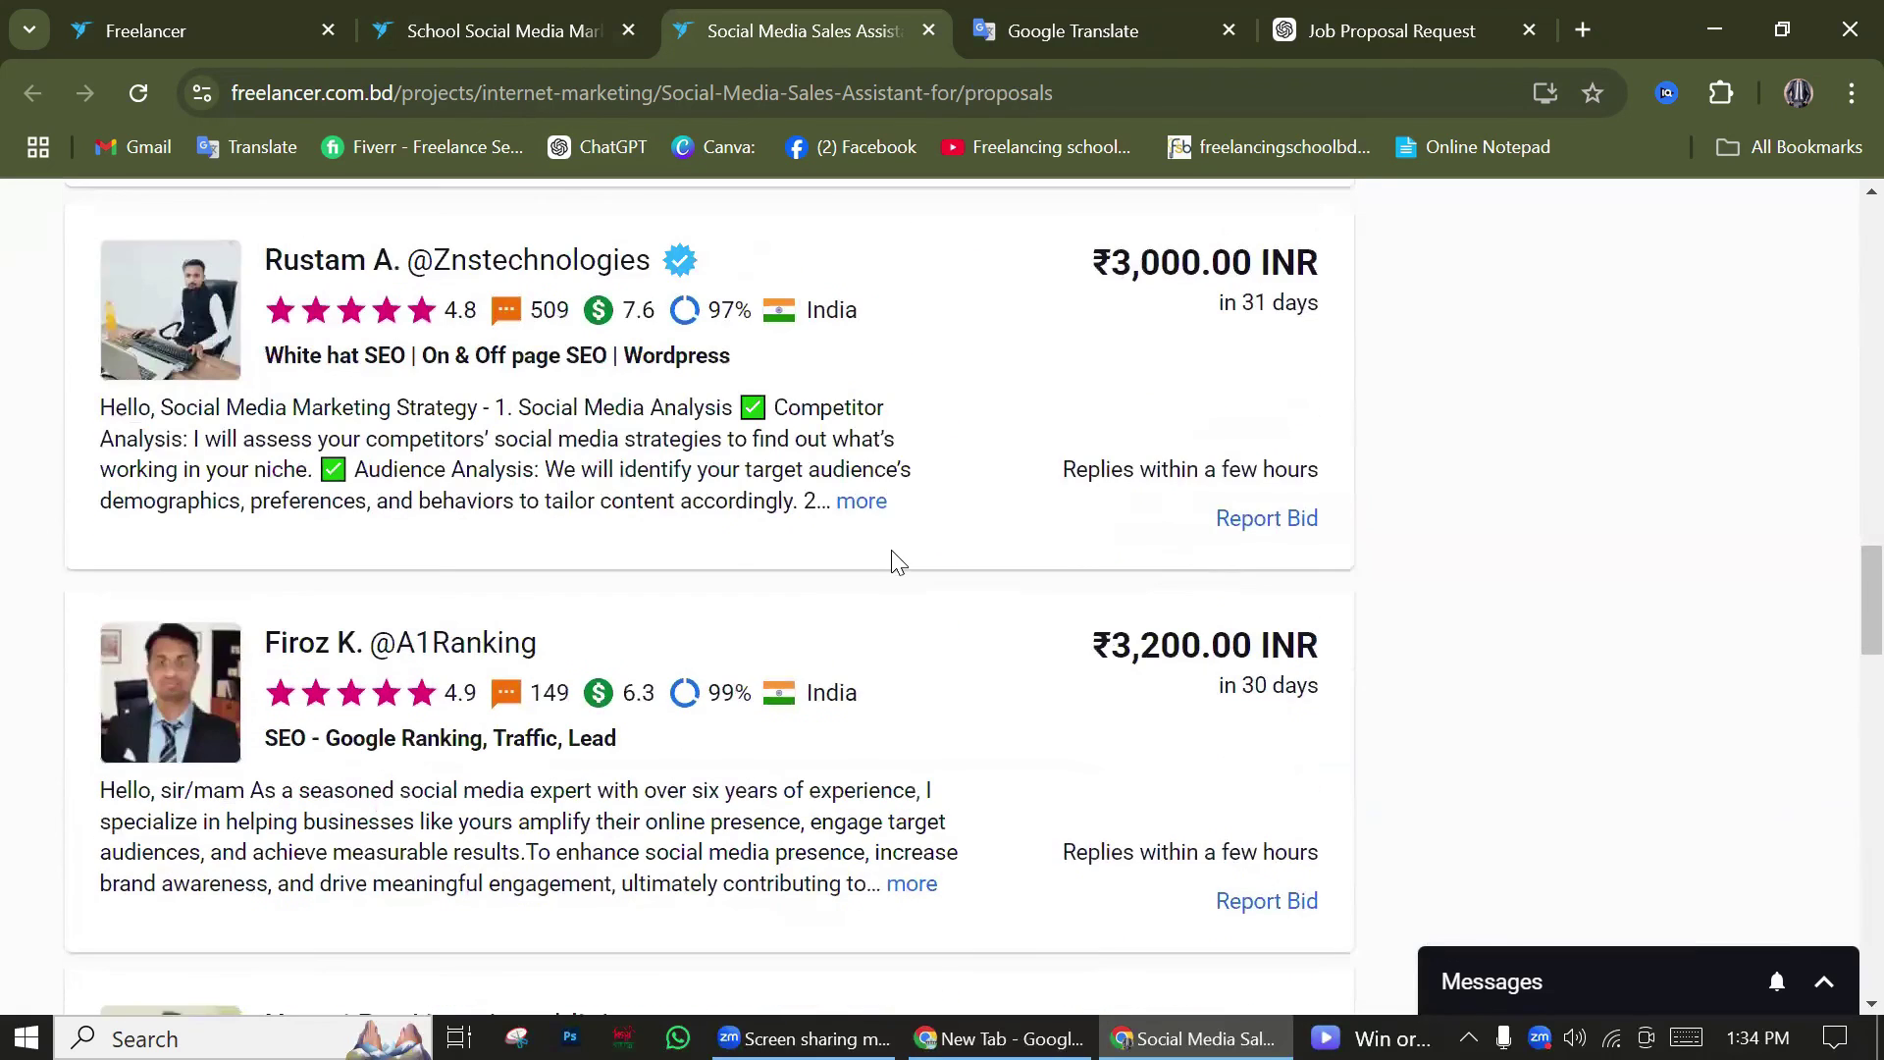
Expand the 3,000 INR, 31-day social media marketing strategy proposal, read it, and return to the start of the proposals list
left_click(869, 496)
scroll(402, 570, "down", 3)
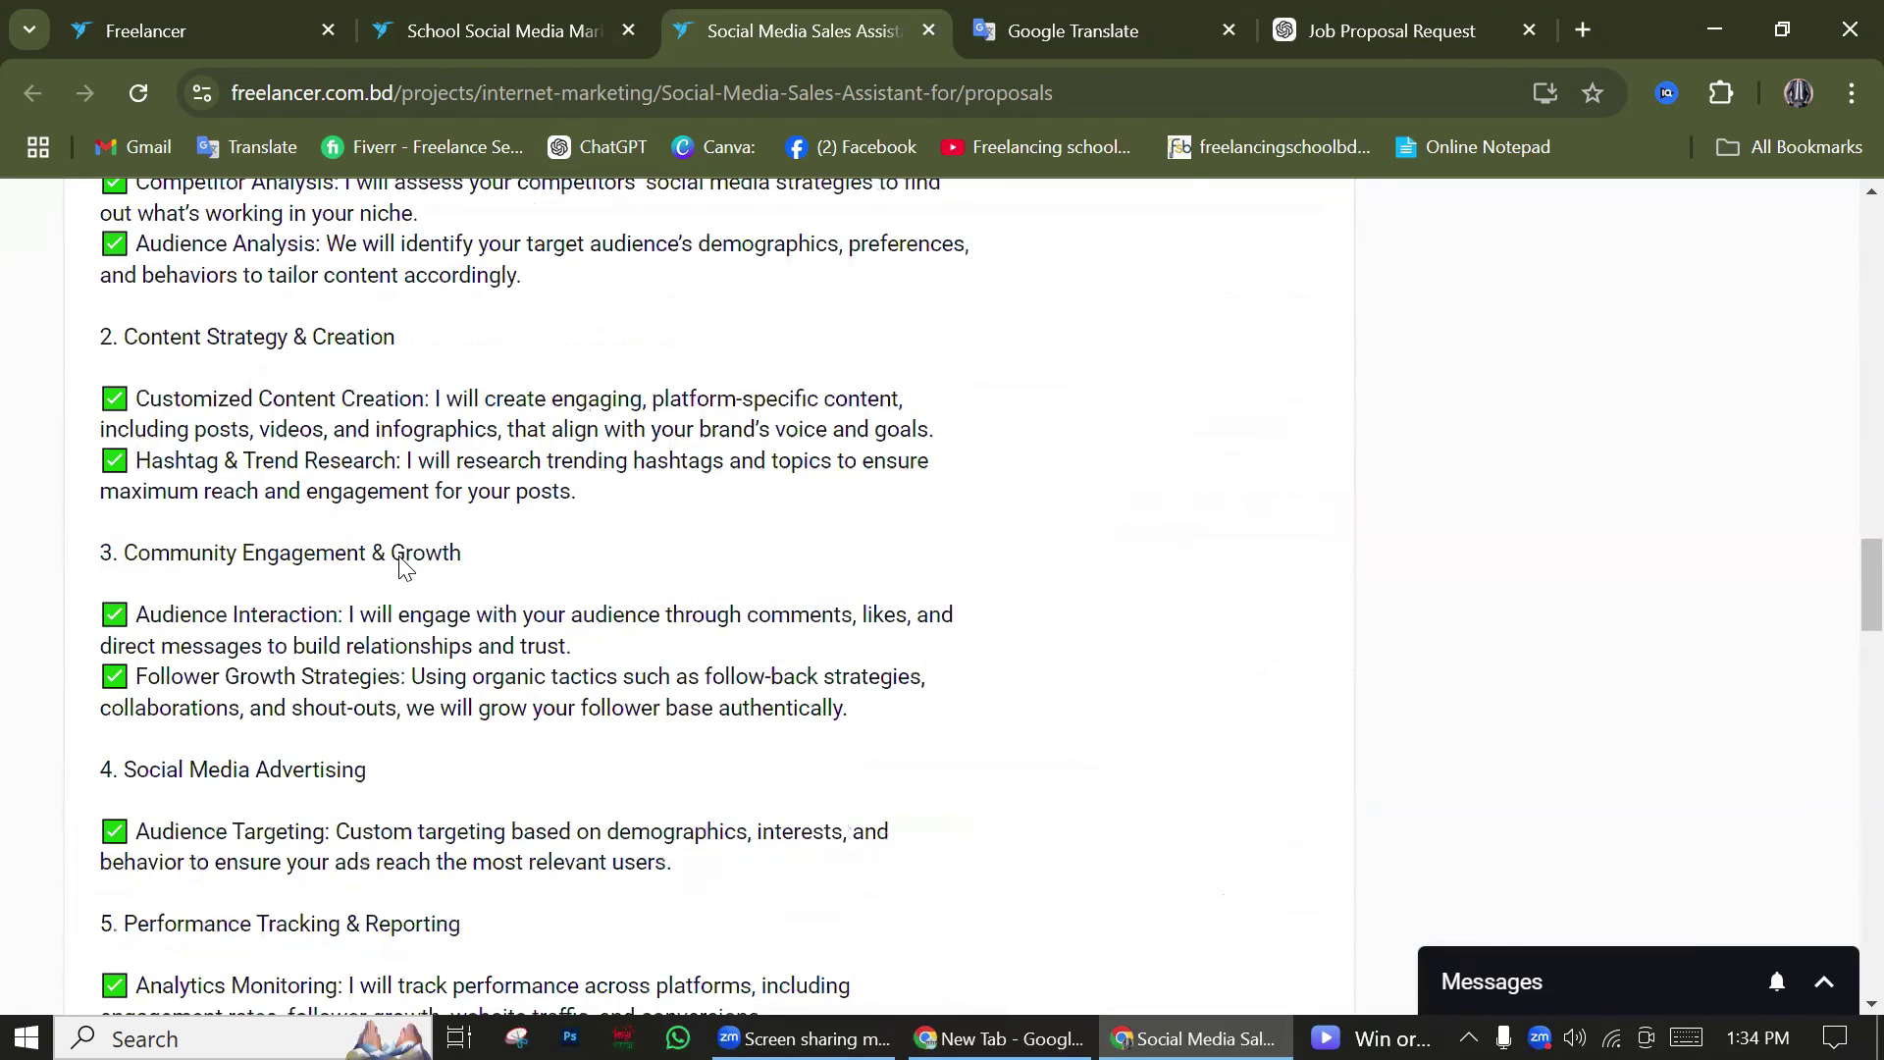
scroll(402, 564, "down", 8)
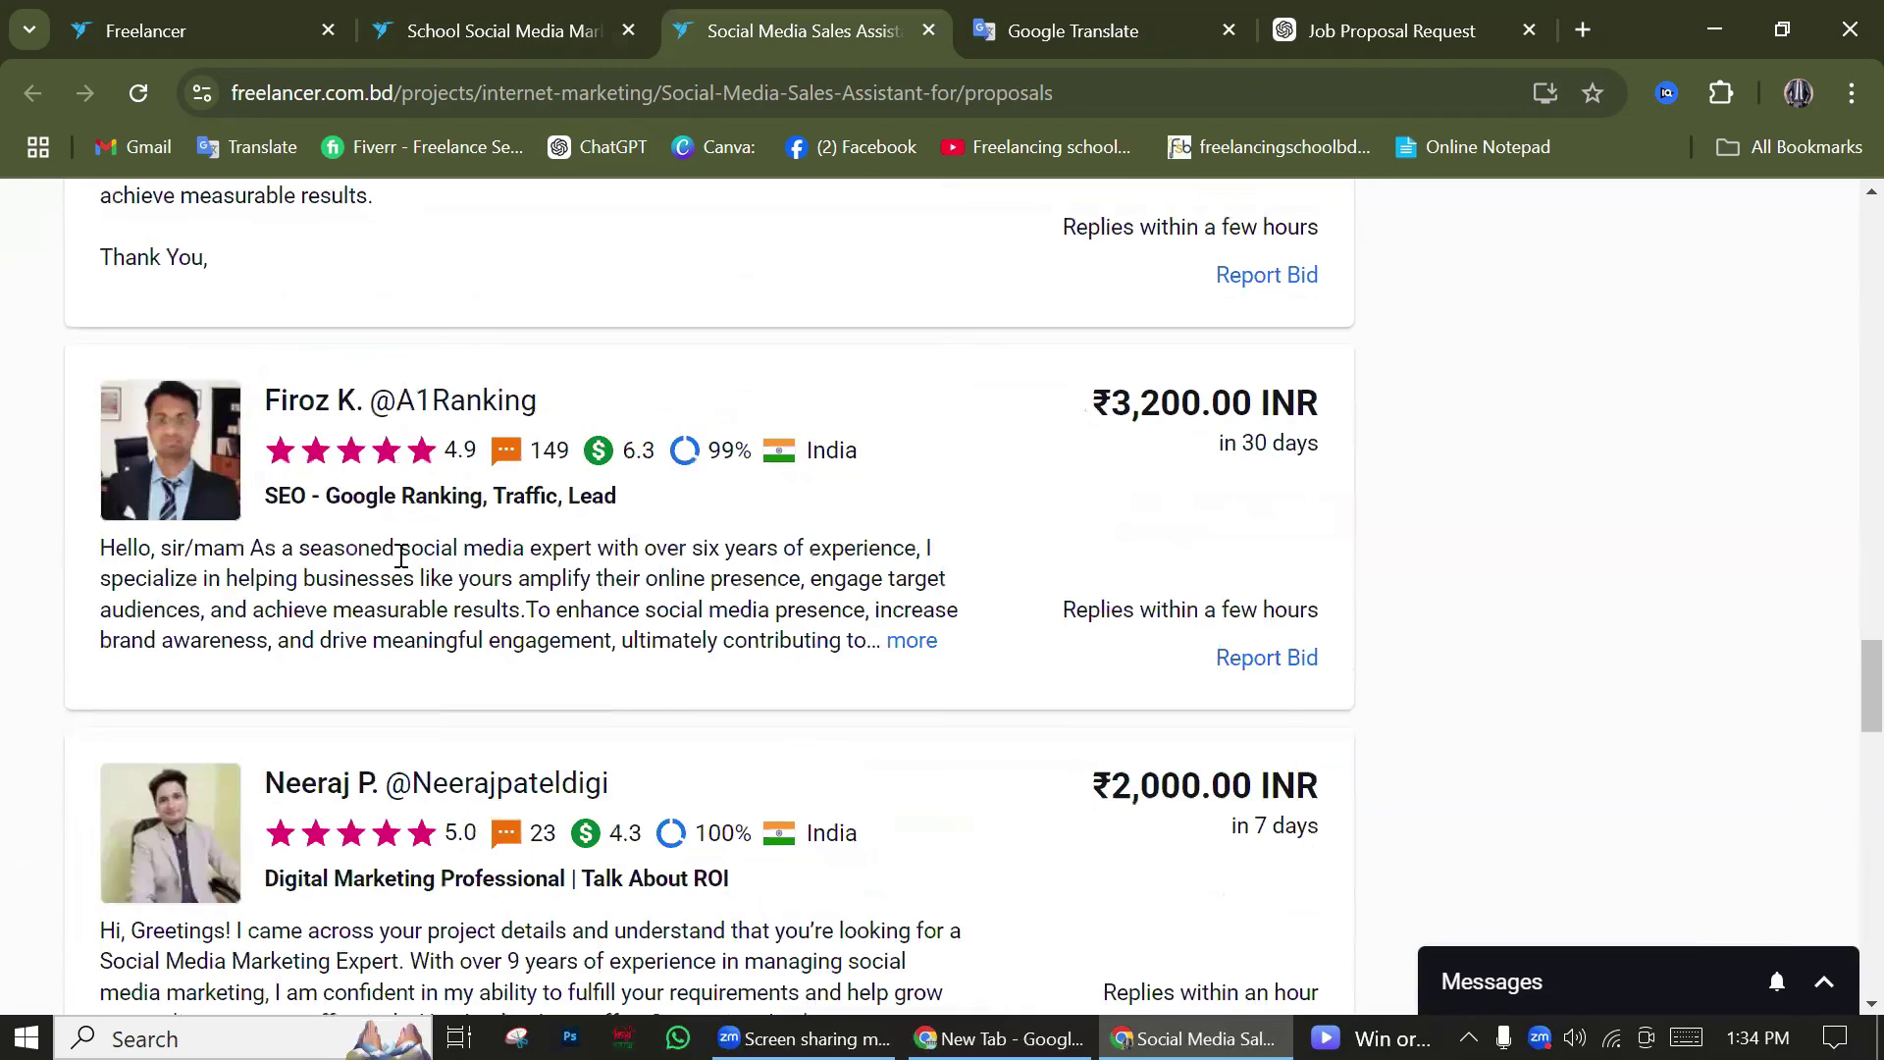
scroll(393, 540, "up", 12)
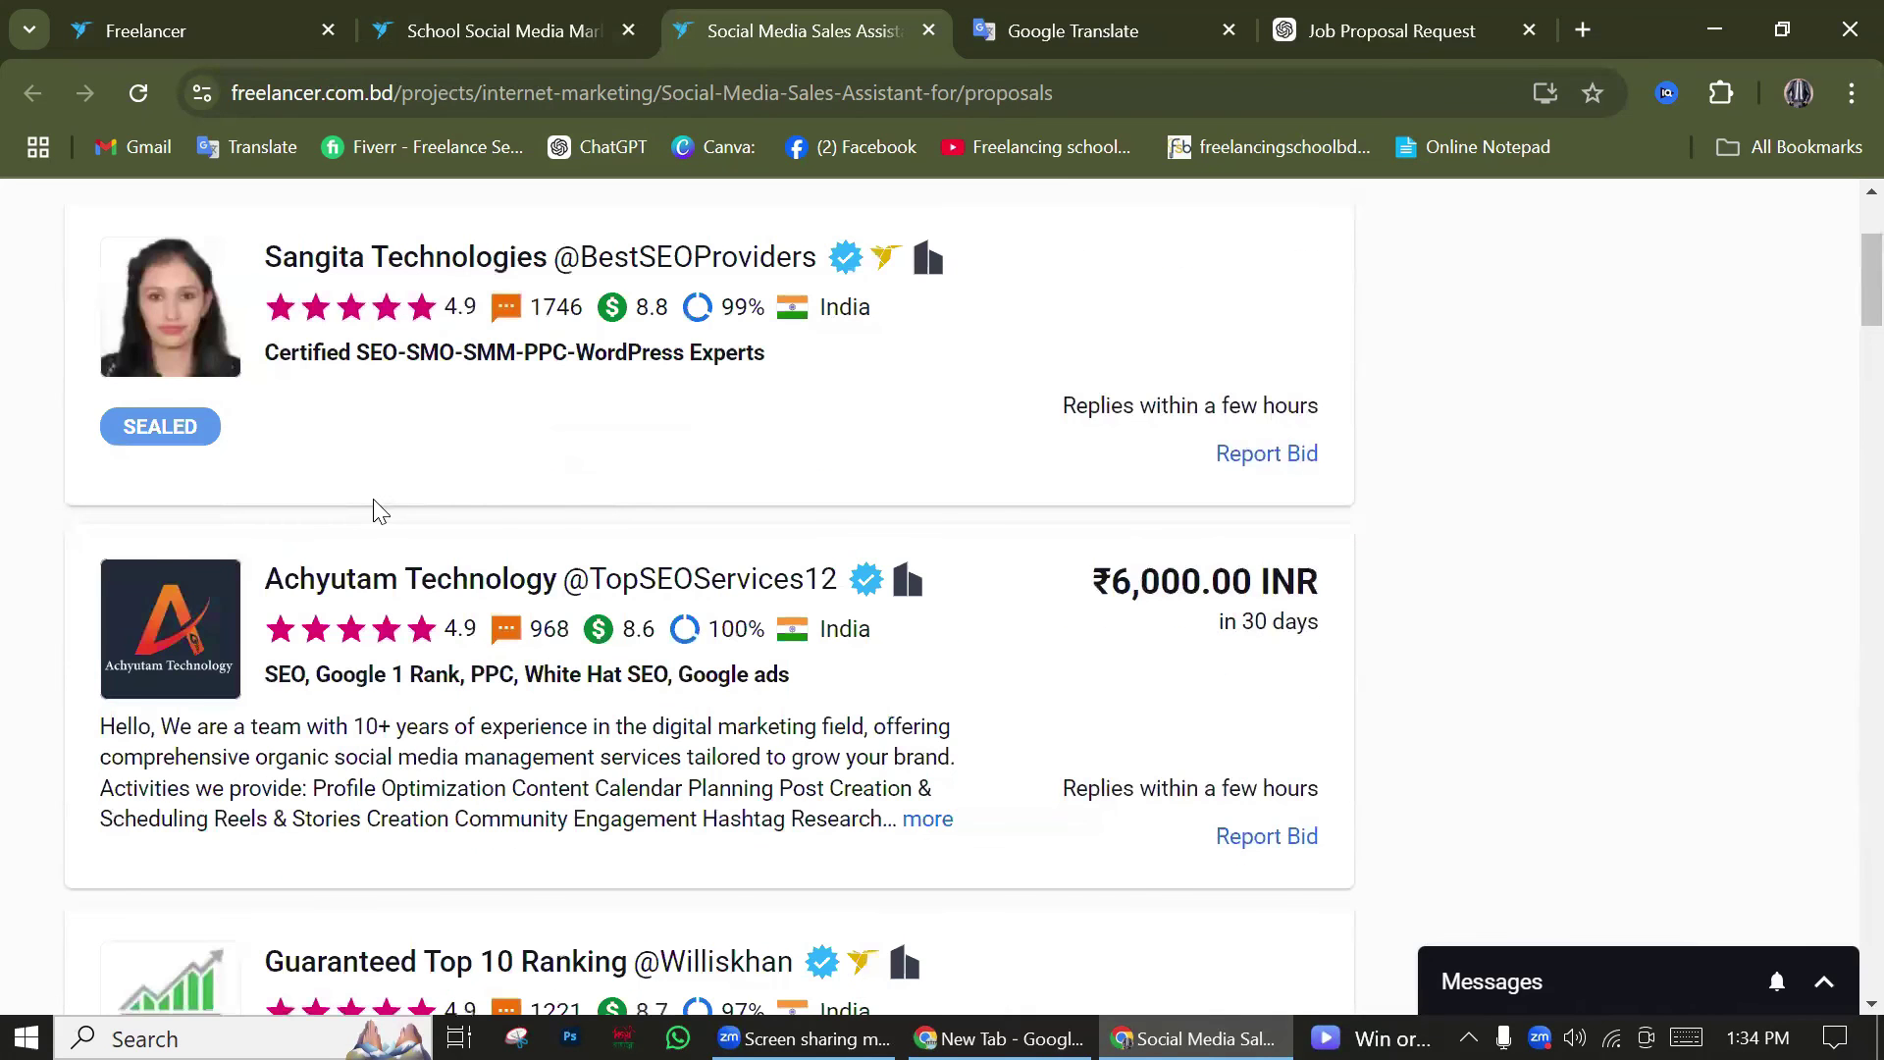
scroll(382, 512, "up", 3)
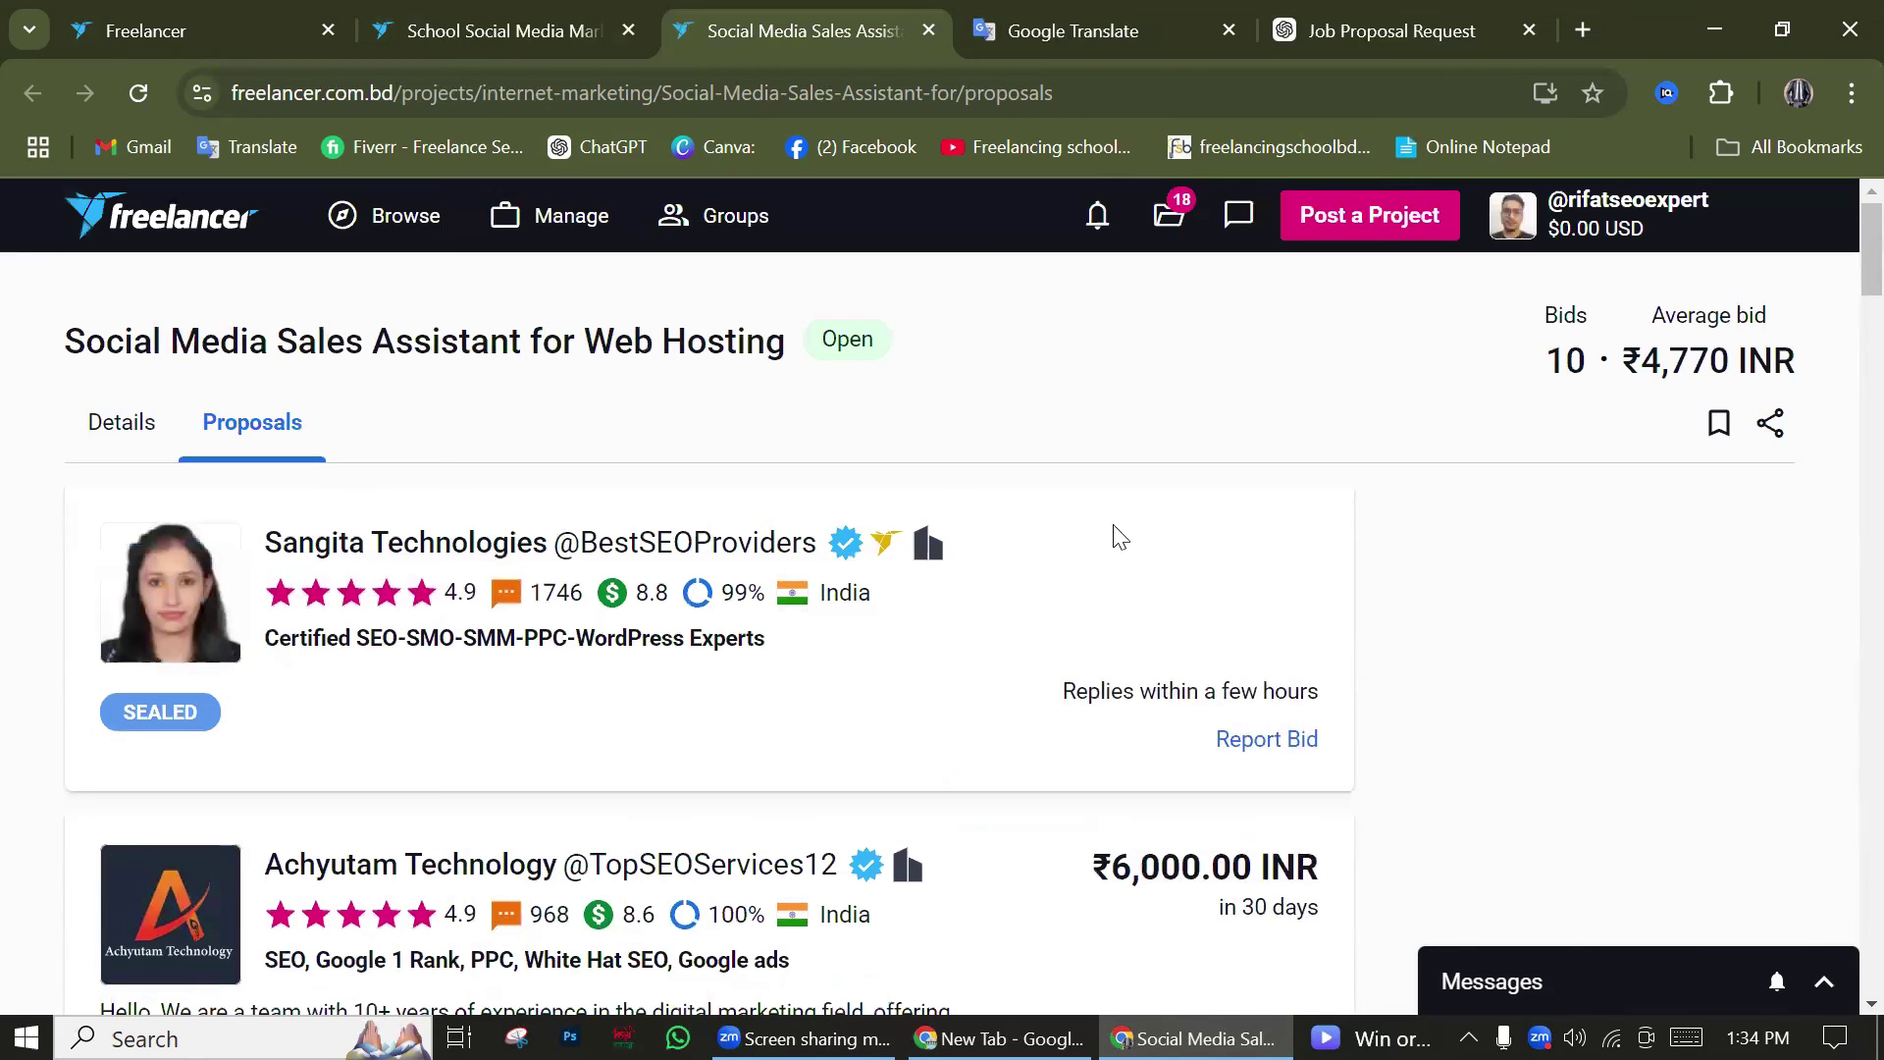
Look over the recent project notifications and the recent messages, and close them
left_click(1169, 215)
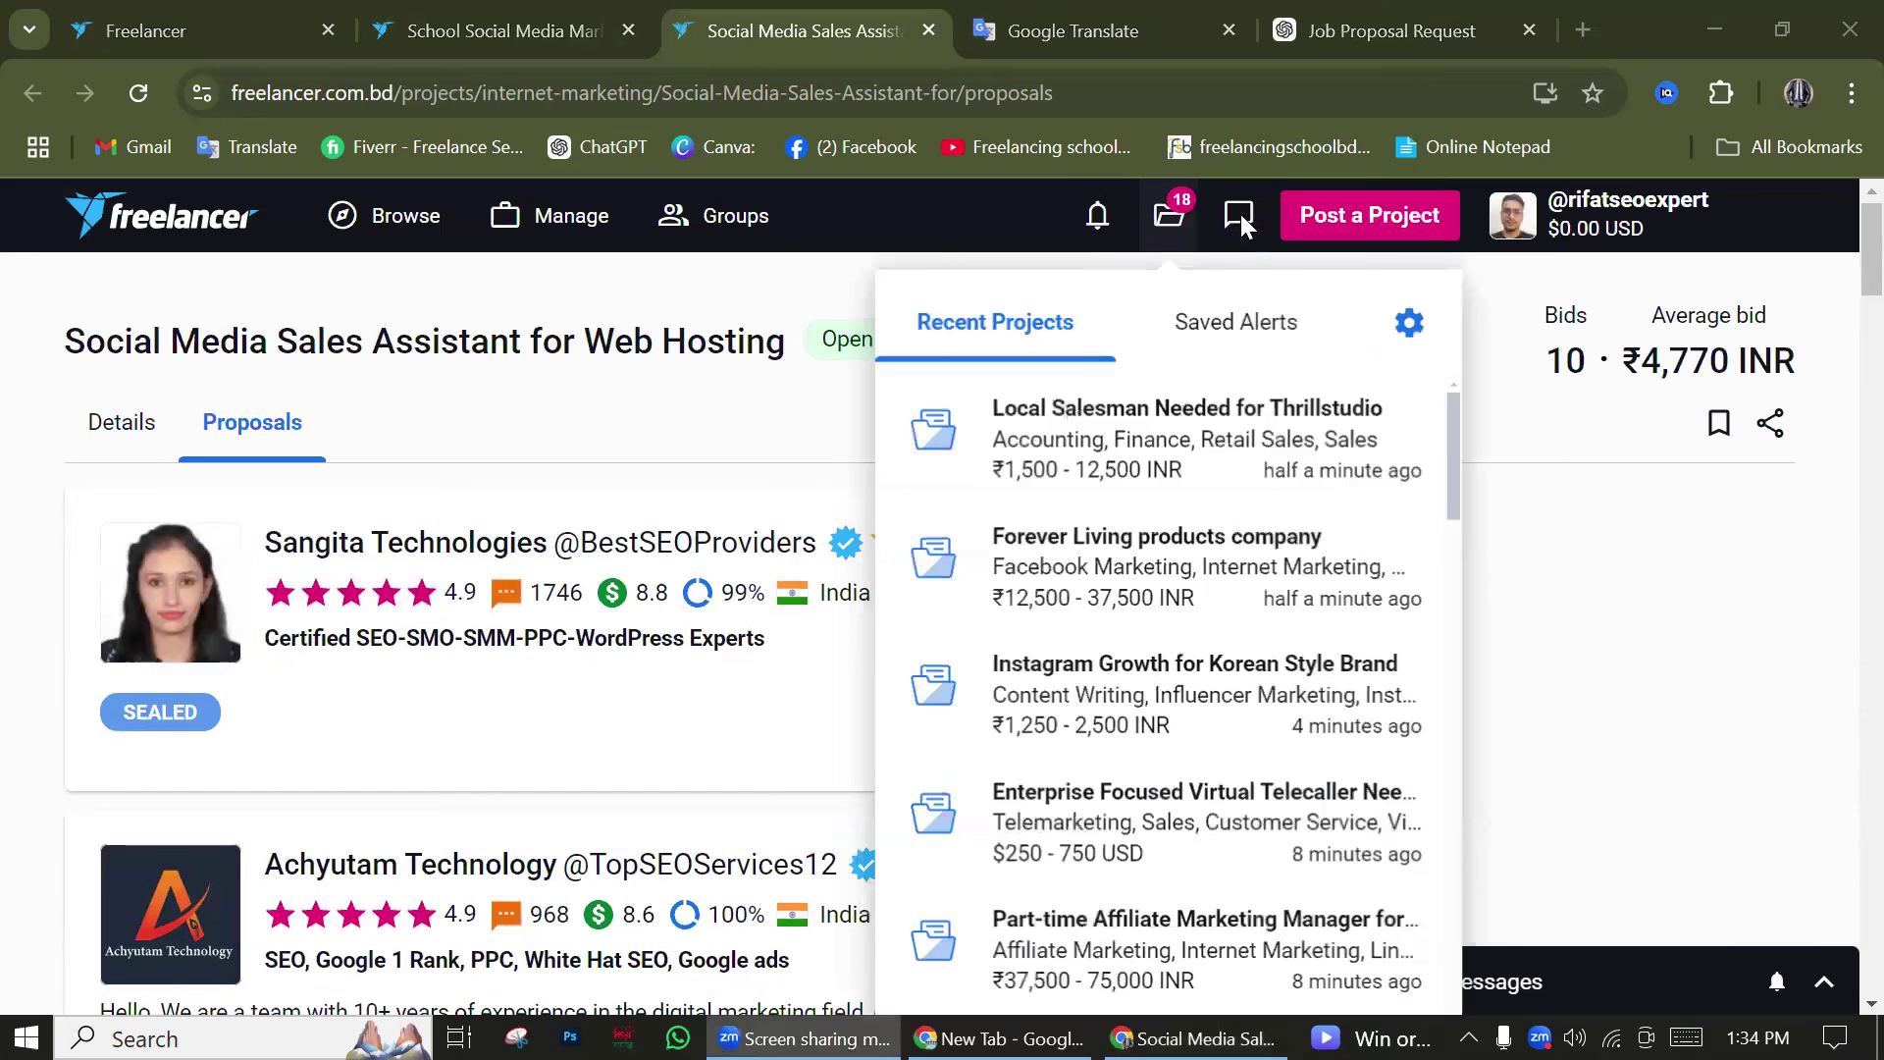
left_click(1239, 218)
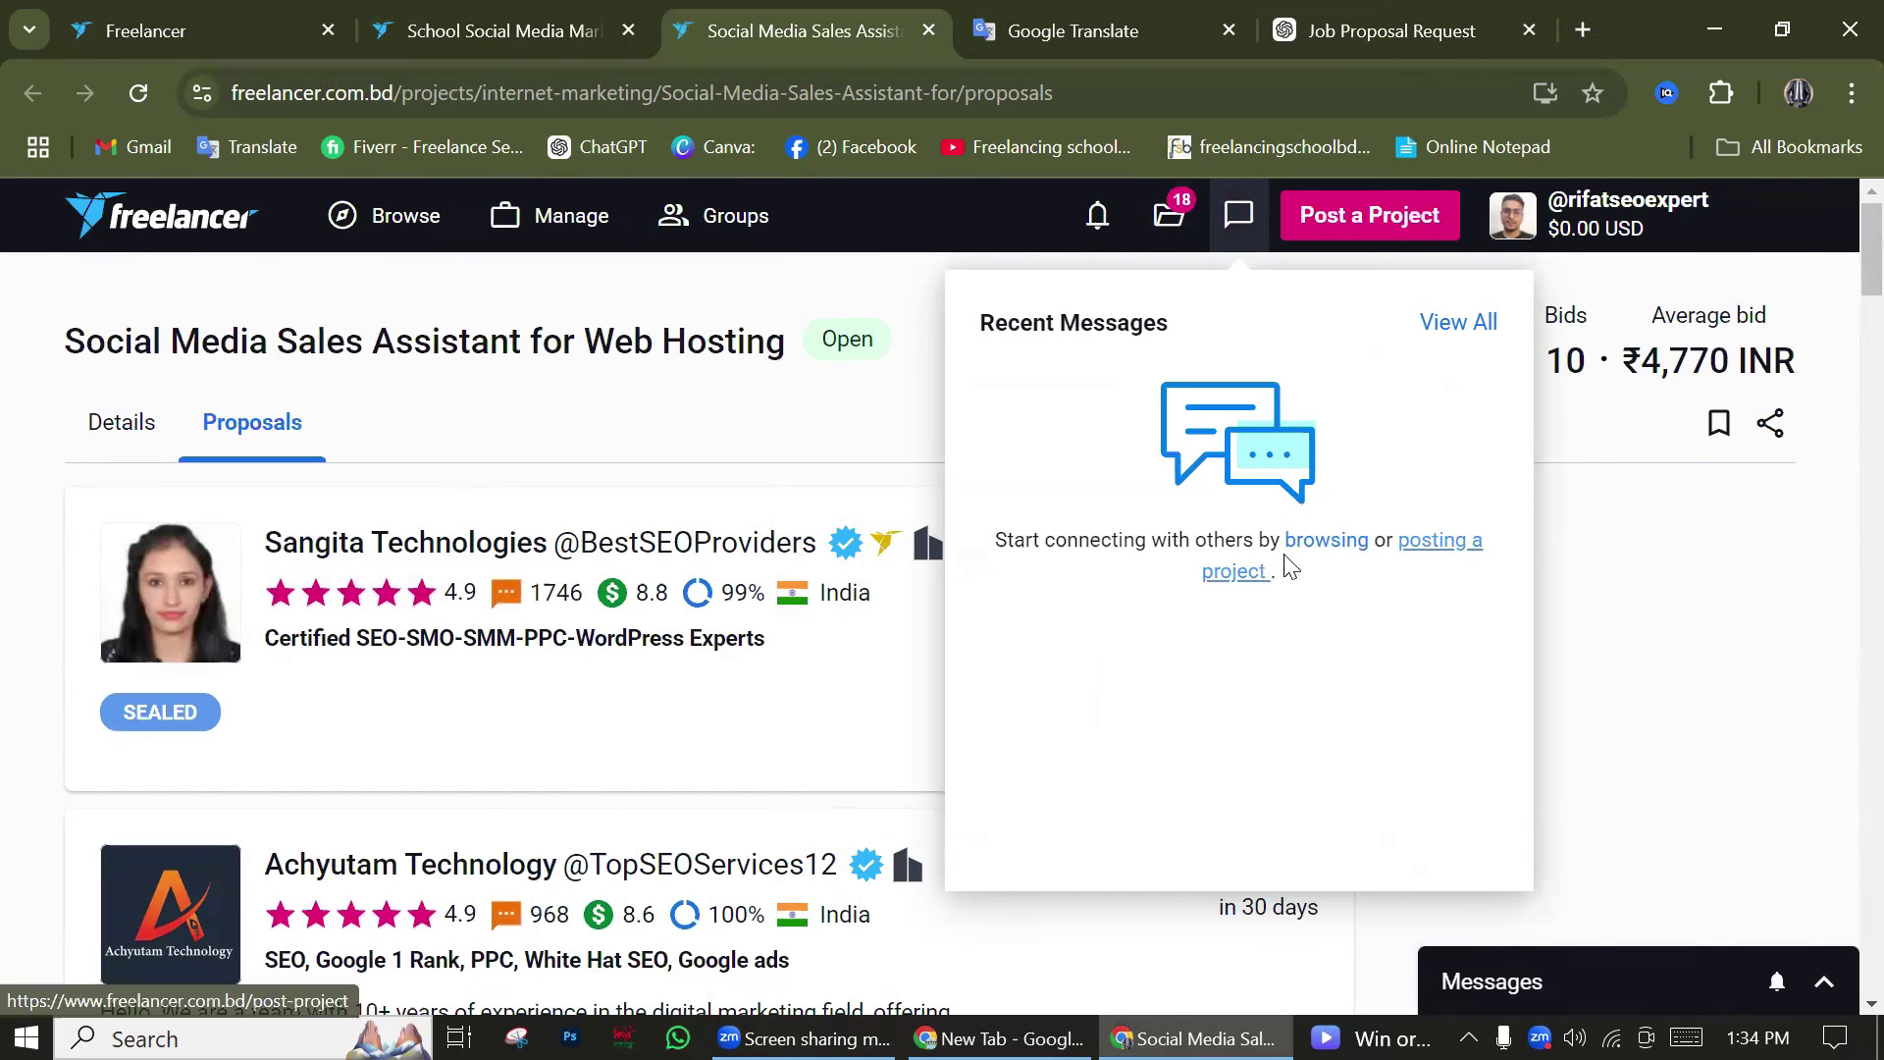
left_click(1168, 216)
right_click(1155, 218)
key("Escape")
left_click(1239, 218)
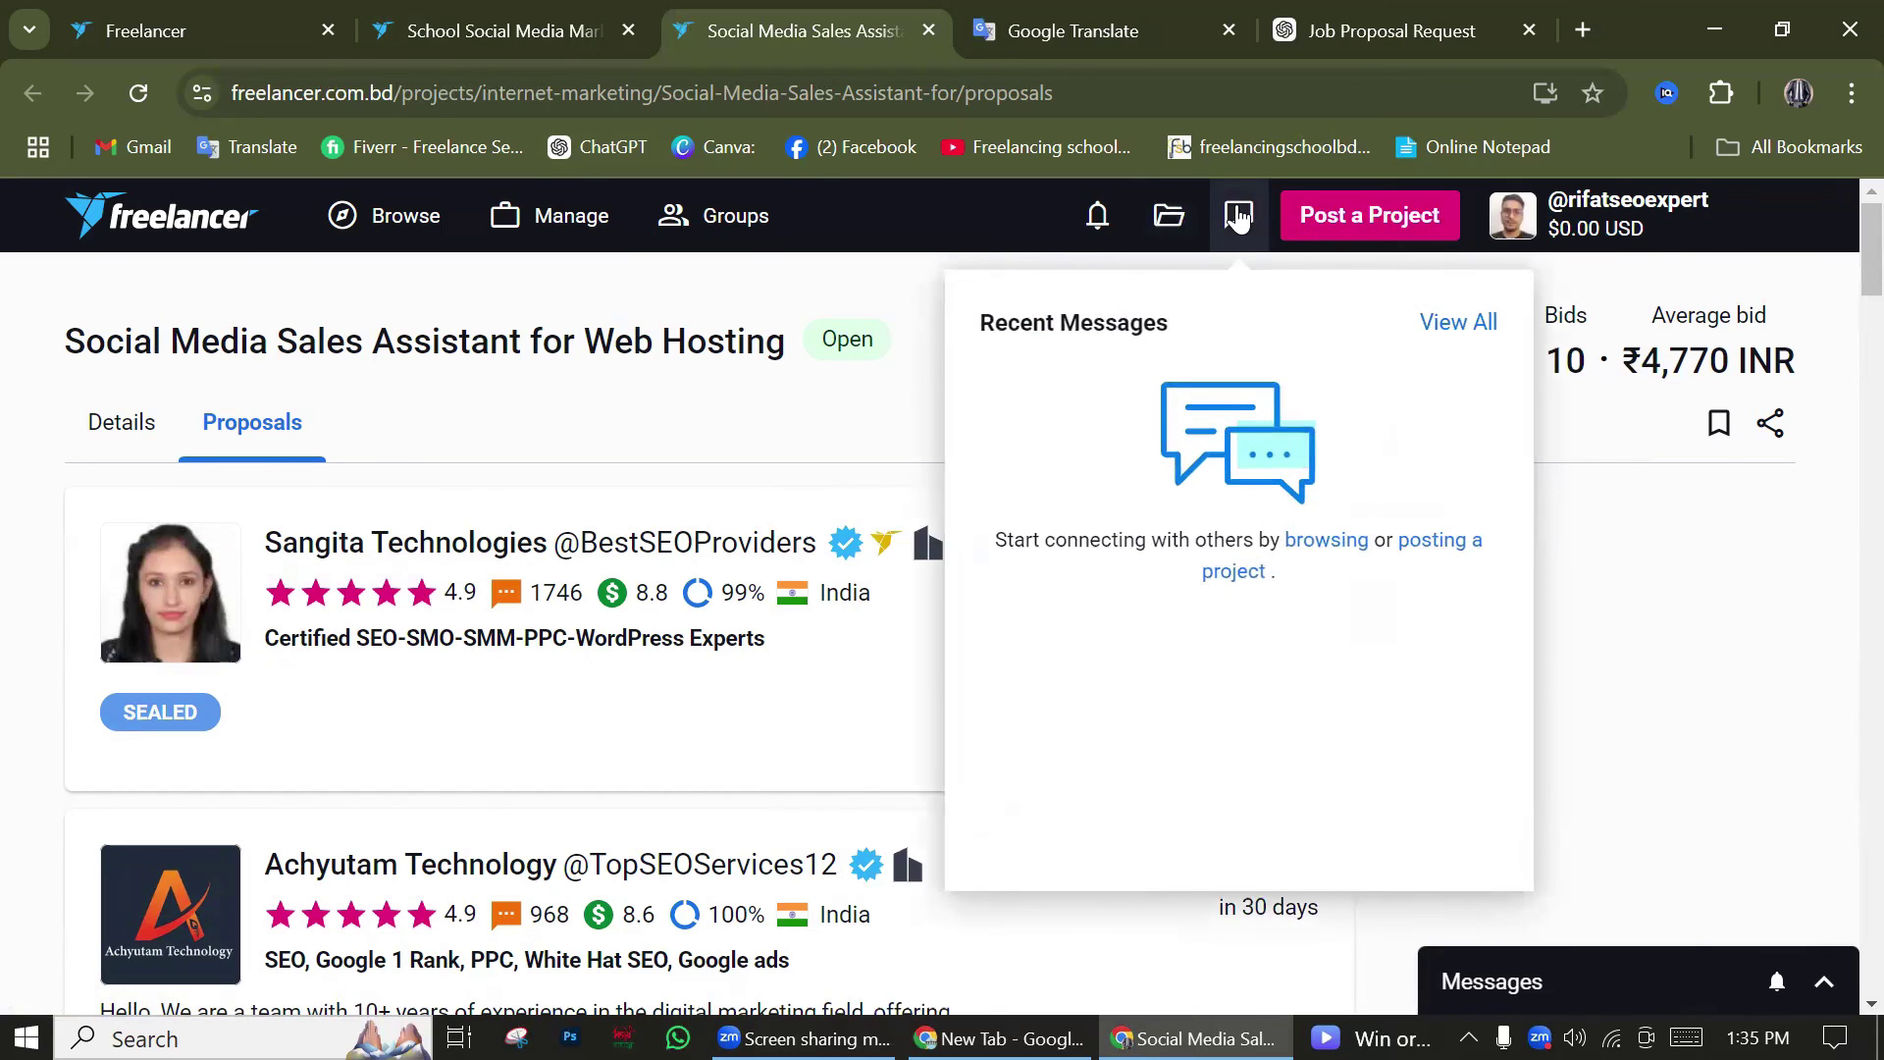
right_click(1238, 216)
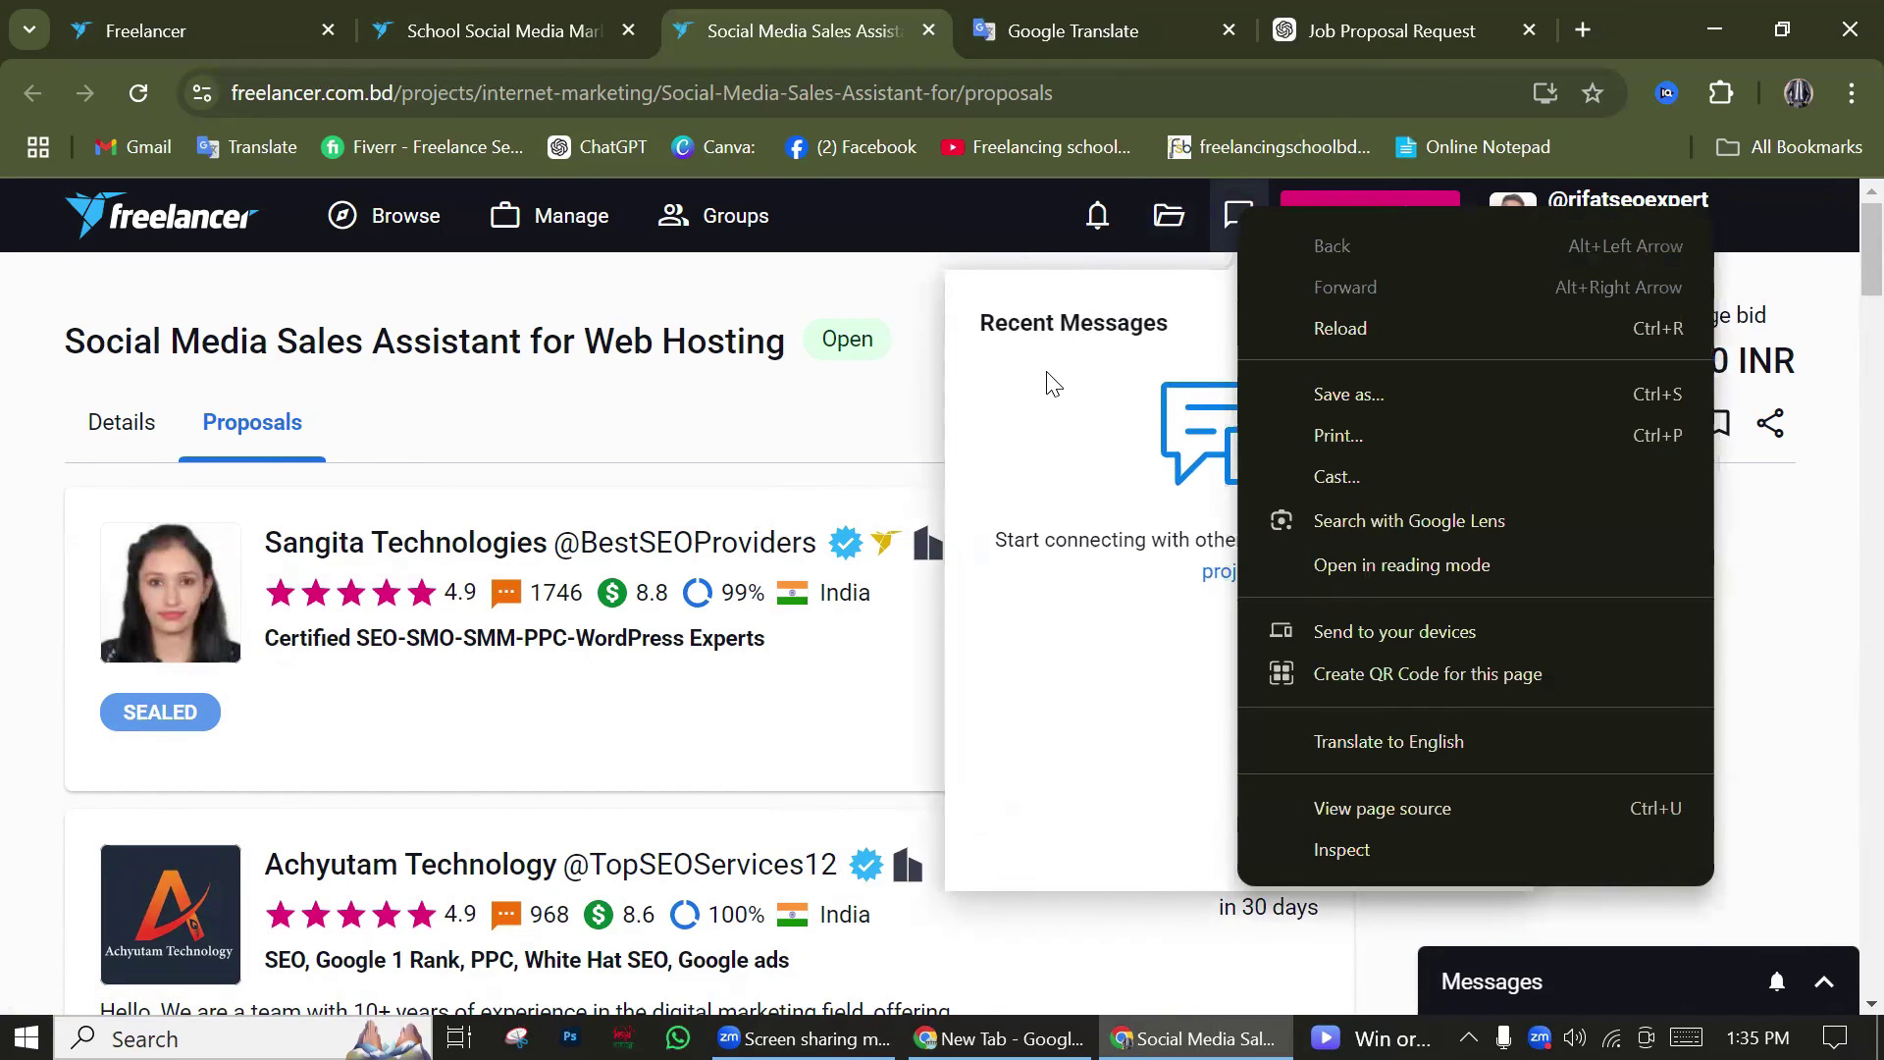
key("Escape")
key("Escape")
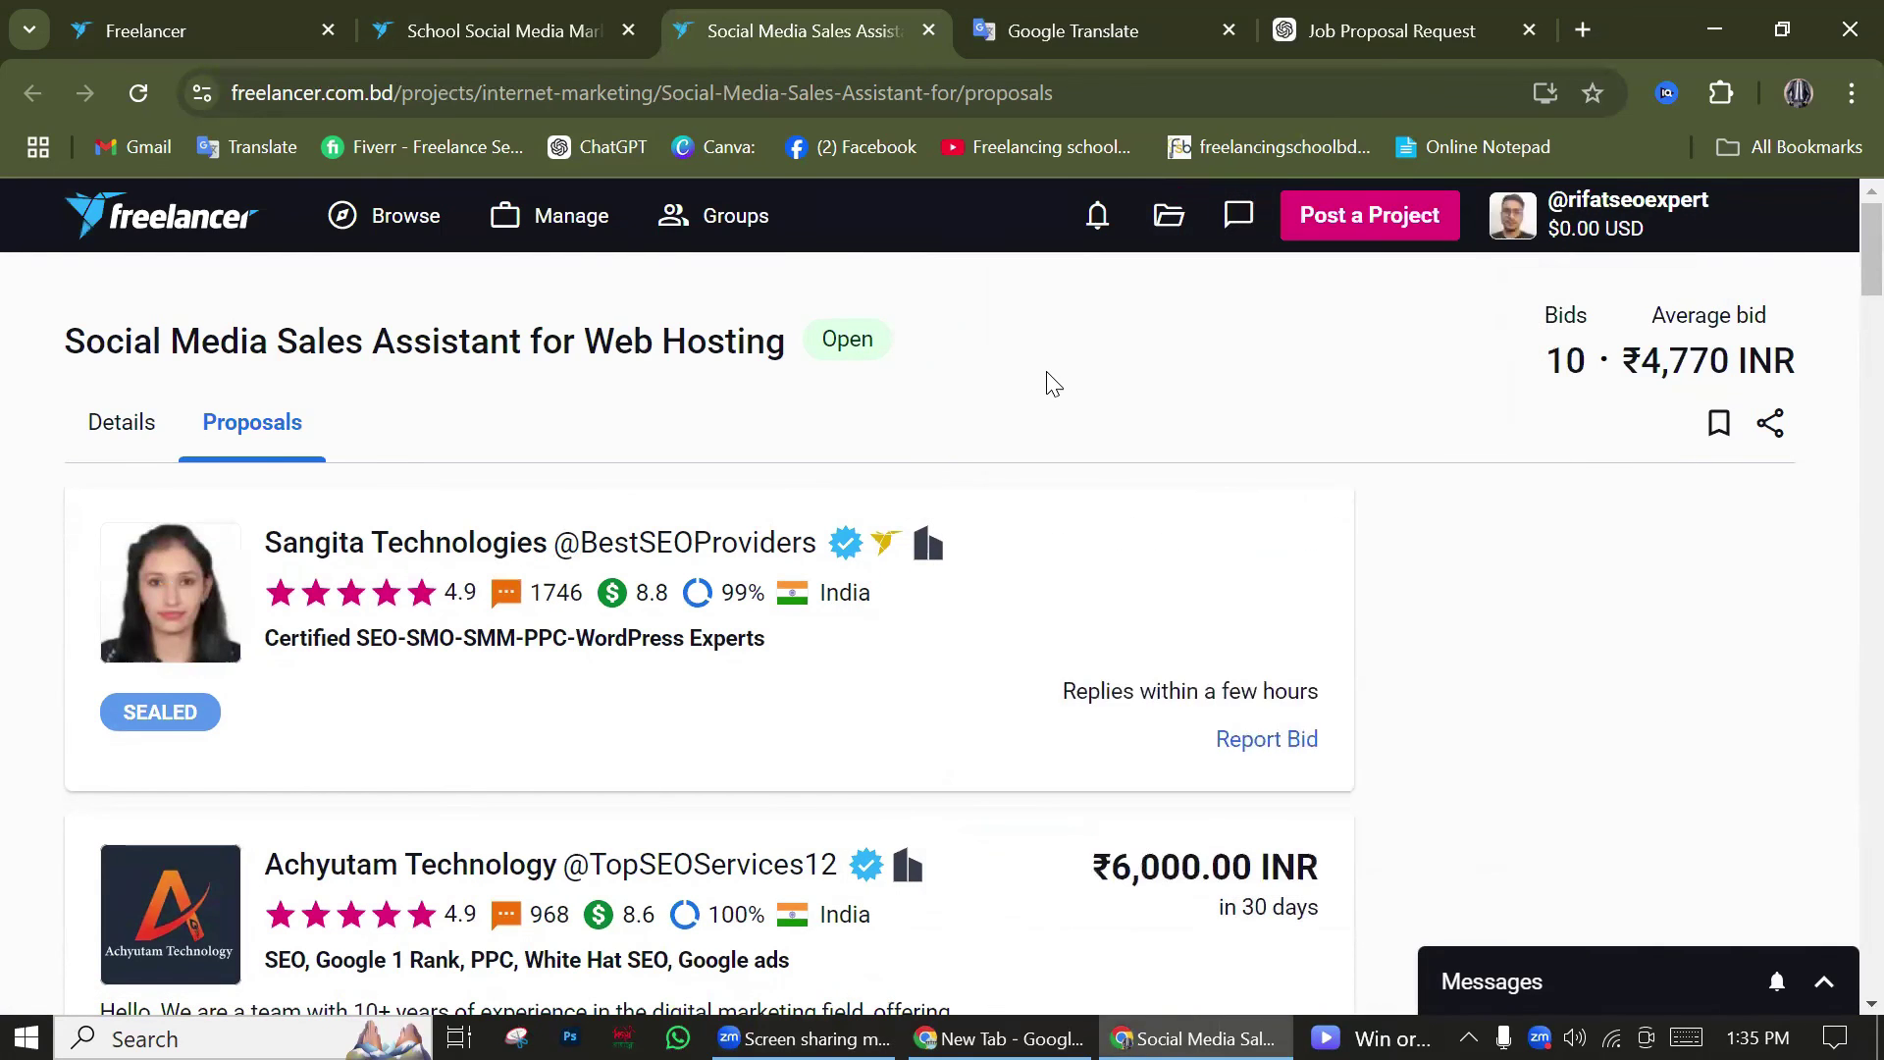